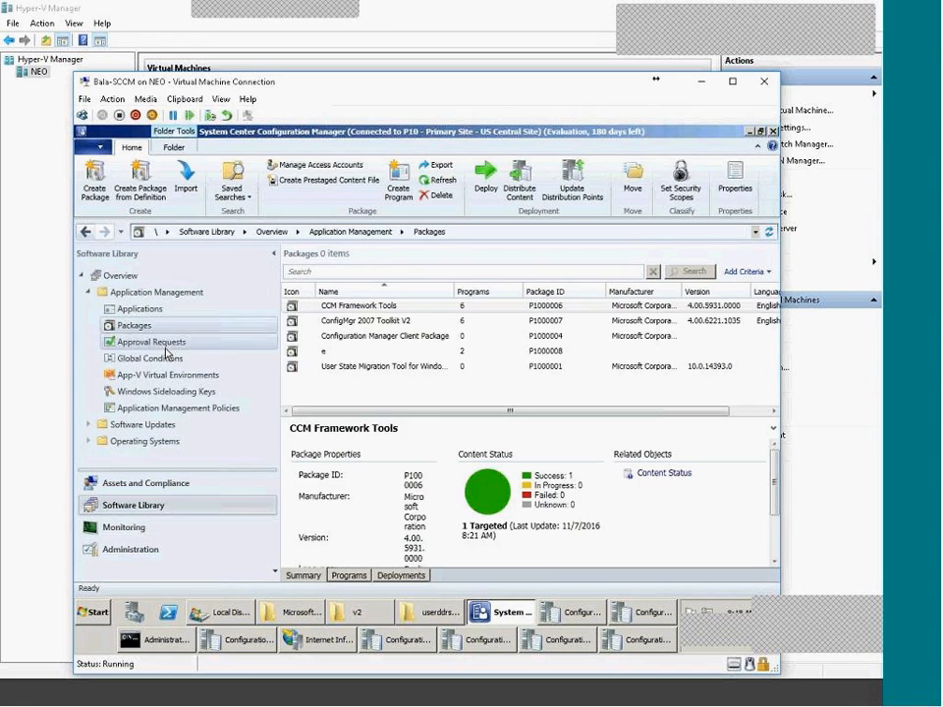
Step: List the programs of the CCM Framework Tools package with their command lines
right_click(135, 325)
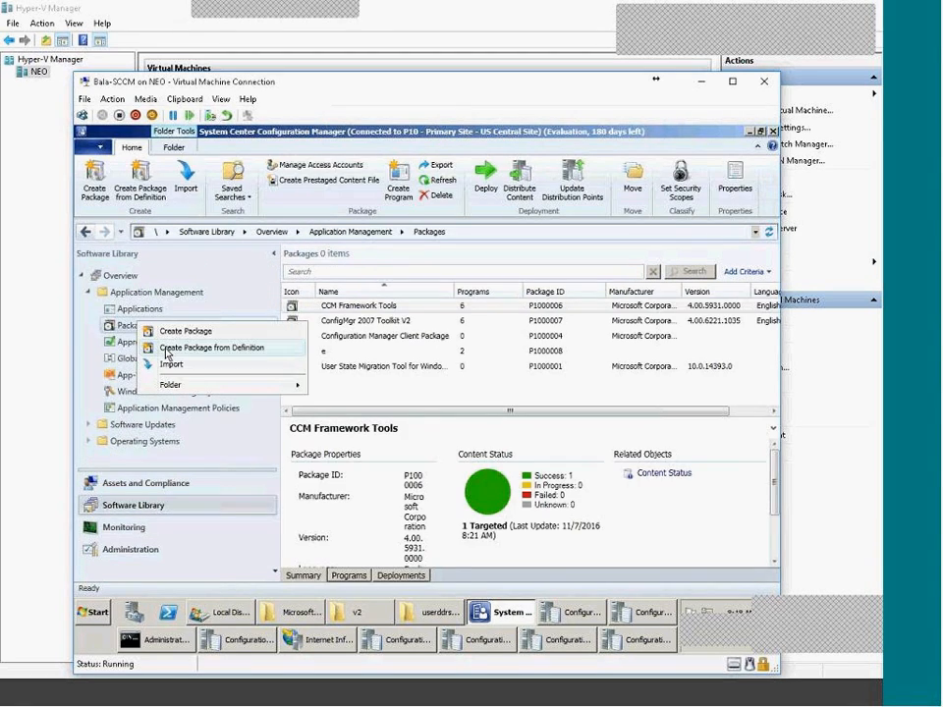
left_click(354, 352)
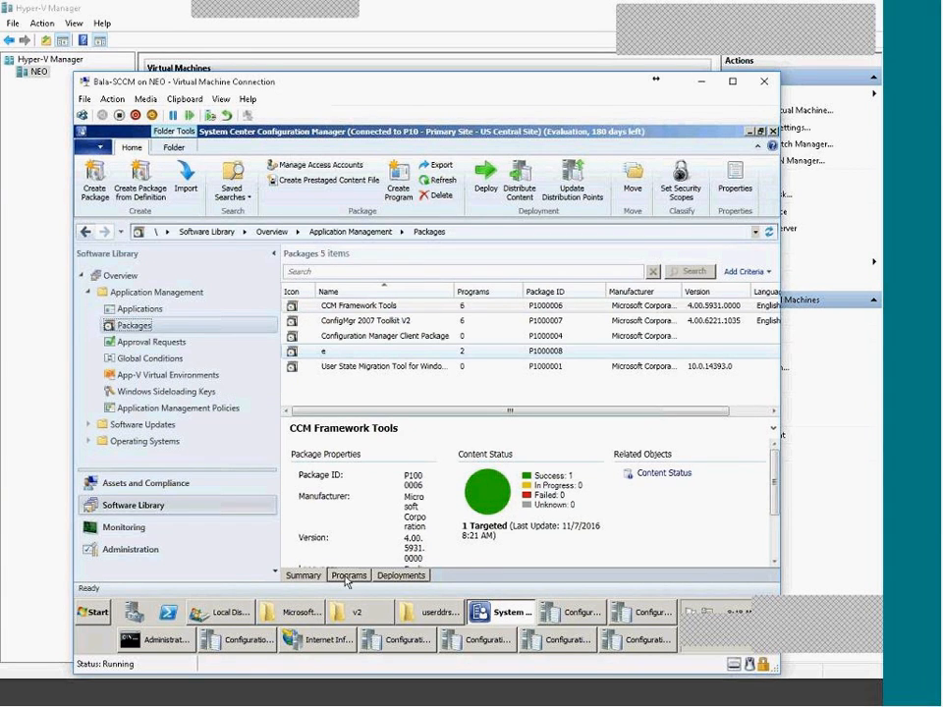
left_click(349, 575)
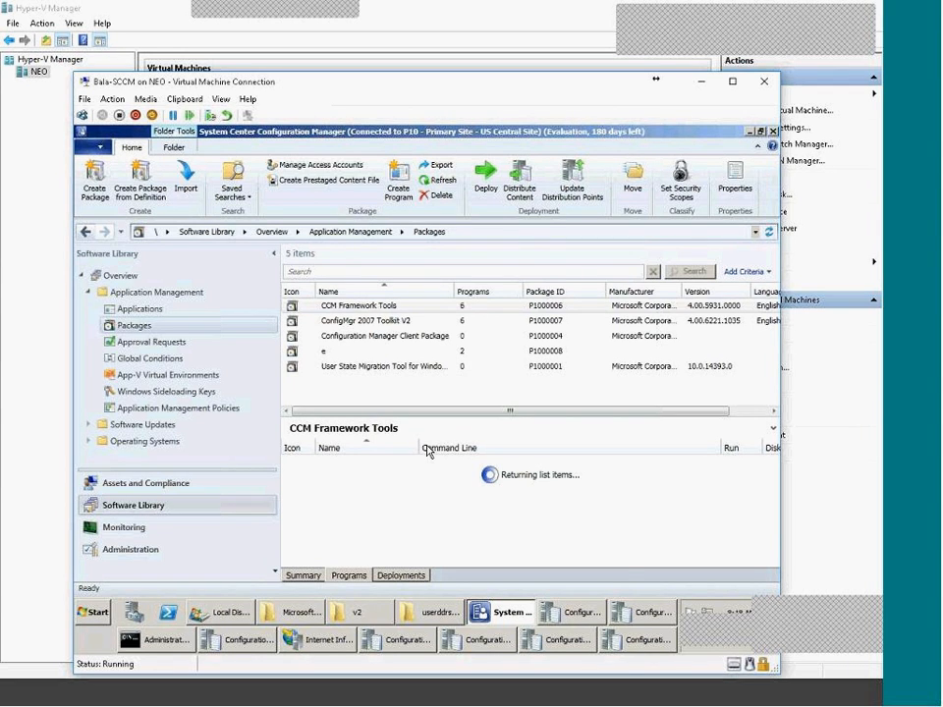
left_click(453, 469)
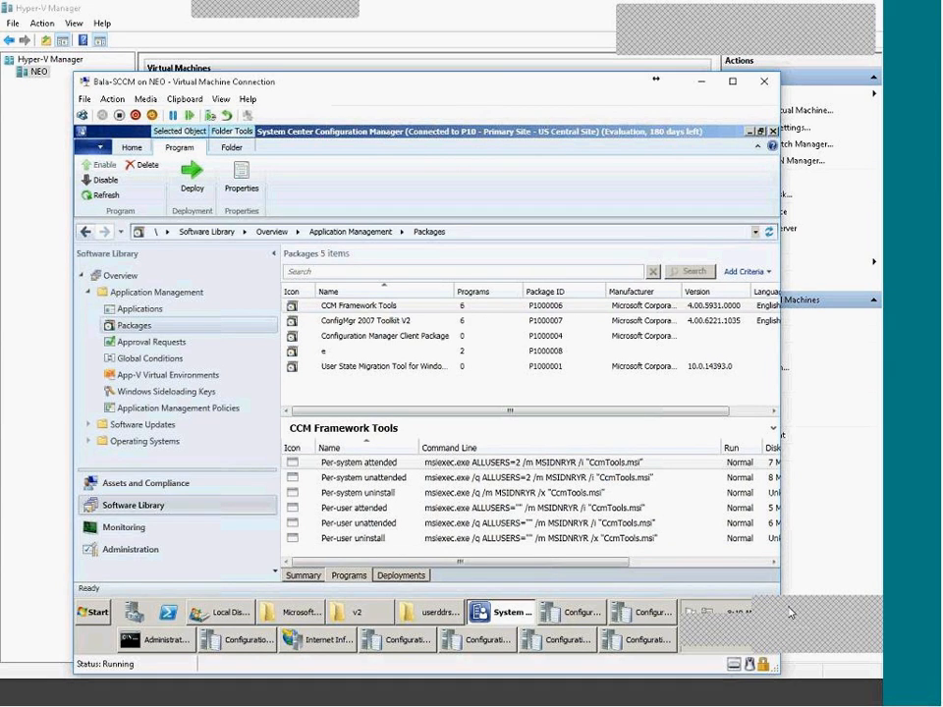
Step: Review the summary of the CCM Framework Tools package
left_click_drag(789, 607, 790, 503)
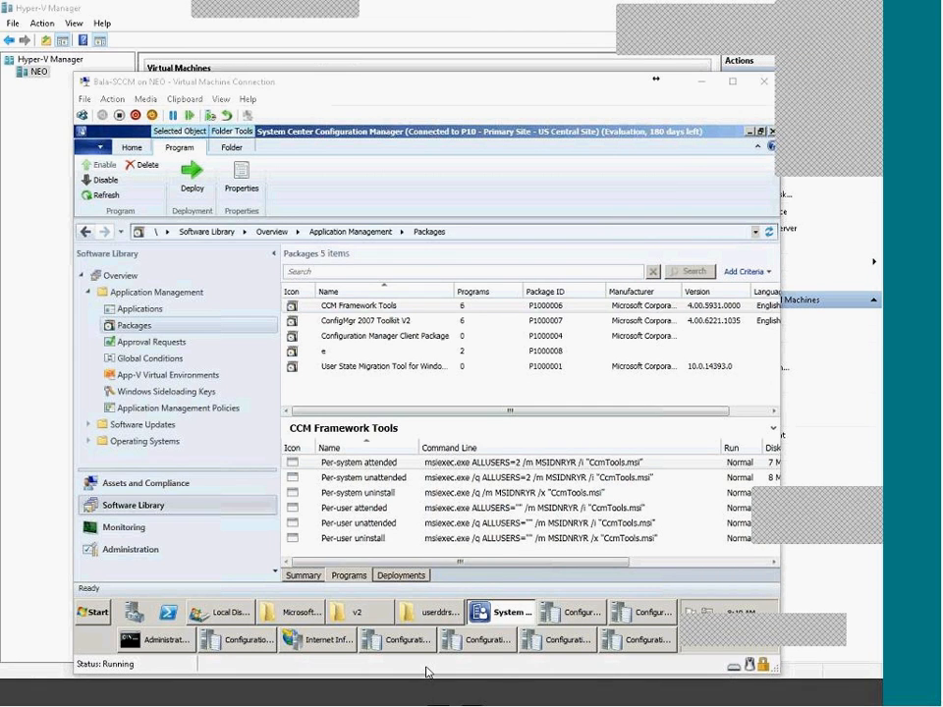
right_click(137, 328)
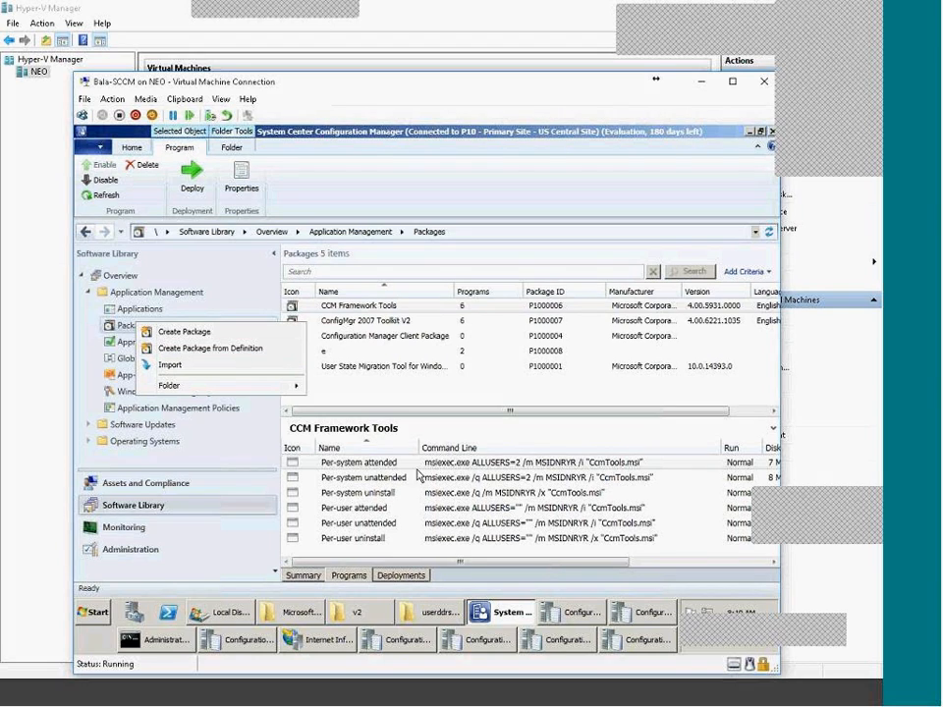
left_click(300, 577)
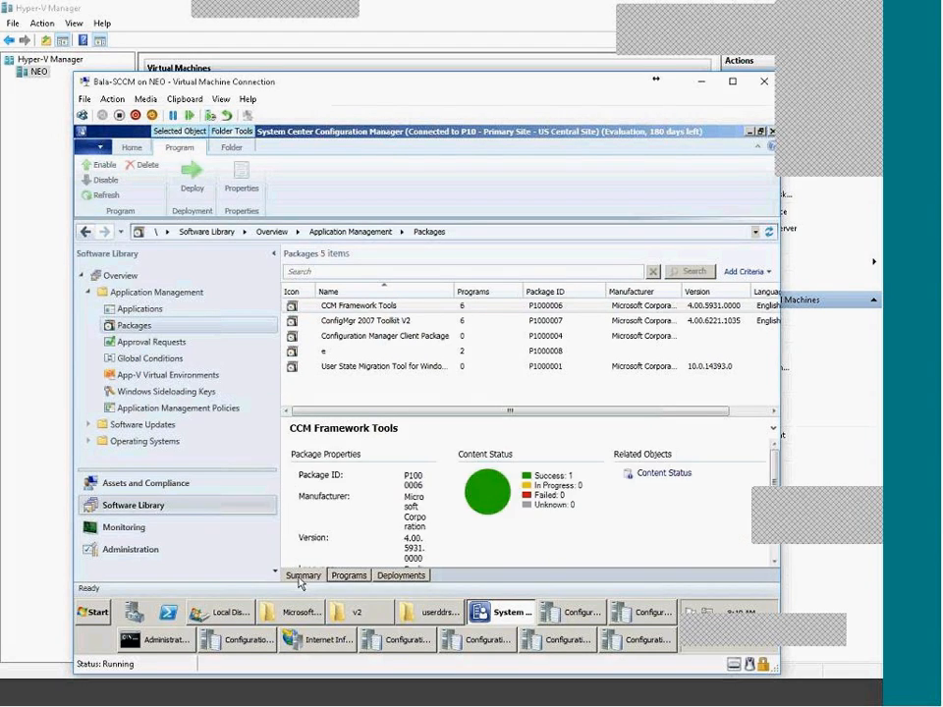
left_click(555, 310)
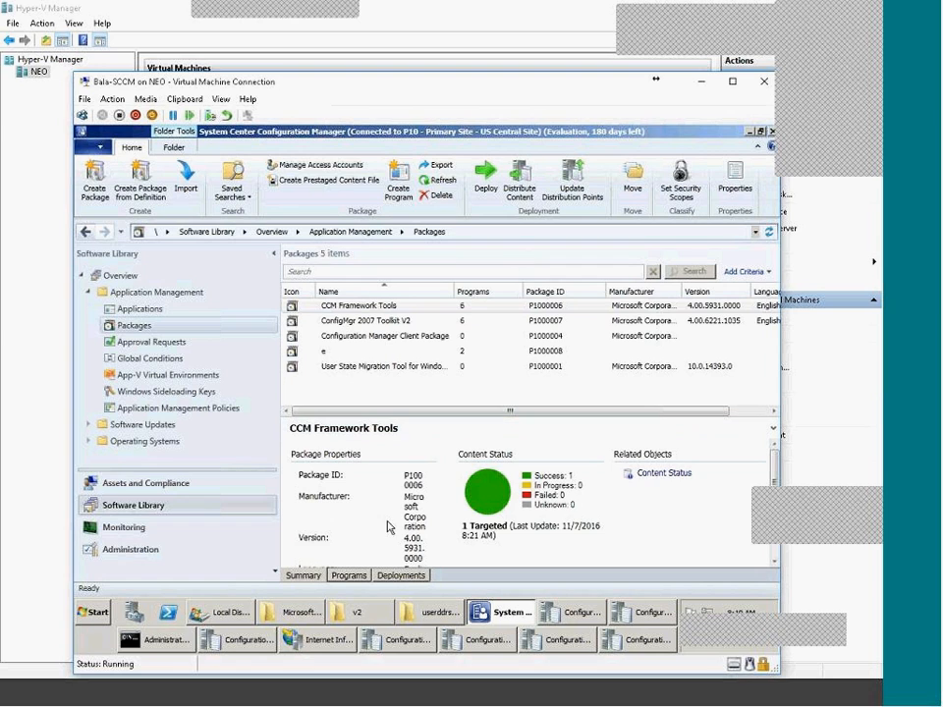
left_click(396, 577)
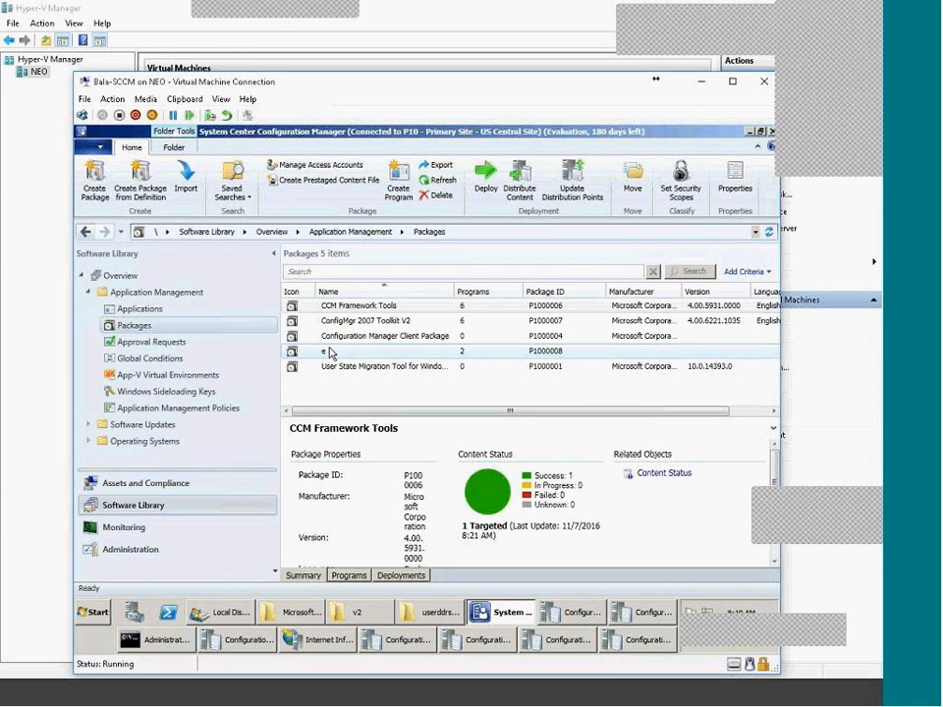
Step: Check the data access properties of package e, then view the standard program page of the Create Program Wizard
left_click(330, 351)
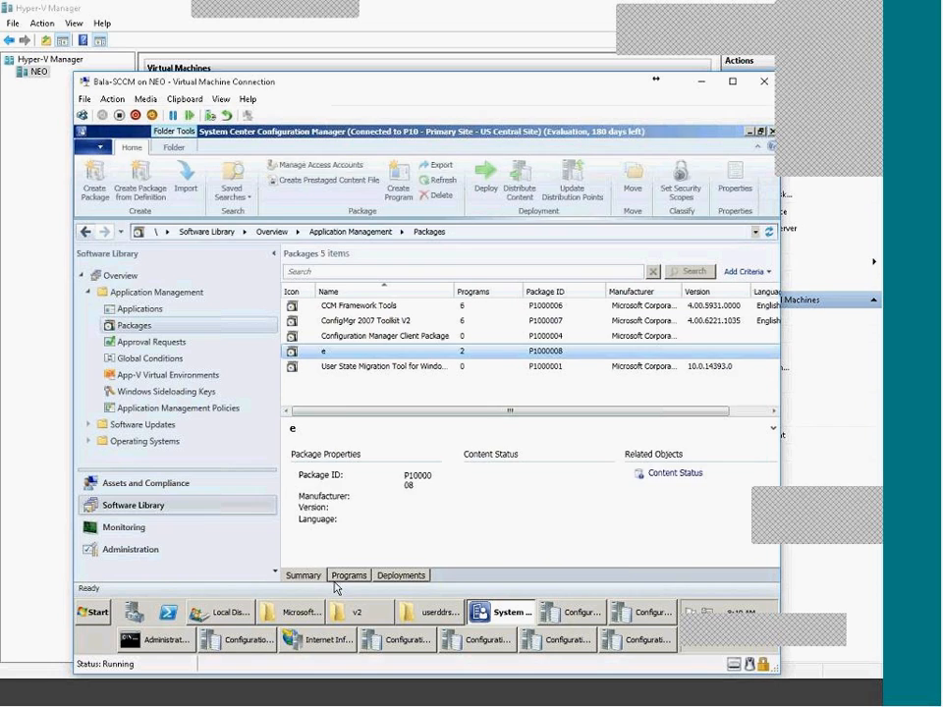
left_click(339, 577)
left_click(323, 356)
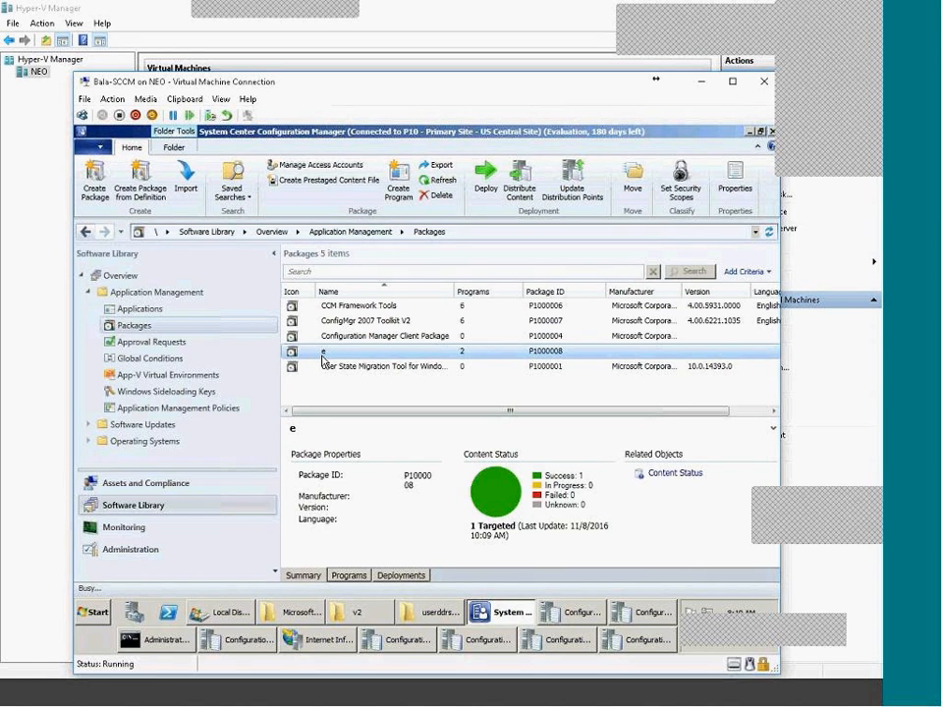
left_click(336, 186)
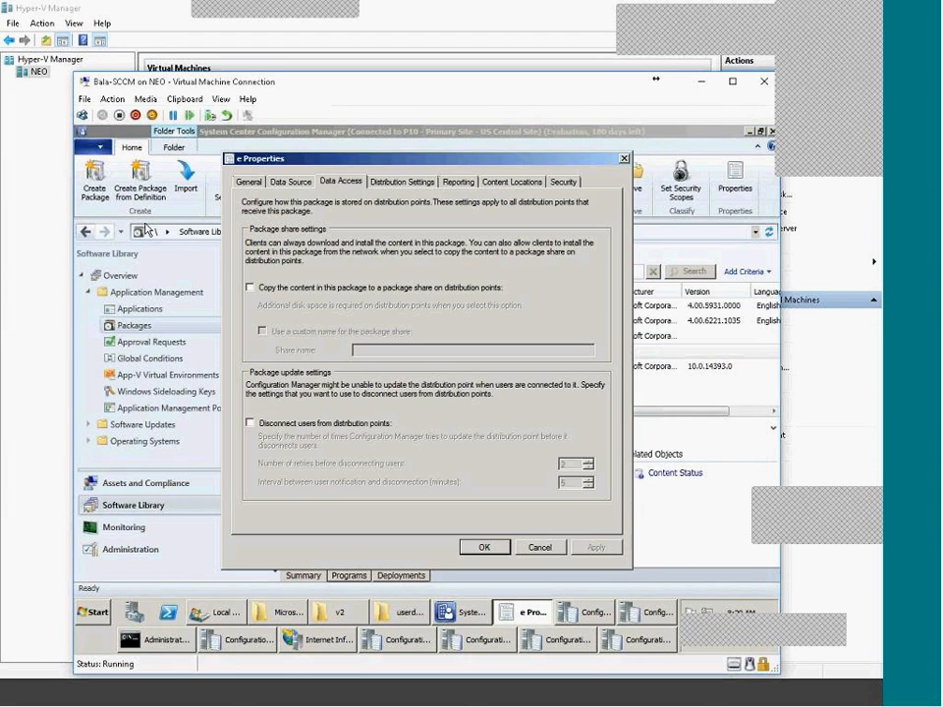
key("Escape")
left_click(135, 149)
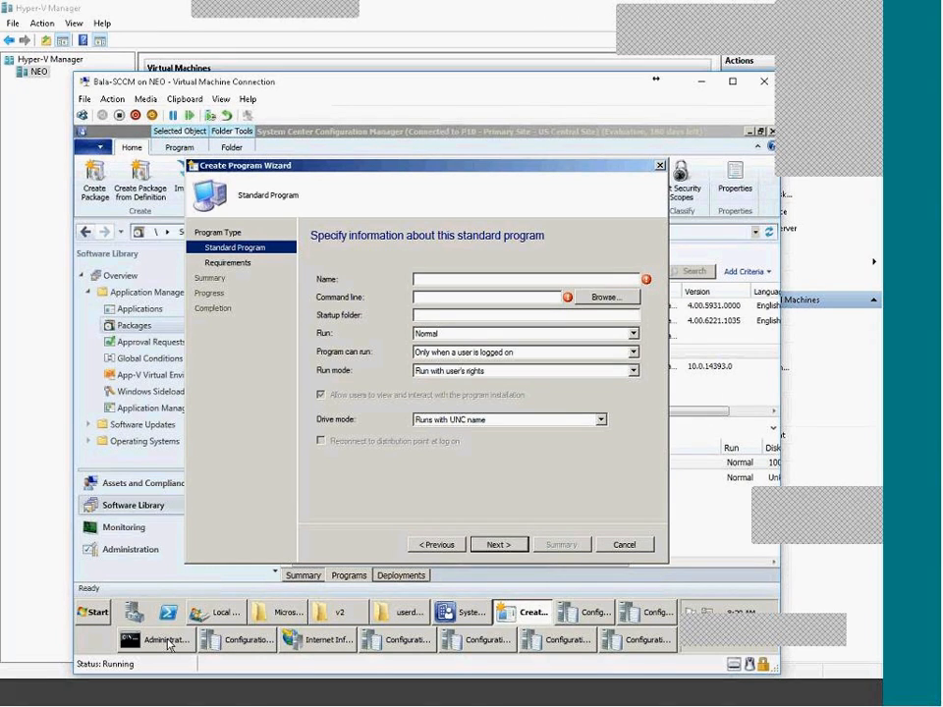
Step: Switch to the Command Prompt and run msiexec /? to look up the Windows Installer options
left_click(157, 641)
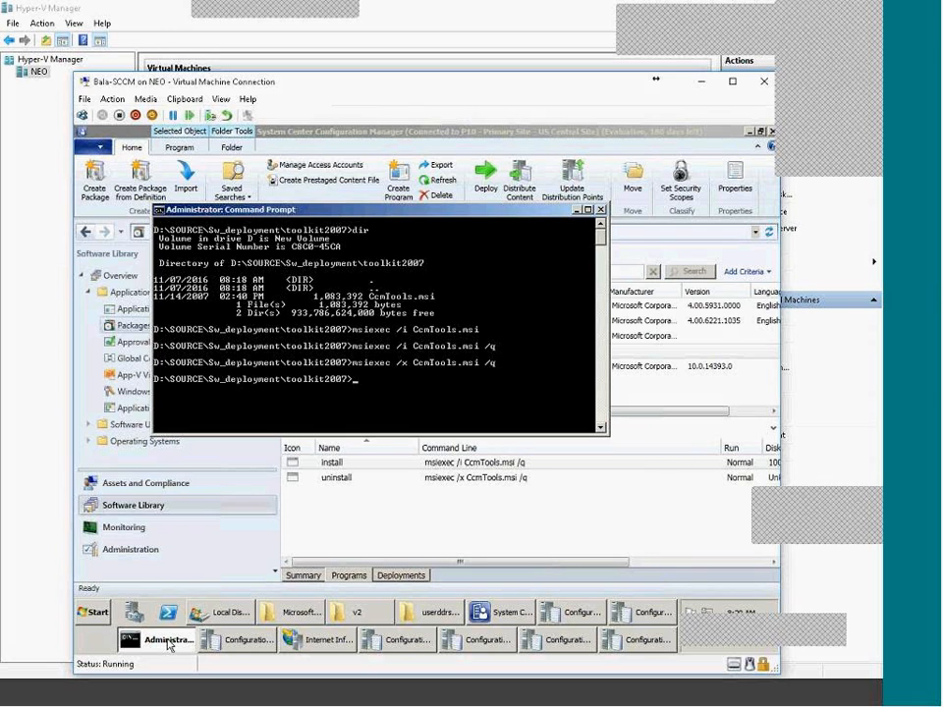
type("msiexec /?")
key("Return")
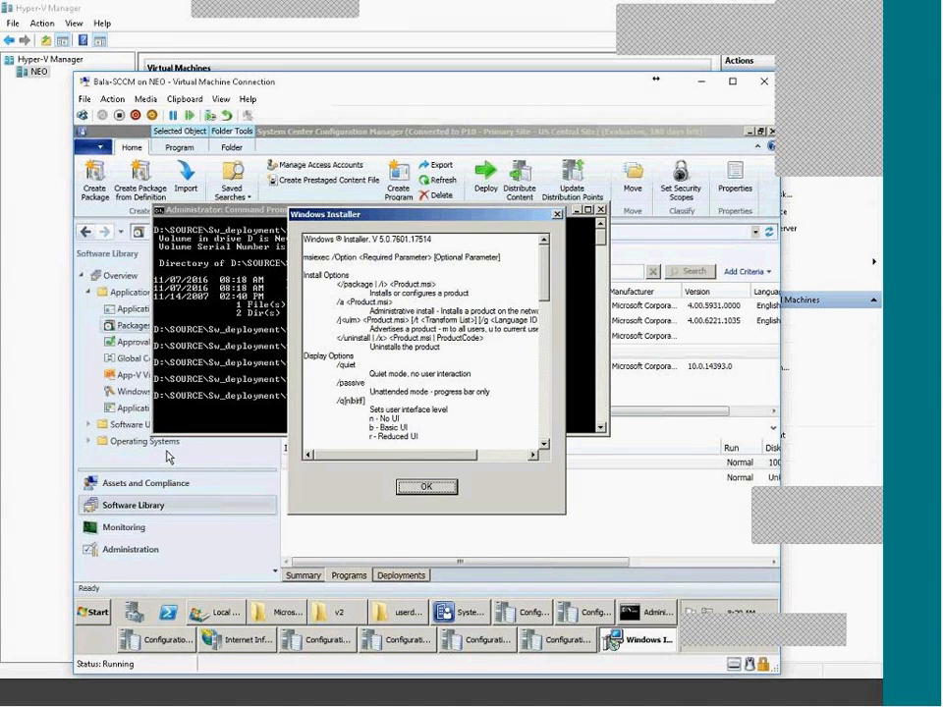
key("super")
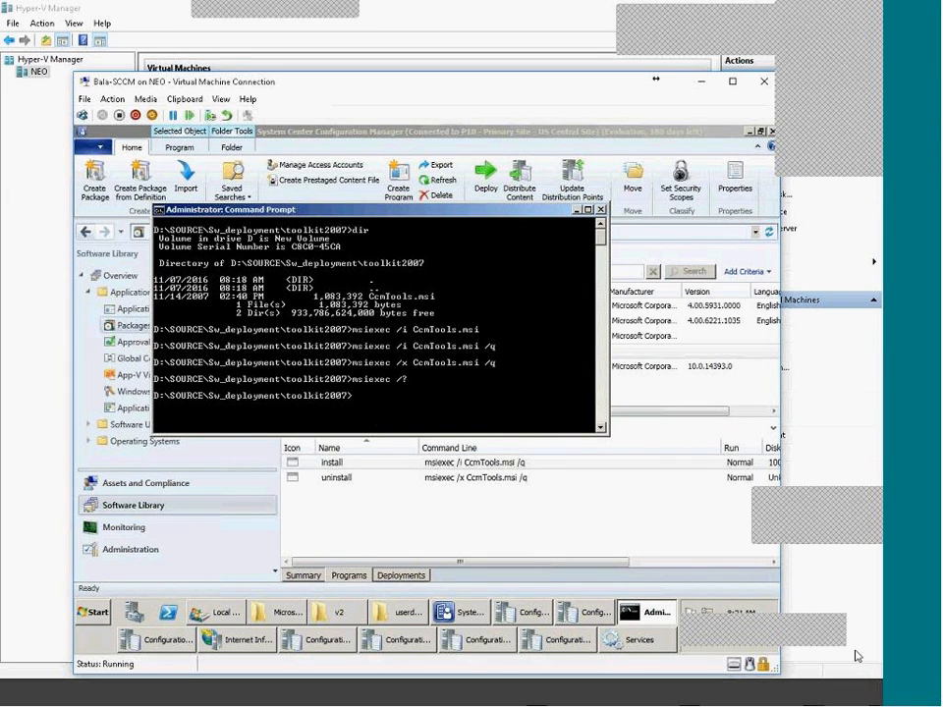
left_click(773, 698)
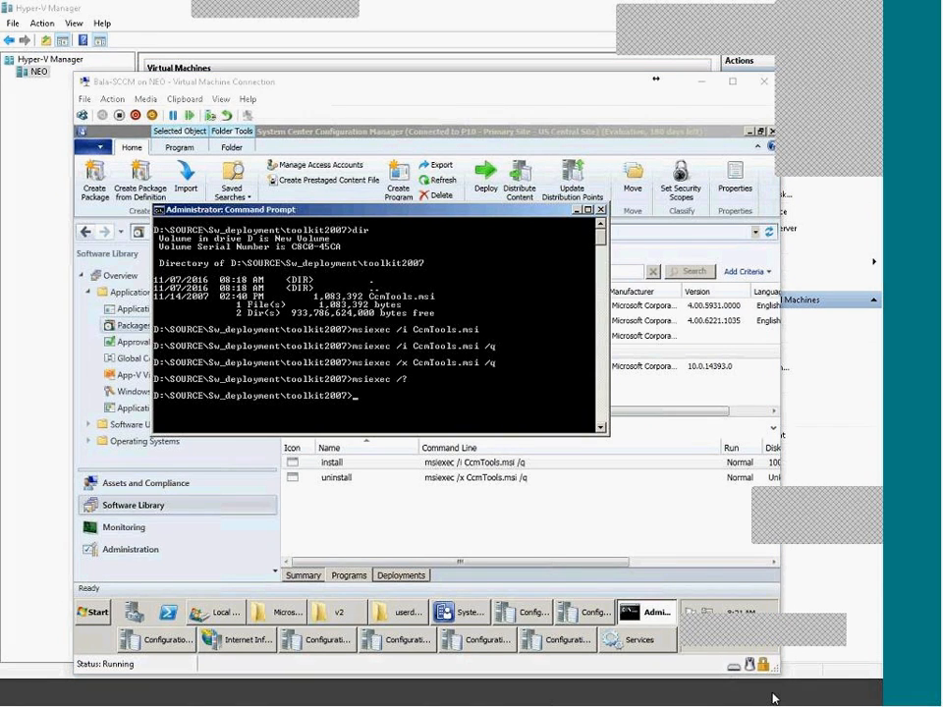
left_click(786, 643)
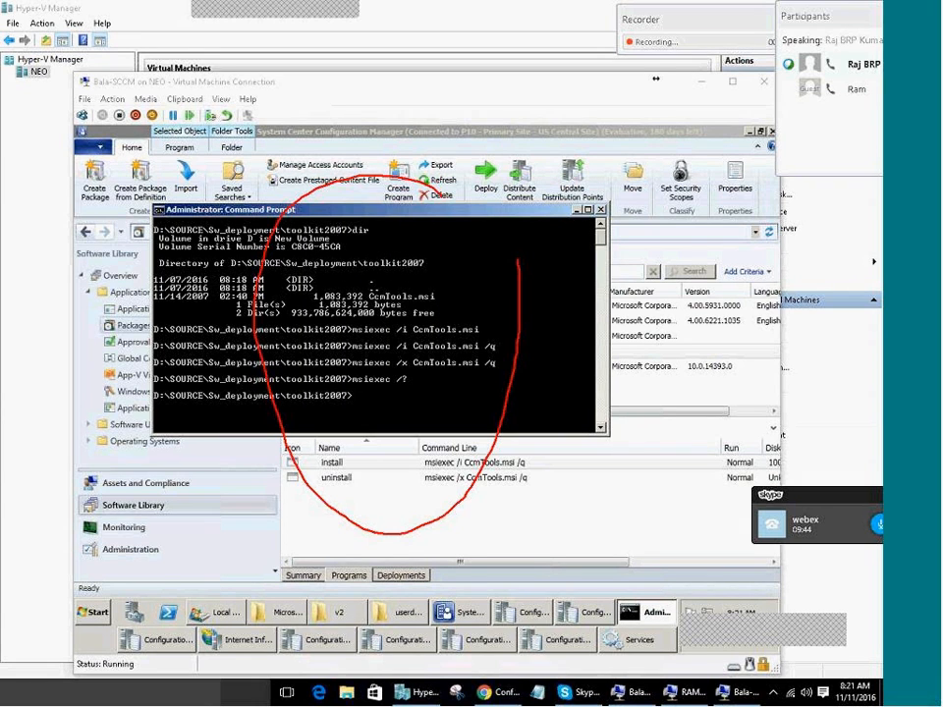
left_click_drag(519, 260, 442, 197)
left_click_drag(370, 321, 369, 322)
left_click_drag(372, 363, 377, 389)
left_click_drag(368, 389, 397, 390)
left_click_drag(368, 469, 370, 469)
left_click_drag(420, 459, 435, 456)
left_click_drag(477, 411, 471, 404)
left_click_drag(488, 330, 489, 312)
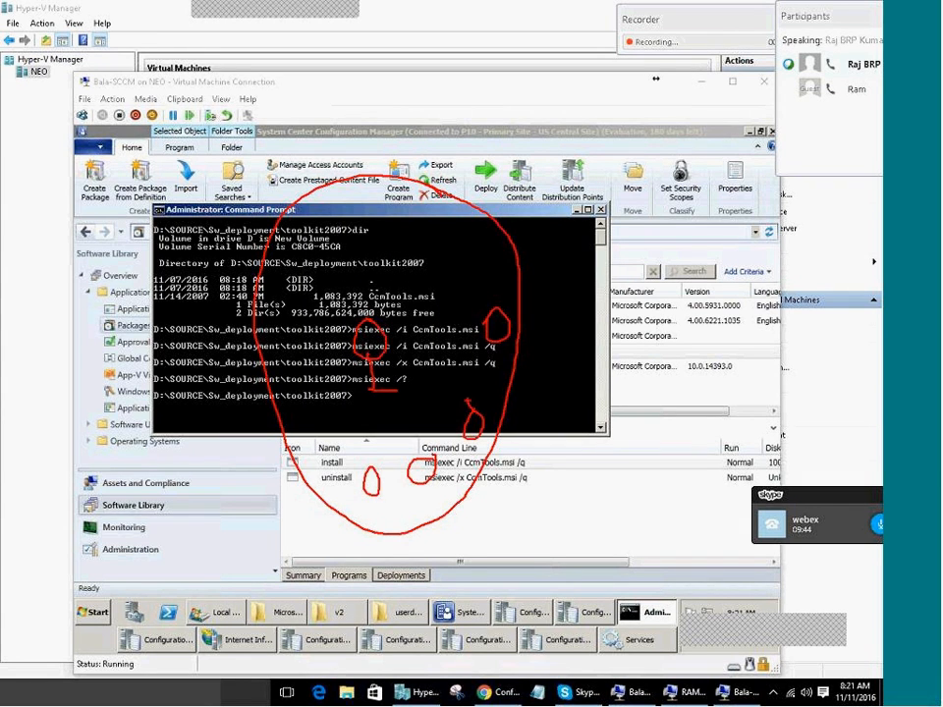
mouse_move(321, 442)
left_mouse_down()
mouse_move(322, 467)
mouse_move(346, 462)
mouse_move(322, 444)
left_mouse_up()
mouse_move(369, 357)
left_mouse_down()
mouse_move(348, 395)
mouse_move(372, 504)
left_mouse_up()
left_click_drag(377, 342, 433, 482)
mouse_move(364, 322)
left_mouse_down()
mouse_move(490, 428)
mouse_move(518, 323)
left_mouse_up()
left_click_drag(464, 267, 483, 268)
mouse_move(471, 283)
left_mouse_down()
mouse_move(480, 284)
mouse_move(479, 239)
left_mouse_up()
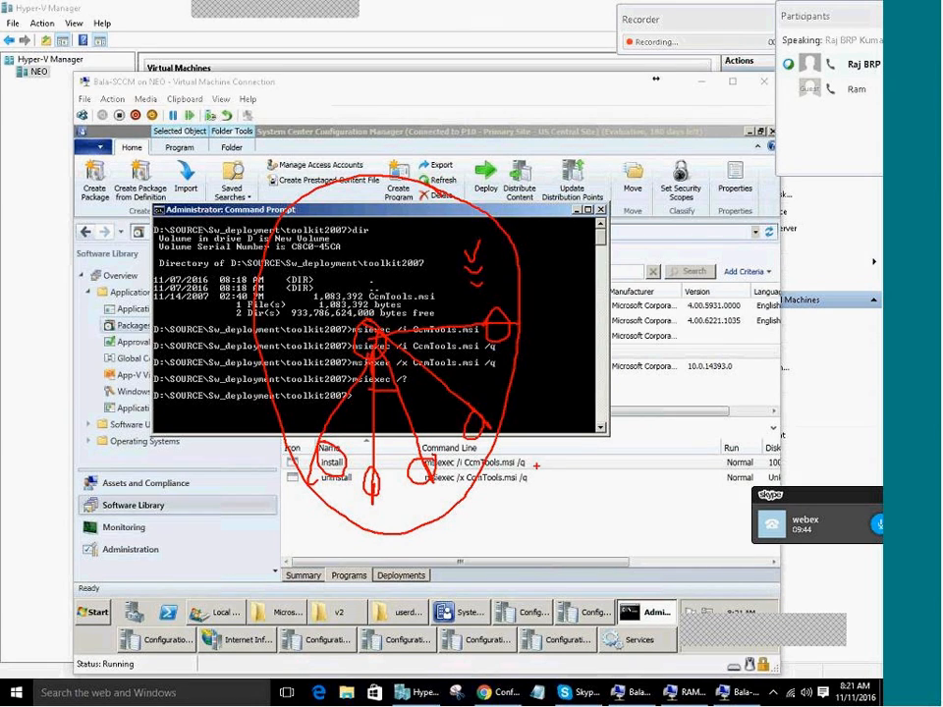
left_click_drag(537, 460, 505, 458)
mouse_move(505, 467)
left_mouse_down()
mouse_move(528, 478)
mouse_move(542, 445)
mouse_move(566, 451)
mouse_move(616, 435)
mouse_move(672, 400)
left_mouse_up()
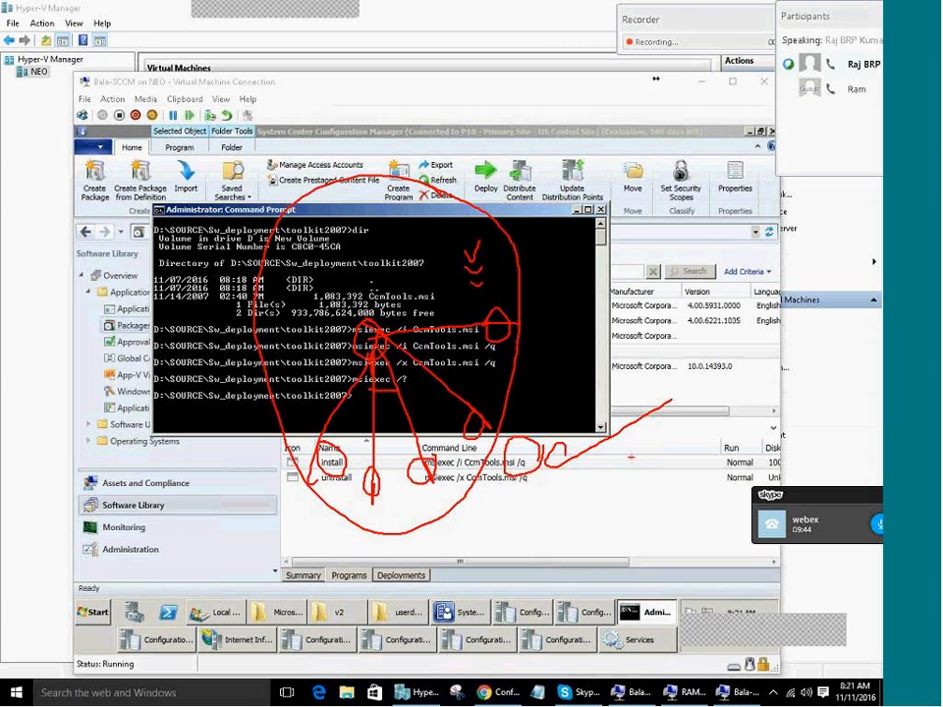
mouse_move(626, 455)
left_mouse_down()
mouse_move(617, 496)
mouse_move(645, 495)
mouse_move(656, 474)
mouse_move(668, 474)
mouse_move(680, 548)
left_mouse_up()
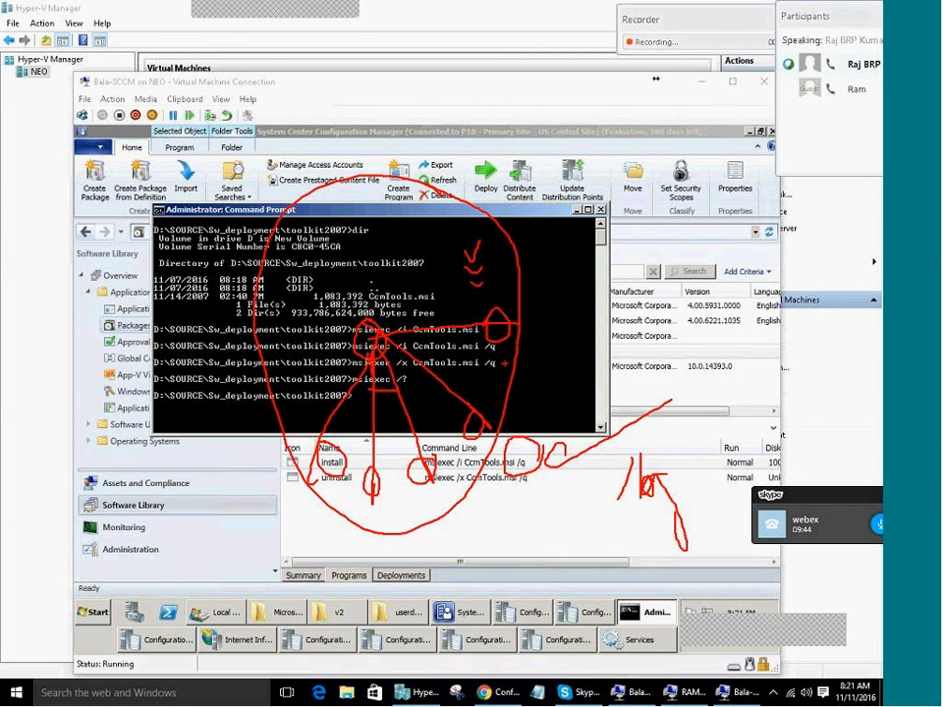
left_click_drag(506, 370, 574, 342)
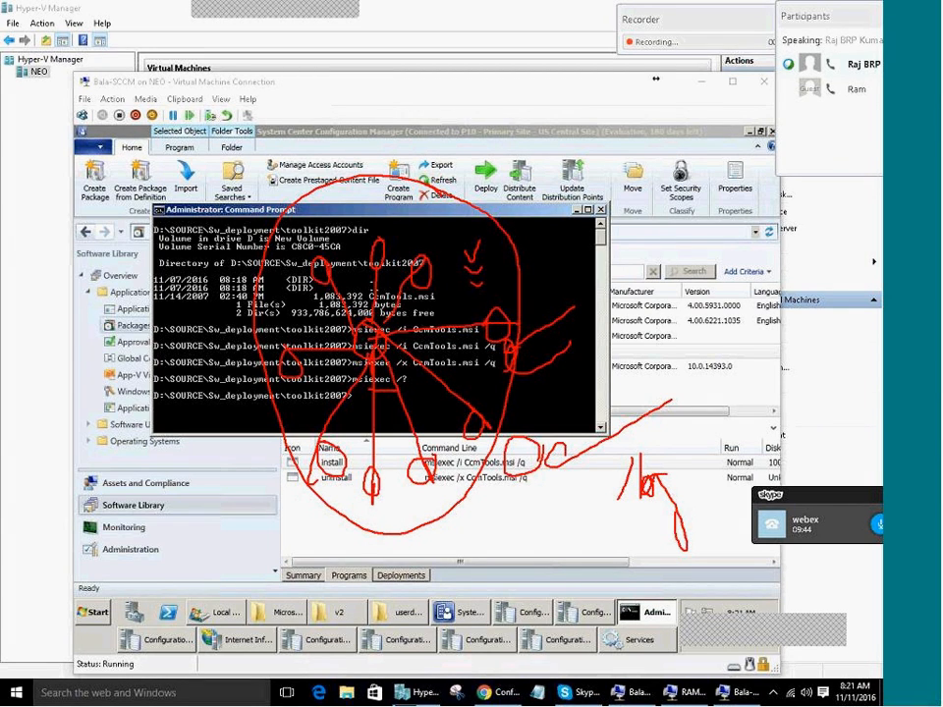
left_click(13, 703)
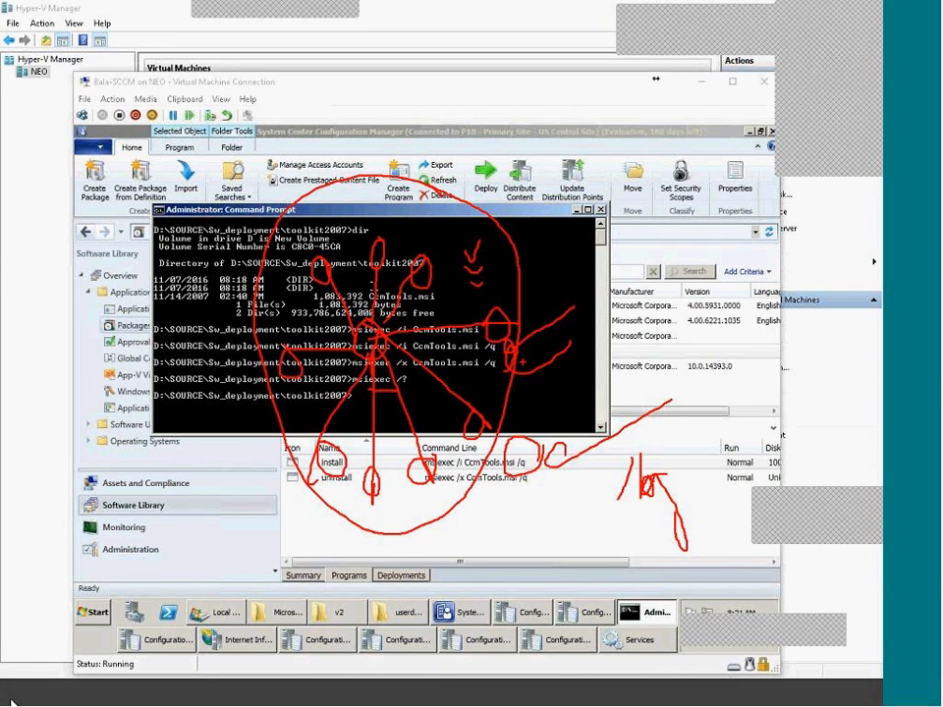
key("Escape")
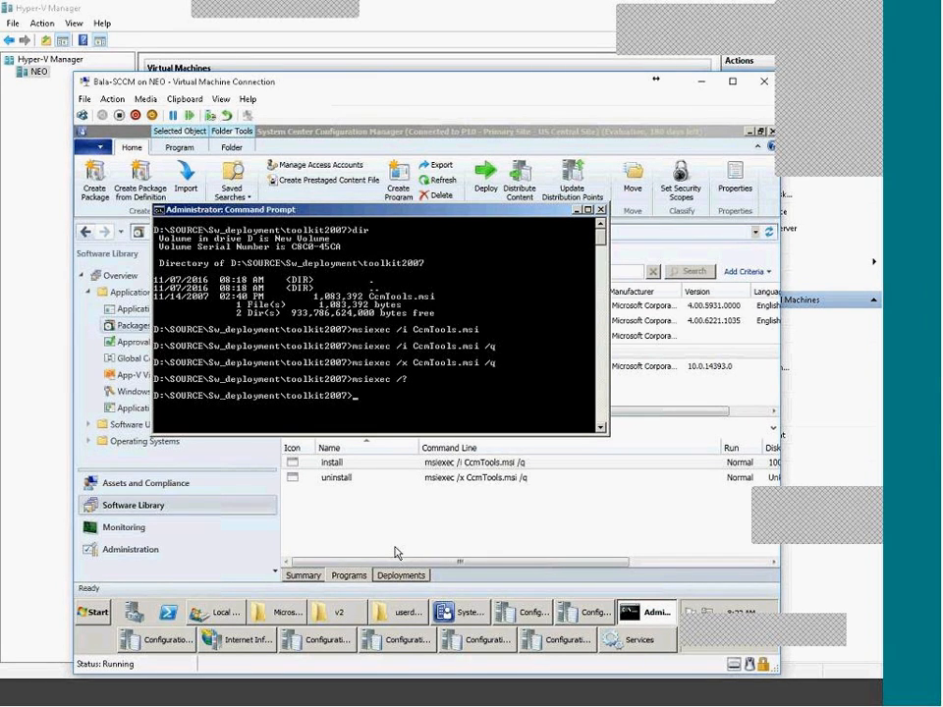
Step: Return to the Configuration Manager console and review the install and uninstall programs of package e
left_click(396, 553)
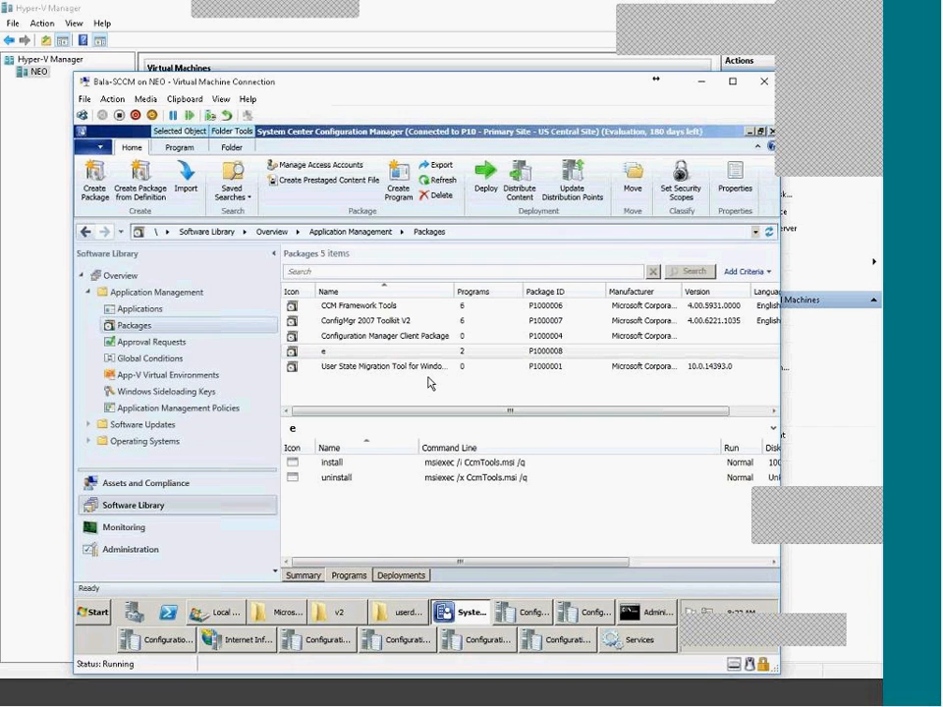
left_click(430, 383)
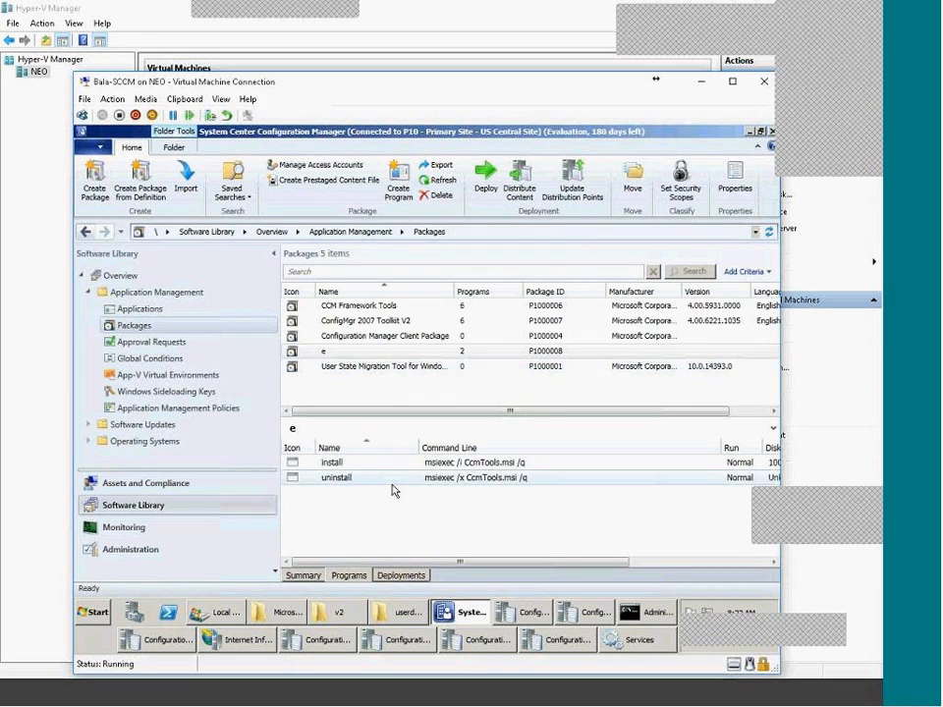
left_click(392, 353)
left_click(142, 326)
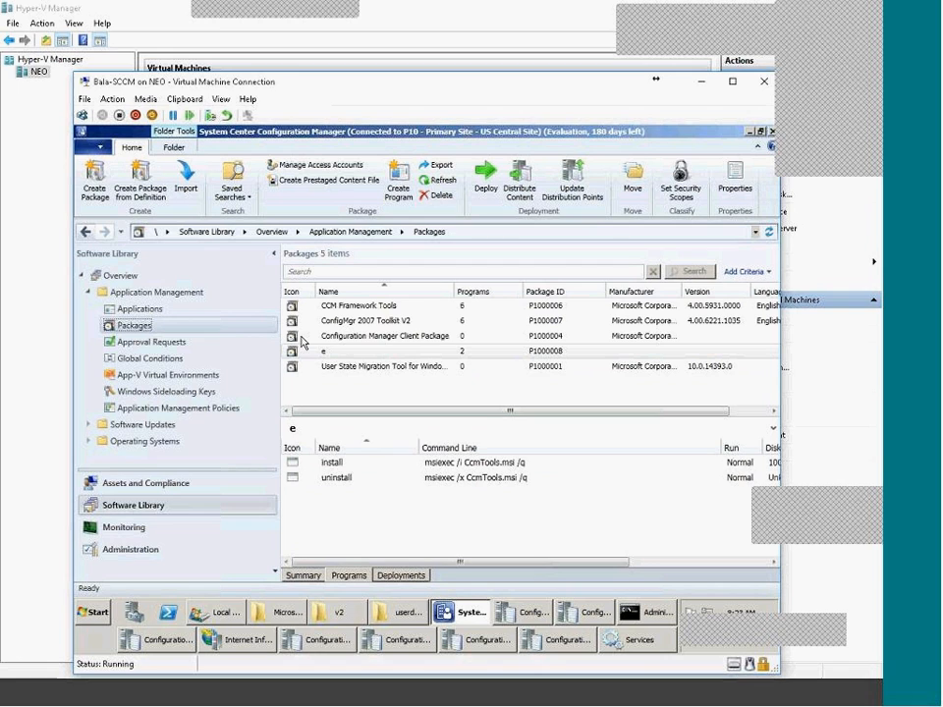
left_click(344, 463)
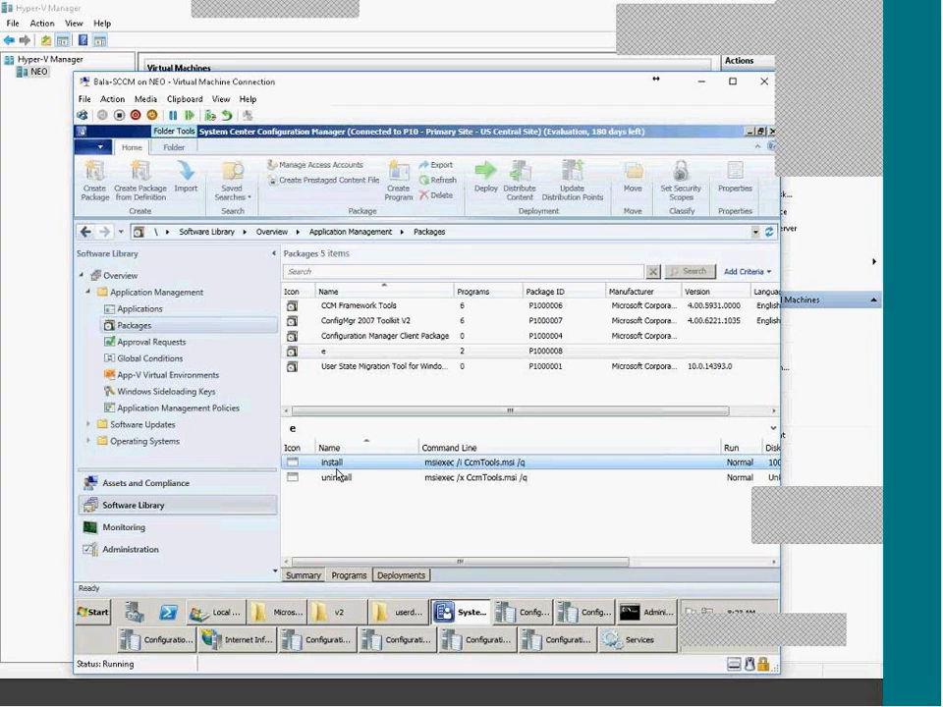
left_click(341, 478)
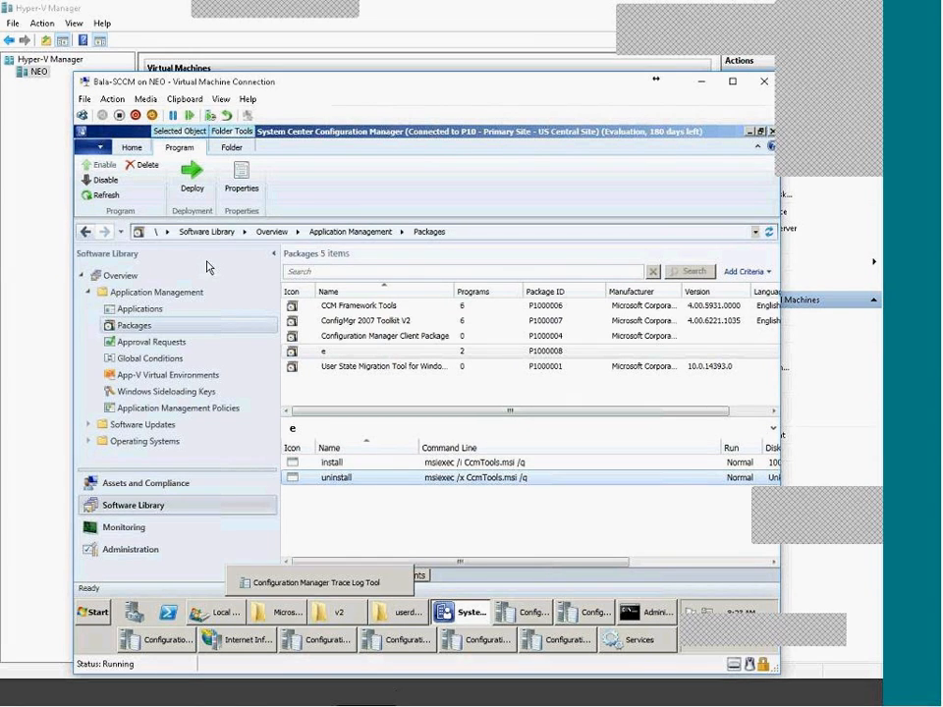
Step: Compare the programs of the CCM Framework Tools package with those of package e in the Packages list
left_click(133, 341)
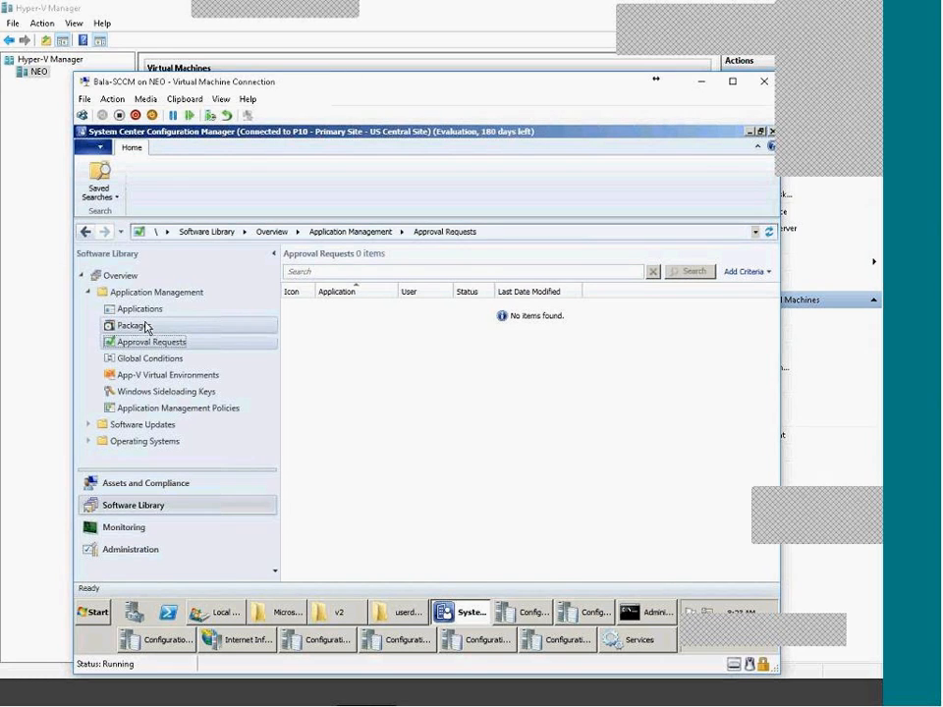
left_click(145, 327)
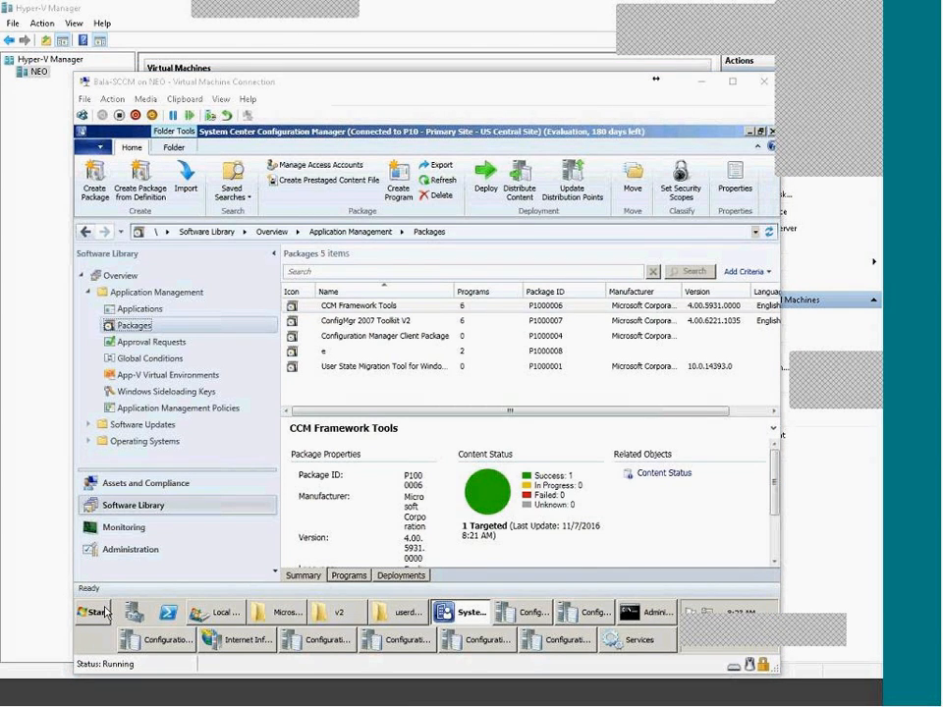
left_click(349, 577)
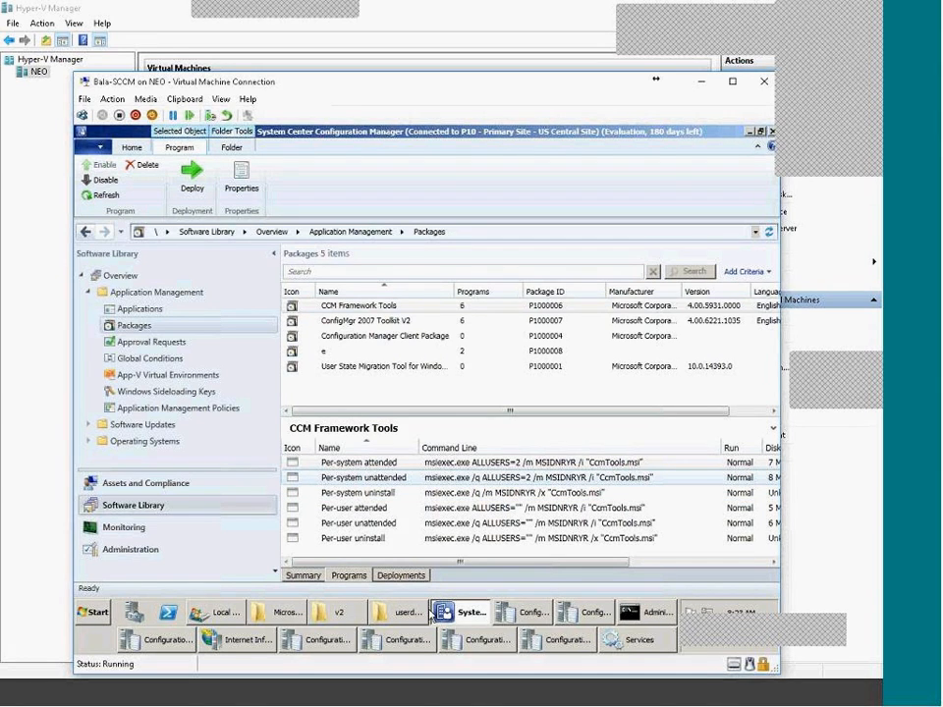
left_click(425, 352)
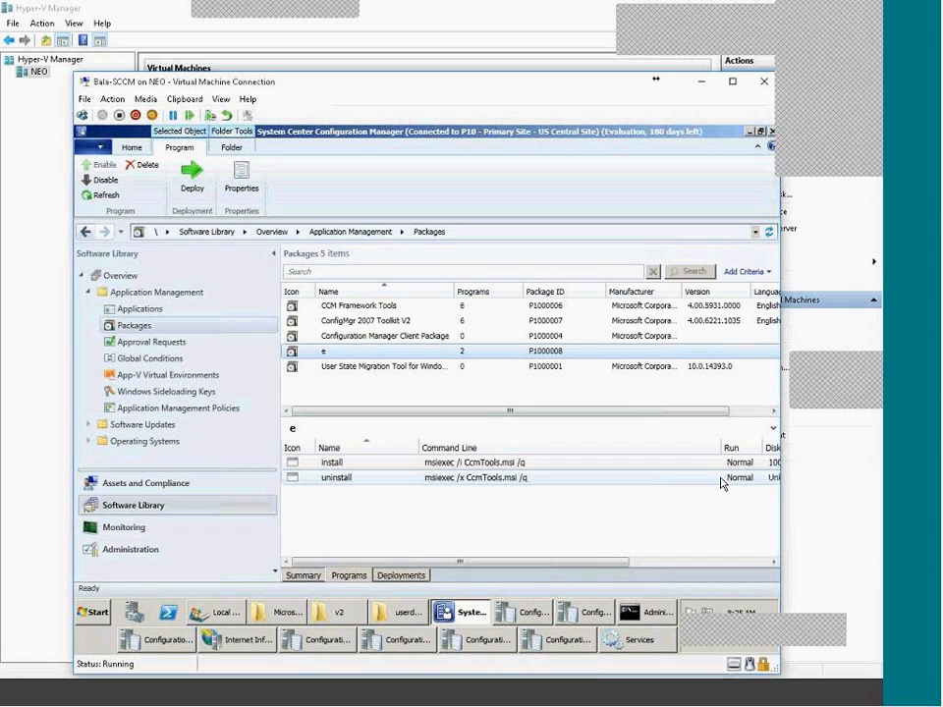
left_click_drag(860, 367, 819, 366)
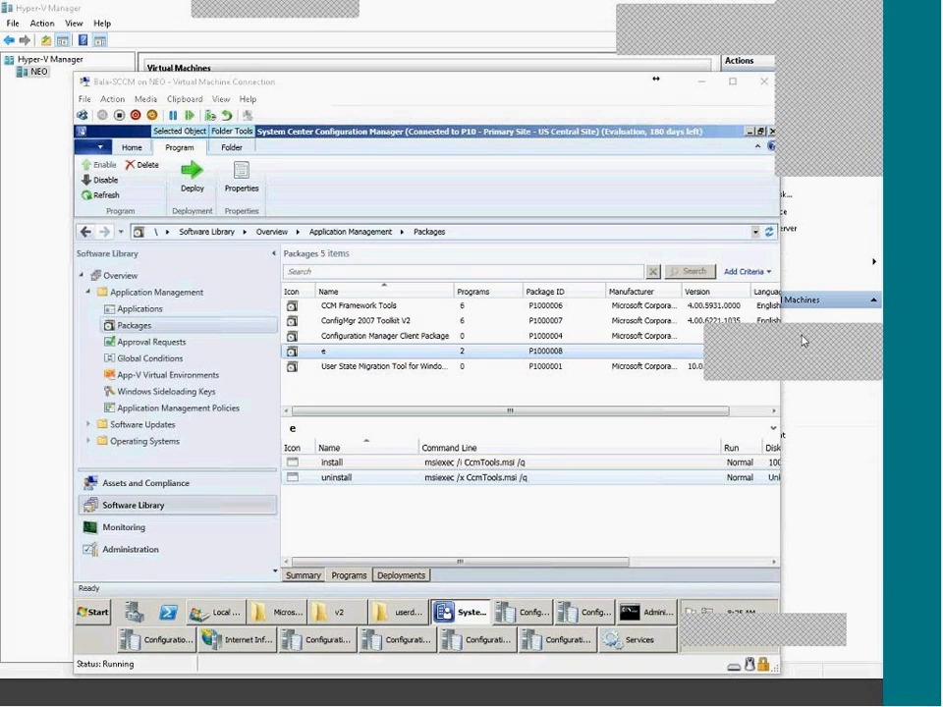
Step: Switch to the Windows 7 client machine and review execmgr.log, then bring up the client's Windows folder
left_click(125, 332)
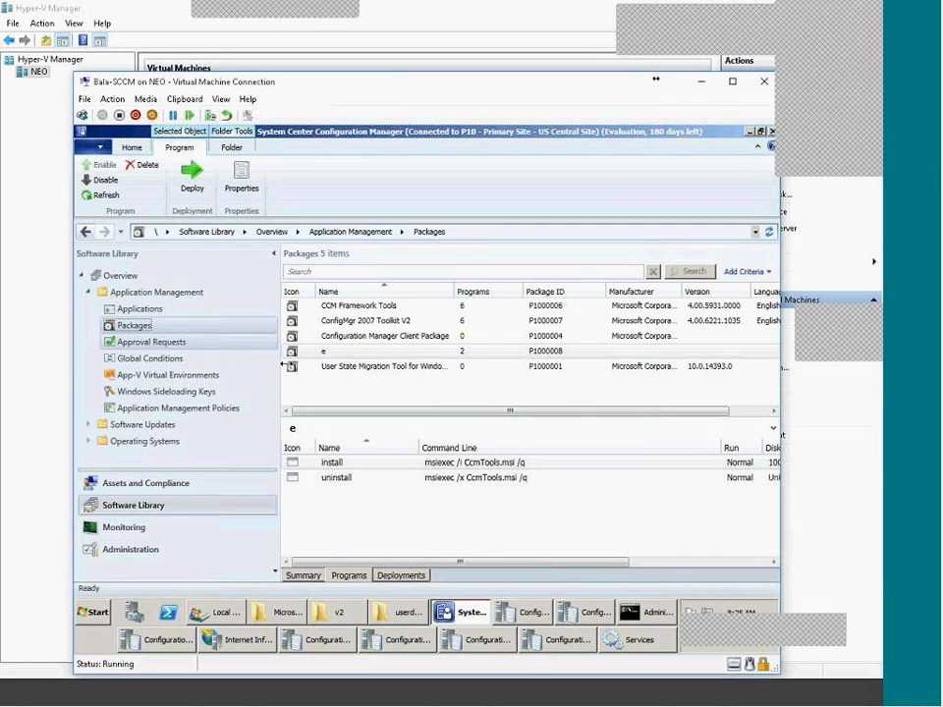
left_click(638, 696)
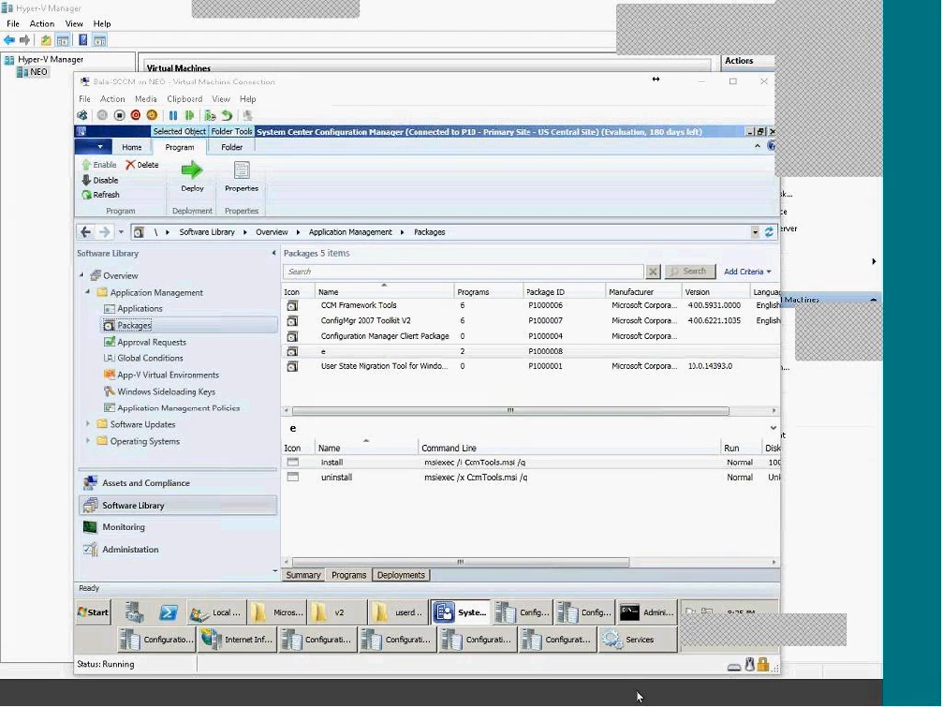
left_click(637, 696)
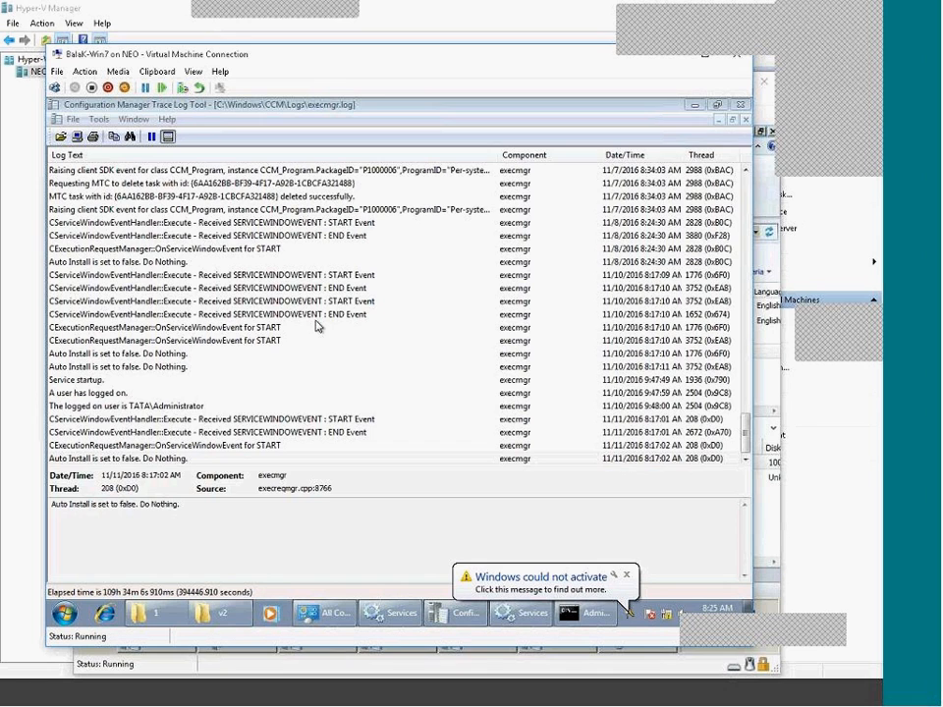
key("alt+Tab")
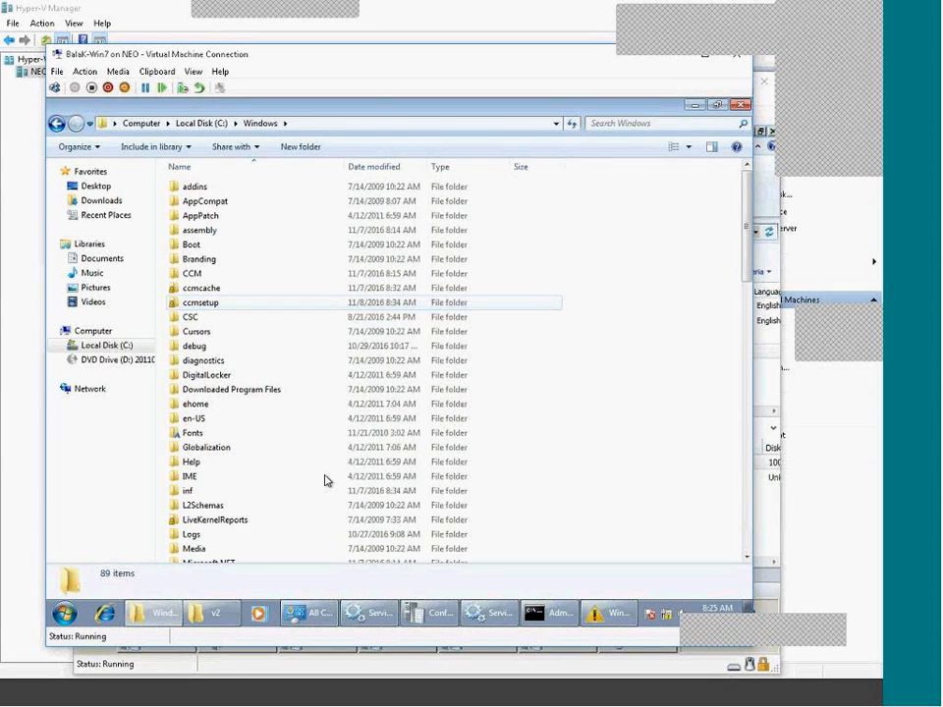
Step: Open execmgr.log from the client's CCM\Logs folder and enter error code 0 in Error Lookup for the program exit entry
key("BackSpace")
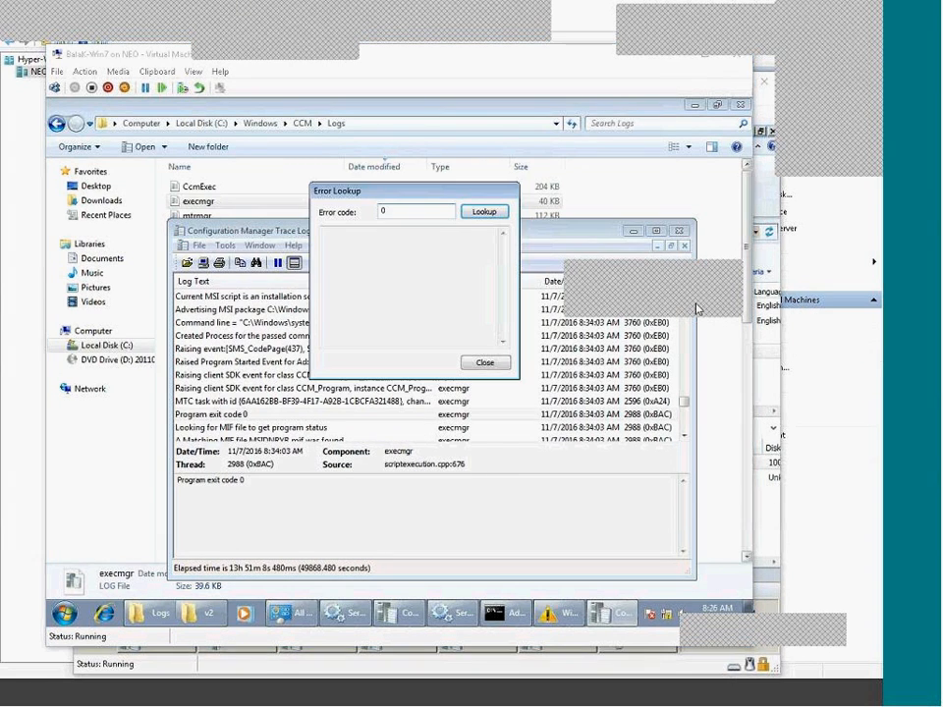
type("0")
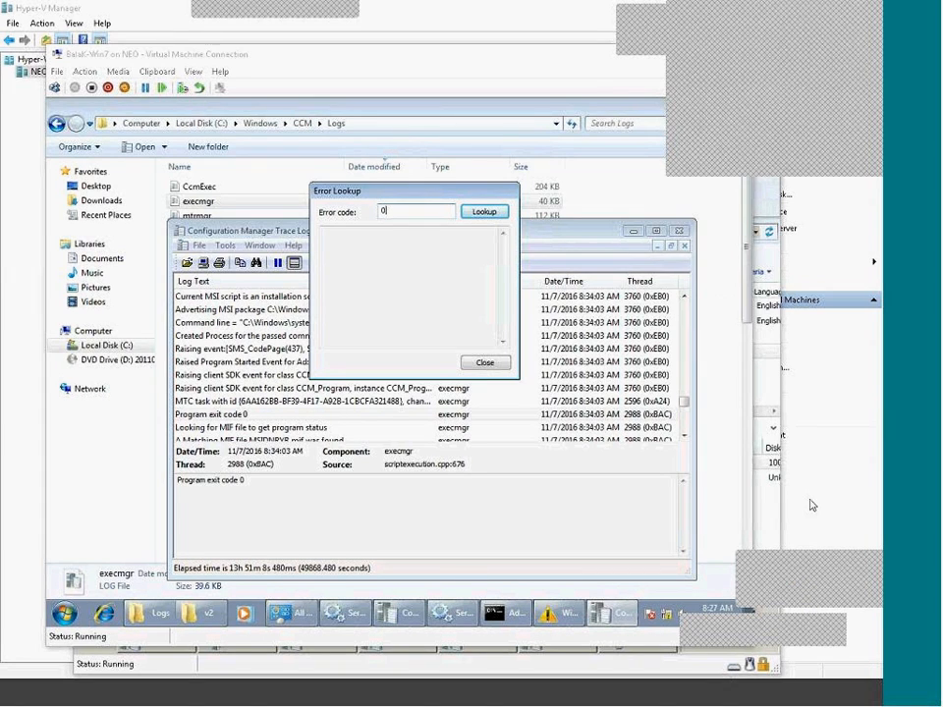
left_click(410, 262)
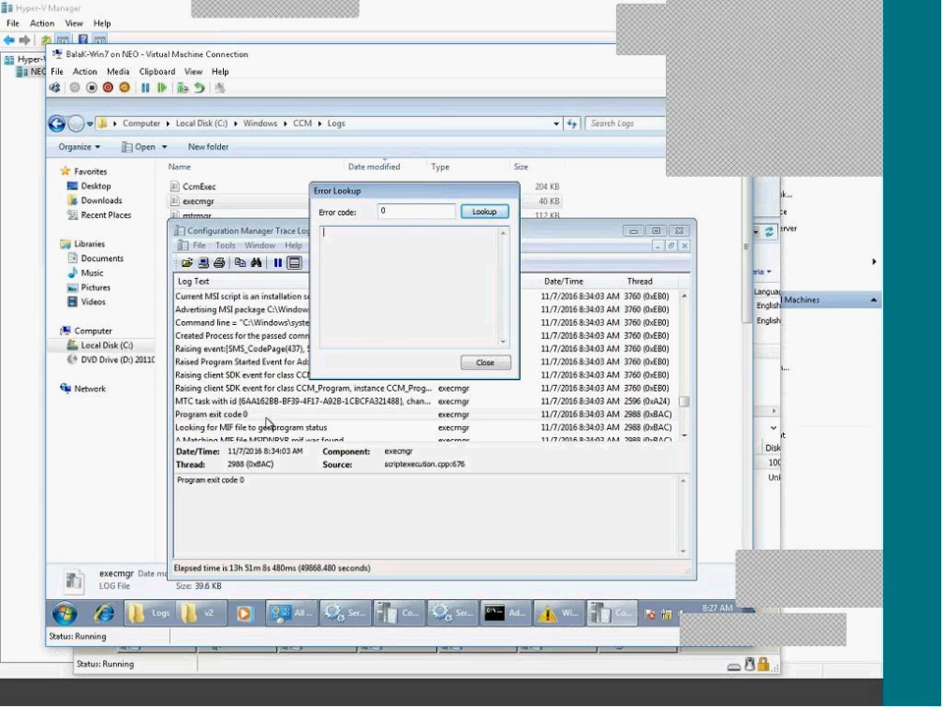
left_click(266, 417)
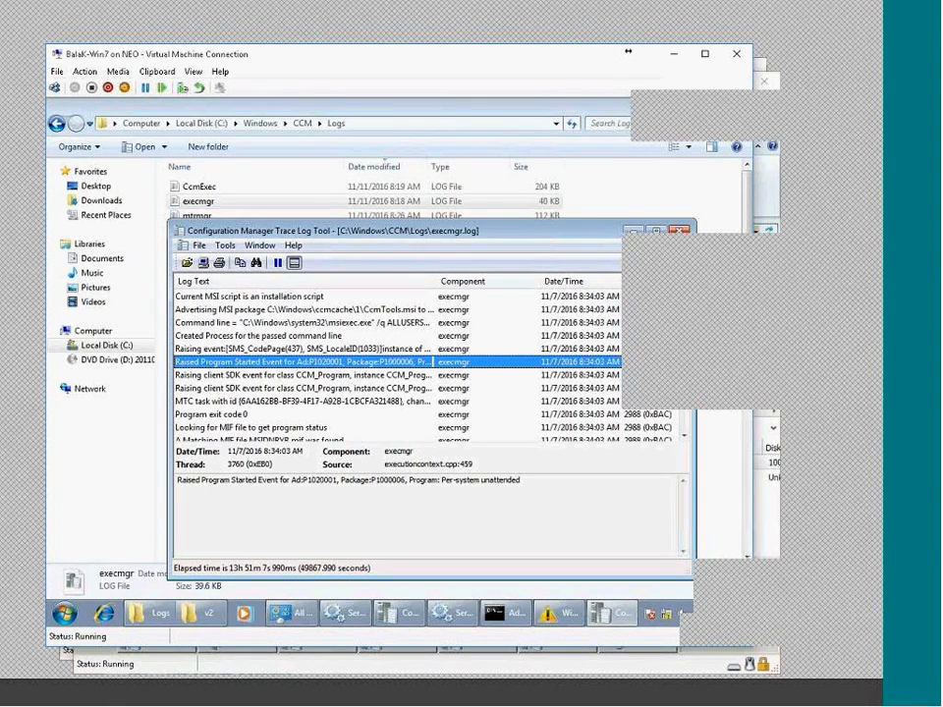
Step: Select the "Program exit code 0" entry in execmgr.log and look up the meaning of error code 0
key("Down")
key("Down")
key("Down")
key("Down")
key("ctrl+l")
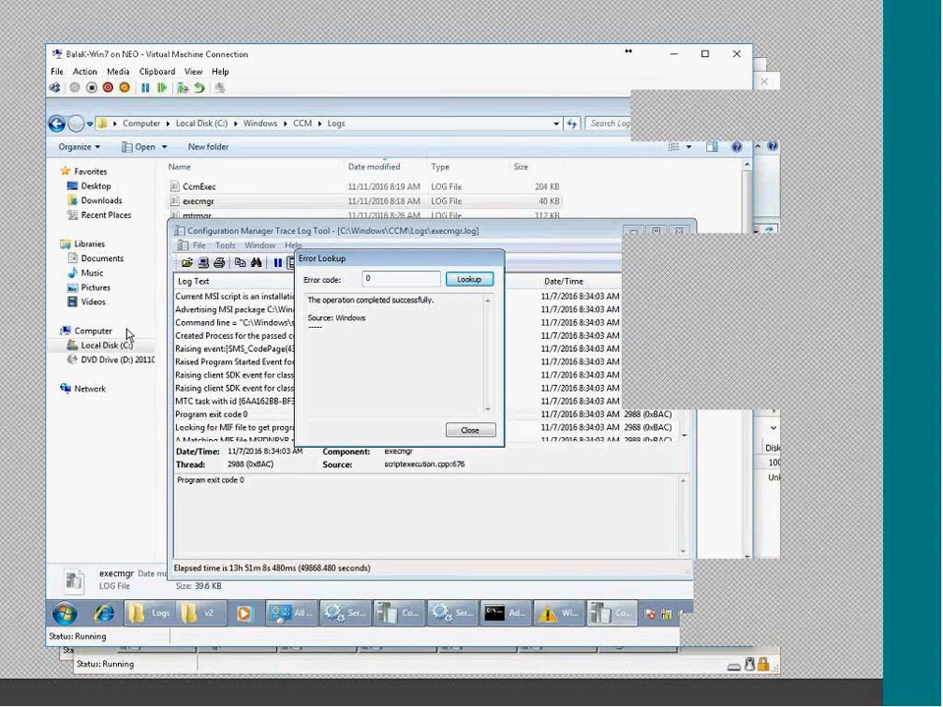
Step: Check the Windows 7 client's CCM\Logs folder again, then return to the Configuration Manager console
key("alt+Tab")
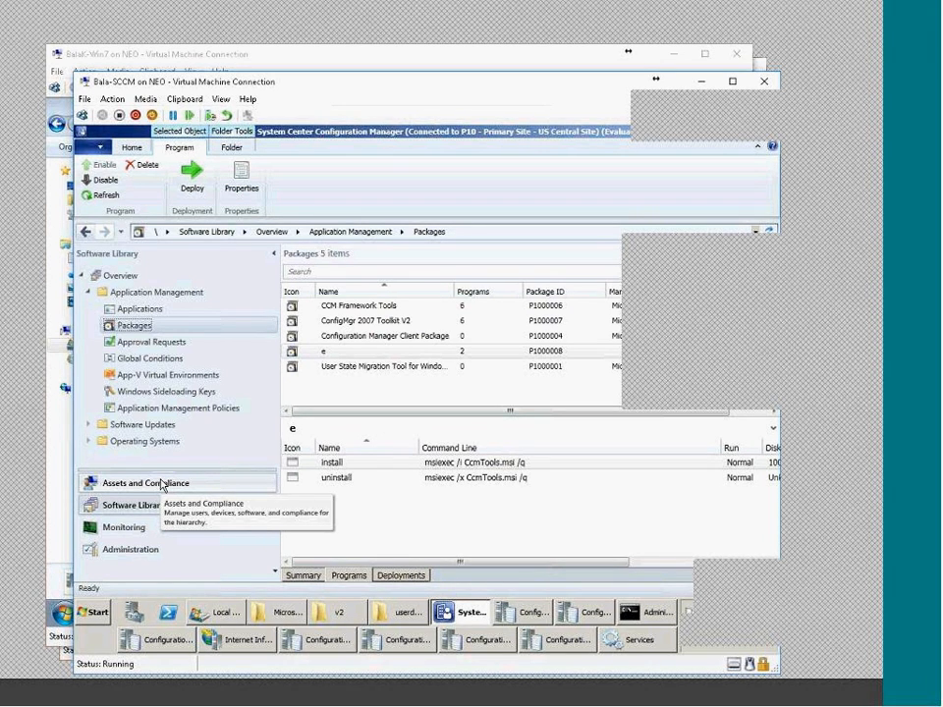
left_click(56, 545)
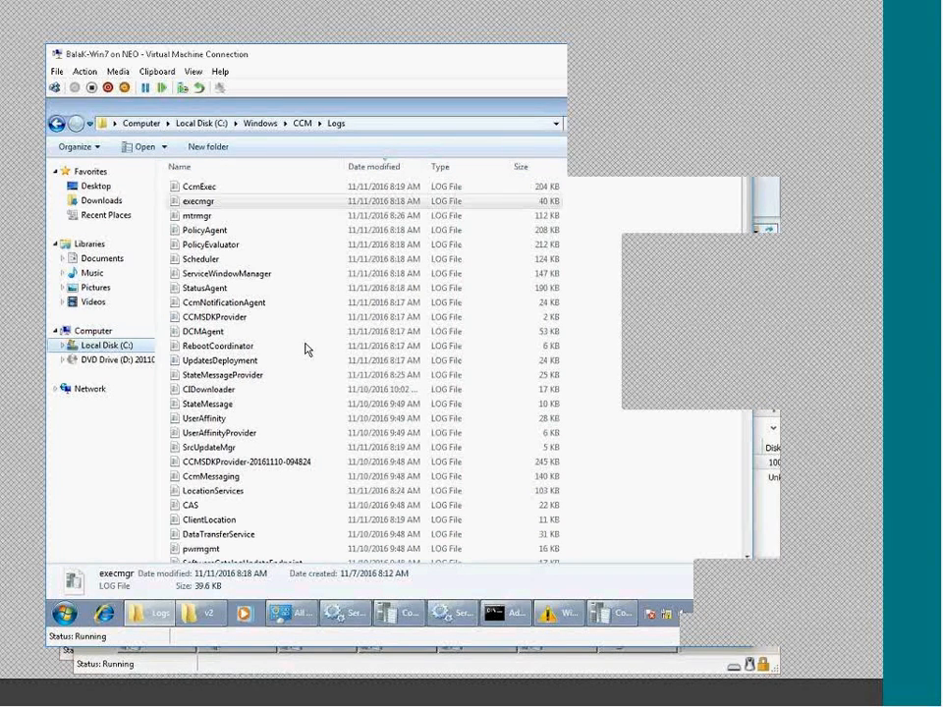
key("alt+Tab")
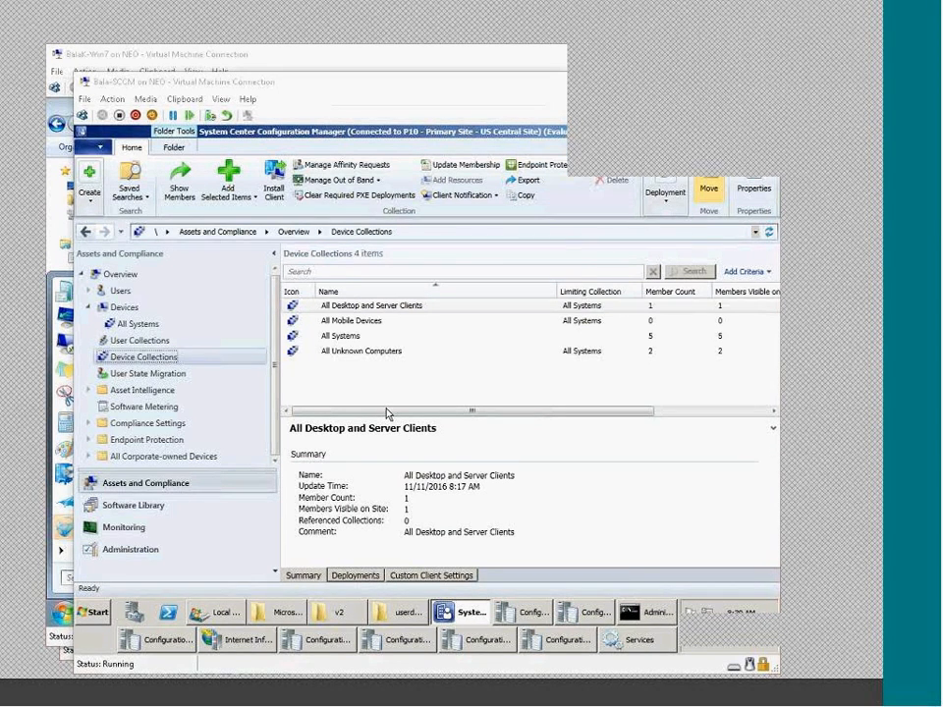
Step: Collapse the Devices node and compare the User Collections and Device Collections lists in Assets and Compliance
mouse_move(613, 627)
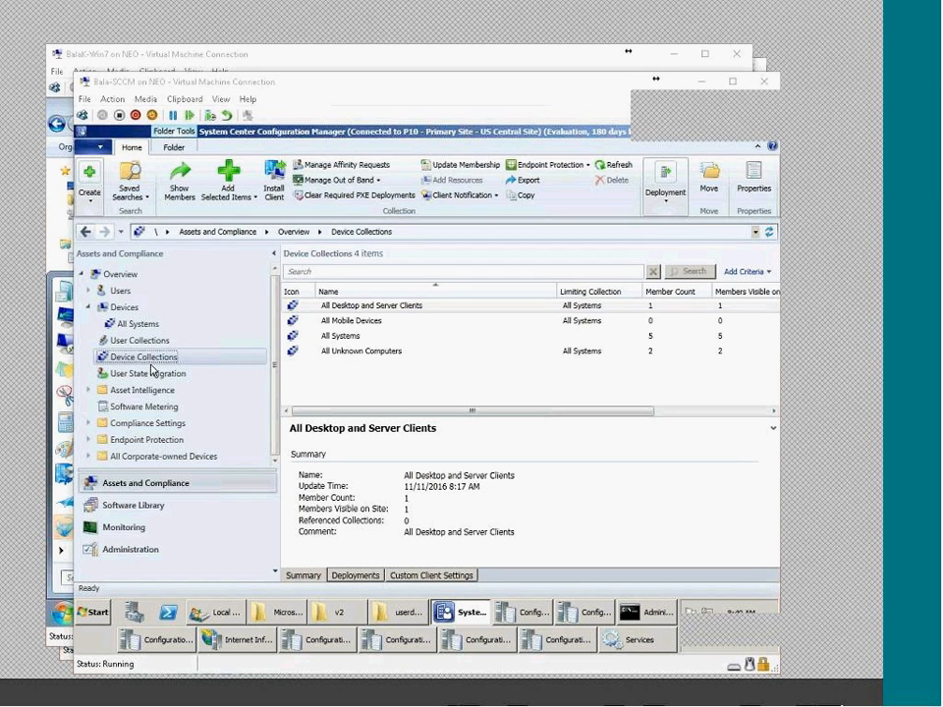
left_click(88, 308)
left_click(87, 310)
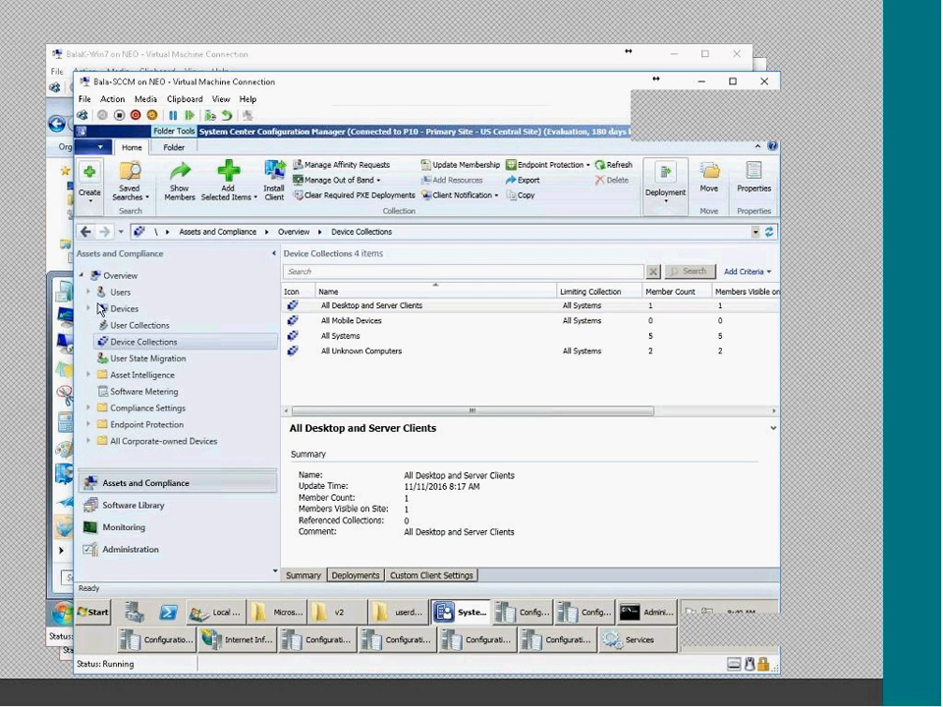
left_click(135, 332)
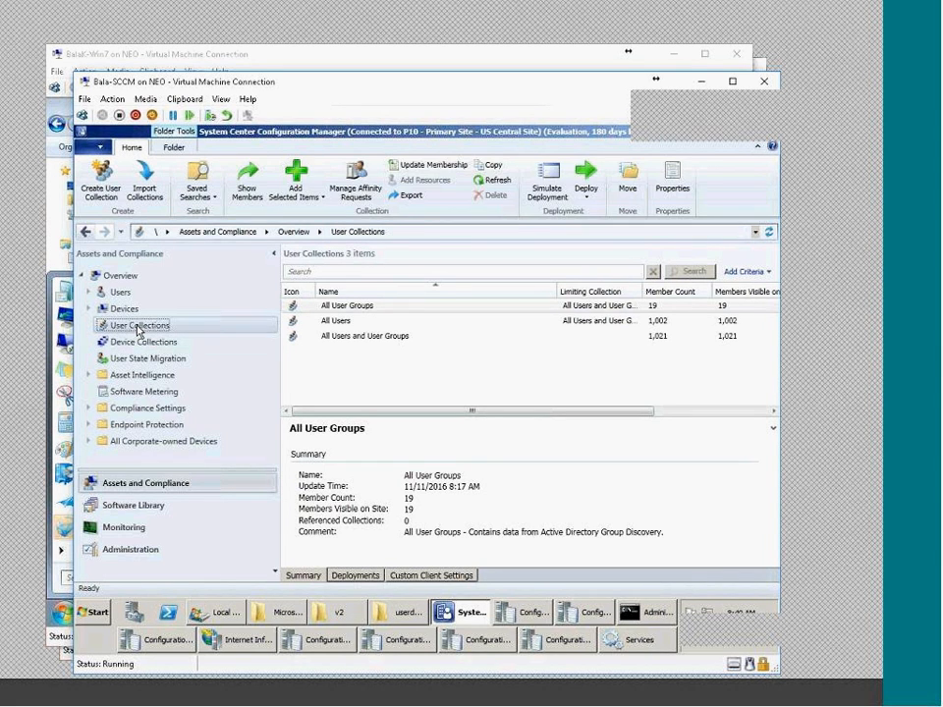
left_click(118, 344)
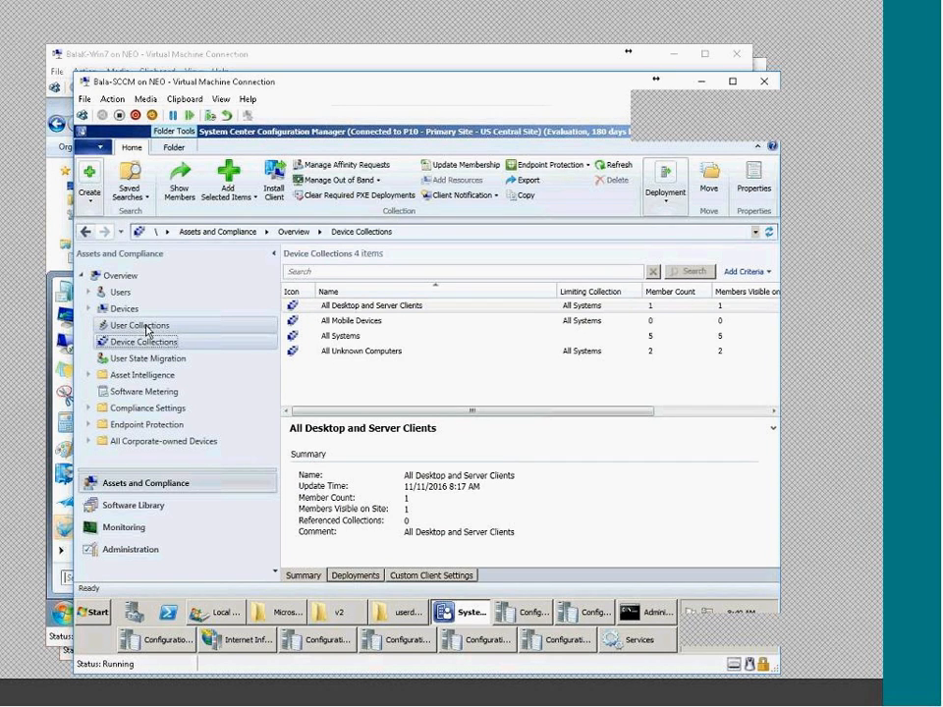
left_click(145, 329)
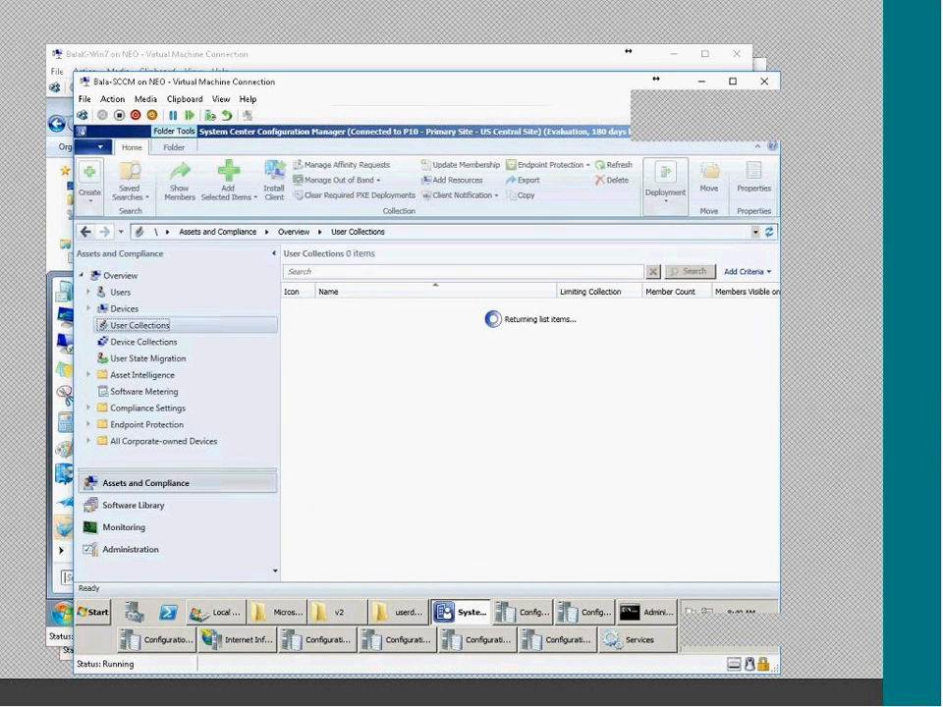
Step: Start a new device collection named test with All Systems as its limiting collection and proceed to the membership rules
right_click(149, 346)
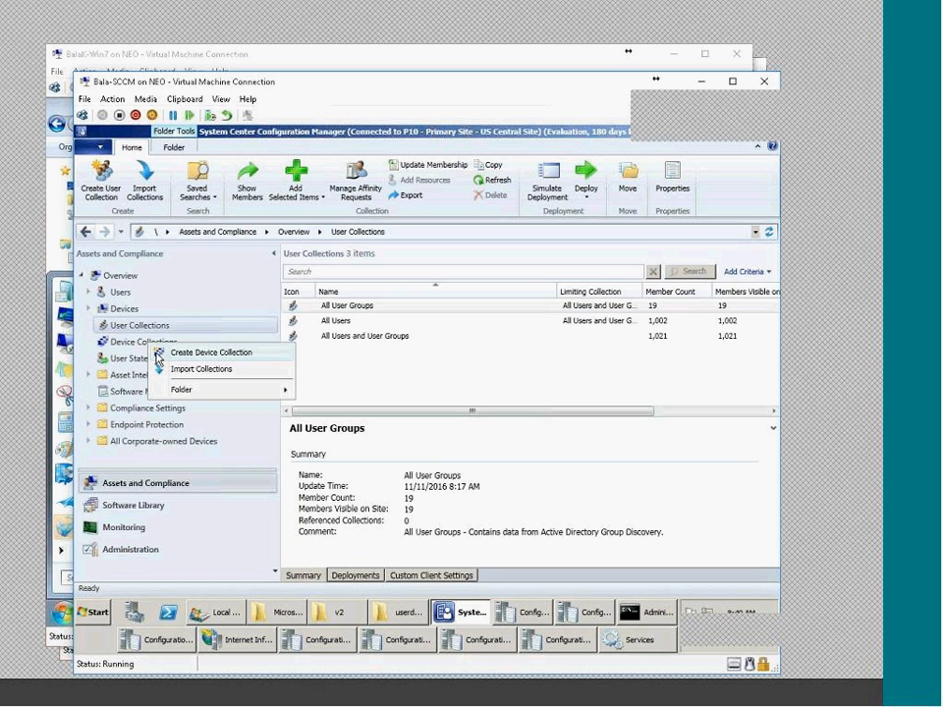
left_click(200, 366)
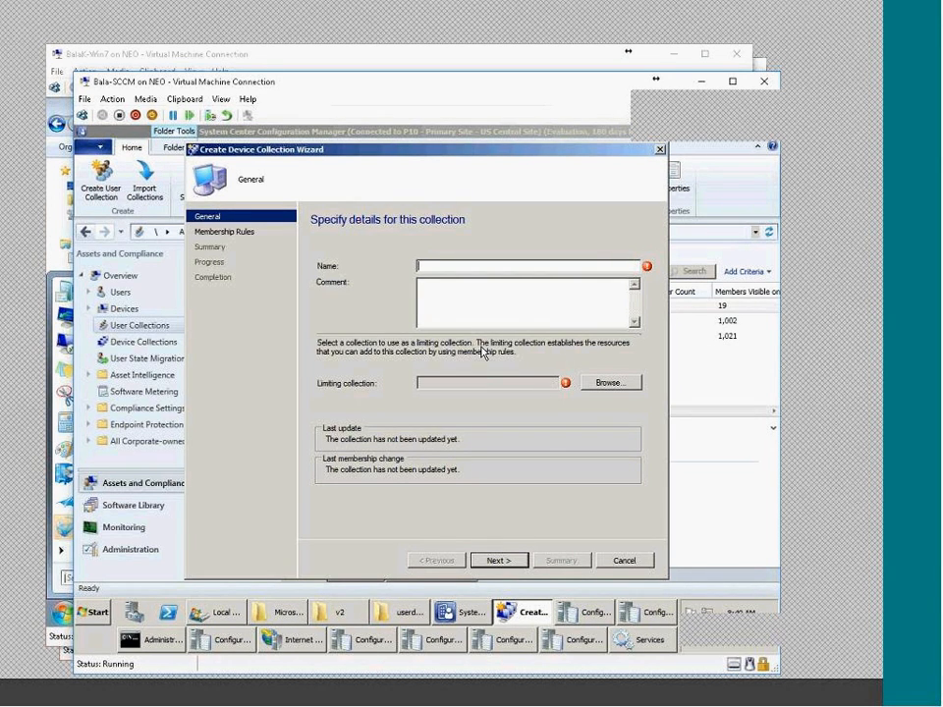
type("test")
left_click(437, 388)
left_click(608, 383)
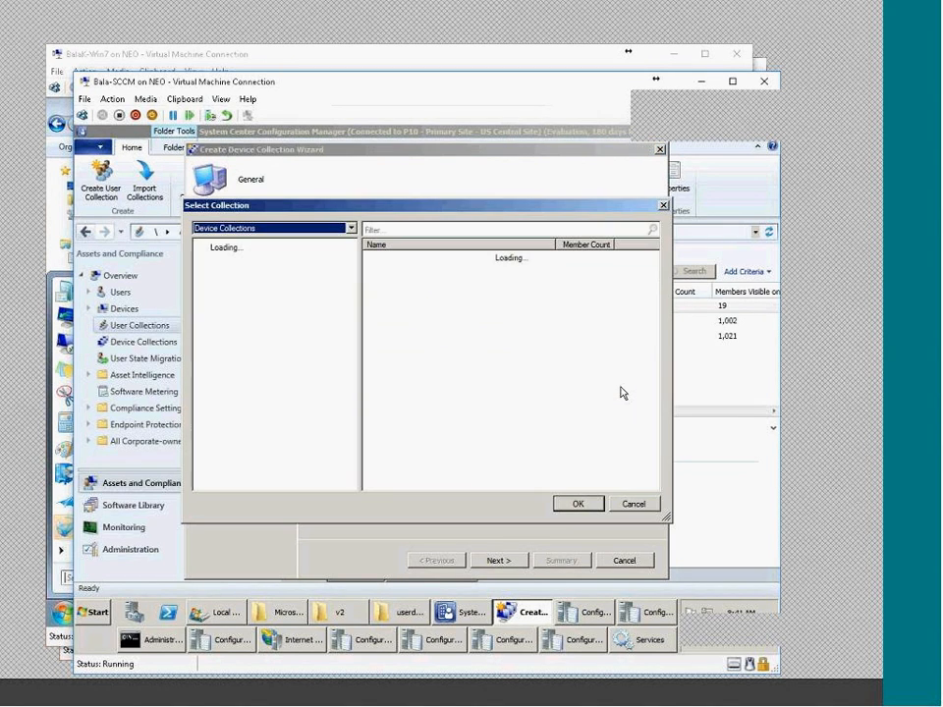
left_click(398, 281)
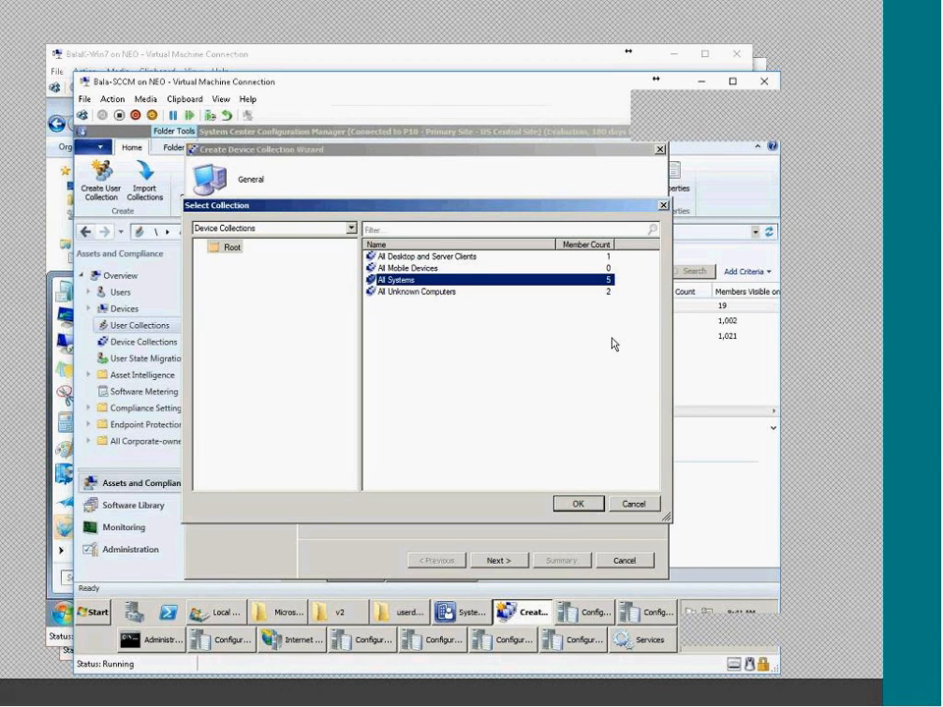
left_click(591, 510)
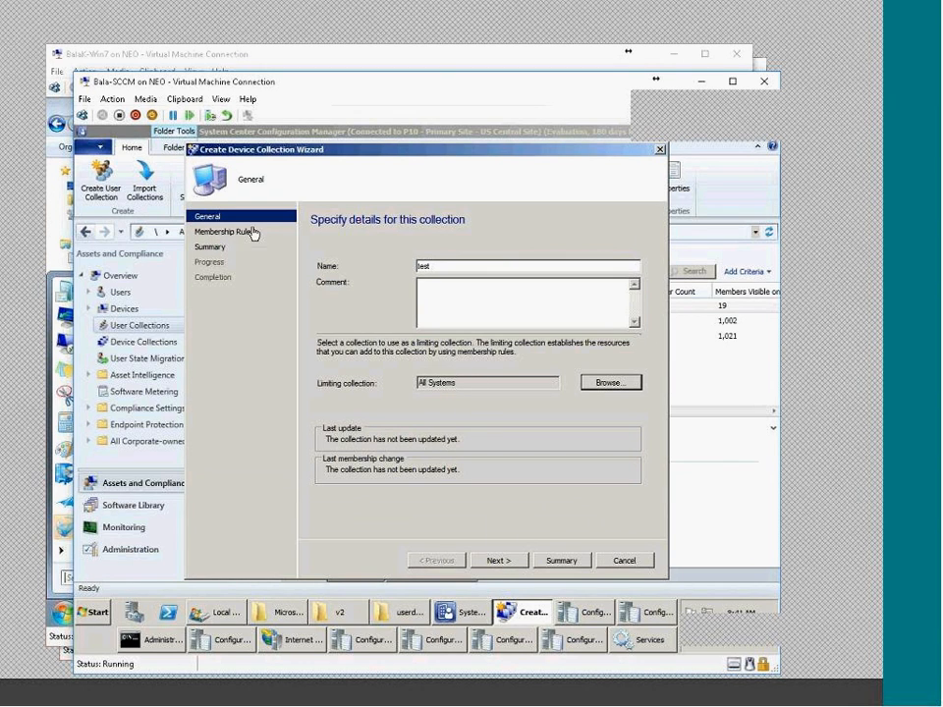
left_click(508, 568)
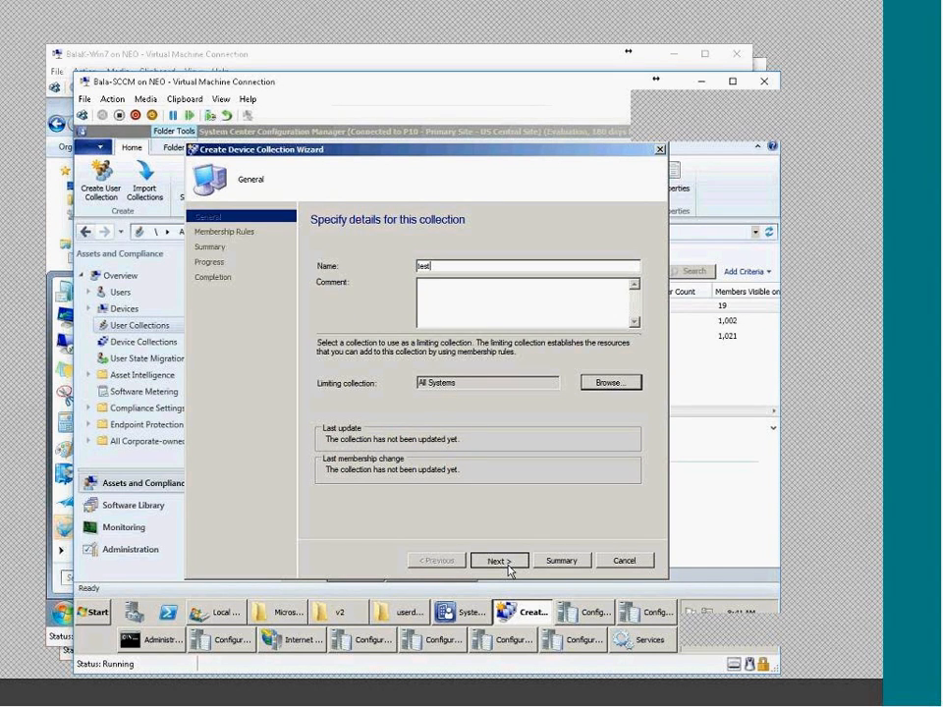
Step: Add a direct membership rule and search the System Resource class by Name for admin%
left_click(486, 408)
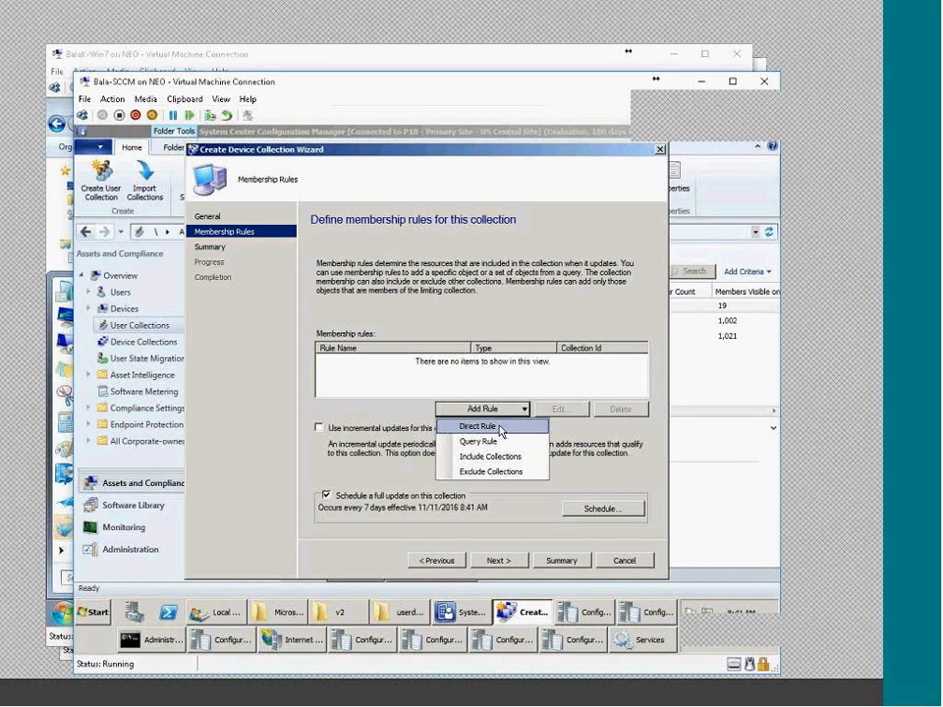
left_click(500, 429)
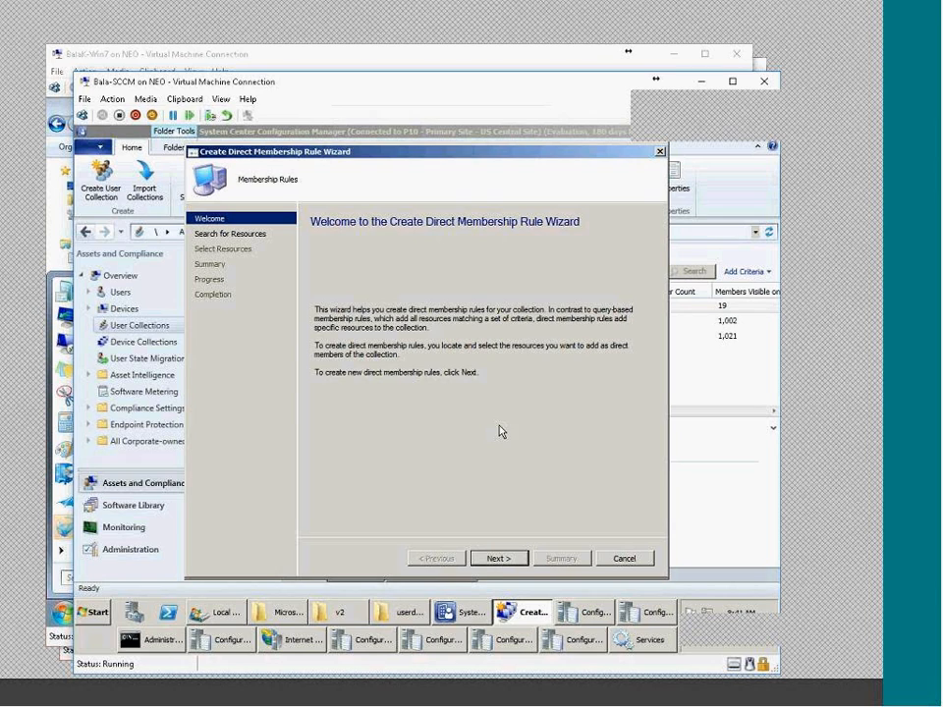
left_click(501, 562)
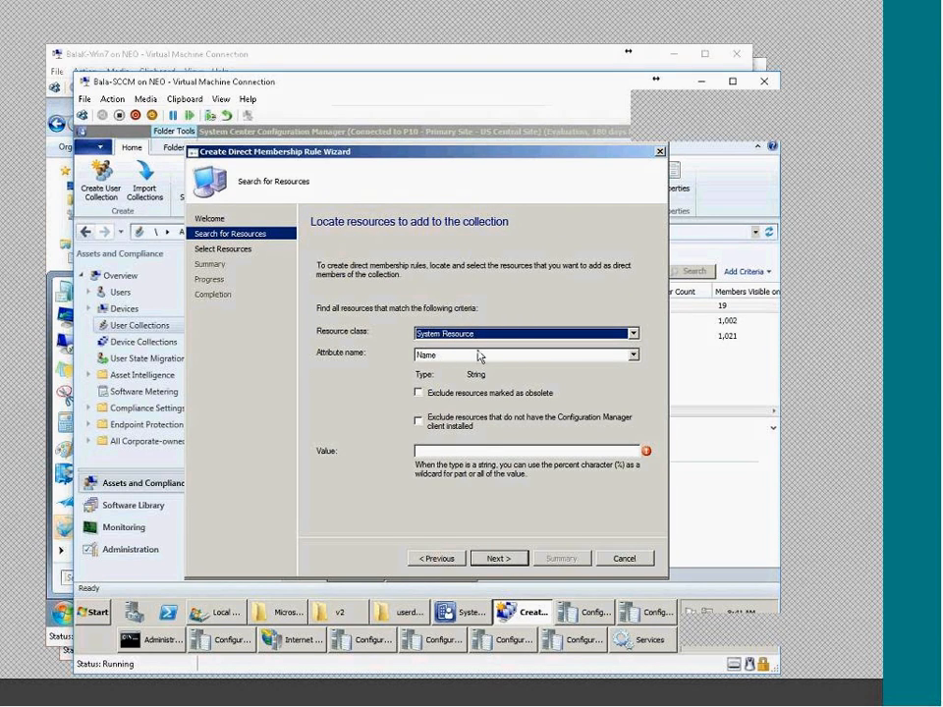
left_click(484, 449)
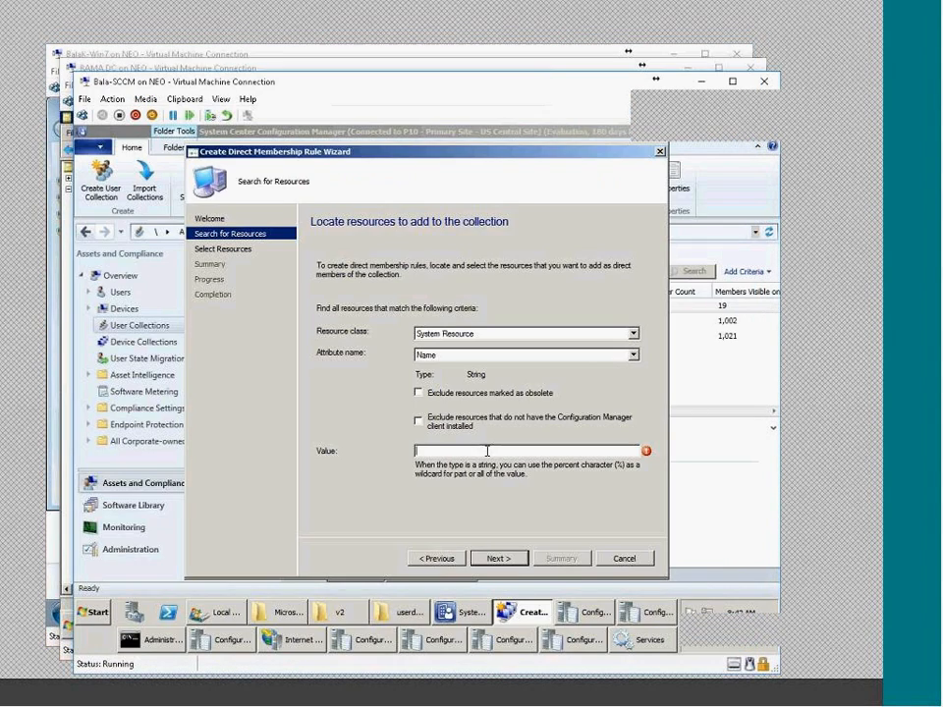
type("admin%")
left_click(499, 559)
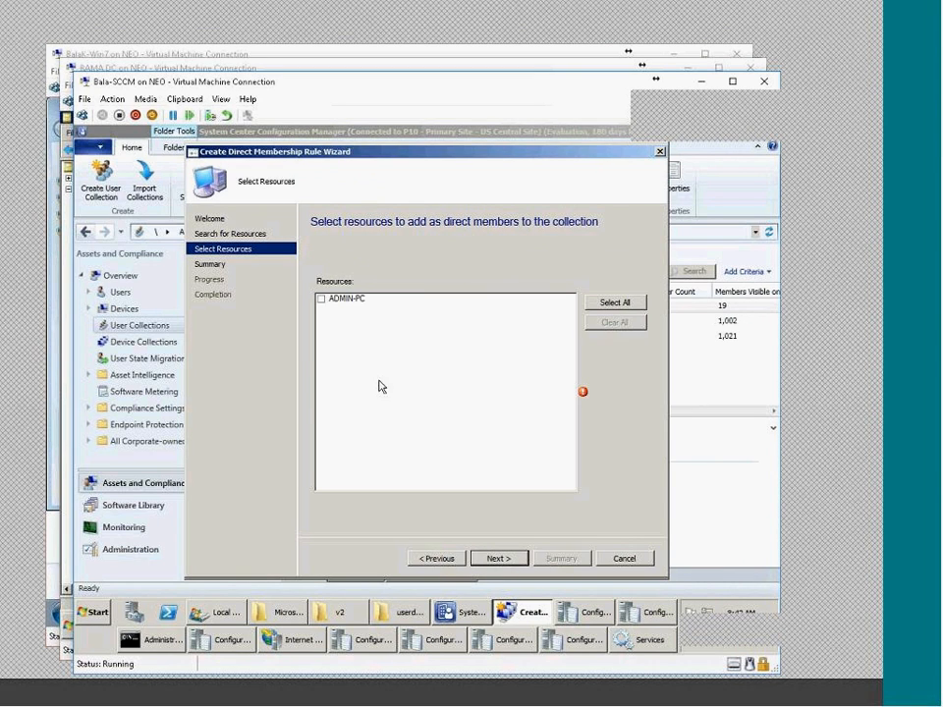
Step: Choose ADMIN-PC as the direct member, recheck the search criteria, and complete the rule so it is in the collection's membership rules
left_click(322, 299)
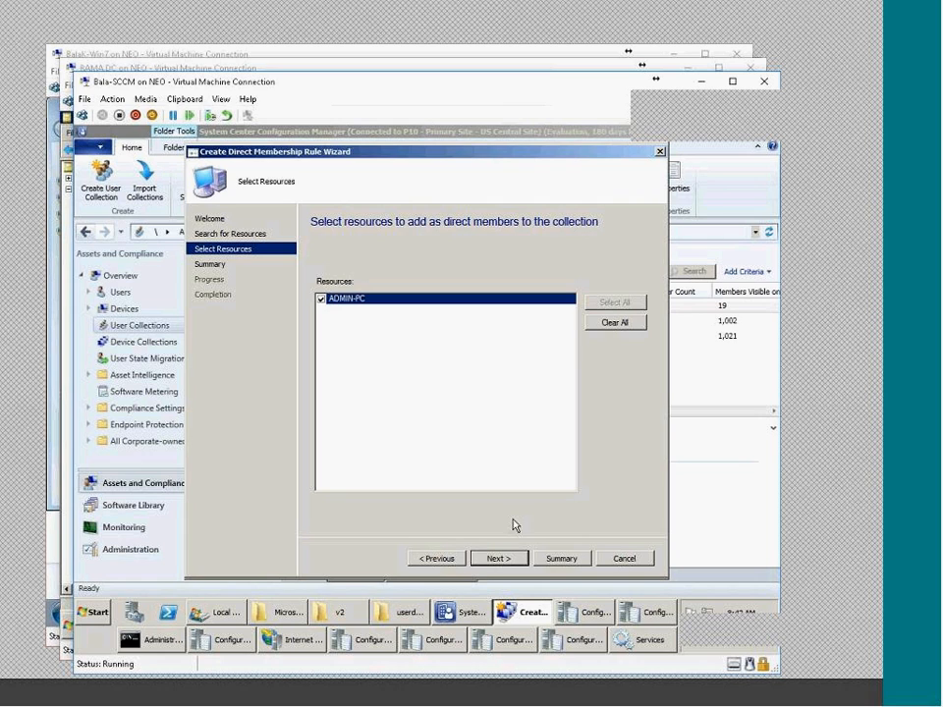
left_click(436, 558)
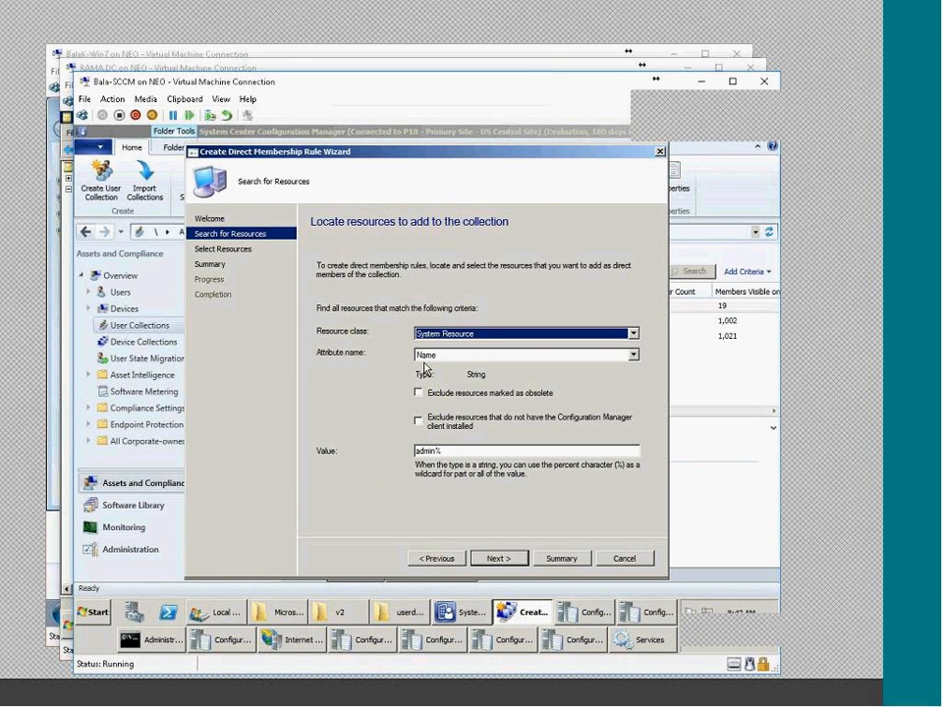
left_click_drag(444, 451, 390, 443)
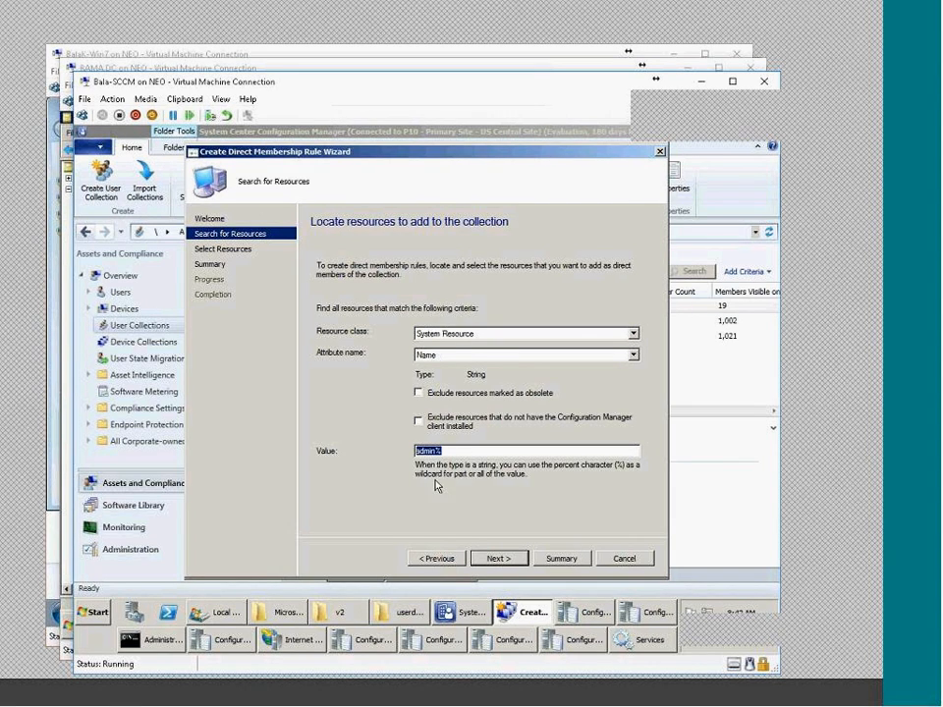
left_click(498, 558)
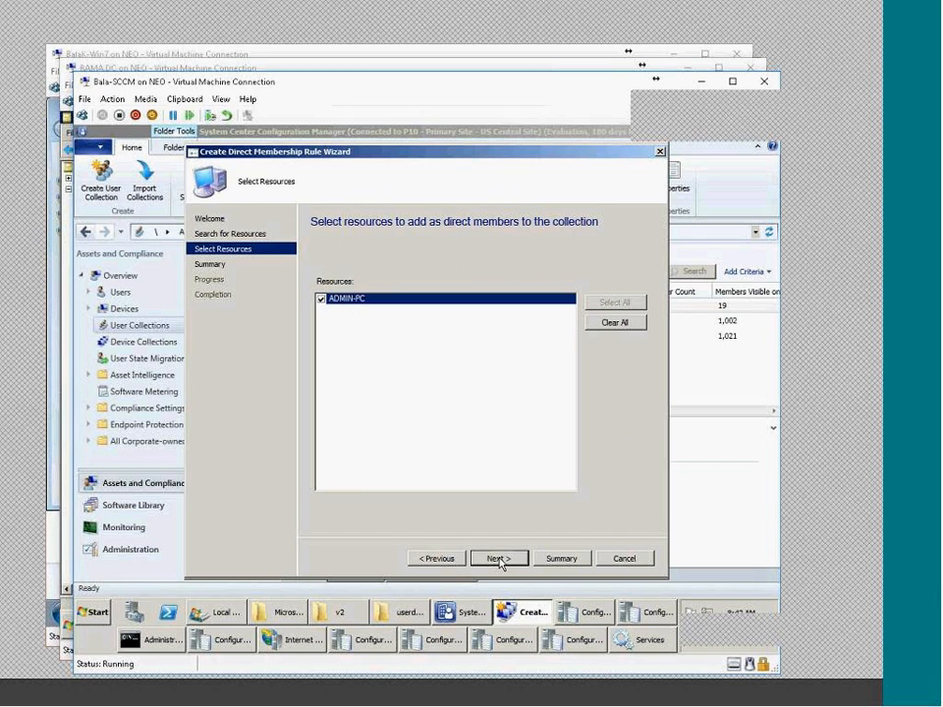
left_click(499, 559)
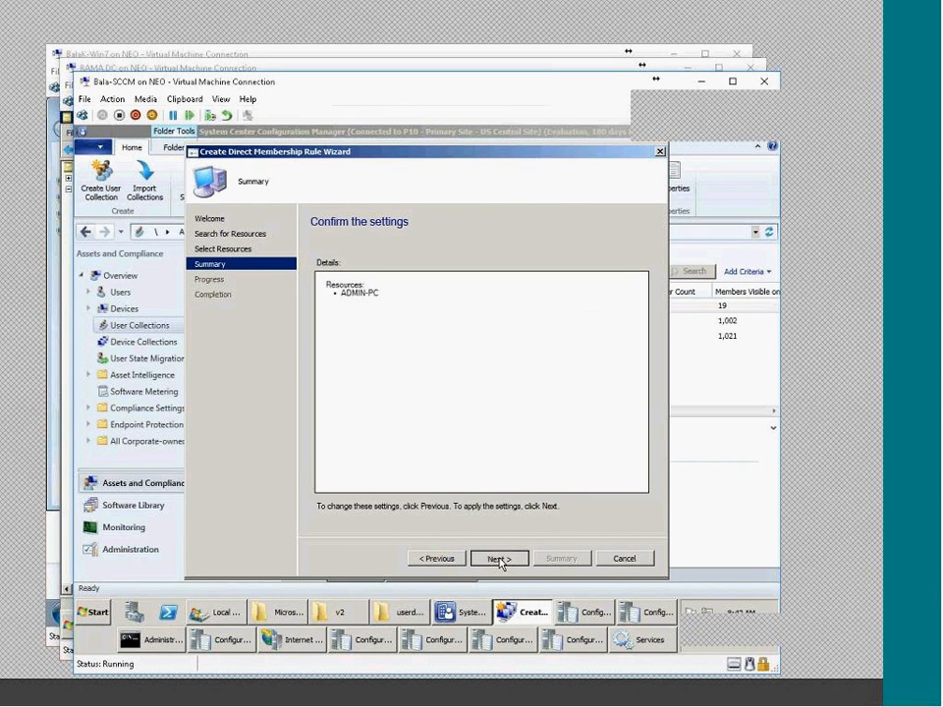
left_click(499, 559)
left_click(635, 562)
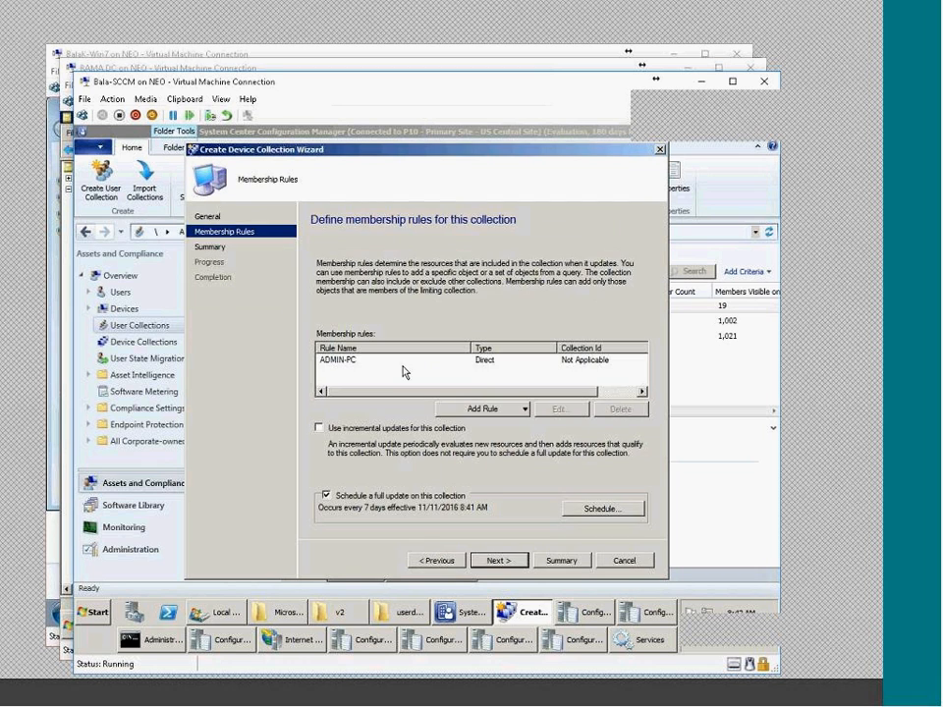
left_click(365, 361)
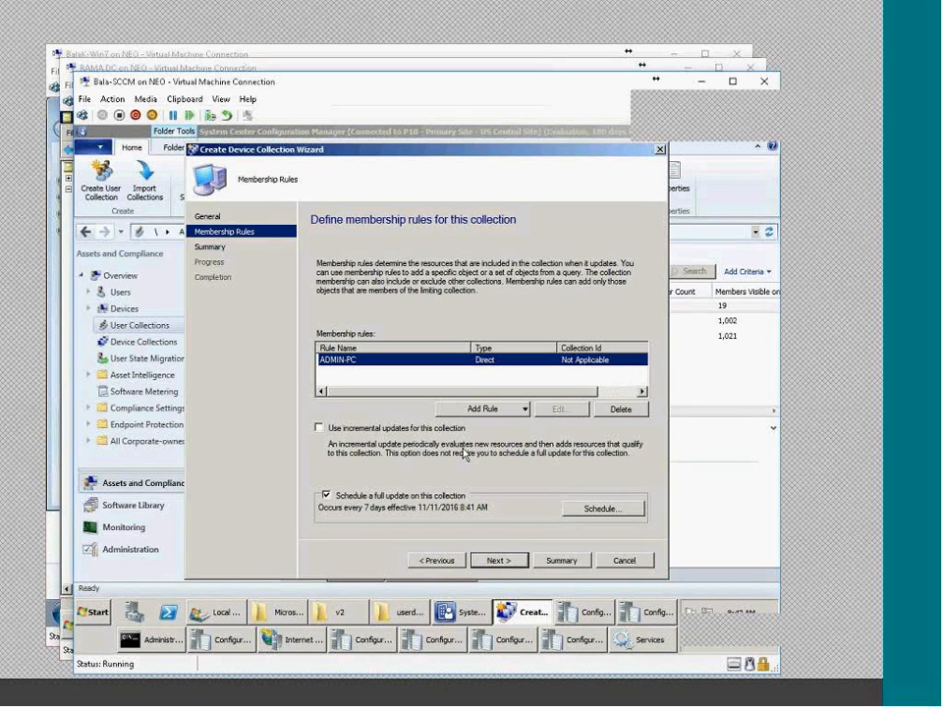
Step: Recheck the general details of the test device collection and complete the wizard to create it with the ADMIN-PC direct rule
left_click(439, 564)
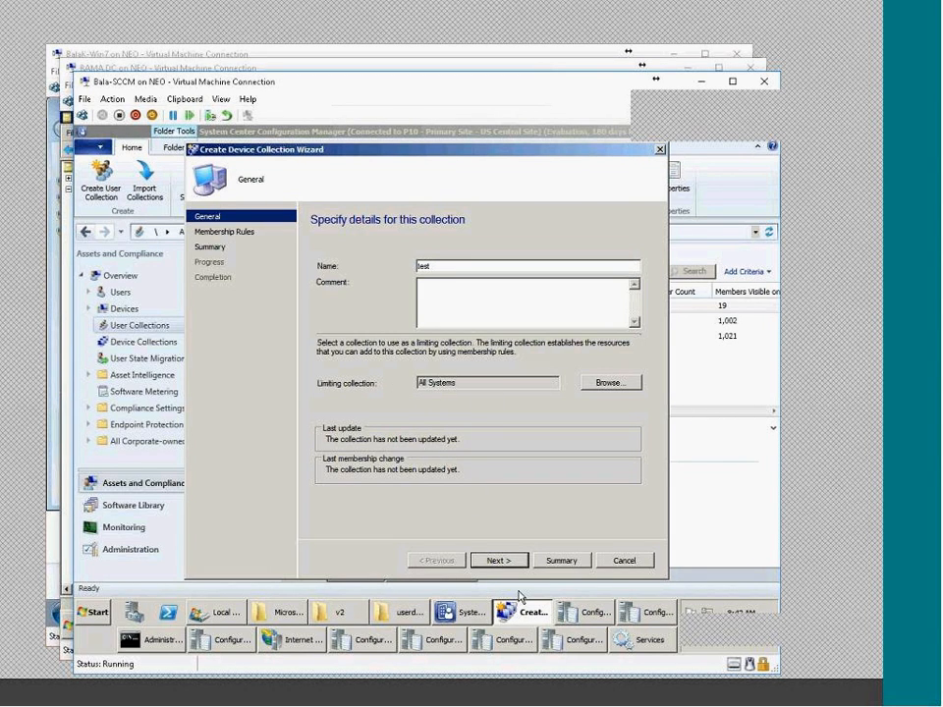
key("Return")
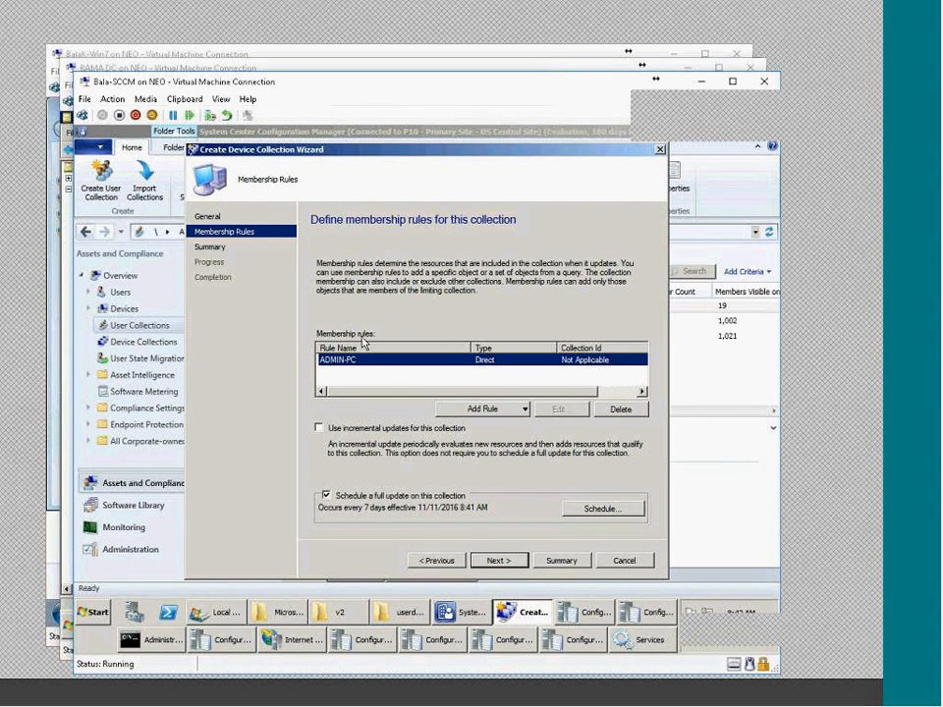
left_click(495, 560)
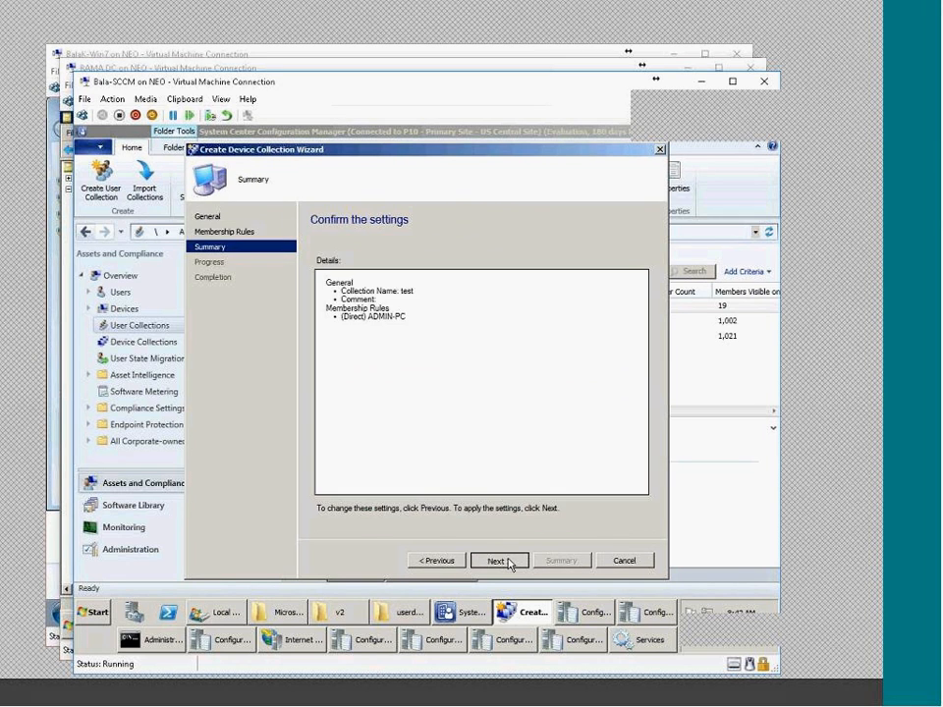
left_click(509, 561)
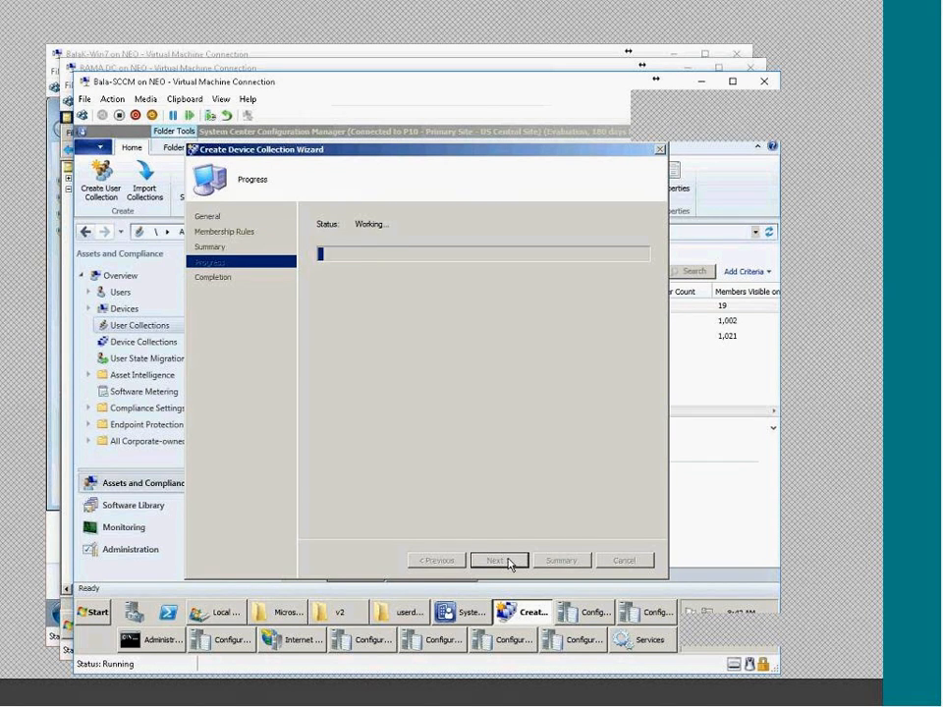
left_click(625, 561)
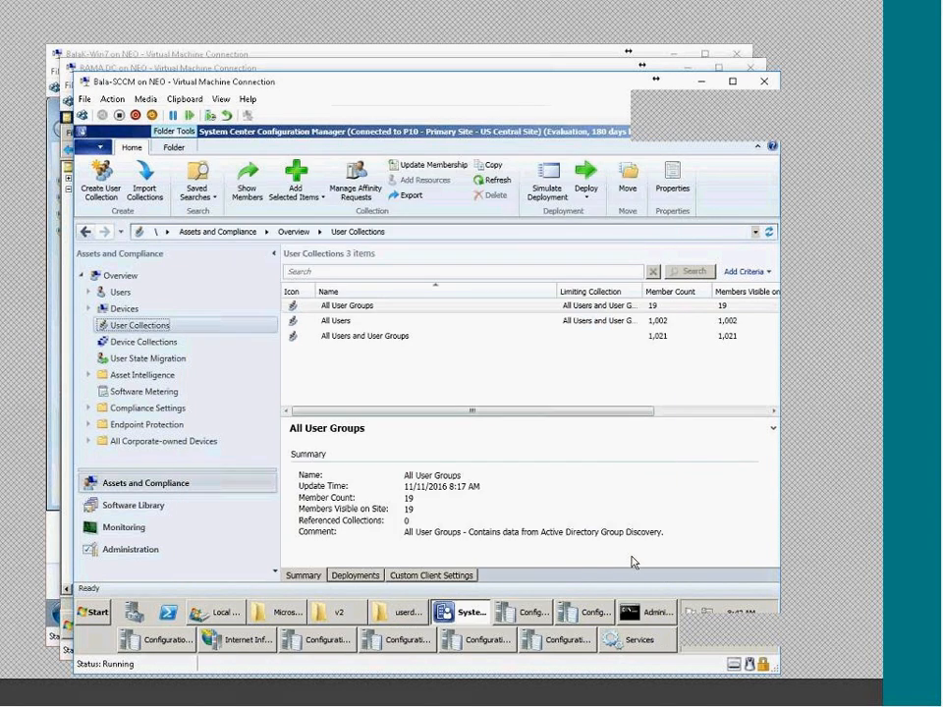
Step: Refresh the test collection in the Device Collections list and show its members
left_click(137, 343)
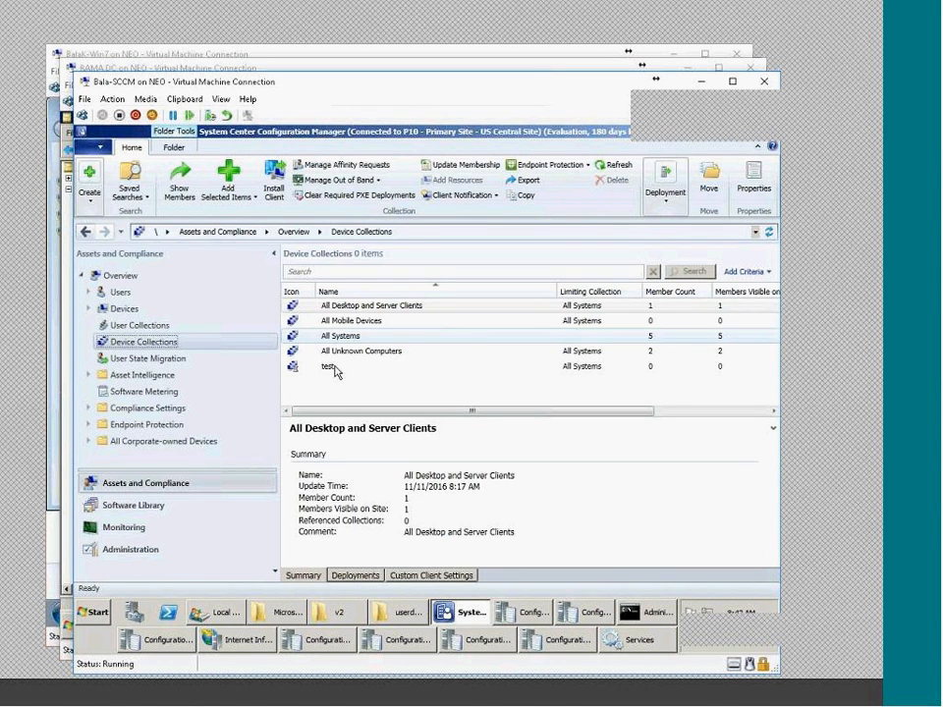
left_click(329, 369)
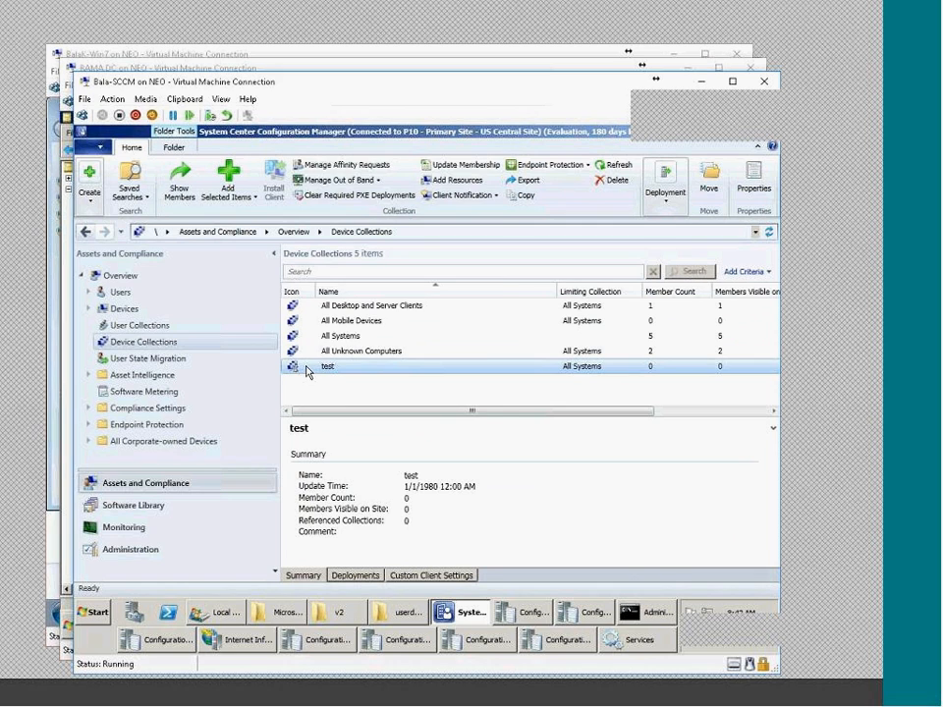
right_click(307, 371)
key("Escape")
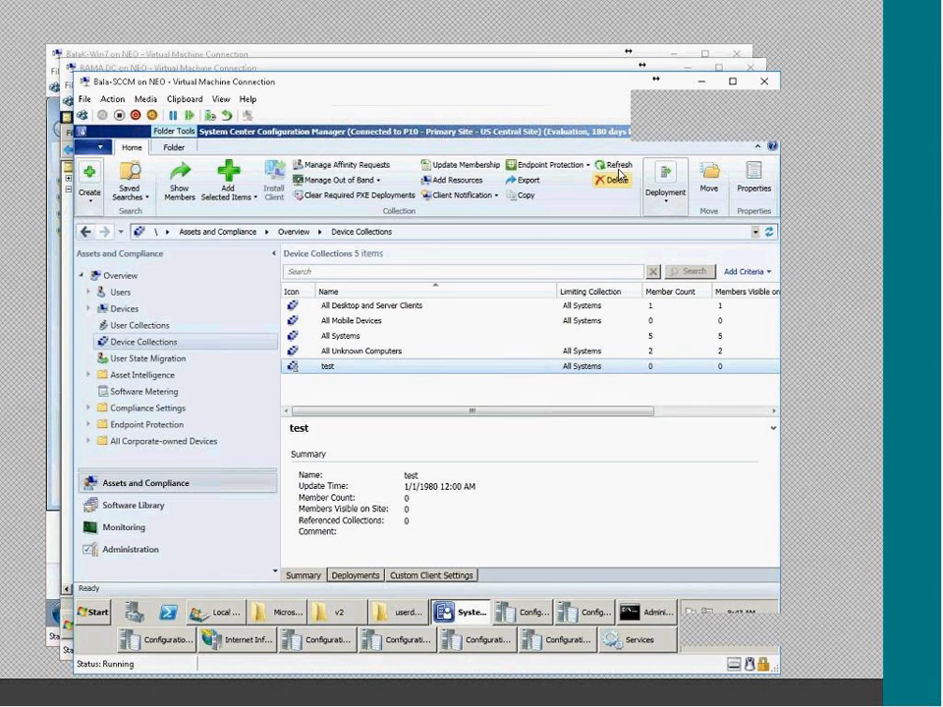
left_click(616, 167)
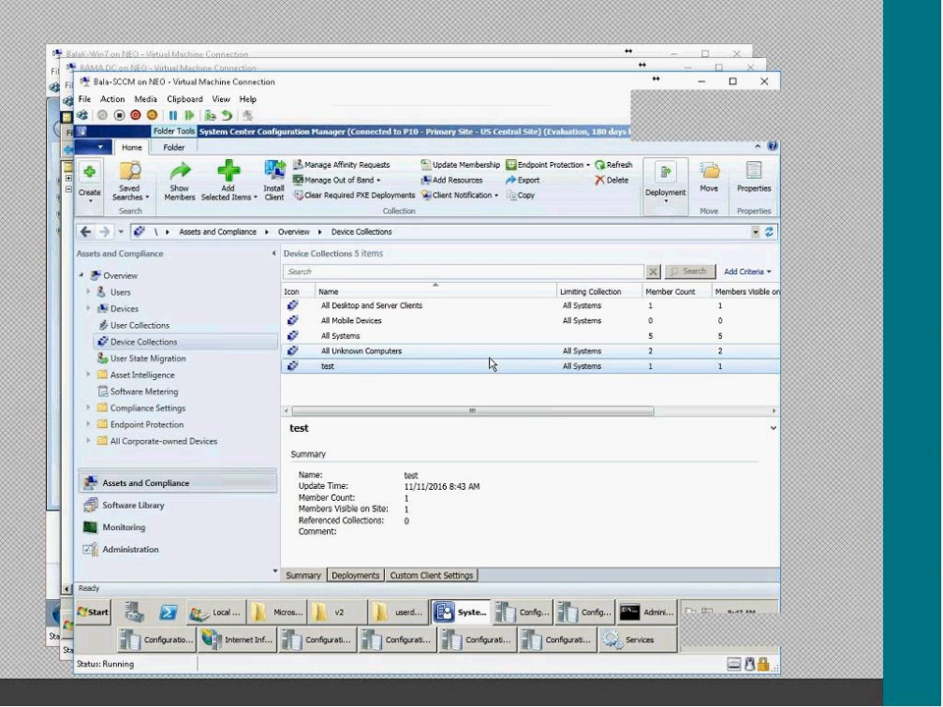
double_click(353, 370)
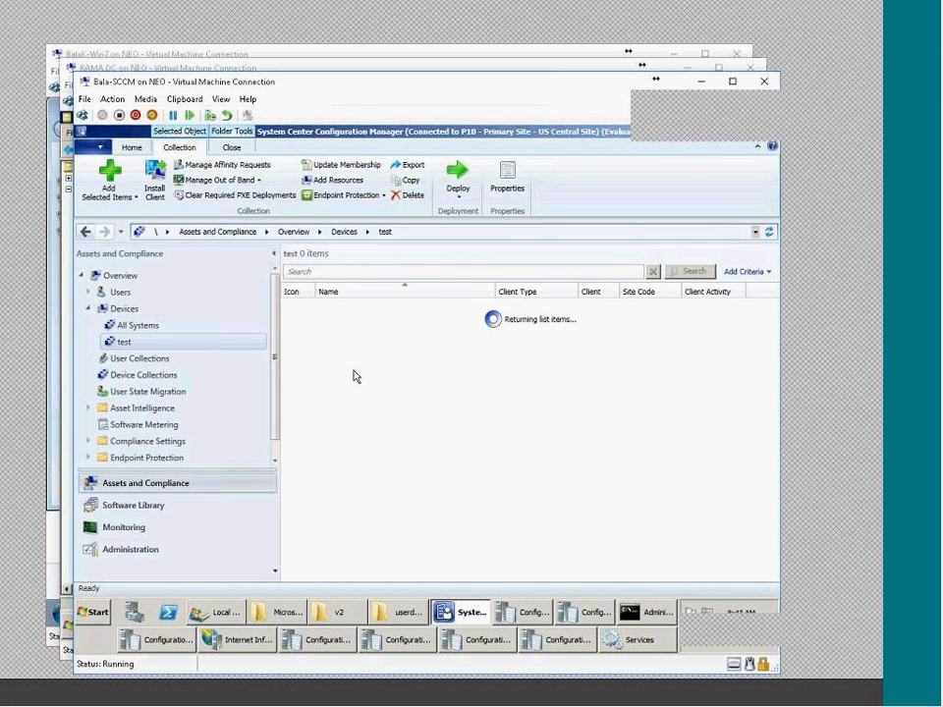
left_click(276, 453)
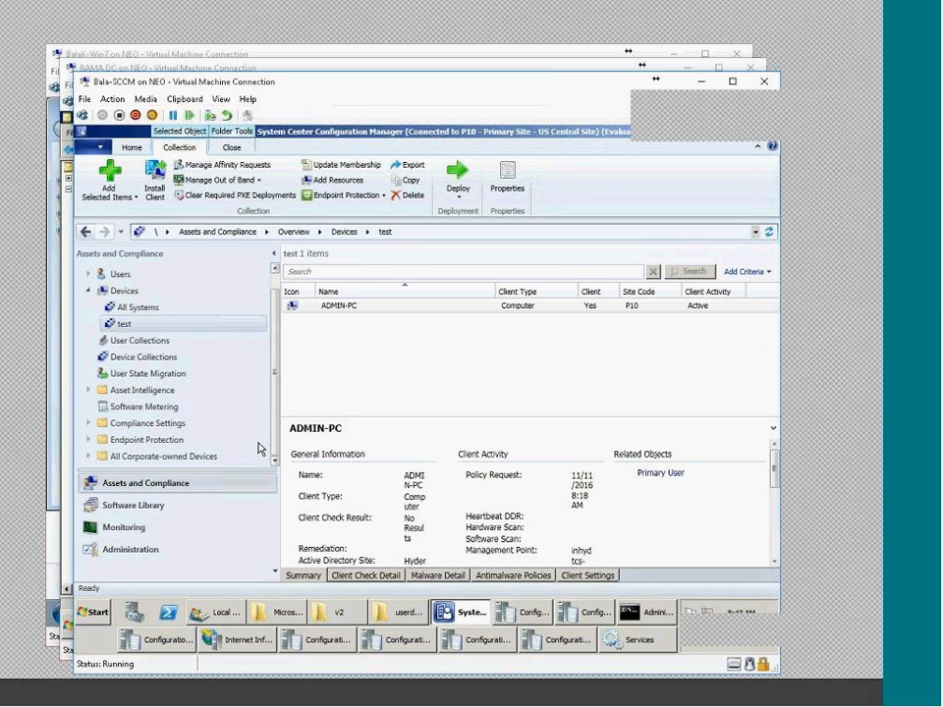
Step: Start deploying package e from the Software Library with the test device collection as the target
left_click(155, 518)
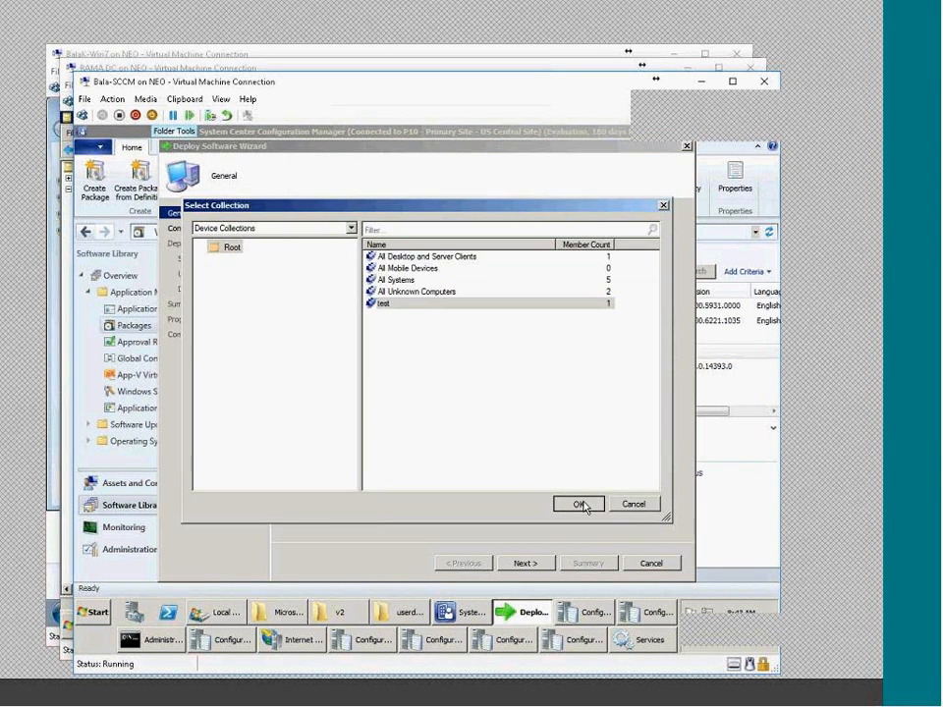
left_click(582, 505)
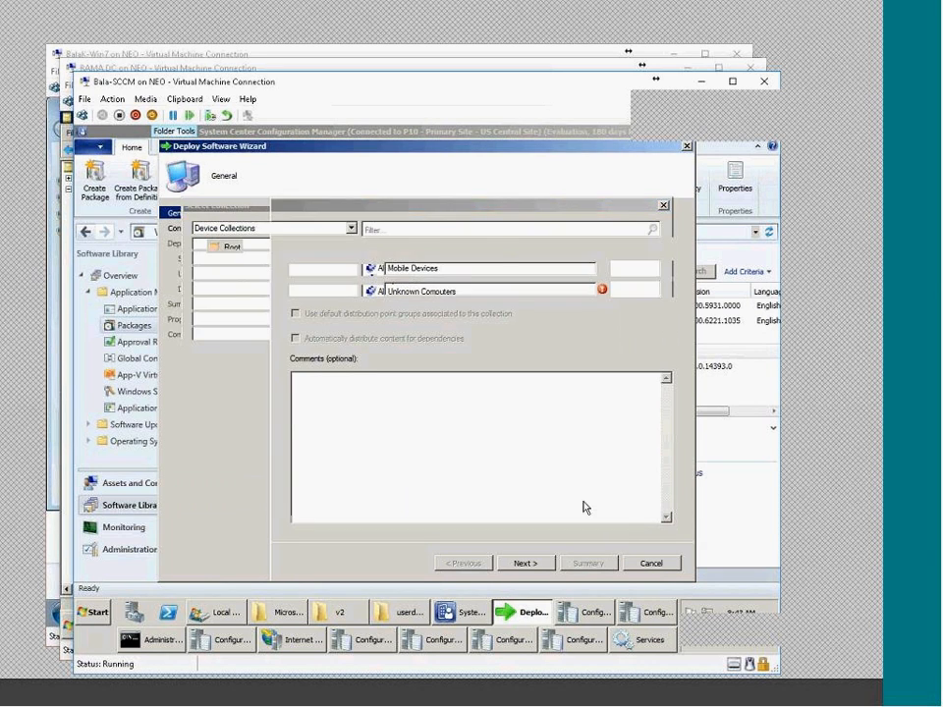
left_click(528, 563)
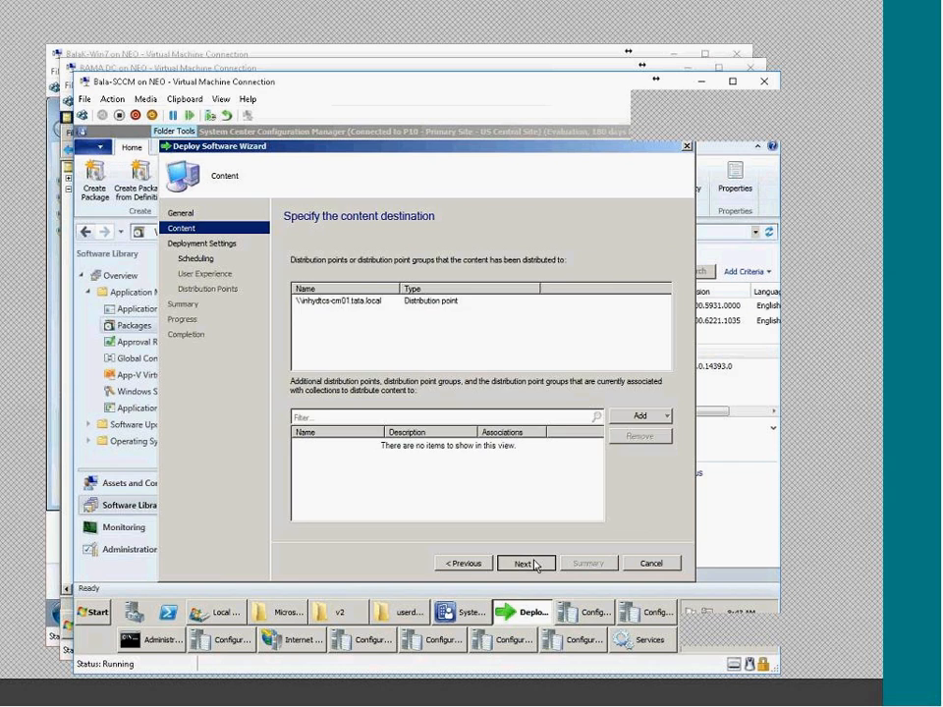
Step: Keep the deployment purpose as Available, accept the default content, scheduling, user experience and distribution point settings, and complete the deployment
left_click(536, 566)
left_click(462, 285)
left_click(462, 306)
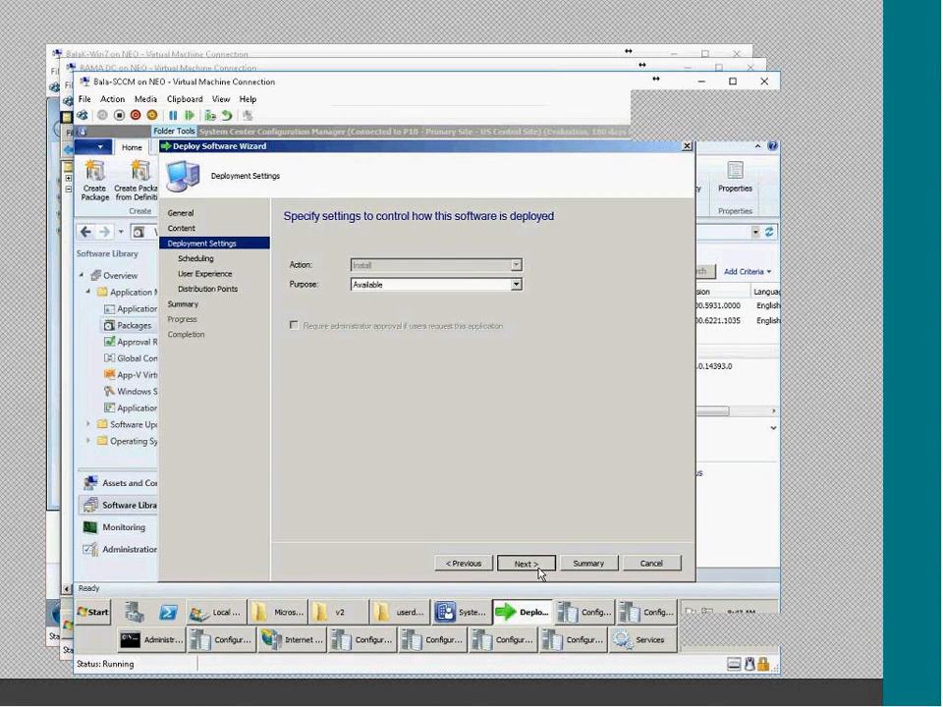
left_click(530, 565)
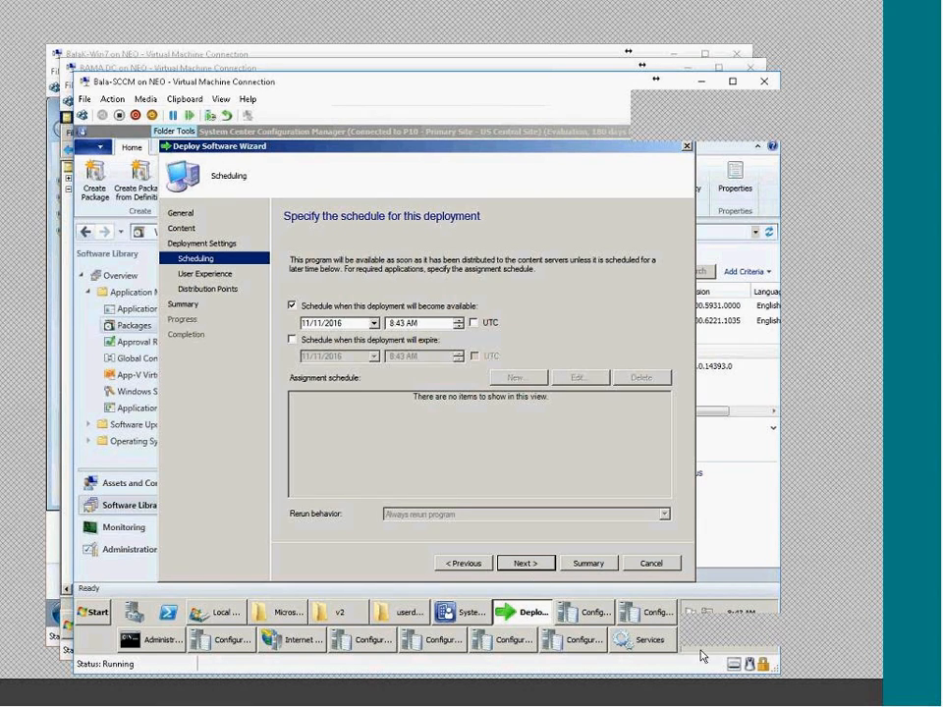
left_click(539, 570)
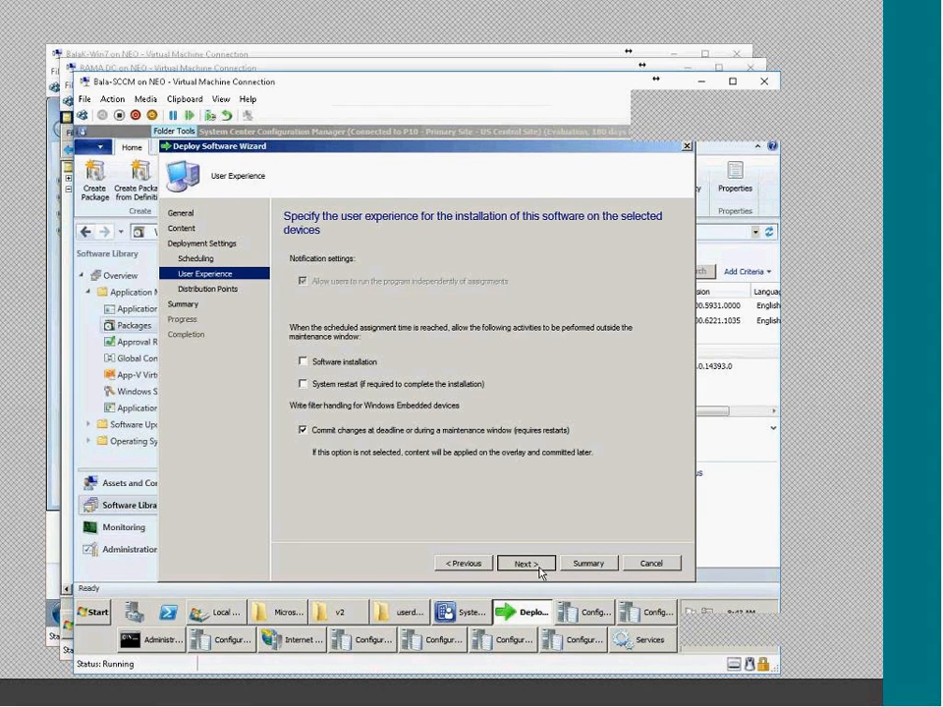
left_click(539, 567)
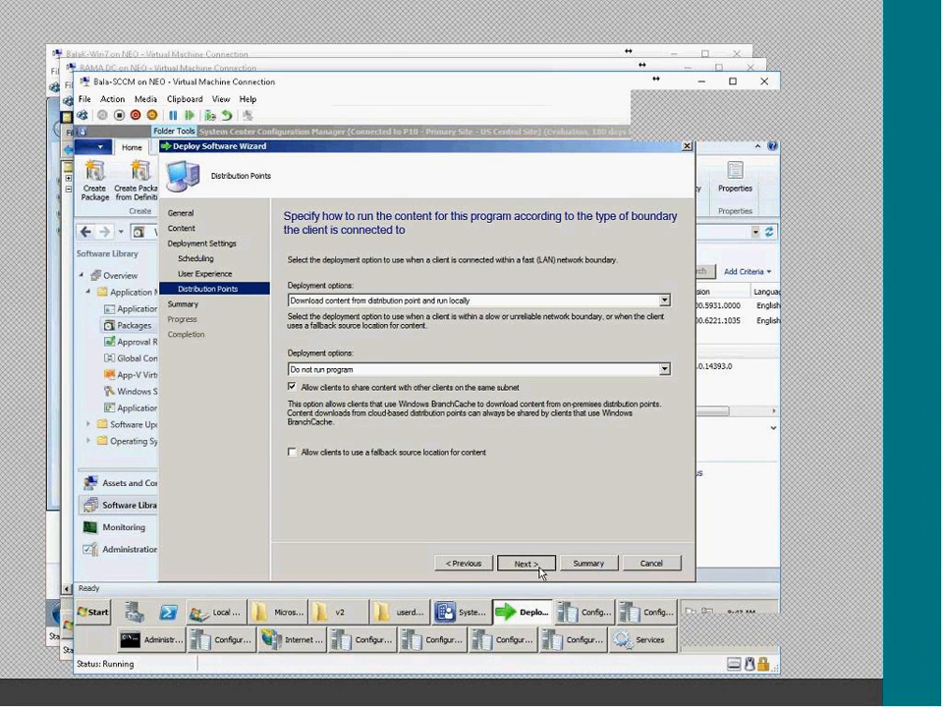
left_click(539, 570)
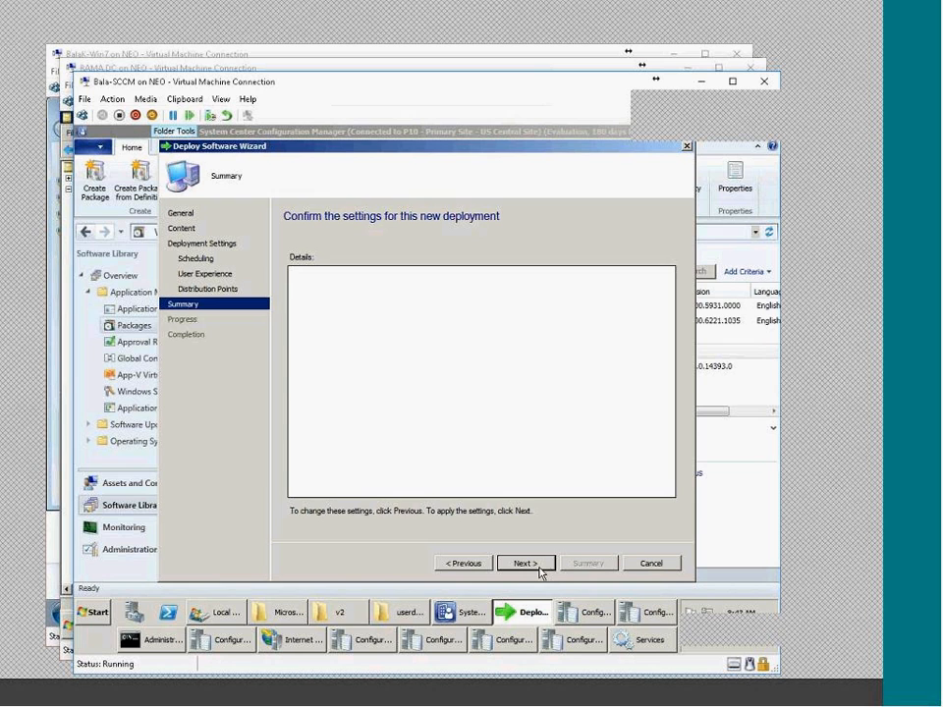
left_click(539, 569)
key("Return")
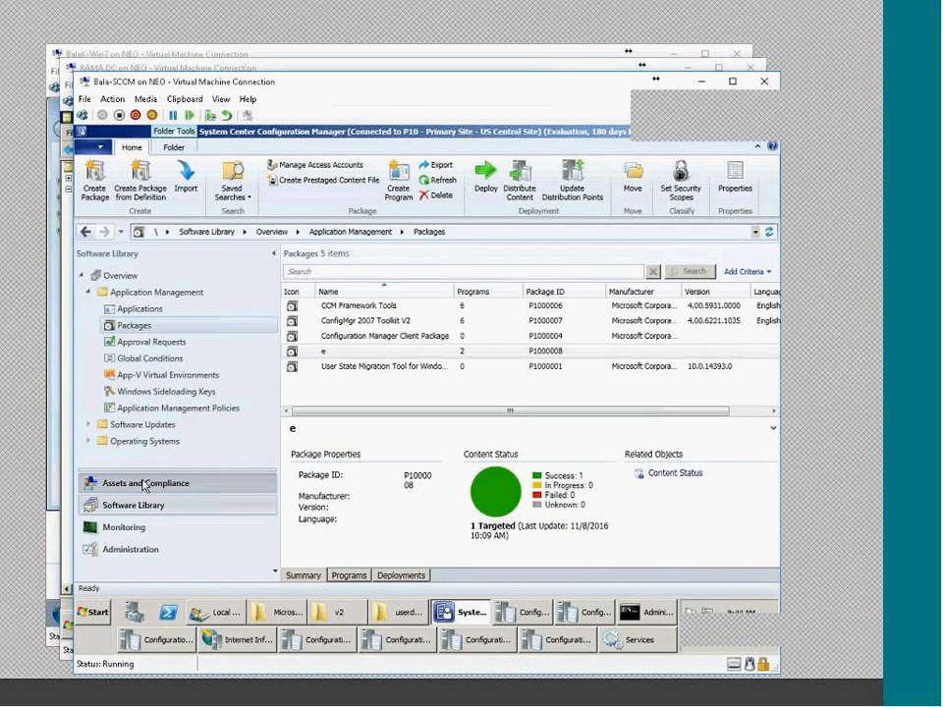
Step: Return to the test collection in Assets and Compliance and review the deployments in its properties
left_click(146, 483)
left_click(248, 328)
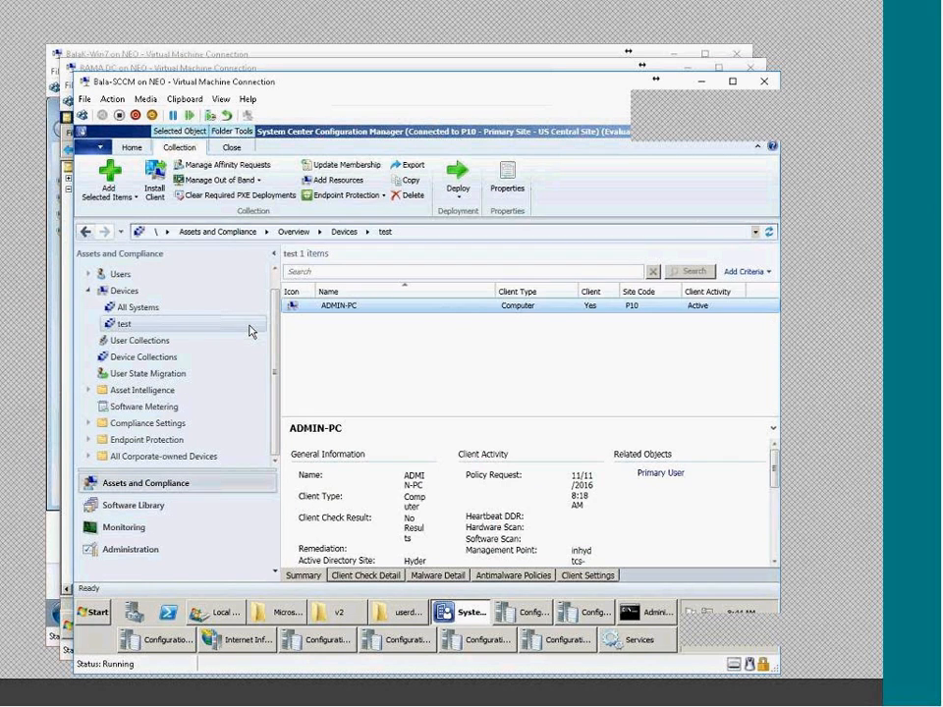
right_click(131, 330)
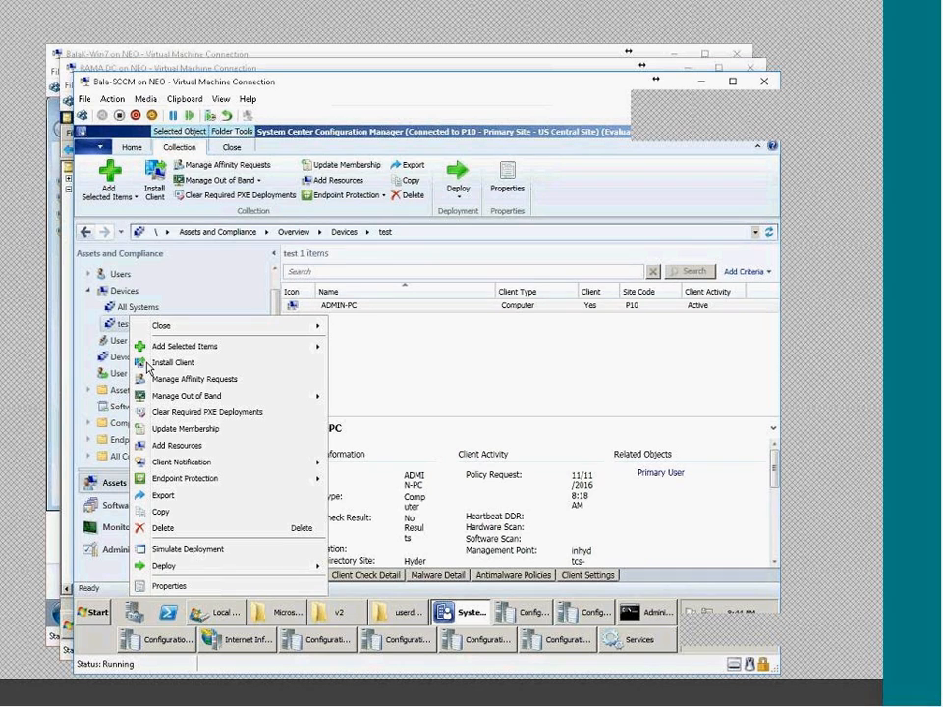
left_click(122, 358)
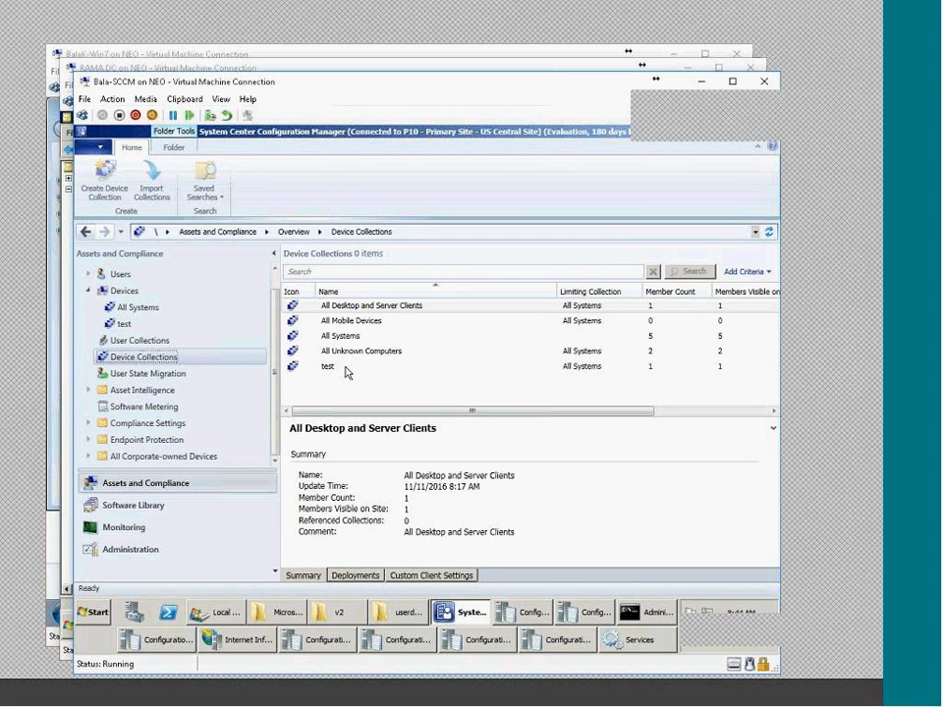
double_click(346, 370)
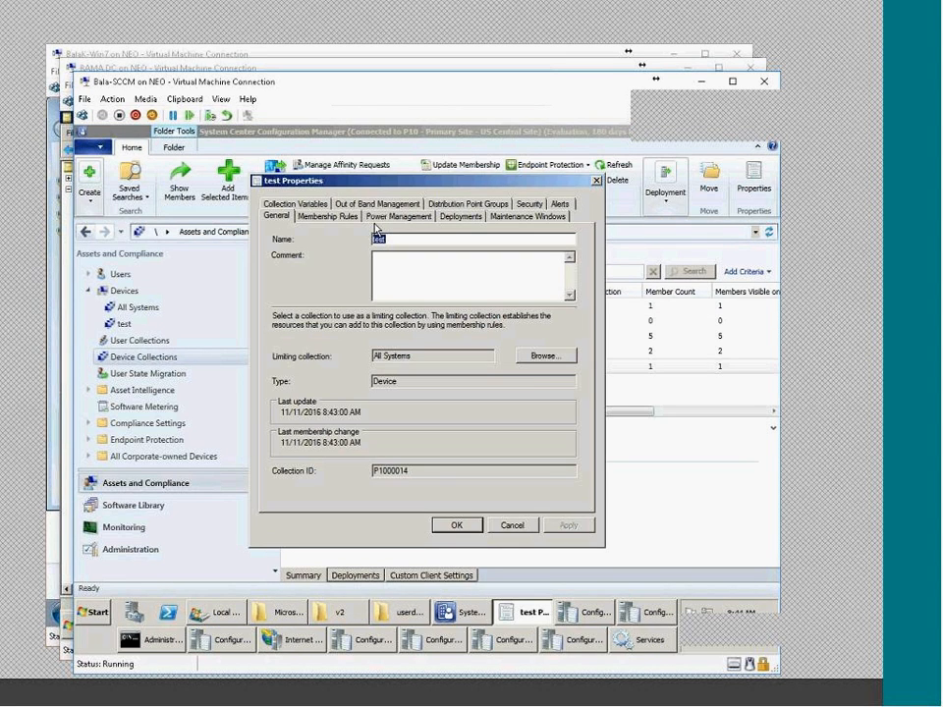
left_click(461, 216)
left_click(311, 322)
left_click(510, 526)
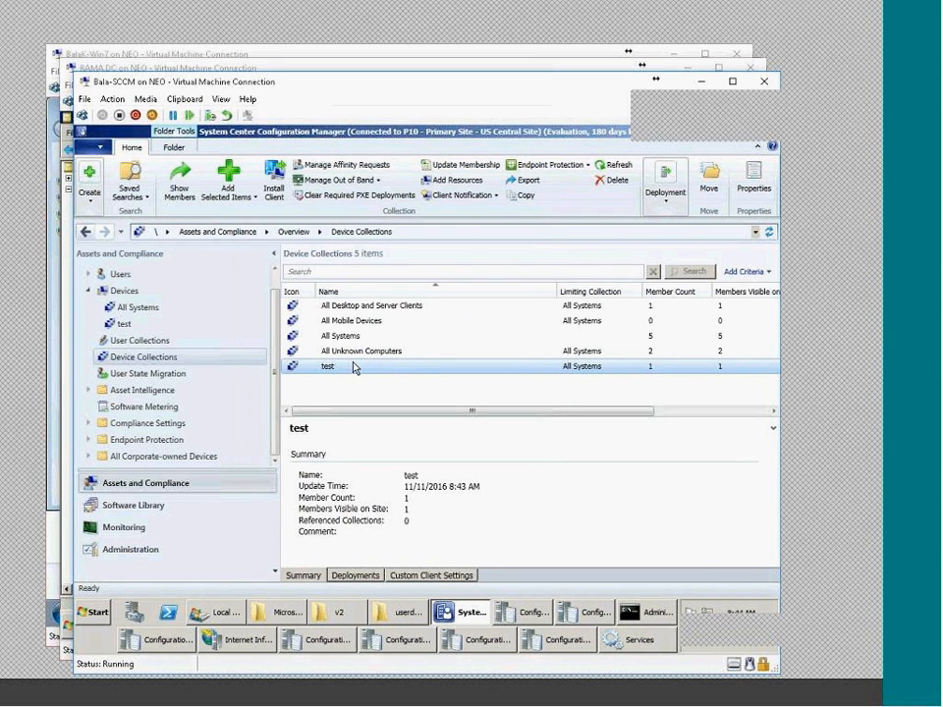
Step: Reopen the test collection's properties and examine its membership rules and the rule types that can be added
right_click(345, 373)
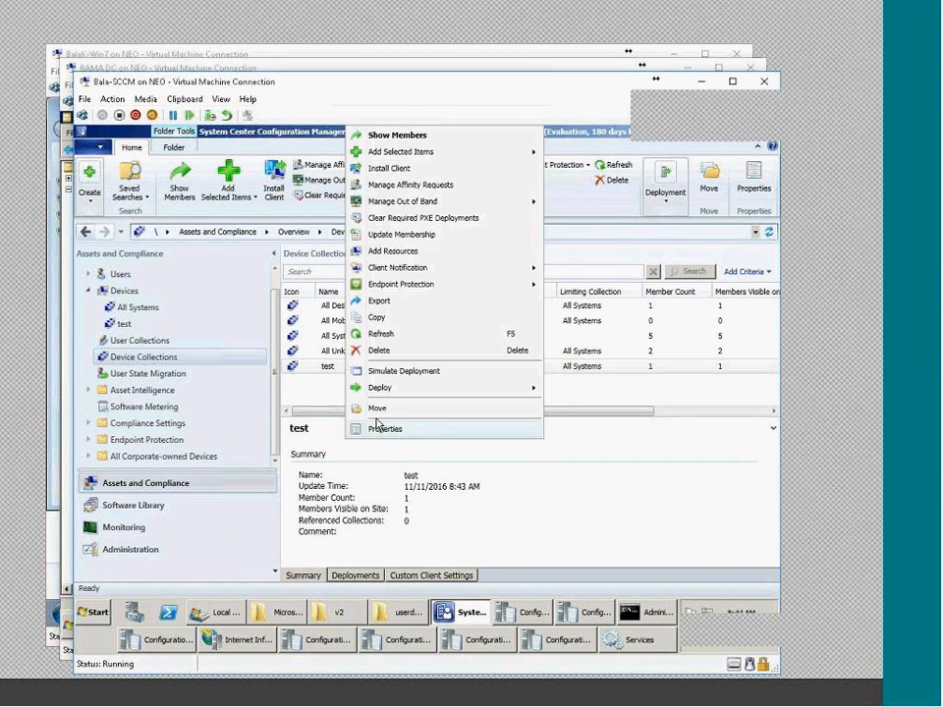
left_click(376, 428)
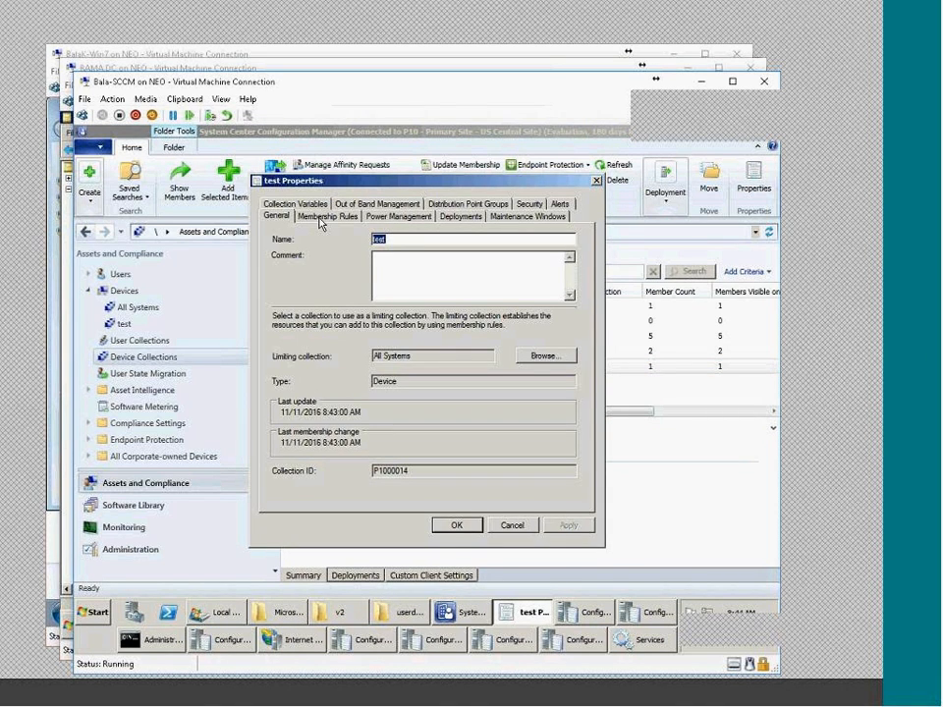
left_click(324, 216)
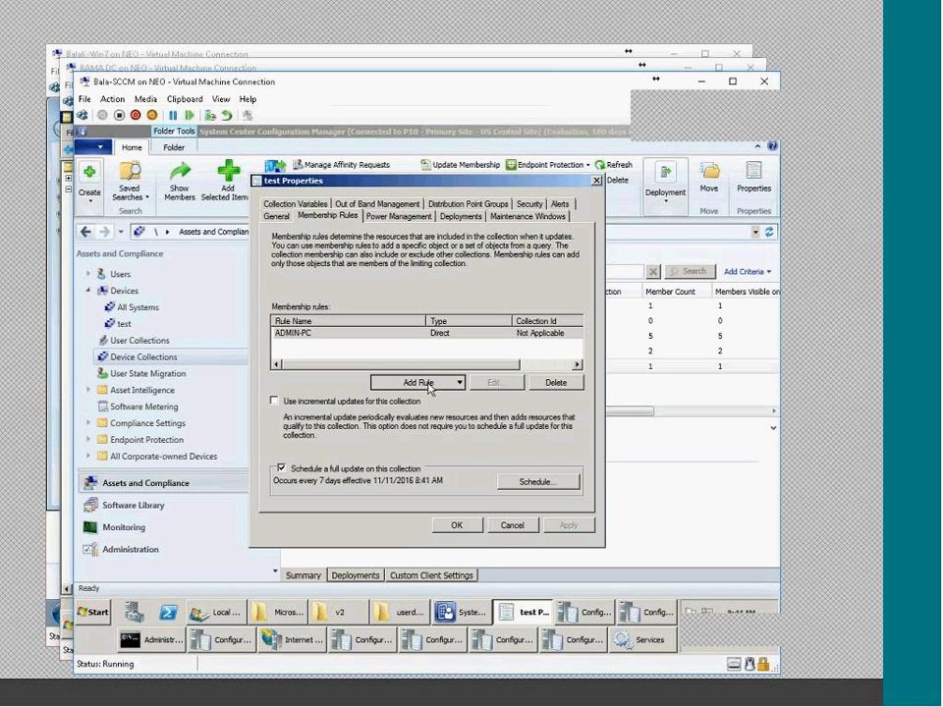
left_click(430, 384)
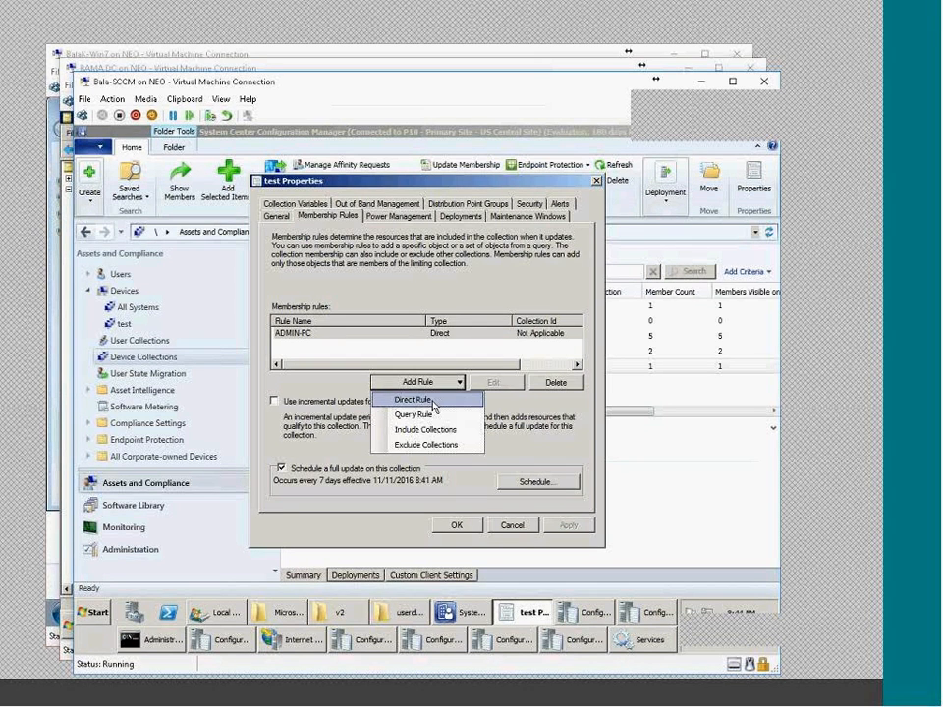
left_click(425, 334)
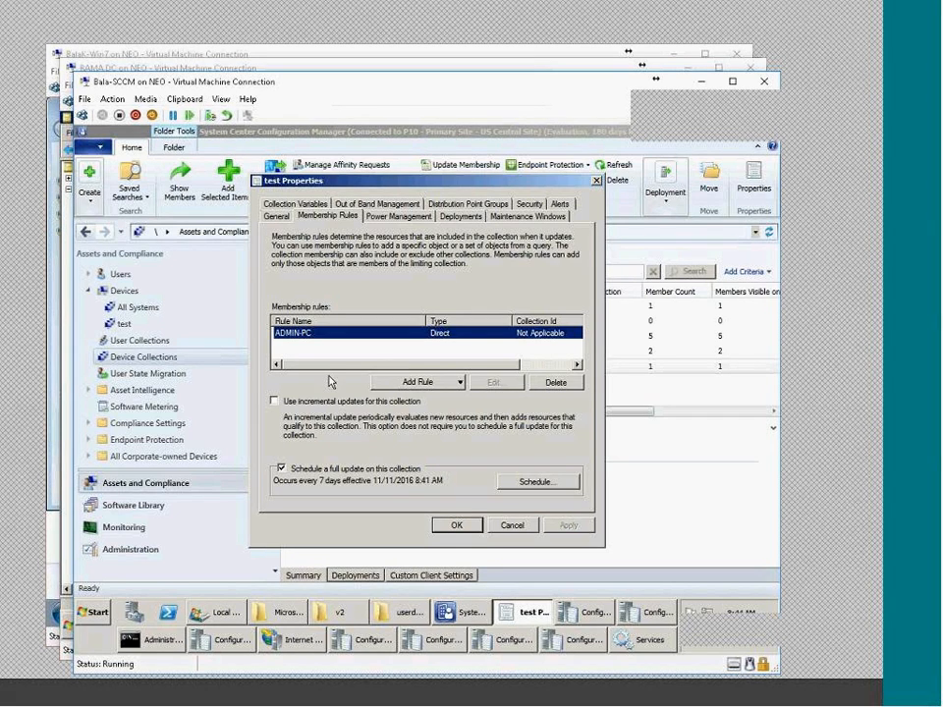
Step: Start a direct membership rule for the test collection and proceed to its resource search criteria
left_click(419, 383)
left_click(423, 401)
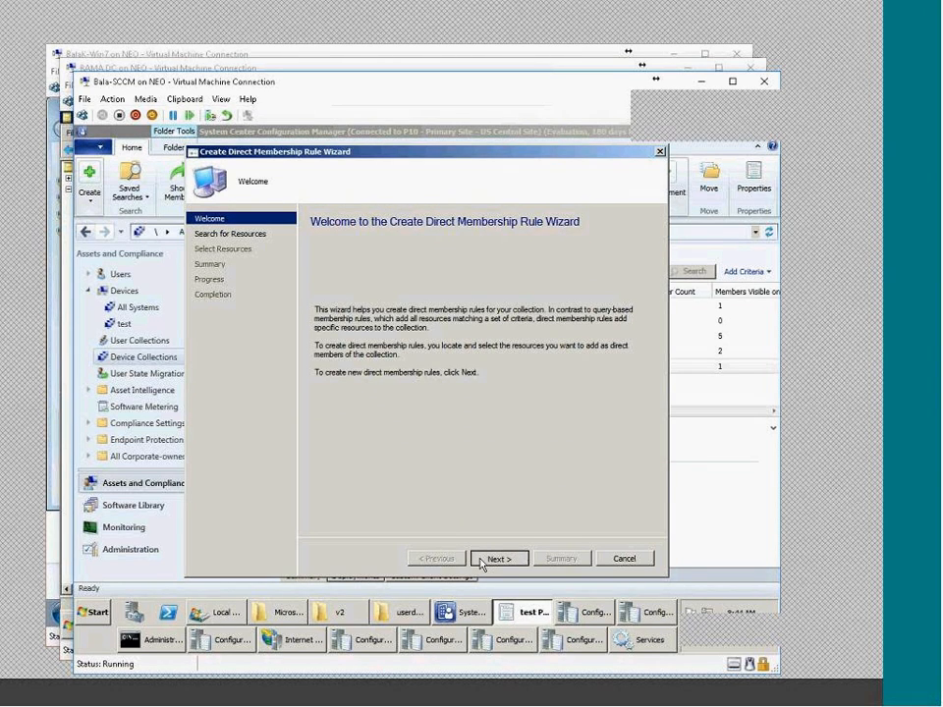
left_click(496, 558)
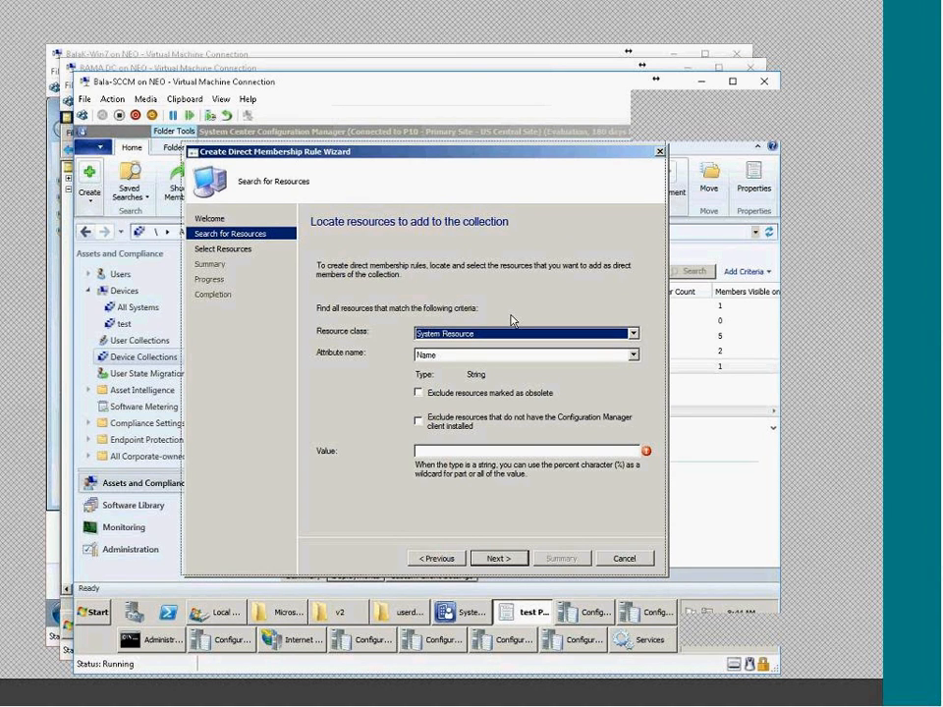
left_click_drag(511, 152, 443, 132)
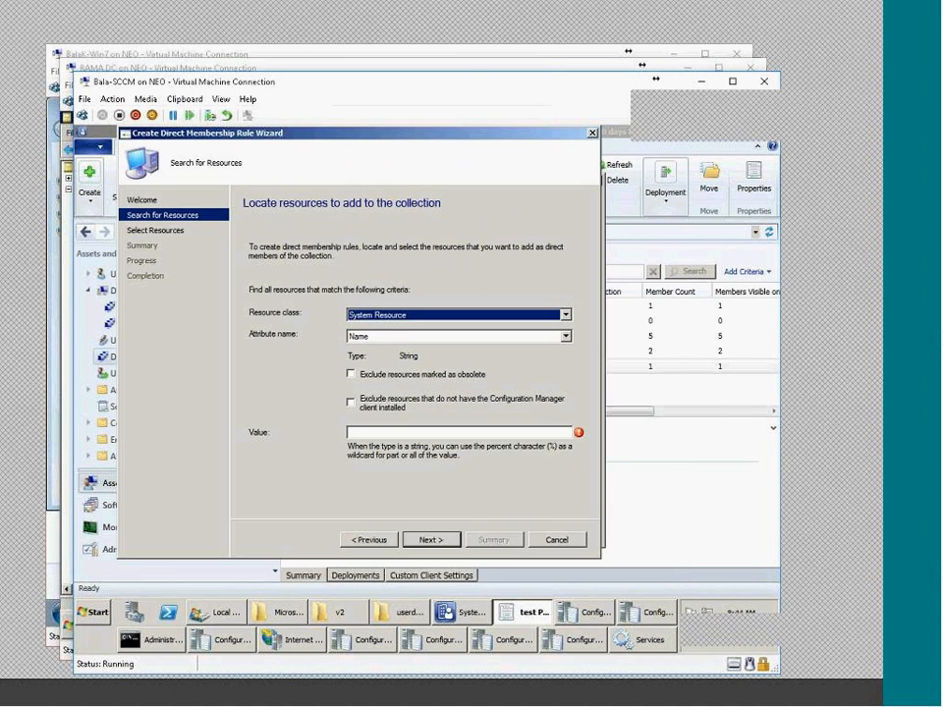
Step: Search for System Resource entries by the System OU Name attribute, using % as the value
left_click(566, 336)
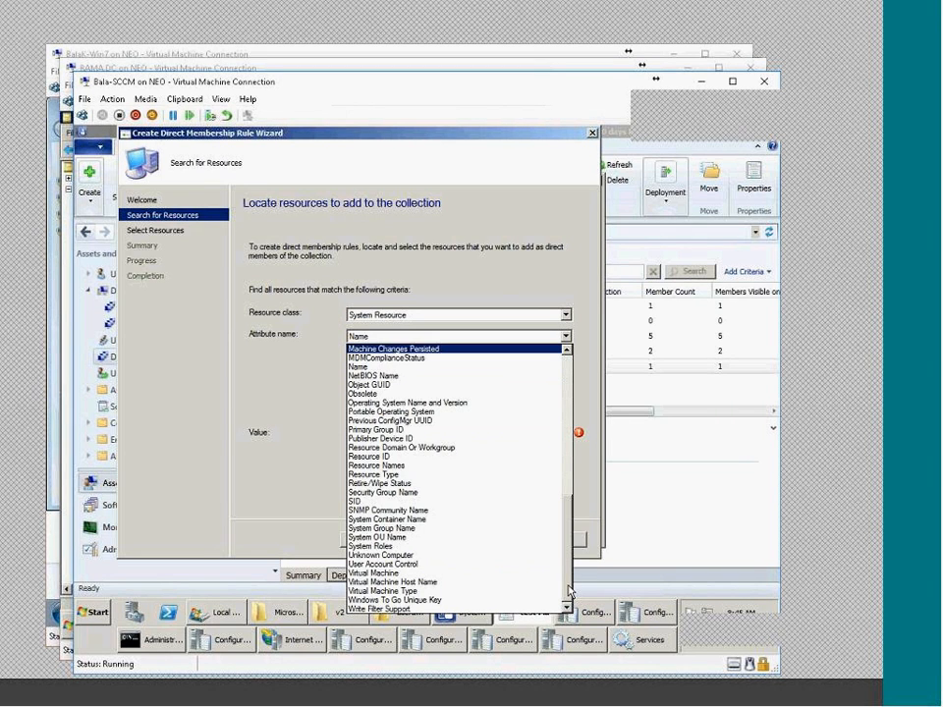
scroll(568, 590, "up", 1)
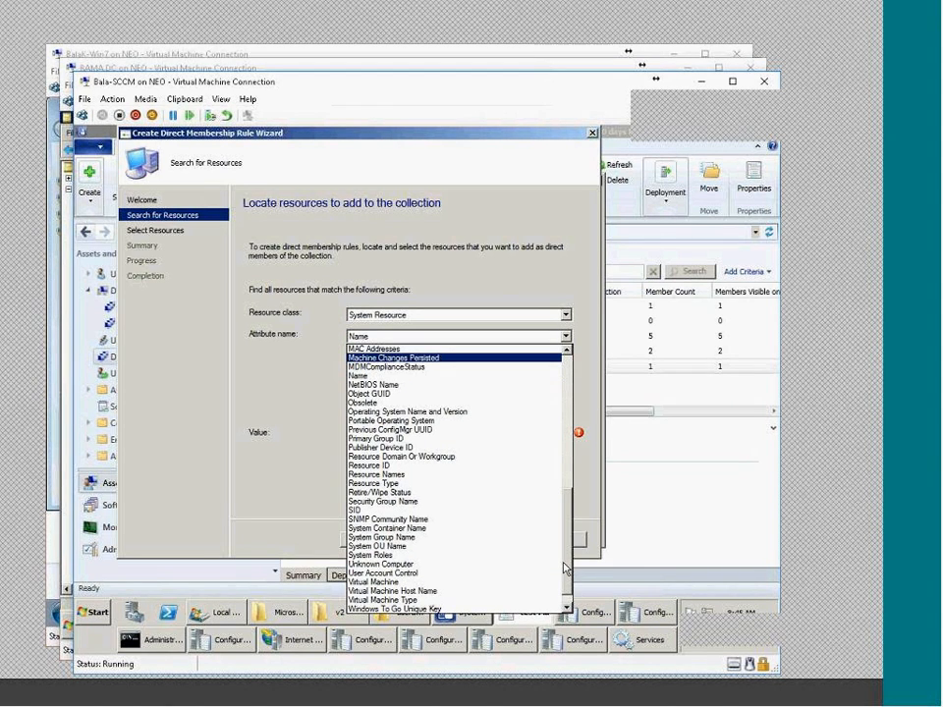
scroll(550, 472, "up", 3)
scroll(550, 412, "up", 10)
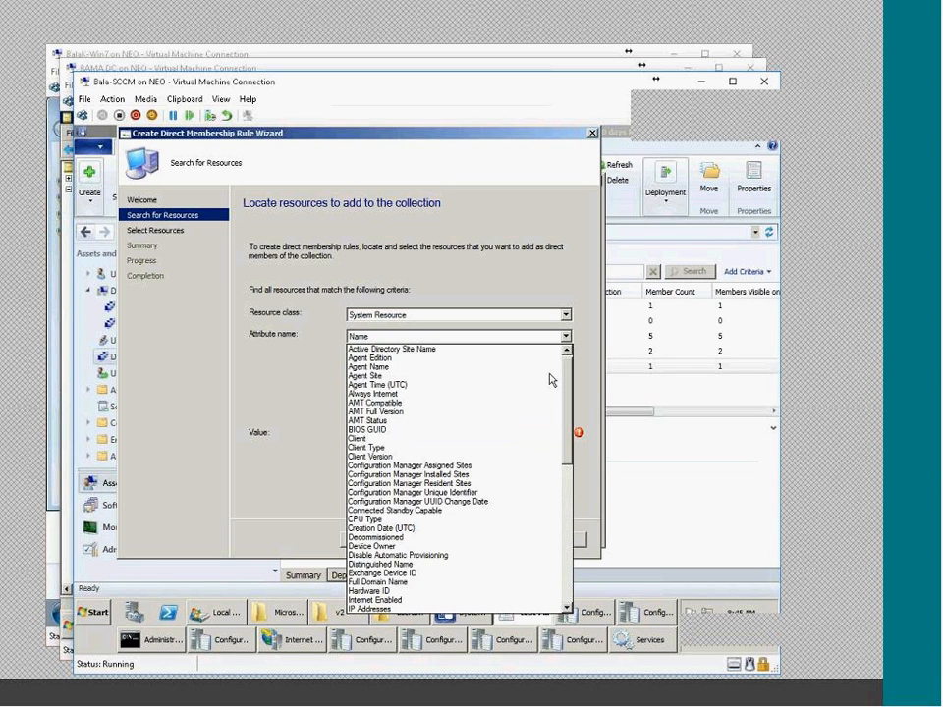
left_click_drag(550, 373, 406, 566)
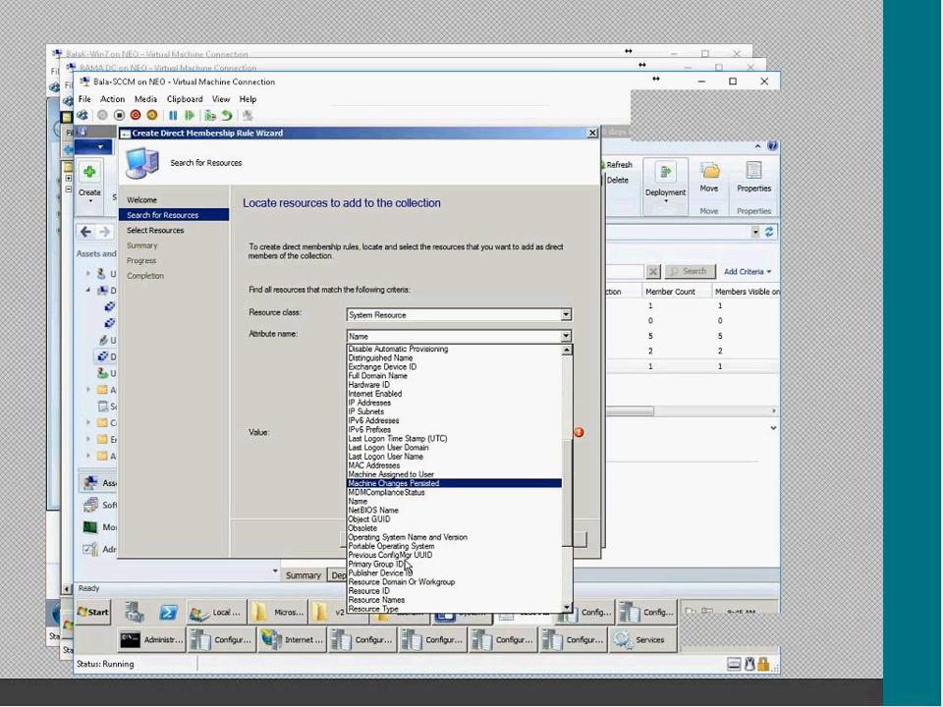
left_click(424, 507)
left_click(386, 431)
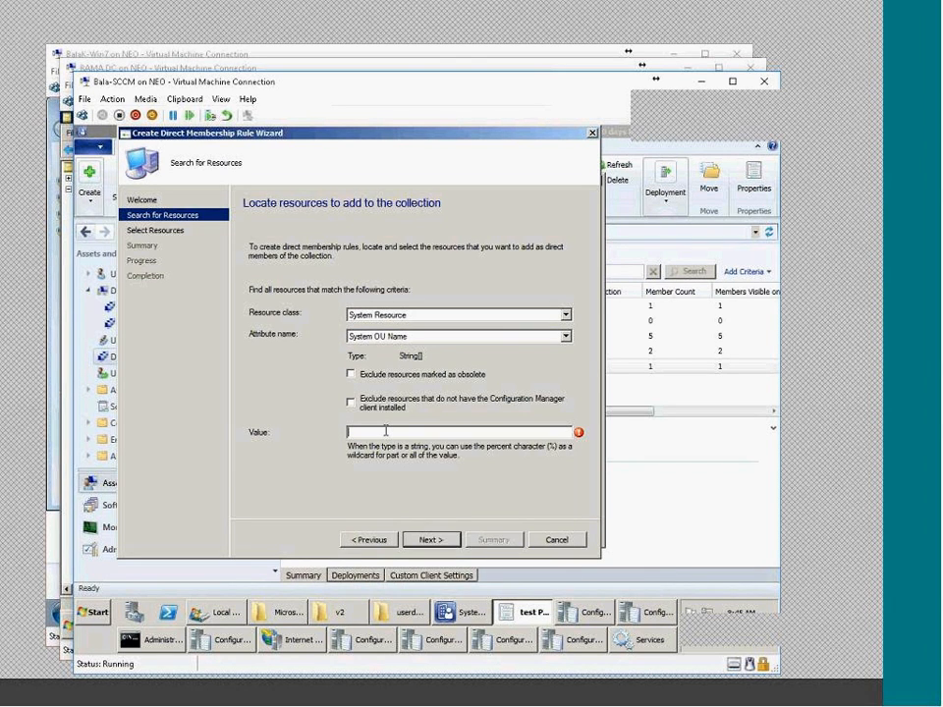
type("%")
left_click(432, 540)
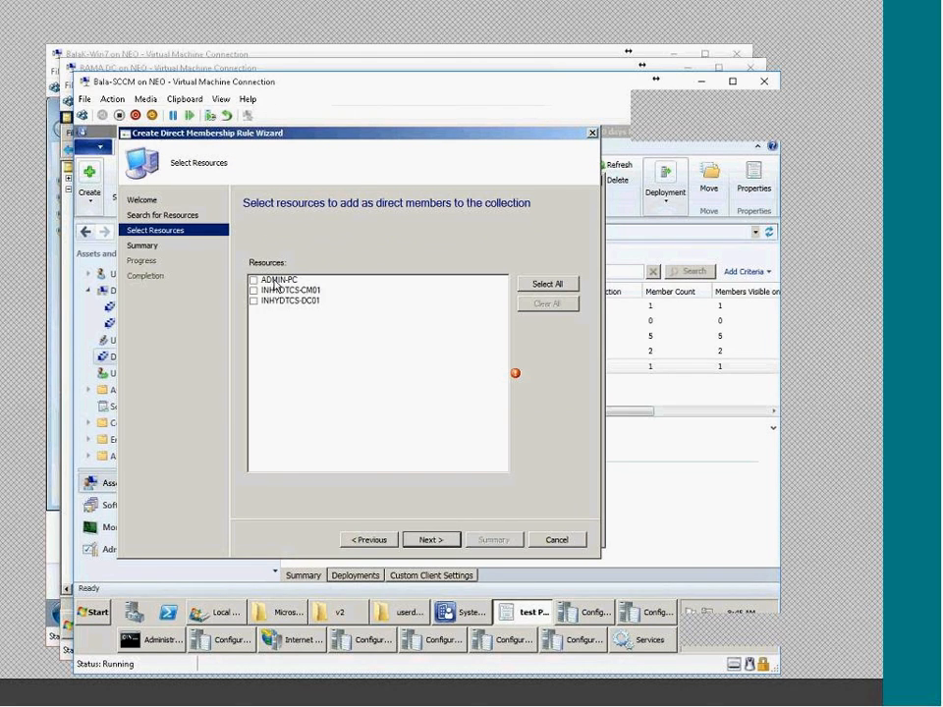
Step: Return to the direct rule's search criteria and set the attribute name to IP Subnets
left_click(369, 540)
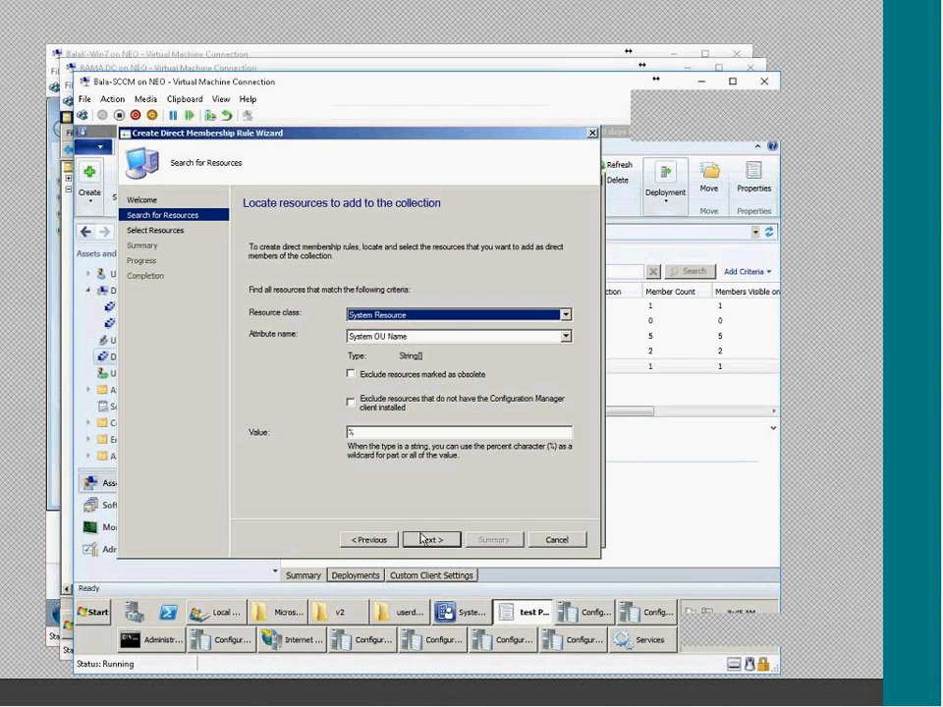
left_click(566, 336)
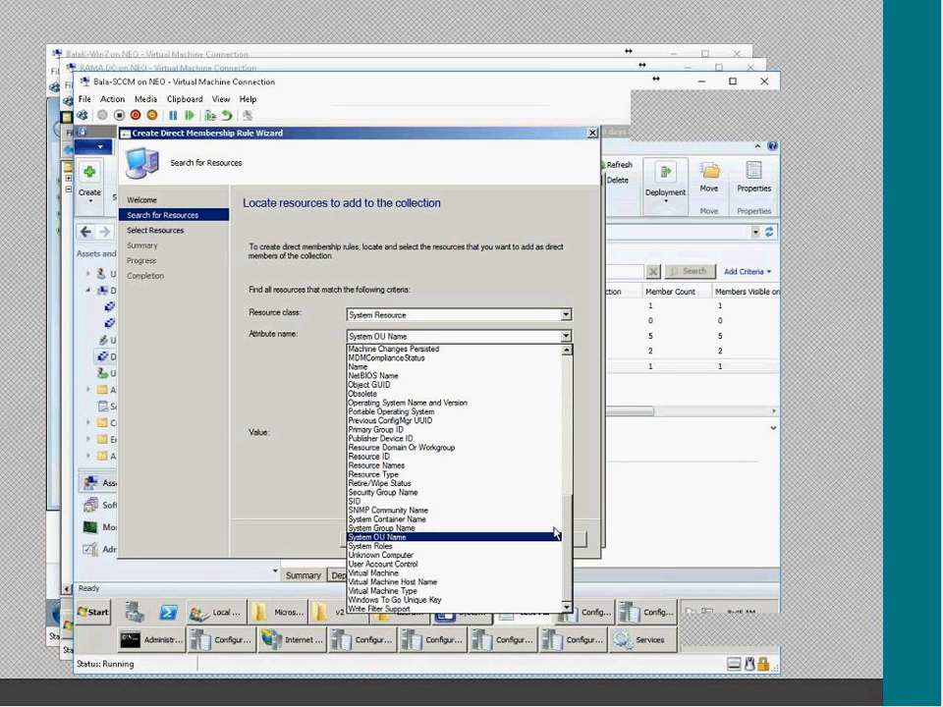
scroll(450, 412, "up", 1)
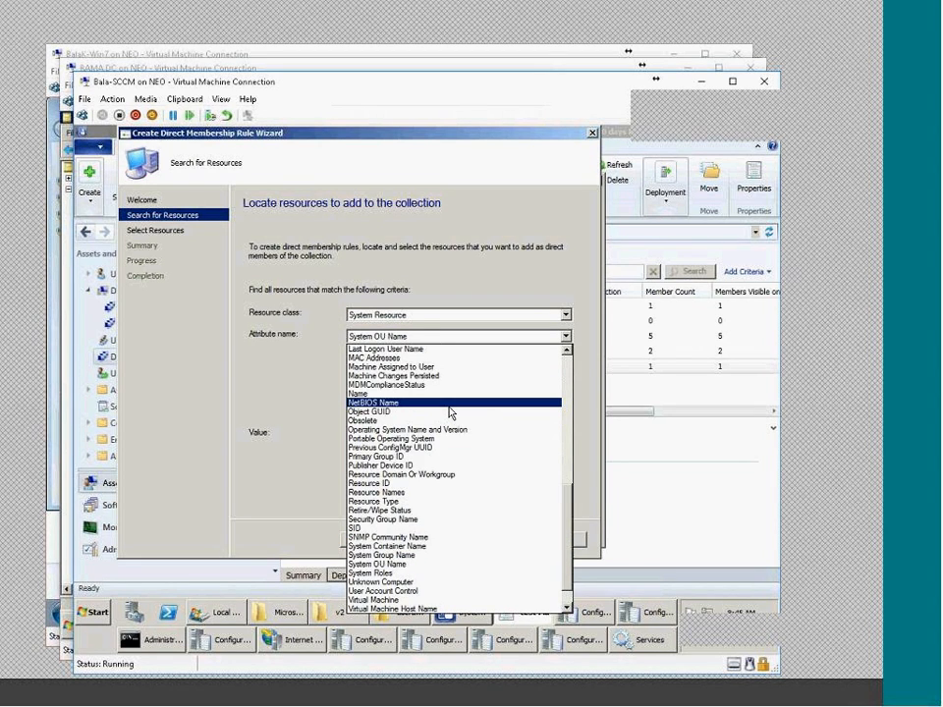
scroll(450, 411, "up", 1)
scroll(450, 411, "up", 1)
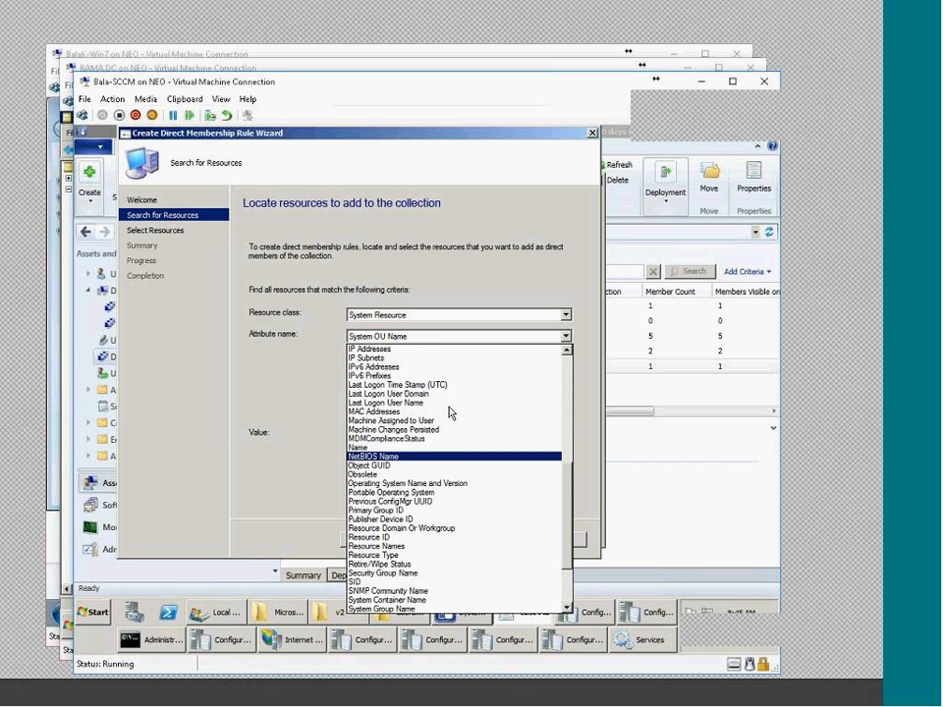
scroll(449, 412, "up", 1)
scroll(449, 411, "up", 3)
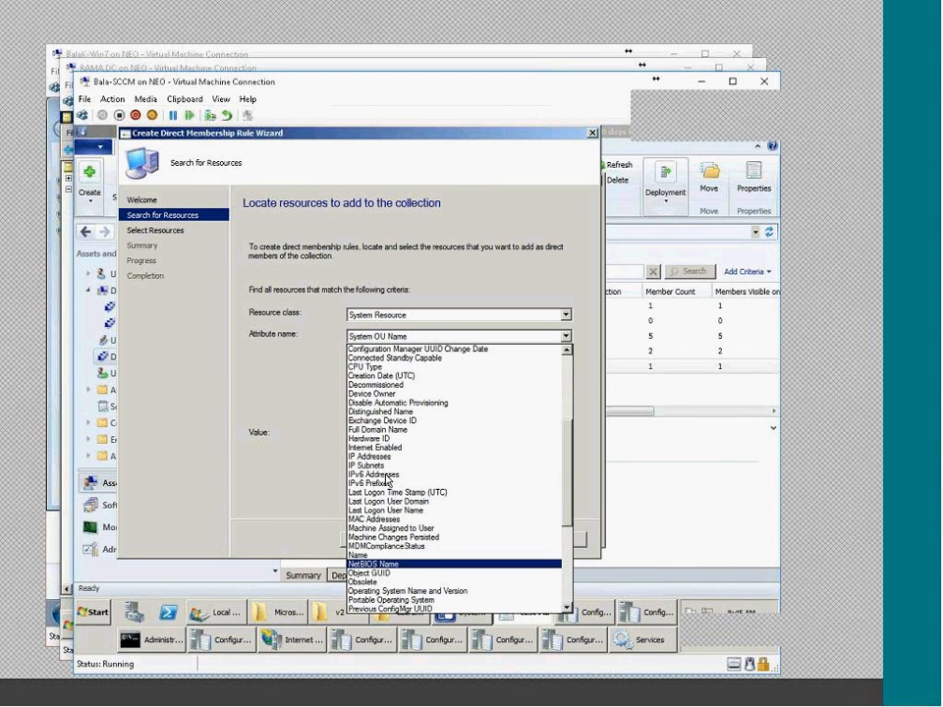
scroll(388, 482, "up", 4)
left_click(383, 571)
Step: Set the search attribute to Active Directory Site Name and list the matching resources
left_click(413, 338)
scroll(556, 487, "up", 1)
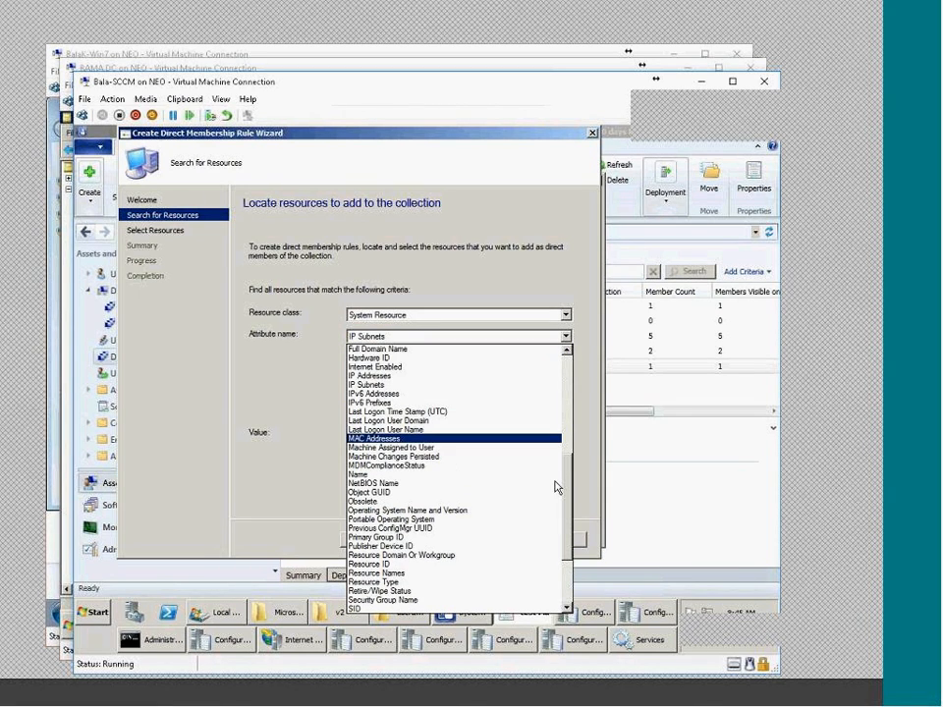
scroll(555, 485, "up", 3)
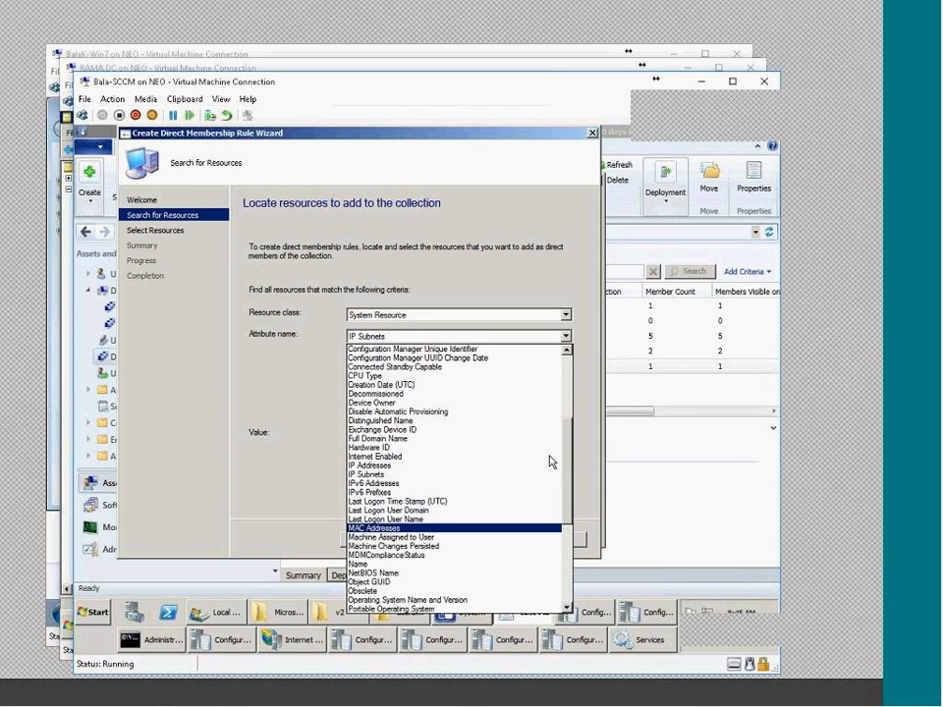
scroll(551, 461, "up", 6)
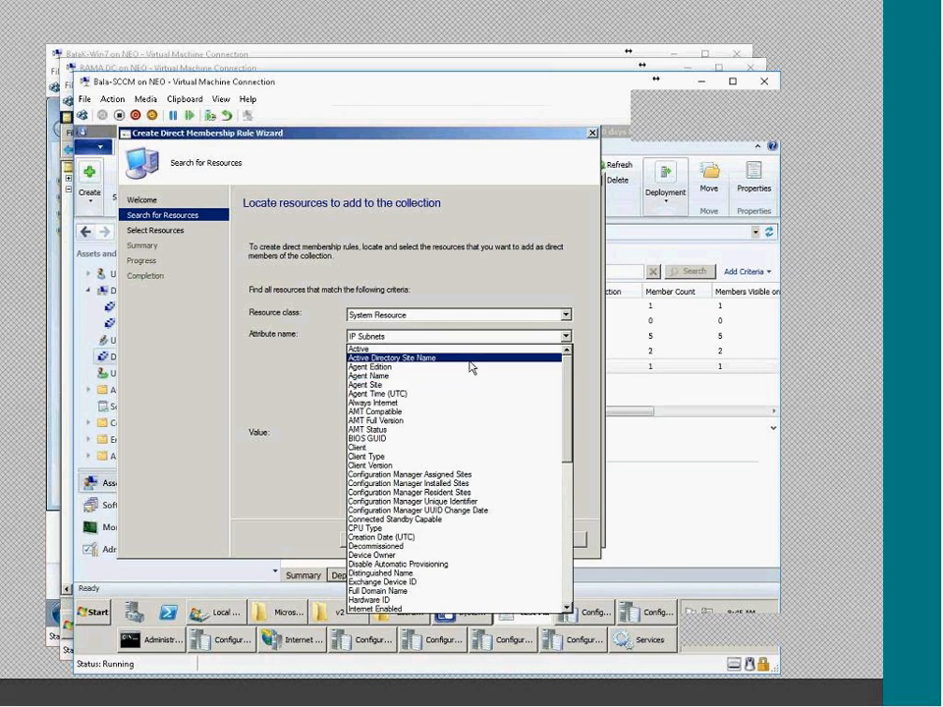
left_click(470, 367)
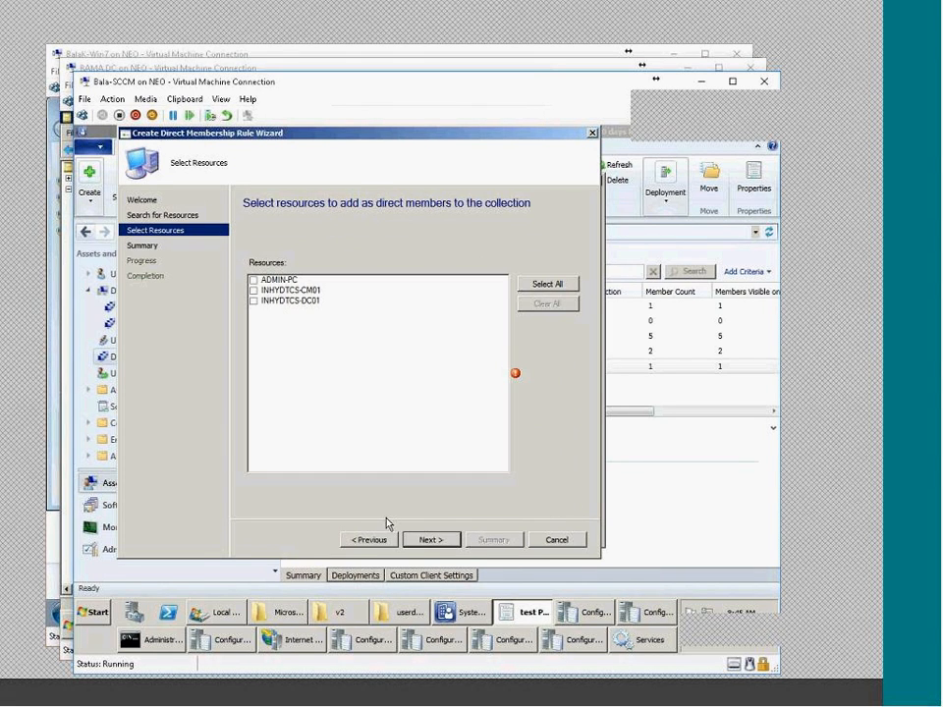
Step: Review the resource classes and System Resource attributes in the search criteria, and exit the direct rule wizard without saving
left_click(369, 539)
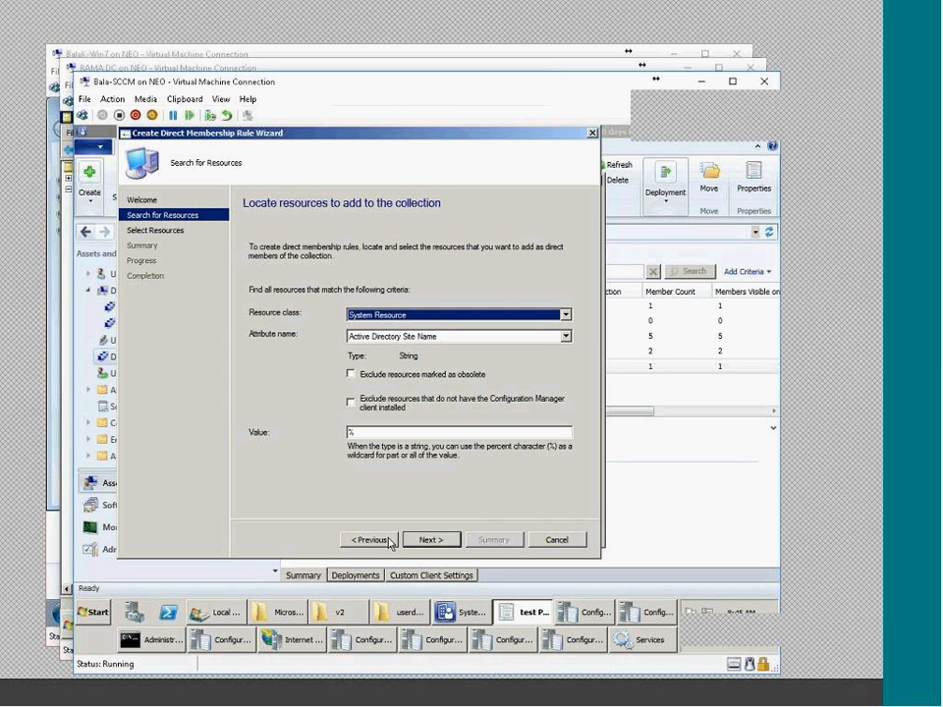
left_click(456, 316)
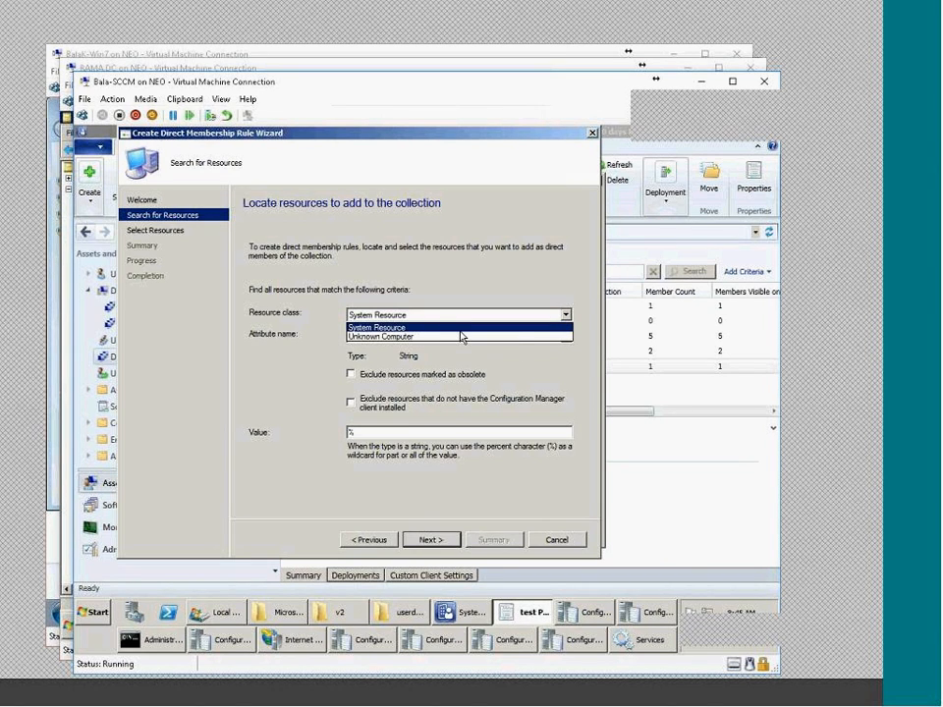
left_click(442, 328)
left_click(565, 314)
left_click(527, 327)
left_click(566, 336)
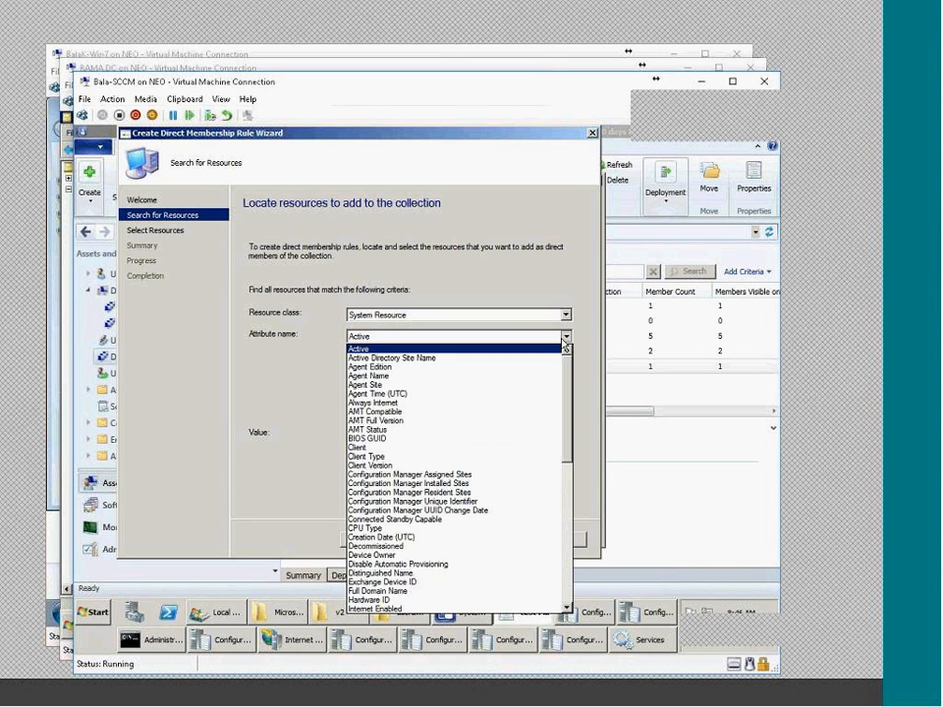
left_click_drag(566, 447, 579, 403)
left_click(593, 442)
left_click(566, 548)
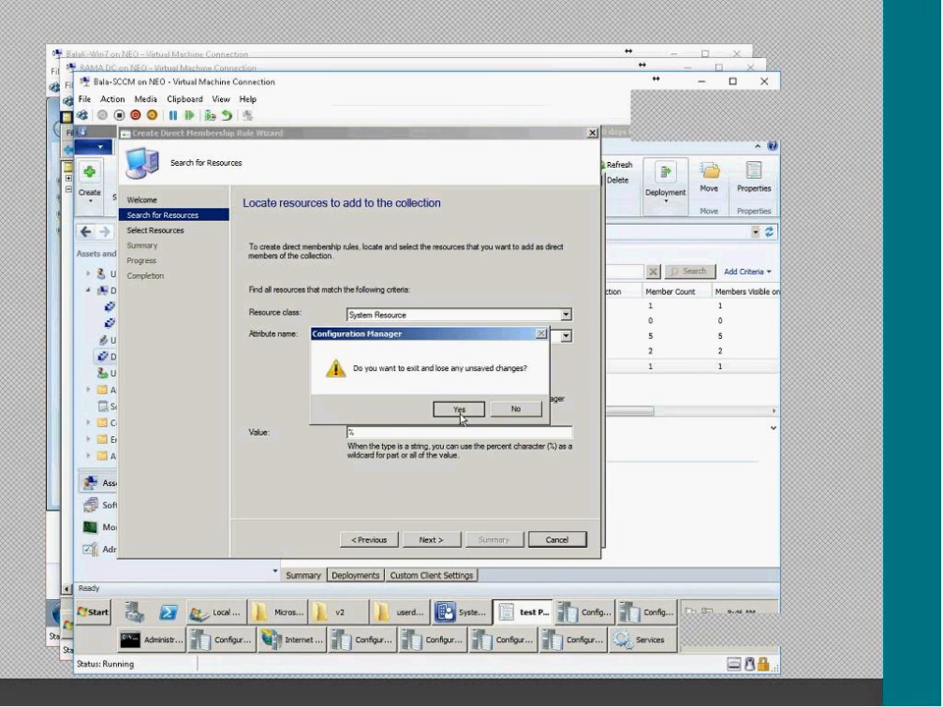
left_click(462, 413)
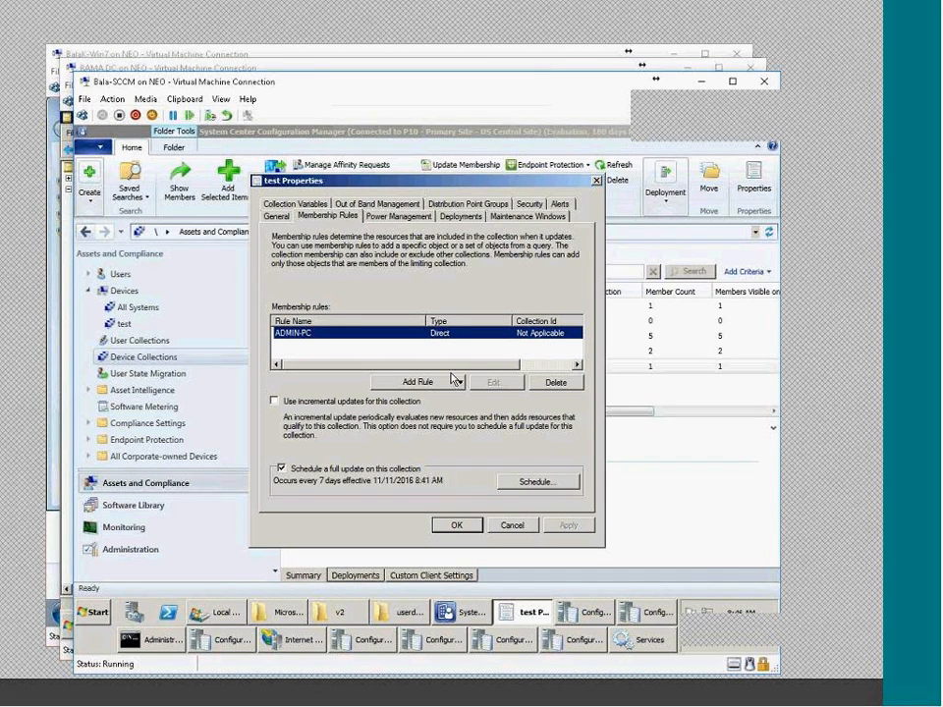
Step: Create a query rule named test for the collection and open the criteria of its query statement
left_click(455, 381)
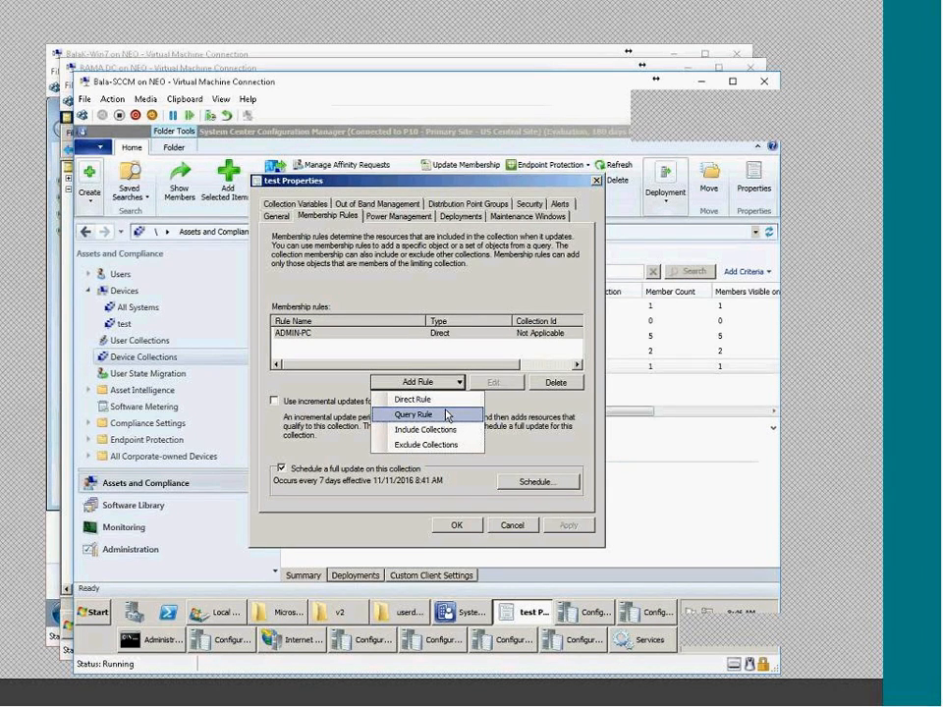
left_click(447, 415)
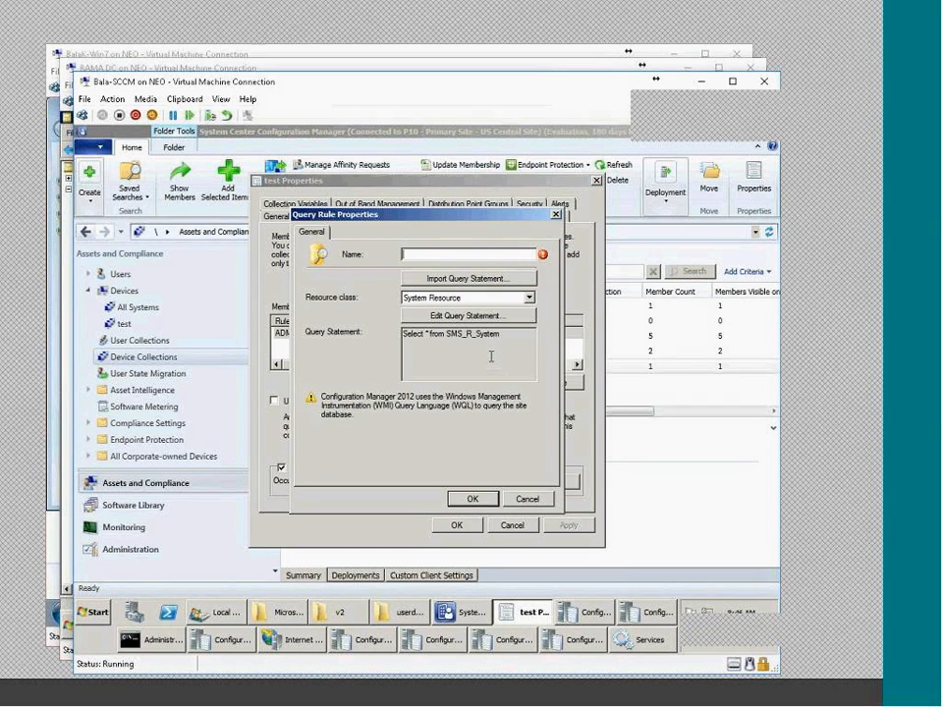
type("test")
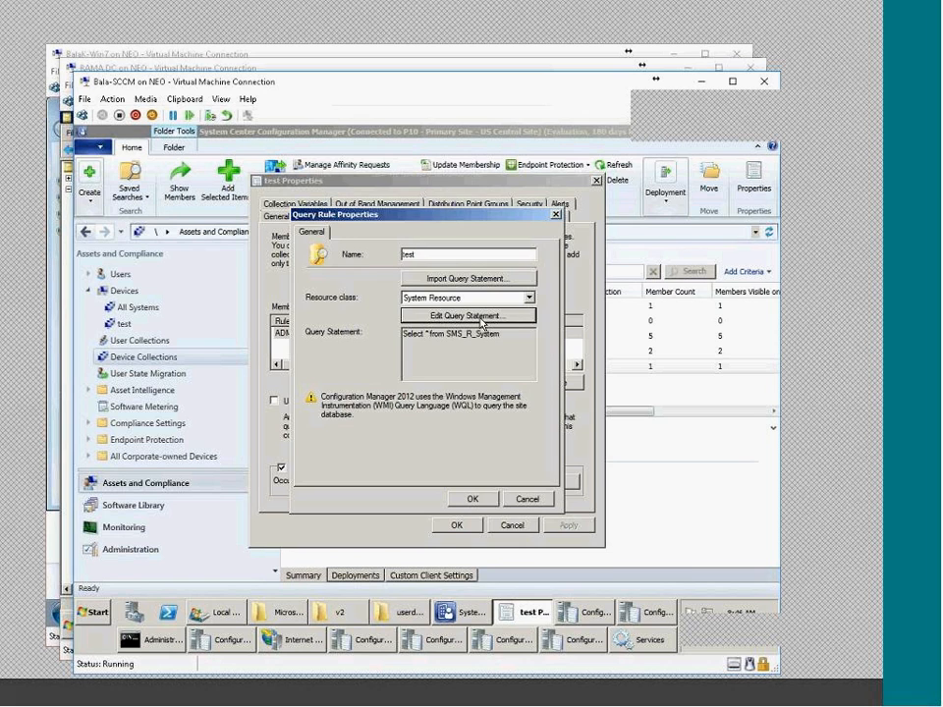
left_click(482, 316)
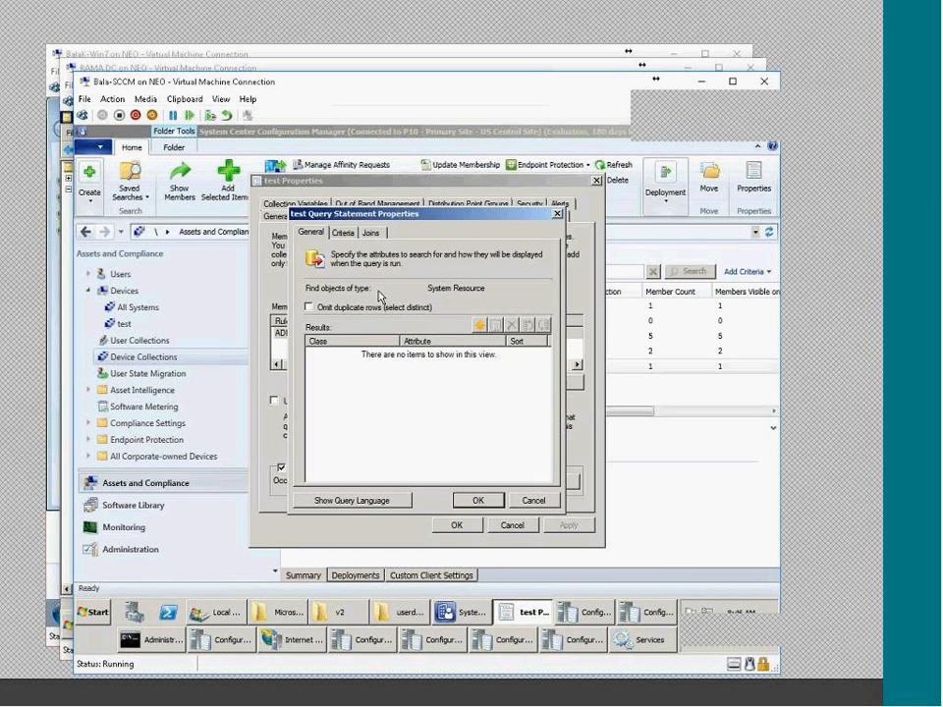
left_click(340, 234)
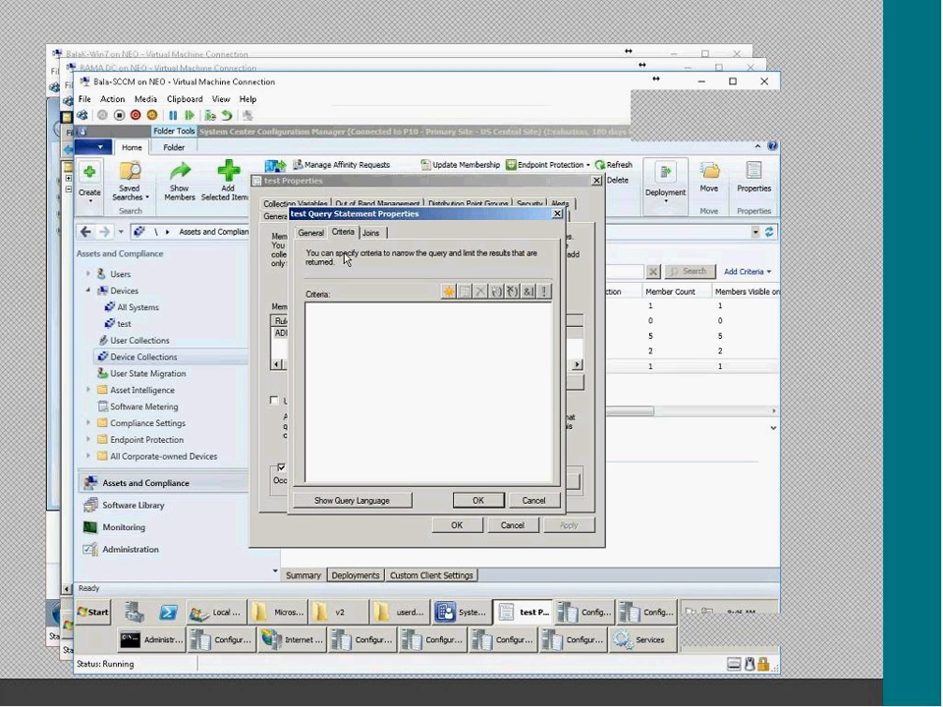
Step: Add a new criterion to the query statement with Simple value as the criterion type
left_click(448, 292)
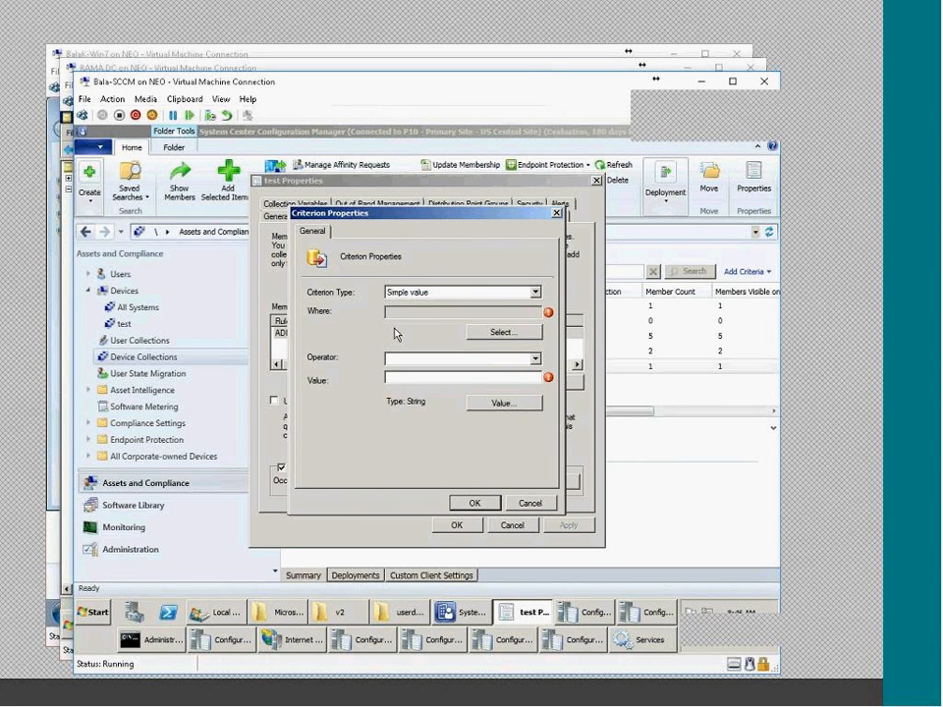
left_click(536, 292)
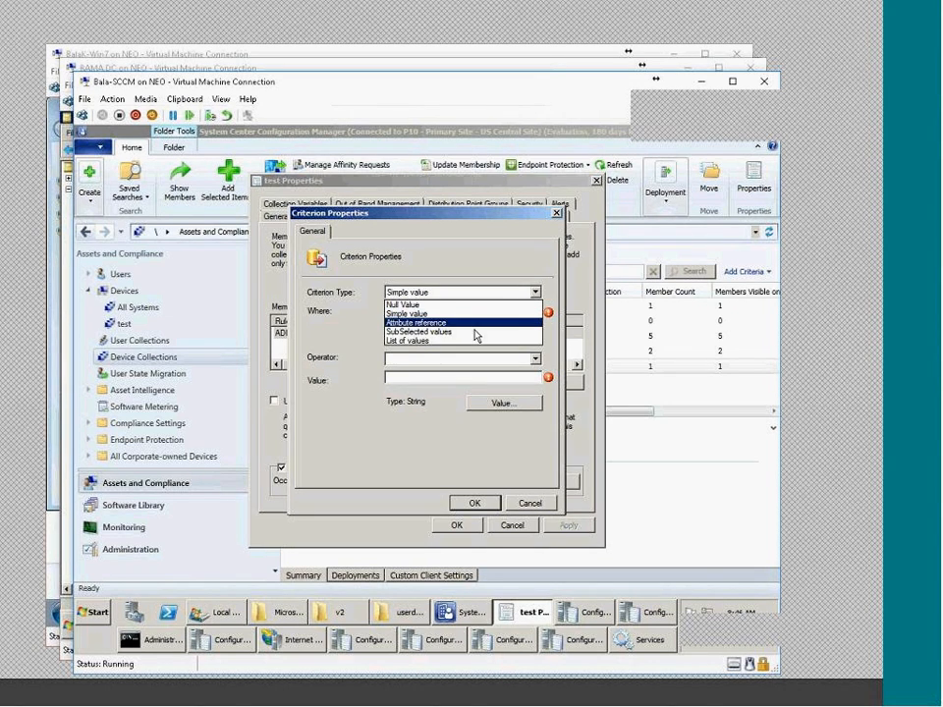
left_click(420, 314)
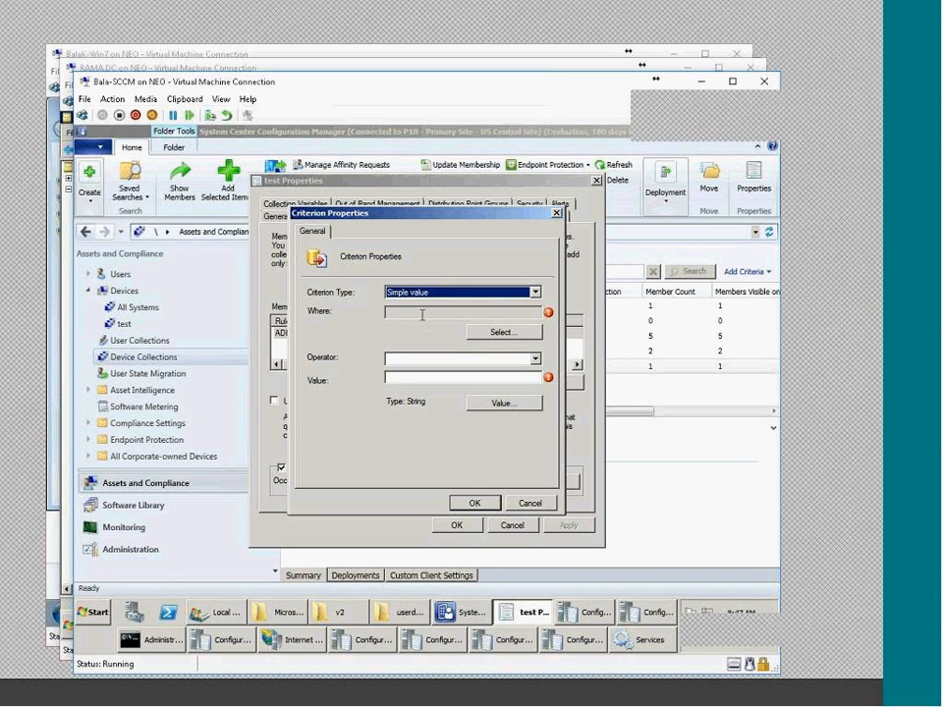
Step: Set the criterion's attribute to Display Name in the Installed Applications (64) class
left_click(440, 332)
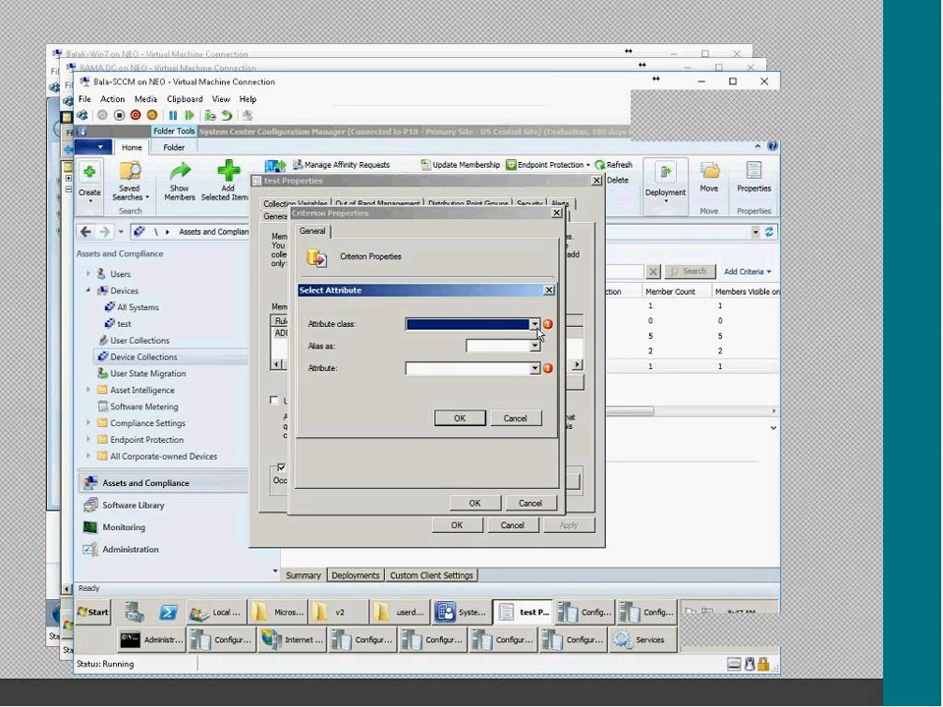
left_click(535, 326)
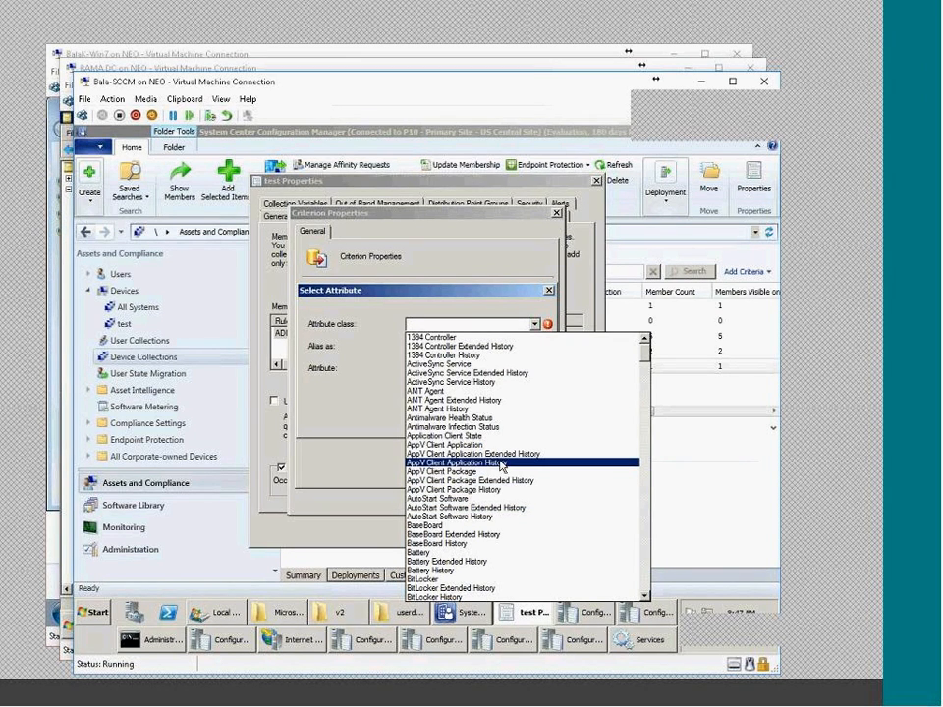
scroll(501, 466, "down", 3)
scroll(501, 466, "down", 2)
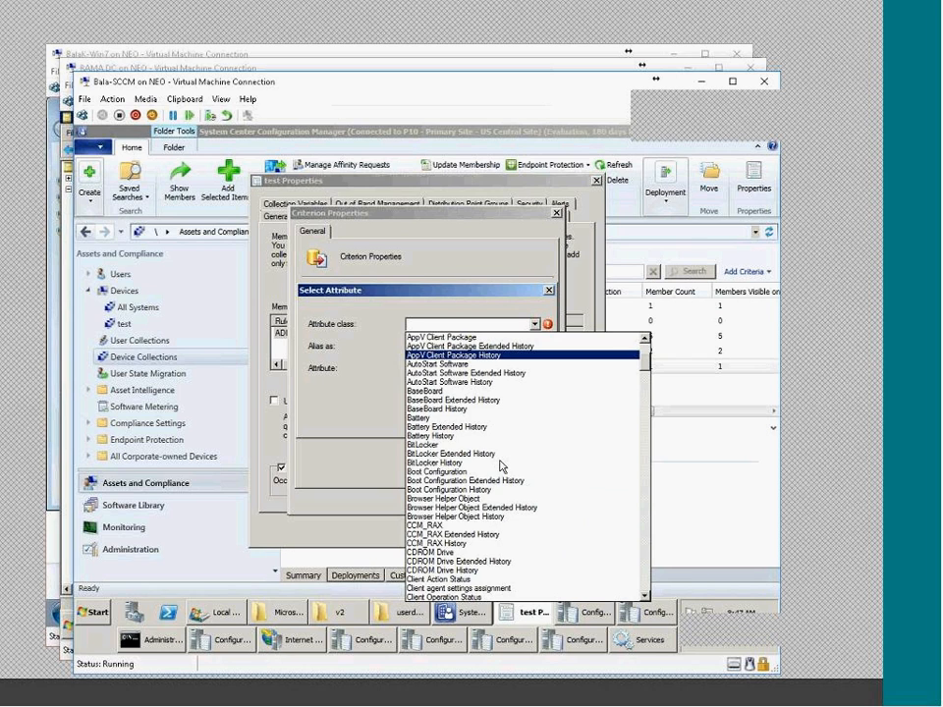
scroll(501, 467, "down", 1)
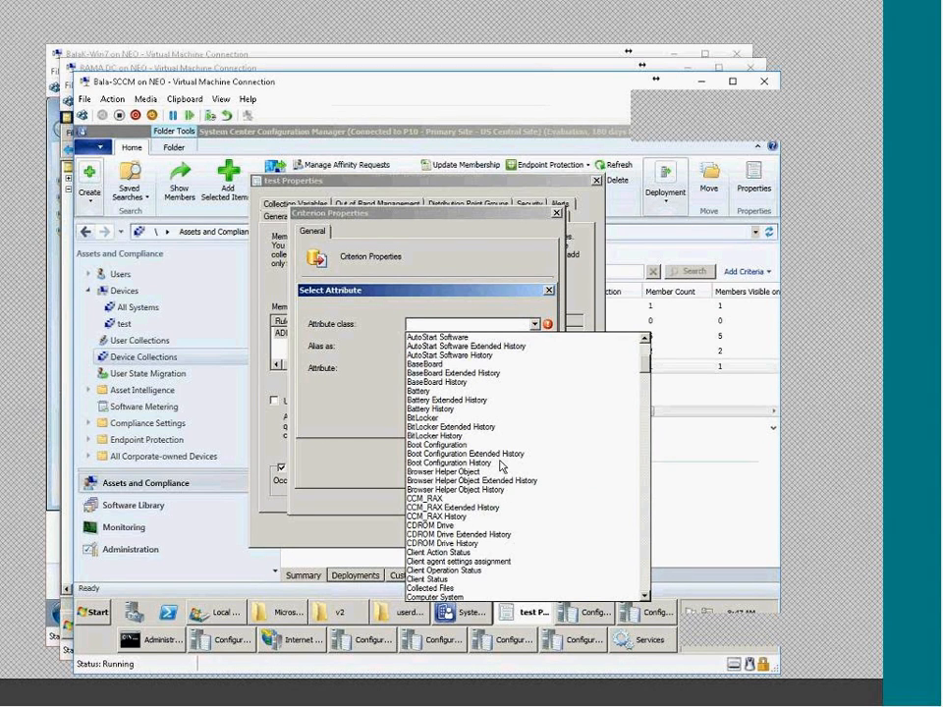
scroll(501, 466, "down", 1)
scroll(501, 467, "down", 1)
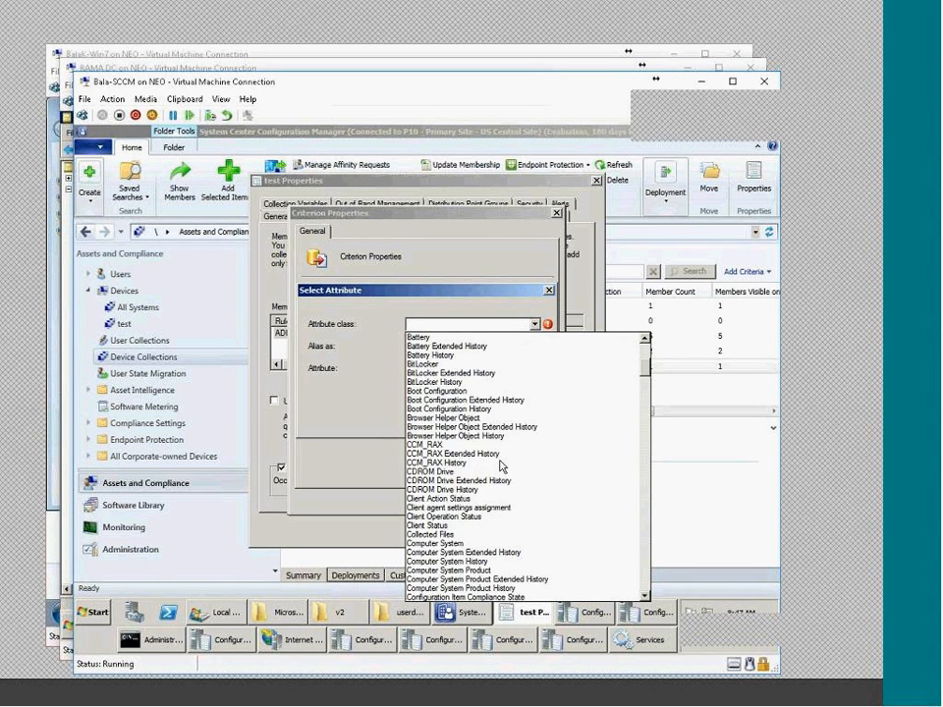
scroll(501, 467, "down", 4)
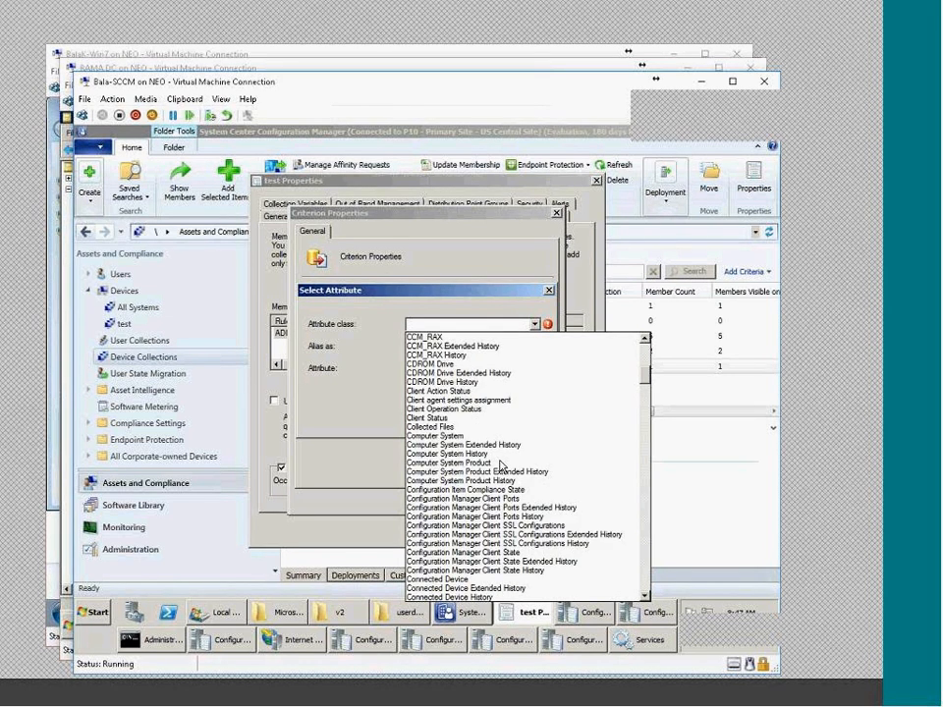
scroll(501, 467, "down", 12)
scroll(478, 471, "down", 7)
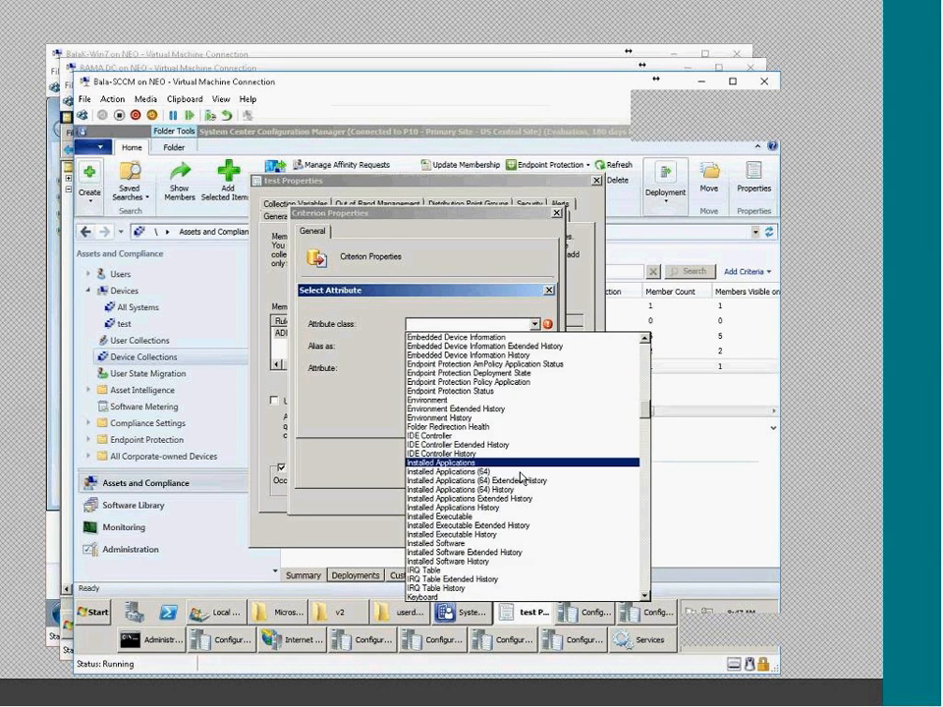
left_click(478, 467)
left_click(461, 368)
left_click(450, 383)
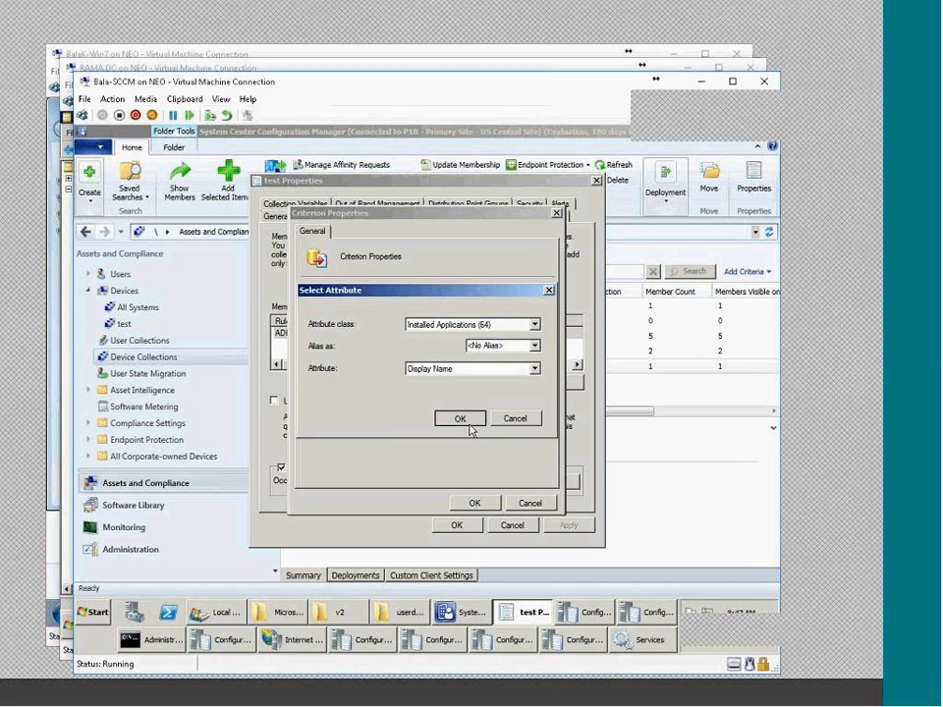
left_click(455, 419)
Step: Check the selectable values and operators for the Installed Applications (64) Display Name criterion
left_click(504, 405)
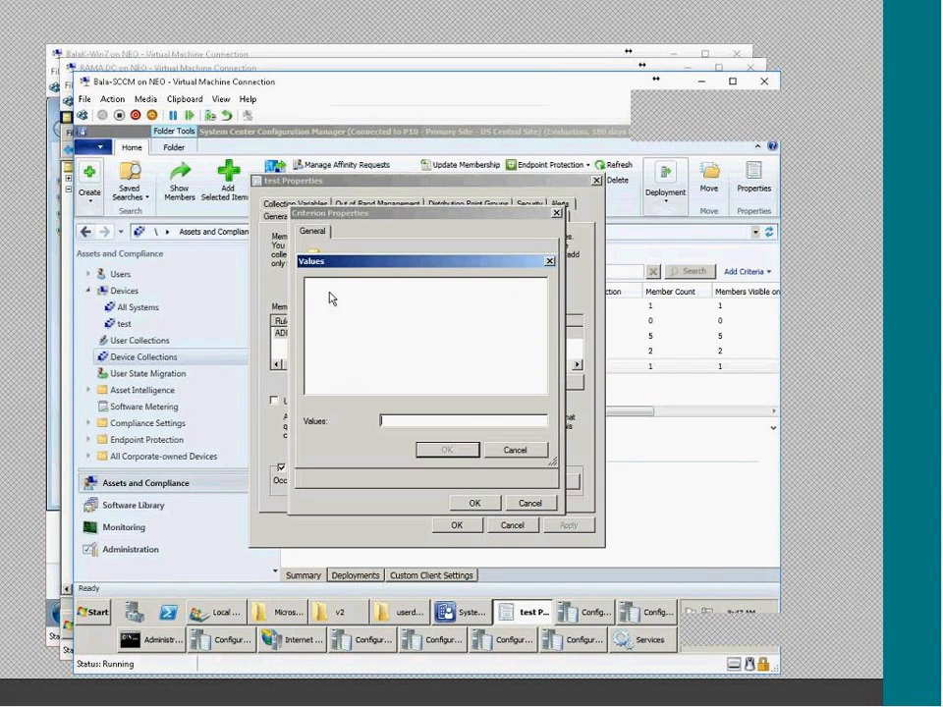
left_click(514, 451)
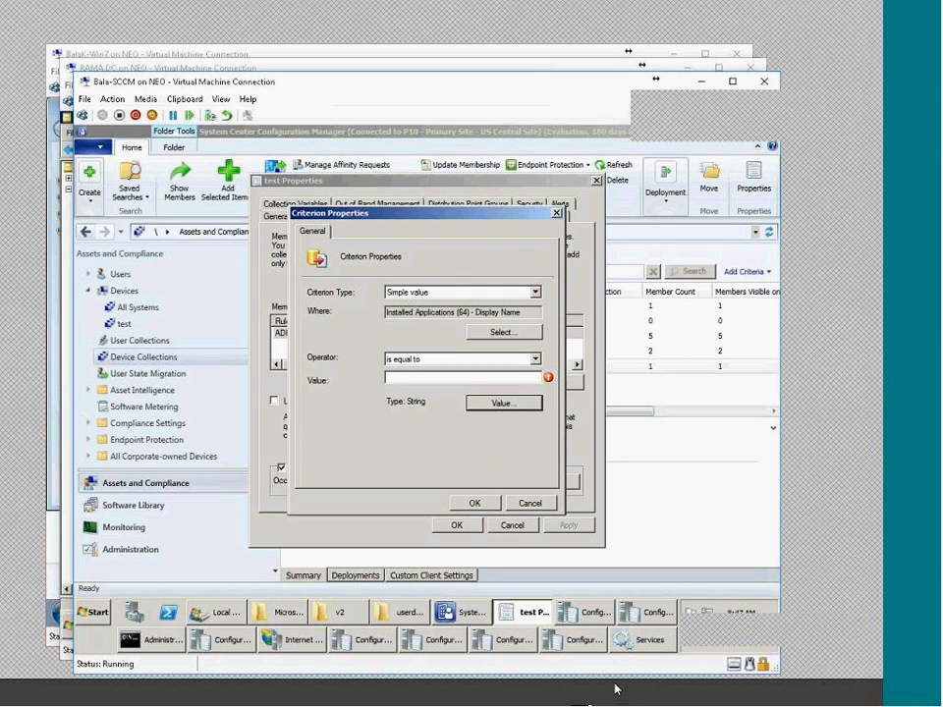
left_click(535, 360)
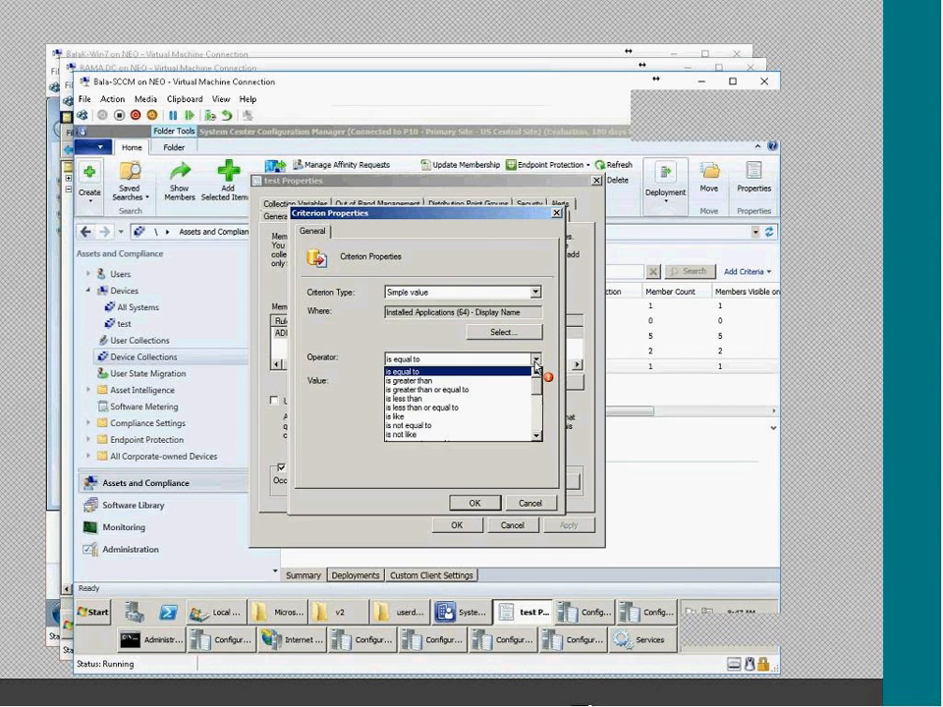
left_click(536, 362)
Step: Browse the criterion's available attribute classes and change the class to System Resource
left_click(505, 332)
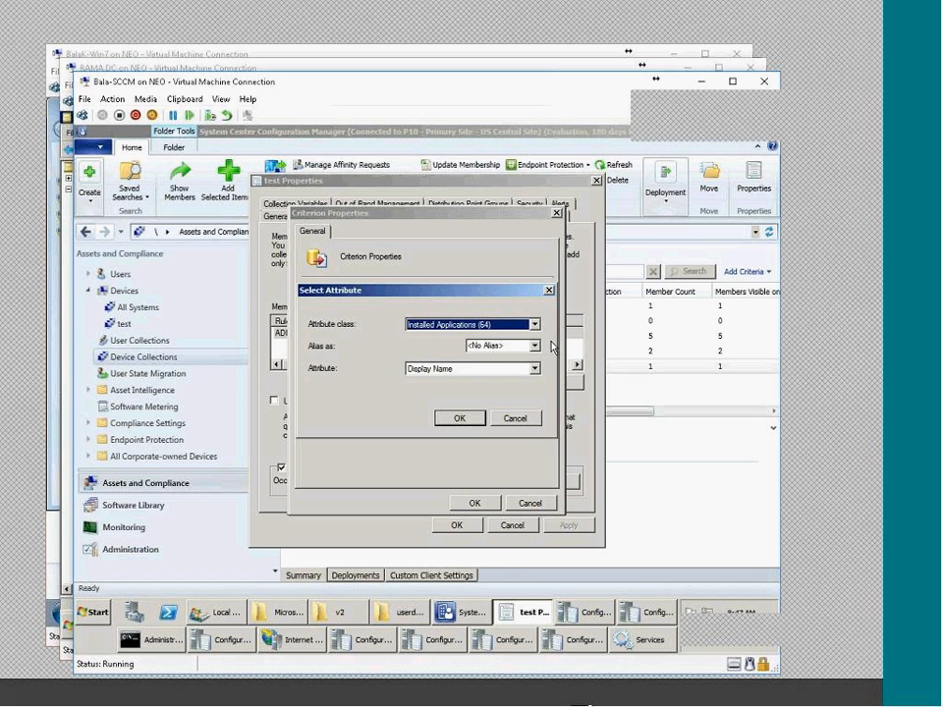
left_click(534, 324)
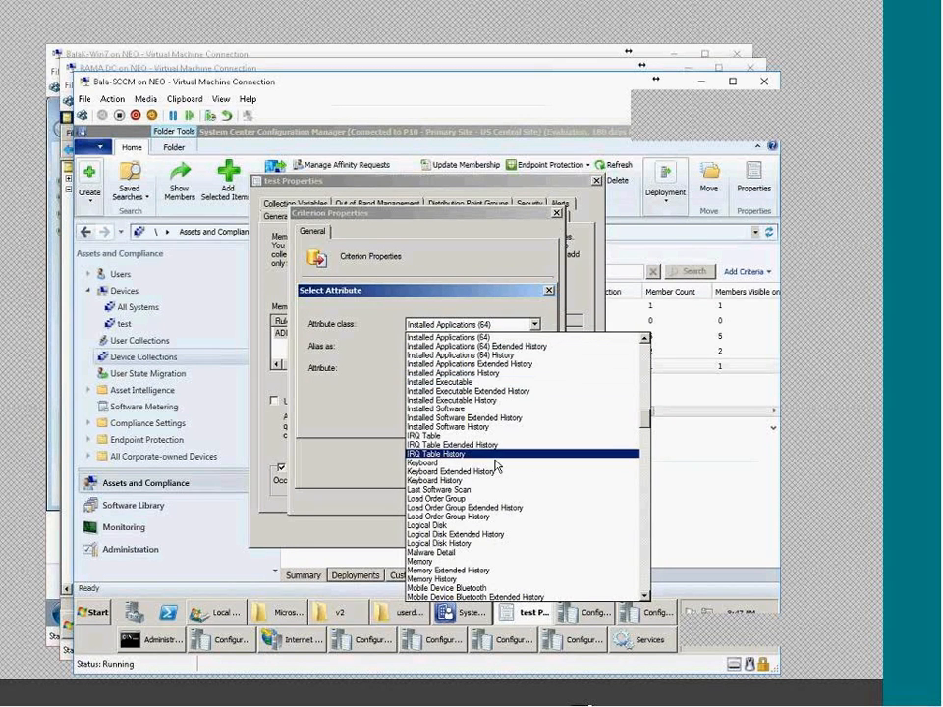
scroll(494, 467, "down", 1)
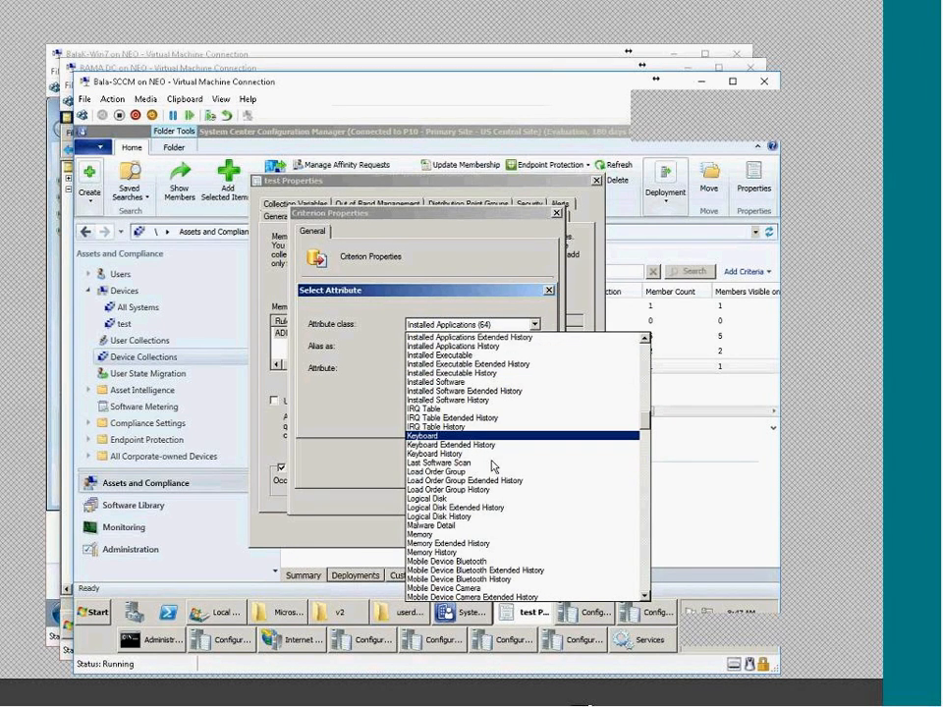
scroll(494, 467, "down", 3)
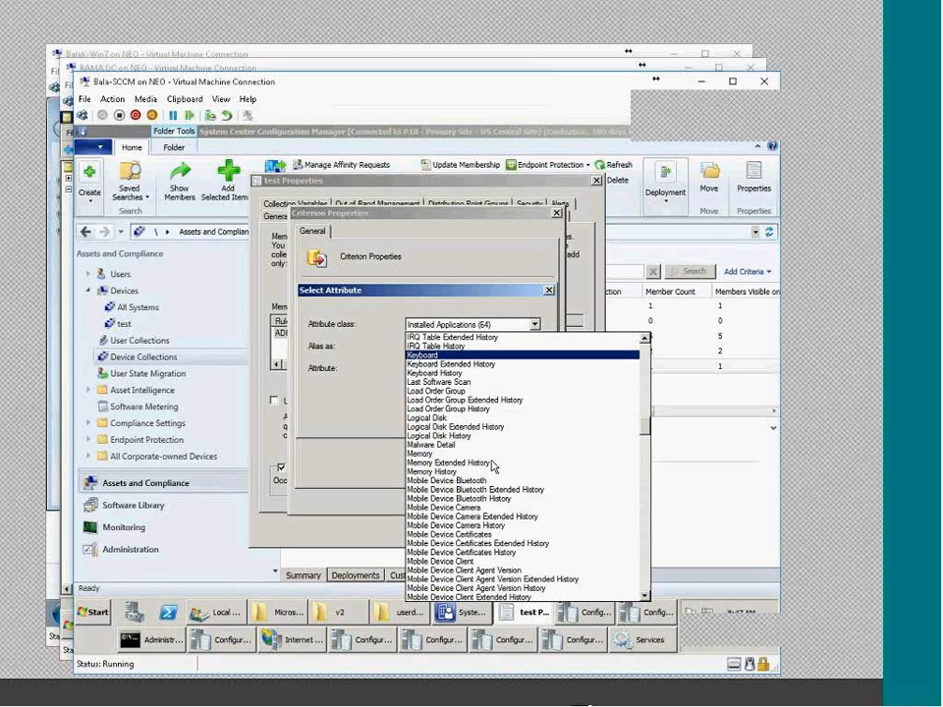
scroll(494, 466, "down", 12)
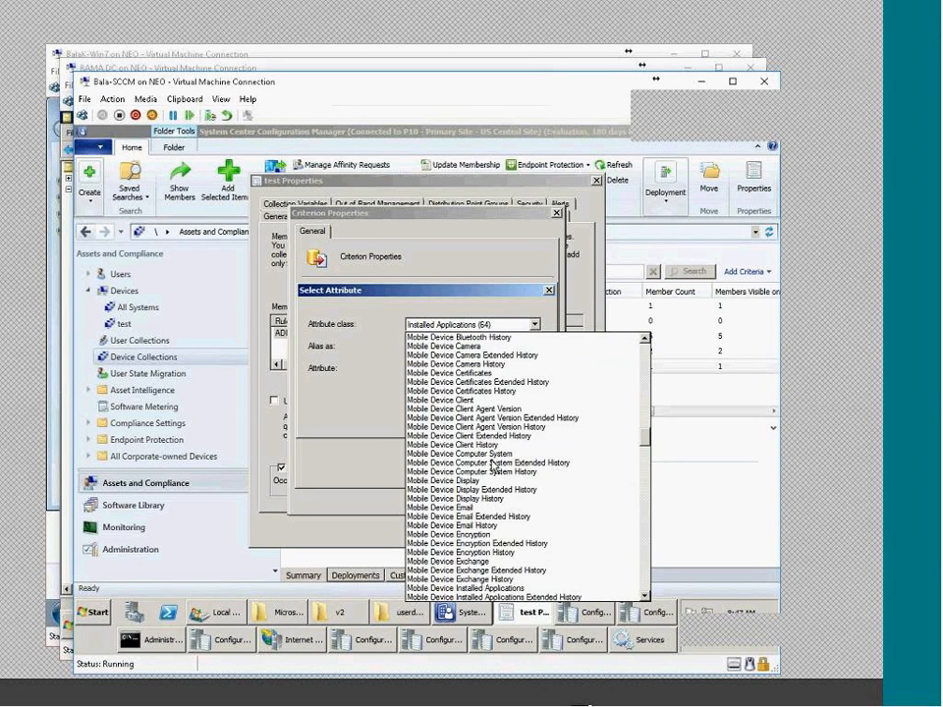
scroll(490, 481, "down", 4)
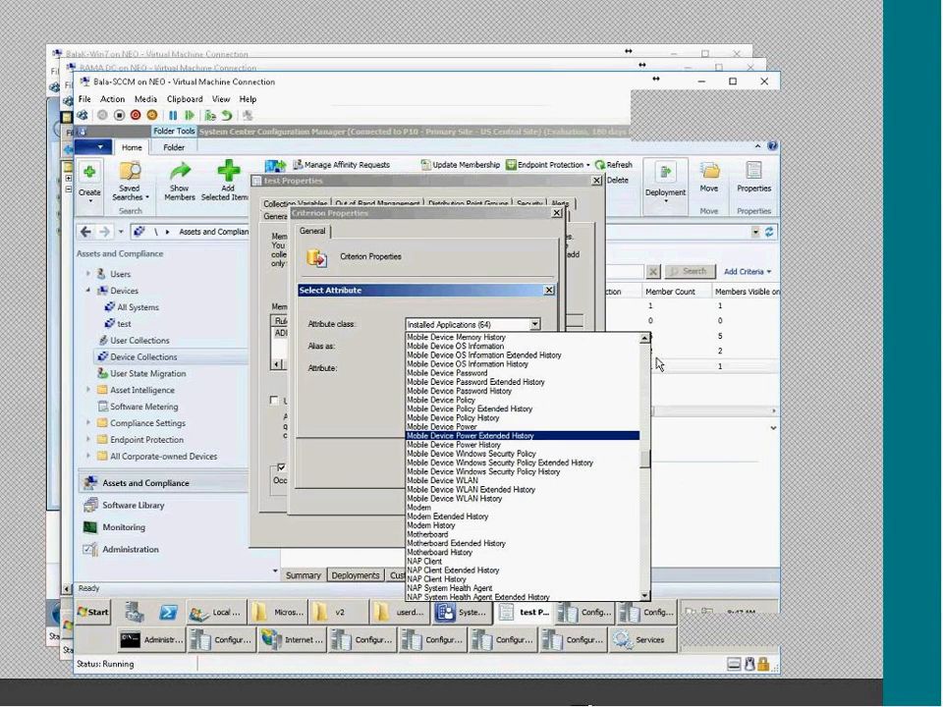
left_click_drag(645, 459, 657, 339)
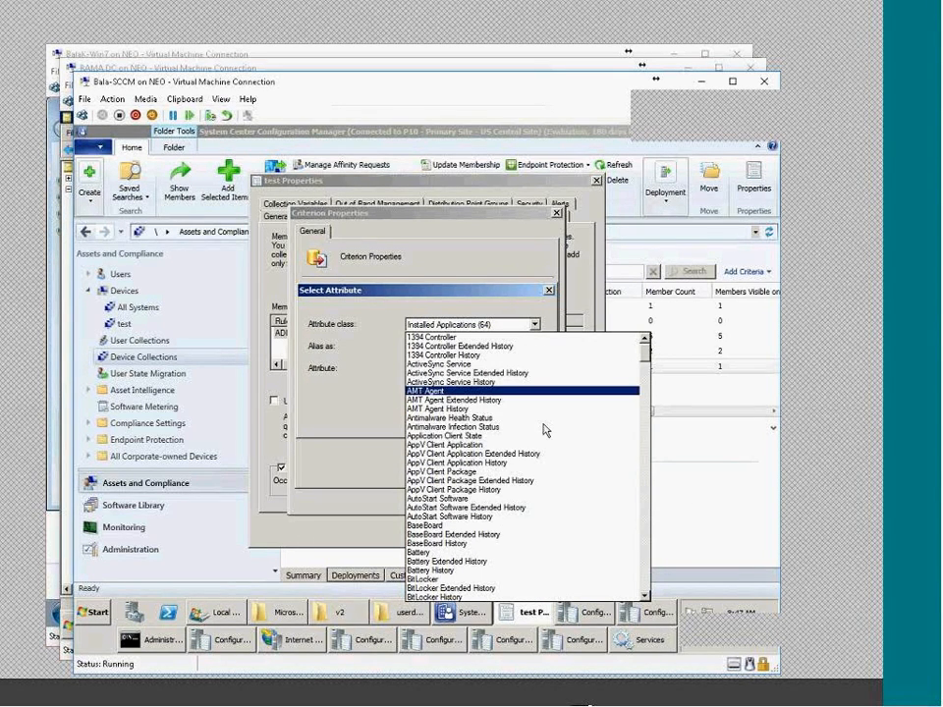
left_click(536, 325)
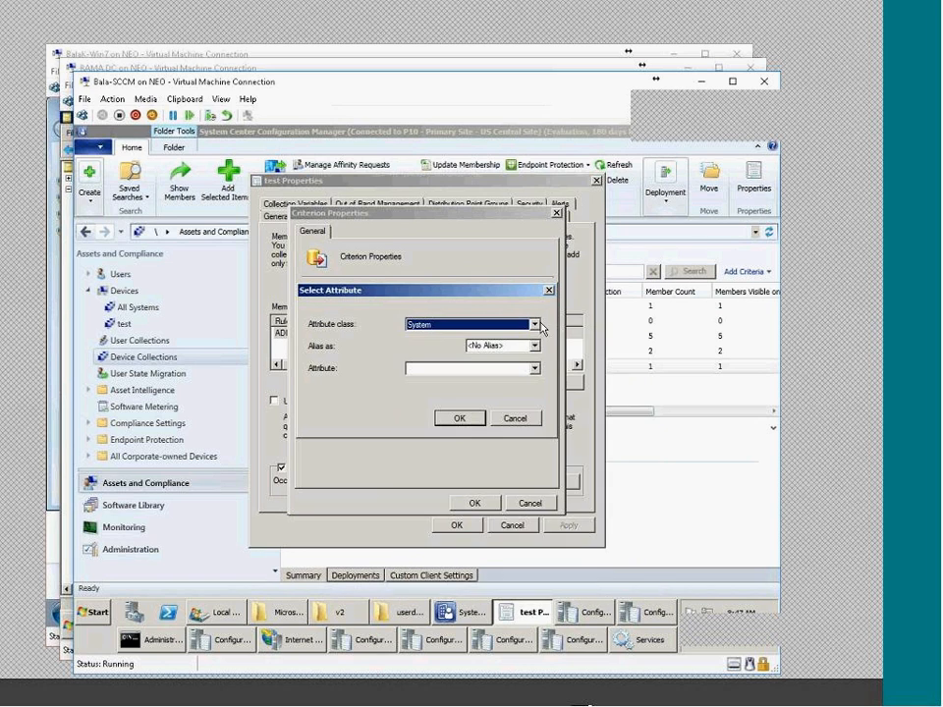
key("Down")
key("Down")
key("Down")
key("Down")
key("Down")
key("Down")
key("Down")
key("Down")
key("Down")
key("Up")
Step: Look through the System Resource attributes and choose Name for the criterion
left_click(535, 370)
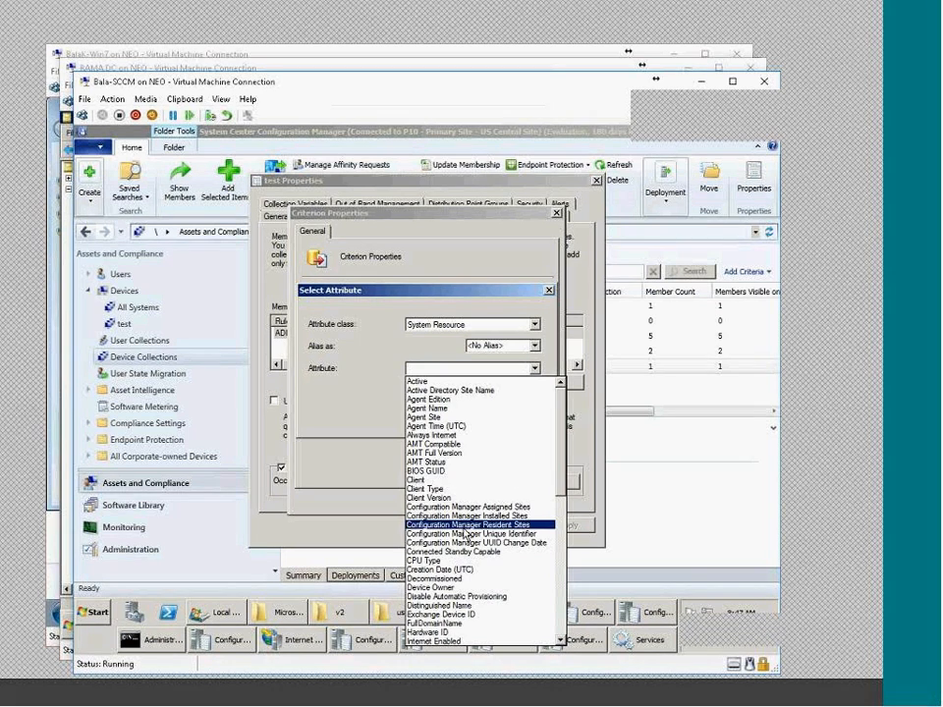
scroll(469, 550, "down", 1)
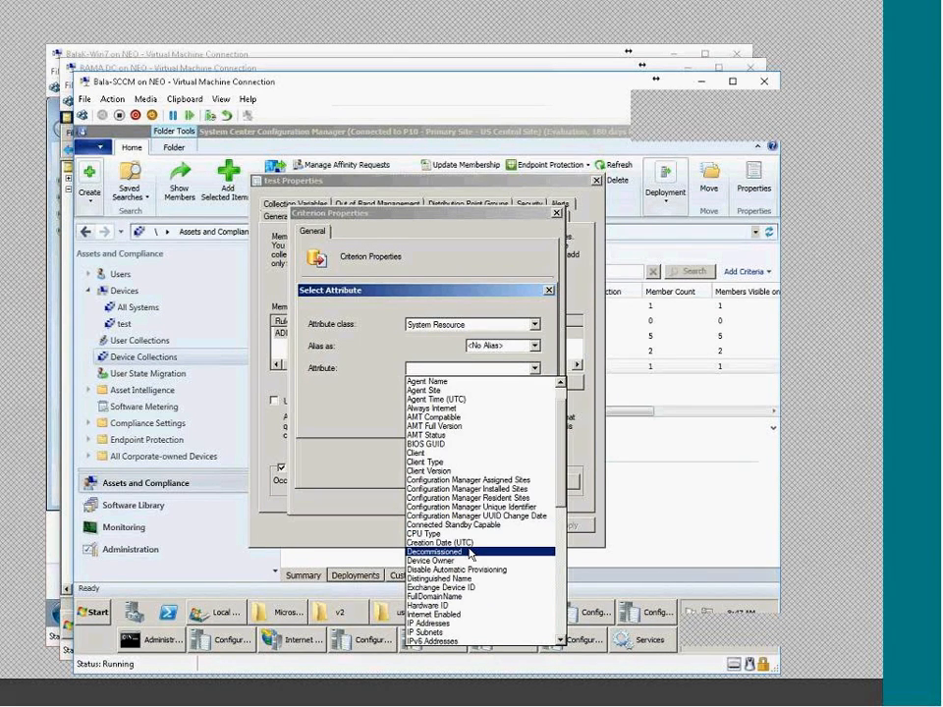
scroll(471, 555, "down", 1)
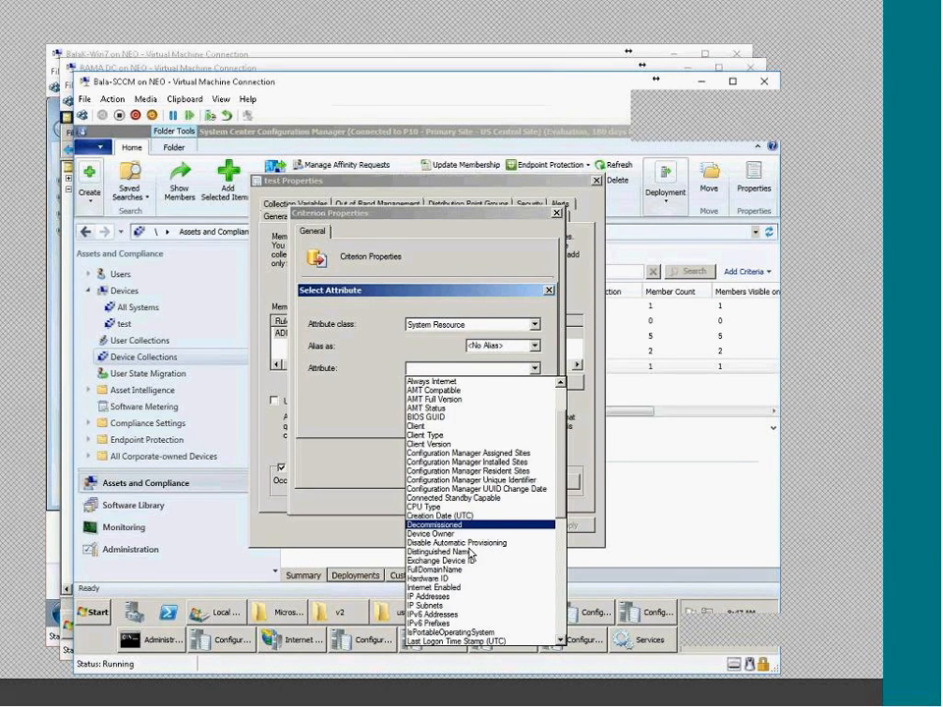
scroll(470, 555, "down", 1)
scroll(467, 564, "down", 5)
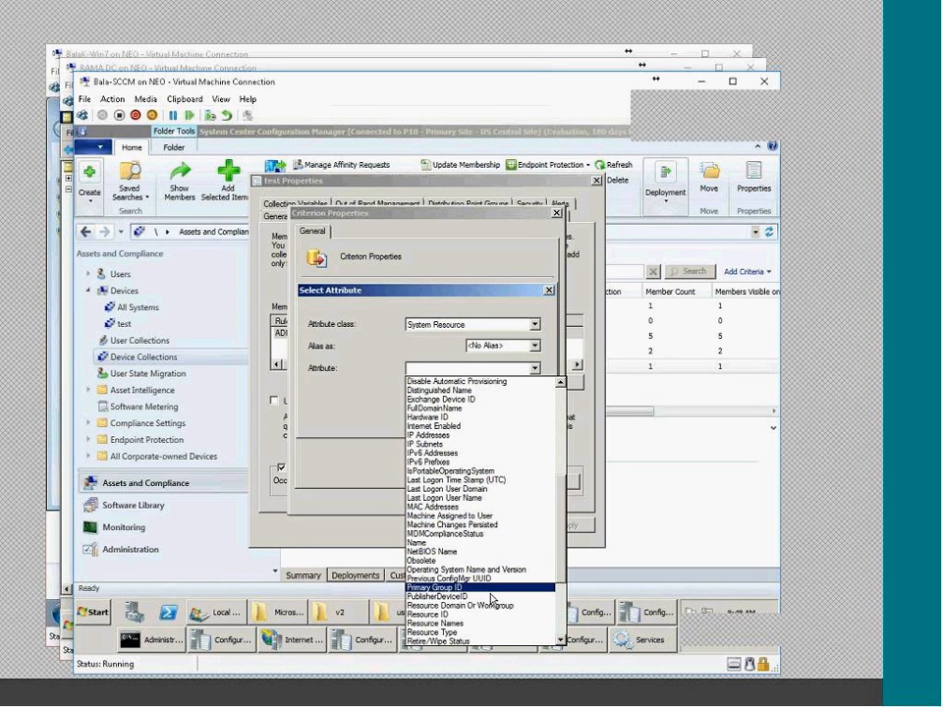
scroll(492, 599, "down", 1)
scroll(422, 445, "down", 3)
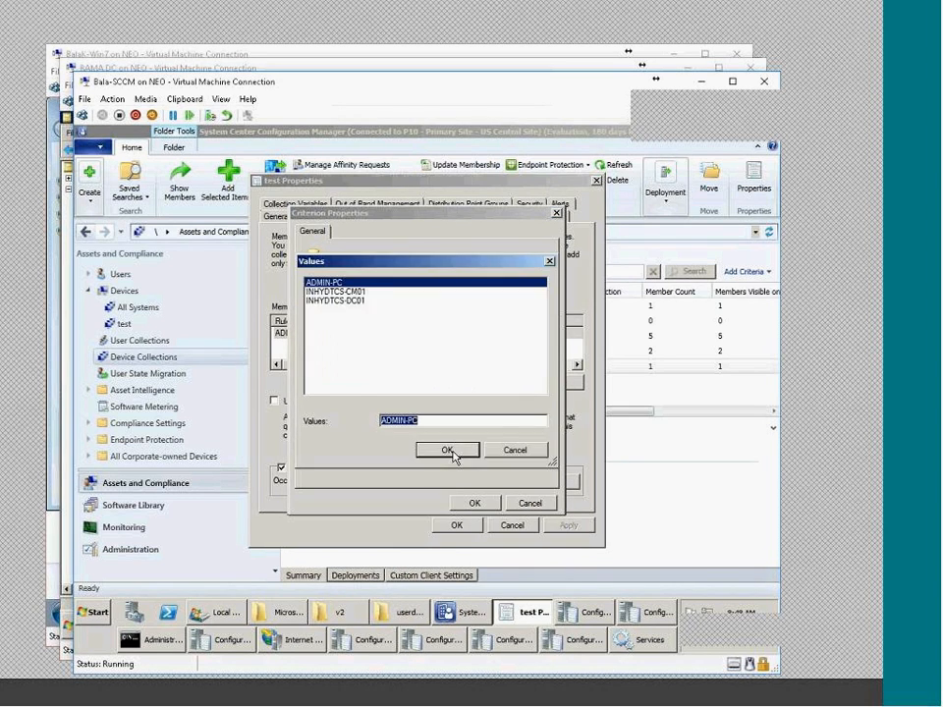
Step: Set the criterion's value to ADMIN-PC and accept the criterion and the query statement
left_click(446, 449)
left_click(480, 503)
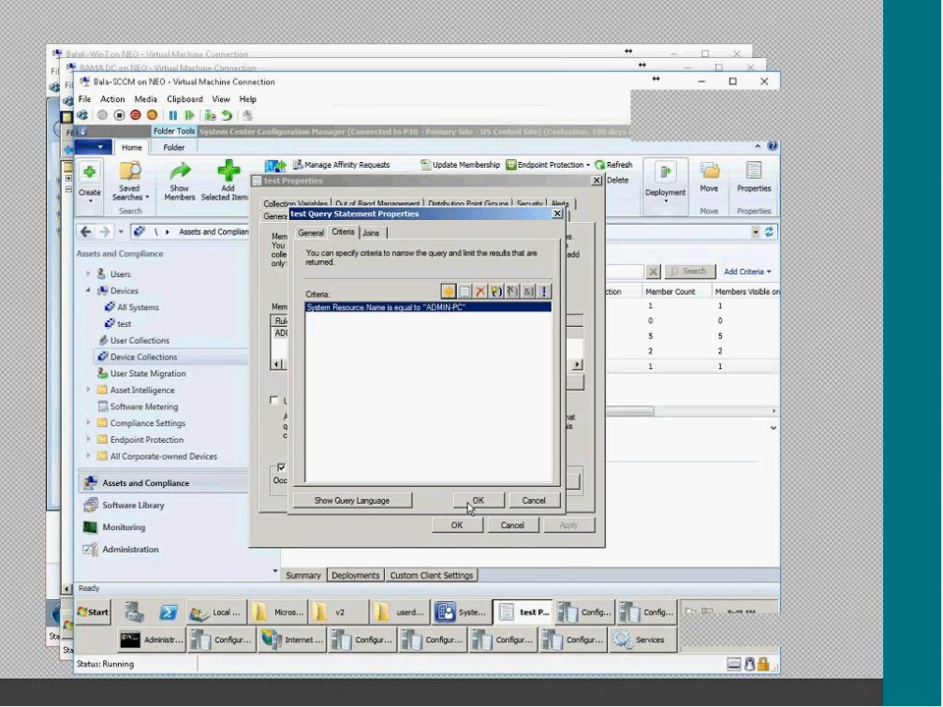
left_click(477, 500)
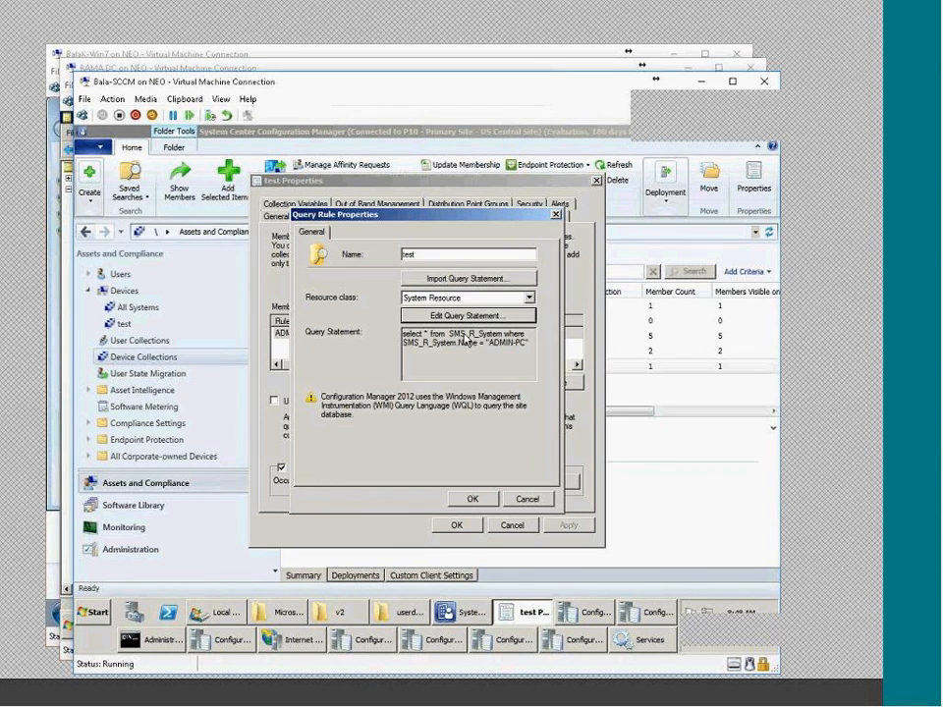
Step: Examine the WQL text of the query statement in the test rule's properties
left_click_drag(530, 342, 406, 322)
left_click(442, 351)
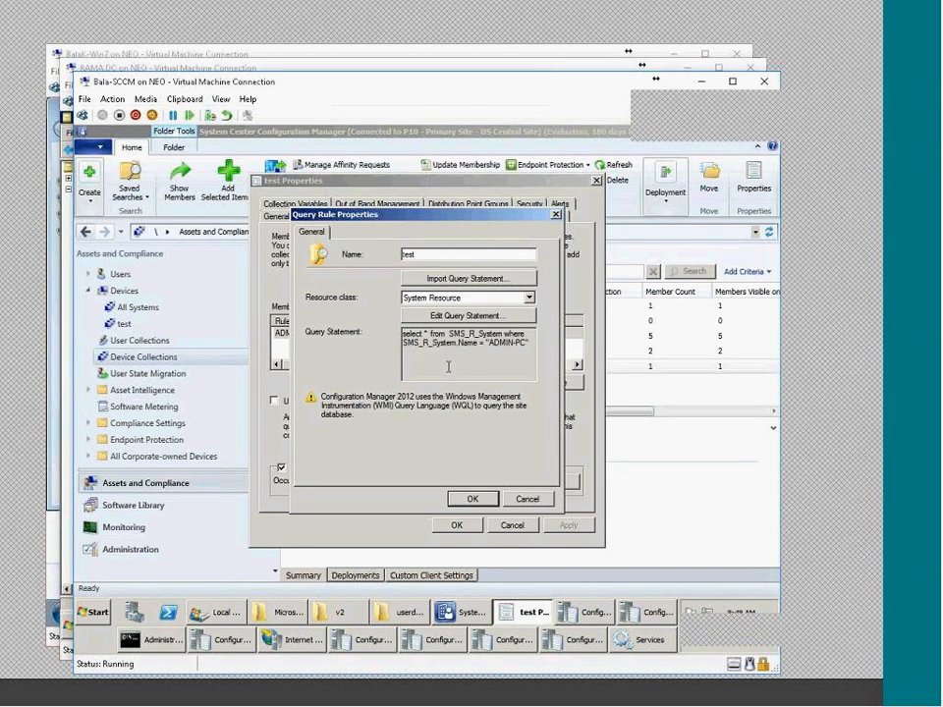
left_click_drag(322, 399, 315, 370)
left_click(361, 426)
key("ctrl+a")
left_click_drag(531, 345, 384, 317)
left_click(452, 353)
key("ctrl+a")
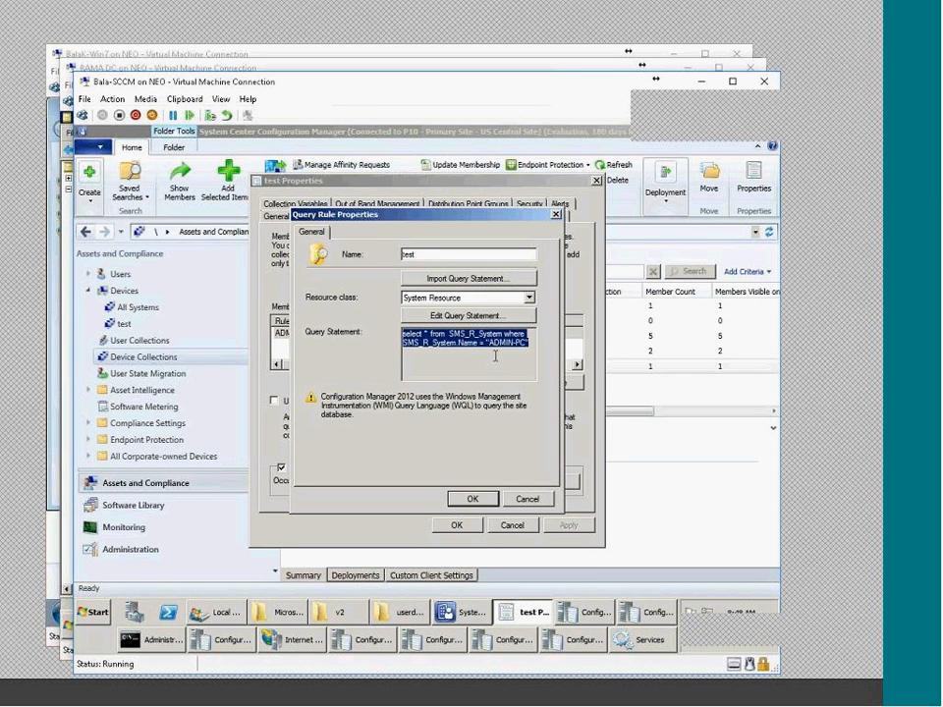
left_click(495, 356)
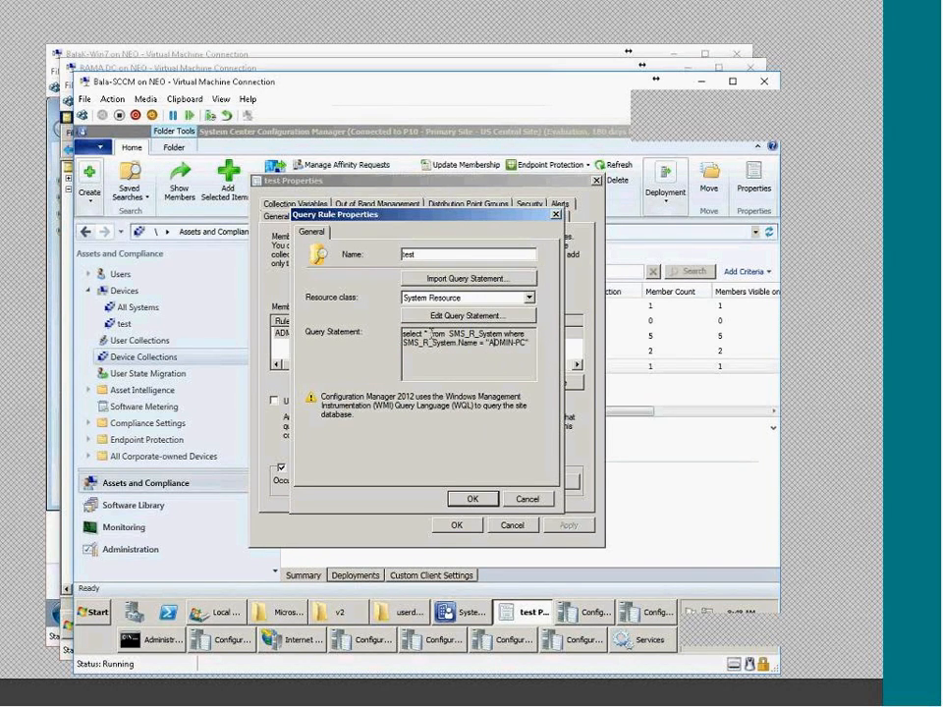
left_click_drag(424, 334, 531, 354)
Step: Save the test query rule, compare it with the ADMIN-PC direct rule, and apply the collection's membership rules
left_click(476, 499)
left_click(440, 348)
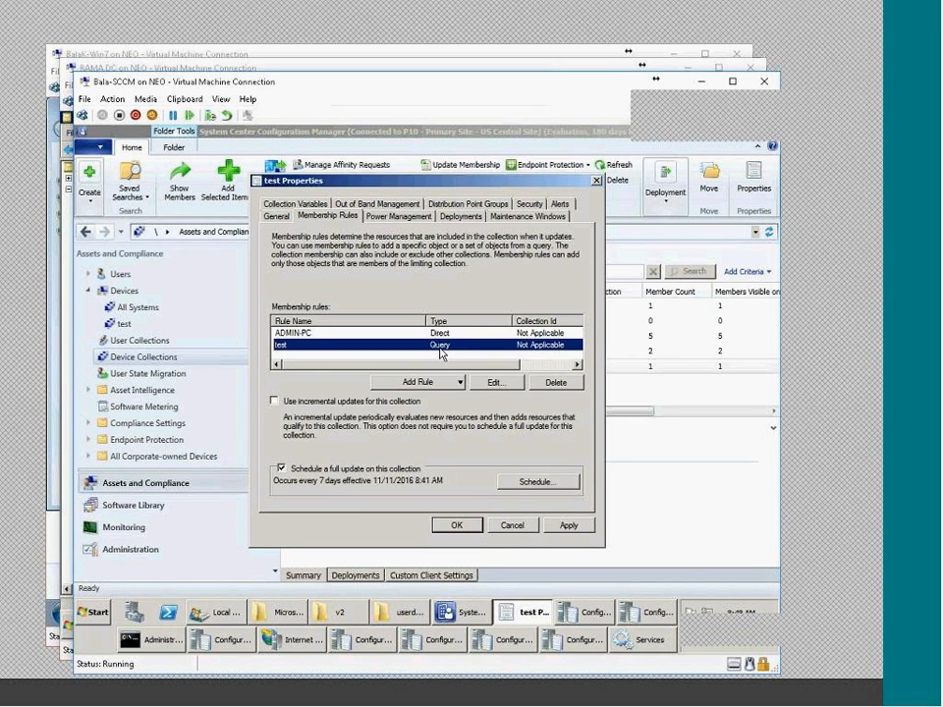
left_click(442, 335)
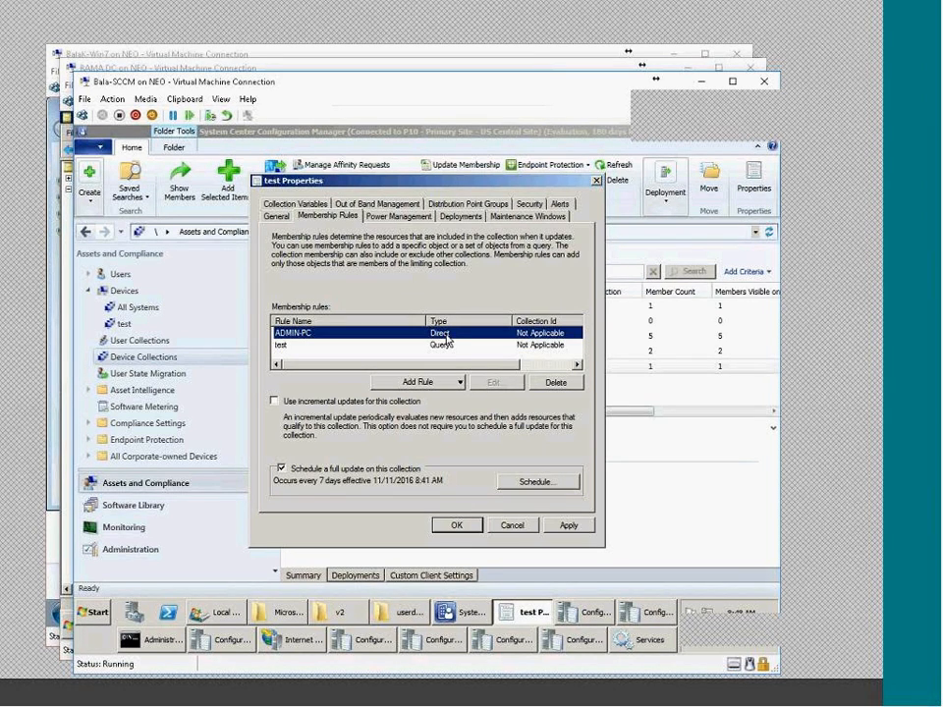
left_click(449, 346)
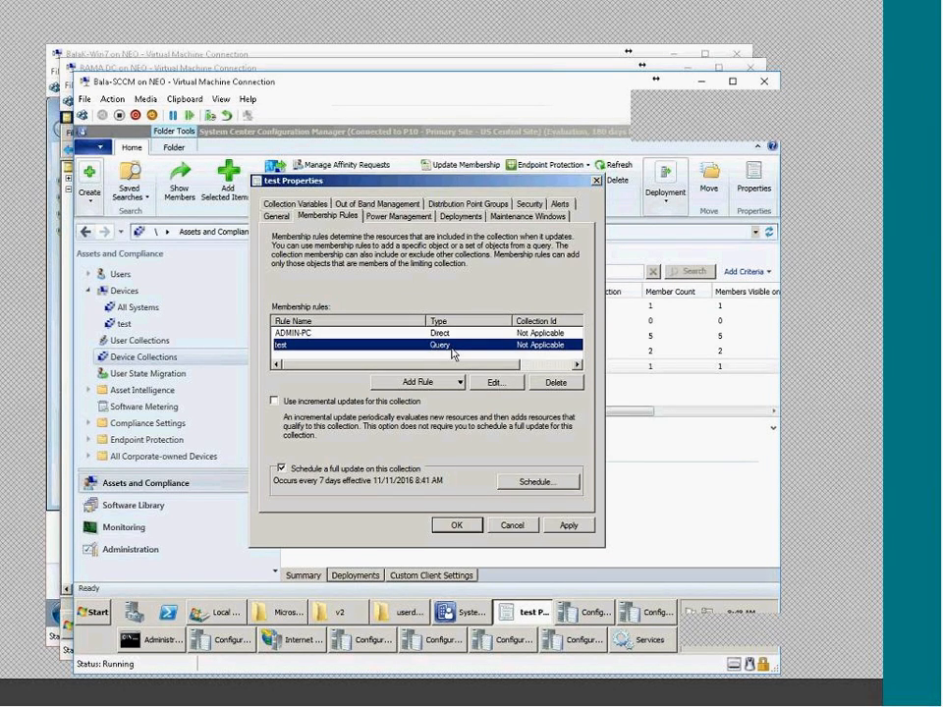
left_click(572, 525)
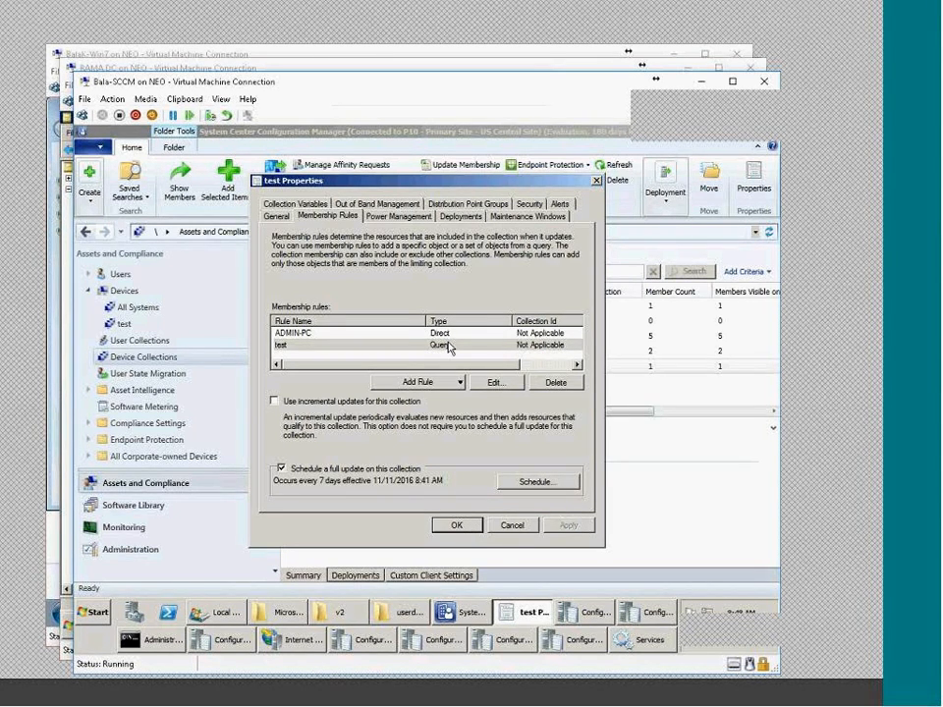
left_click(456, 527)
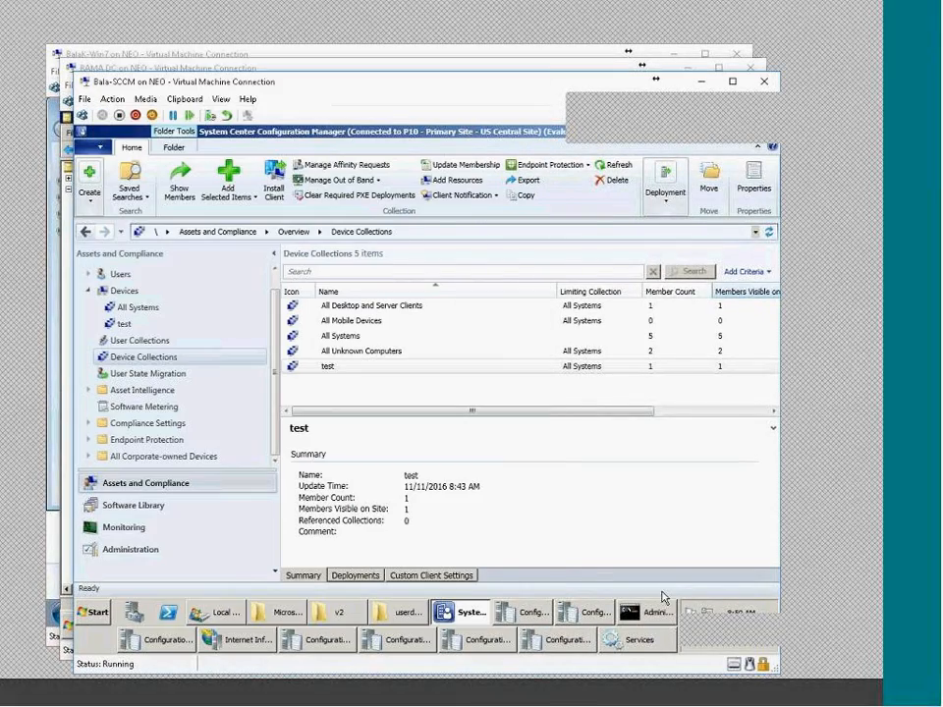
left_click(583, 694)
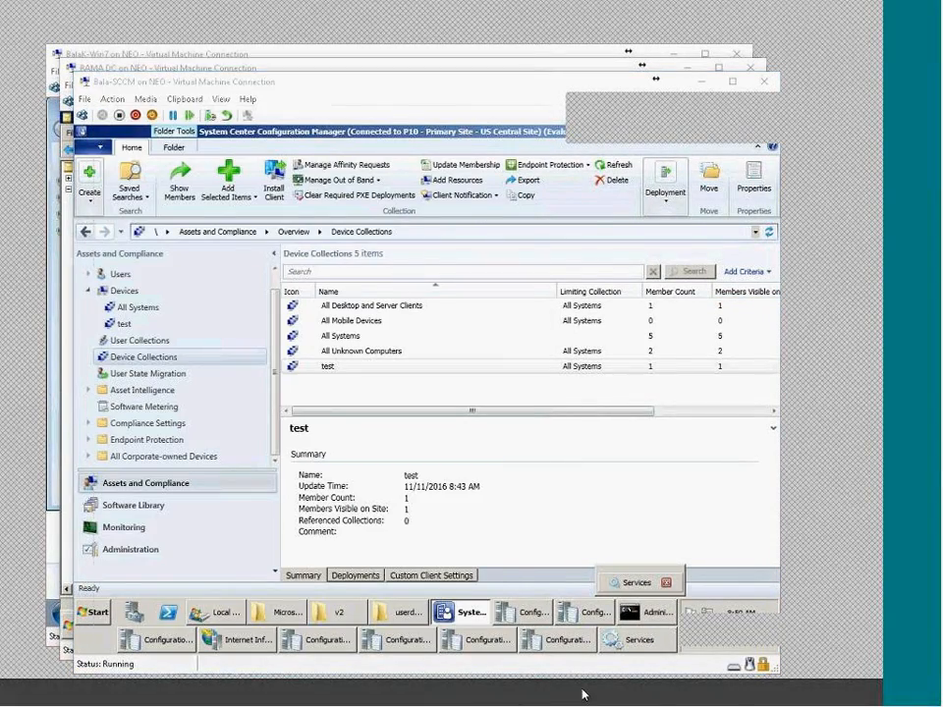
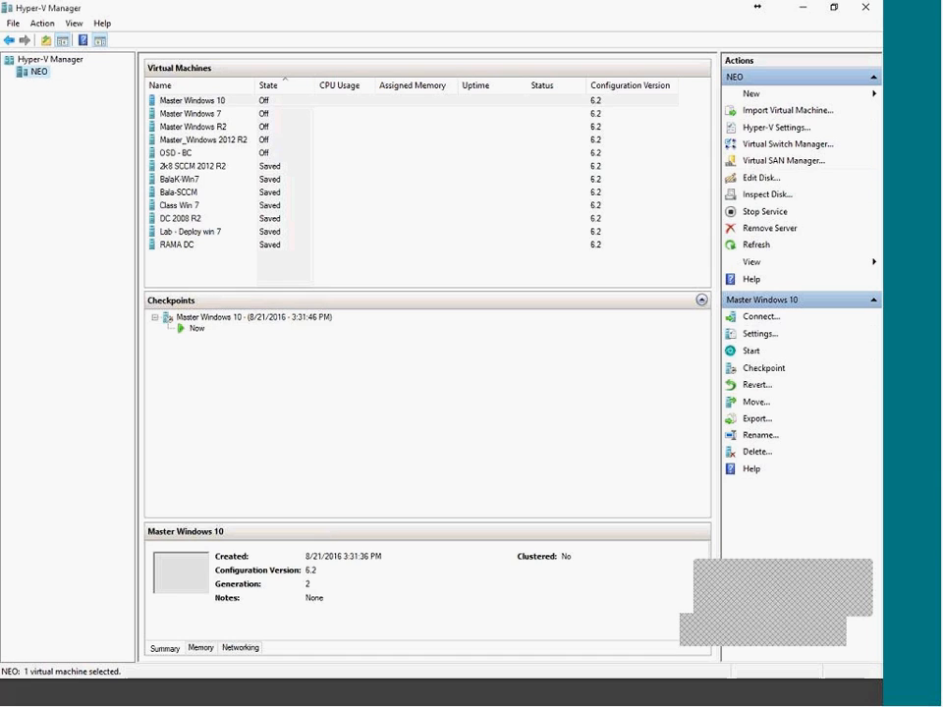
Step: Start the saved virtual machines BalaK-Win7, Bala-SCCM, Class Win 7 and RAMA DC together in Hyper-V Manager
left_click(252, 195)
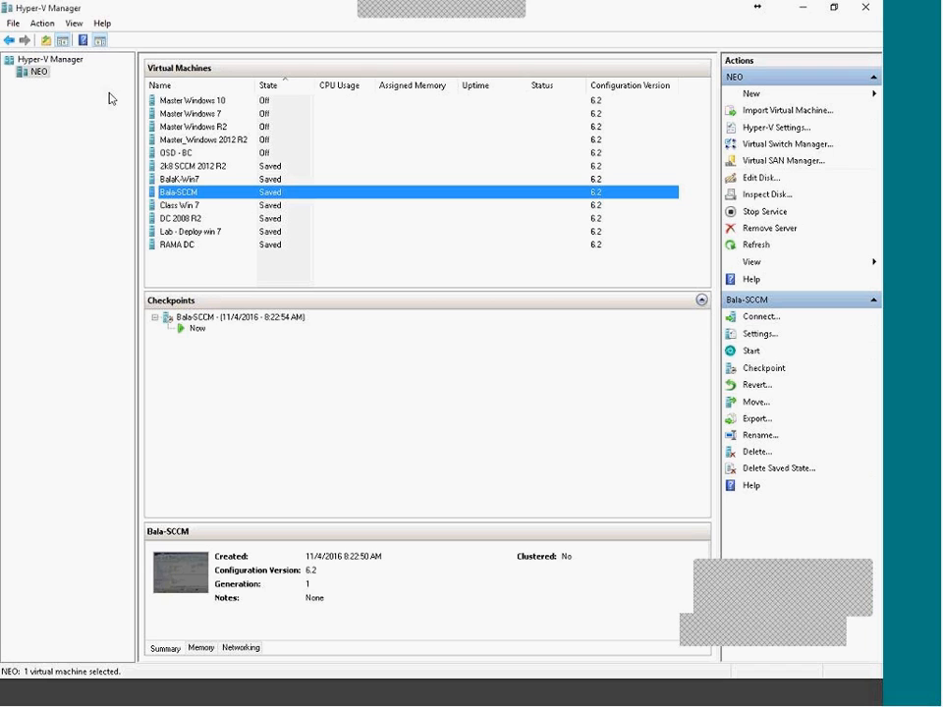
left_click(189, 206, "ctrl")
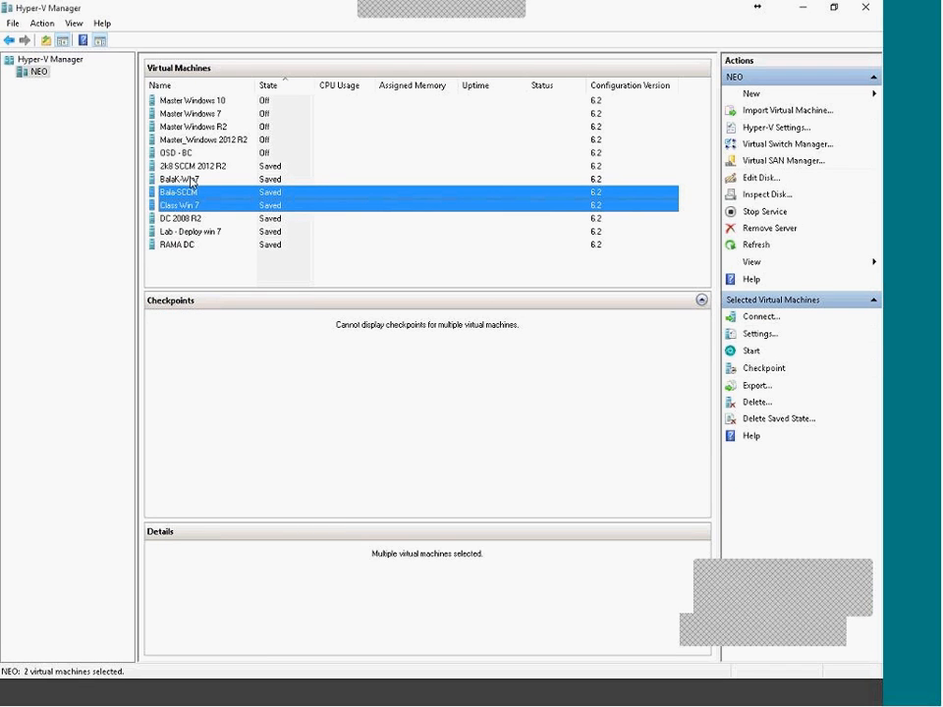
left_click(193, 181, "ctrl")
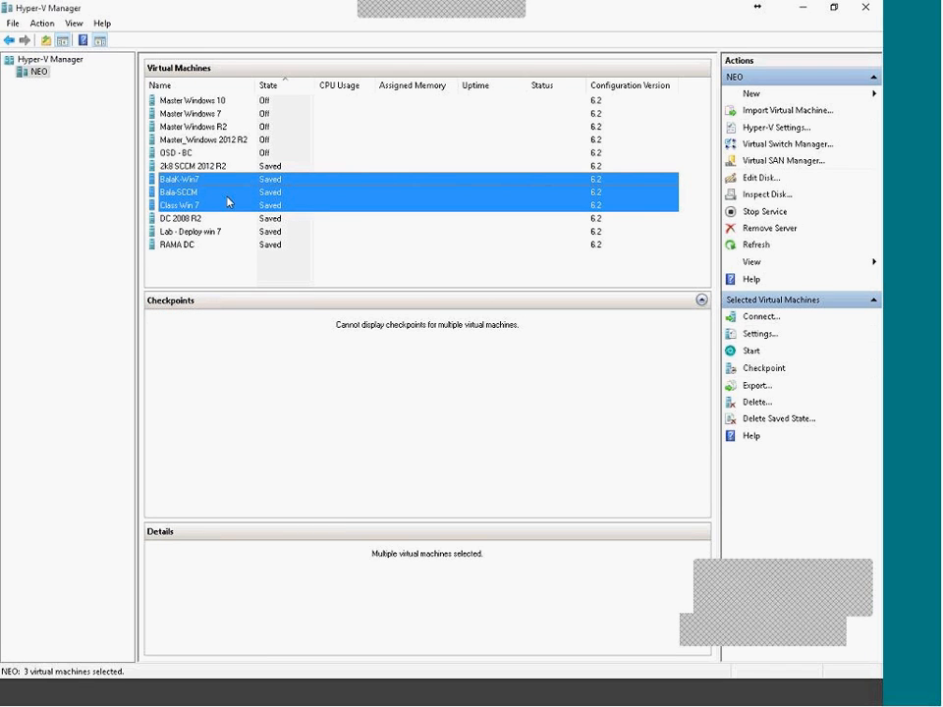
left_click(186, 248, "ctrl")
right_click(186, 250)
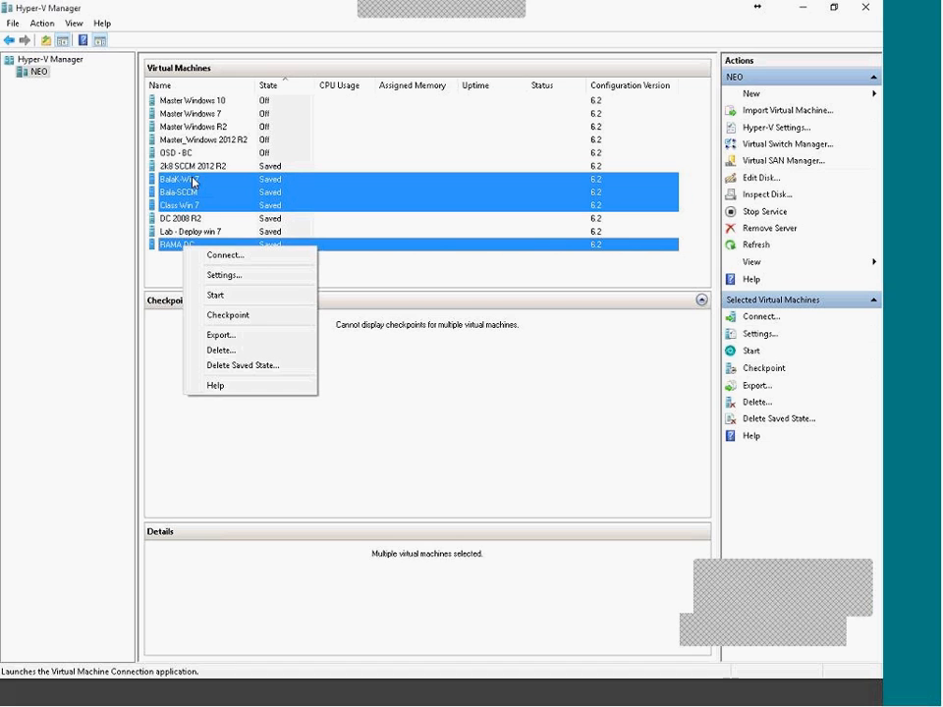
left_click(220, 294)
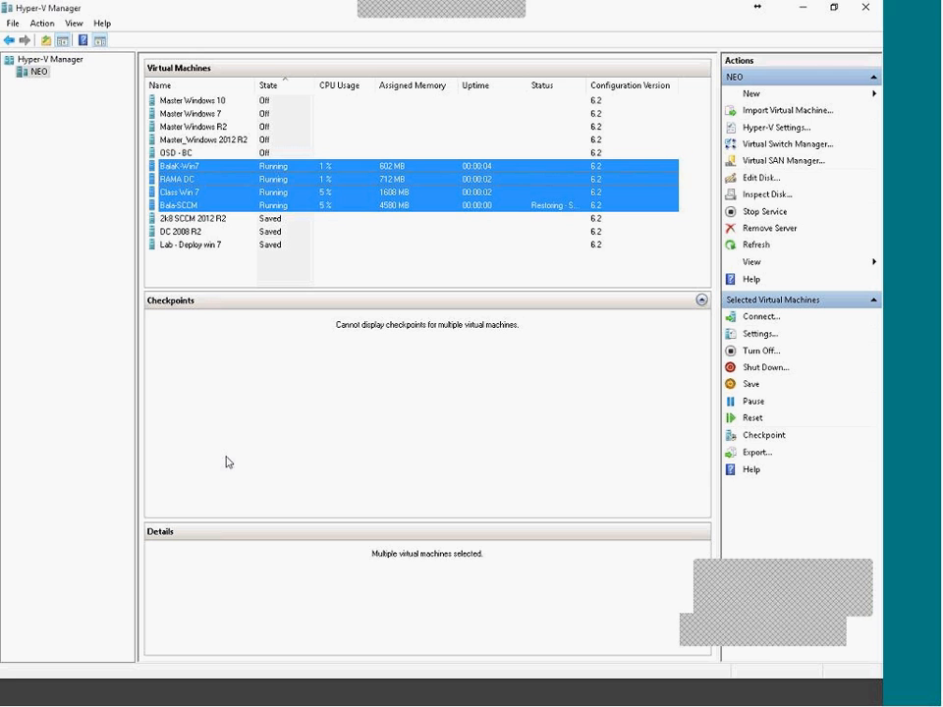
Step: Connect to the Bala-SCCM virtual machine and return to the Hyper-V Manager window
left_click(234, 428)
left_click(213, 206)
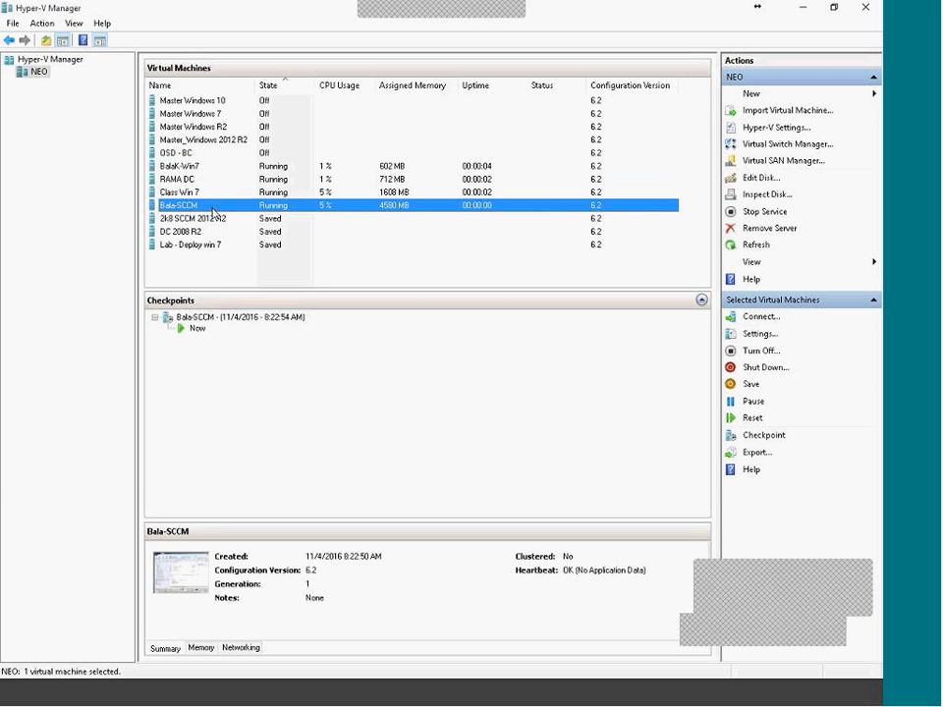
right_click(212, 210)
left_click(234, 218)
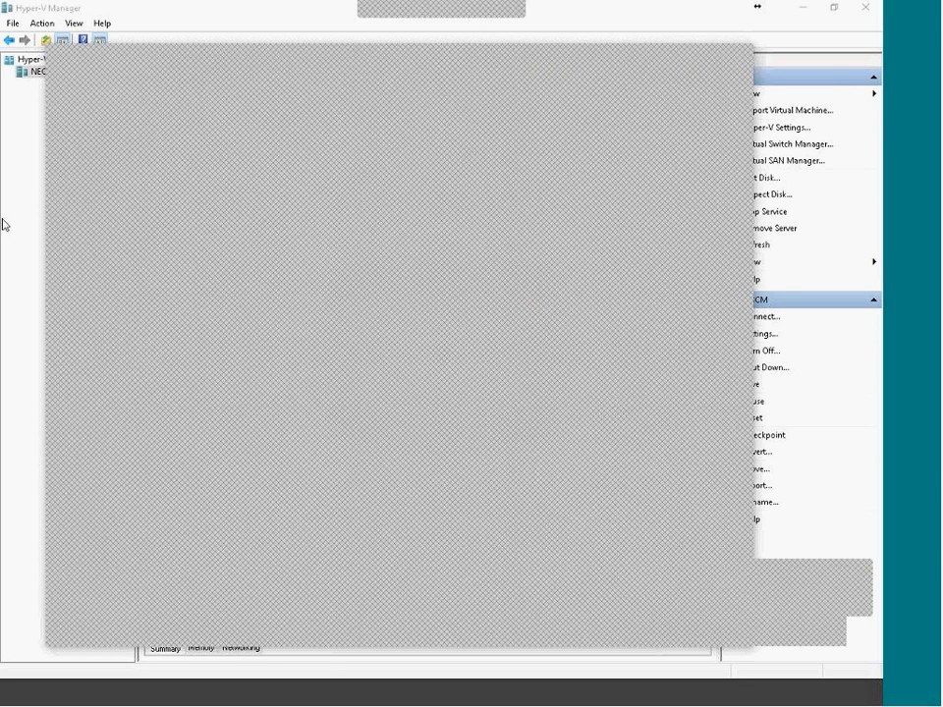
left_click(3, 225)
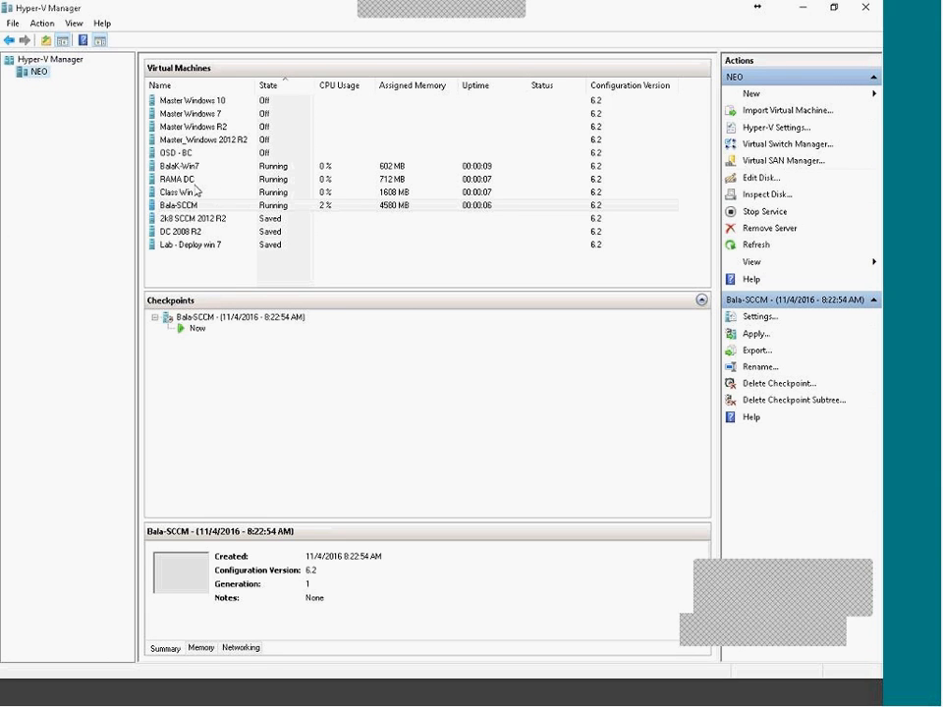
Step: Save the state of the running Class Win 7 virtual machine
left_click(205, 193)
right_click(204, 196)
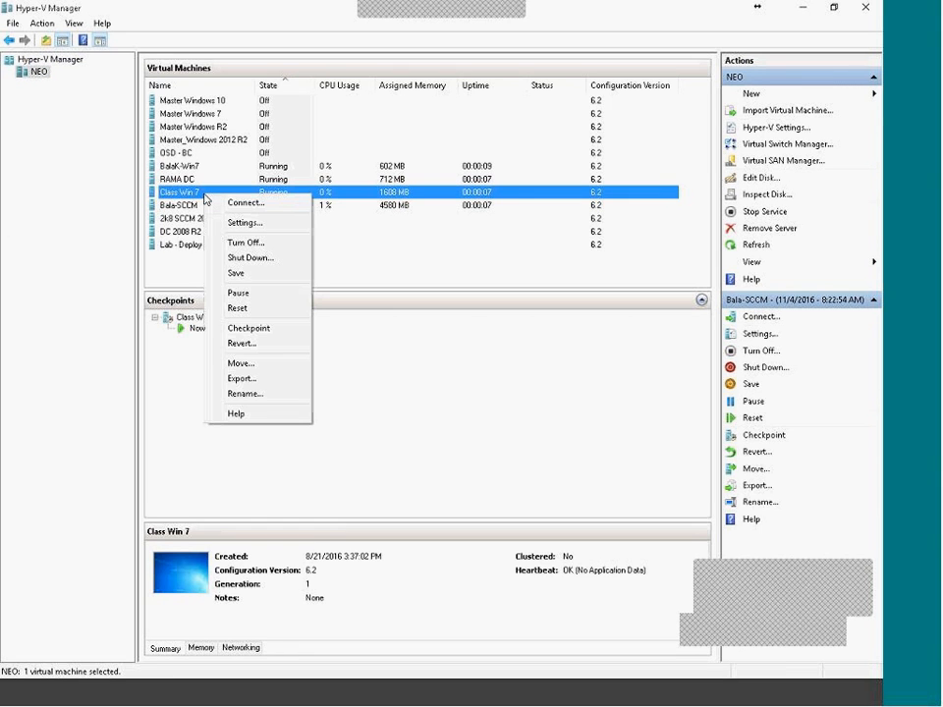
left_click(234, 273)
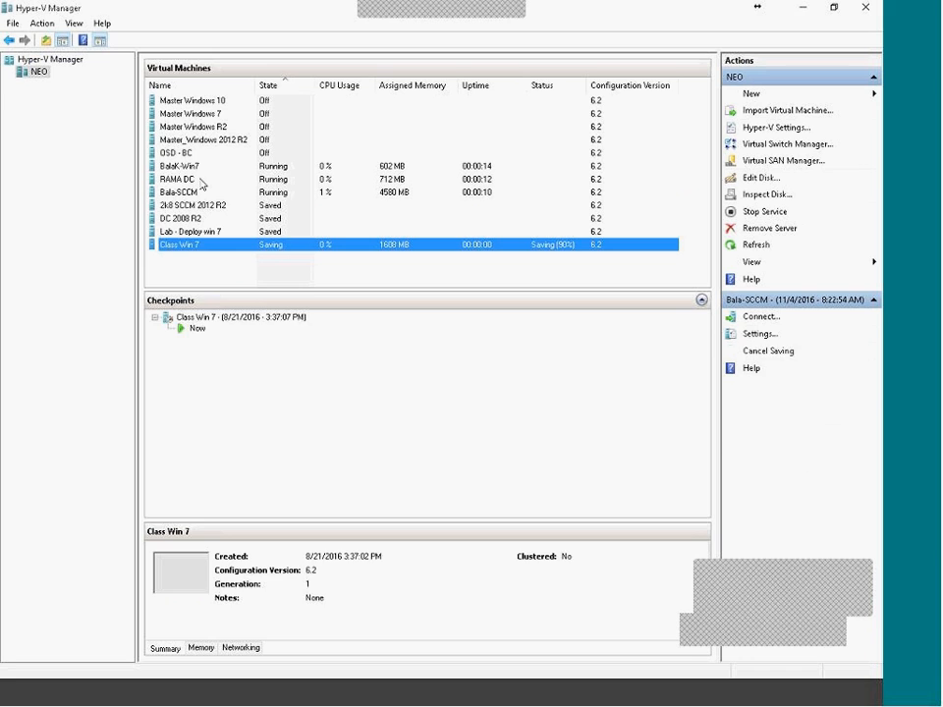
Step: Connect to the RAMA DC and BalaK-Win7 virtual machines, returning to Hyper-V Manager after each connection
left_click(194, 187)
right_click(195, 187)
left_click(206, 183)
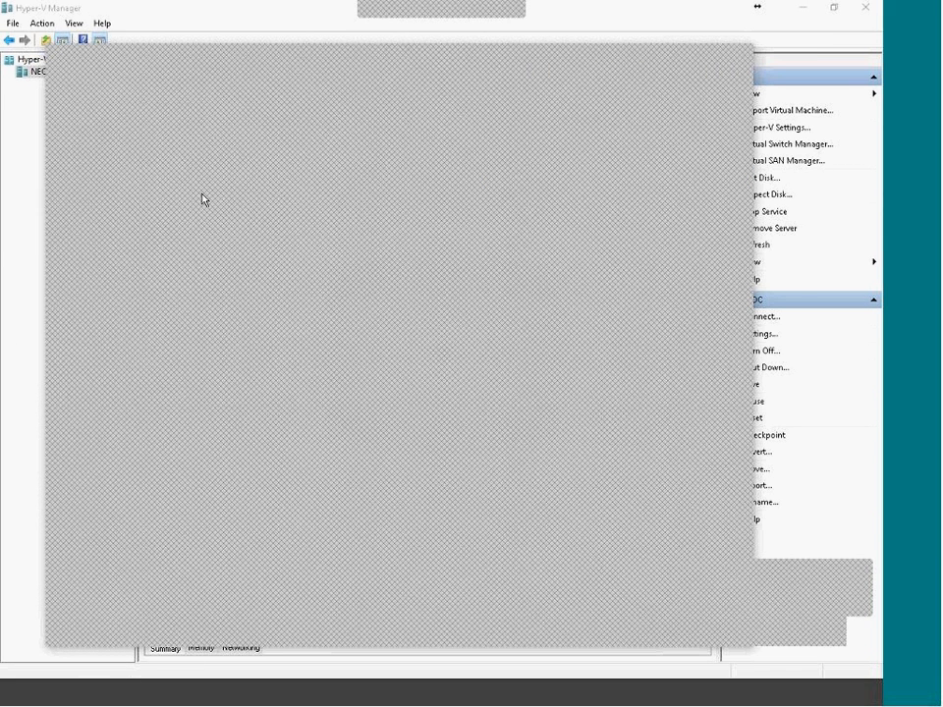
left_click(17, 237)
left_click(201, 169)
right_click(201, 172)
left_click(220, 180)
left_click(13, 281)
Step: View the BalaK-Win7 and RAMA DC connections and bring the Bala-SCCM connection to the front
left_click(42, 22)
mouse_move(75, 24)
left_click(394, 6)
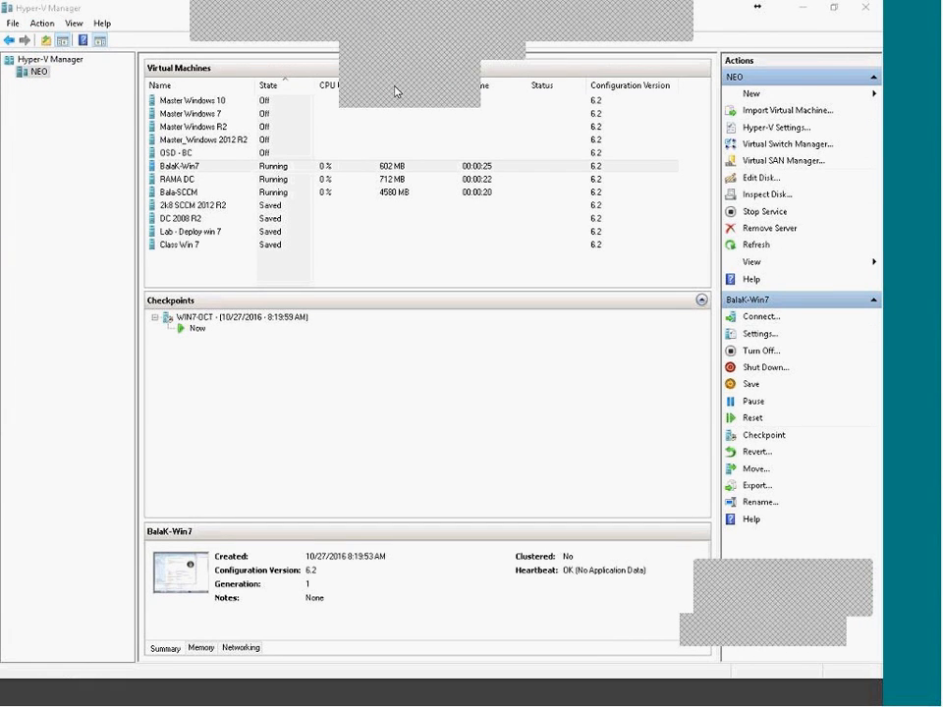
mouse_move(403, 81)
left_click(375, 26)
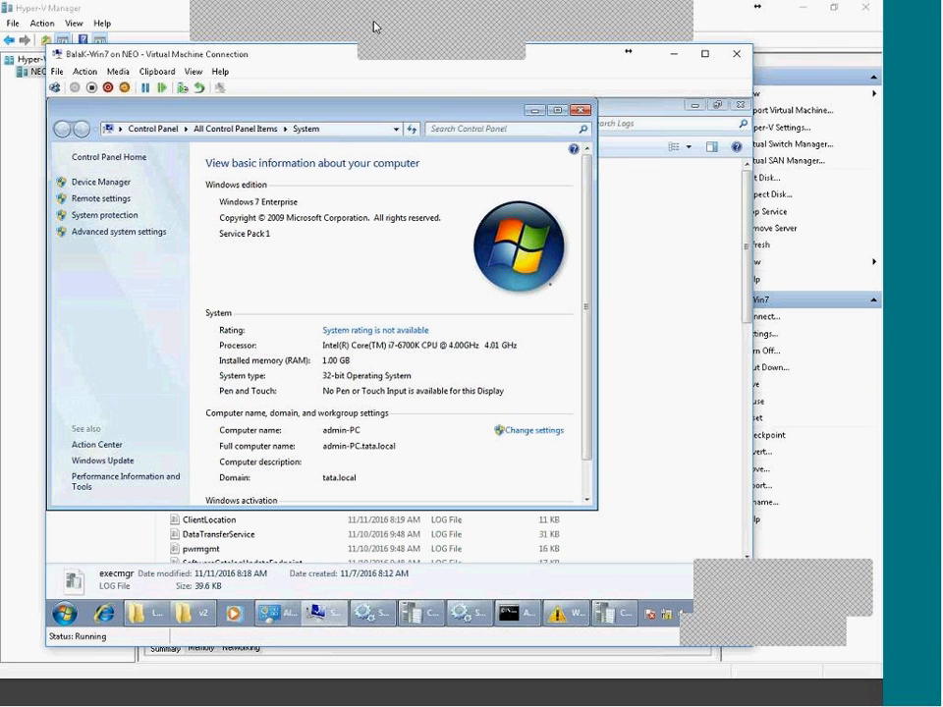
left_click(374, 27)
mouse_move(414, 85)
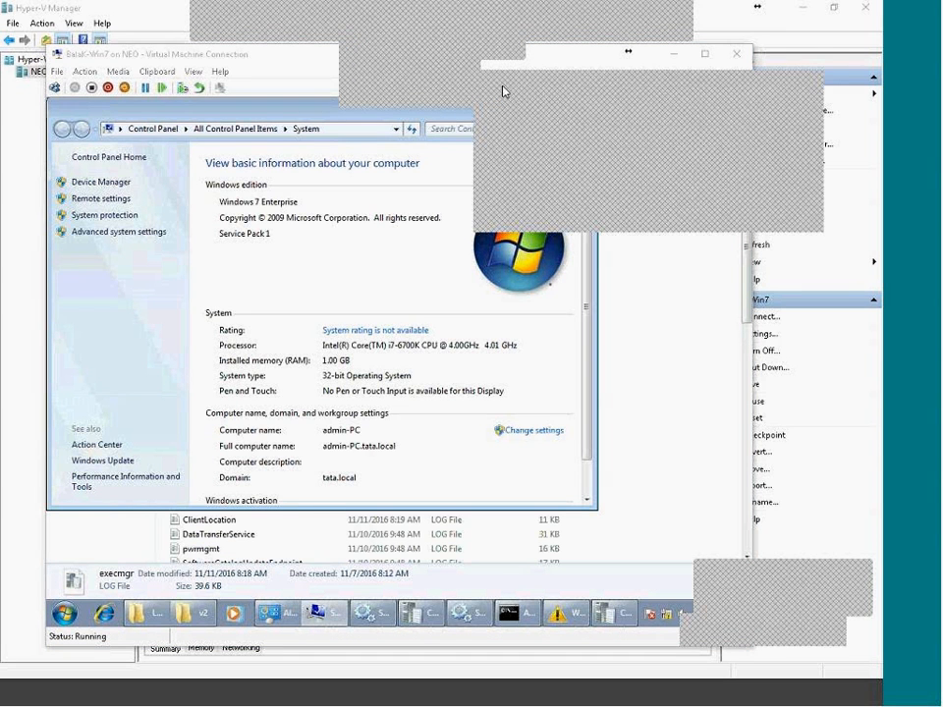
left_click(532, 176)
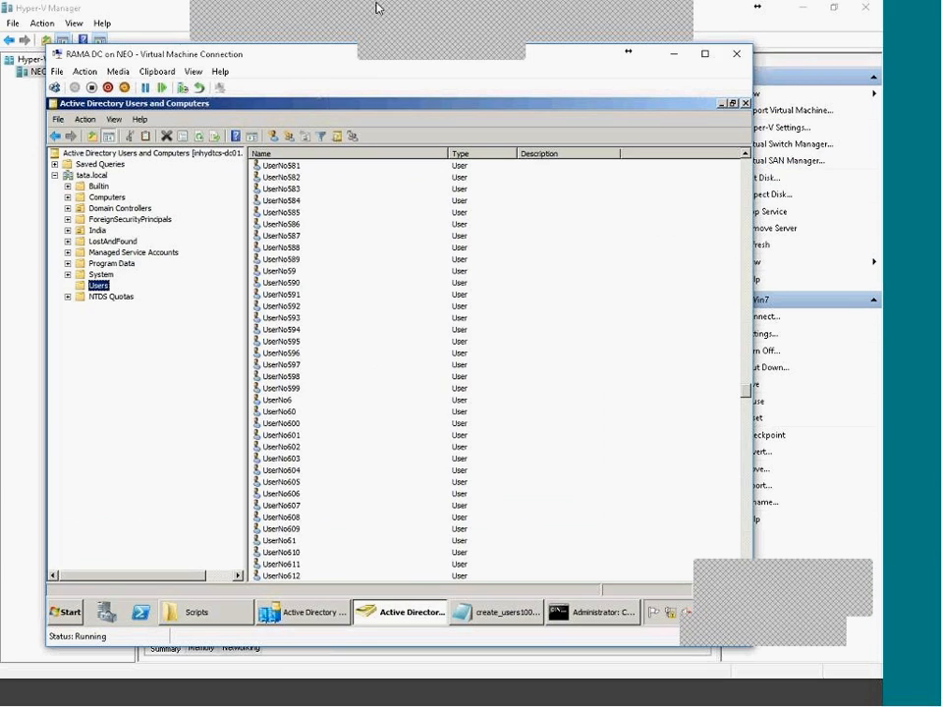
left_click(376, 14)
mouse_move(407, 80)
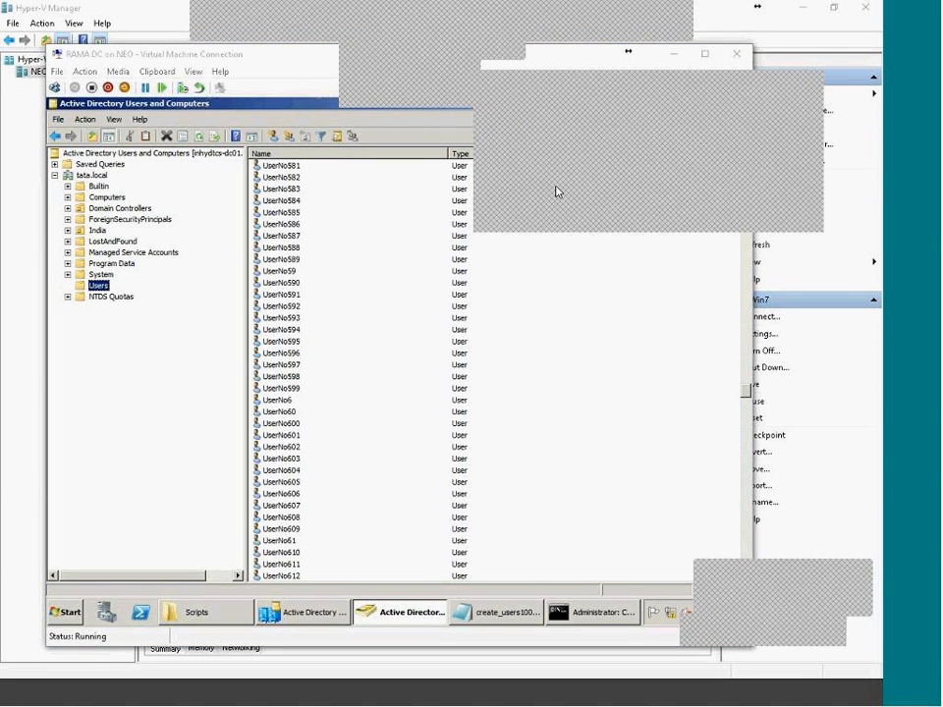
left_click(556, 192)
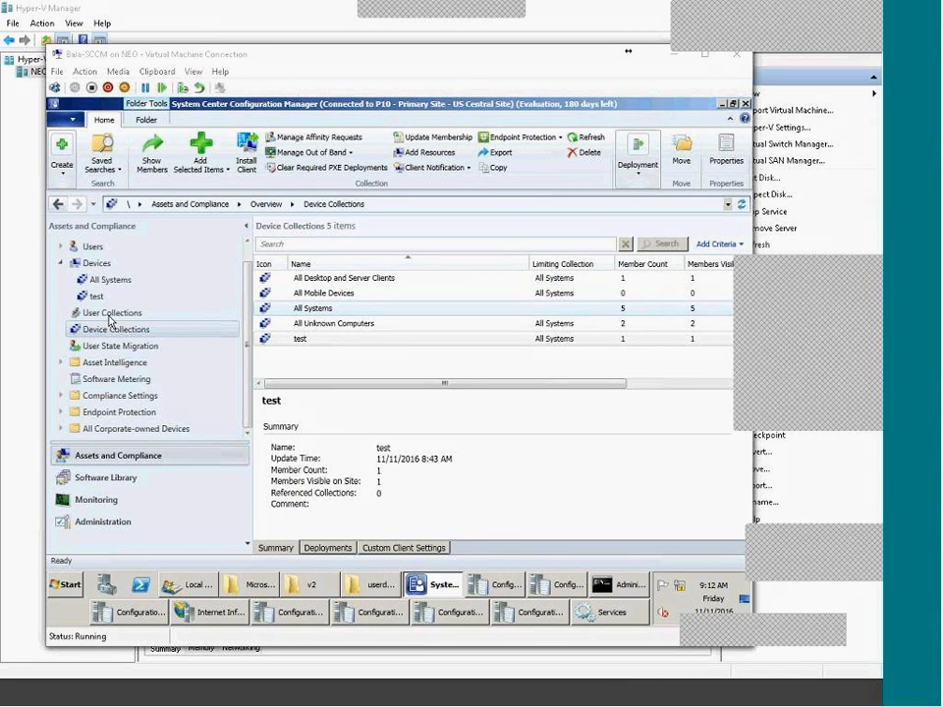
Step: Collapse the Devices node, look at the user collections and go back to the device collections
left_click(62, 265)
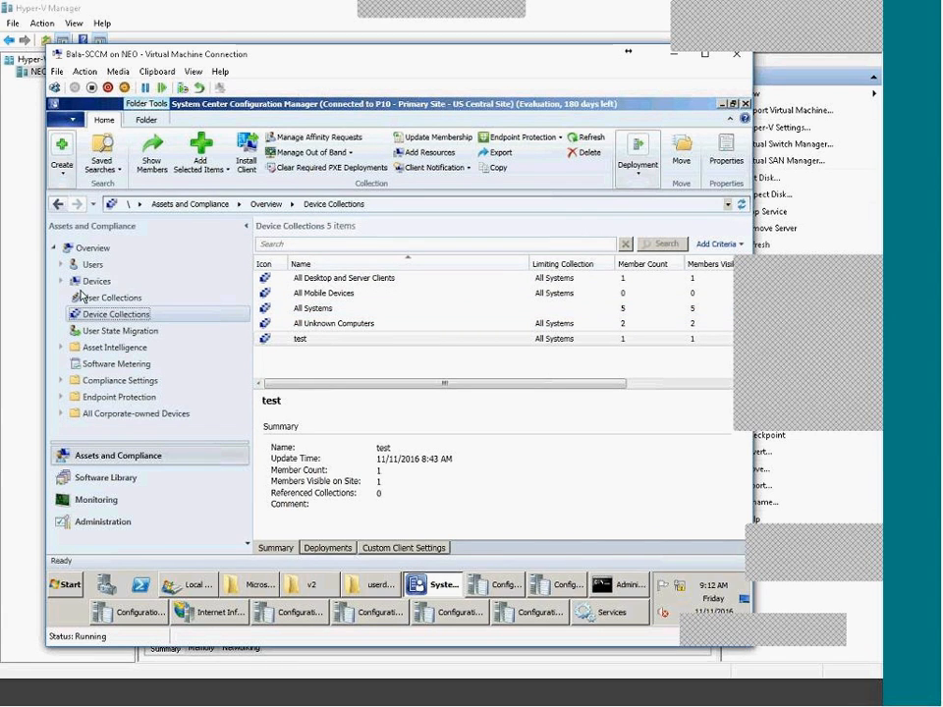
left_click(98, 299)
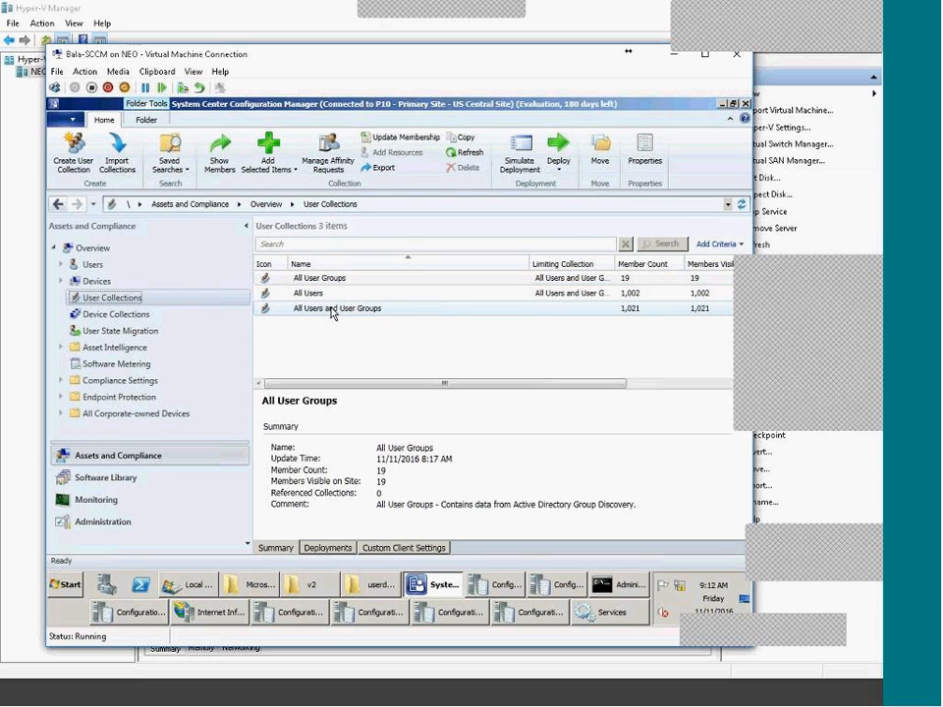
left_click(134, 315)
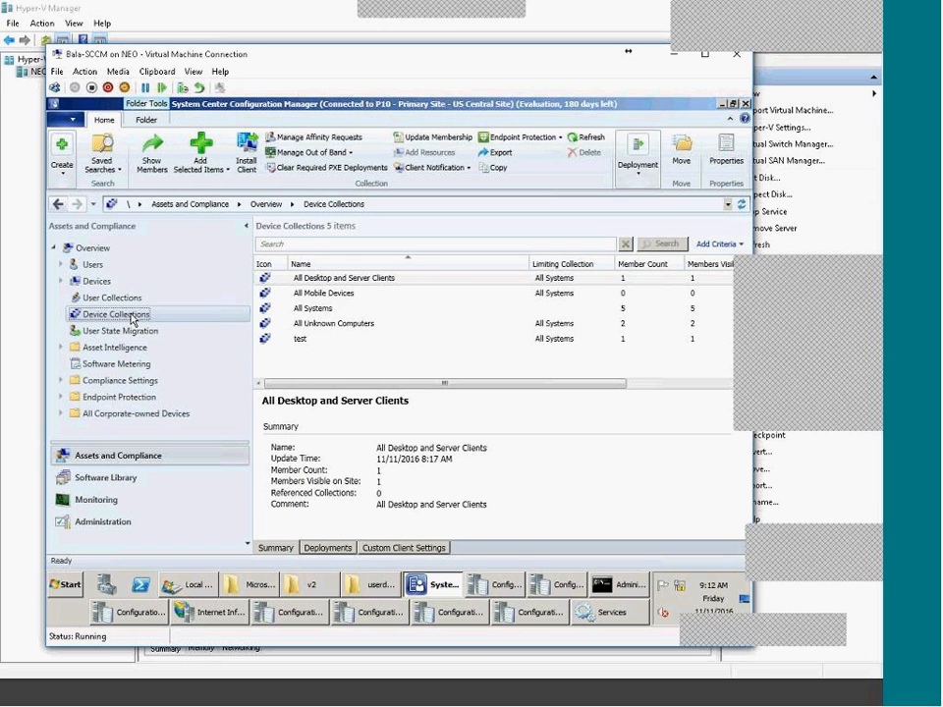
Step: Start a new device collection named test 2 with All Systems as its limiting collection, and proceed to its membership rules
right_click(132, 316)
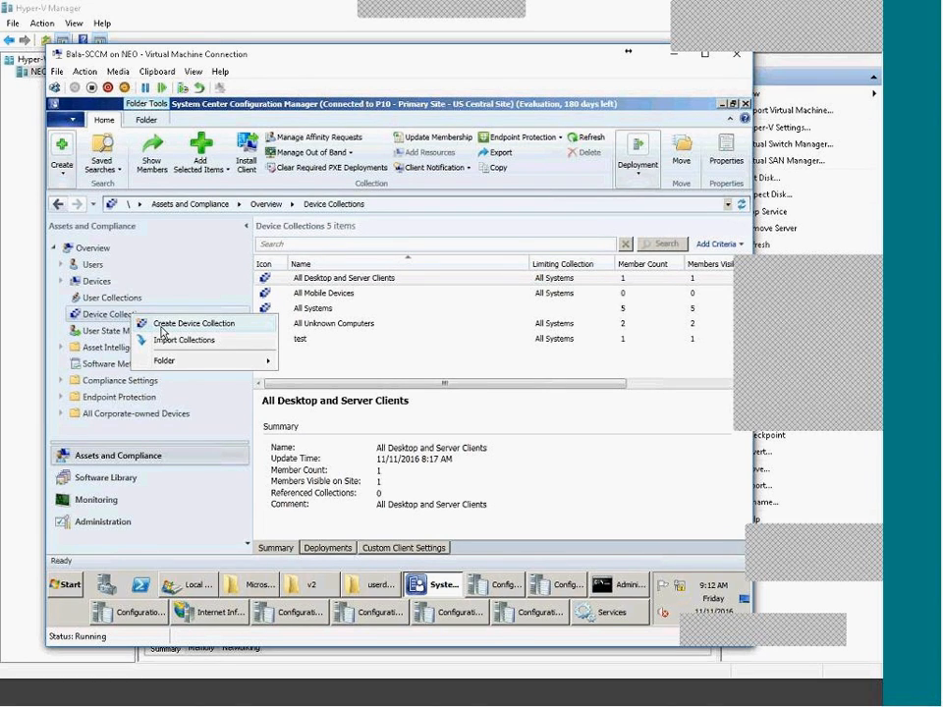
left_click(122, 316)
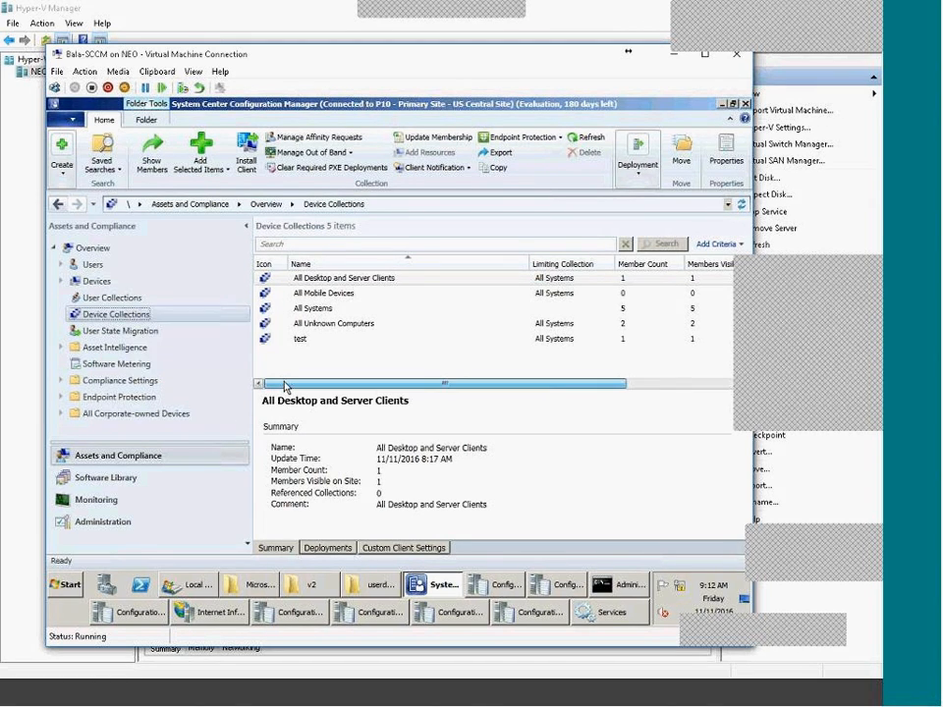
right_click(122, 315)
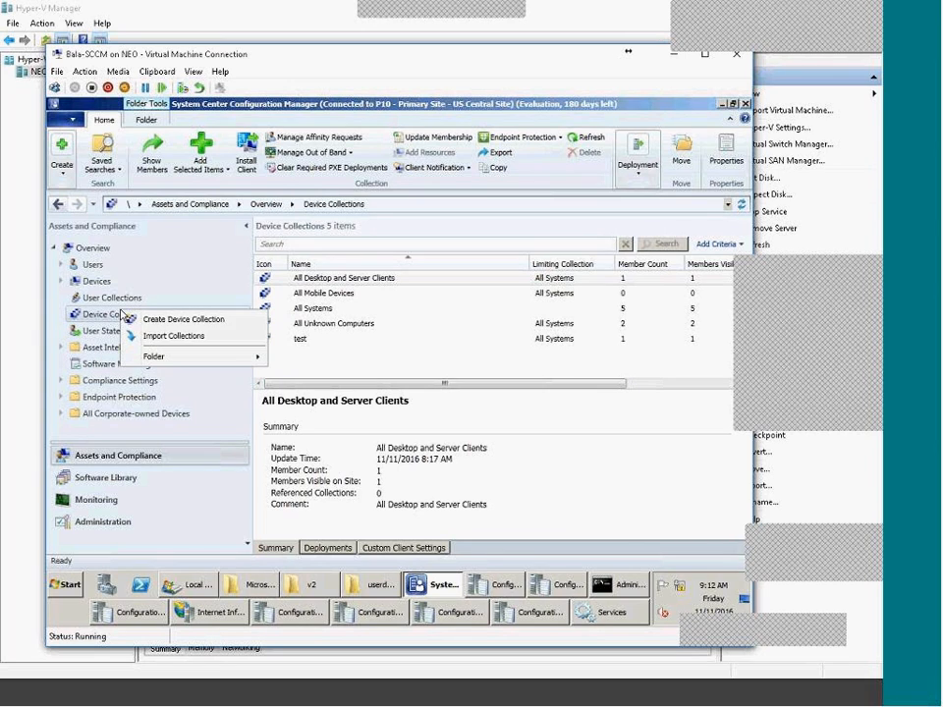
left_click(173, 324)
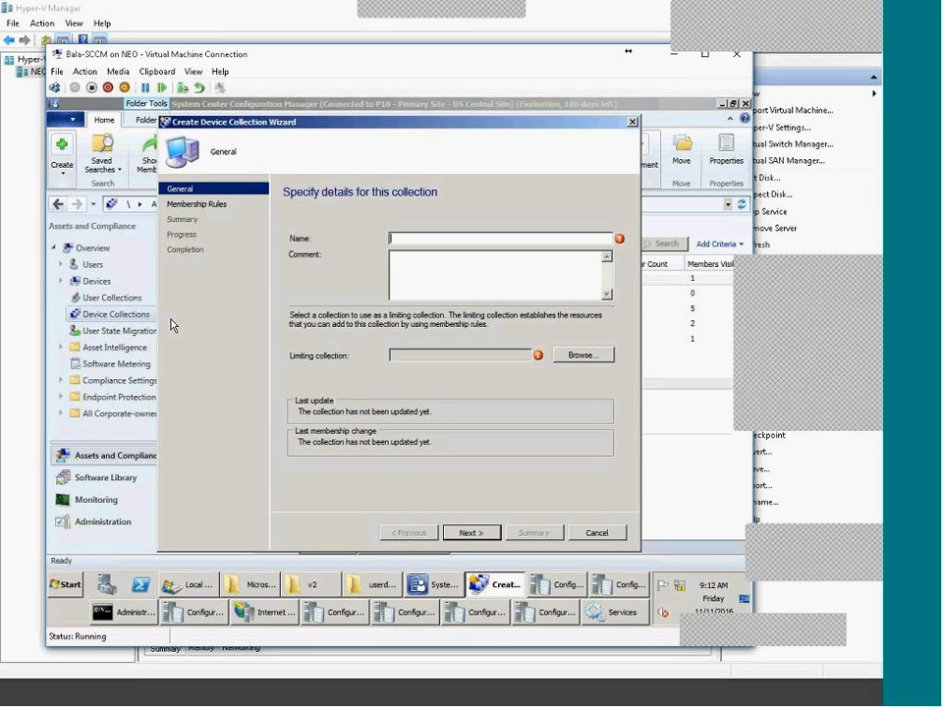
type("test 2")
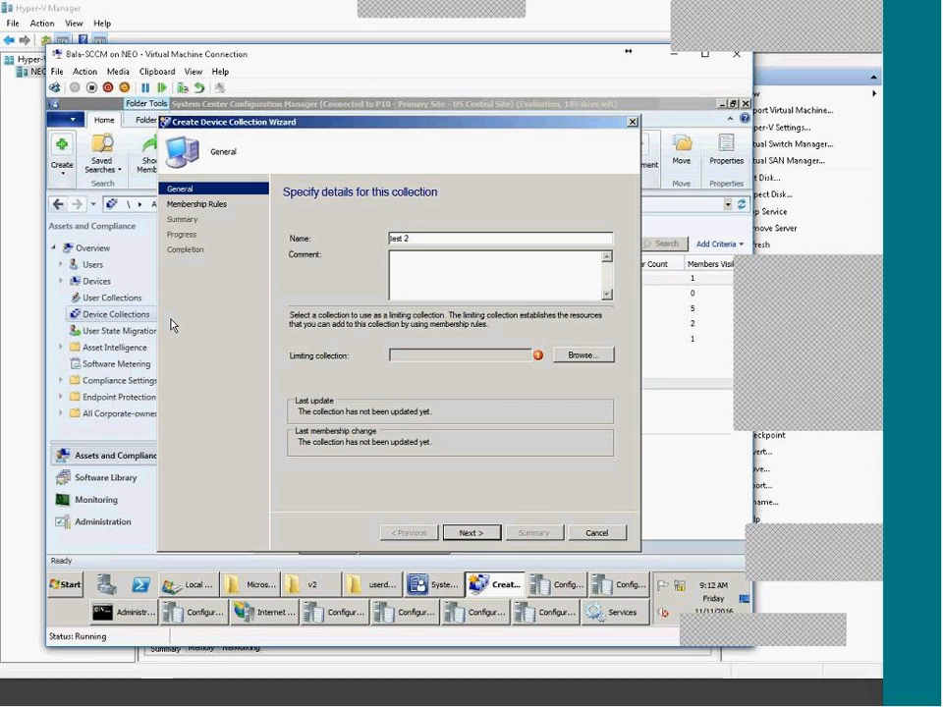
left_click(577, 356)
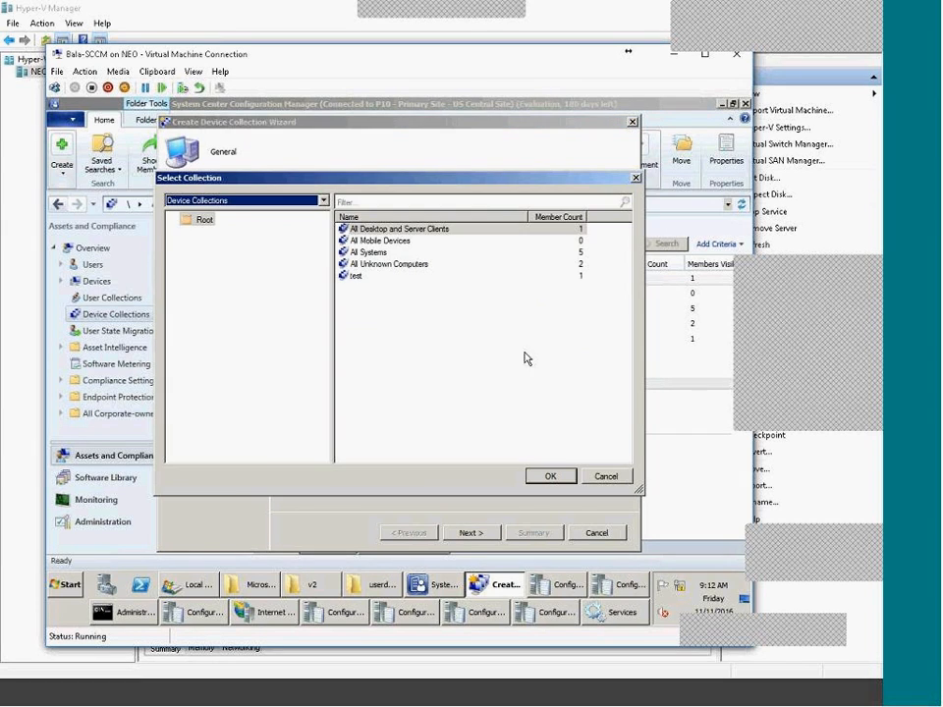
left_click(370, 254)
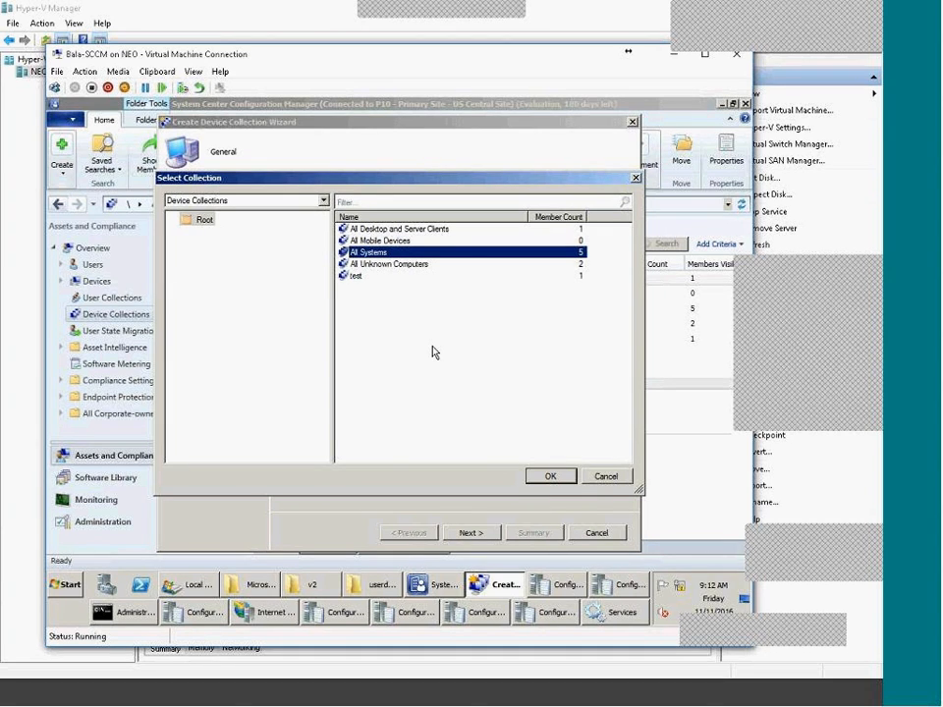
left_click(550, 476)
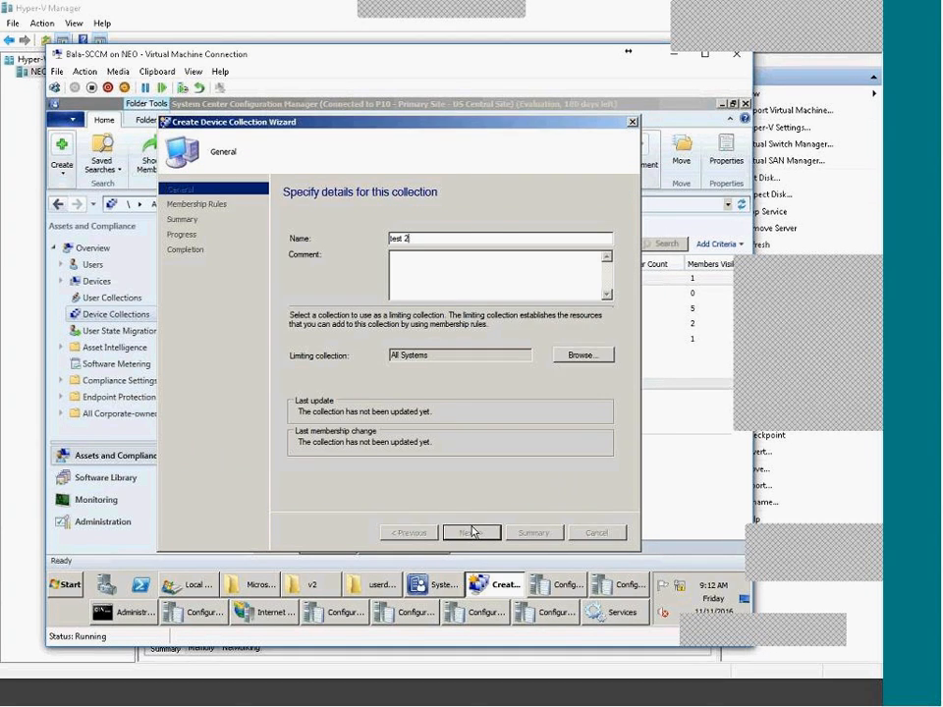
left_click(475, 532)
Step: Start a direct membership rule for test 2 with System Resource as the resource class
left_click(474, 382)
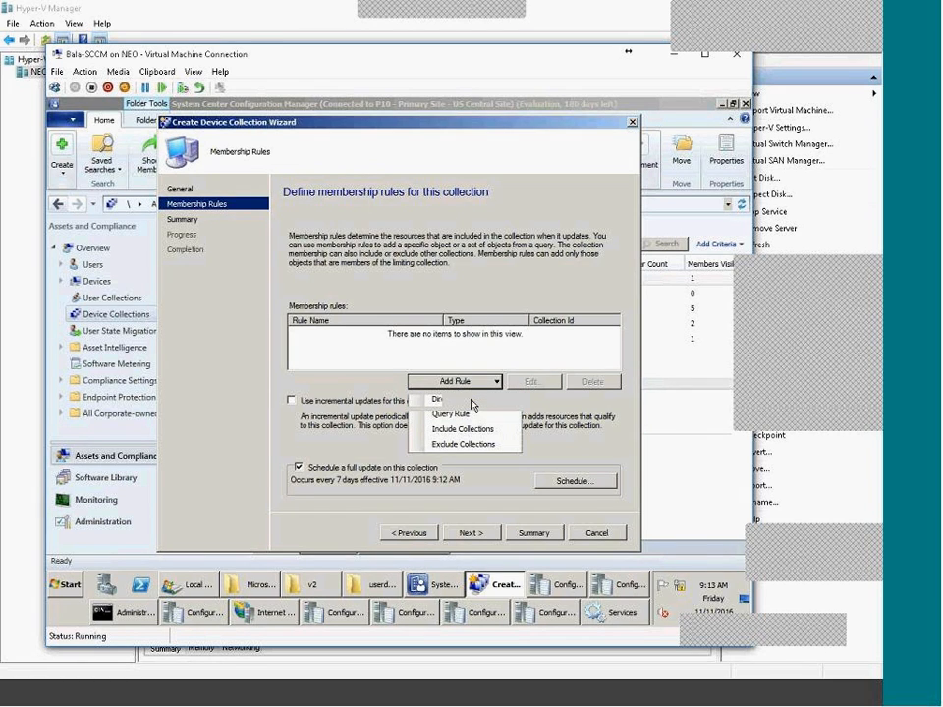
left_click(470, 401)
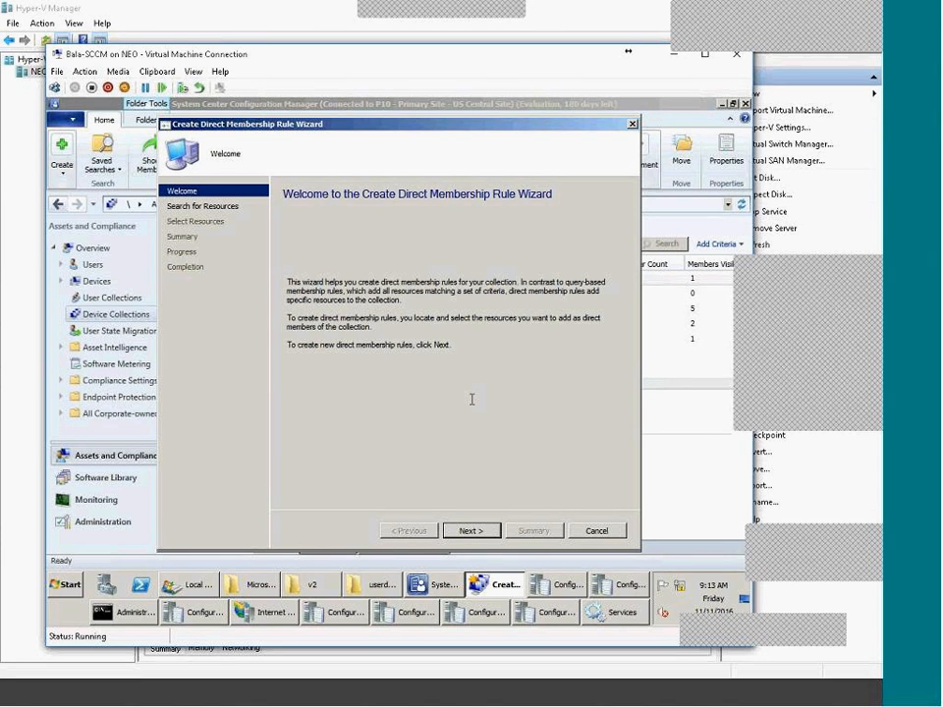
left_click(477, 537)
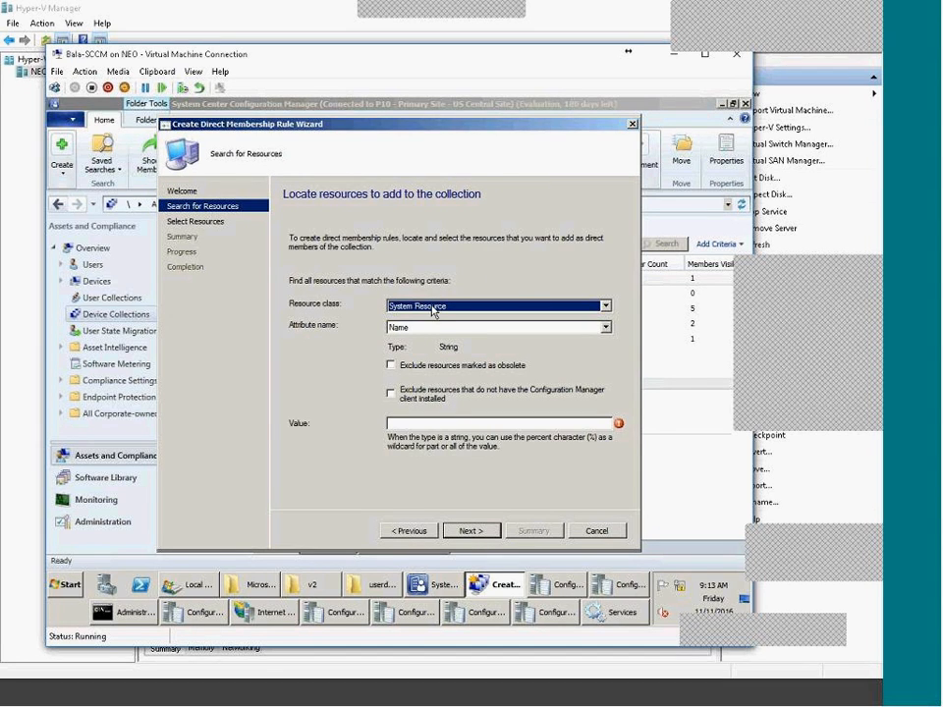
left_click(606, 308)
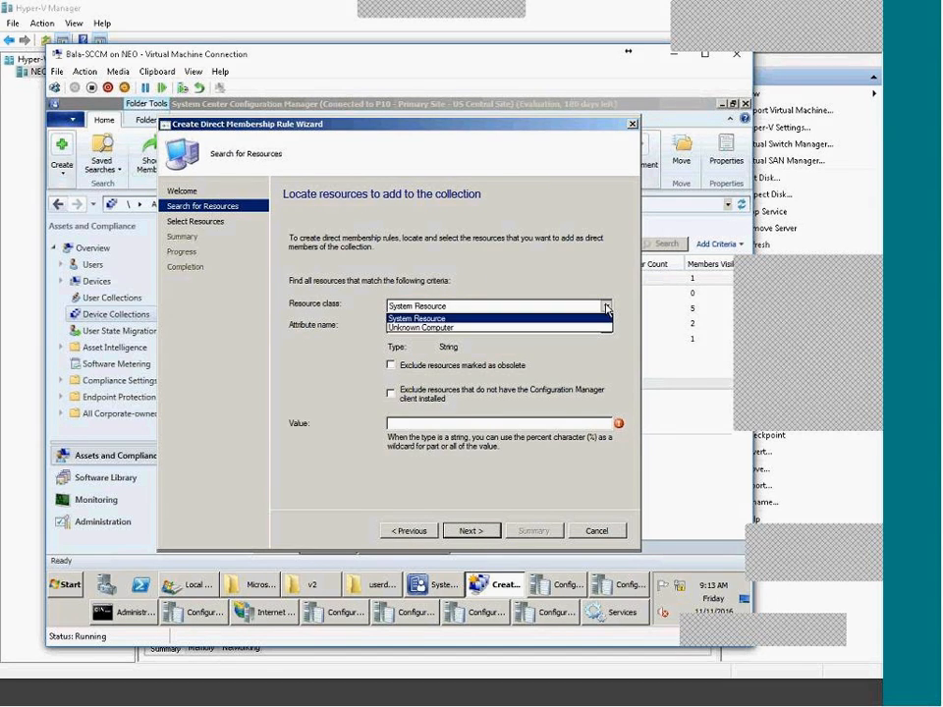
left_click(511, 318)
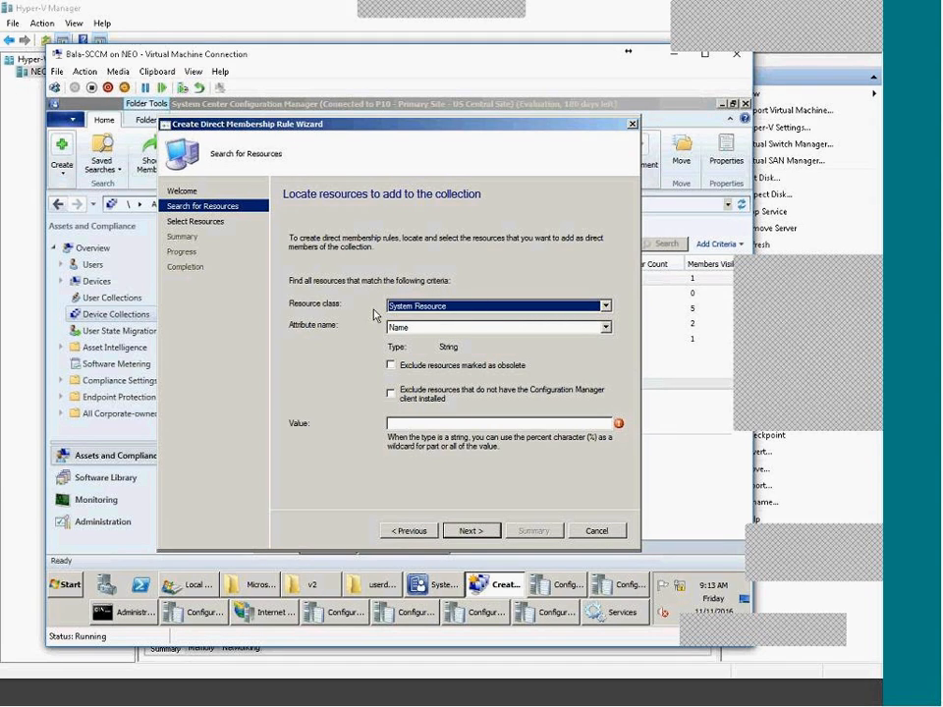
Step: Search for resources to add by the IP Addresses attribute with the wildcard value %
left_click(608, 332)
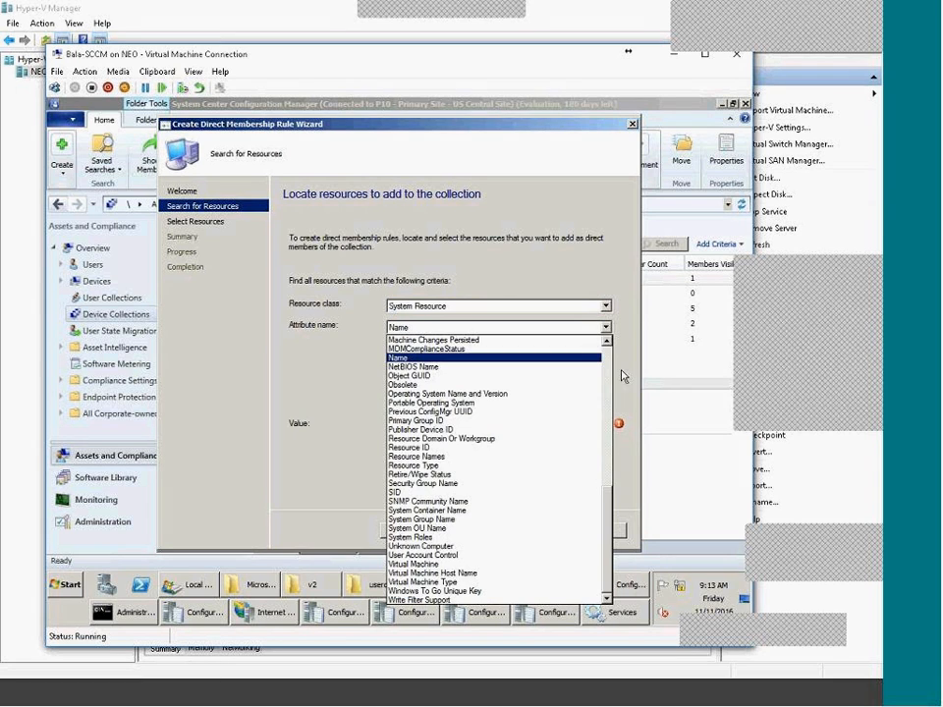
scroll(604, 455, "up", 8)
left_click_drag(604, 455, 606, 528)
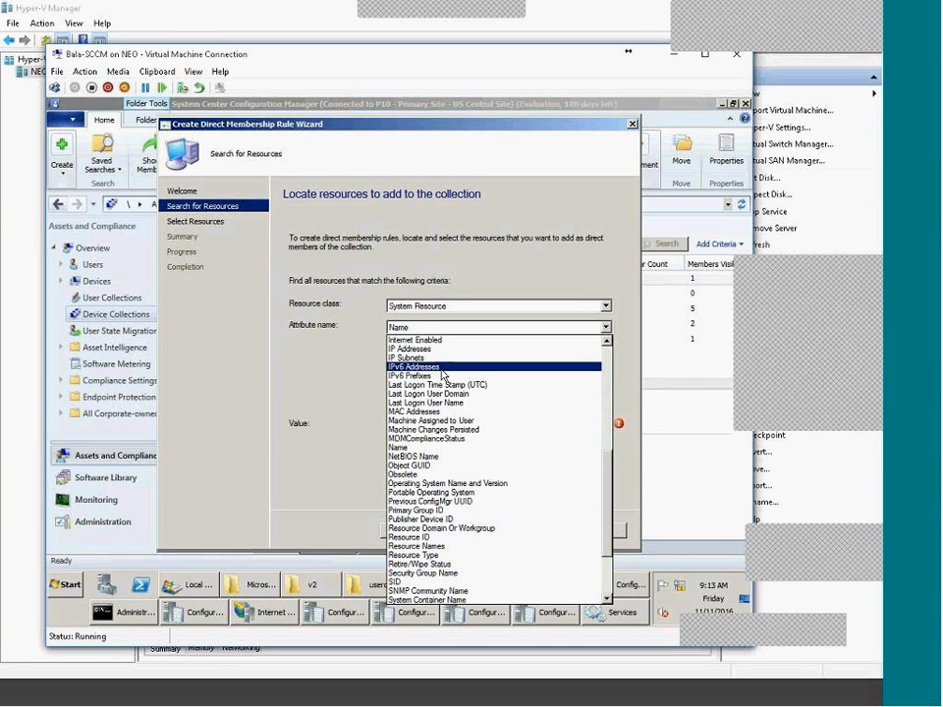
left_click(412, 349)
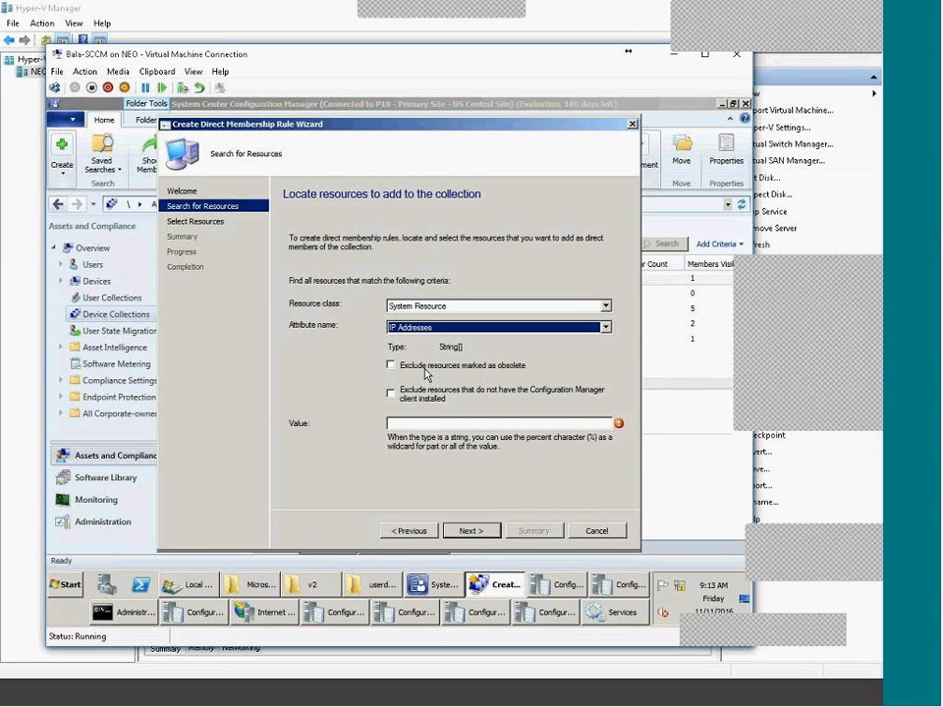
left_click(430, 423)
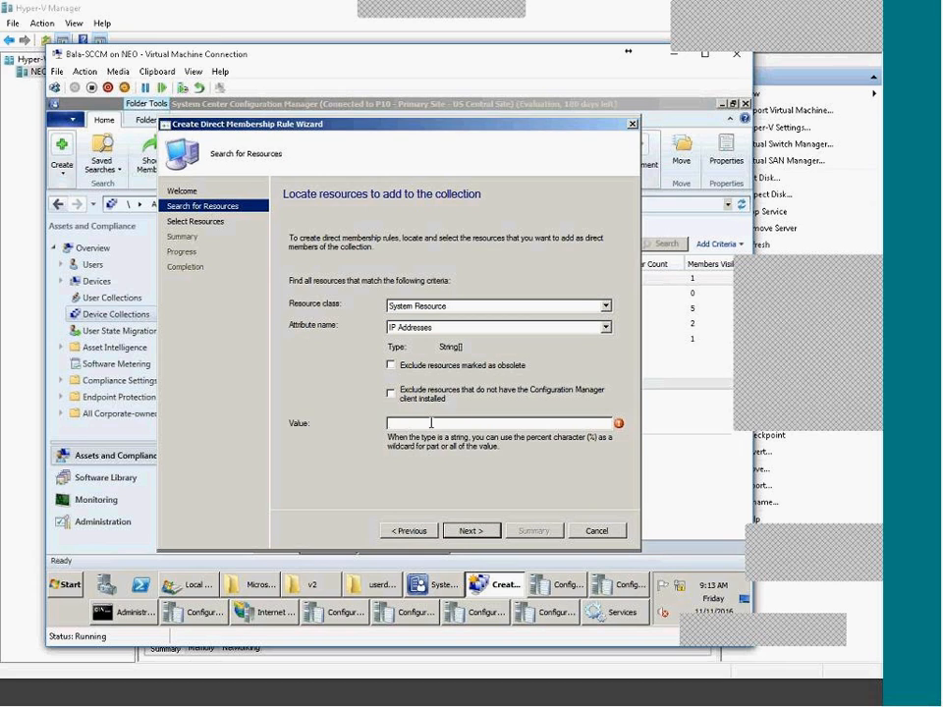
type("%")
left_click(472, 530)
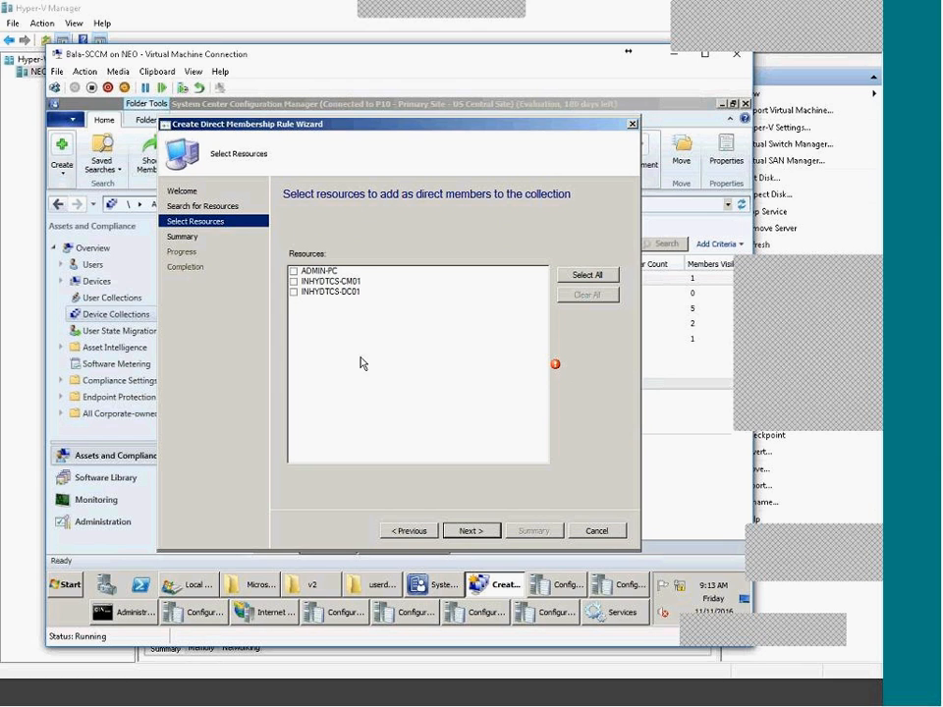
Step: Add ADMIN-PC, INHYDTCS-CM01 and INHYDTCS-DC01 as direct members and complete the direct rule wizard
left_click(293, 272)
left_click(292, 282)
left_click(293, 292)
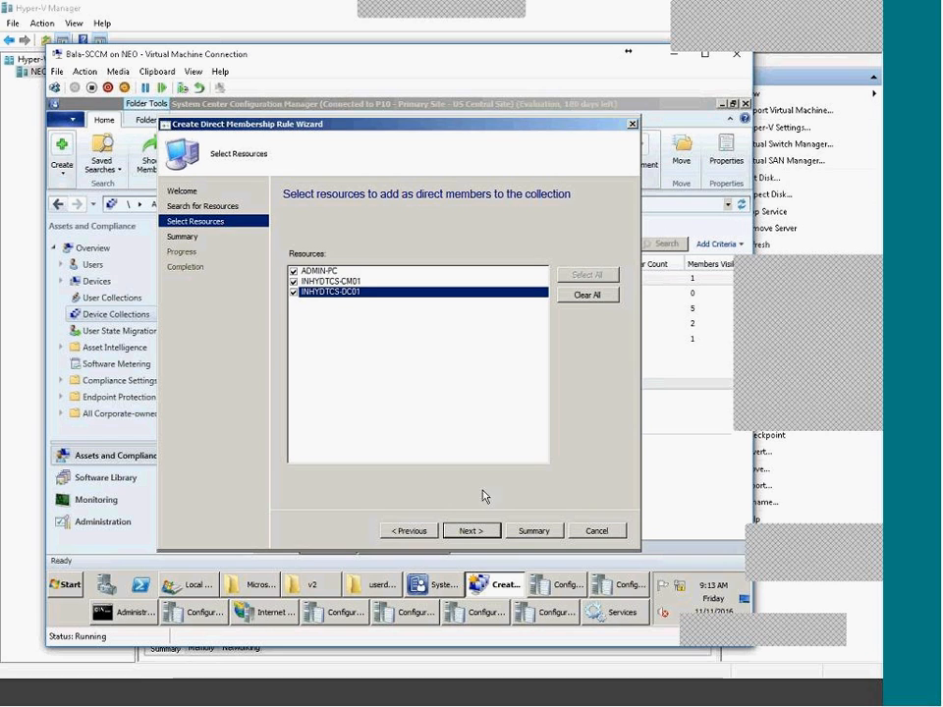
left_click(470, 530)
left_click(470, 531)
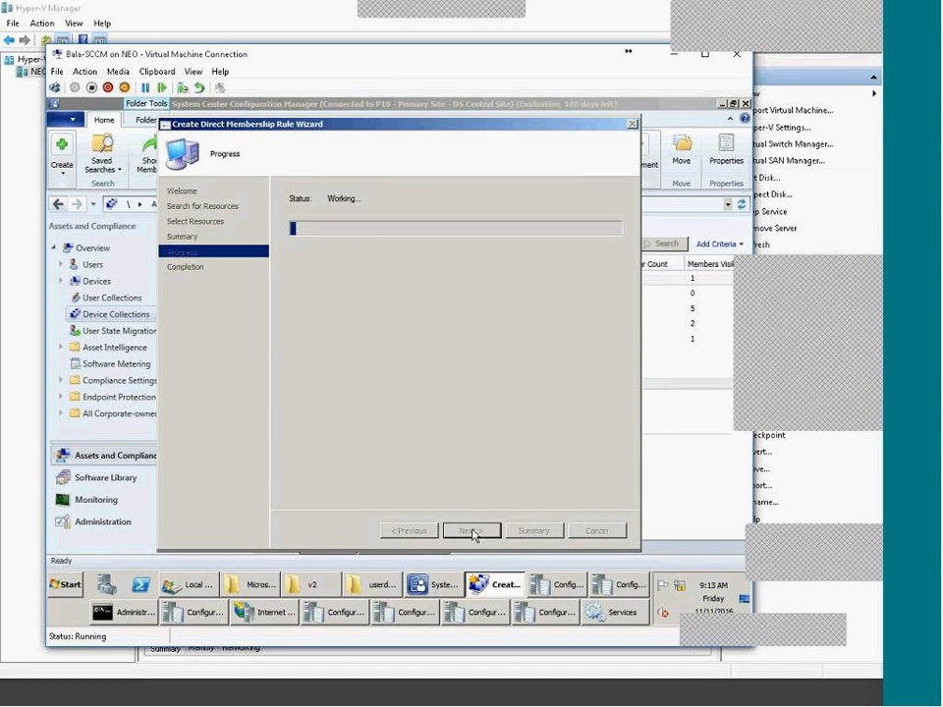
left_click(596, 531)
Step: Finish creating the test 2 collection and refresh the device collections with test 2 selected
left_click(480, 532)
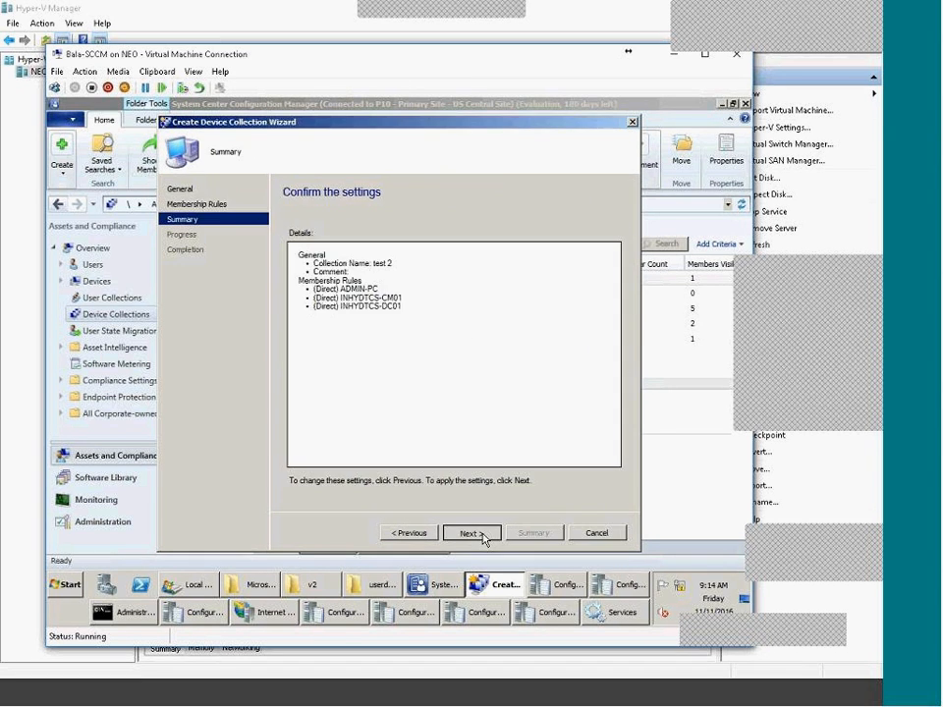
left_click(480, 532)
left_click(614, 533)
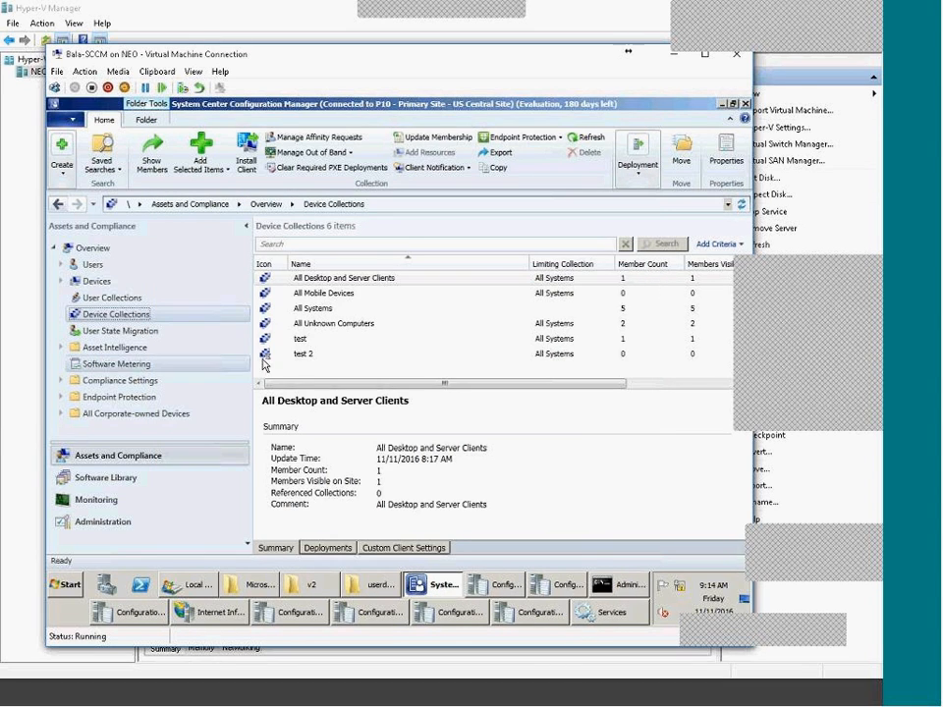
left_click(294, 356)
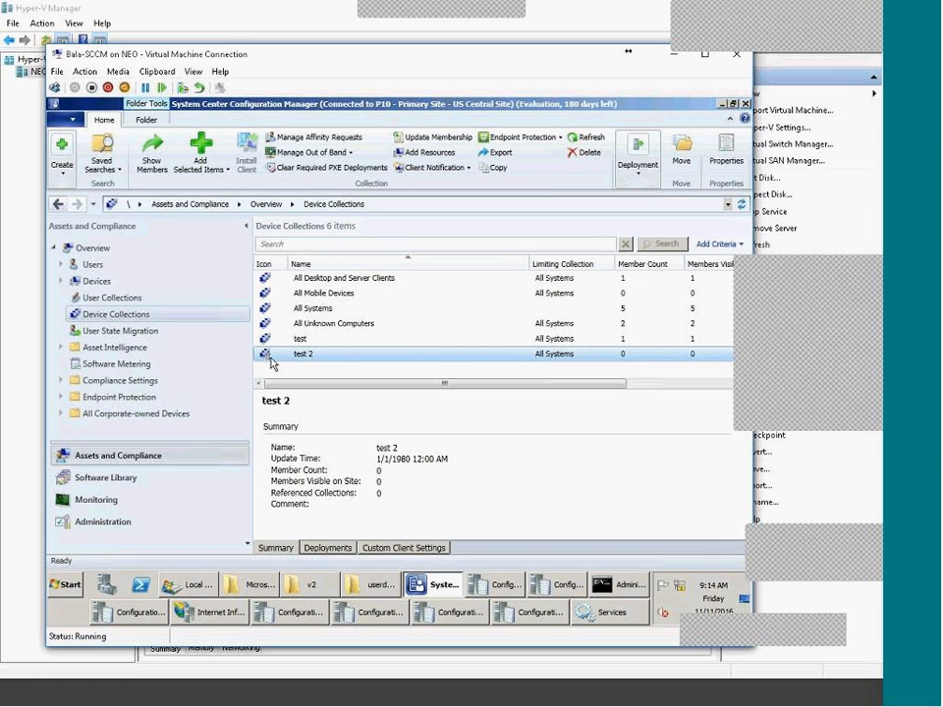
left_click(583, 144)
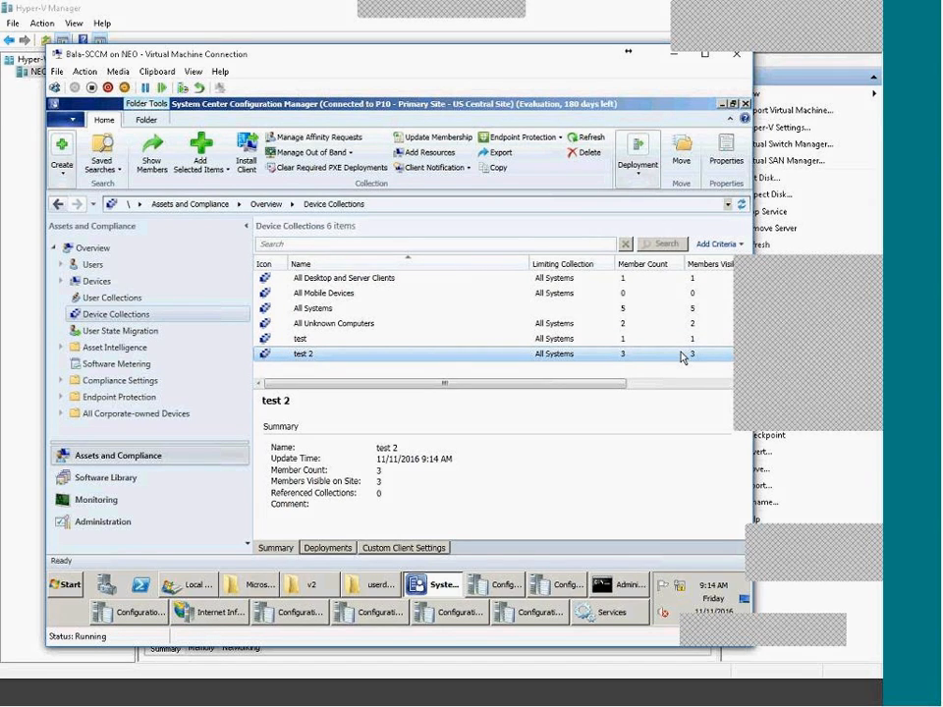
Step: Delete all direct membership rules from the properties of the test 2 collection and save the change
right_click(318, 359)
left_click(346, 401)
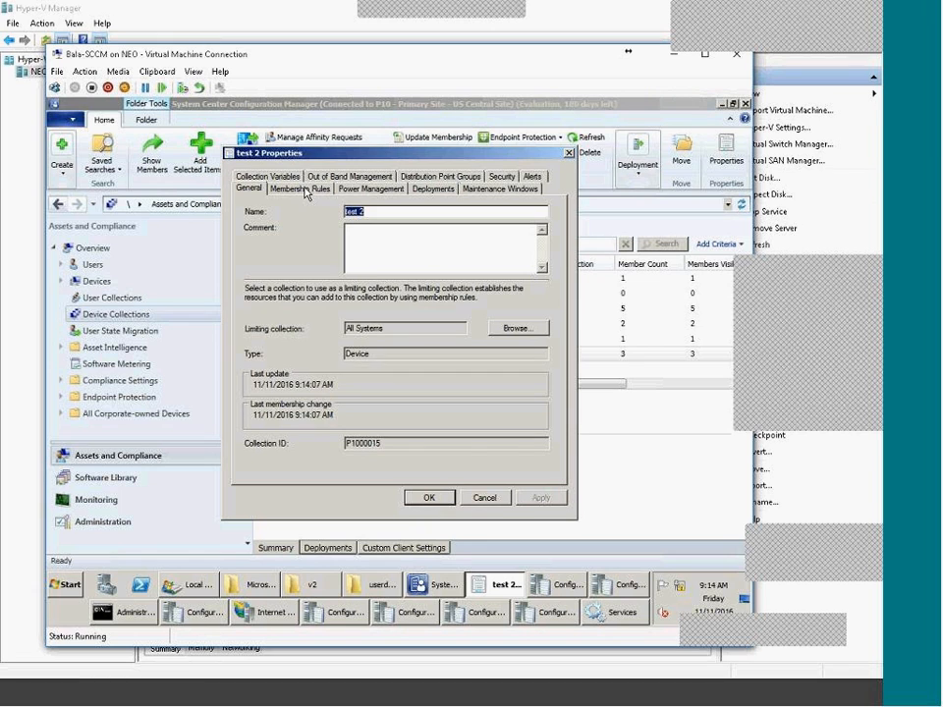
left_click(306, 193)
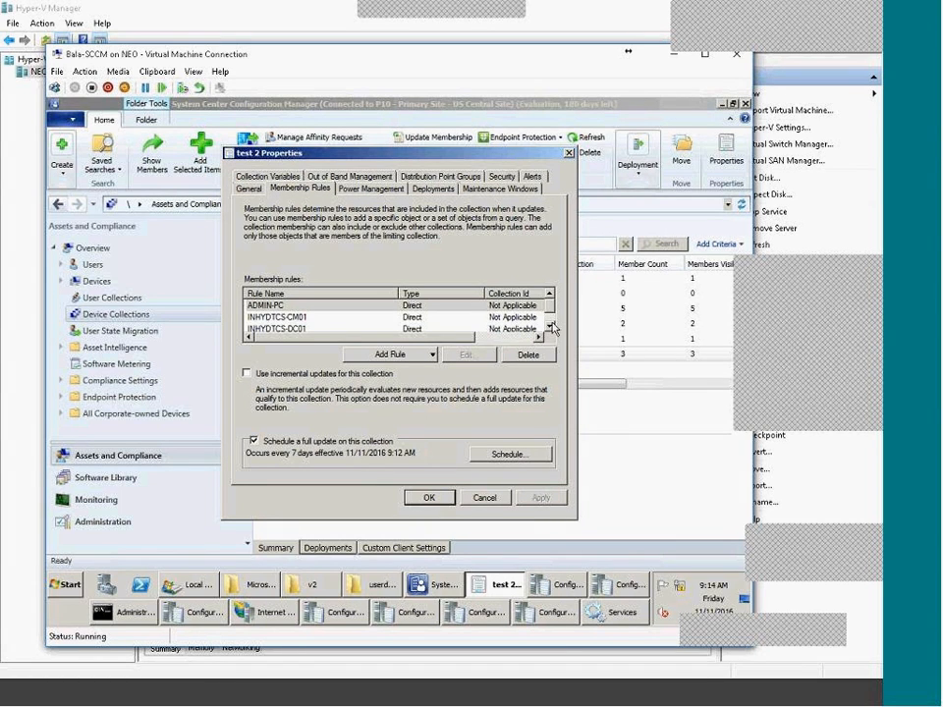
left_click(551, 326)
left_click(293, 319, "shift")
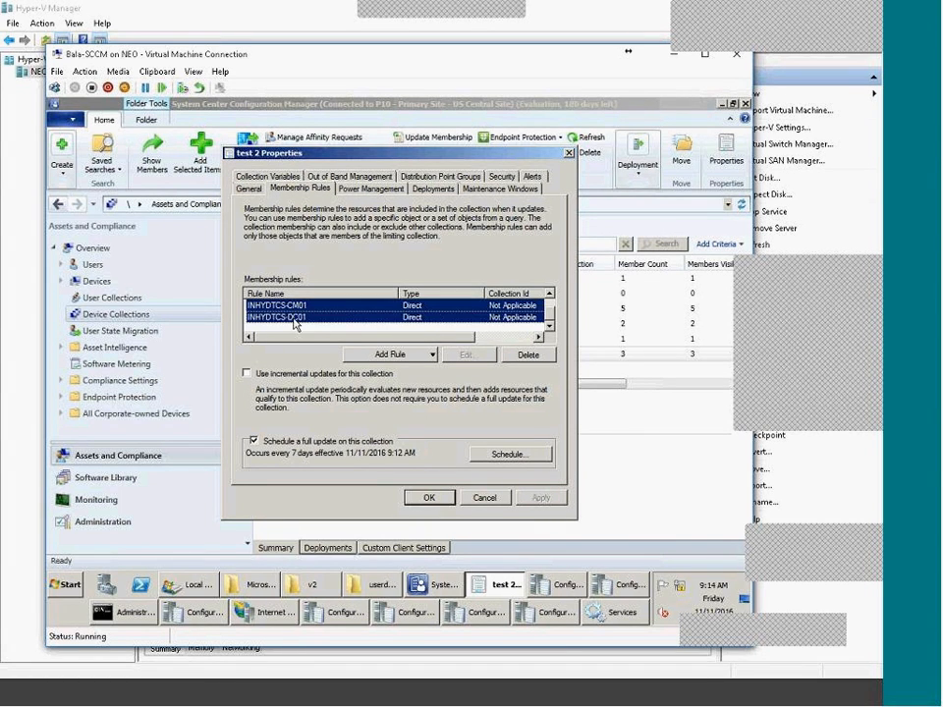
left_click(528, 354)
left_click(542, 498)
left_click(449, 383)
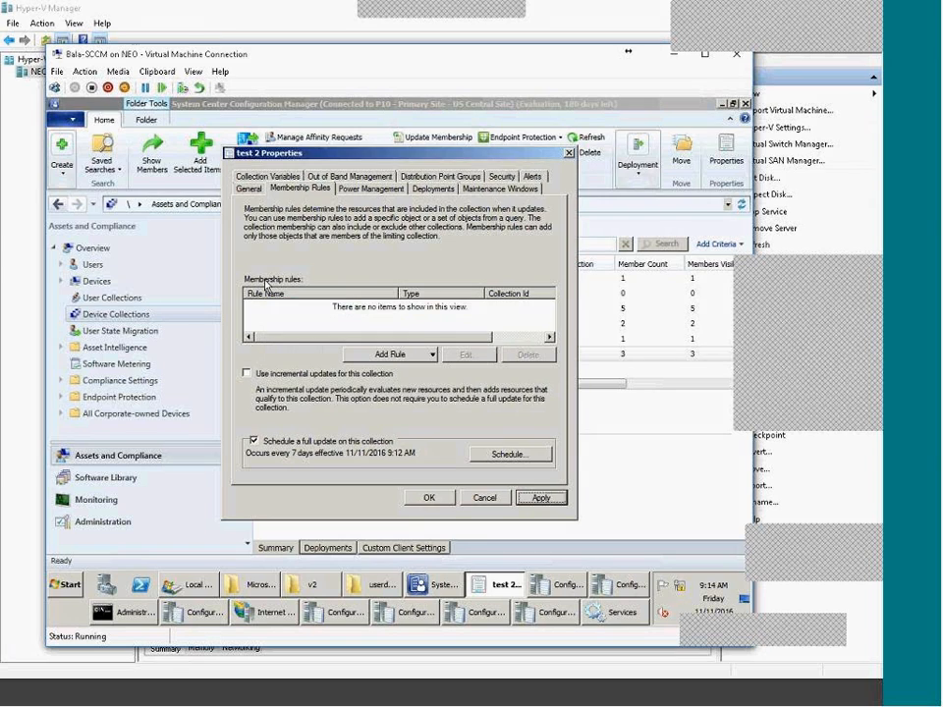
left_click(427, 498)
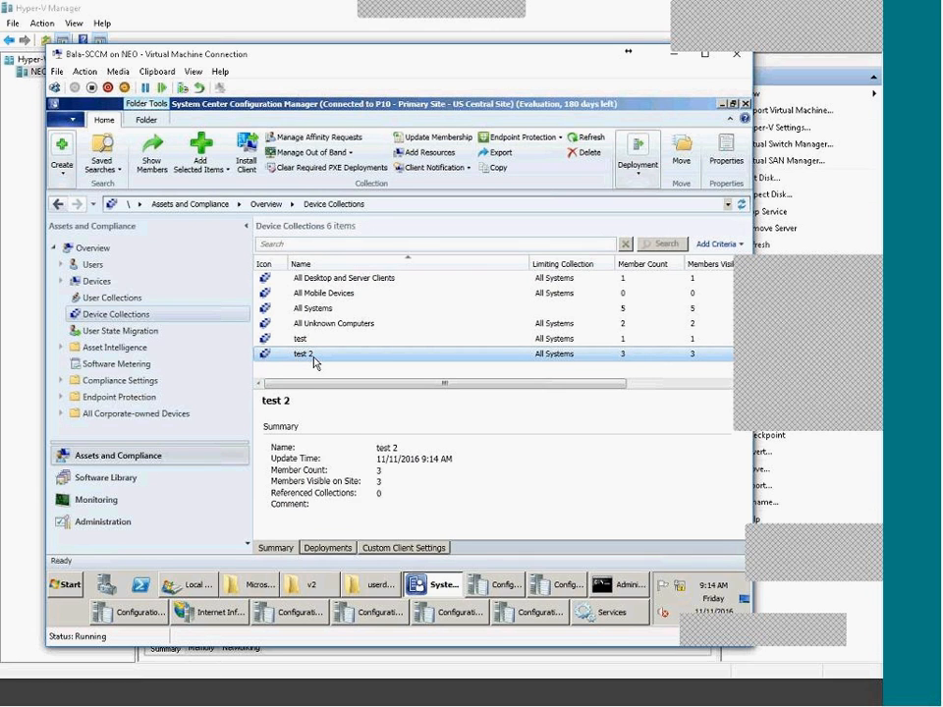
Step: Update the membership of the test 2 collection and refresh the collection list
left_click(441, 142)
left_click(513, 331)
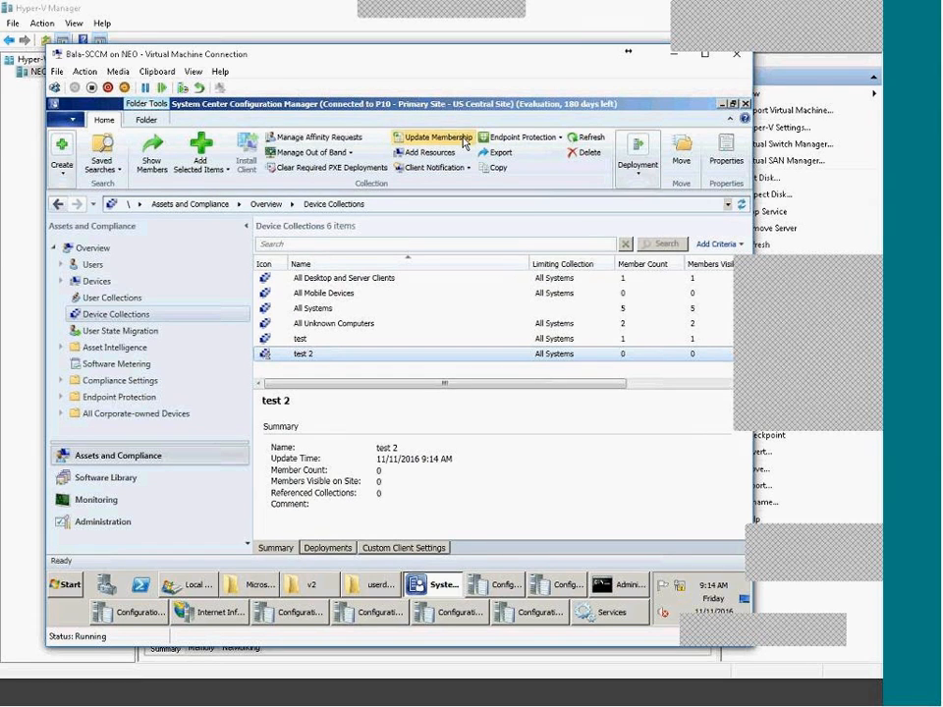
left_click(588, 137)
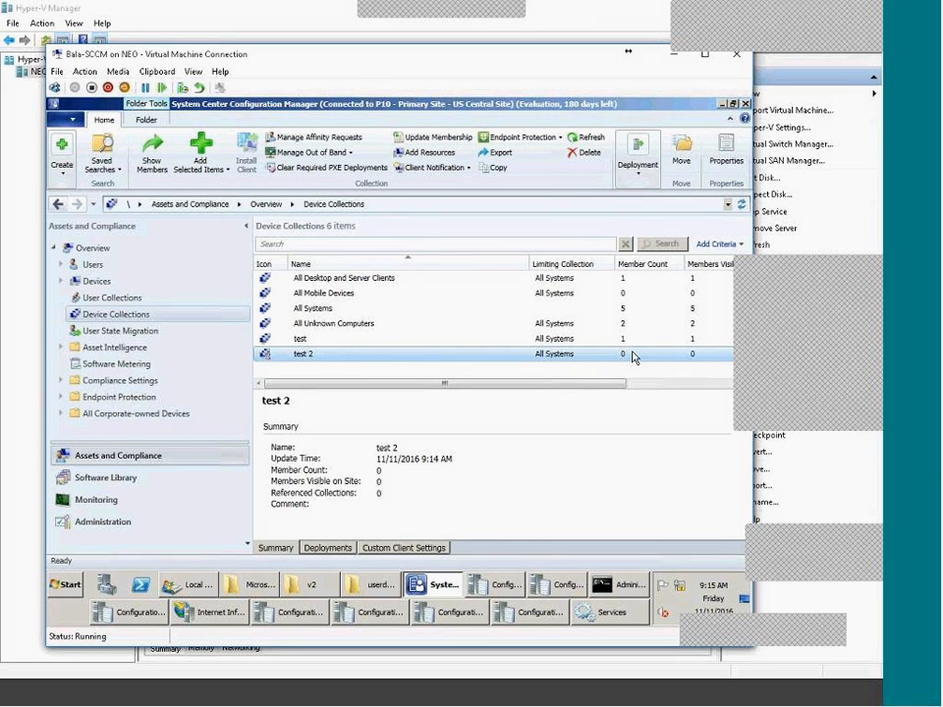
Step: Reopen the membership rules of test 2, start a query rule and highlight its default query statement
left_click(876, 571)
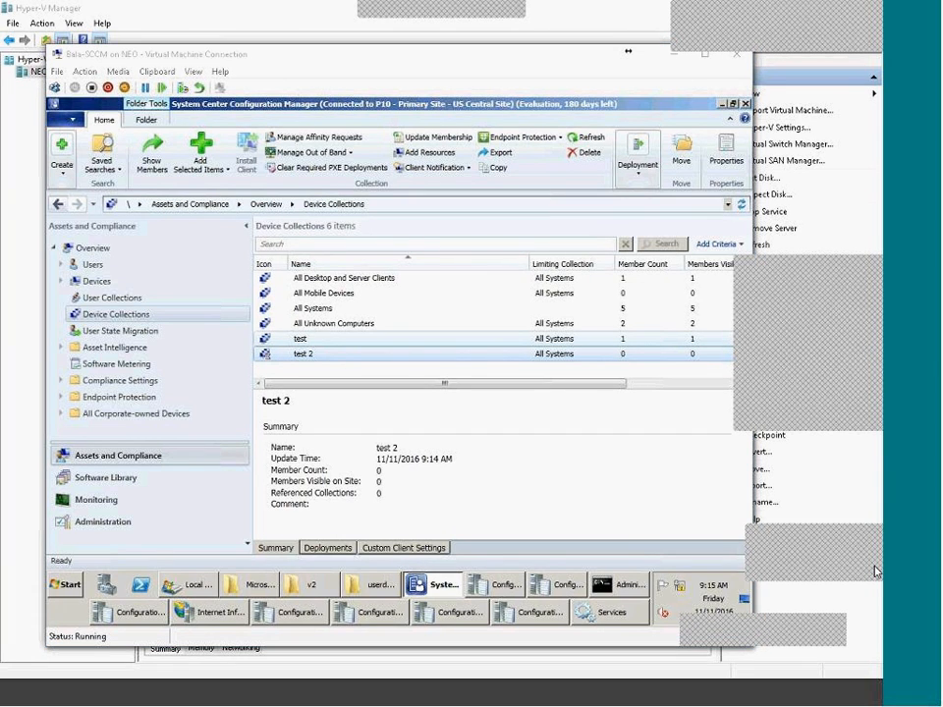
left_click(295, 339)
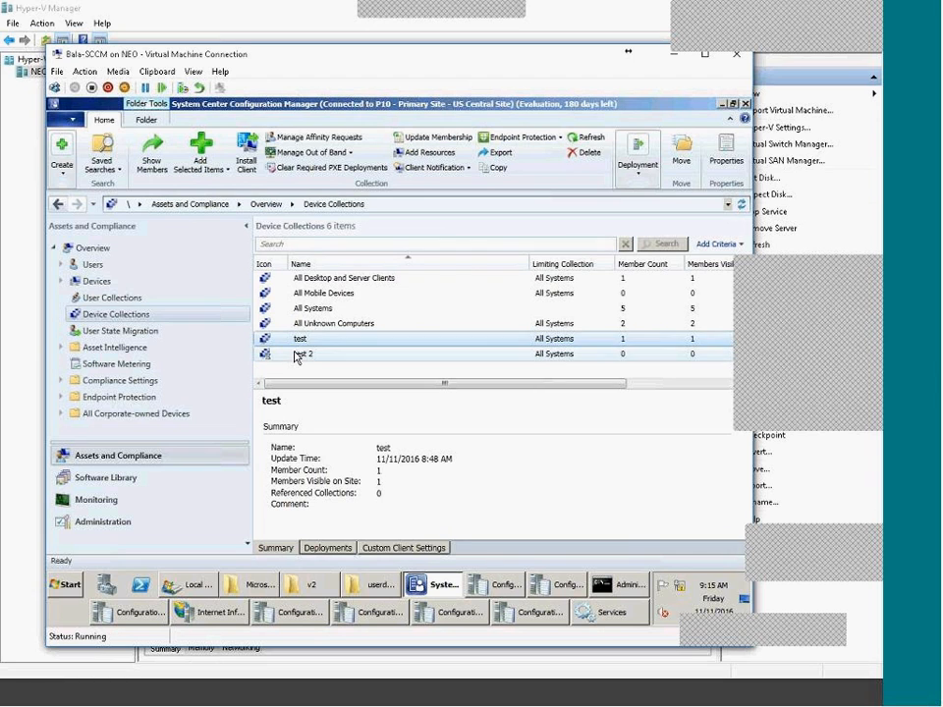
left_click(296, 354)
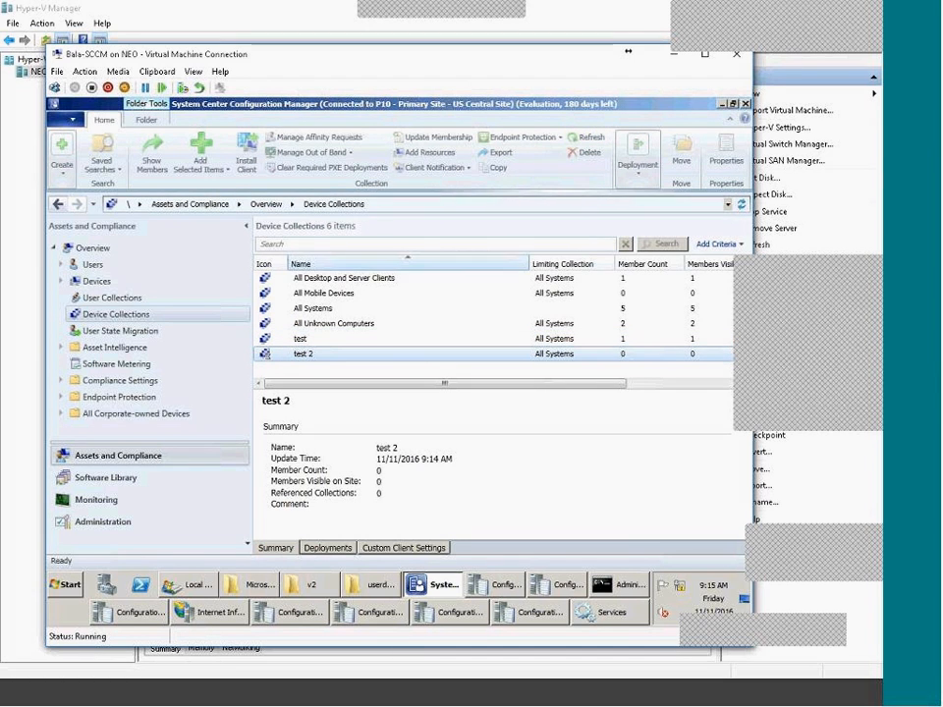
right_click(316, 358)
left_click(299, 216)
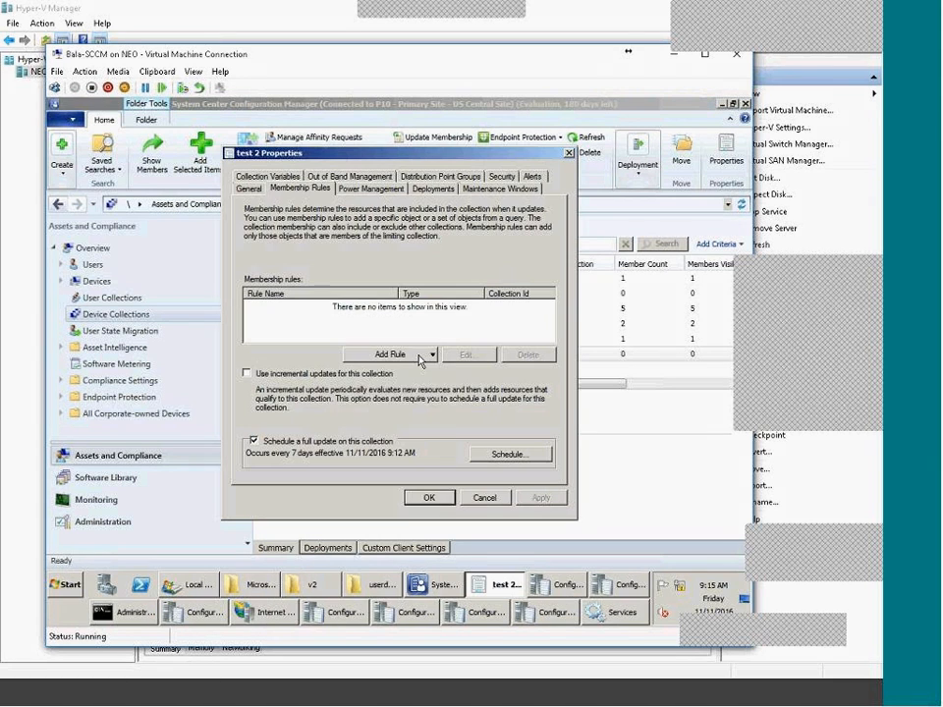
left_click(417, 357)
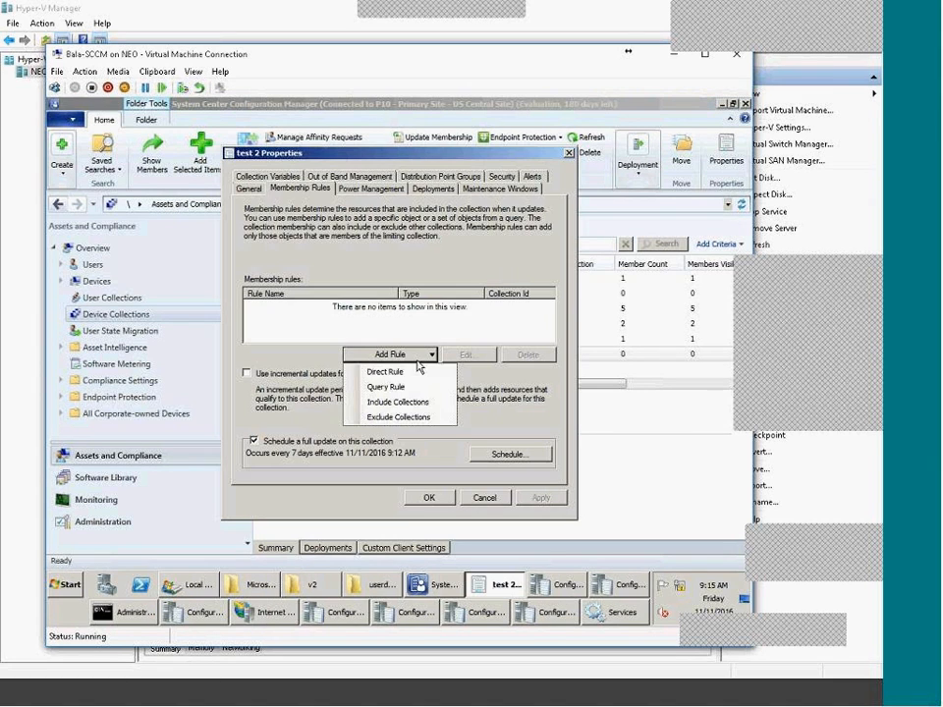
left_click(417, 387)
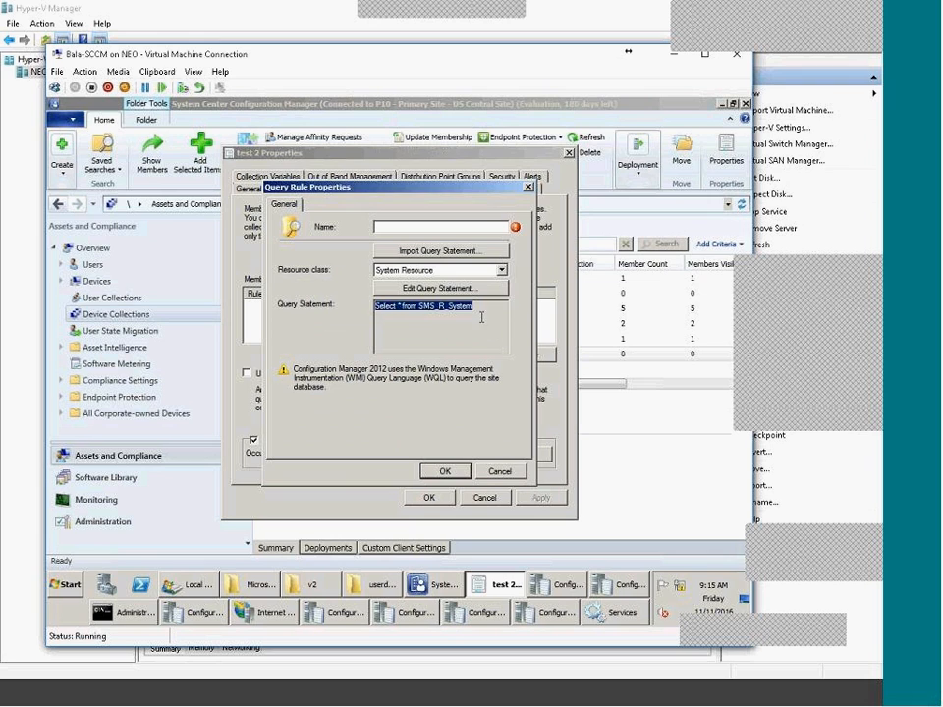
left_click_drag(474, 307, 370, 308)
Step: Run wbemtest, connect to the root\cimv2 namespace and begin a WQL query with "select * from win32"
left_click(65, 590)
left_click(251, 569)
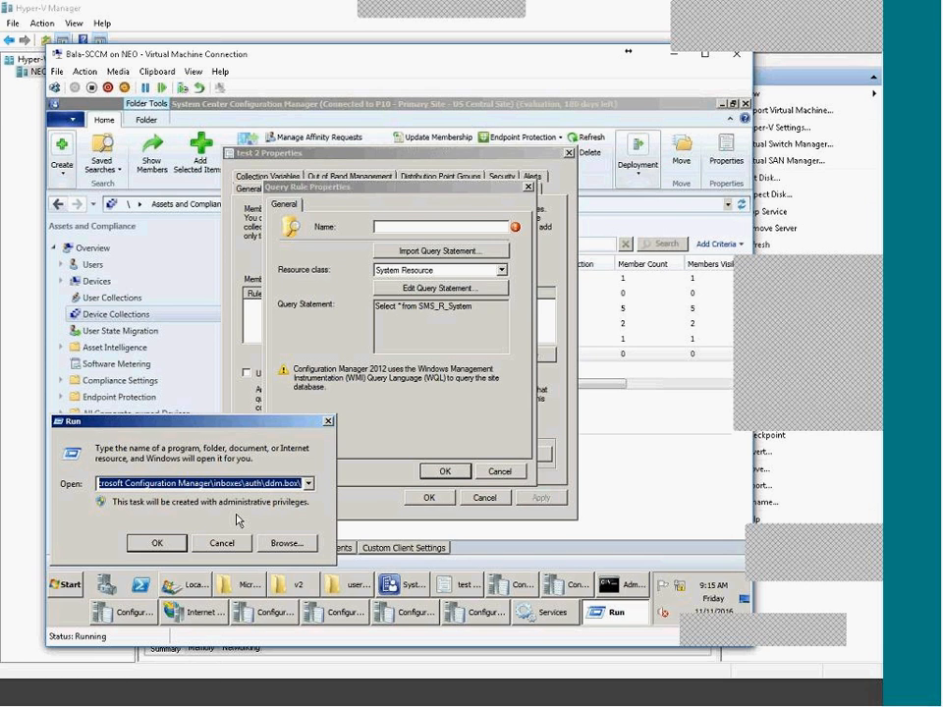
type("wbemtest")
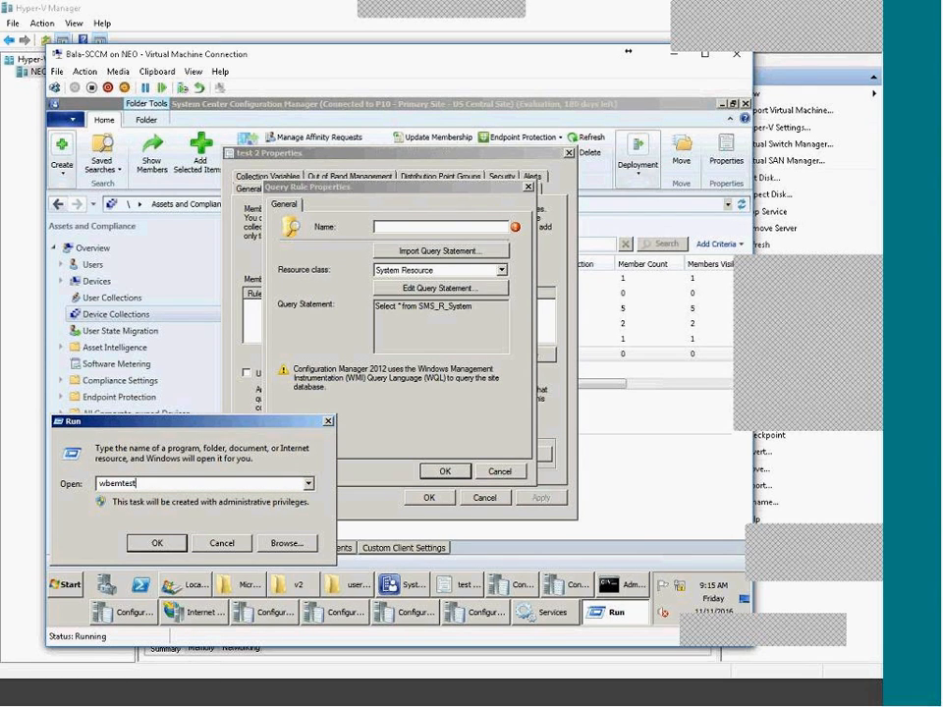
key("Return")
key("Return")
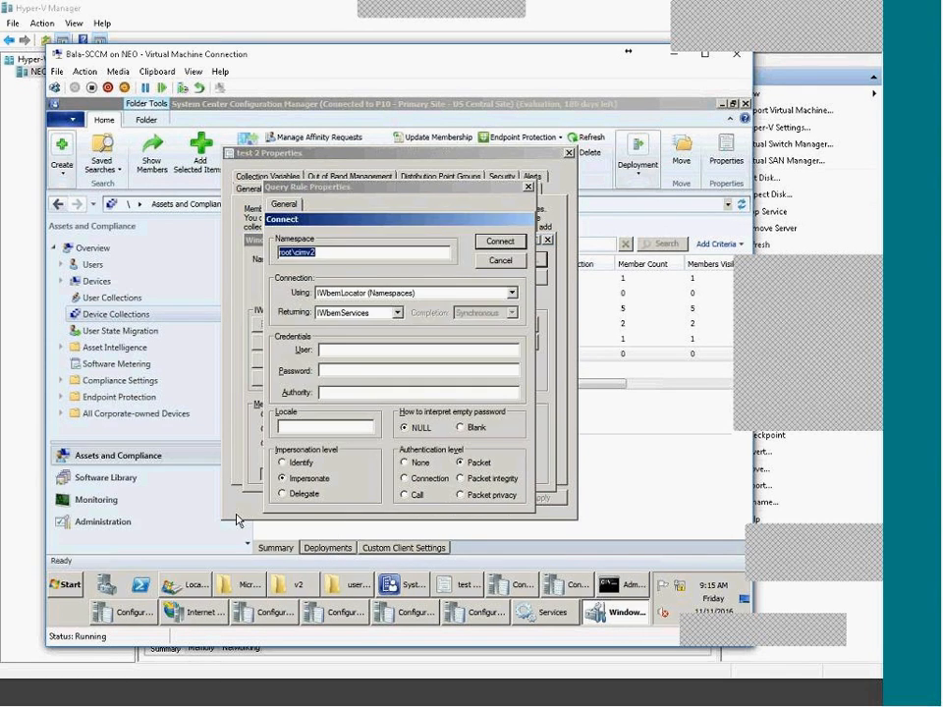
key("Return")
left_click(382, 286)
type("select")
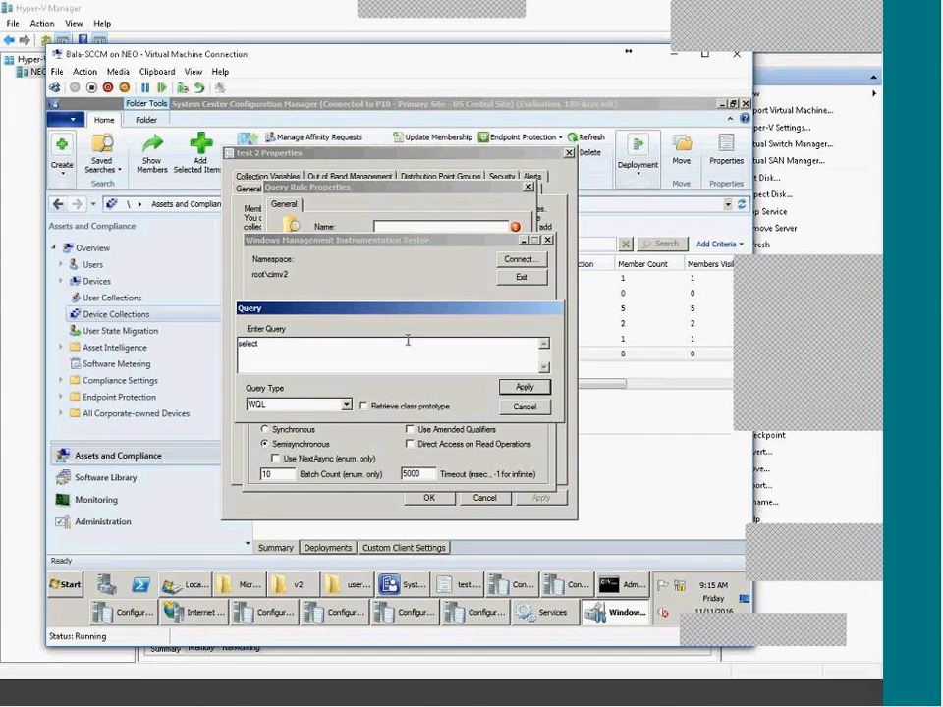
type(" * from win32")
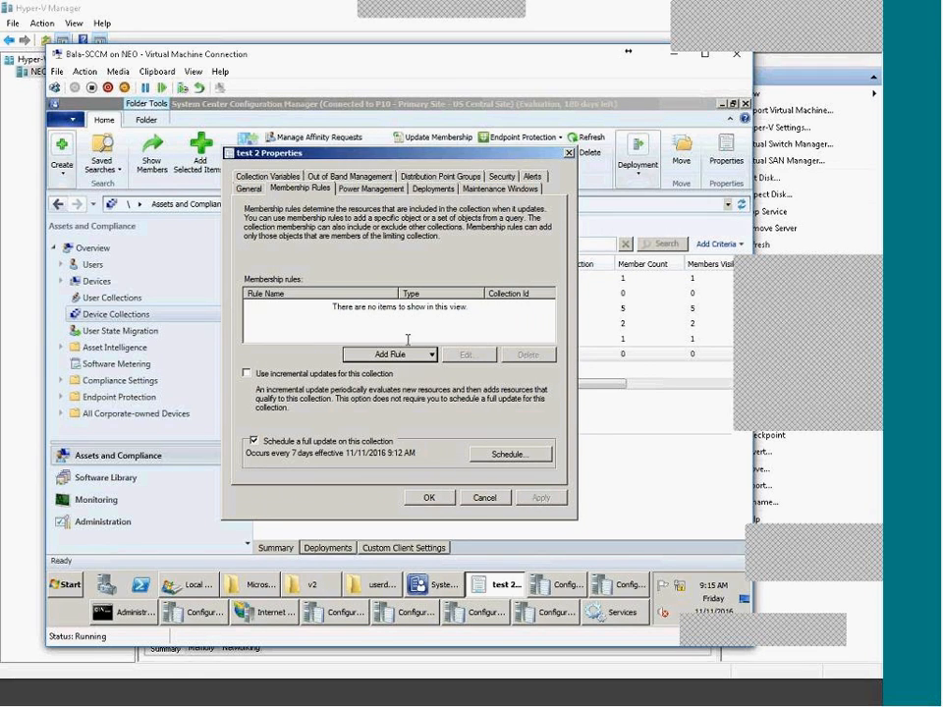
Step: Add a query rule named sda to test 2 and start a new criterion in its query statement
left_click(408, 354)
left_click(439, 385)
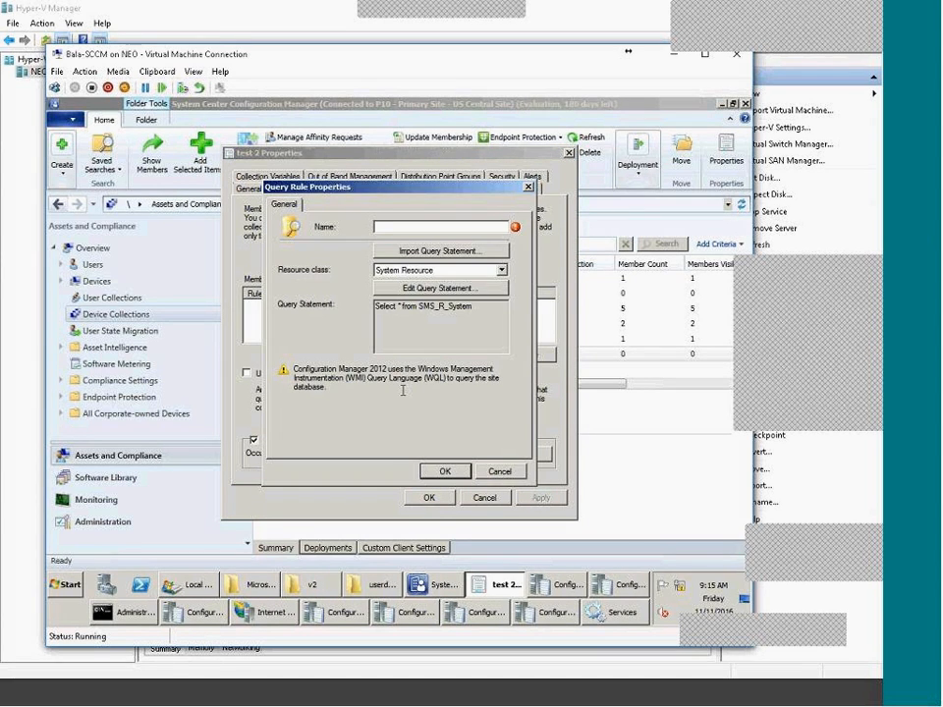
type("sda")
left_click(442, 286)
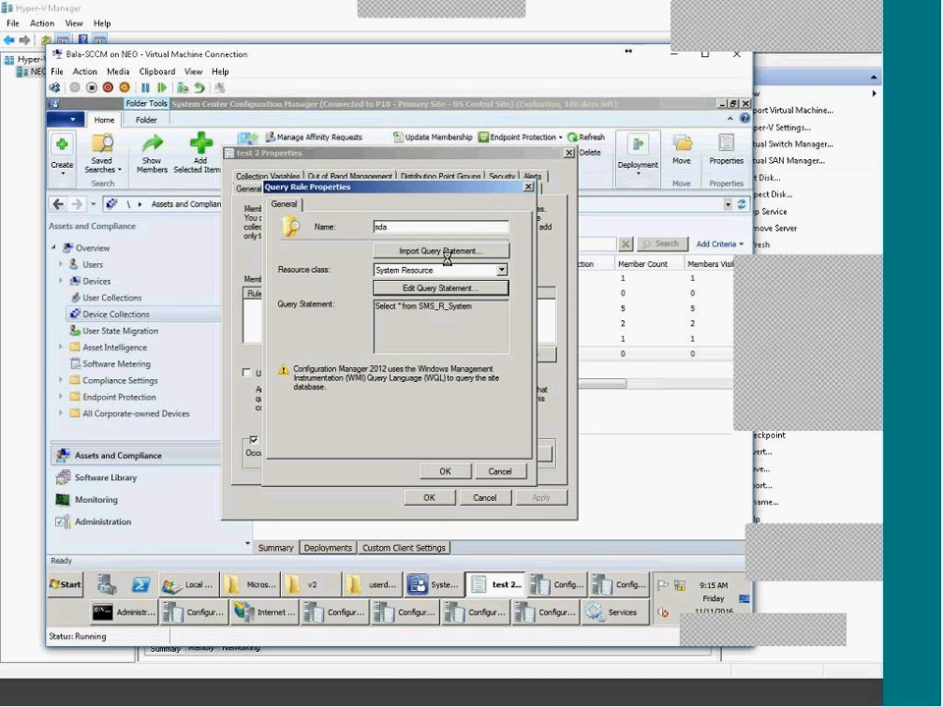
left_click(315, 204)
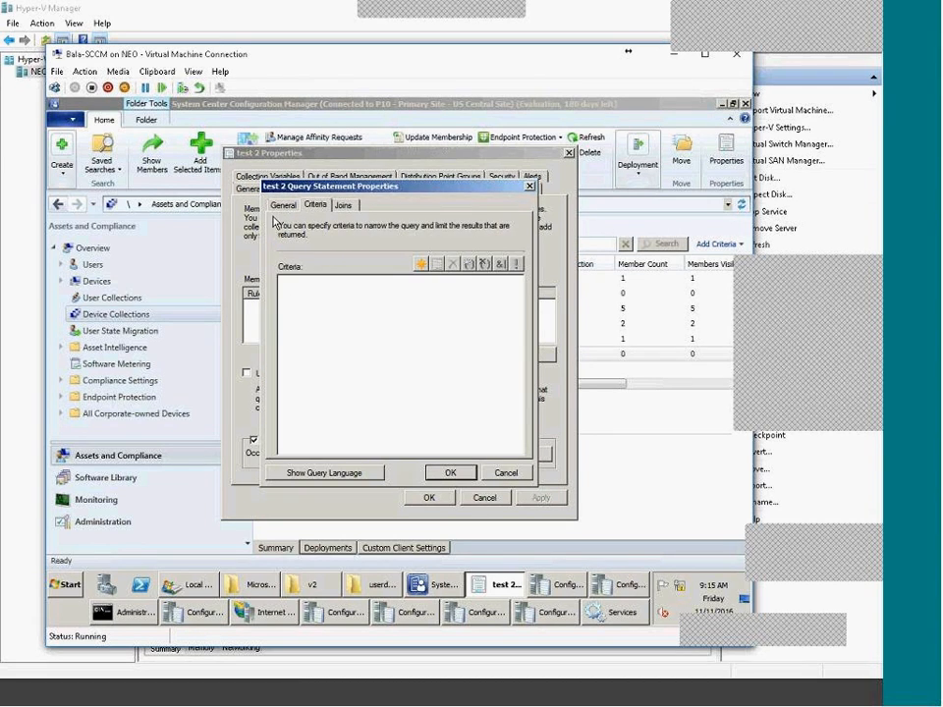
left_click(421, 265)
Step: Set the new criterion's type to List of values
left_click(509, 266)
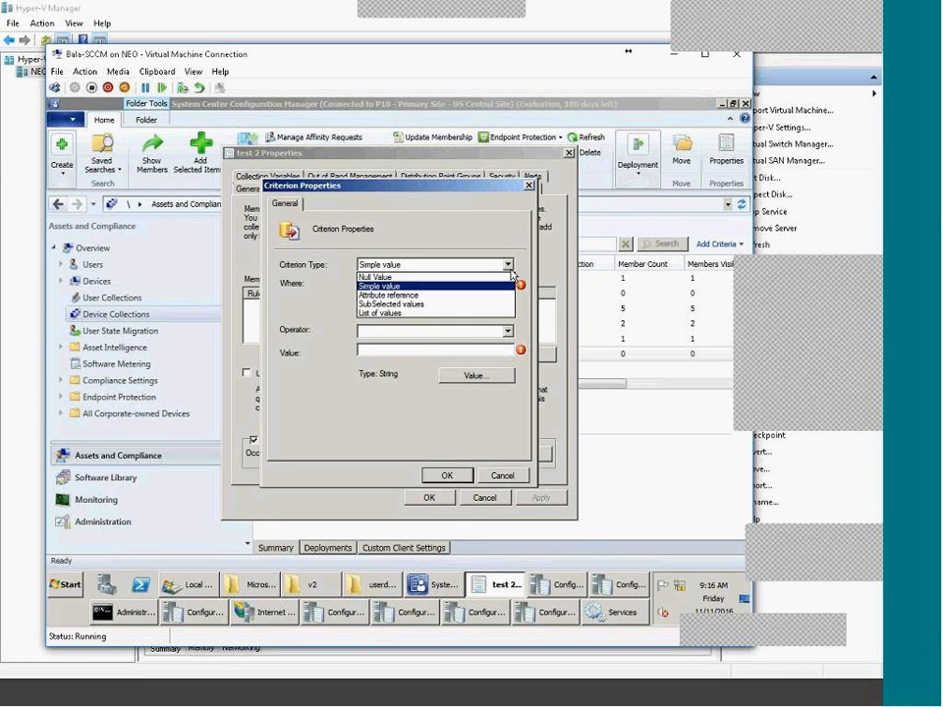
left_click(433, 286)
left_click(476, 304)
left_click(486, 391)
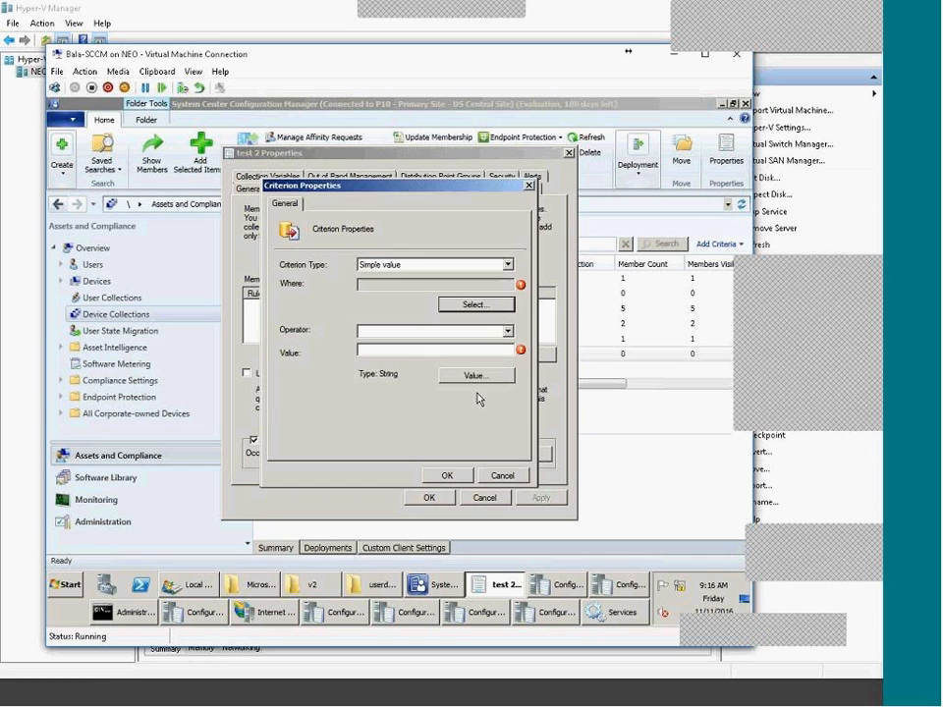
left_click(501, 265)
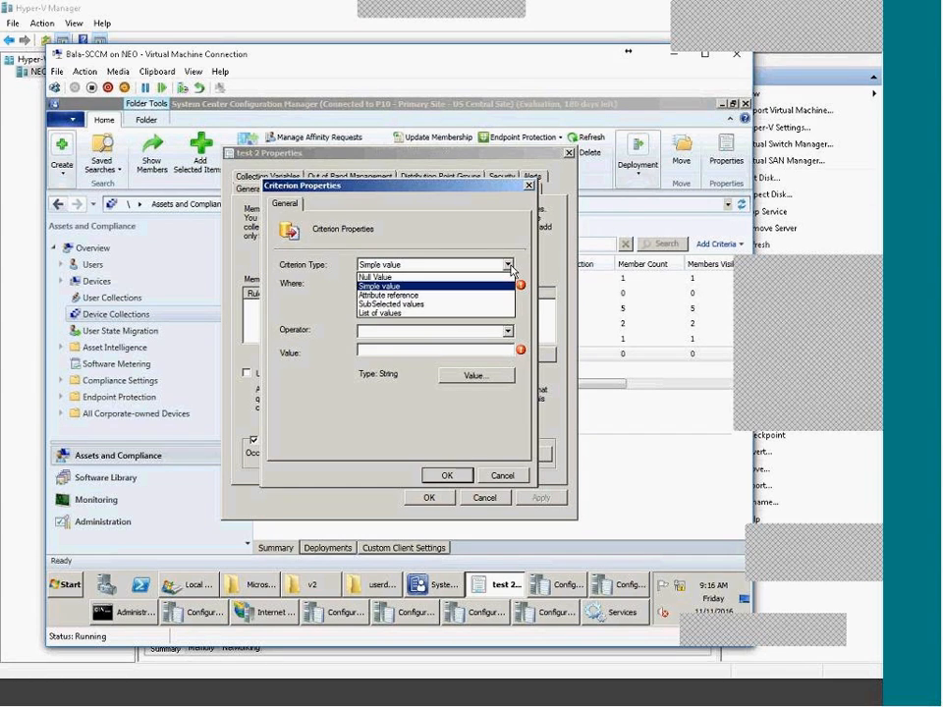
left_click(393, 314)
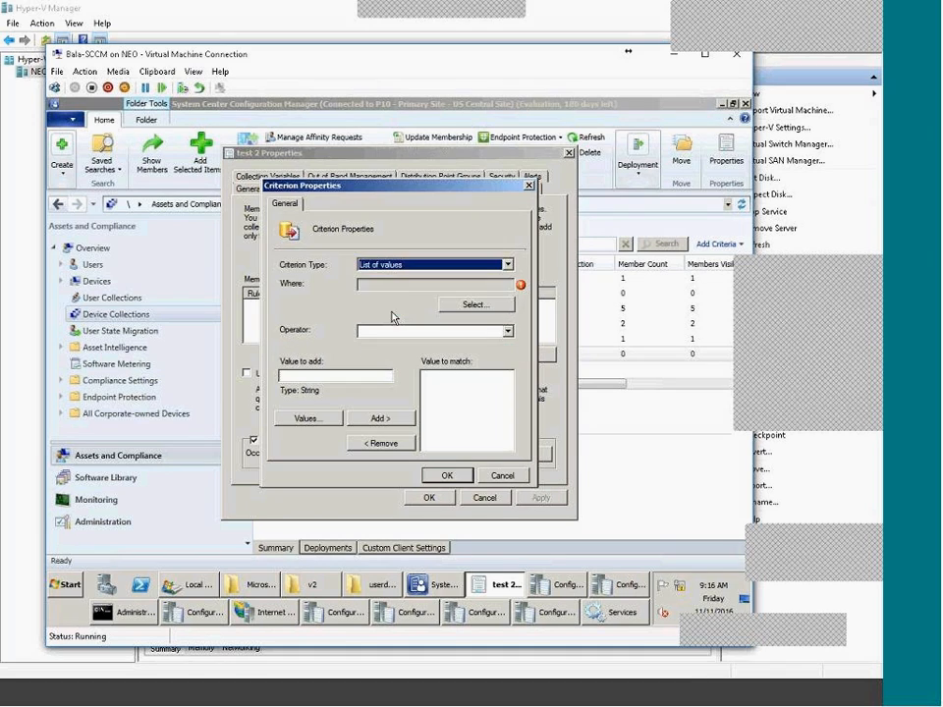
Step: Set the criterion's attribute to Name in the SCSI Controller class
left_click(477, 308)
left_click(491, 296)
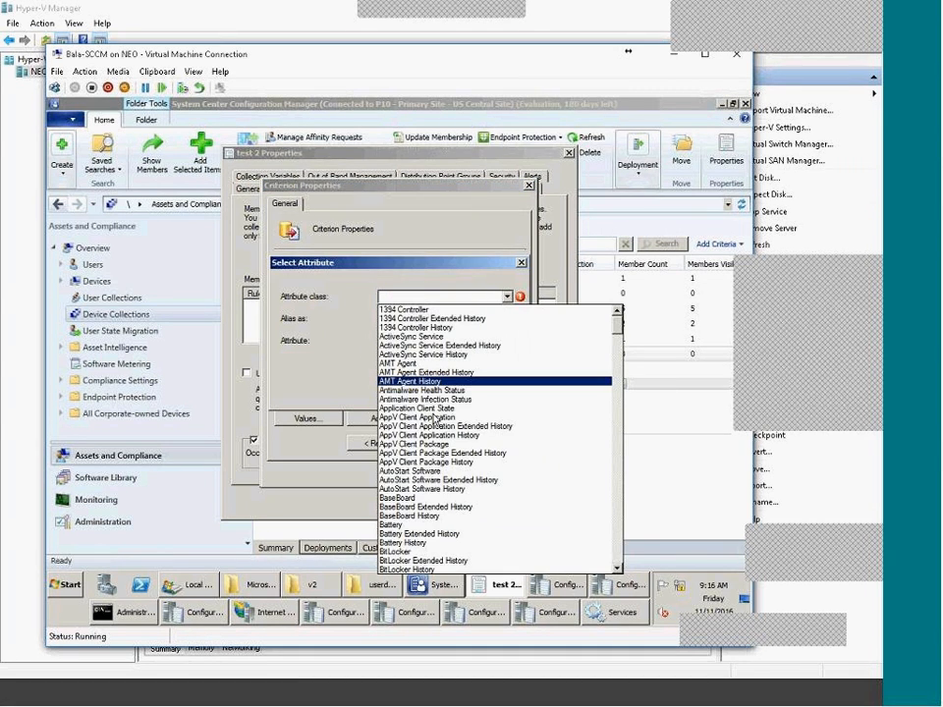
type("system")
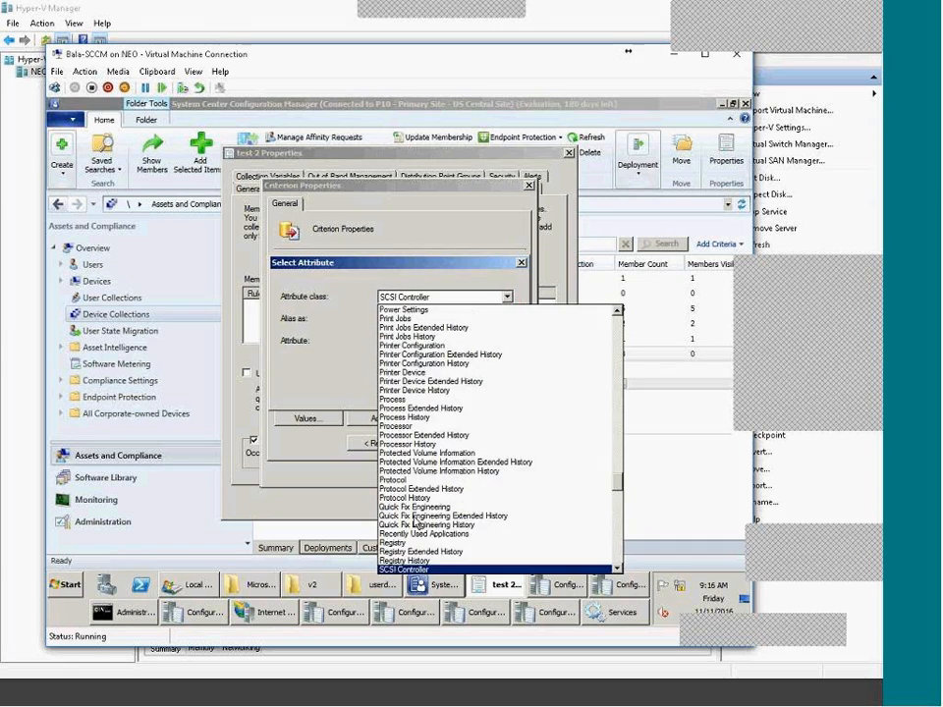
key("Tab")
key("Tab")
type("name")
key("Tab")
key("Return")
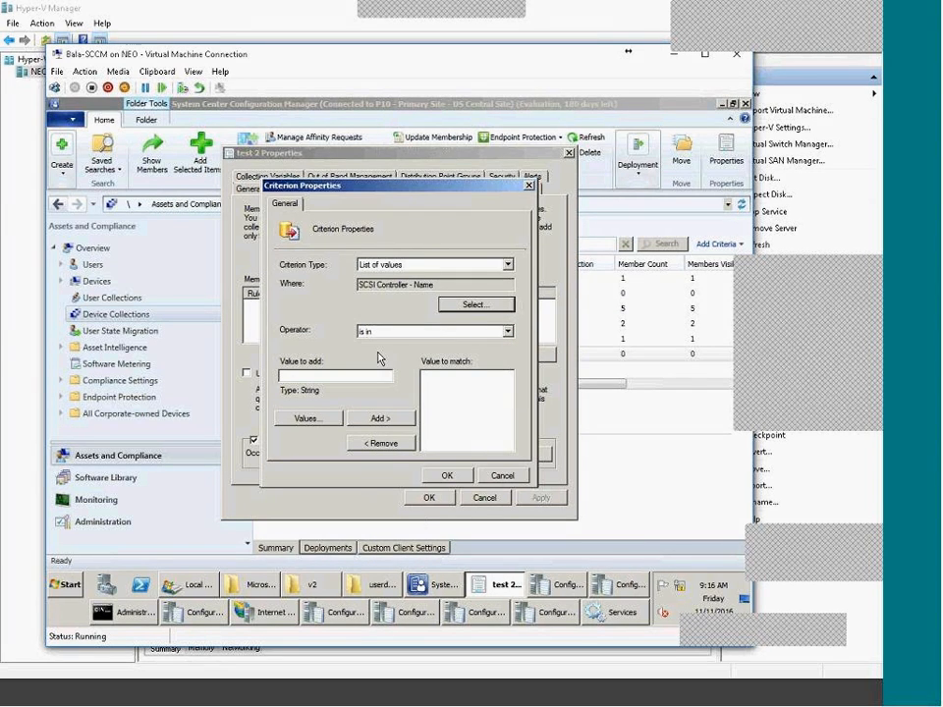
Step: Add ADMIN-PC and INHYDTCS-DC01 as the values to match and save the criterion
left_click(306, 419)
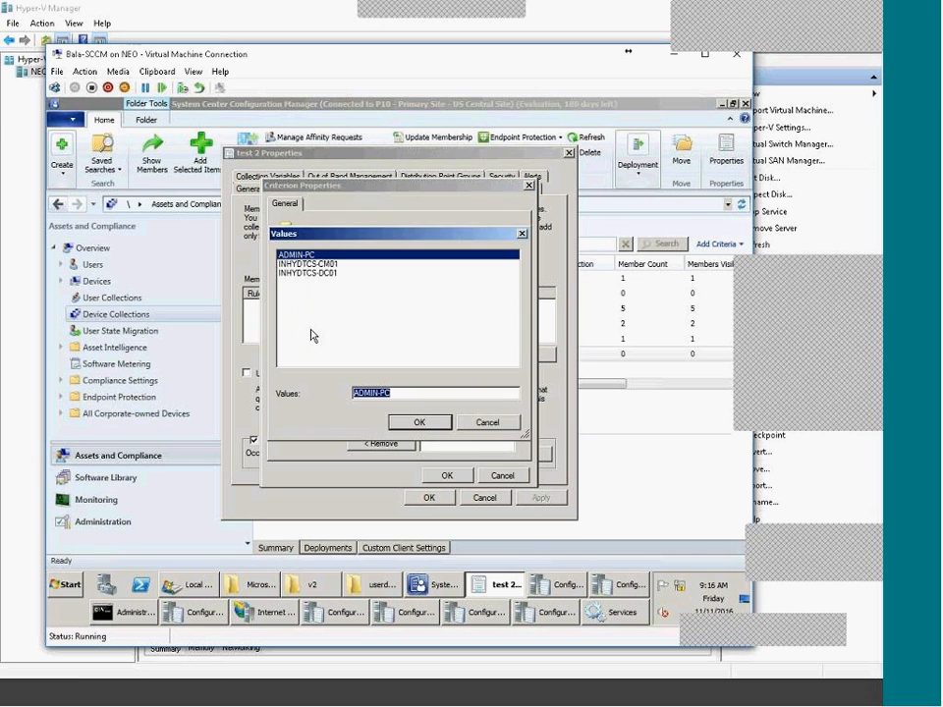
left_click(389, 424)
left_click(380, 418)
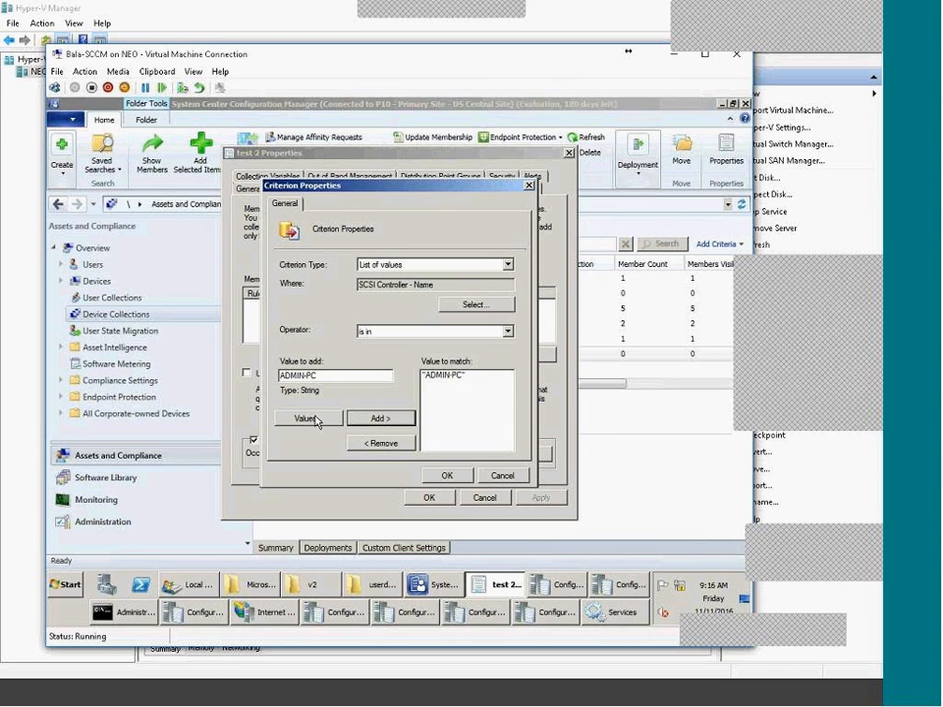
left_click(307, 419)
left_click(305, 272)
left_click(419, 424)
left_click(381, 419)
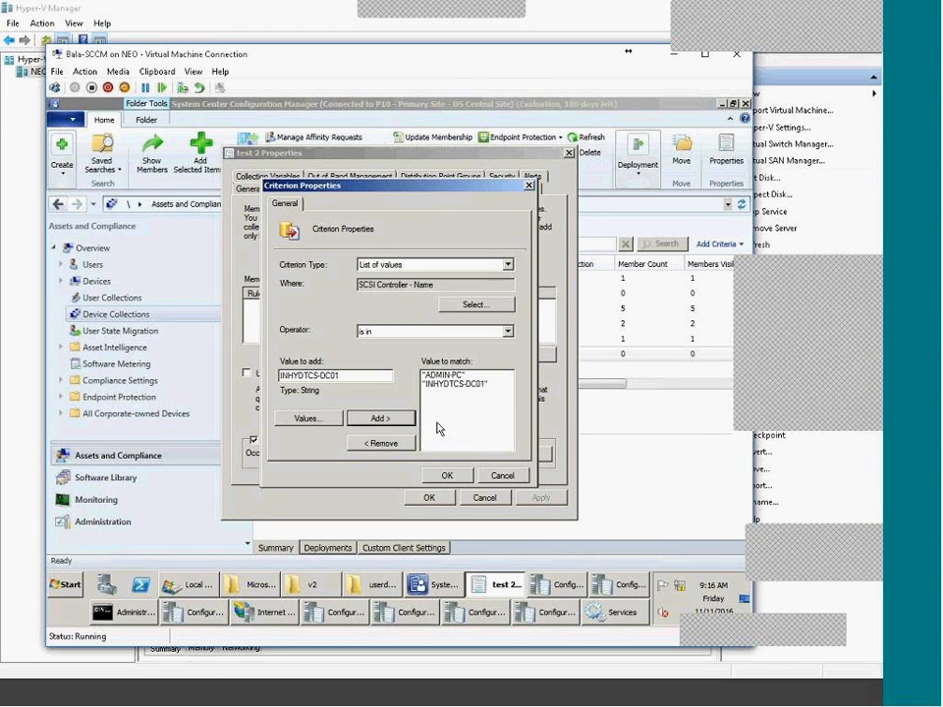
left_click(455, 477)
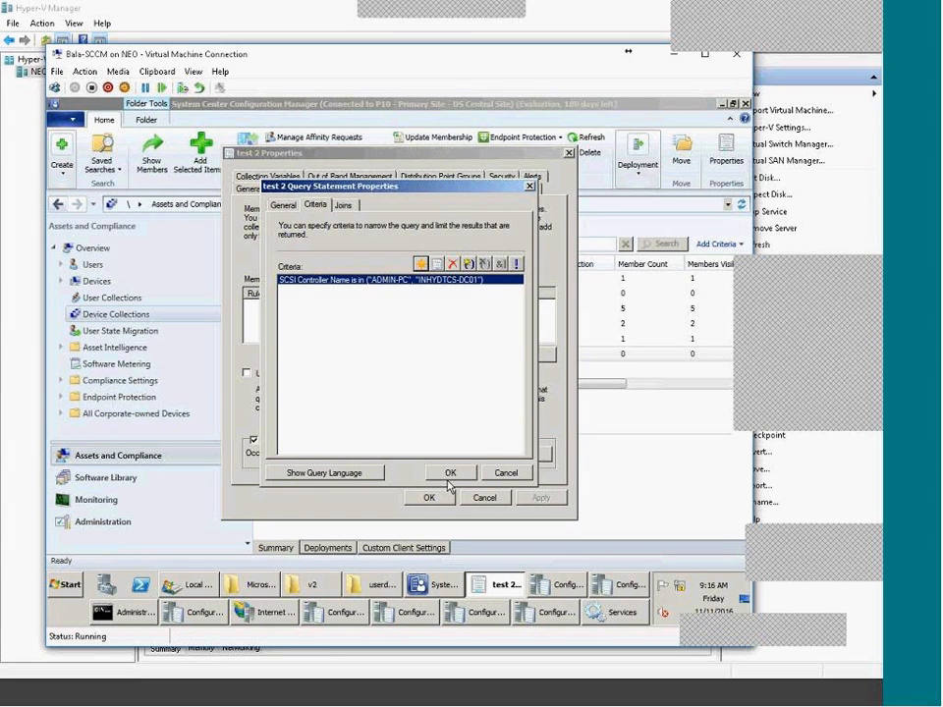
Step: Examine the query statement in WQL form by highlighting its text
left_click(321, 474)
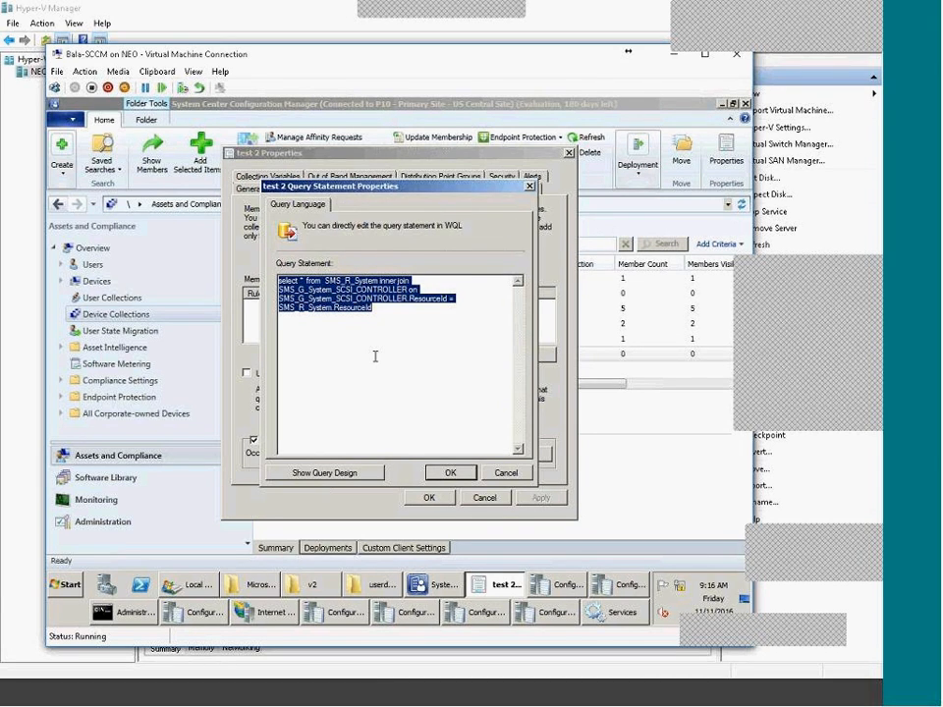
left_click(405, 341)
left_click_drag(405, 340, 278, 280)
left_click(336, 330)
Step: Return to the query design and replace the SCSI Controller criterion with a new one of type Simple value
left_click(324, 473)
left_click(485, 263)
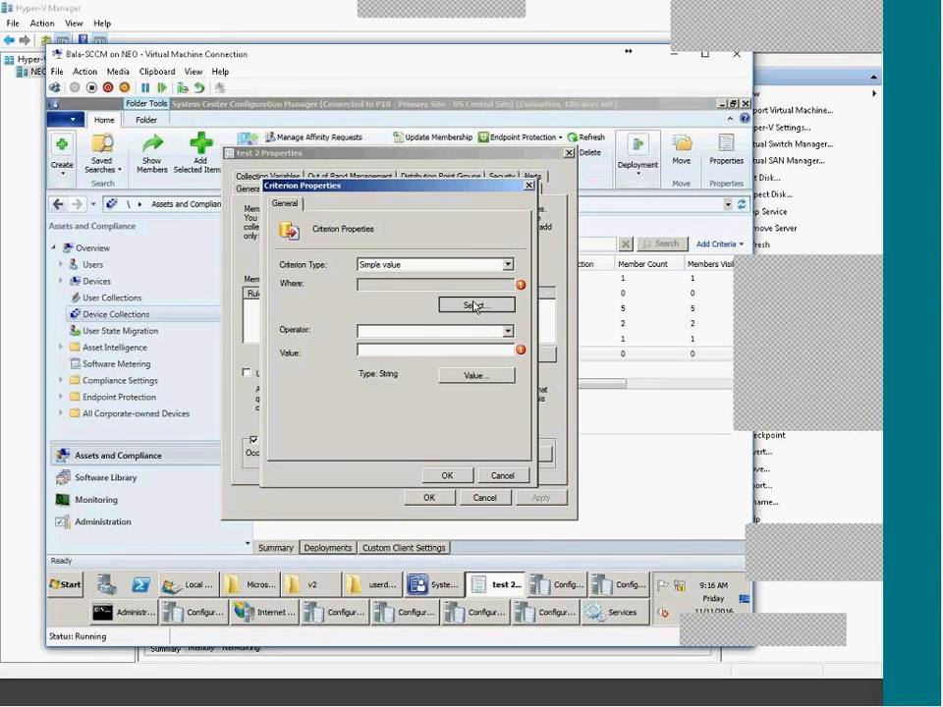
left_click(475, 305)
key("s")
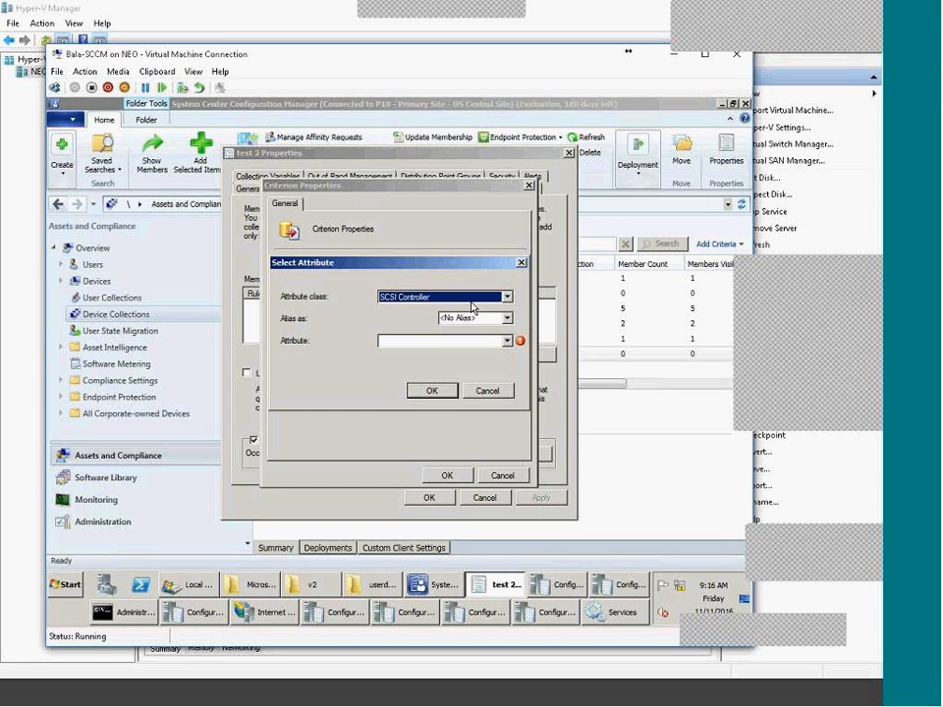
key("s")
key("Escape")
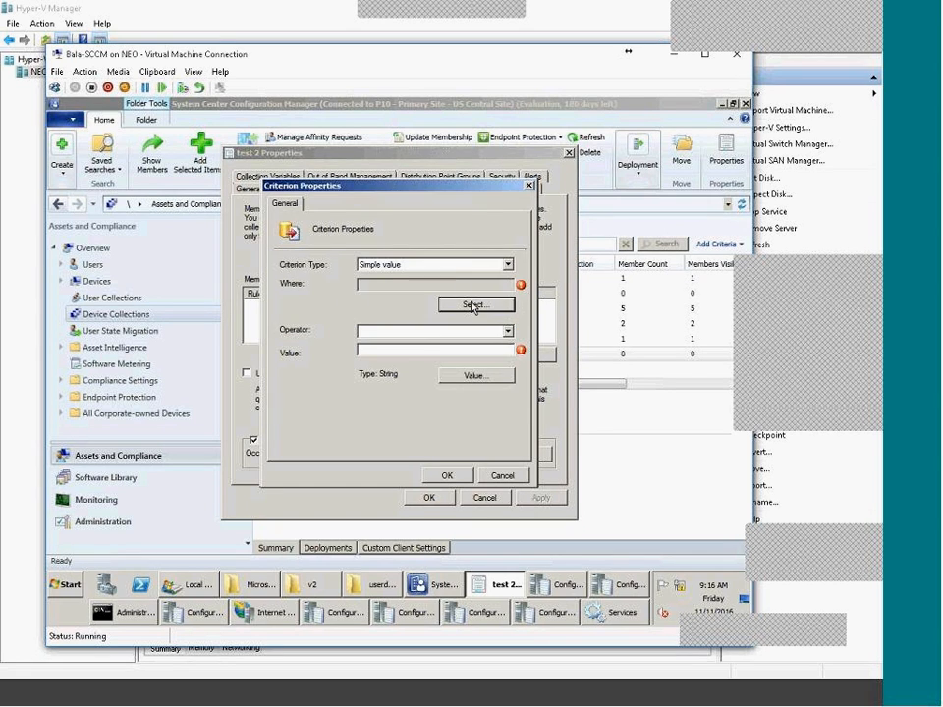
left_click(444, 274)
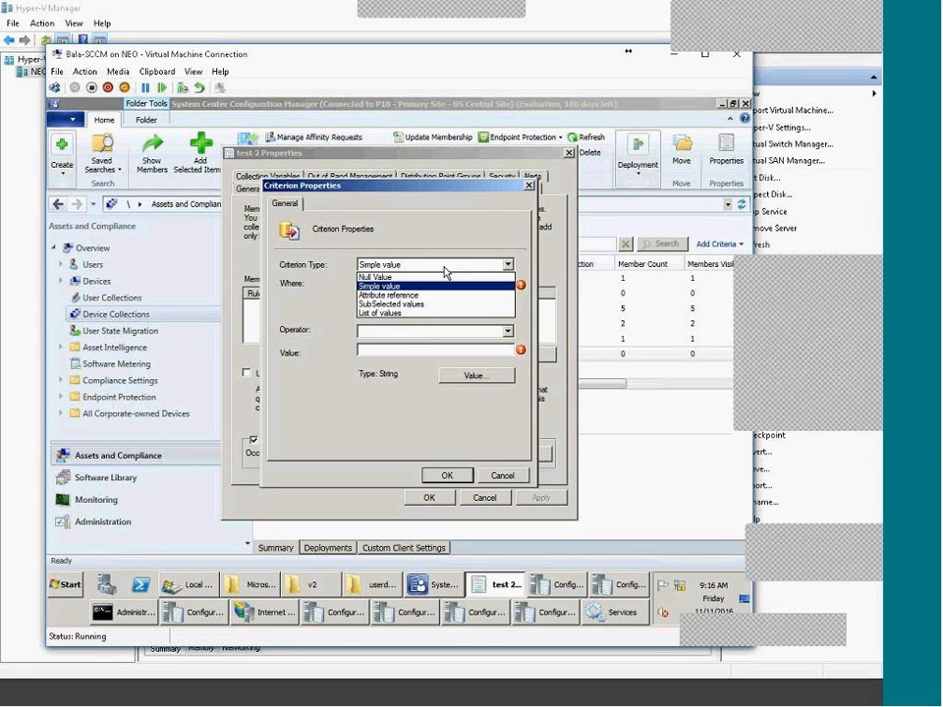
left_click(448, 286)
Step: Set the criterion's attribute to NetBIOS Name in the System Resource class
key("s")
key("s")
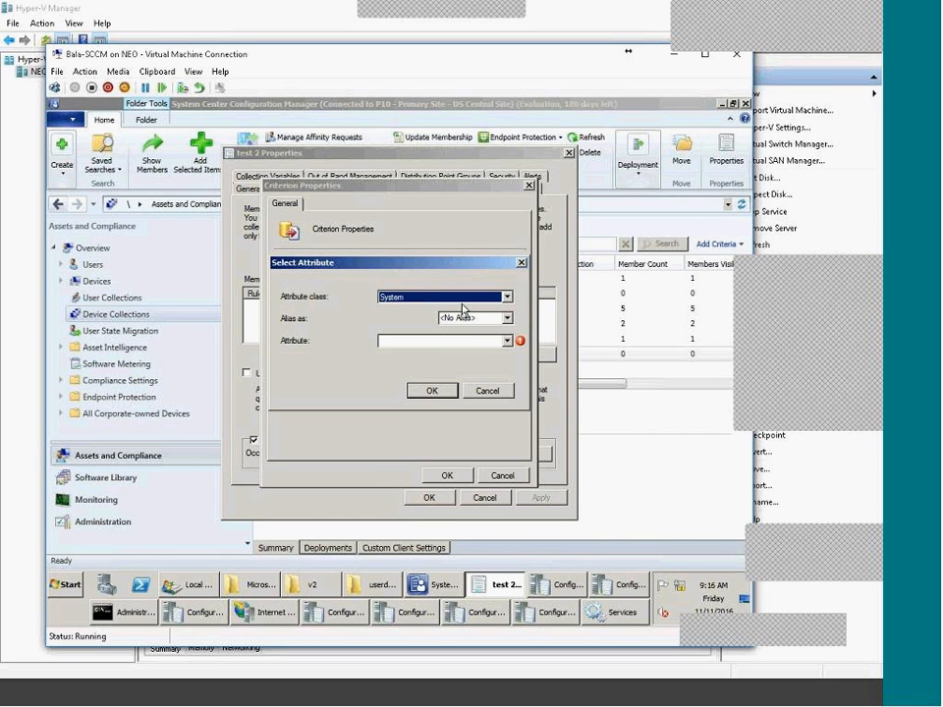
key("Down")
key("Tab")
key("Tab")
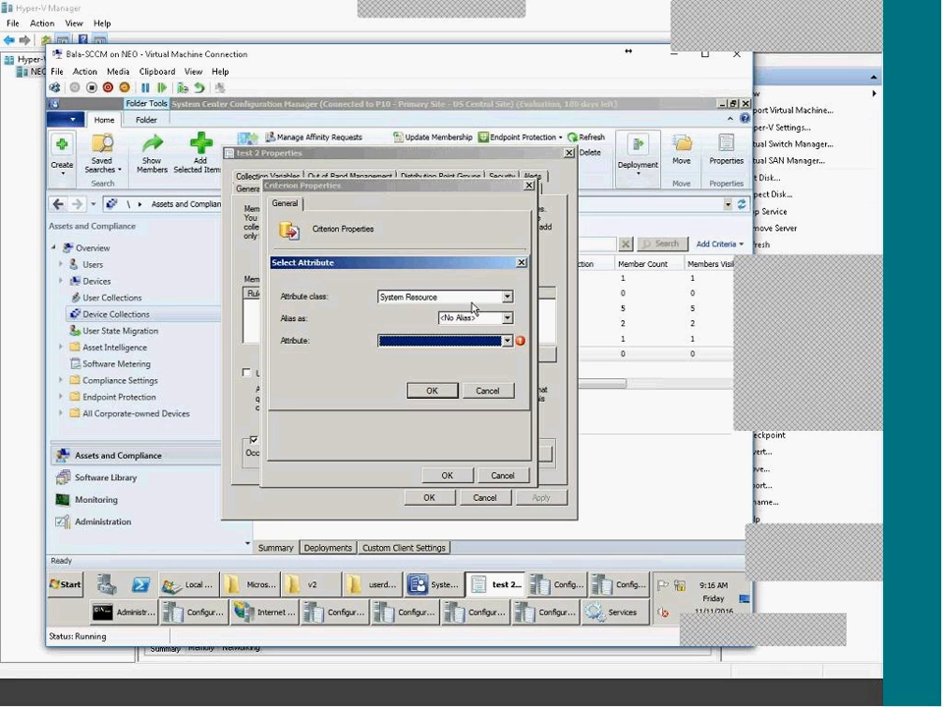
left_click(504, 341)
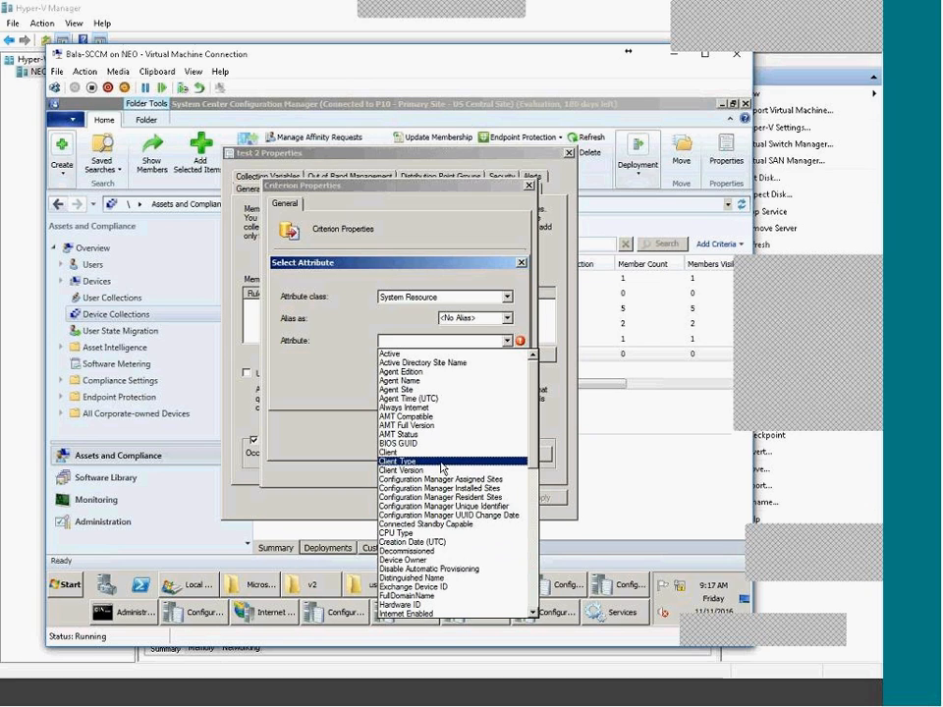
scroll(466, 552, "down", 5)
scroll(466, 552, "down", 5)
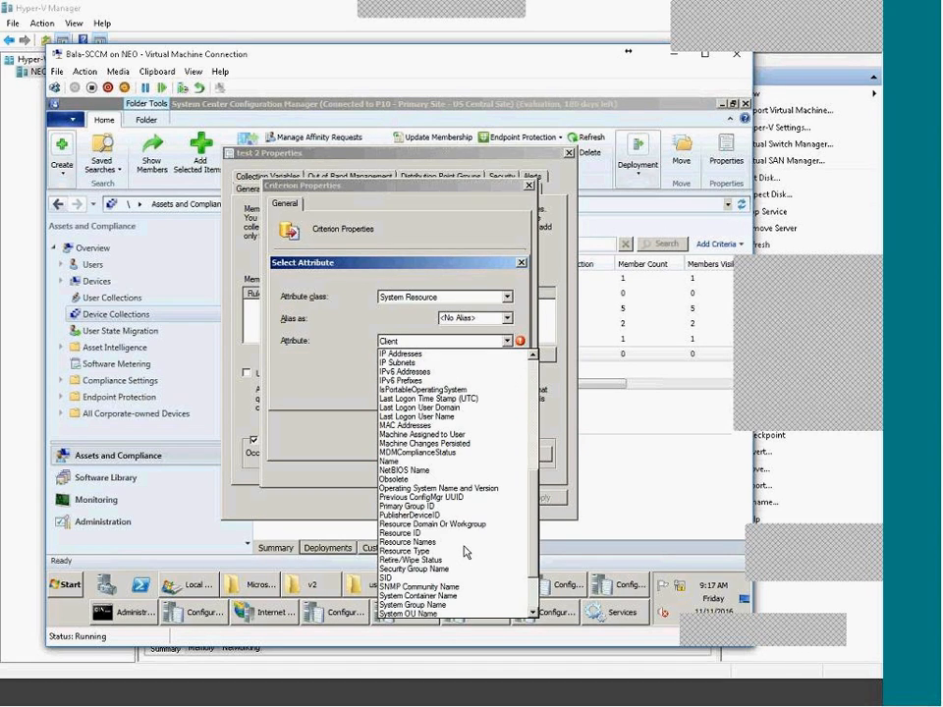
left_click(425, 470)
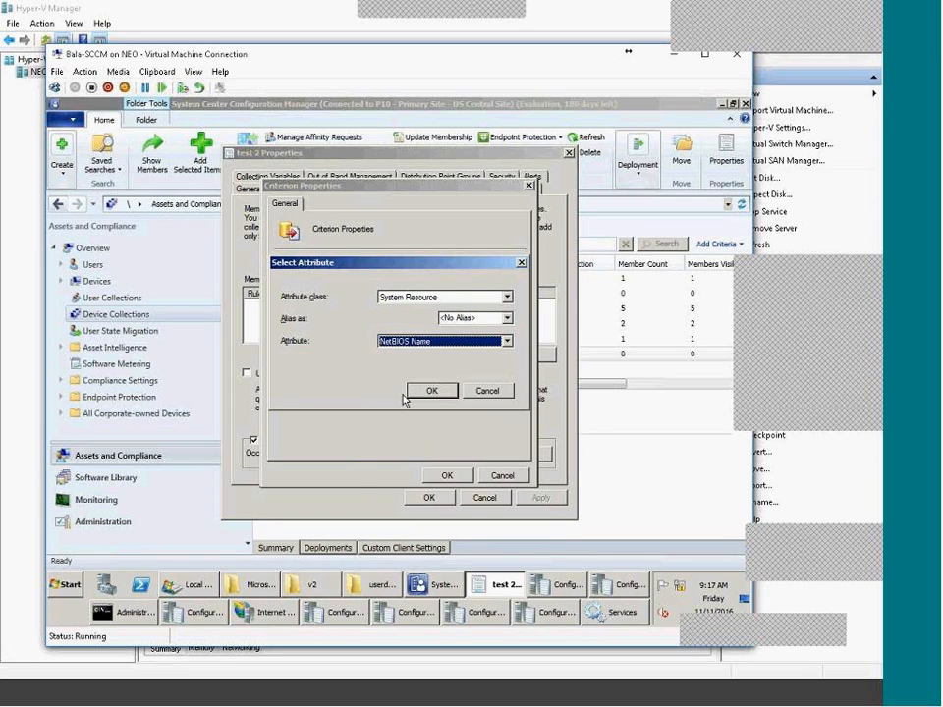
left_click(430, 389)
Step: Set the criterion's value to INHYDTCS-DC01 and save the criterion and query statement
left_click(468, 374)
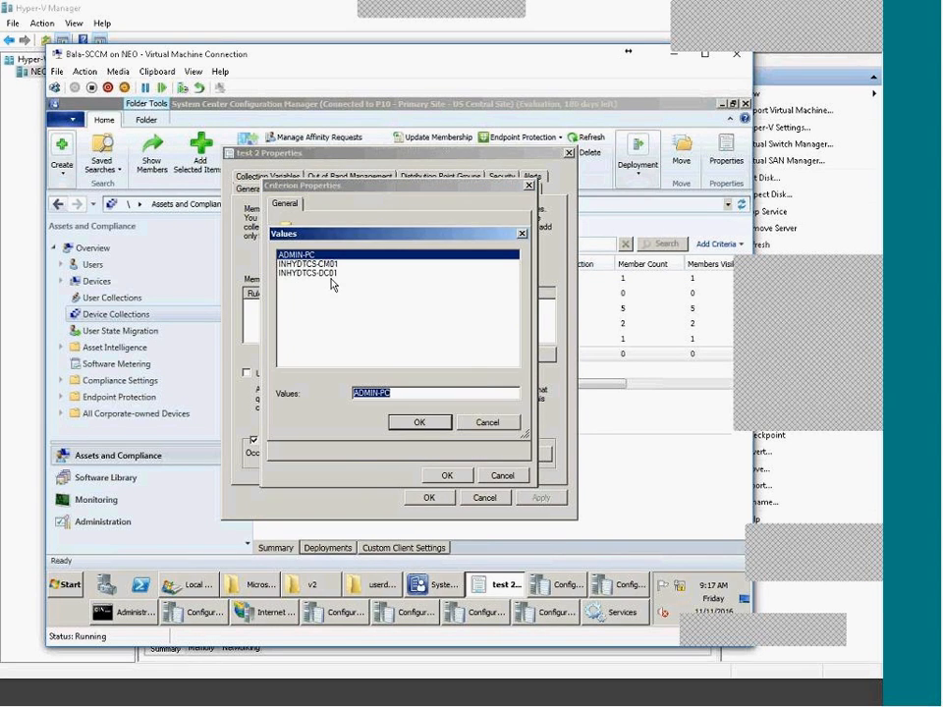
left_click(295, 273)
left_click(418, 424)
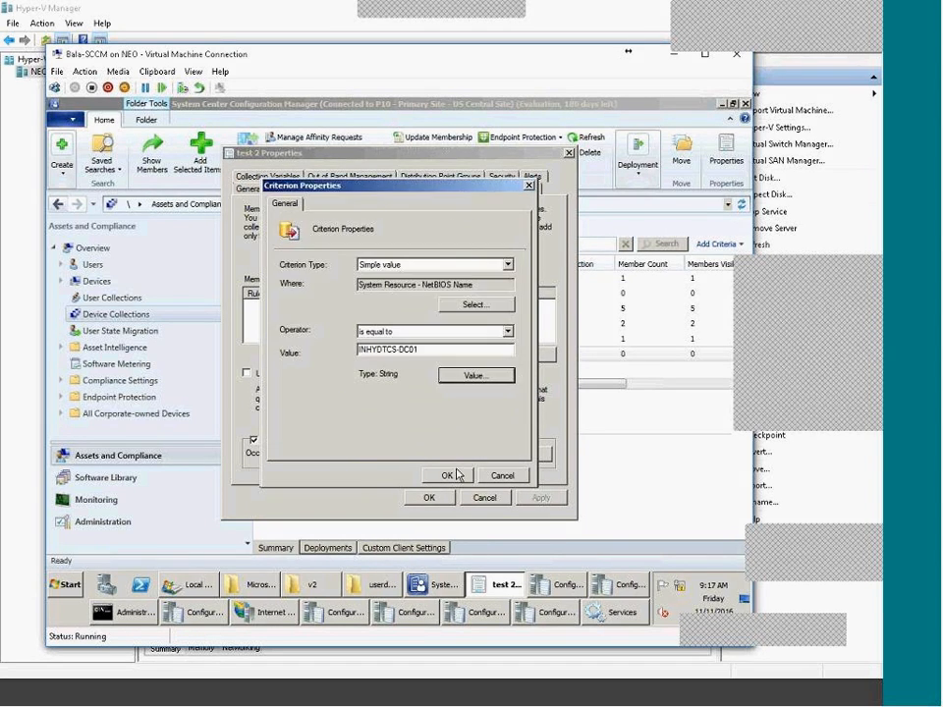
left_click(447, 476)
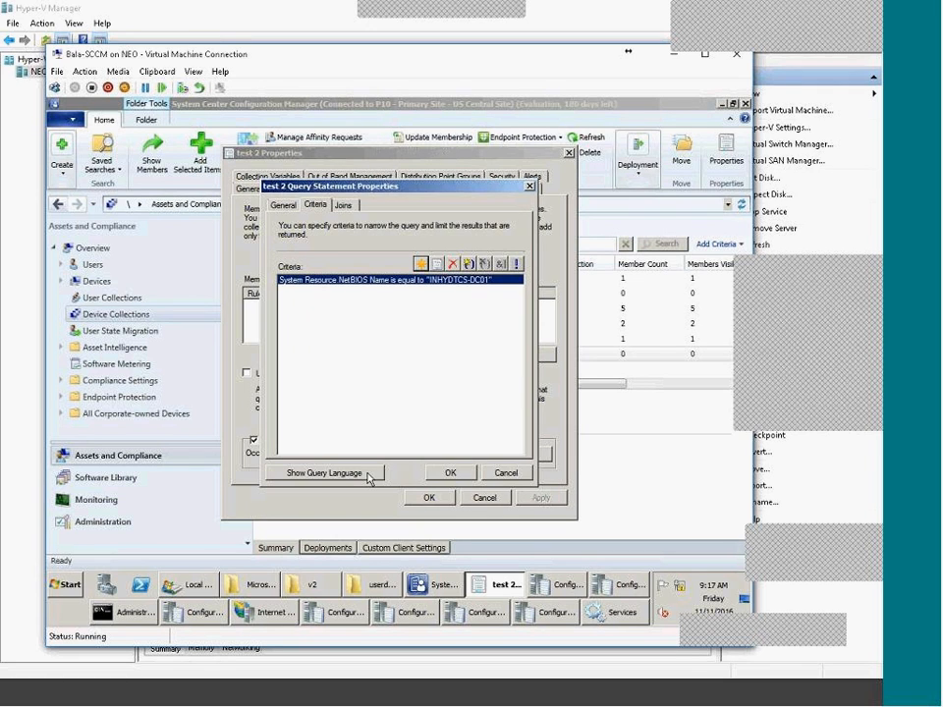
left_click(447, 474)
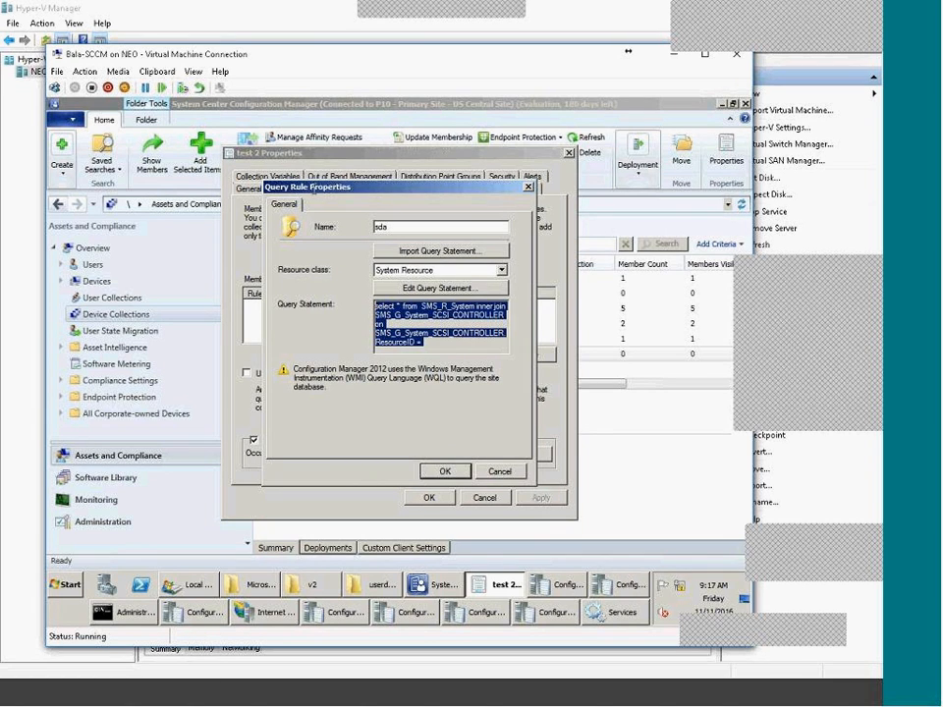
Step: Save the query rule, apply the test 2 collection properties and refresh the collection list
left_click(444, 471)
left_click(543, 499)
left_click(428, 498)
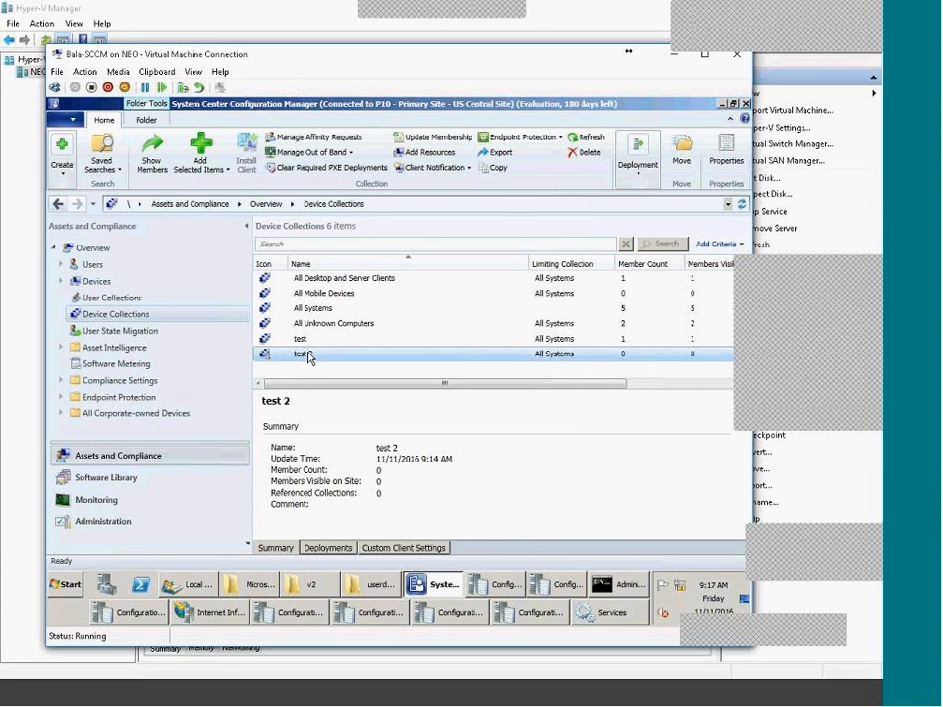
left_click(586, 138)
left_click(574, 141)
Step: Reopen the membership rules of test 2 and examine the query statement of the sda rule
right_click(321, 363)
left_click(349, 397)
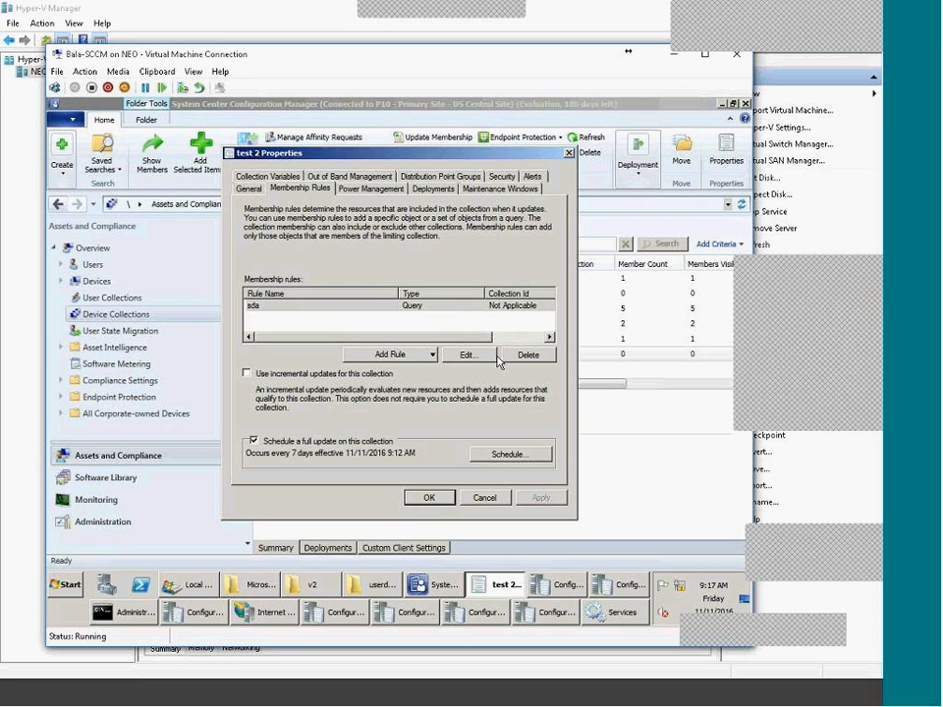
left_click(466, 358)
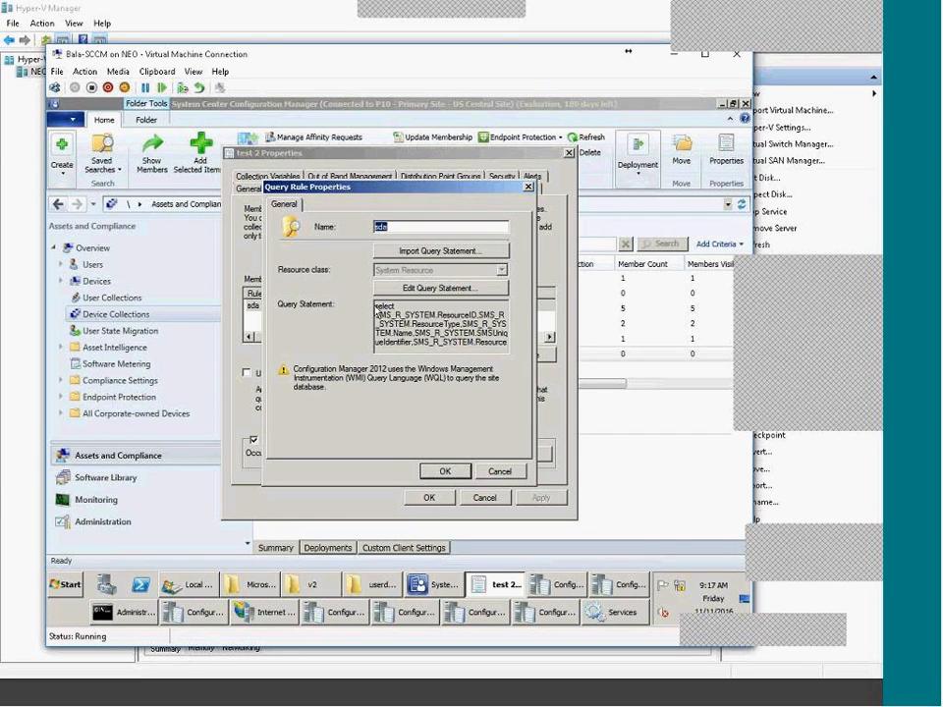
left_click_drag(376, 306, 473, 348)
left_click(454, 343)
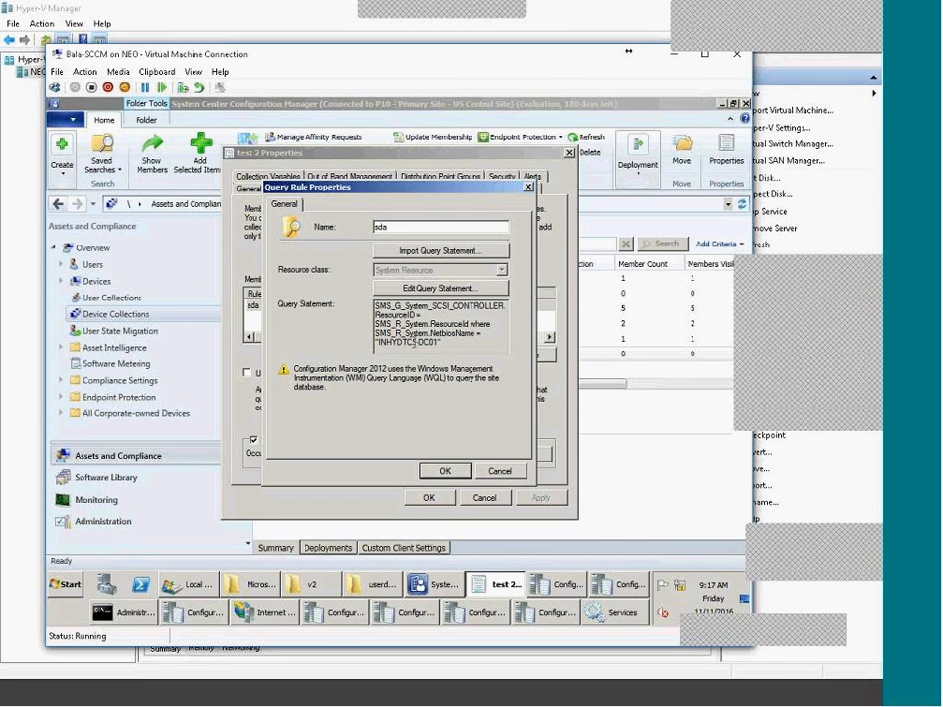
key("Return")
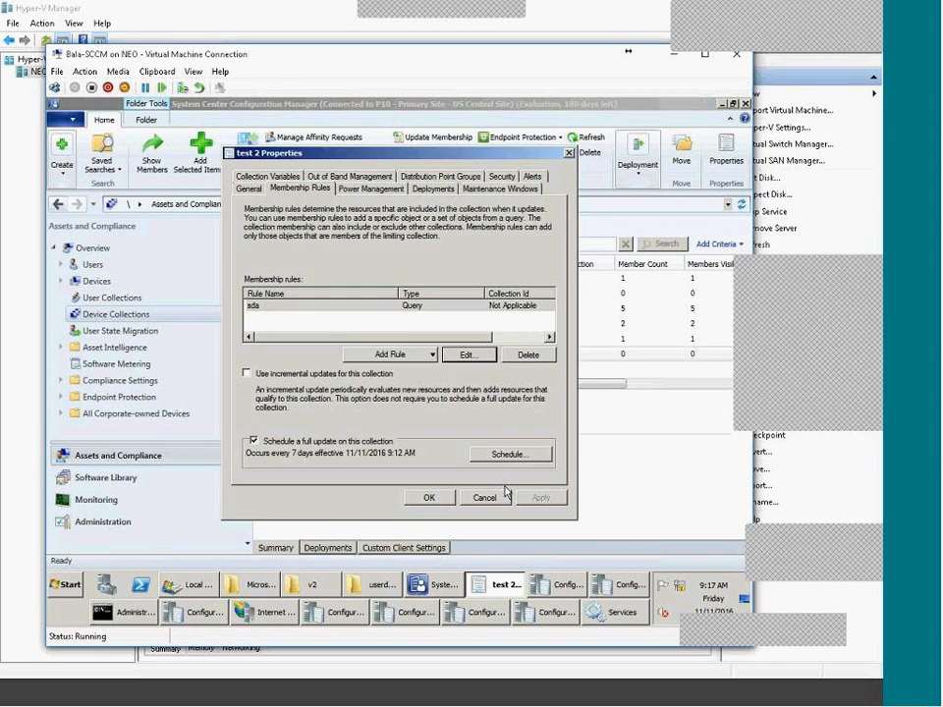
key("Return")
Step: Update the membership of the test 2 collection and refresh the collection list
left_click(432, 138)
left_click(448, 389)
left_click(588, 139)
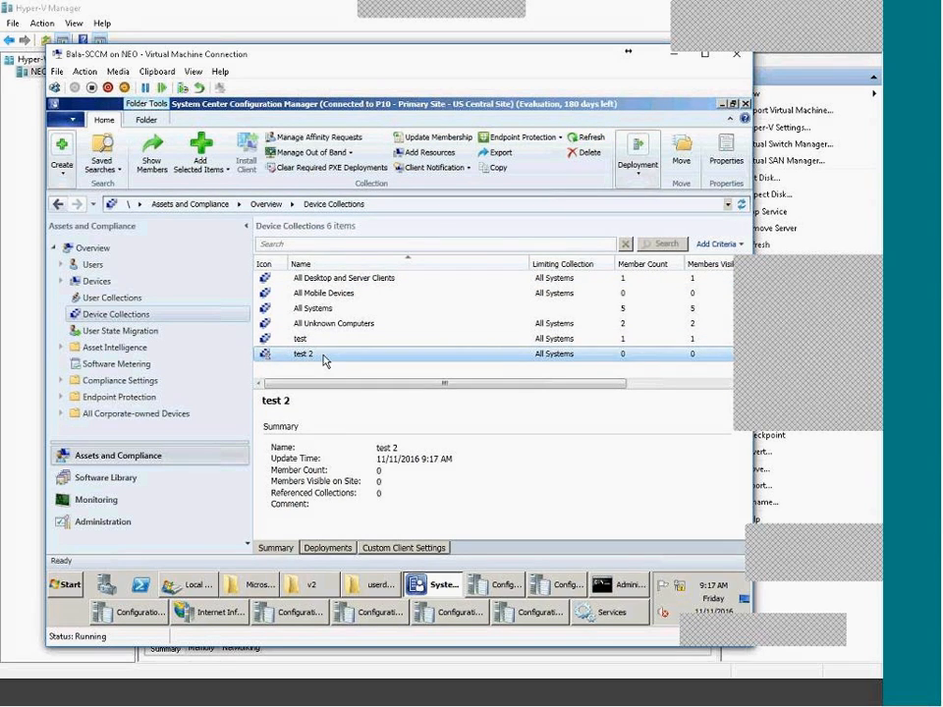
left_click(588, 140)
left_click(589, 137)
Step: Change the attribute of the criterion in test 2's sda query rule to System Resource - Name and save the criterion
right_click(499, 356)
left_click(546, 400)
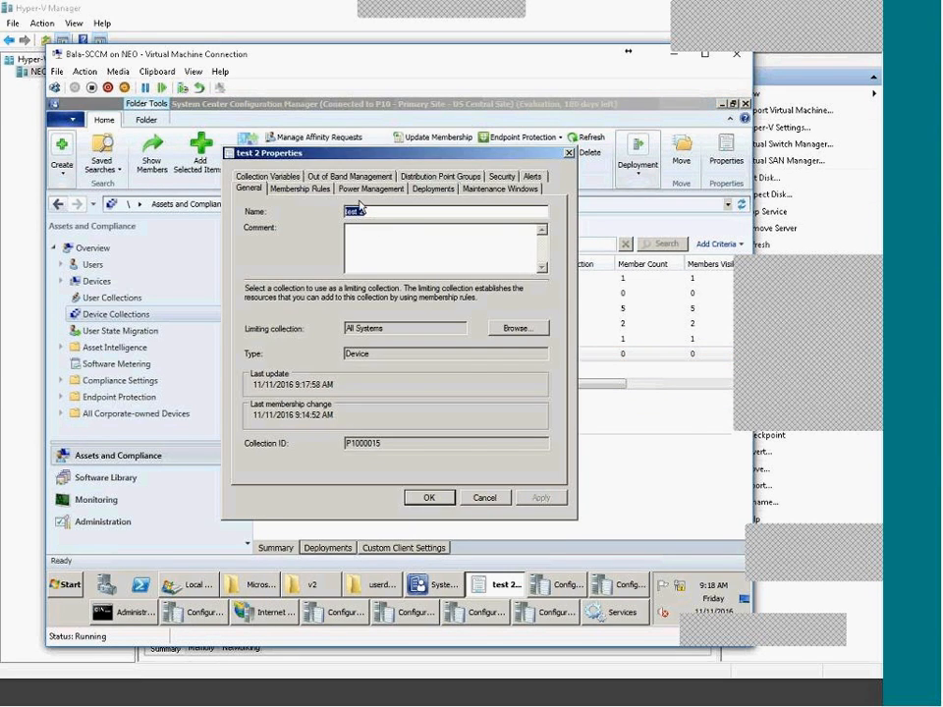
left_click(307, 187)
left_click(487, 351)
left_click(421, 288)
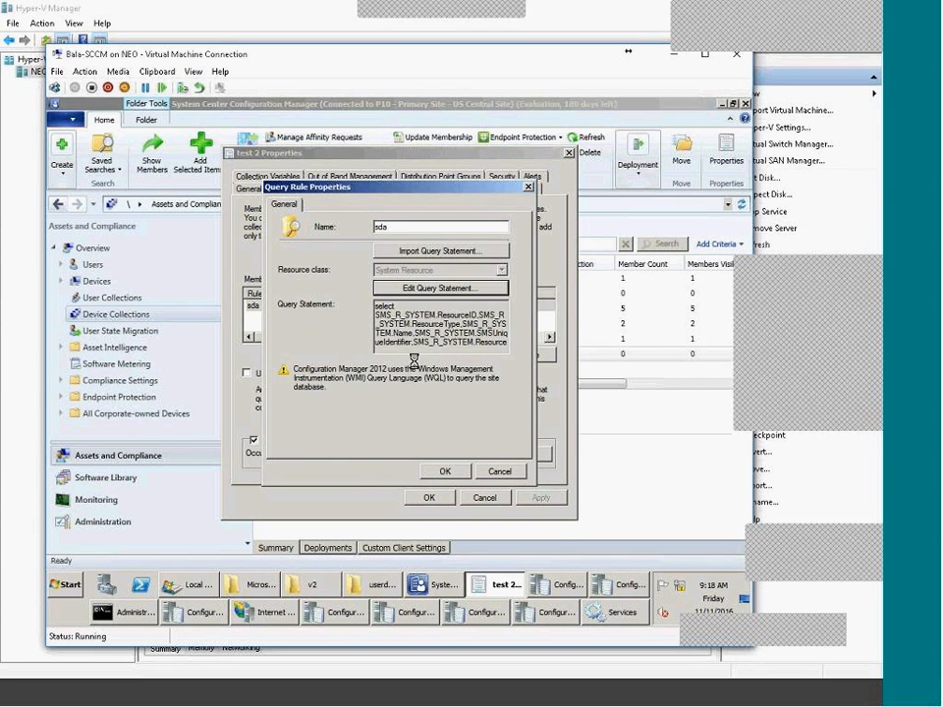
left_click(315, 204)
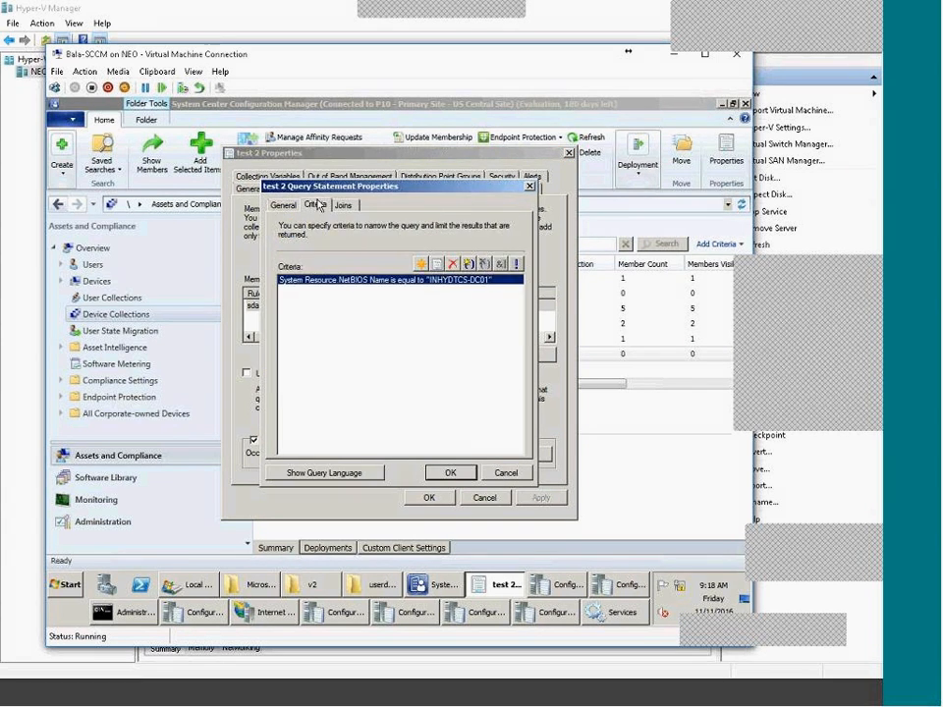
double_click(337, 281)
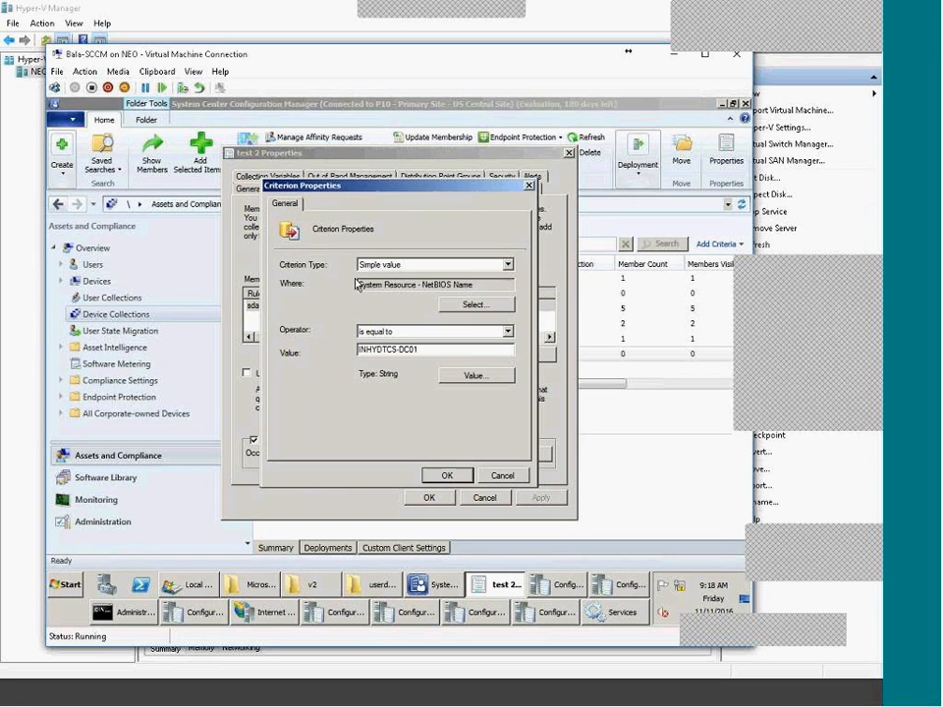
left_click(473, 305)
left_click(508, 342)
left_click(422, 389)
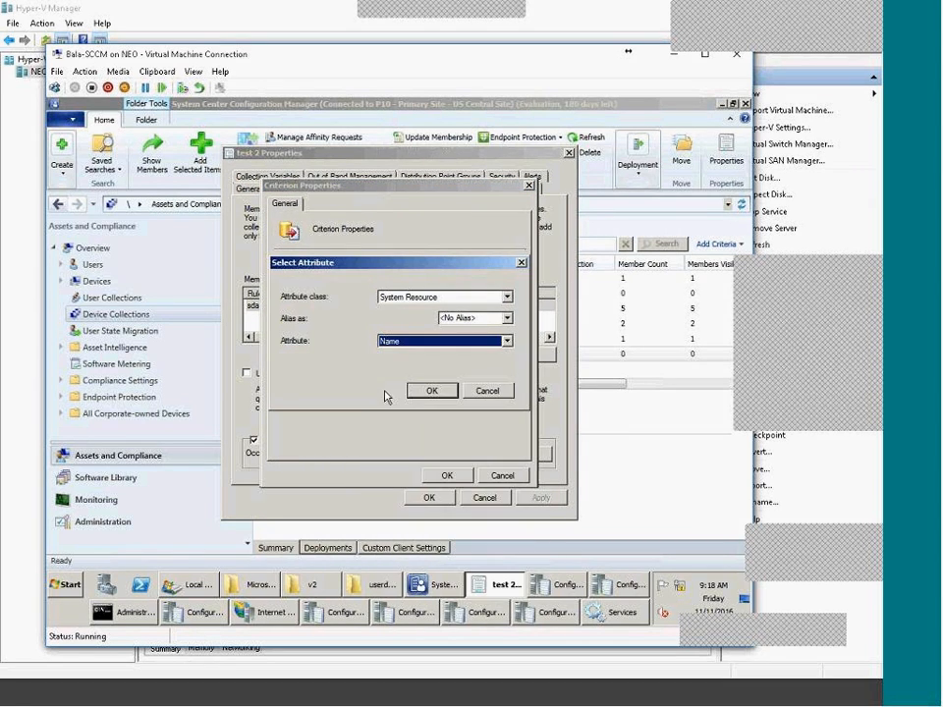
left_click(428, 392)
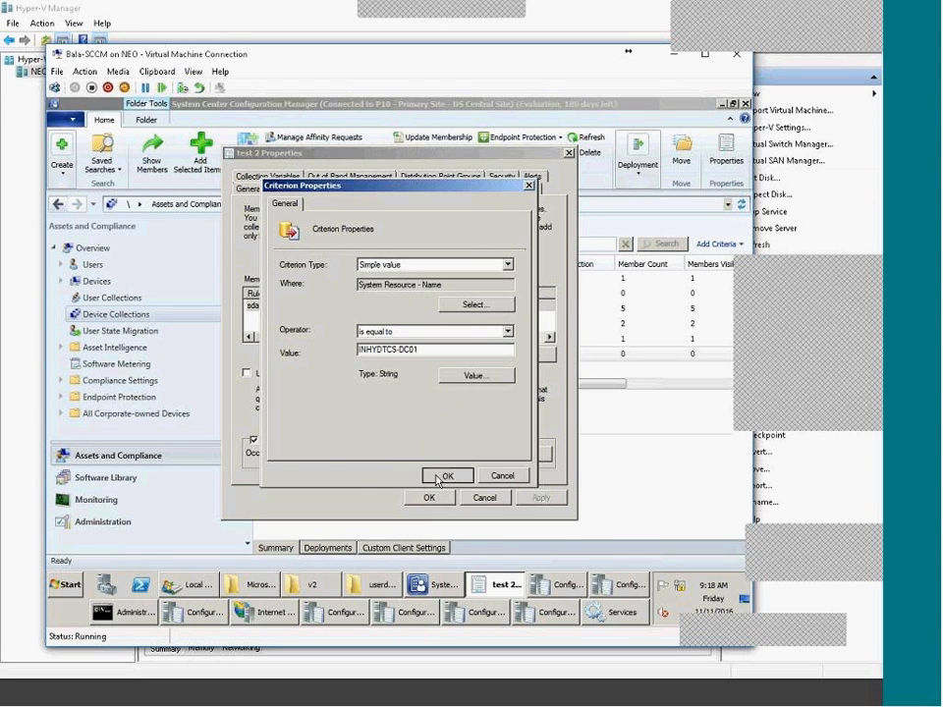
left_click(438, 476)
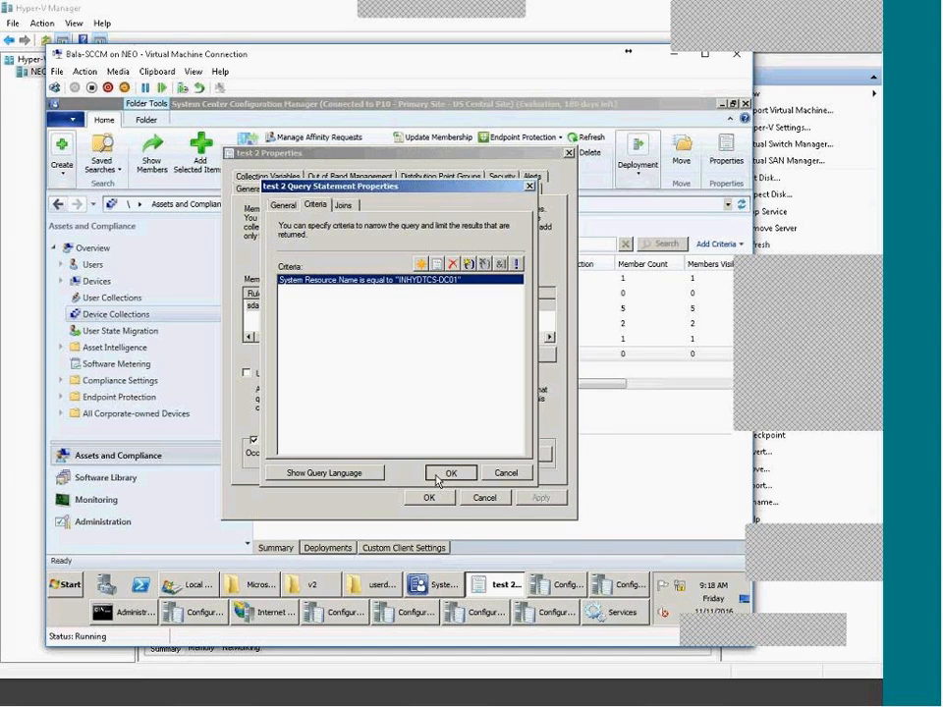
Step: Save the query statement and the sda rule, and apply the test 2 collection properties
left_click(438, 477)
left_click(443, 470)
left_click(541, 498)
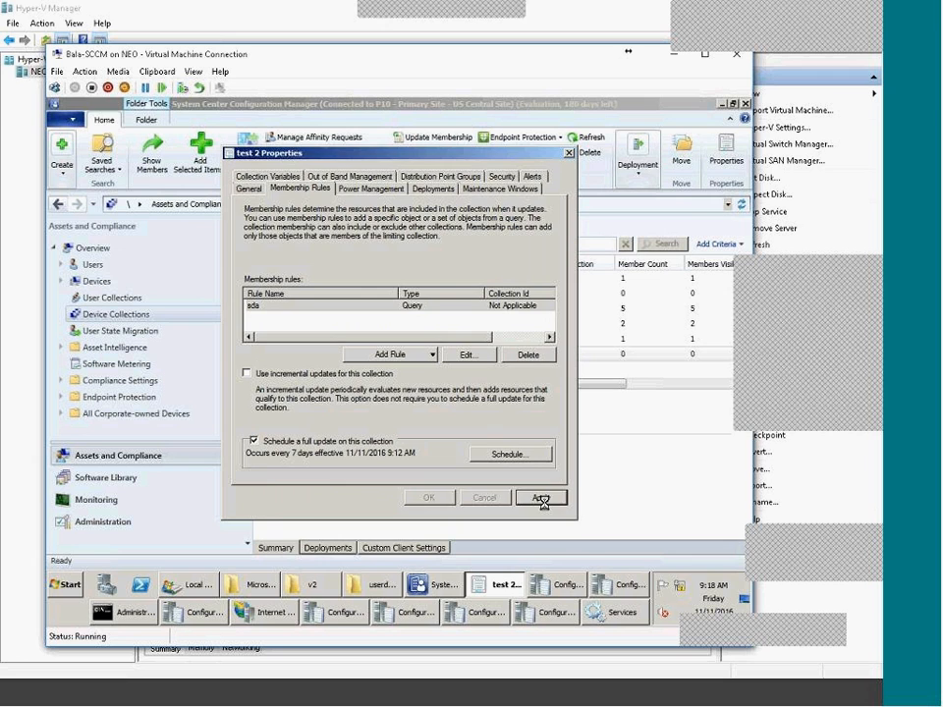
left_click(428, 497)
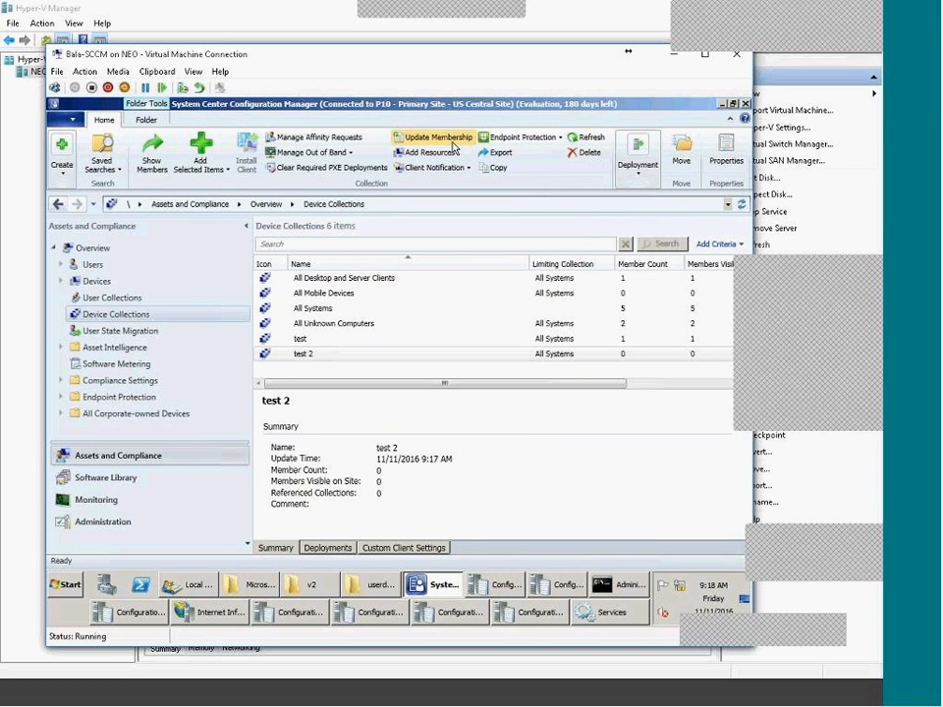
Step: Update the membership of test 2 with its edited rule and refresh the device collections
left_click(454, 147)
left_click(451, 387)
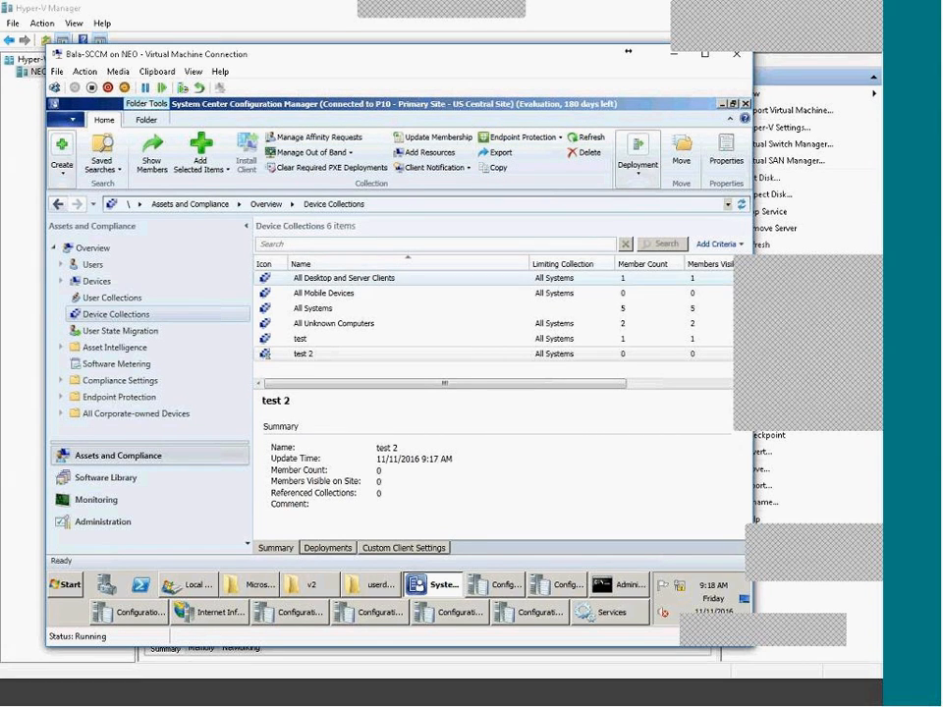
left_click(313, 356)
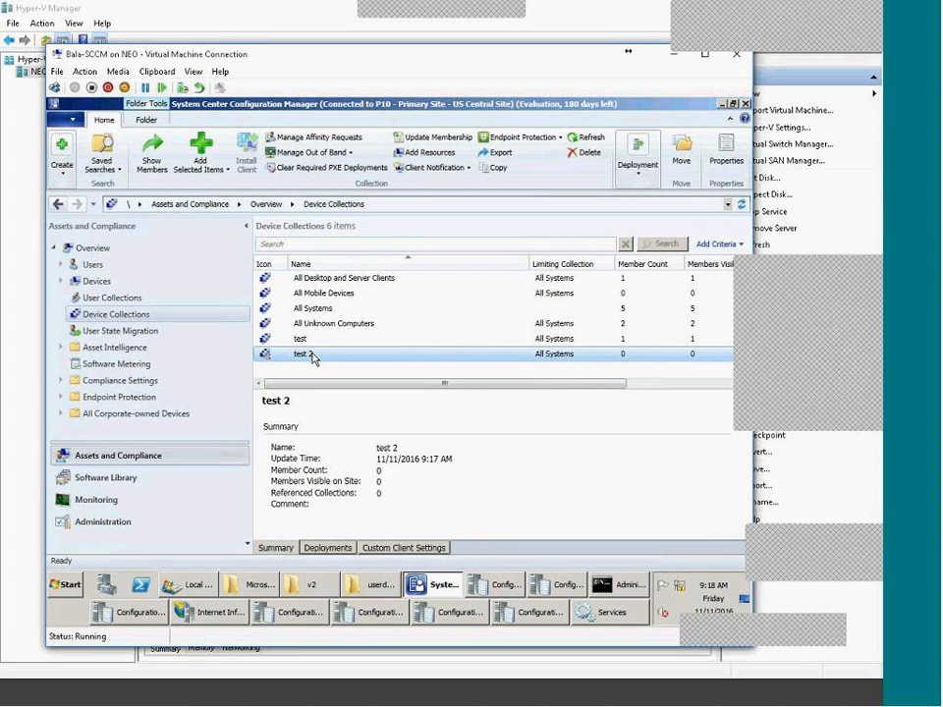
key("F5")
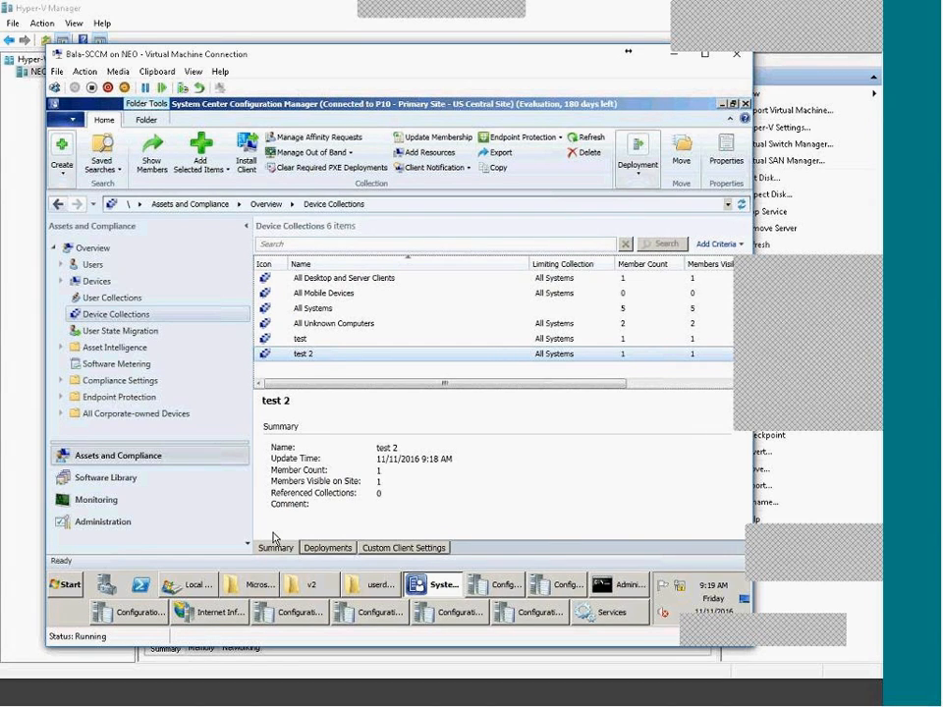
Step: Switch to the Windows 7 client virtual machine and bring up its Control Panel items
left_click(791, 272)
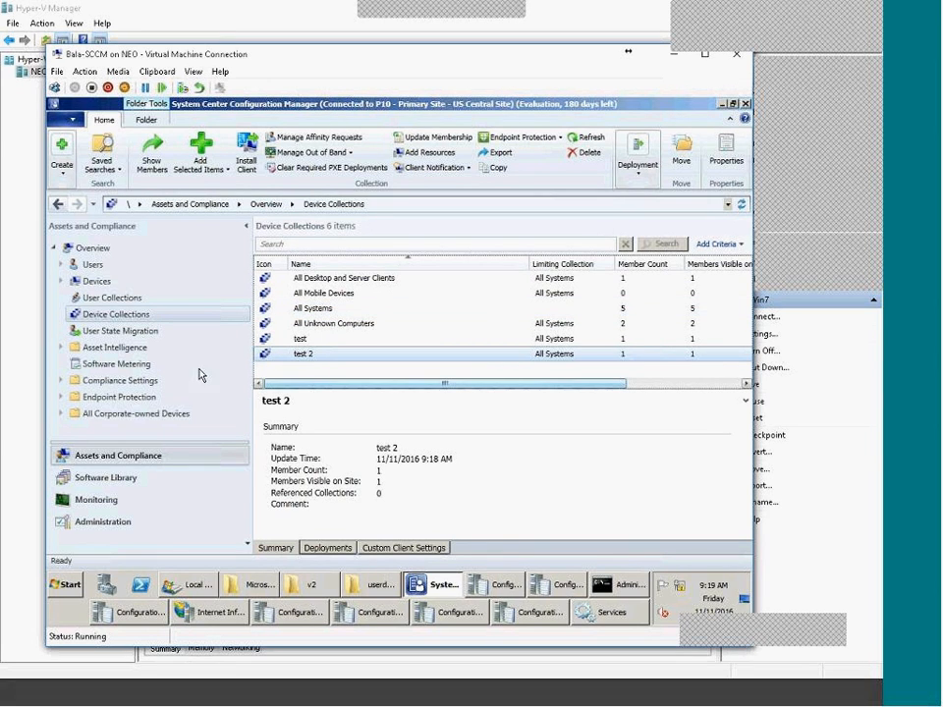
left_click(271, 408)
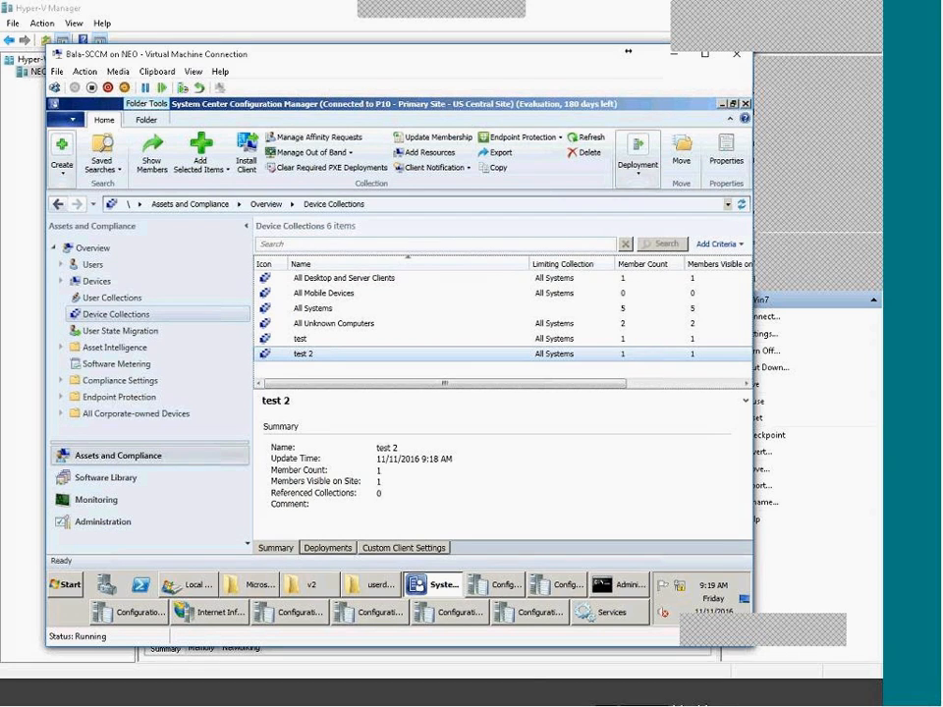
left_click(743, 695)
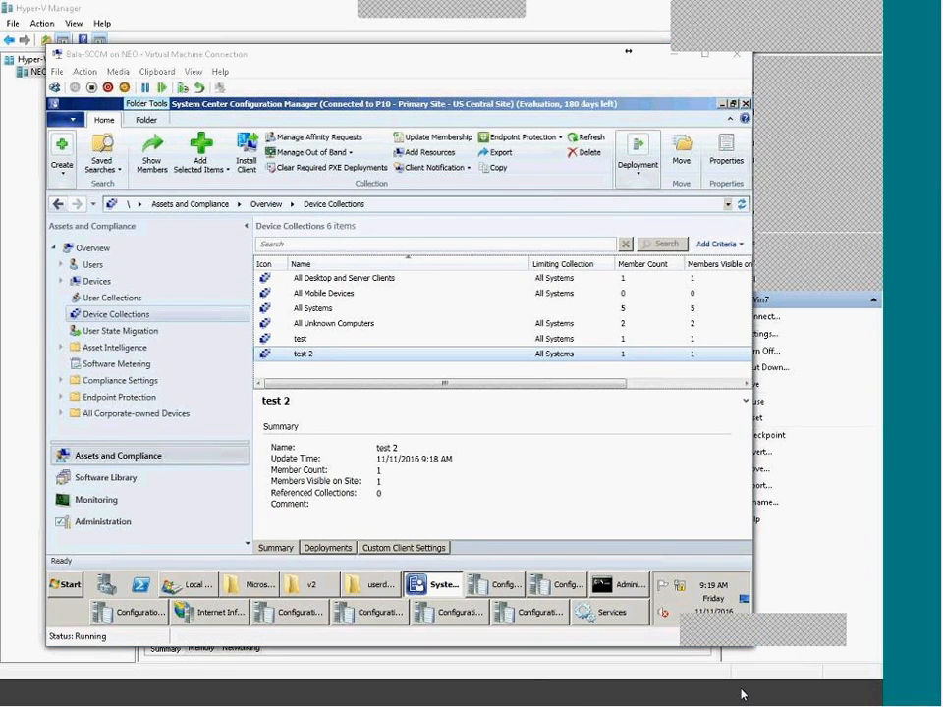
left_click(742, 696)
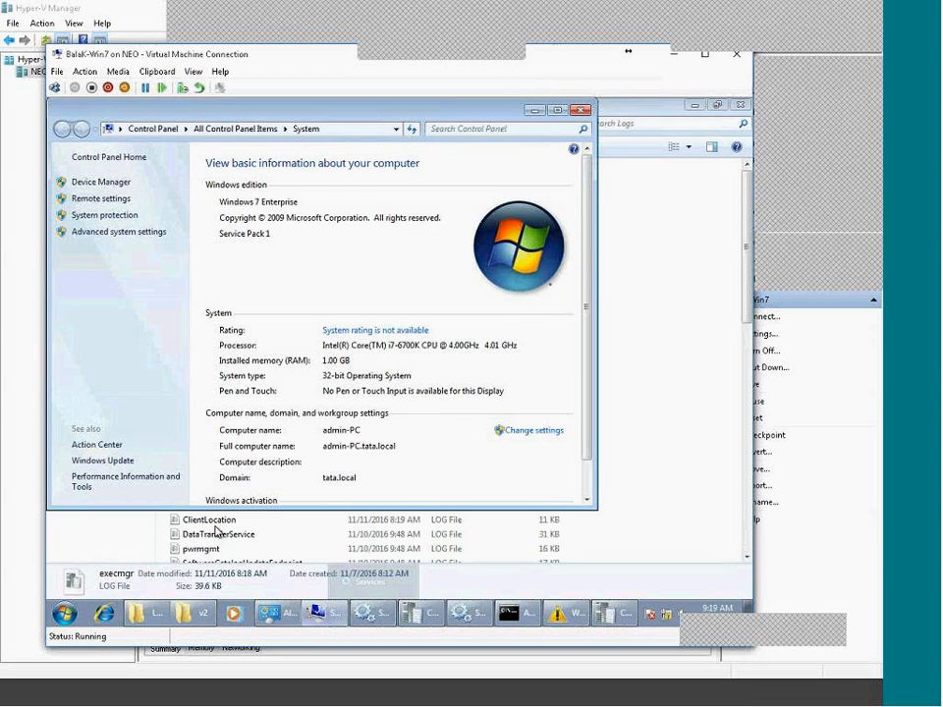
left_click(276, 613)
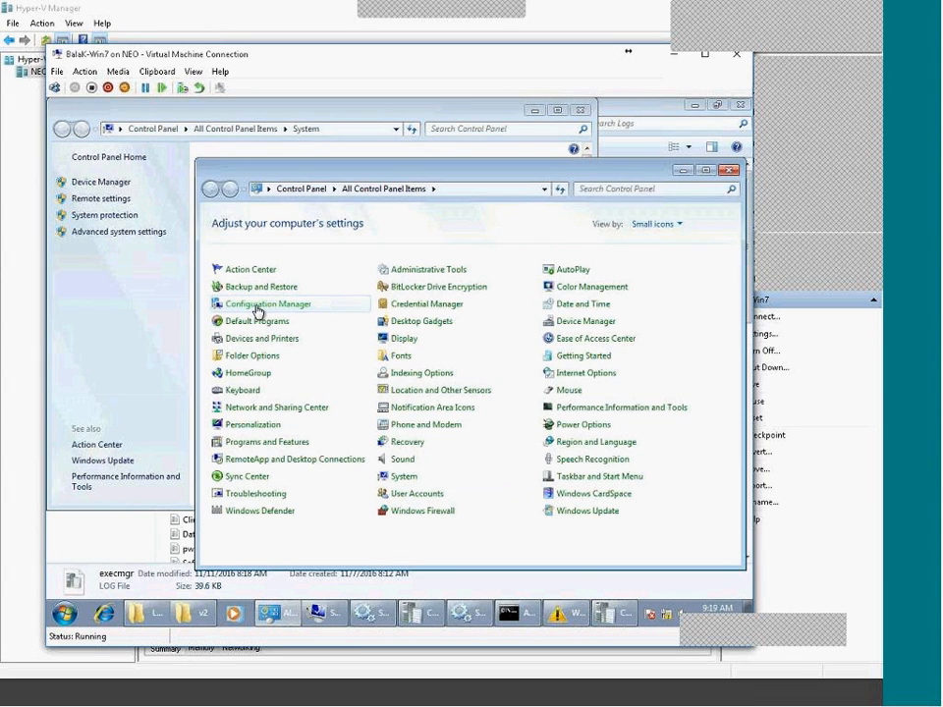
Step: Run the Machine Policy Retrieval & Evaluation Cycle from the Configuration Manager client properties and close them
left_click(257, 308)
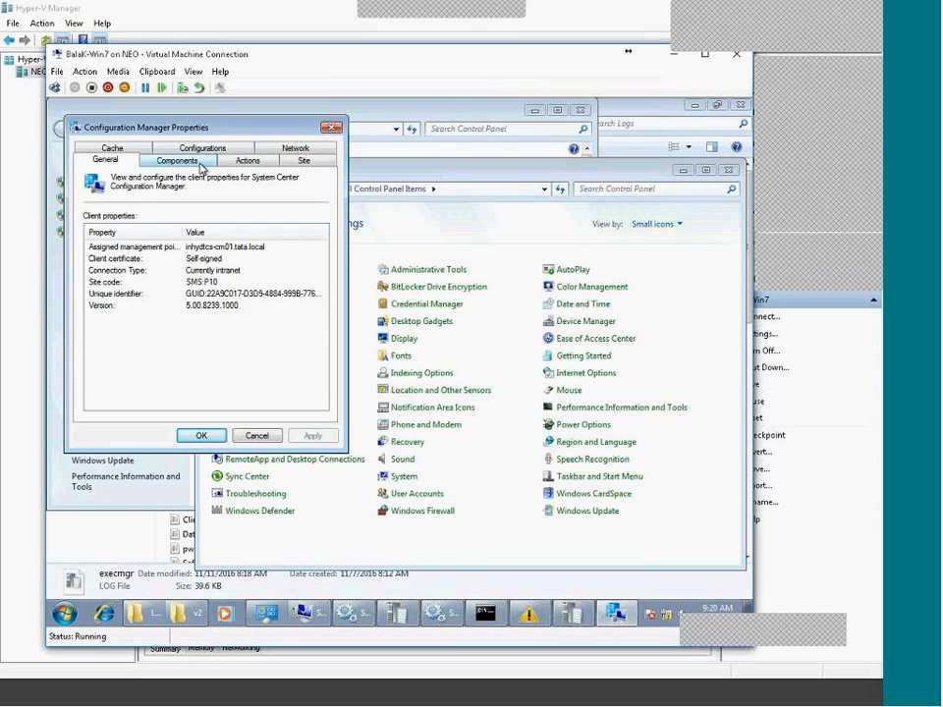
left_click(202, 164)
left_click(243, 151)
left_click(248, 148)
left_click(160, 285)
left_click(294, 405)
left_click(535, 405)
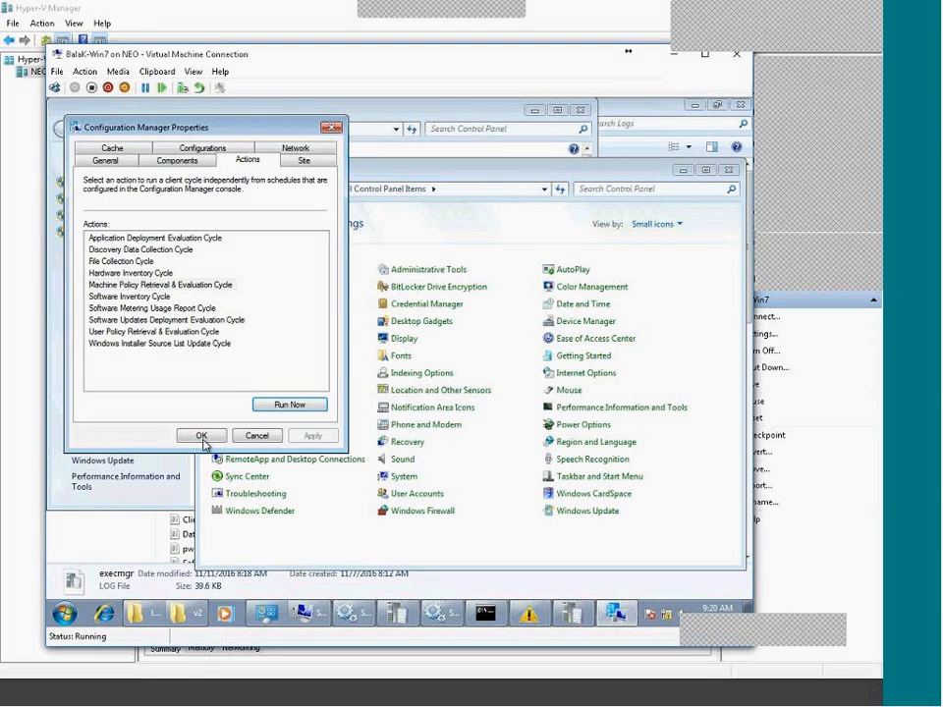
left_click(201, 438)
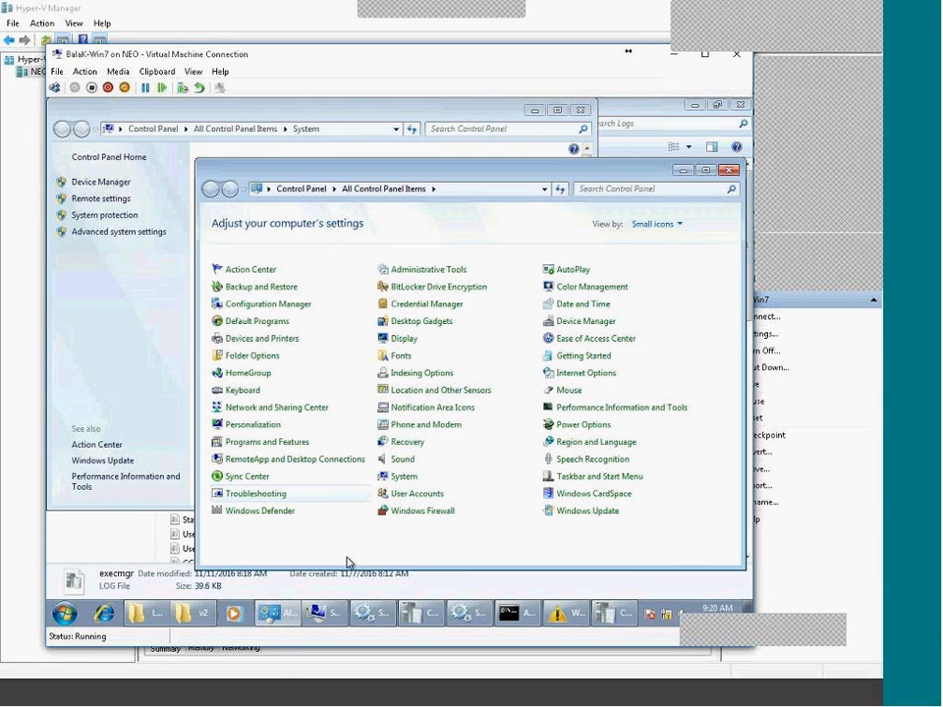
Step: Reopen the Configuration Manager client properties and examine the version and status of every client component
left_click(239, 308)
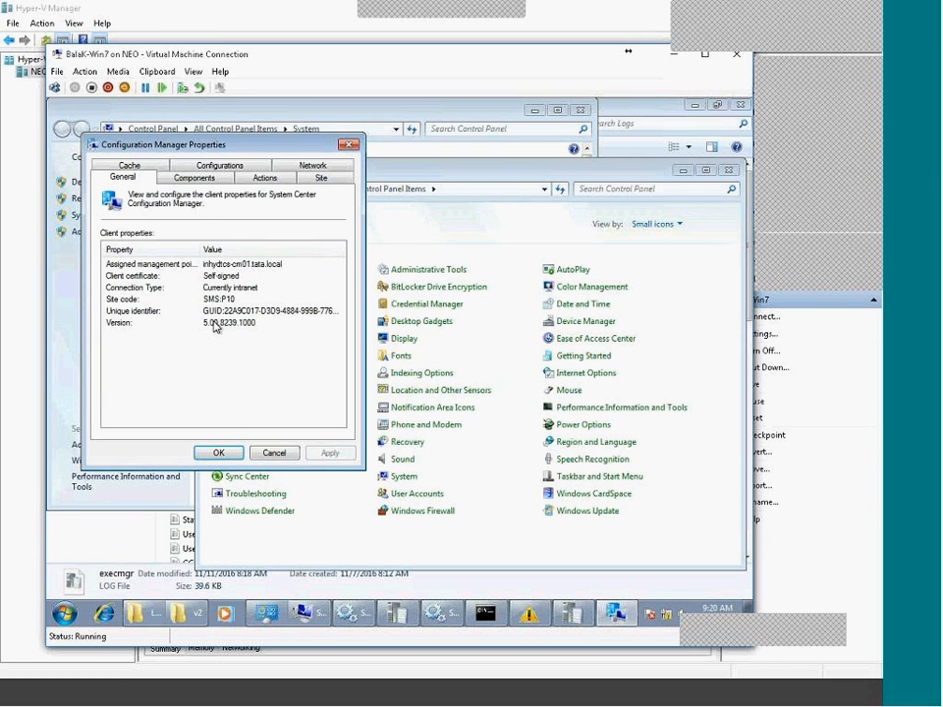
left_click(195, 178)
left_click(292, 373)
left_click(313, 287)
left_click(310, 360)
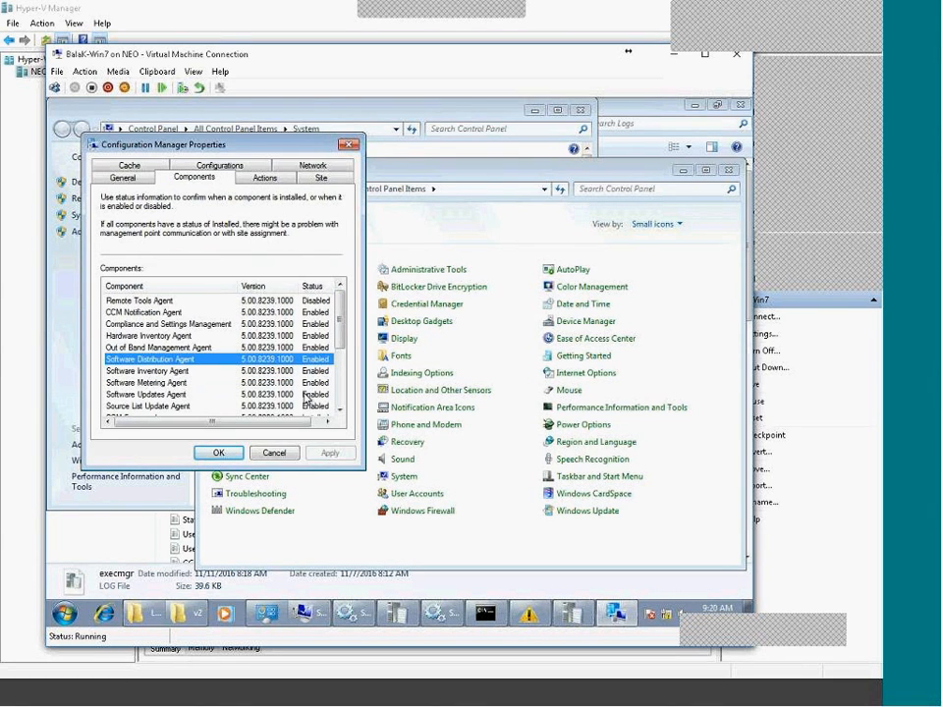
scroll(308, 399, "down", 3)
scroll(308, 399, "up", 3)
left_click(177, 303)
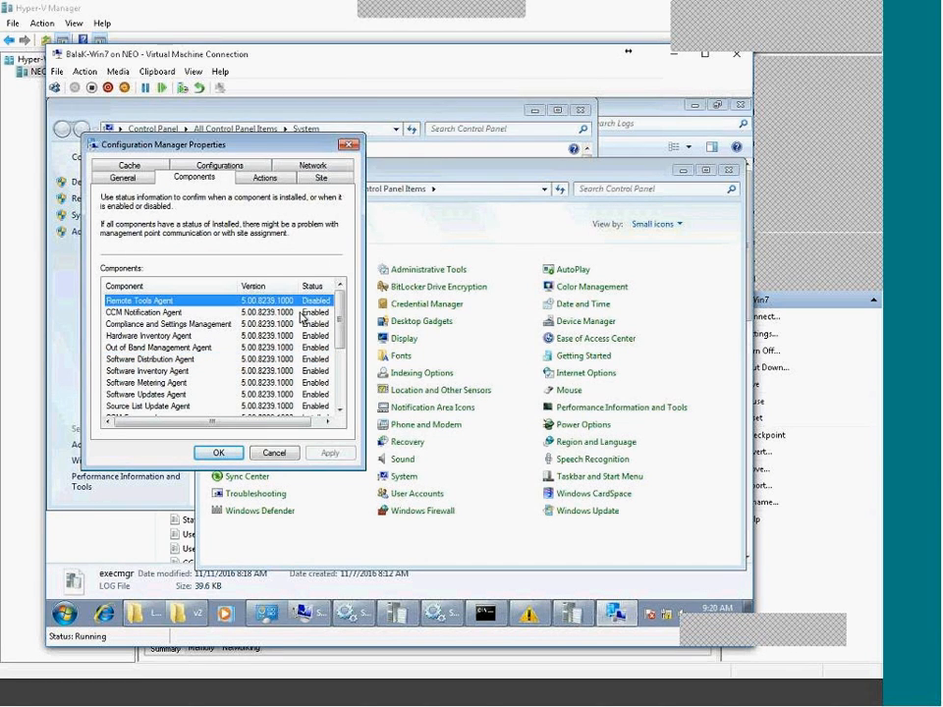
left_click(299, 311)
scroll(297, 410, "down", 3)
scroll(297, 409, "up", 2)
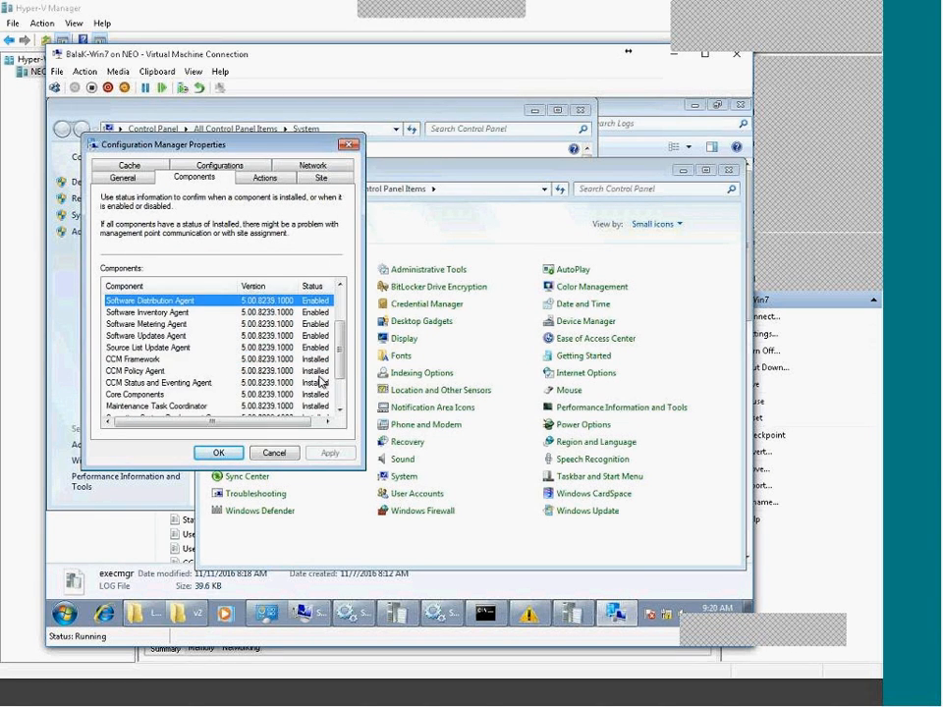
left_click(311, 372)
scroll(314, 394, "down", 2)
scroll(315, 393, "up", 3)
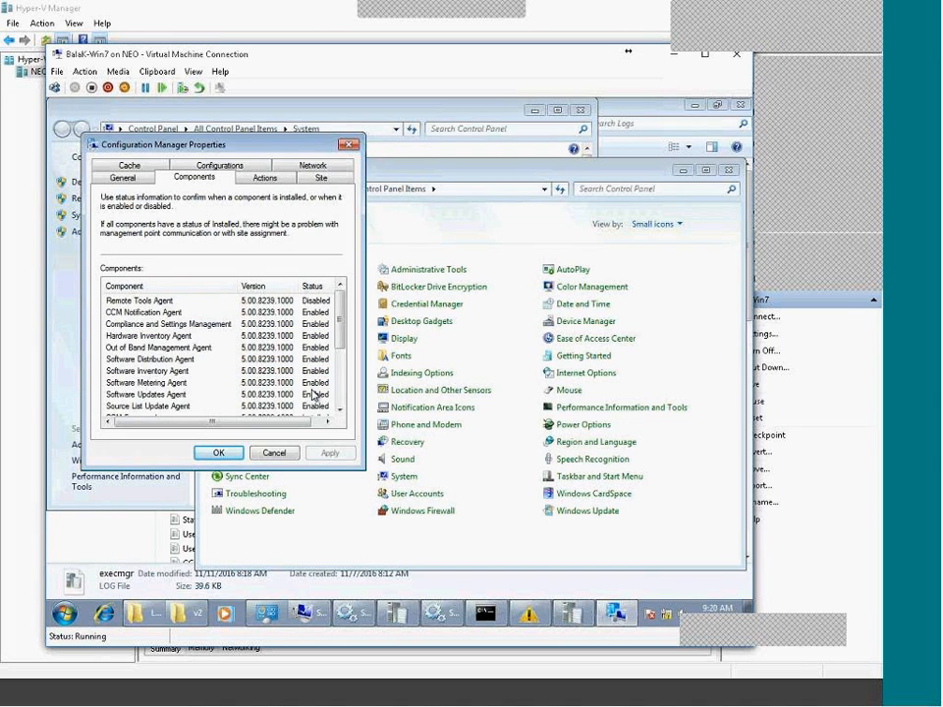
left_click(290, 313)
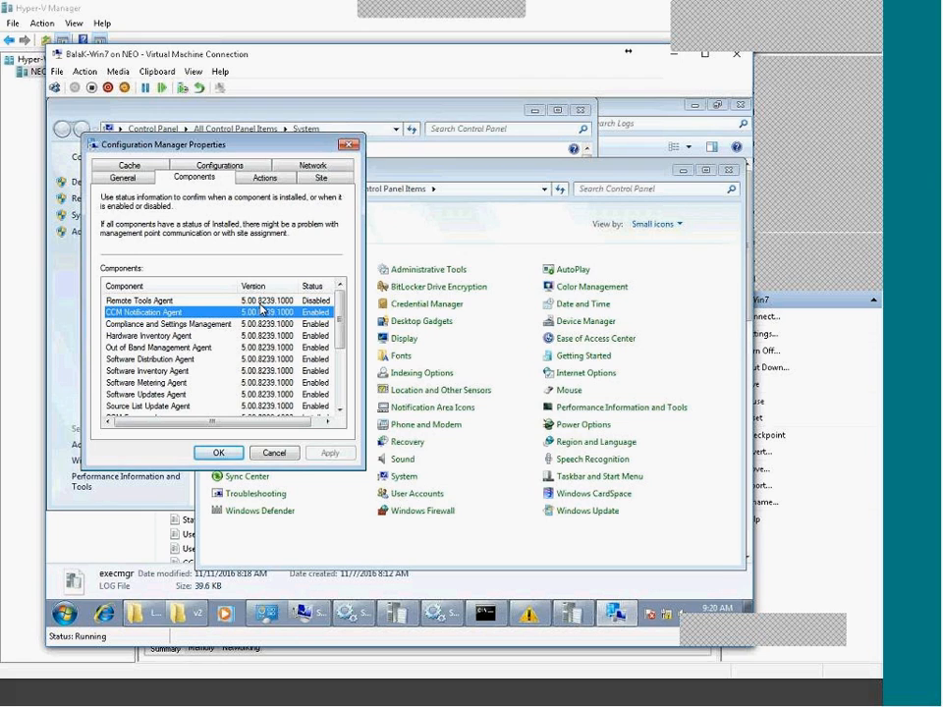
left_click(192, 358)
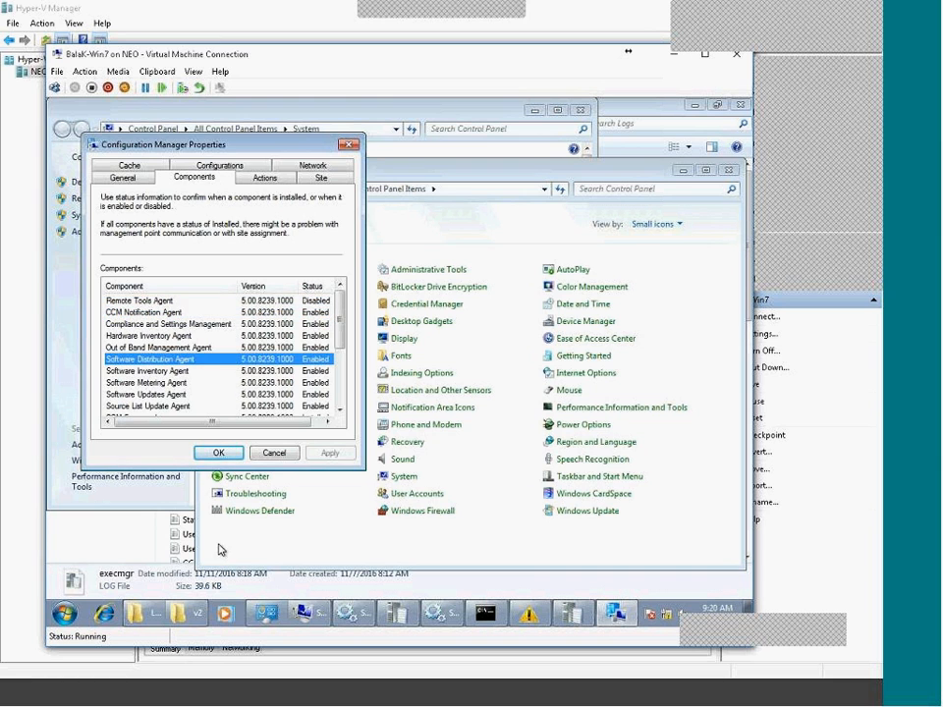
Step: Launch Software Center on the Windows 7 client
left_click(65, 614)
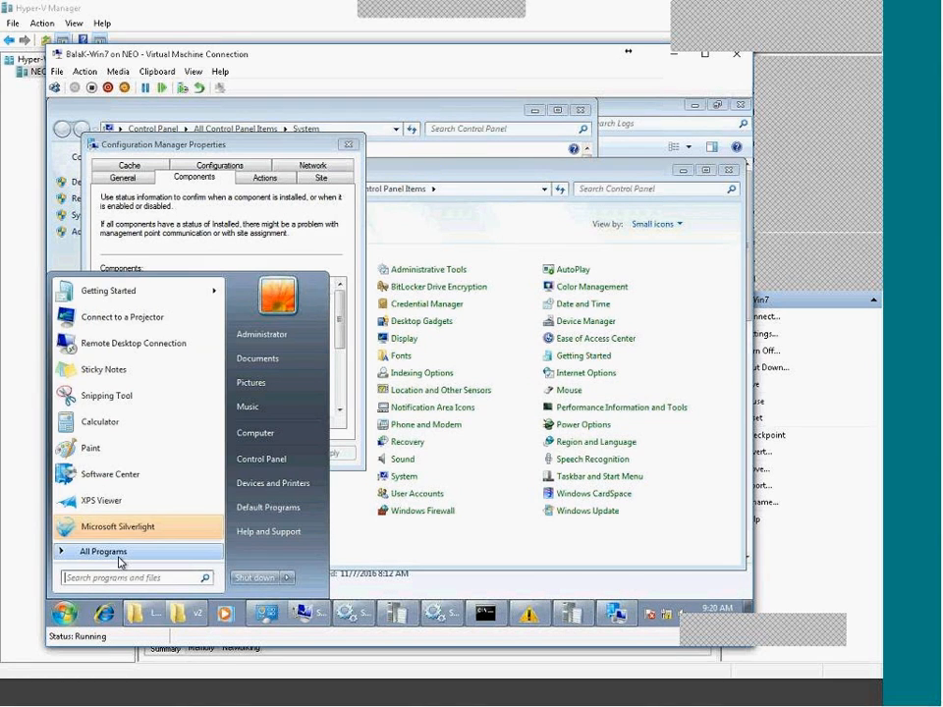
left_click(119, 552)
left_click(127, 467)
left_click(131, 490)
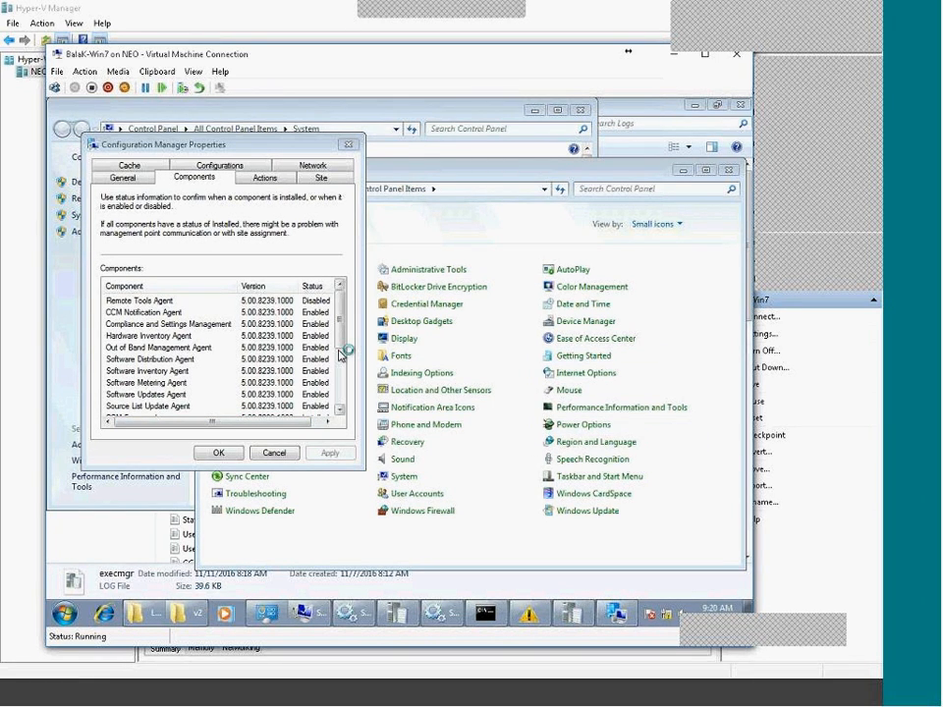
Step: Check the status of the Software Inventory, Software Distribution and Remote Tools agents in the client components
left_click(192, 382)
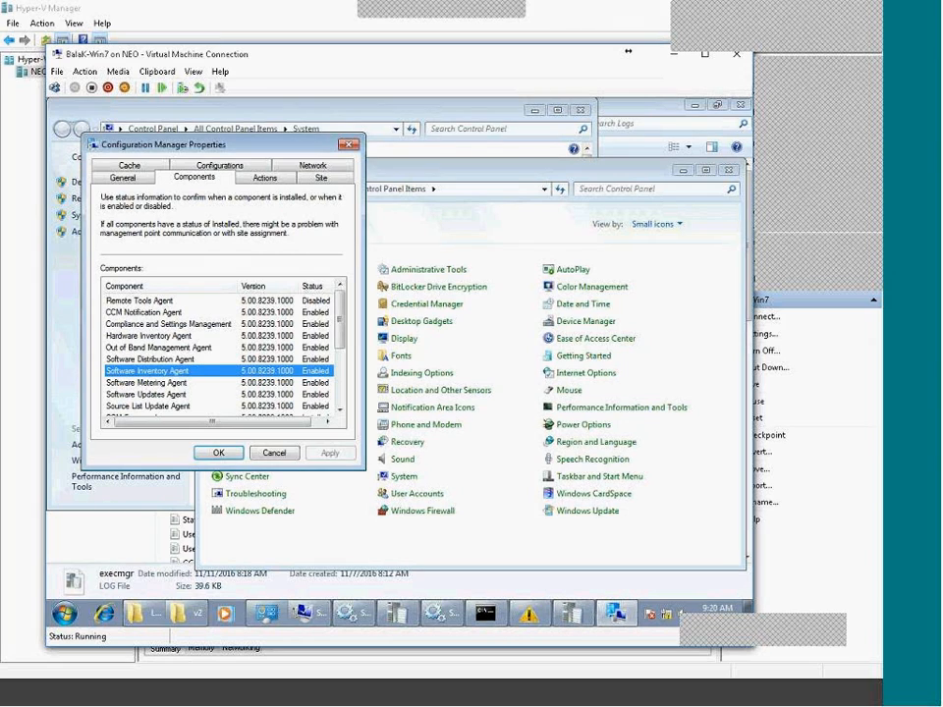
left_click(127, 360)
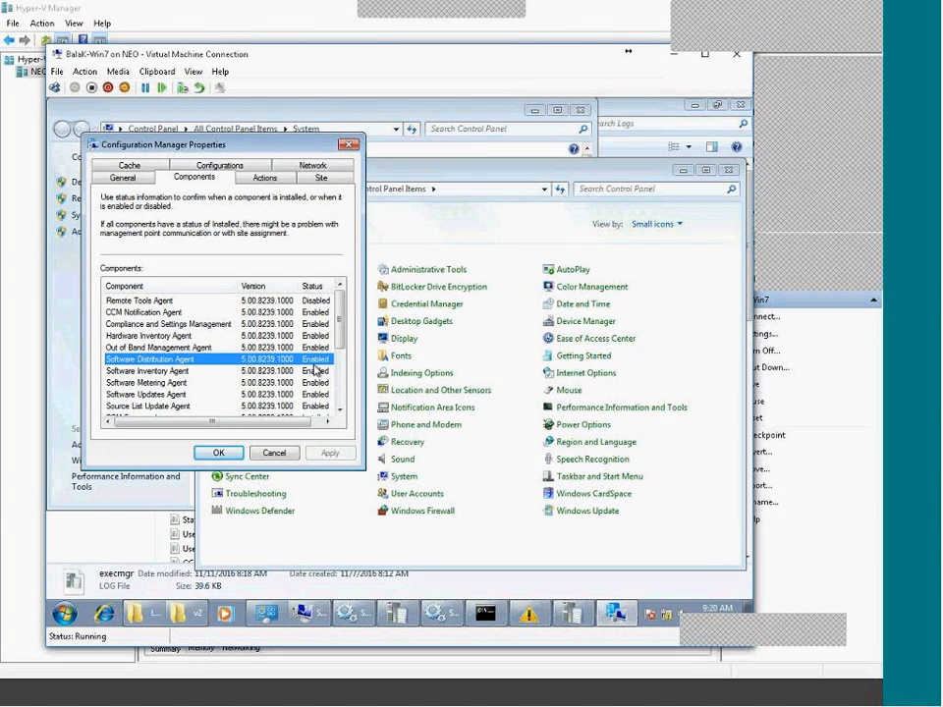
left_click(189, 302)
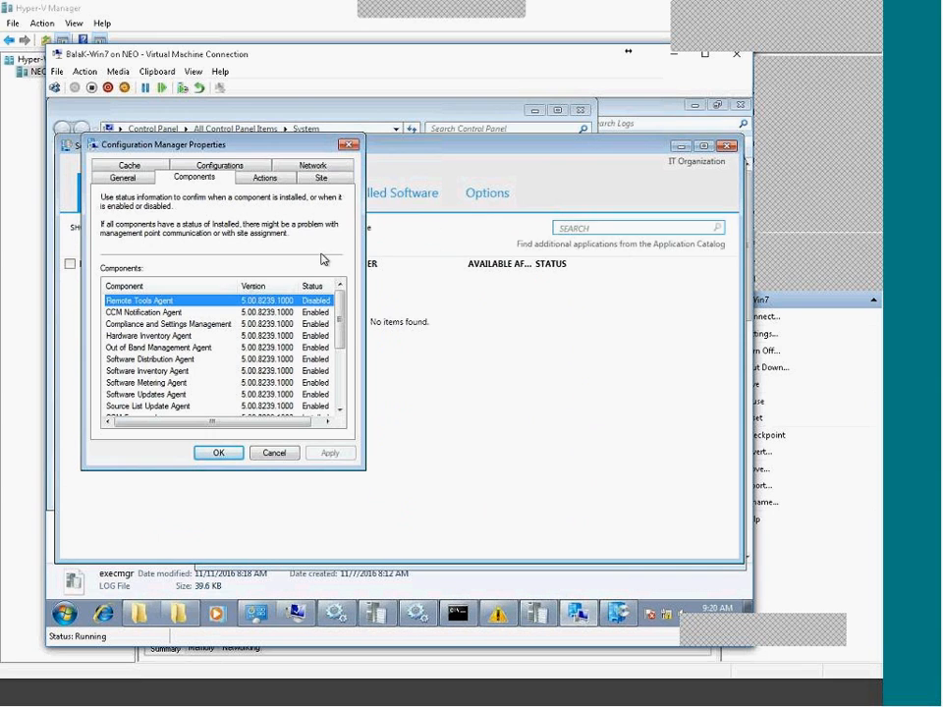
Step: Review the installation status and installed software in Software Center, and minimize its window
left_click(502, 494)
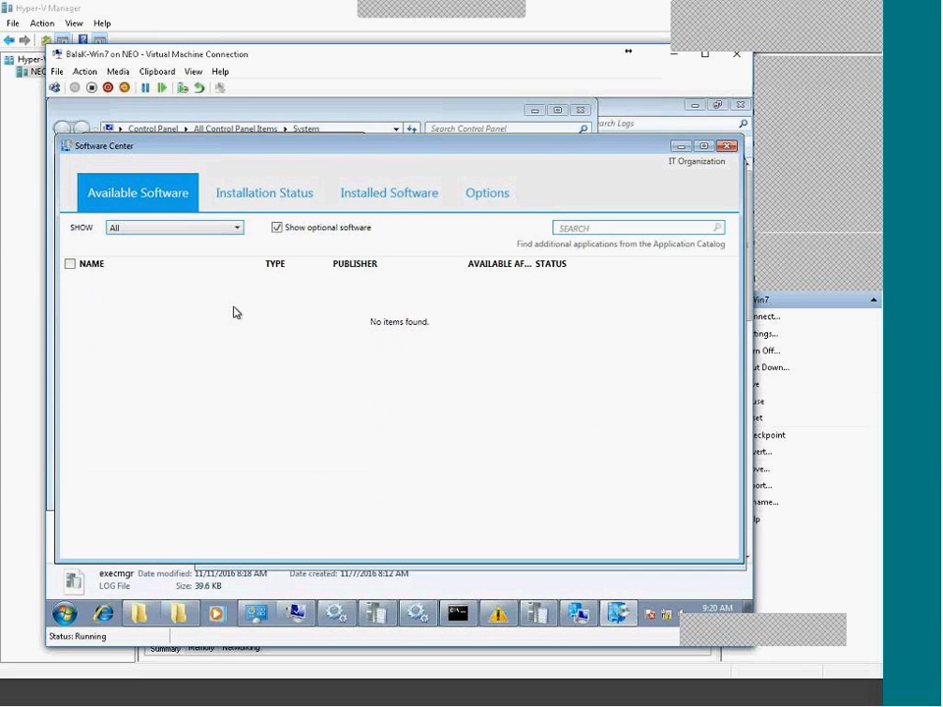
left_click(249, 203)
left_click(383, 197)
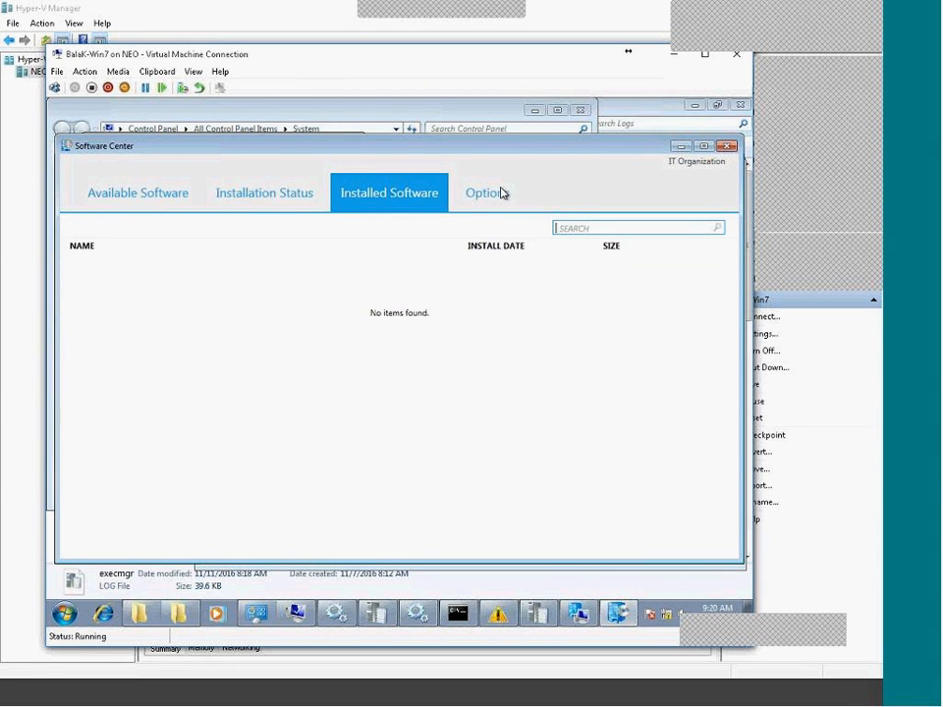
left_click(272, 196)
left_click(618, 616)
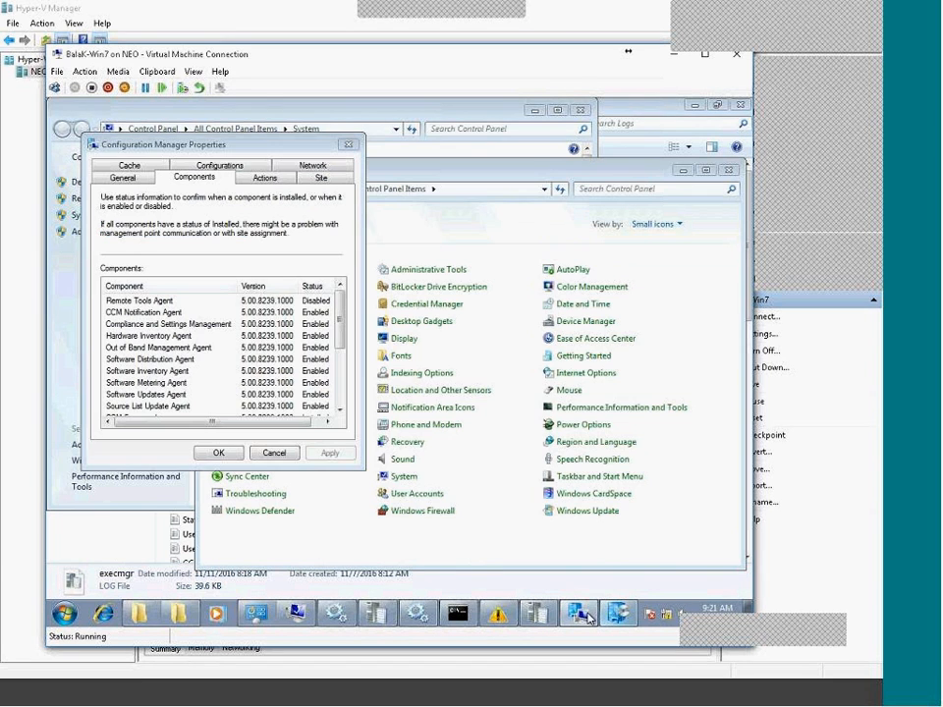
Step: Examine the rest of the client component list and each component's status on the Windows 7 client
left_click(341, 377)
scroll(345, 378, "up", 1)
scroll(345, 378, "down", 1)
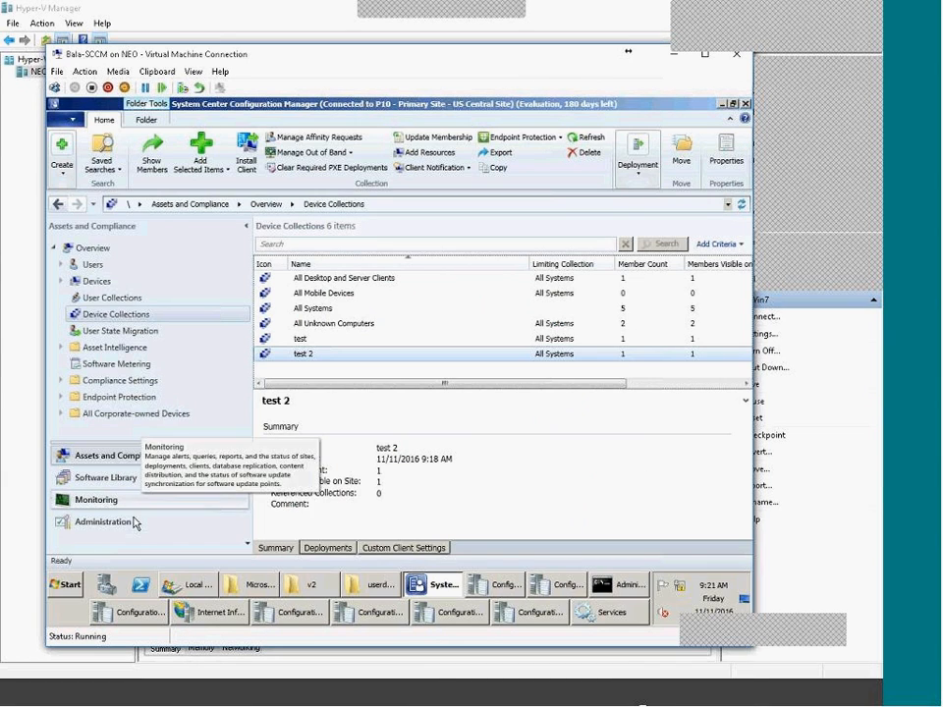
Step: In the SCCM server console's Administration workspace, review Boundaries, Boundary Groups and Discovery Methods under Hierarchy Configuration
left_click(133, 523)
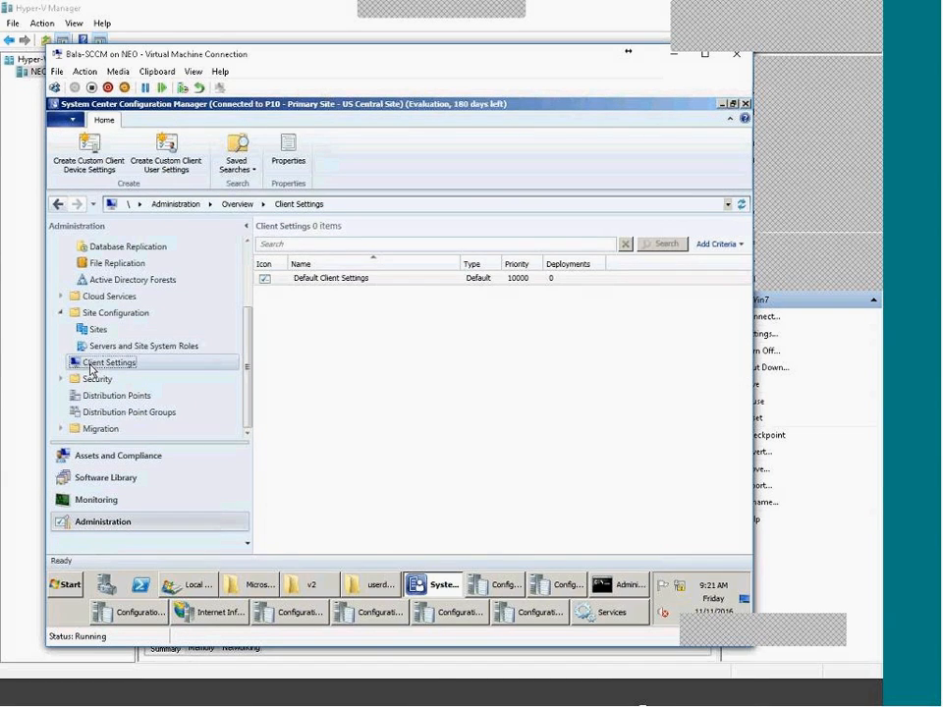
left_click_drag(246, 374, 247, 367)
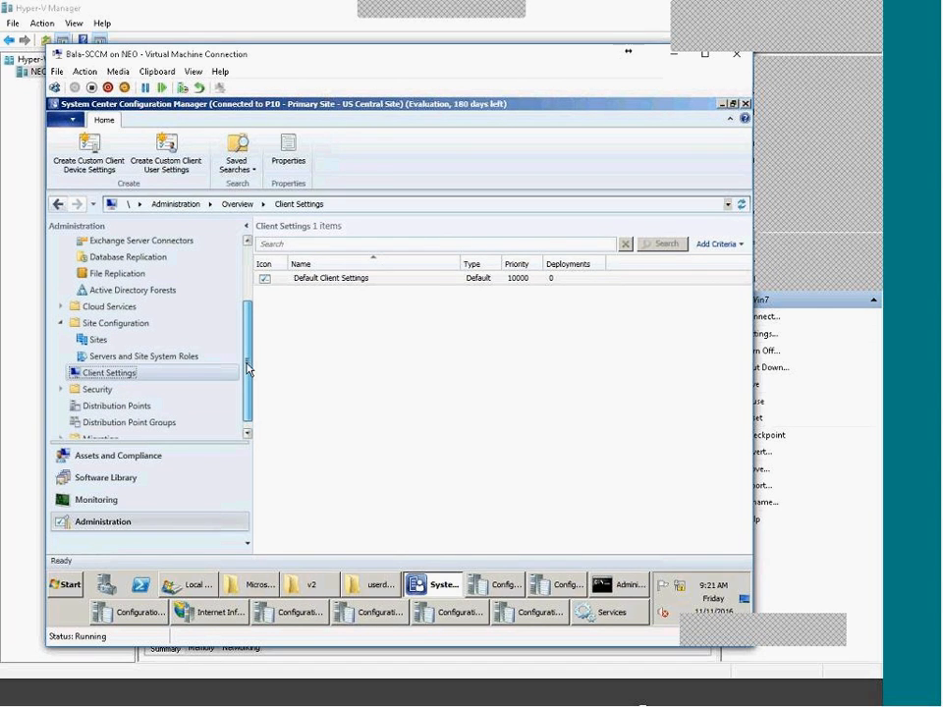
scroll(138, 334, "up", 3)
scroll(108, 312, "down", 1)
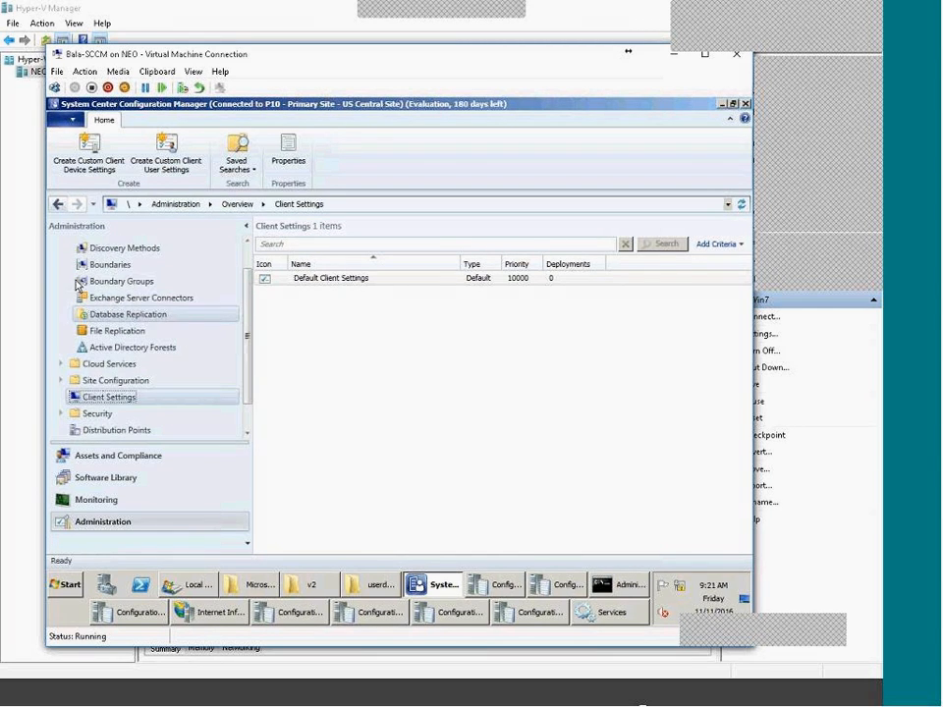
scroll(82, 293, "up", 1)
left_click(60, 264)
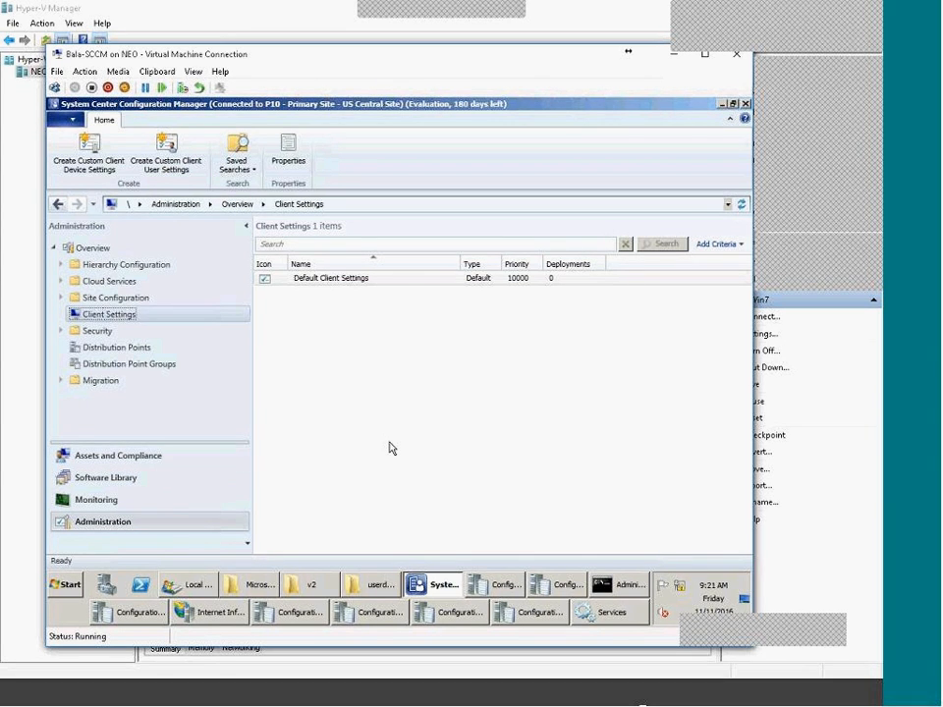
left_click(59, 265)
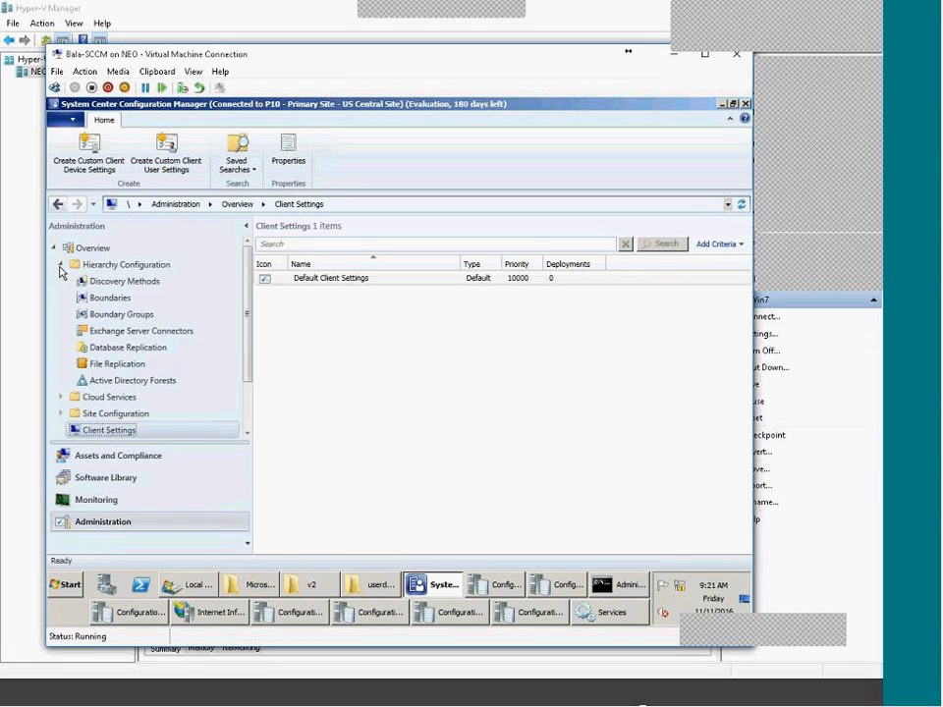
left_click(116, 298)
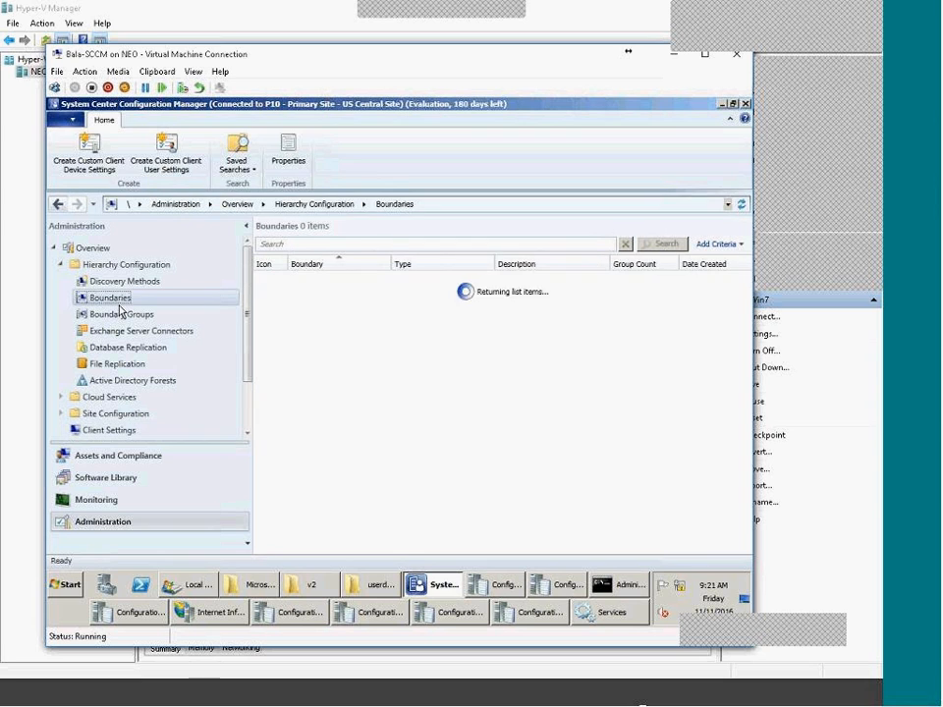
left_click(122, 314)
left_click(124, 281)
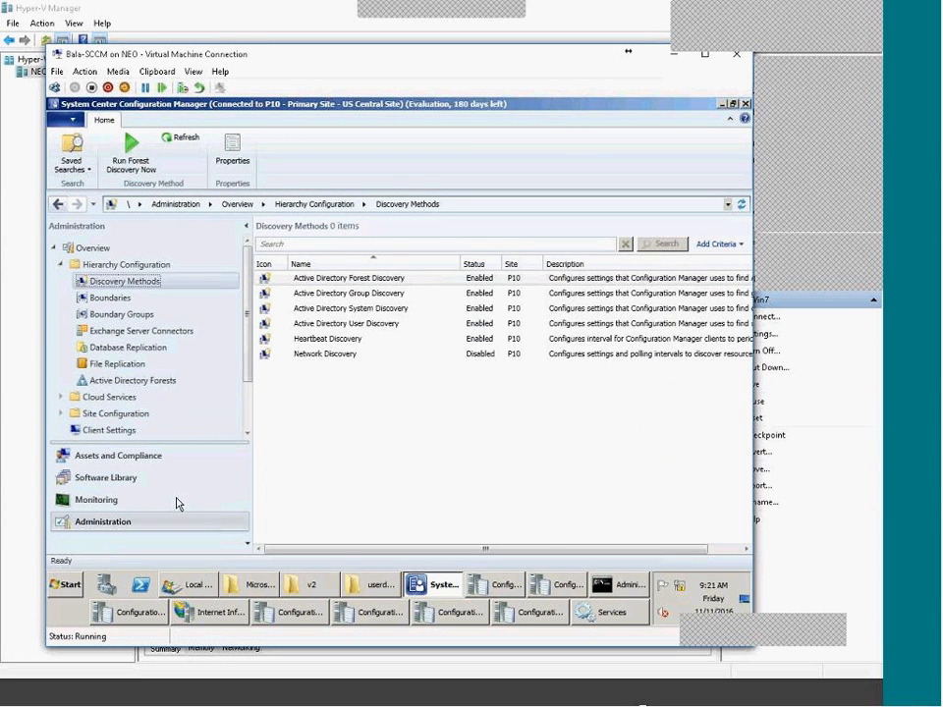
Step: Open the properties of Default Client Settings from the Client Settings node
scroll(246, 426, "down", 2)
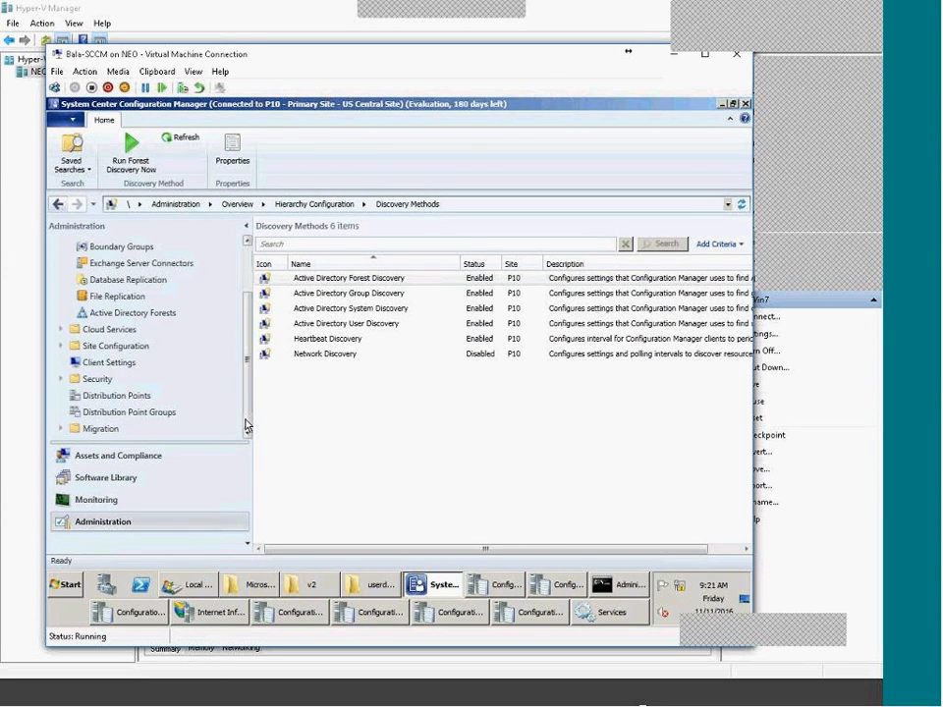
left_click(99, 363)
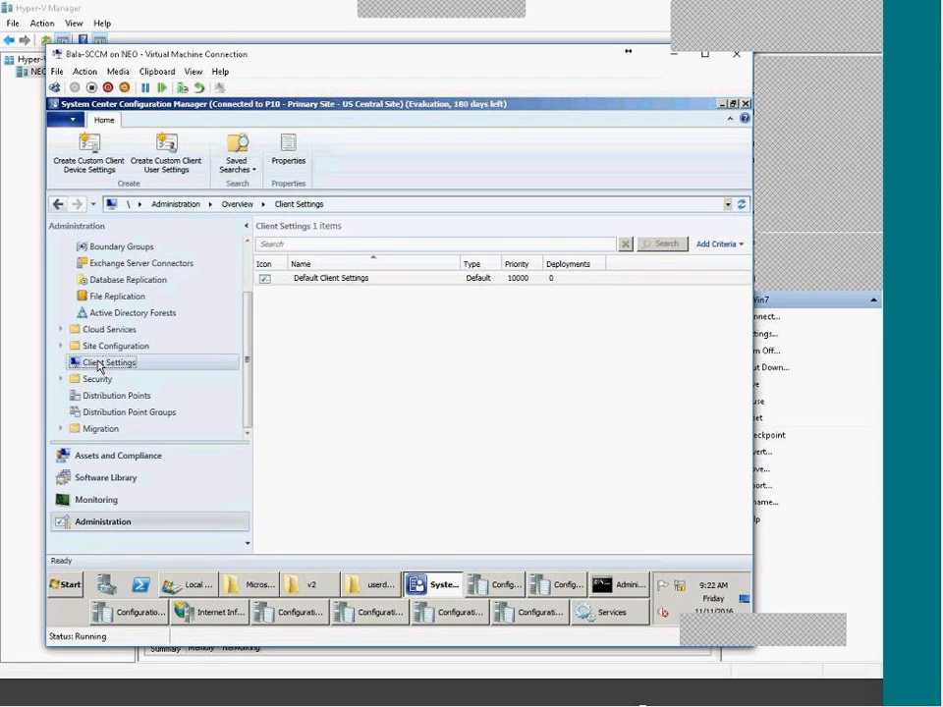
right_click(99, 367)
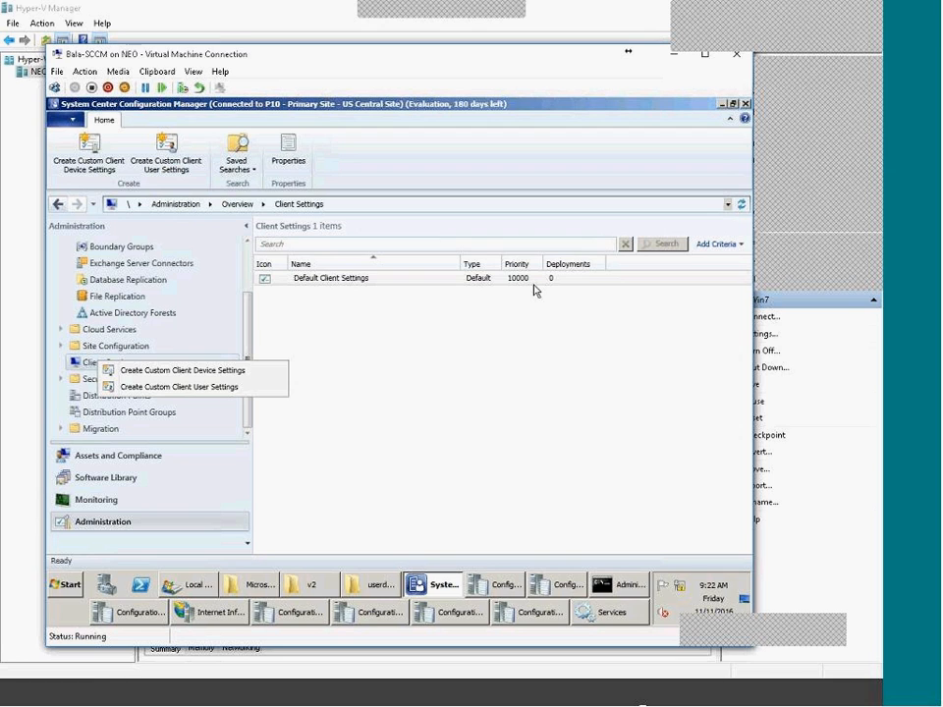
left_click(479, 496)
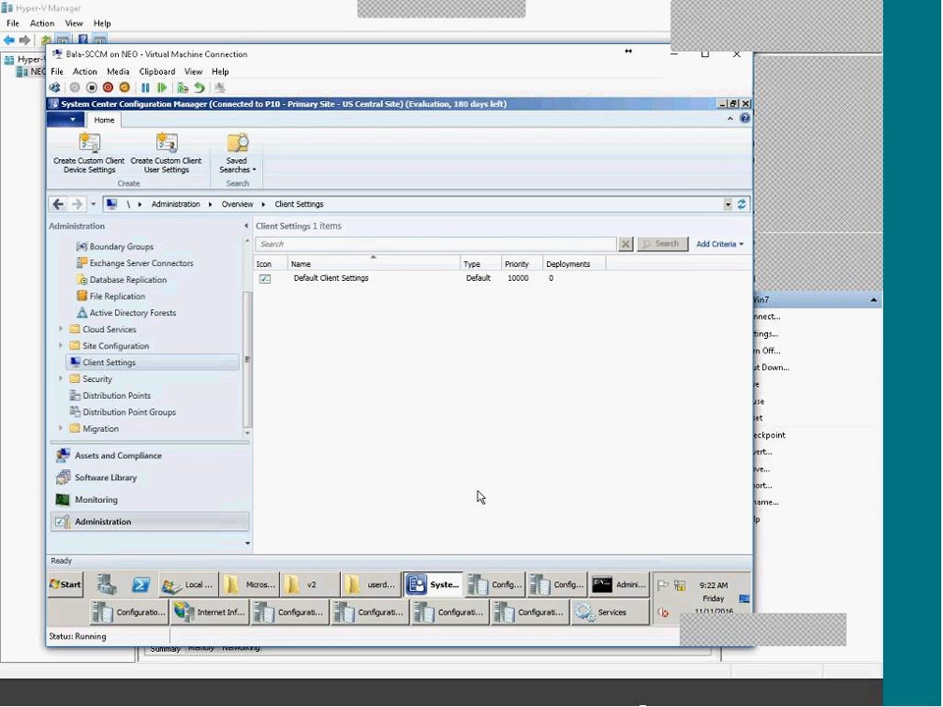
right_click(333, 286)
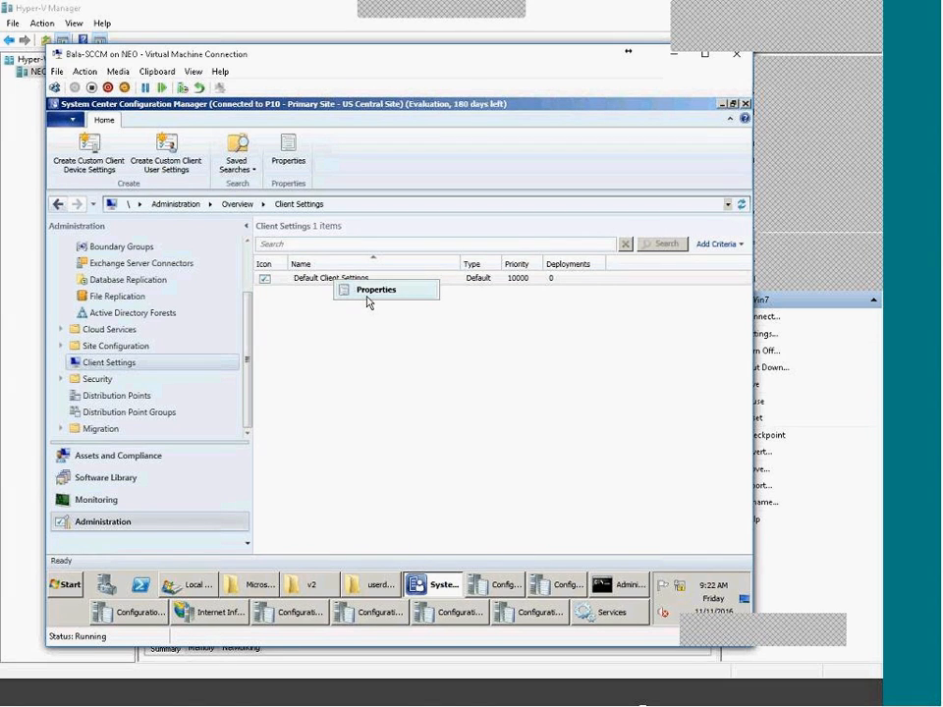
left_click(368, 296)
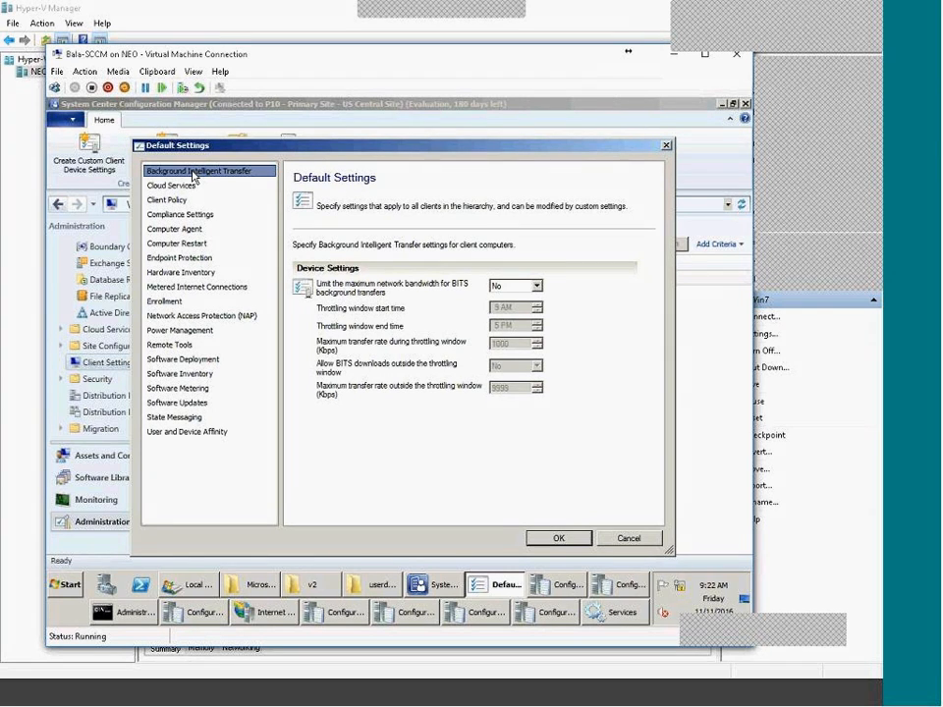
Step: Set the limit on maximum network bandwidth for BITS background transfers to Yes
left_click(536, 286)
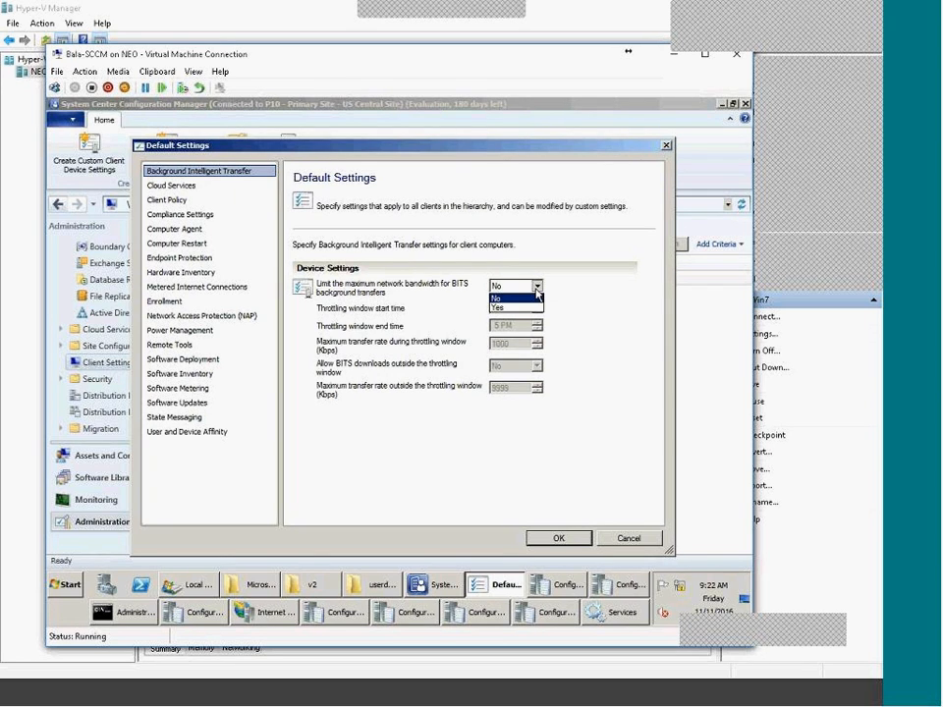
left_click(499, 308)
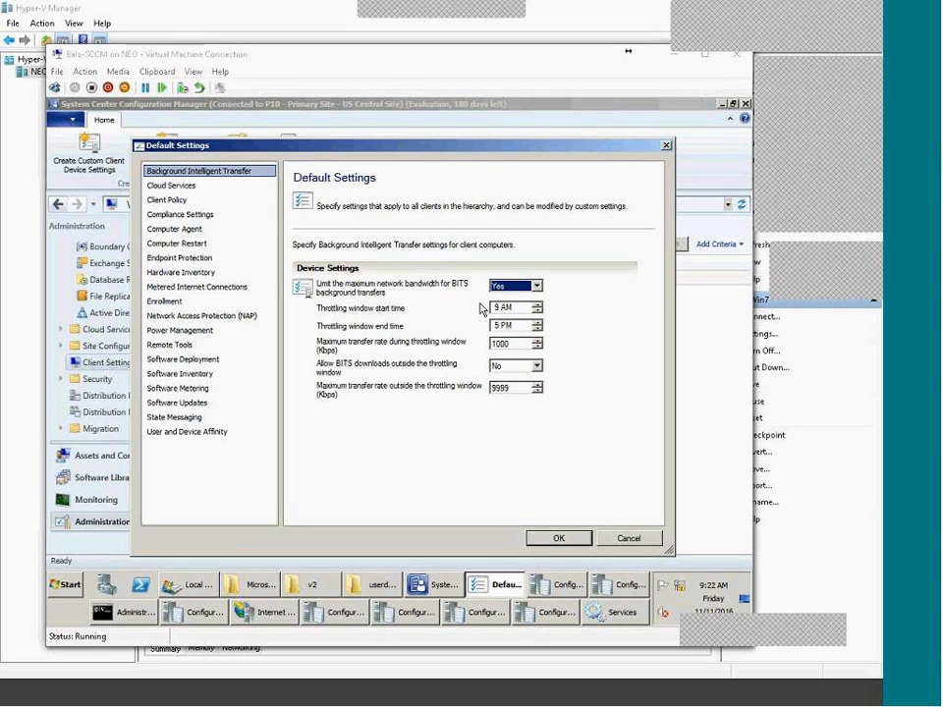
left_click(530, 287)
left_click(525, 305)
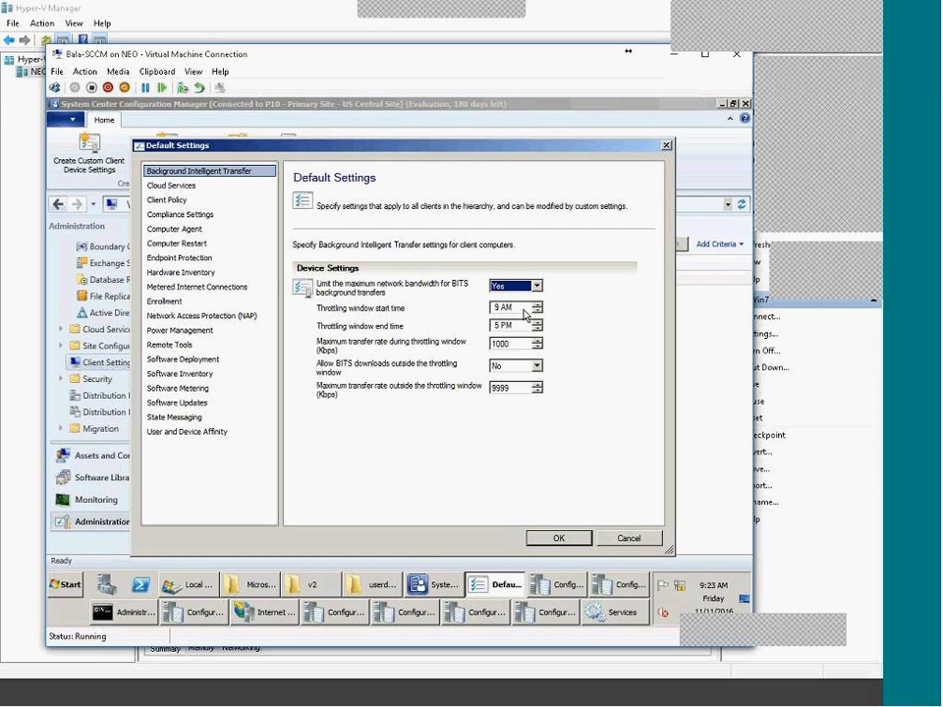
Step: Examine the BITS throttling window start and end times and the maximum transfer rate outside the window
left_click(524, 310)
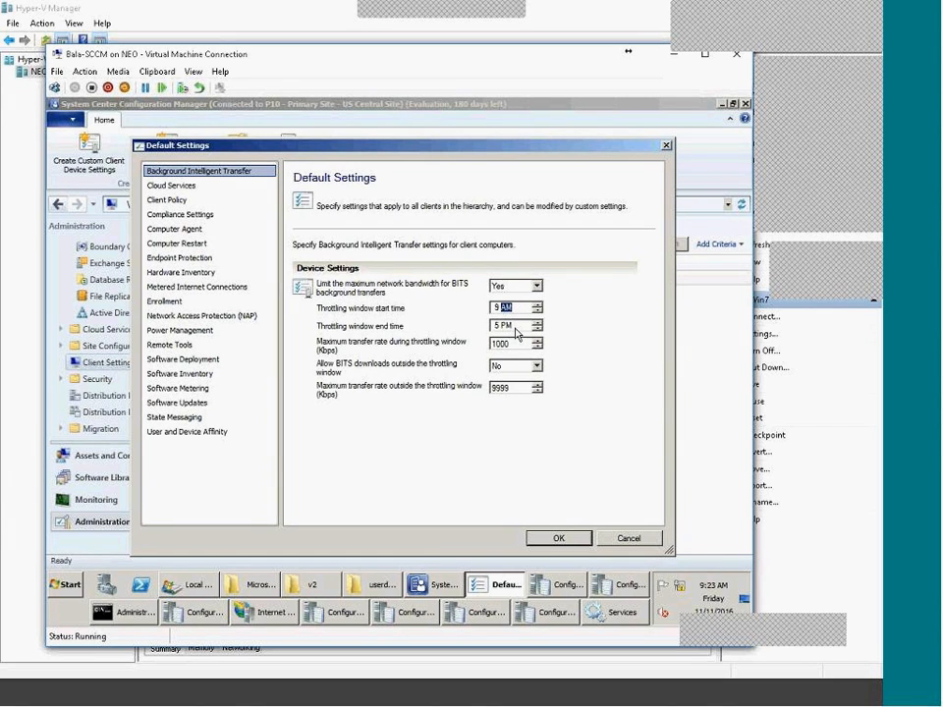
left_click(513, 324)
key("Tab")
left_click(509, 308)
left_click(519, 325)
double_click(519, 389)
Step: Review the Cloud Services and Client Policy sections of the default client settings
left_click(181, 189)
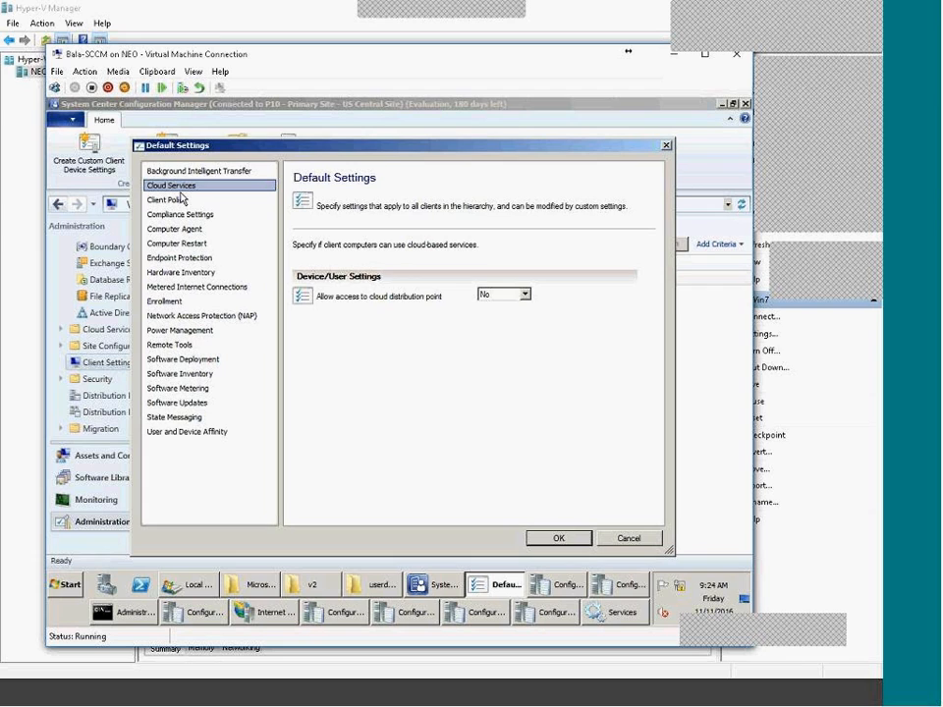
left_click(181, 199)
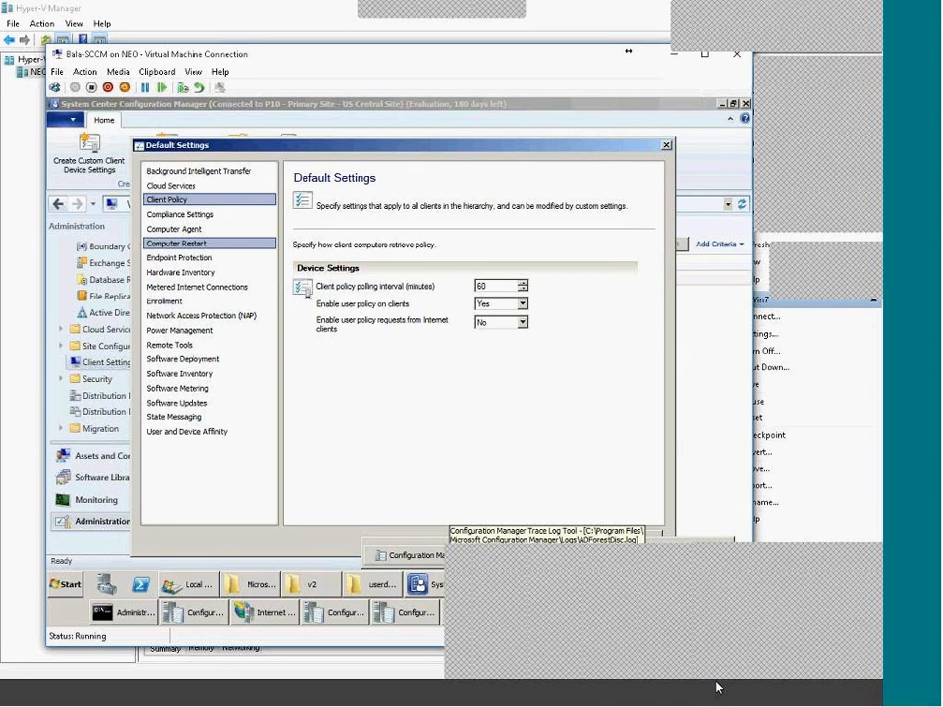
Step: Switch to the Windows 7 client, reopen its Configuration Manager properties and run the Machine Policy Retrieval & Evaluation Cycle
left_click(705, 661)
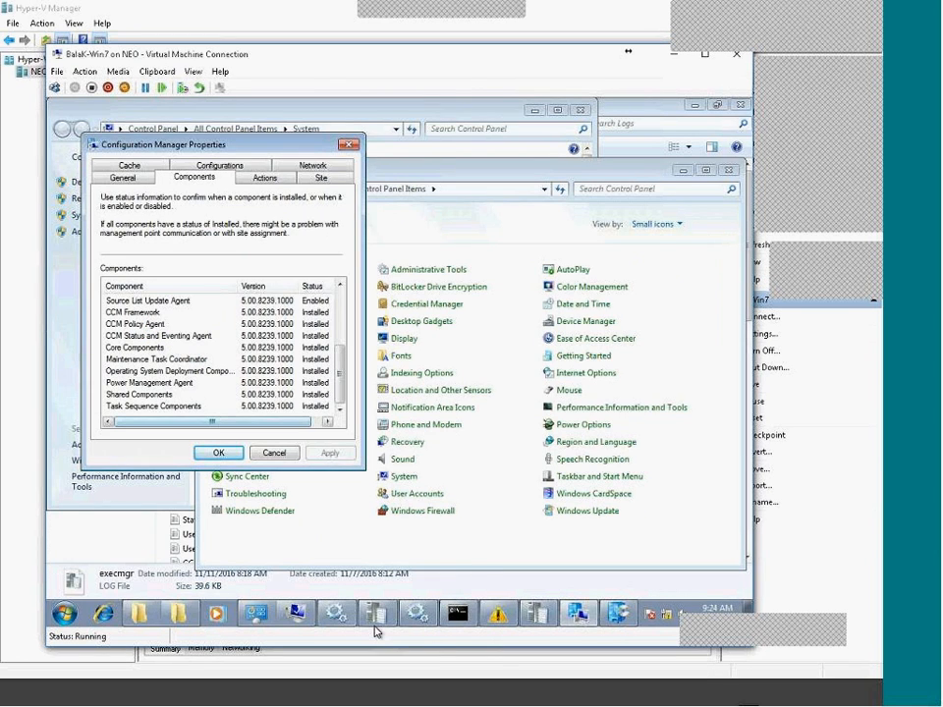
left_click(274, 453)
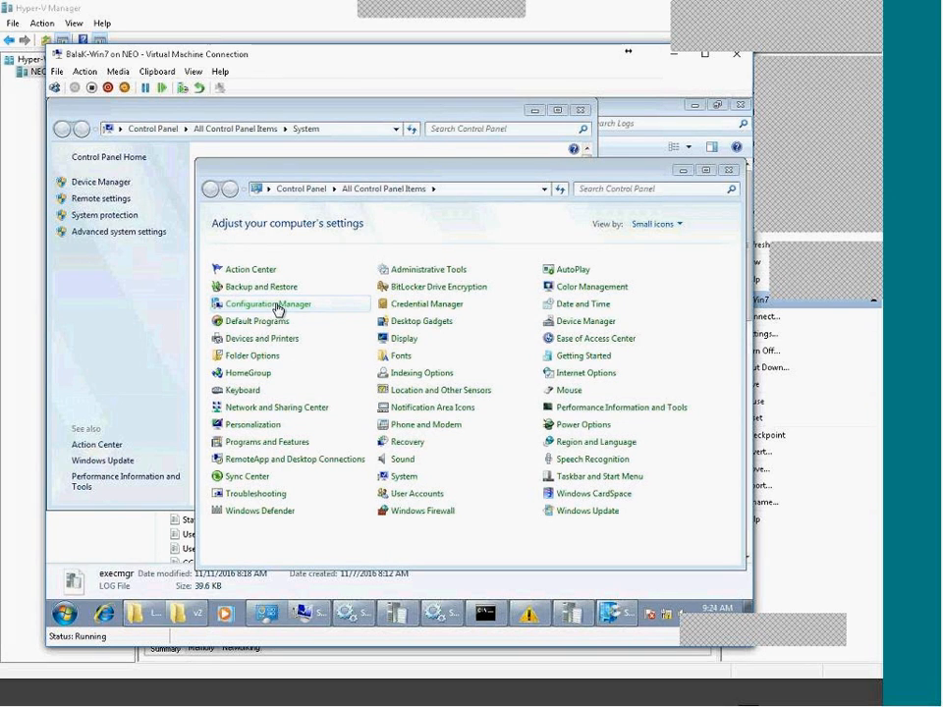
left_click(278, 306)
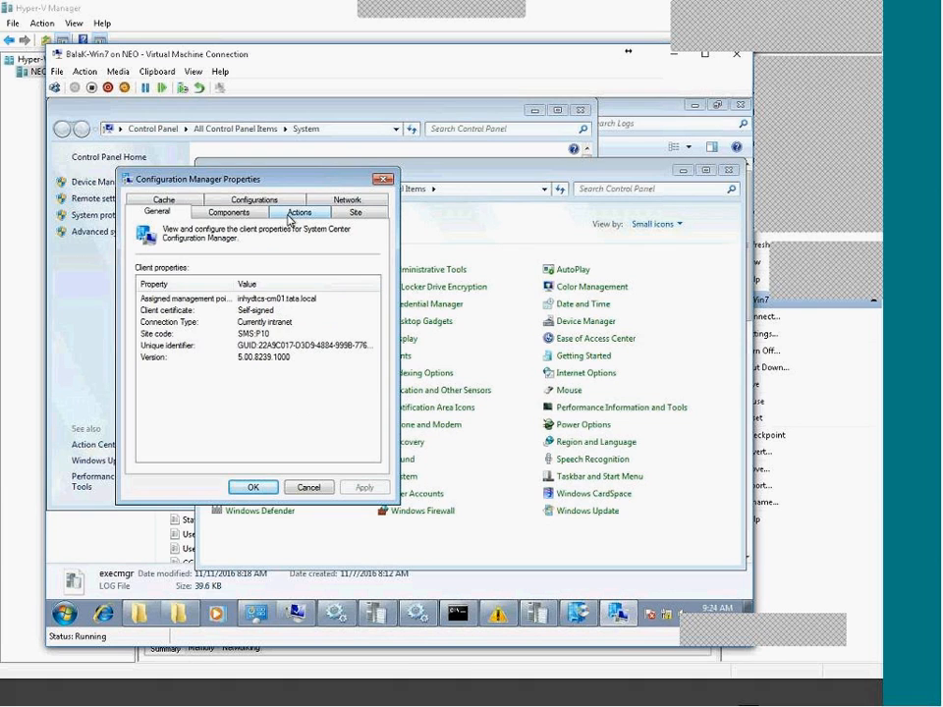
left_click(297, 212)
left_click(232, 337)
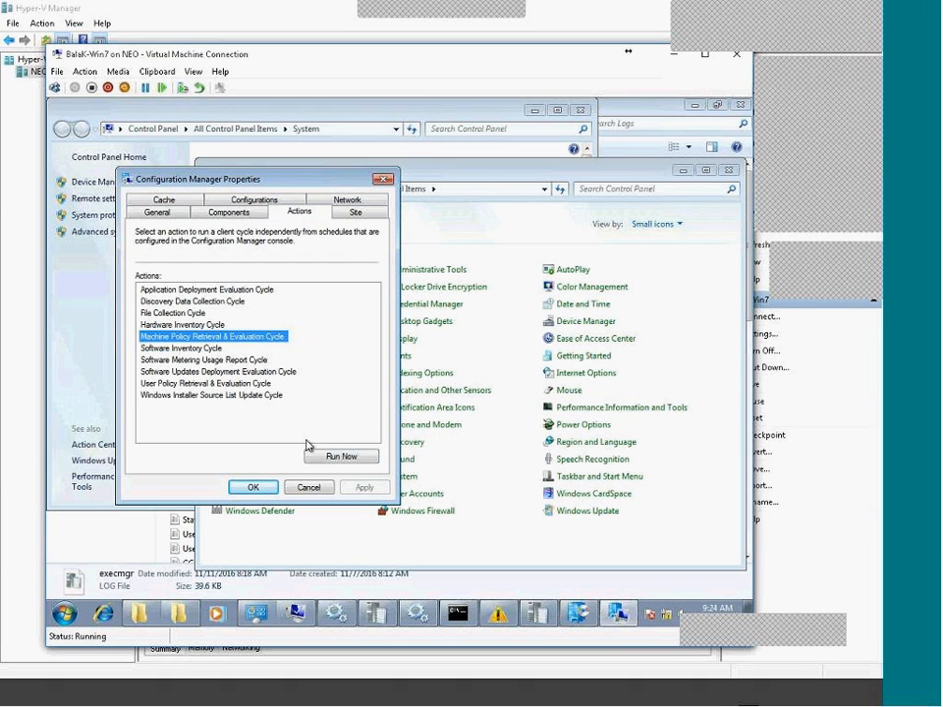
left_click(337, 455)
left_click(527, 410)
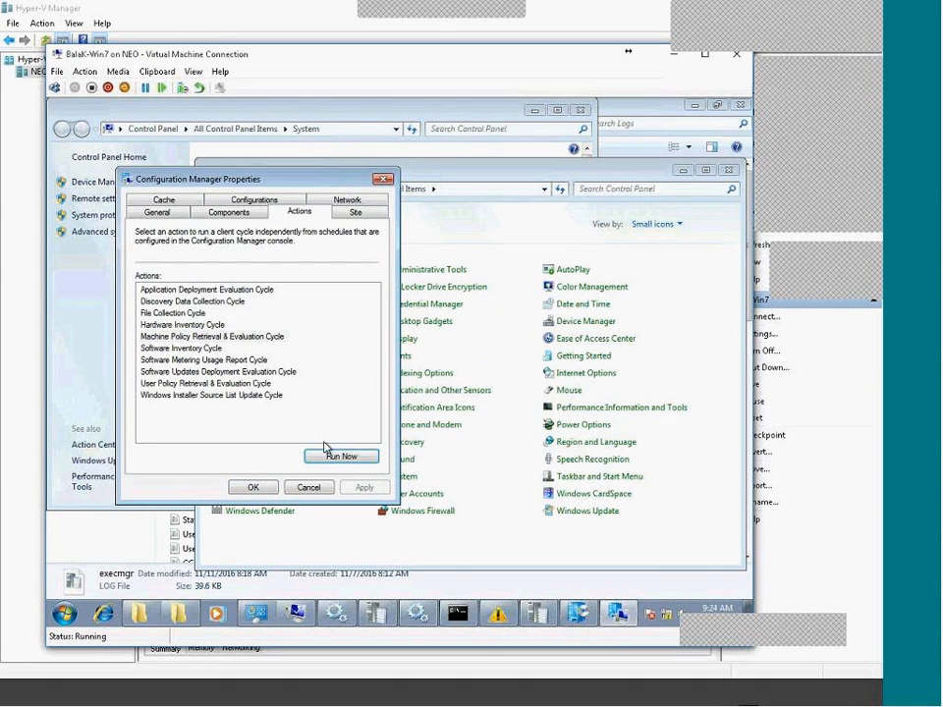
Step: Run the Machine Policy Retrieval & Evaluation Cycle on the client once more
left_click(239, 337)
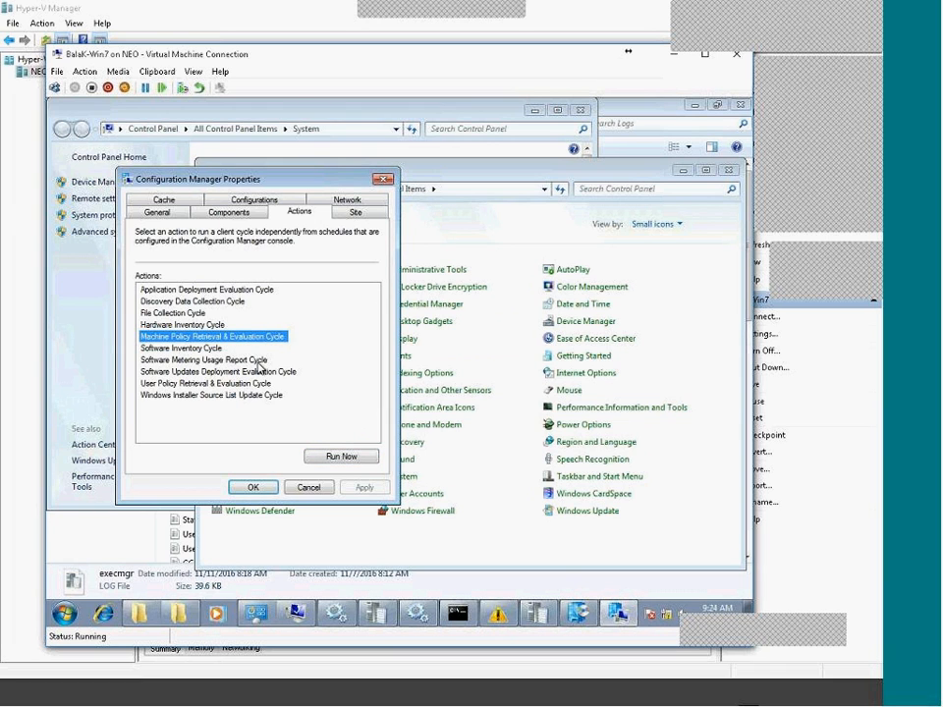
left_click(324, 462)
left_click(531, 408)
Step: Switch back to the SCCM server and examine the client policy polling interval and the Compliance Settings defaults
left_click(743, 701)
left_click(743, 701)
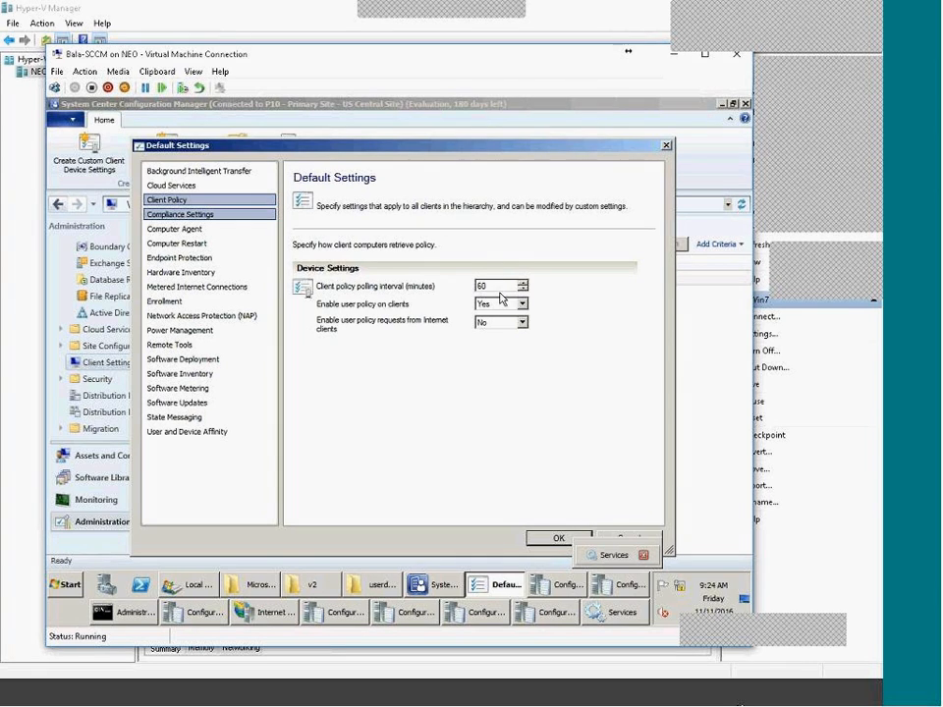
left_click_drag(493, 286, 444, 279)
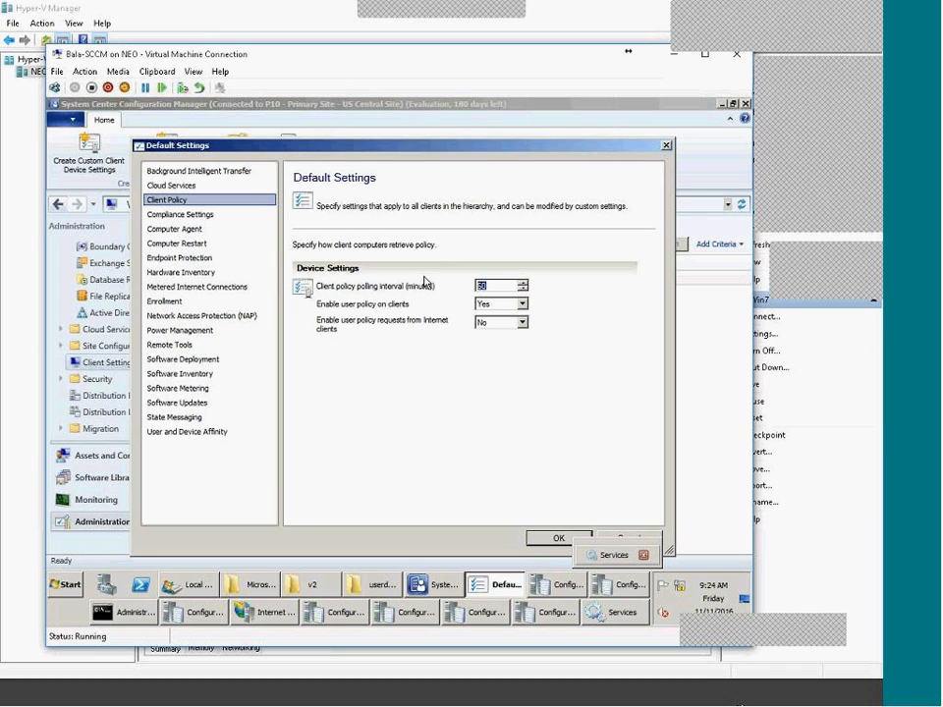
left_click(180, 215)
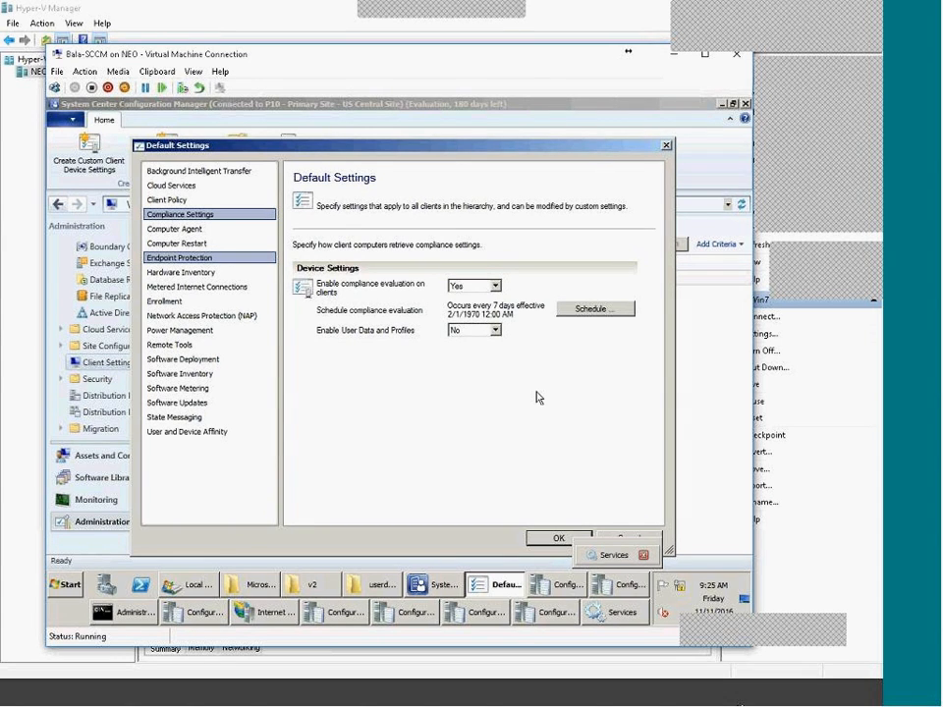
Step: Show the Compliance Settings overview in the Assets and Compliance workspace and expand its node
left_click(451, 586)
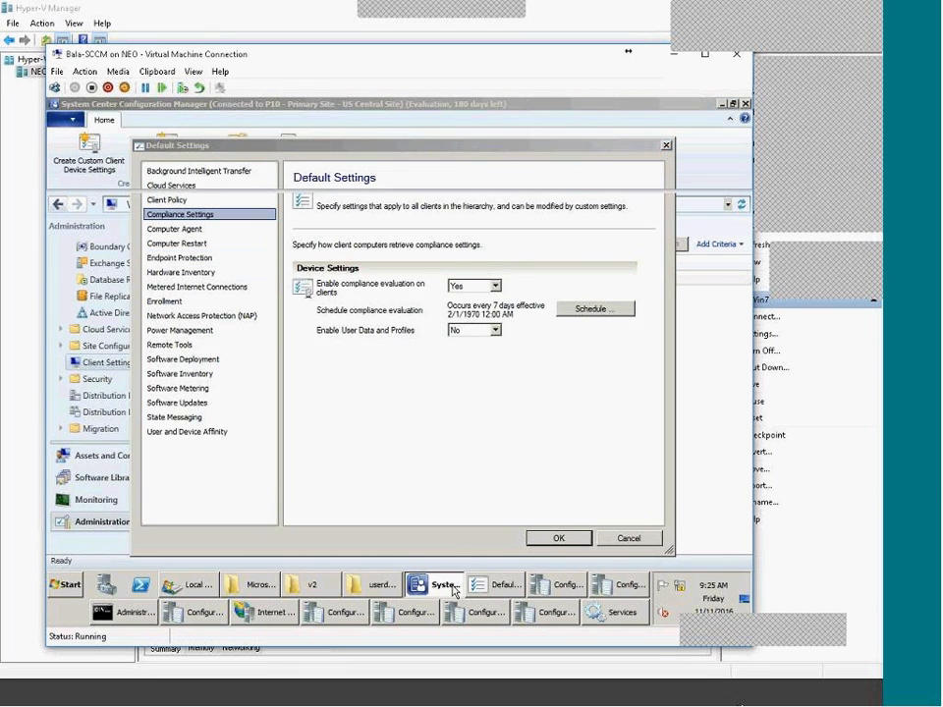
left_click(177, 455)
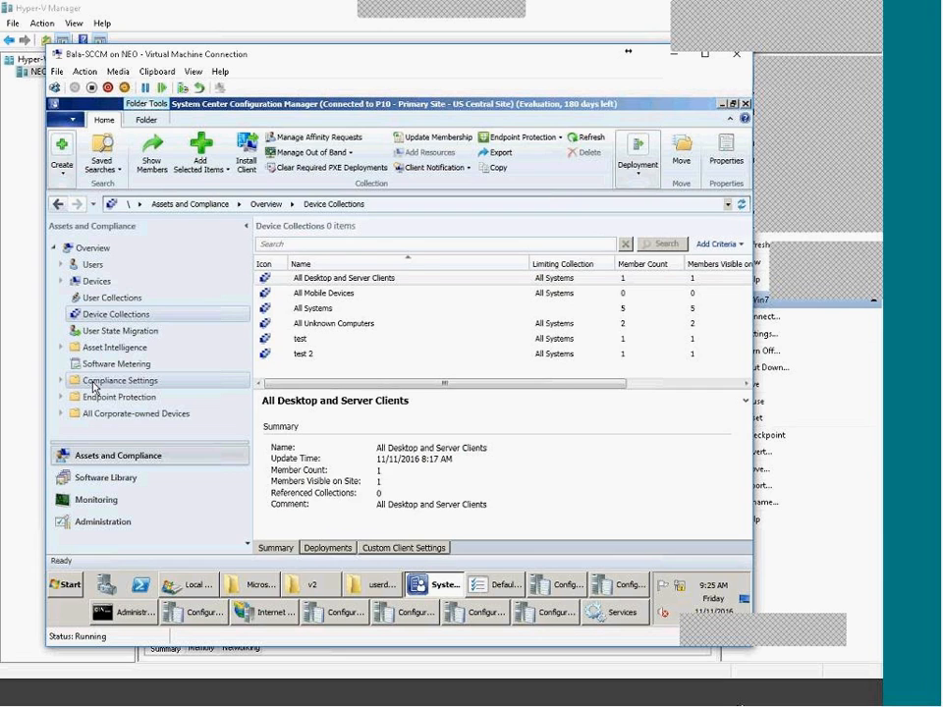
left_click(95, 385)
left_click(60, 382)
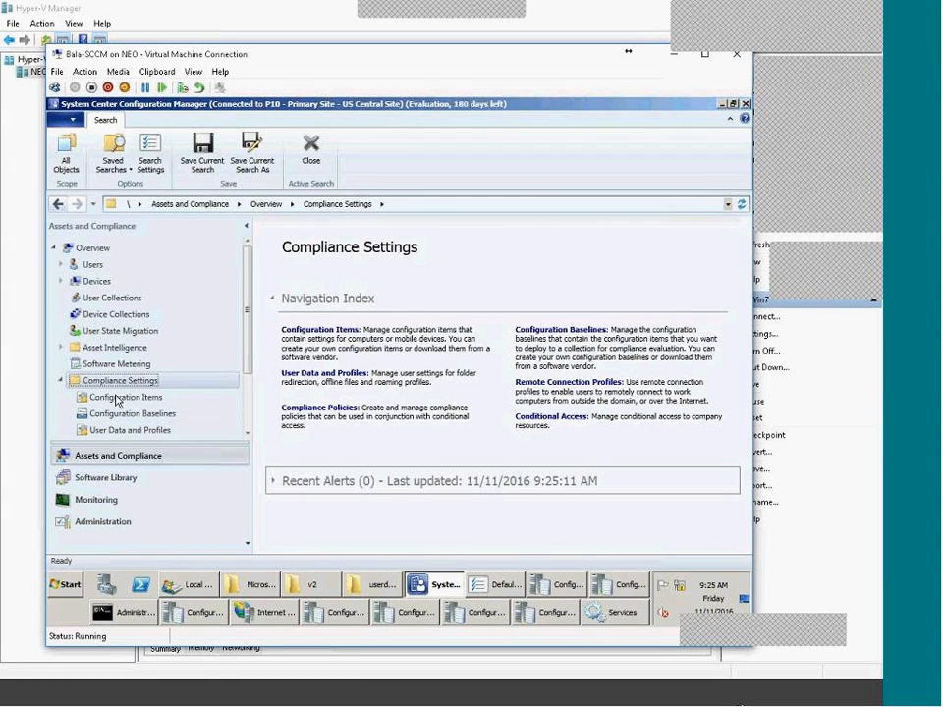
Step: Return to the Default Settings dialog and review the Computer Agent settings
left_click(496, 585)
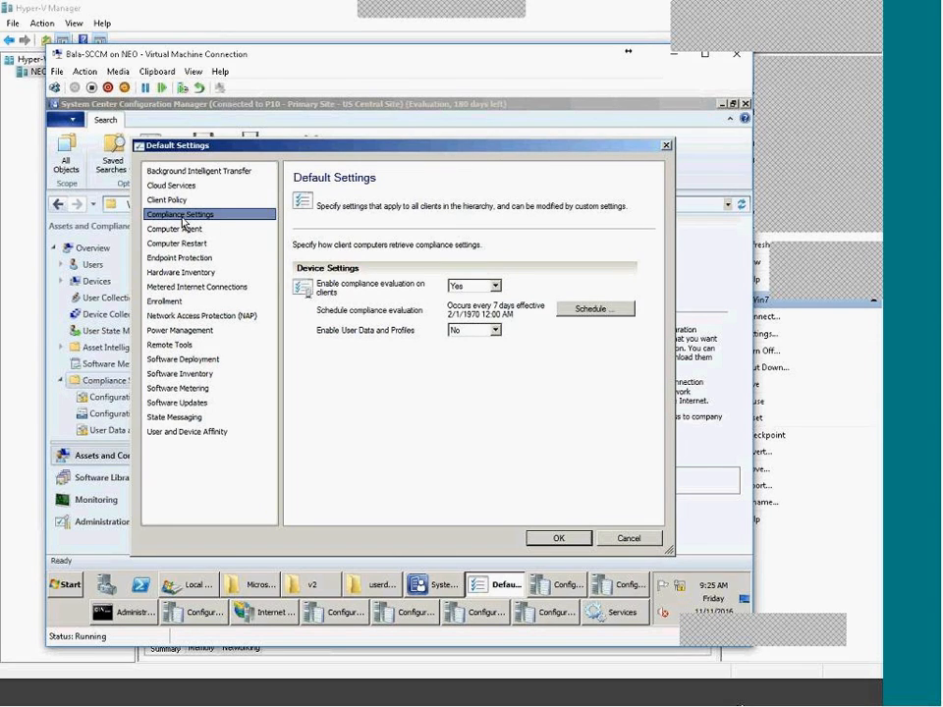
left_click(192, 229)
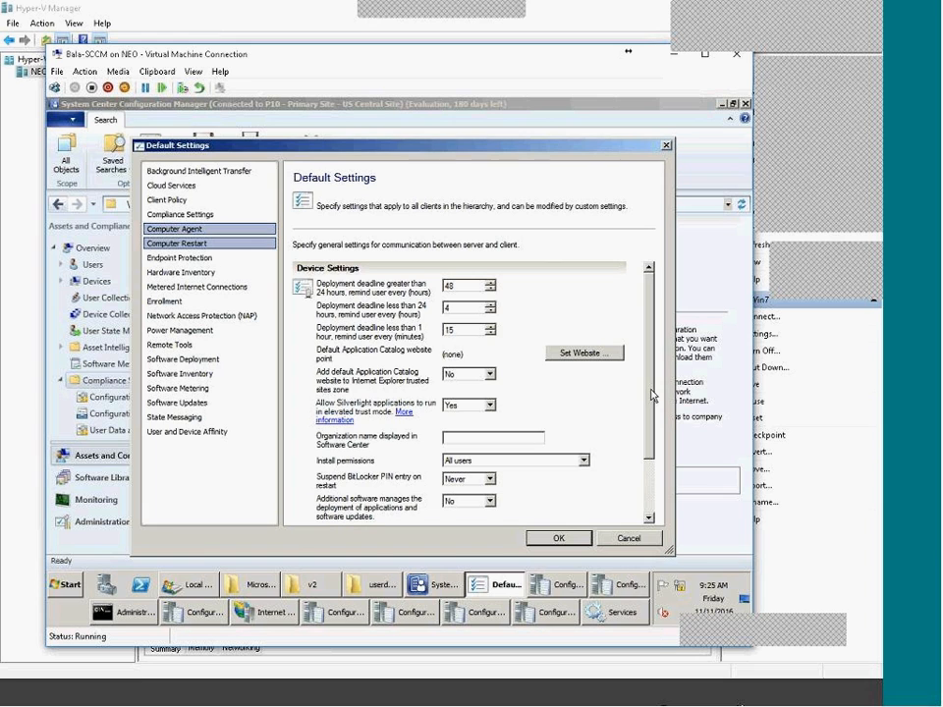
scroll(504, 498, "down", 2)
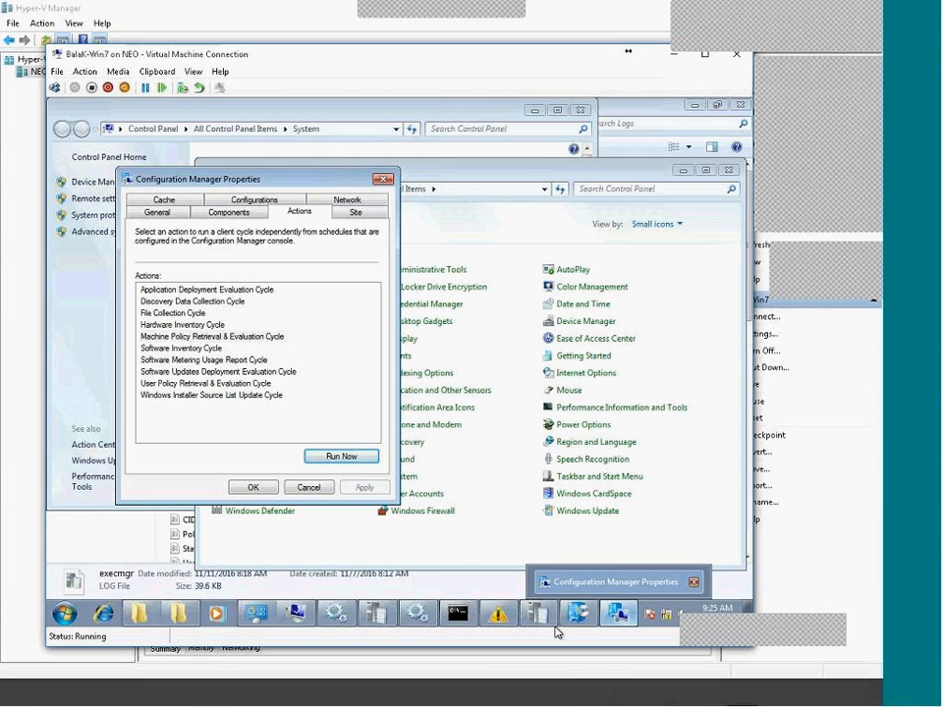
Step: View Software Center on the client, switch to the SCCM server, and set the organization name displayed in Software Center to "TCS IT Org"
left_click(593, 616)
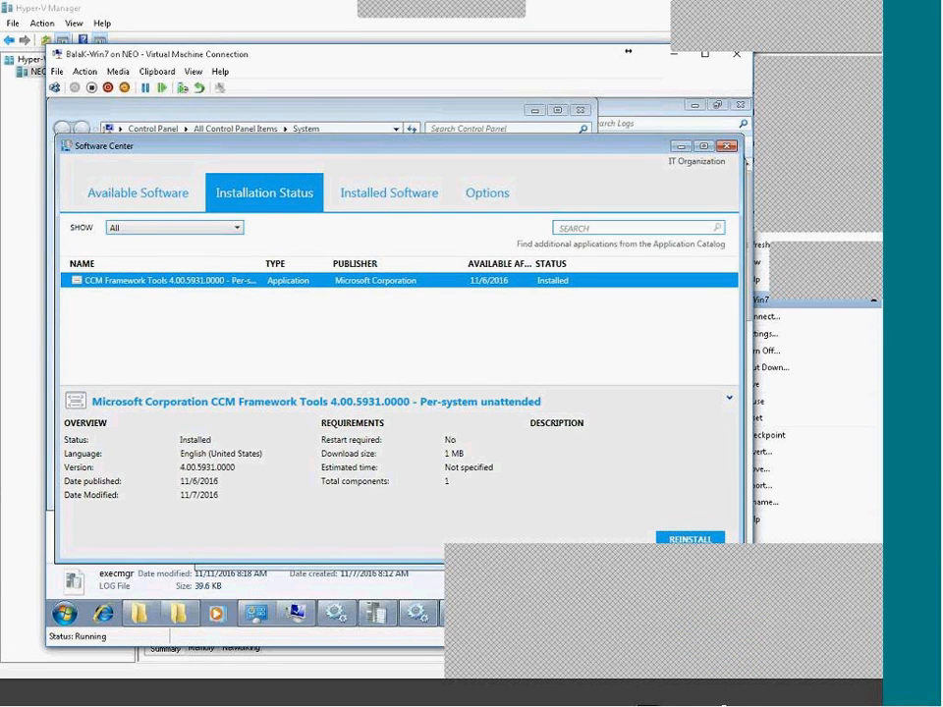
left_click(724, 704)
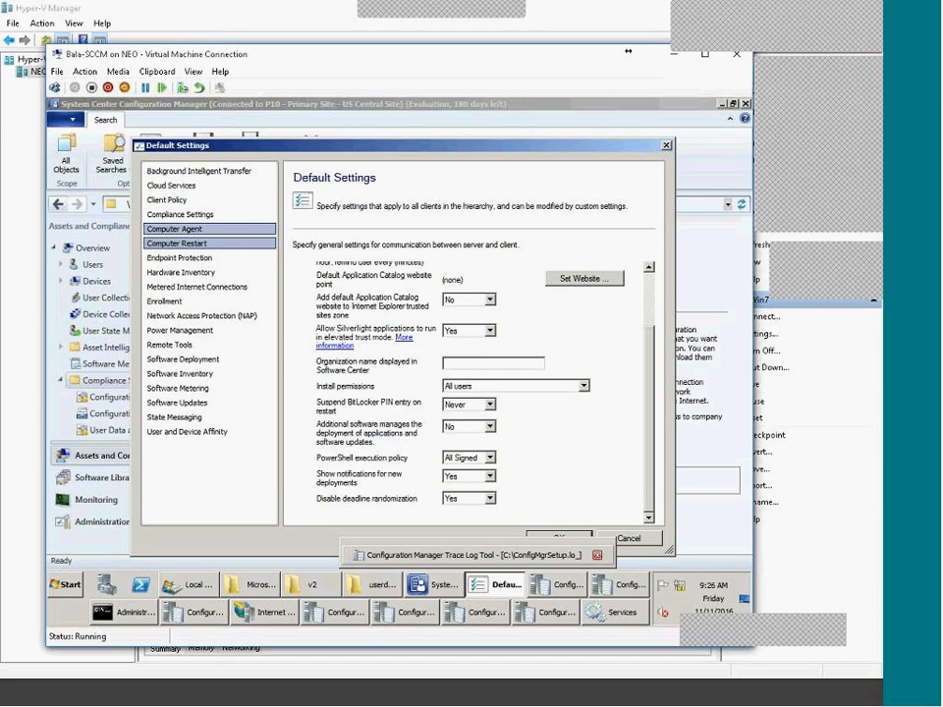
left_click(482, 362)
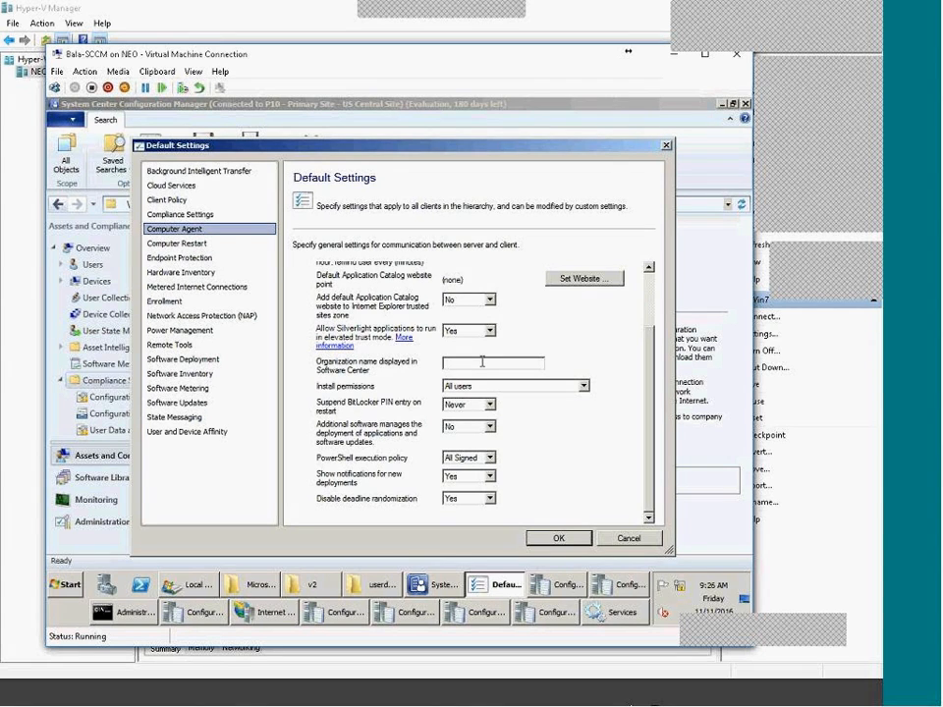
type("TCS IT Makes your Life easy")
key("ctrl+shift+Left")
key("ctrl+shift+Left")
key("ctrl+shift+Left")
key("ctrl+shift+Left")
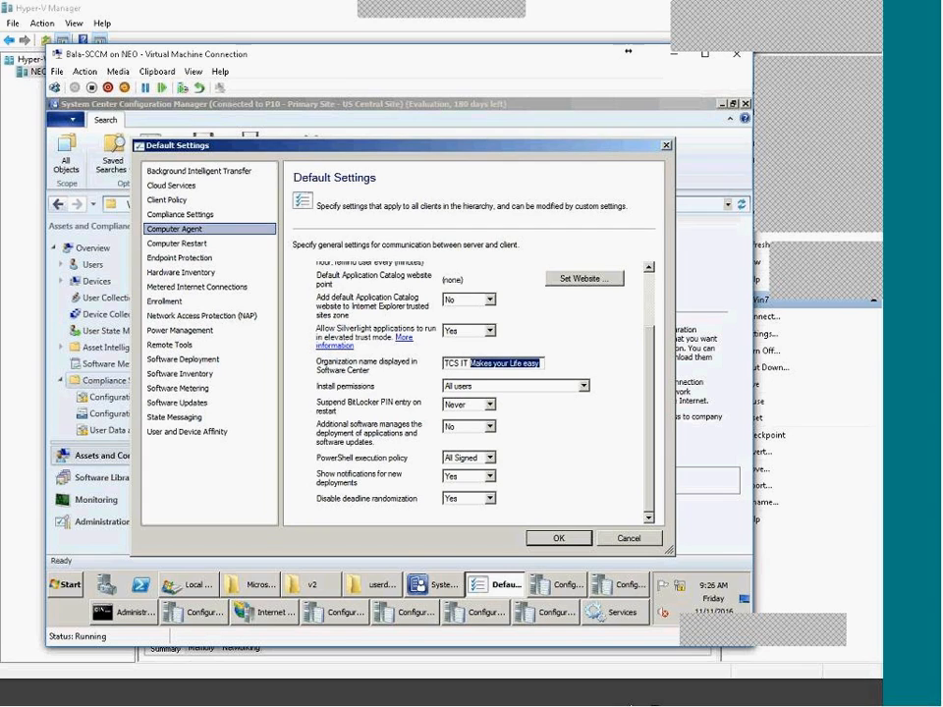
key("BackSpace")
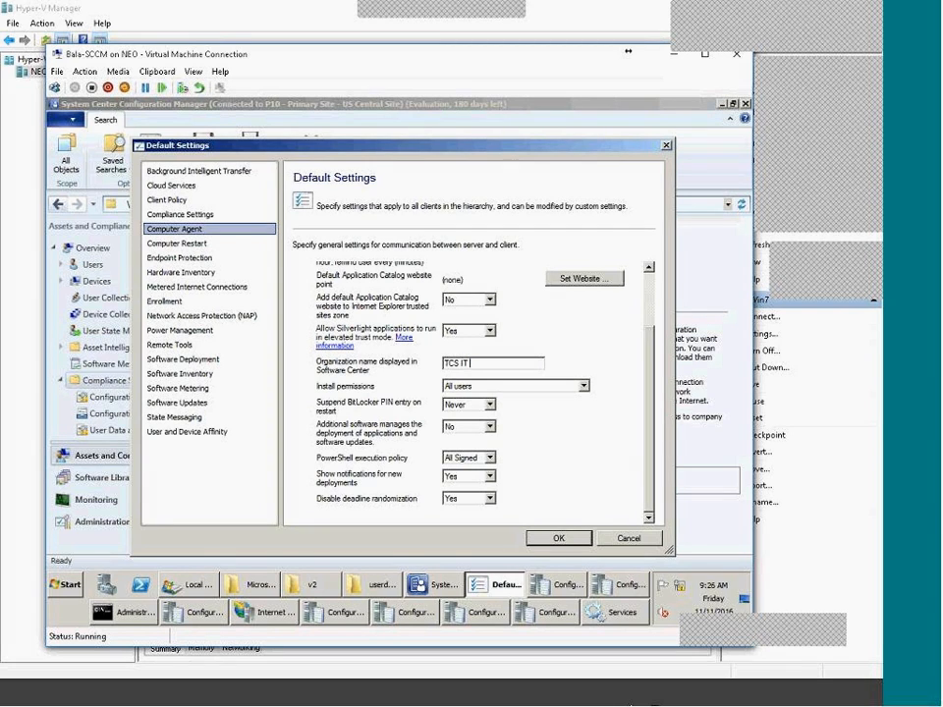
type("Org")
left_click(567, 540)
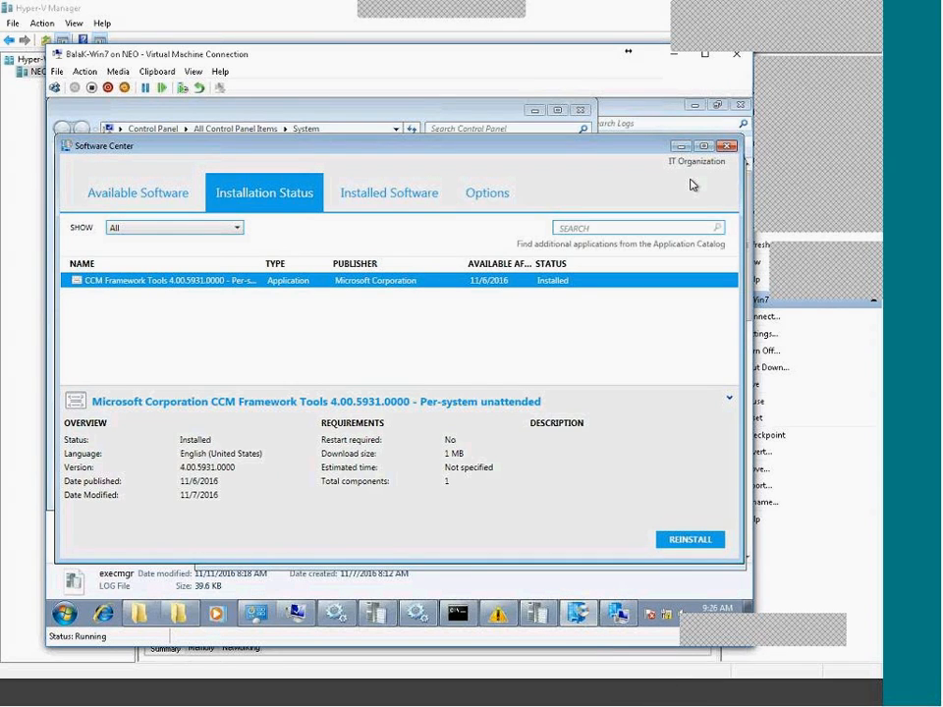
Step: Close Software Center on the Windows 7 client and run the Machine Policy Retrieval & Evaluation Cycle
left_click(728, 148)
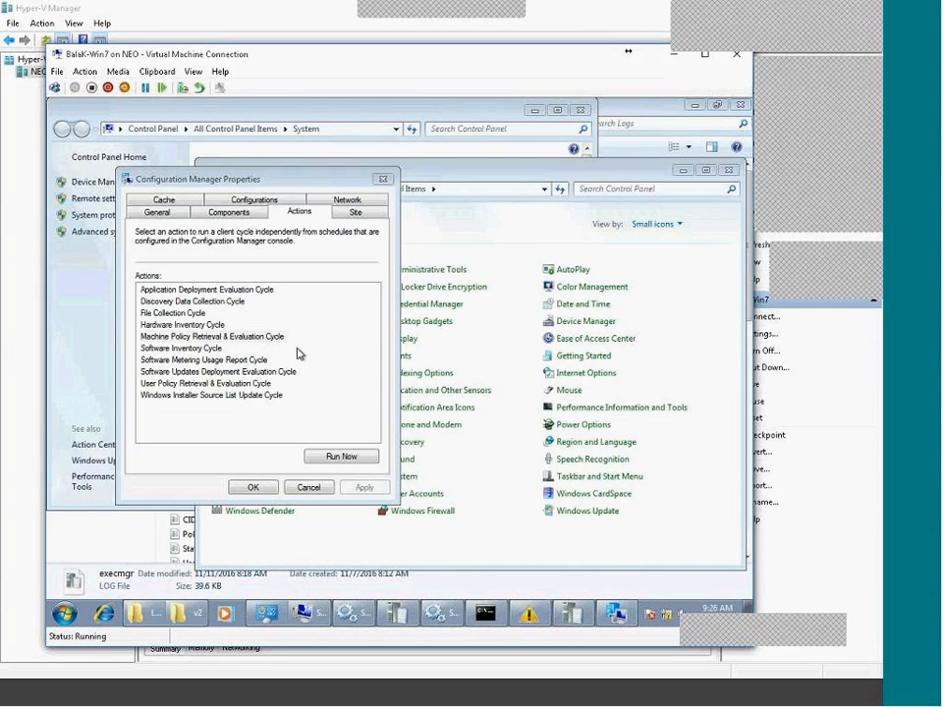
left_click(324, 338)
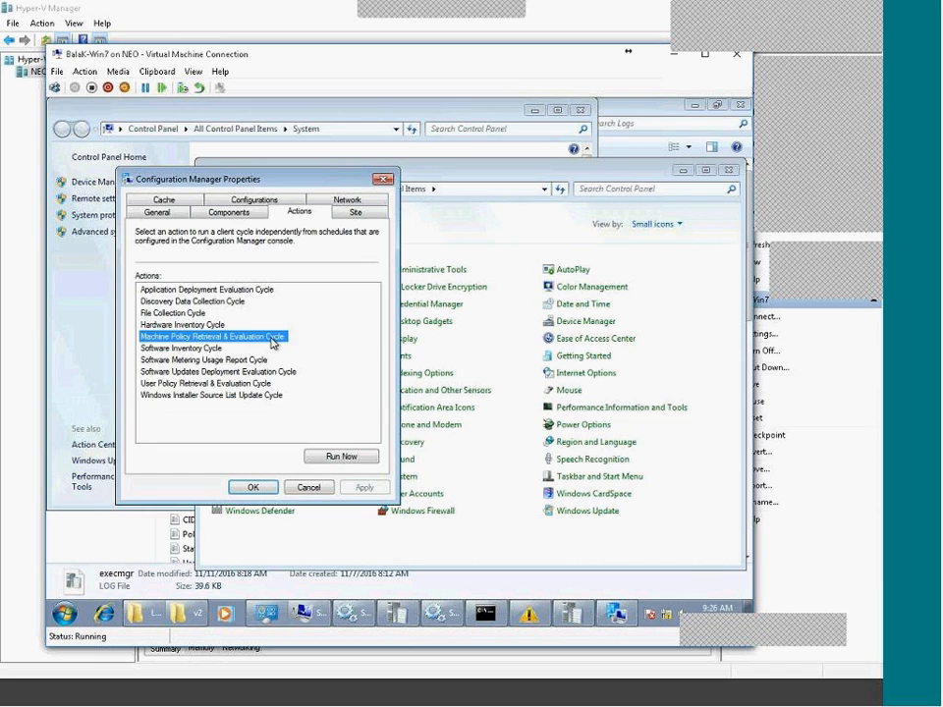
left_click(343, 457)
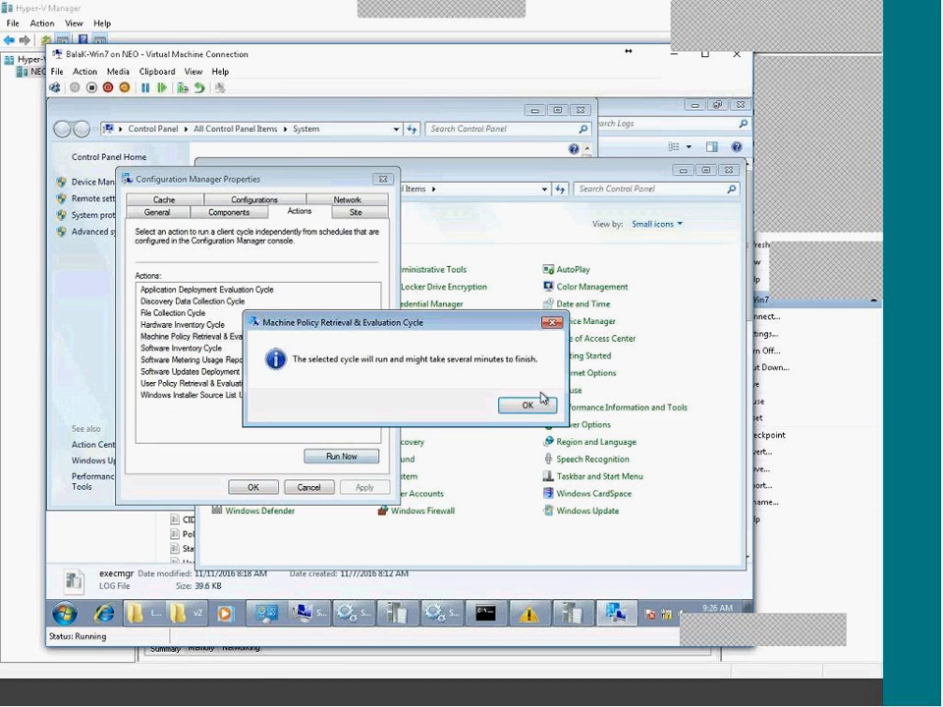
left_click(528, 406)
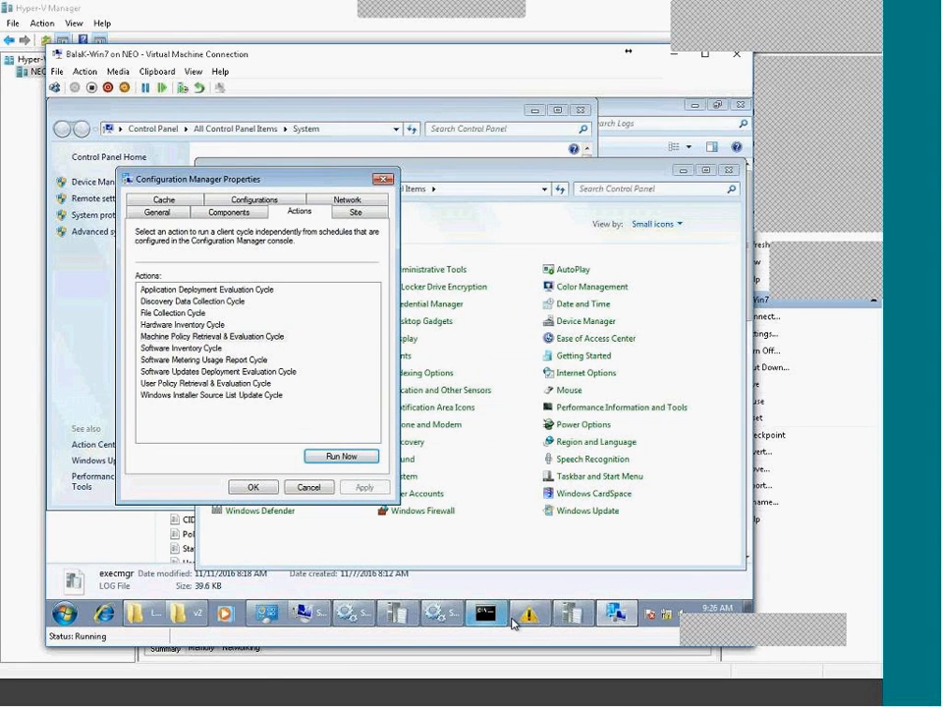
Step: Open the PolicyEvaluator log from the client's CCM Logs folder and examine the message of its latest entry
left_click(182, 615)
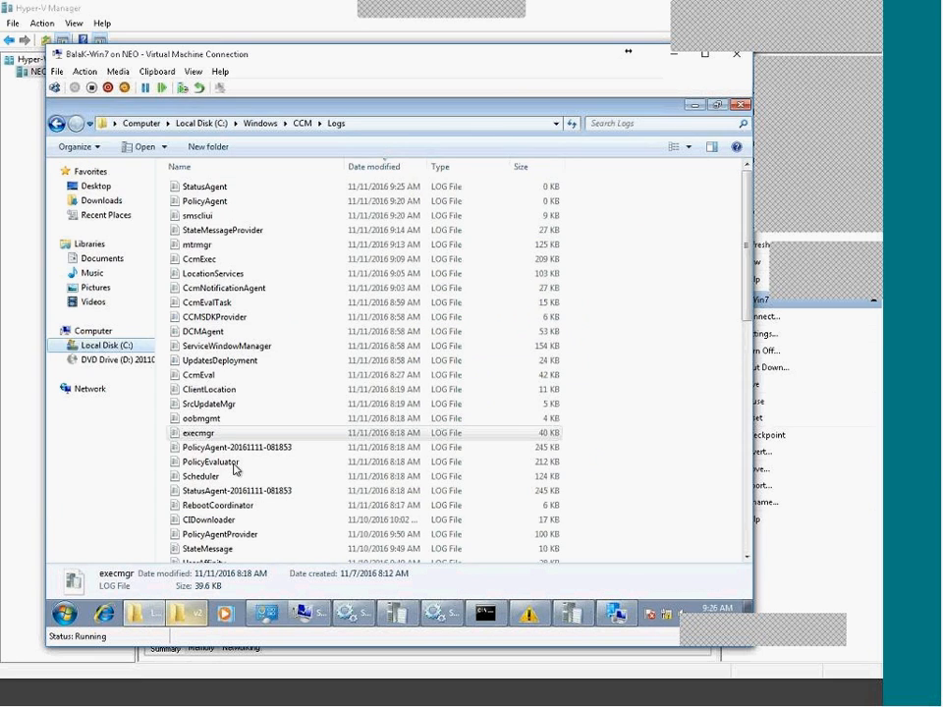
left_click(197, 234)
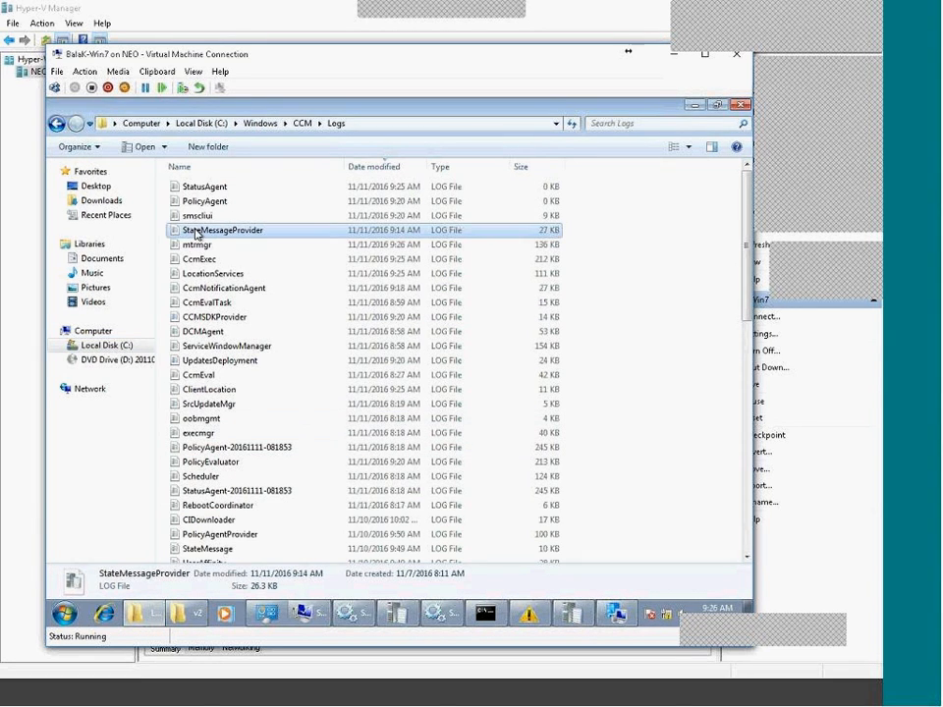
key("p")
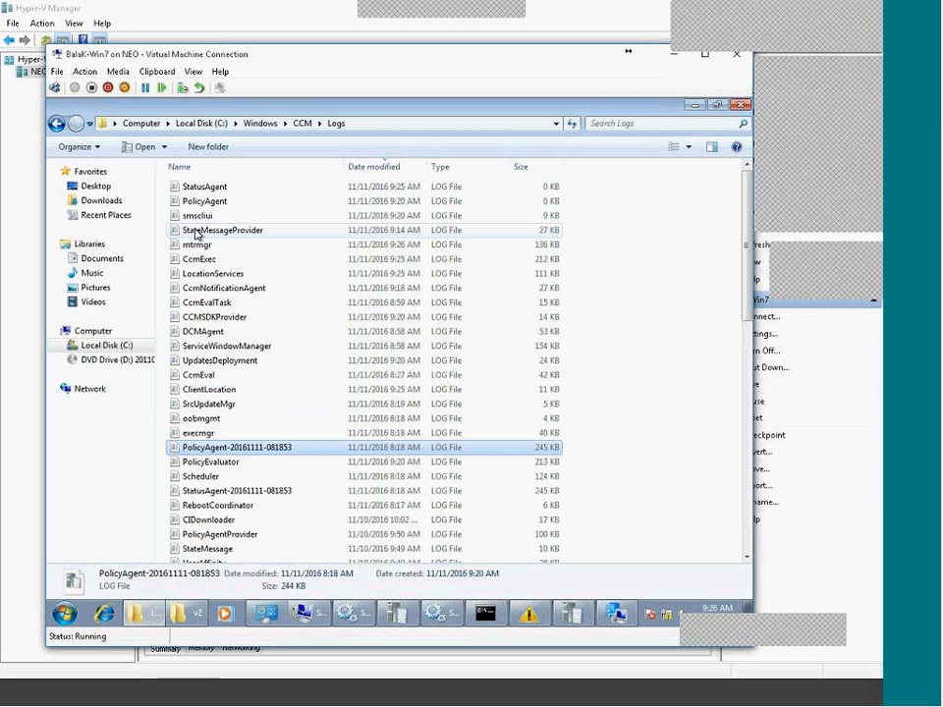
key("p")
key("Up")
key("Down")
key("Return")
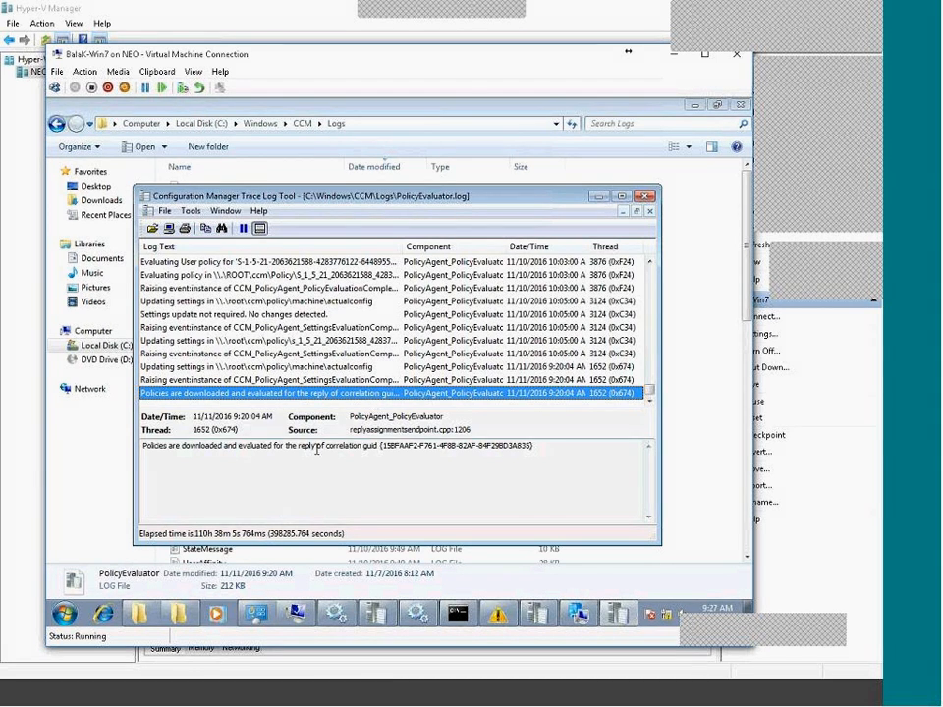
left_click_drag(315, 447, 541, 459)
left_click(541, 459)
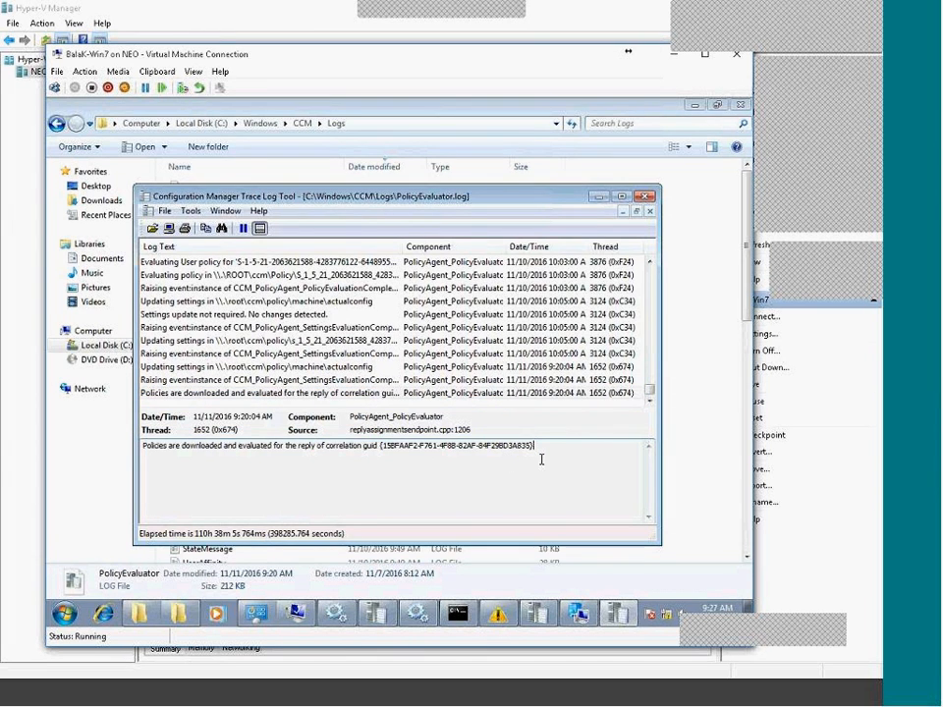
Step: Open the PolicyAgent log from the client's CCM Logs folder and examine the details of its latest AssignmentsRequested event
left_click_drag(248, 192, 463, 174)
left_click(228, 469)
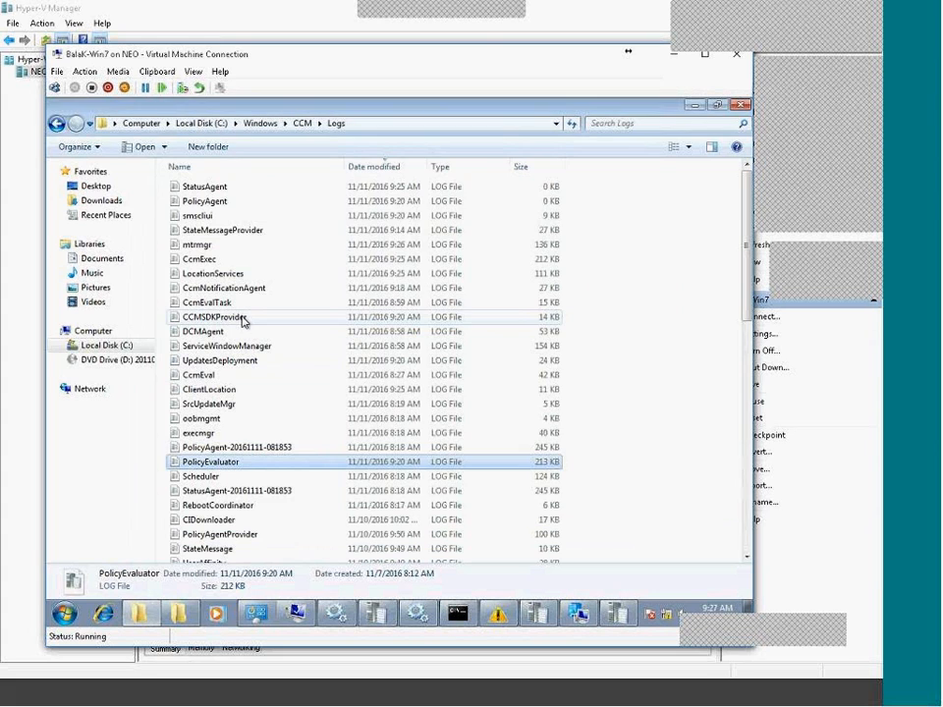
double_click(218, 201)
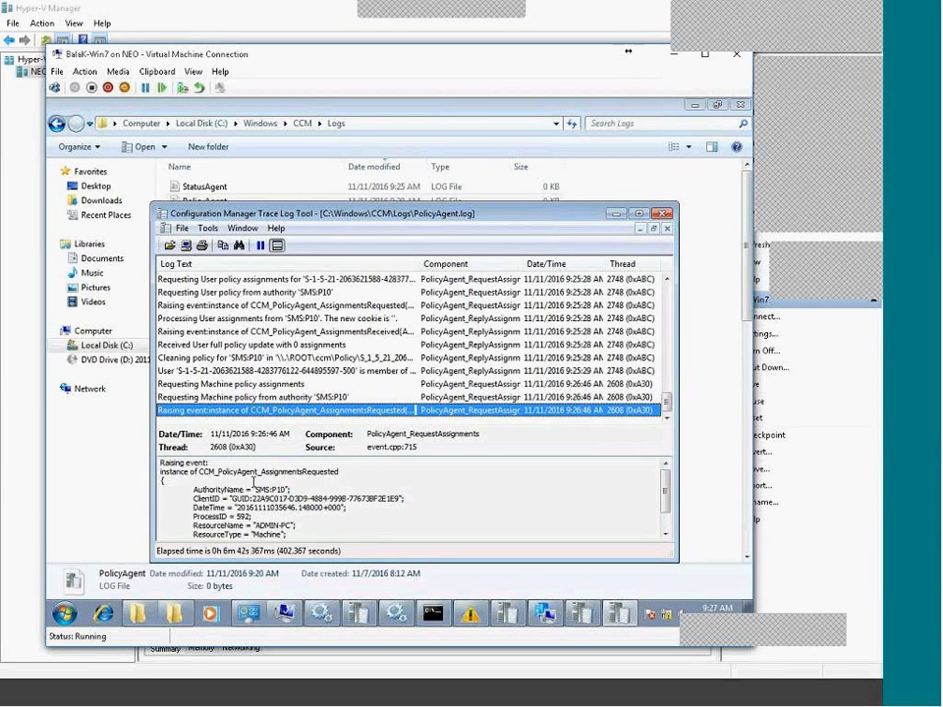
left_click_drag(253, 483, 311, 516)
left_click(248, 463)
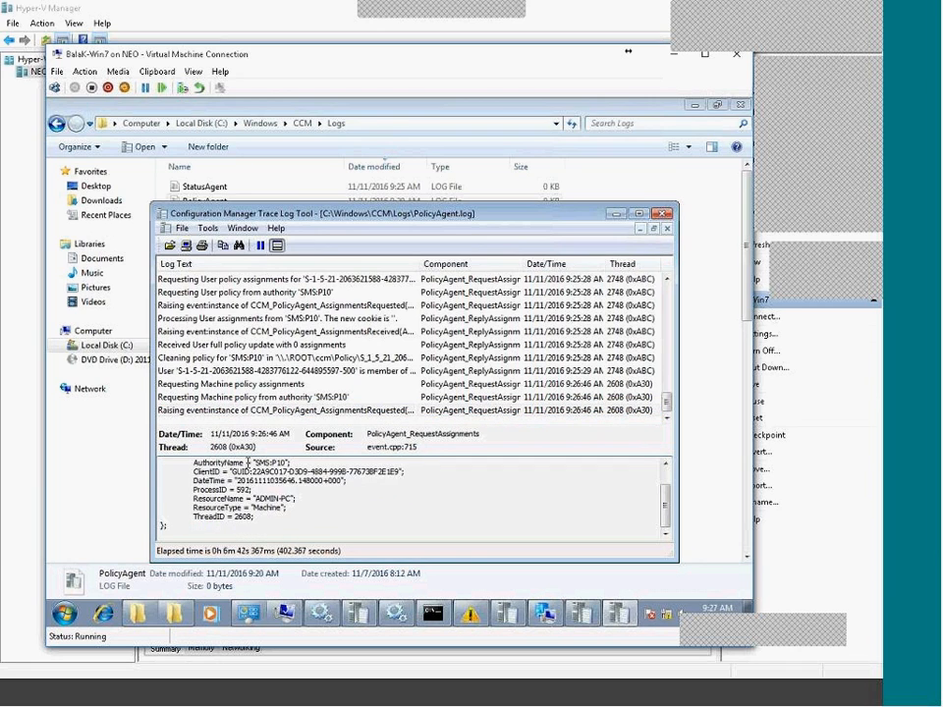
left_click(280, 411)
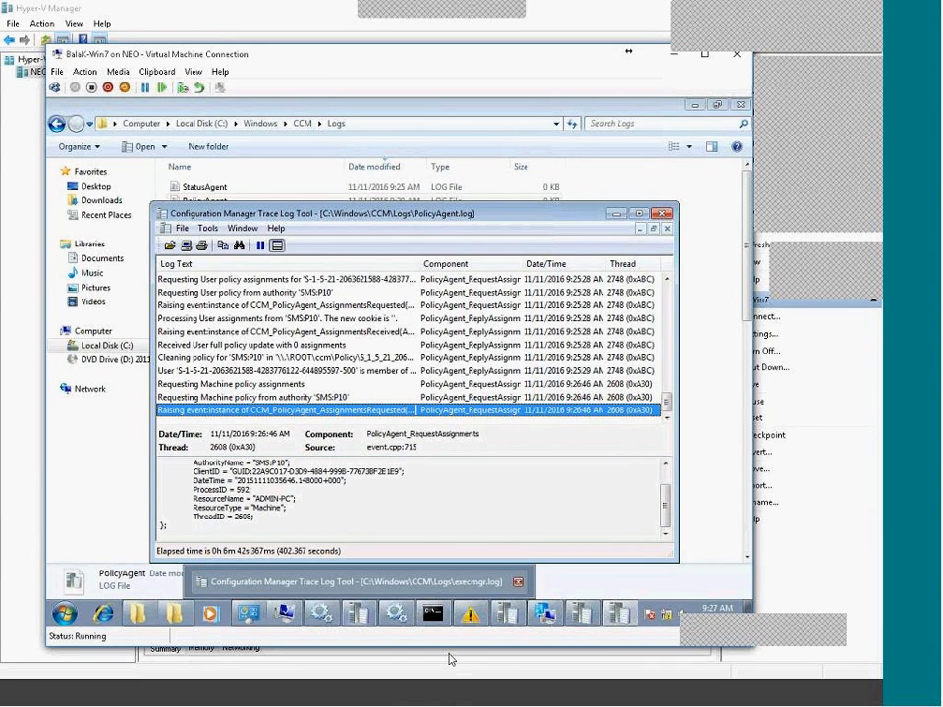
Step: Launch Software Center on the Windows 7 client
left_click(68, 620)
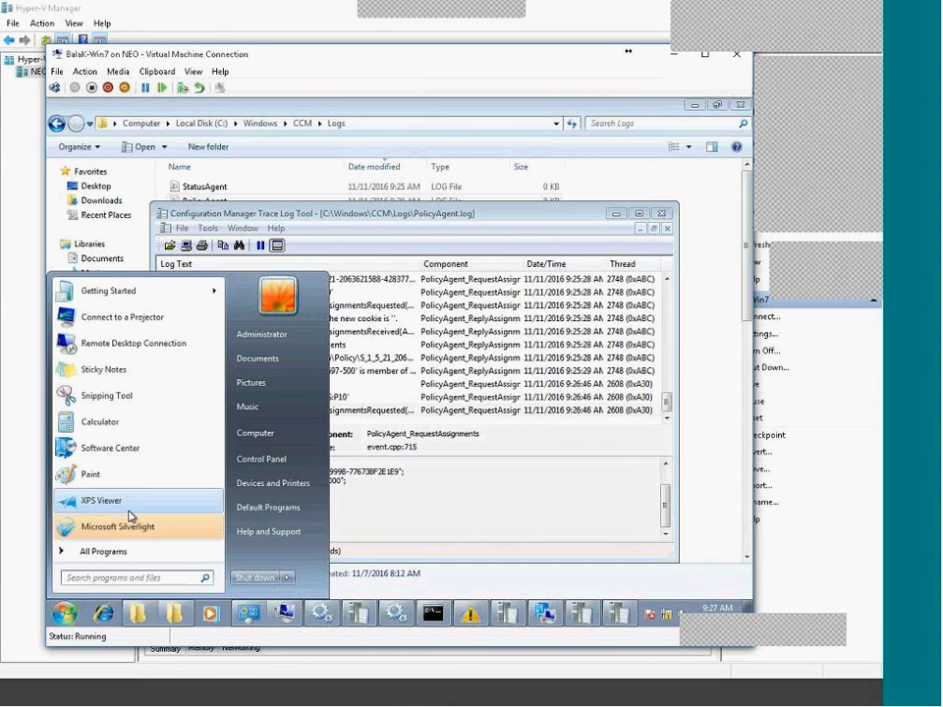
left_click(105, 450)
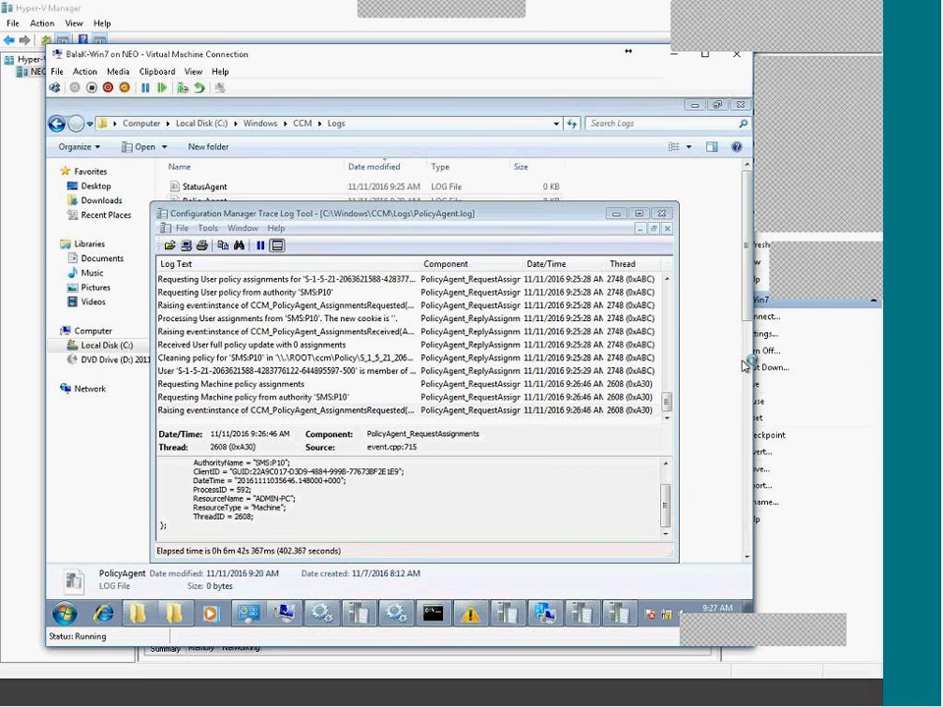
Step: Switch to the Bala-SCCM virtual machine and open the default client settings from the Administration workspace
left_click(637, 695)
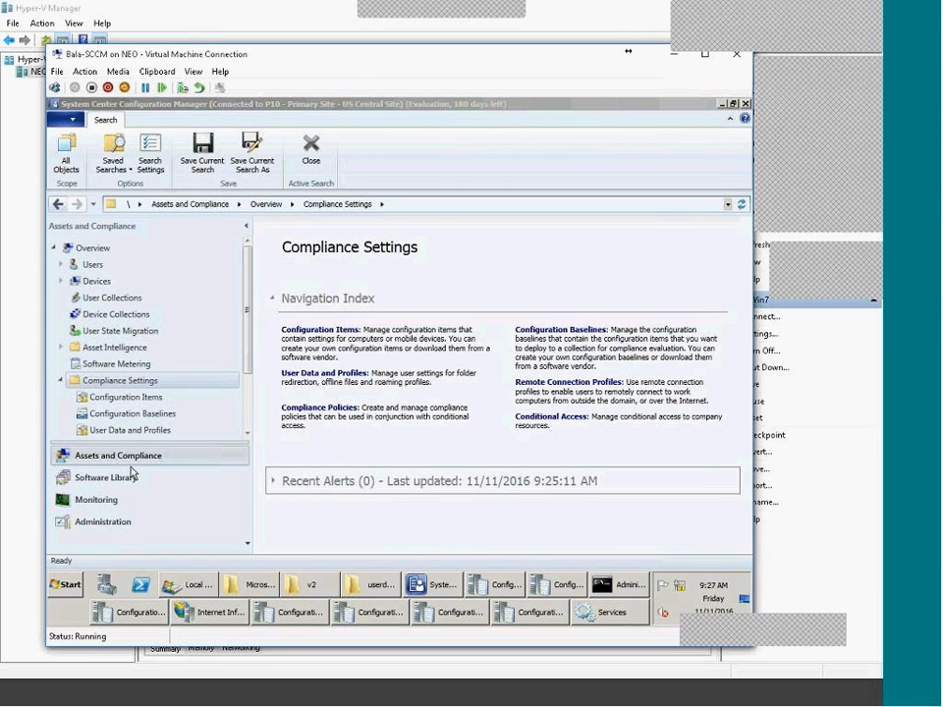
left_click(106, 525)
left_click(316, 280)
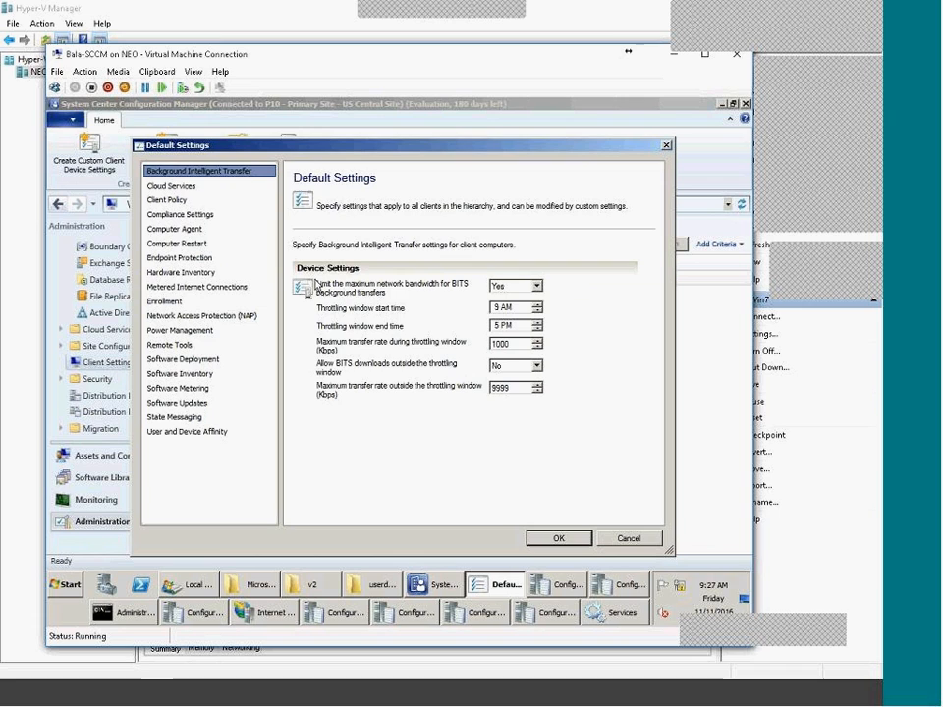
Step: Review the full list of Computer Agent device settings, including the organization name, PowerShell execution policy and deployment notifications
left_click(183, 230)
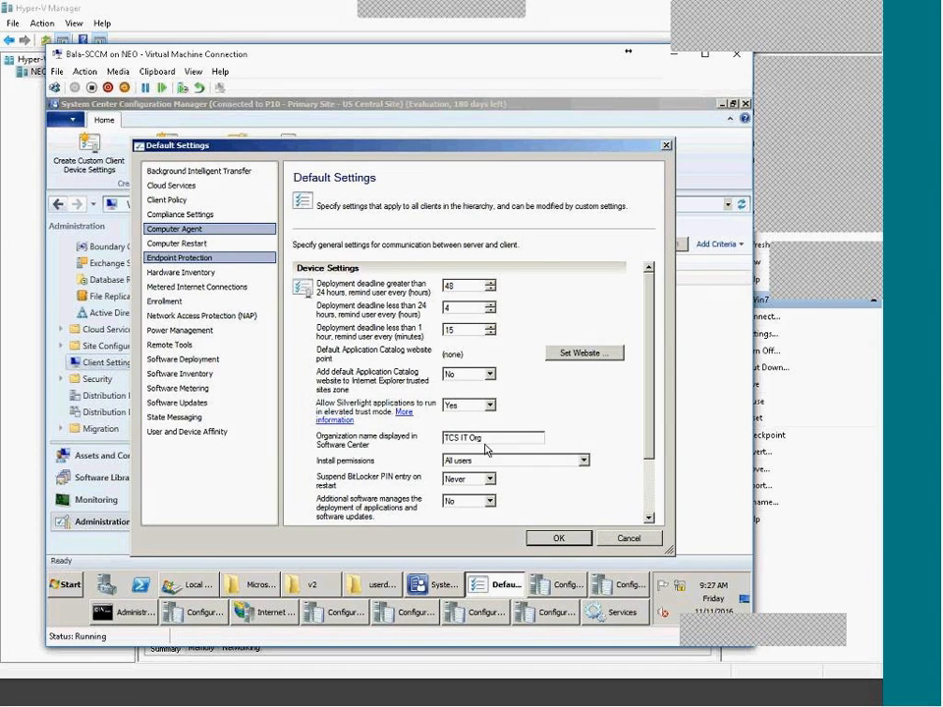
mouse_move(629, 571)
left_click(646, 496)
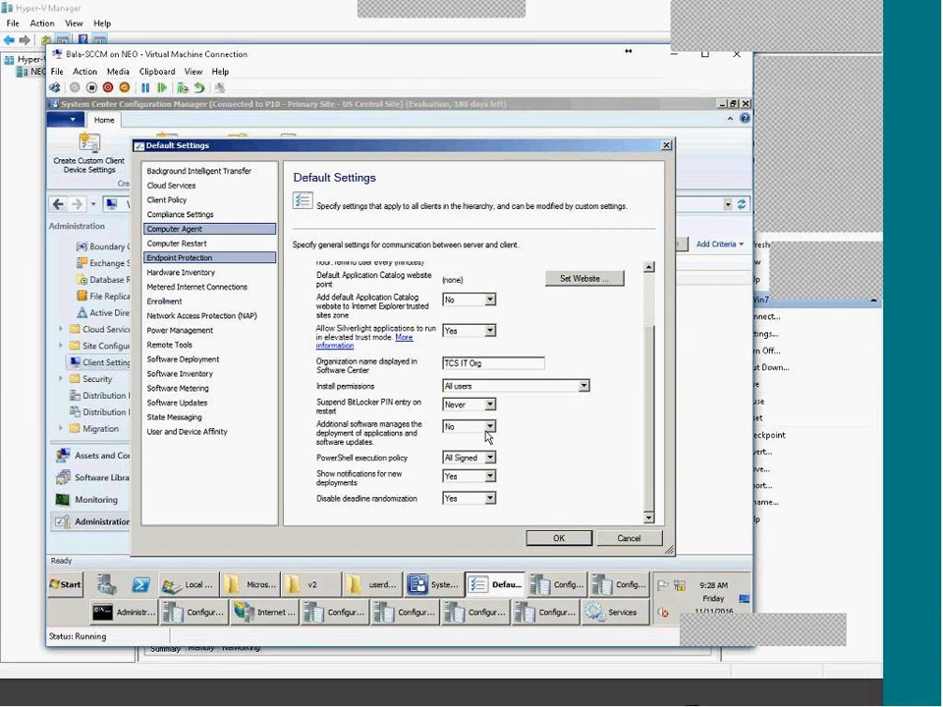
Step: Show the Client Policy settings and check the polling interval and user policy options
left_click(186, 202)
left_click(171, 232)
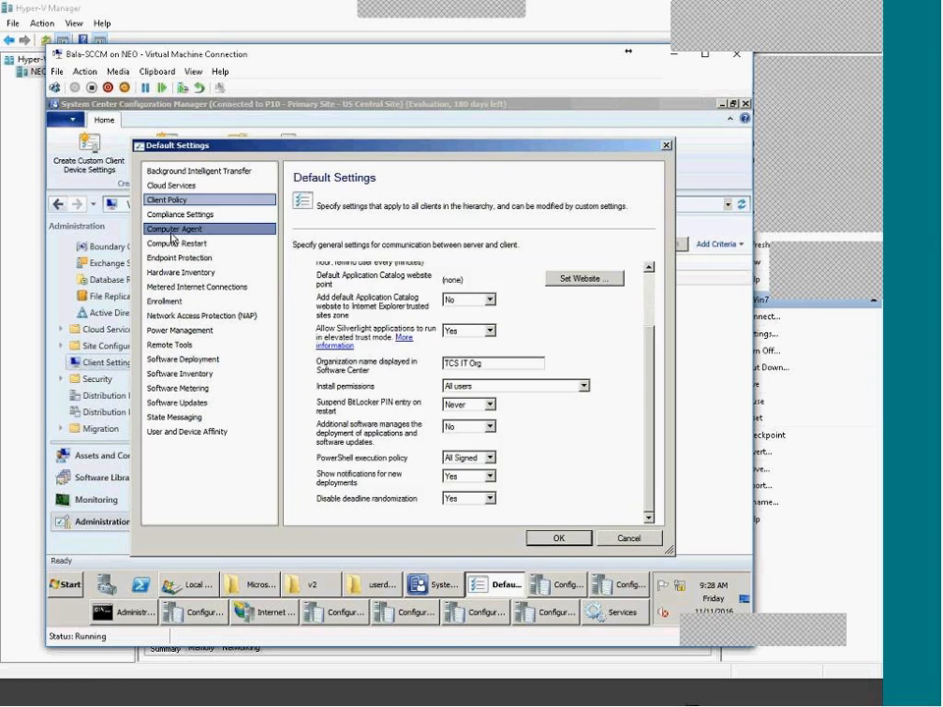
left_click(162, 203)
left_click(166, 227)
left_click(165, 200)
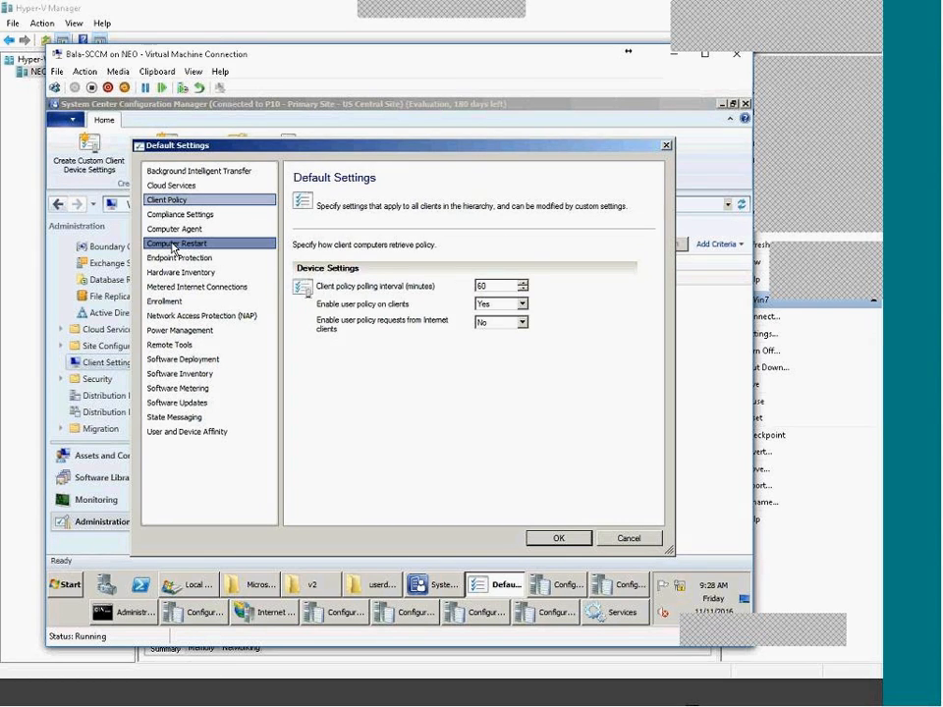
Step: Review the Computer Restart notification intervals and the Endpoint Protection device settings
left_click(173, 245)
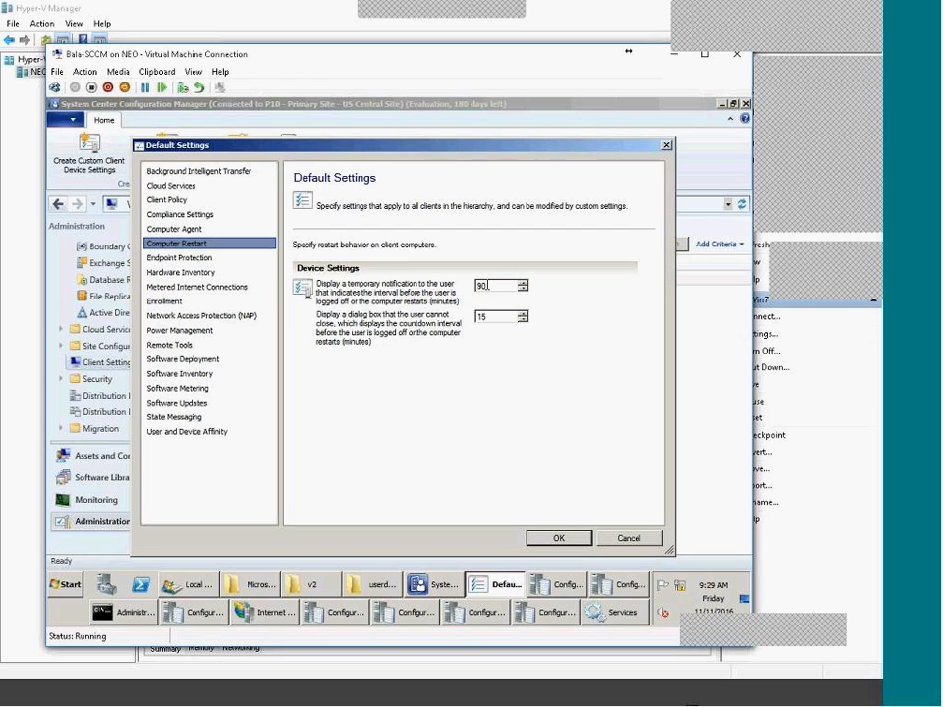
left_click_drag(488, 285, 405, 283)
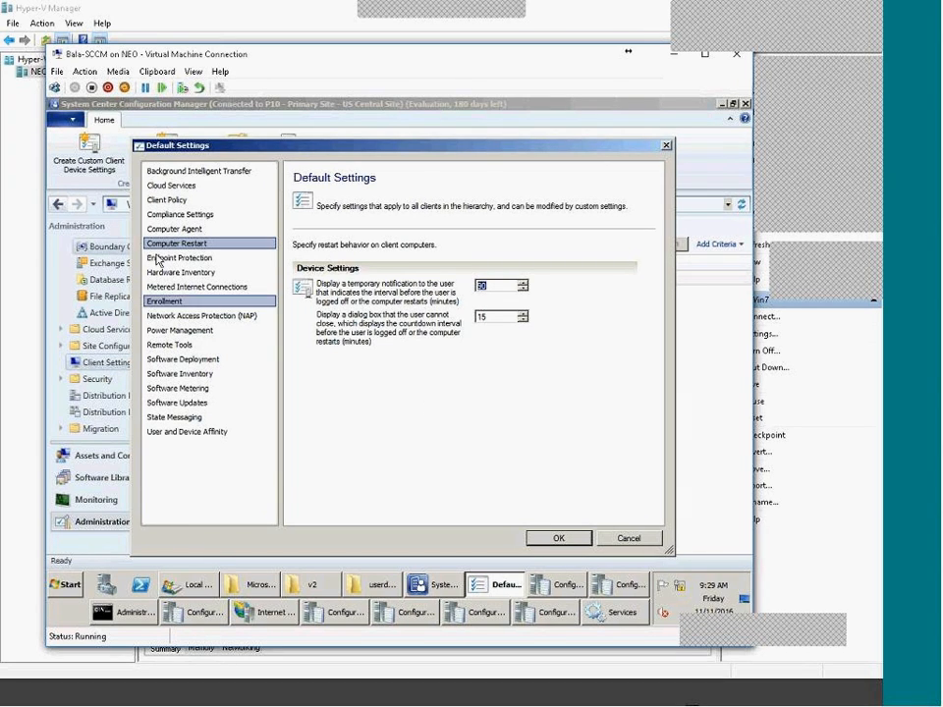
left_click(190, 259)
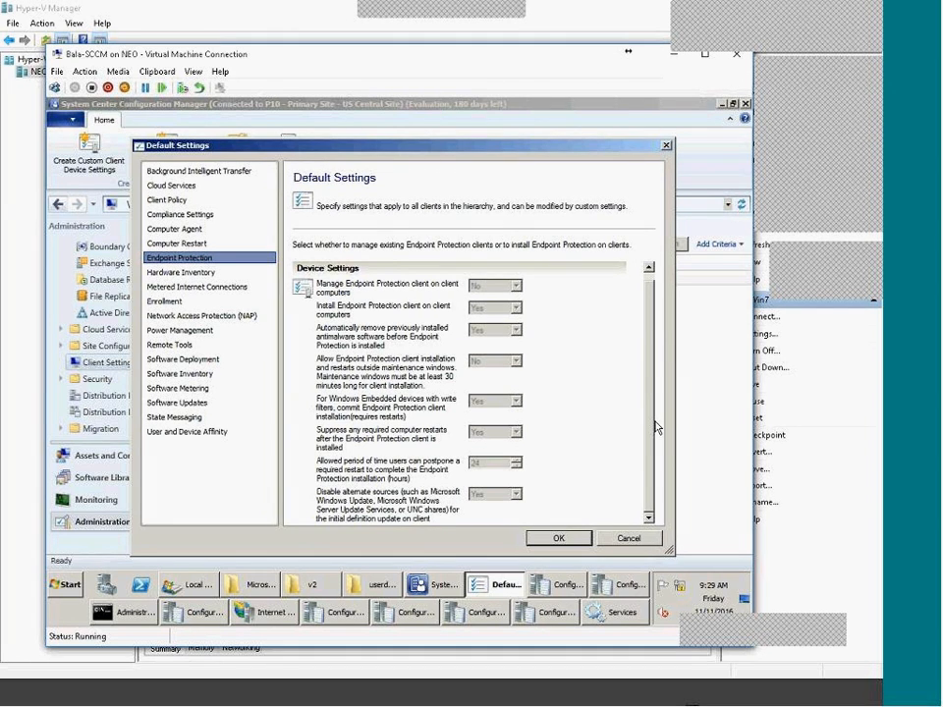
scroll(656, 429, "down", 1)
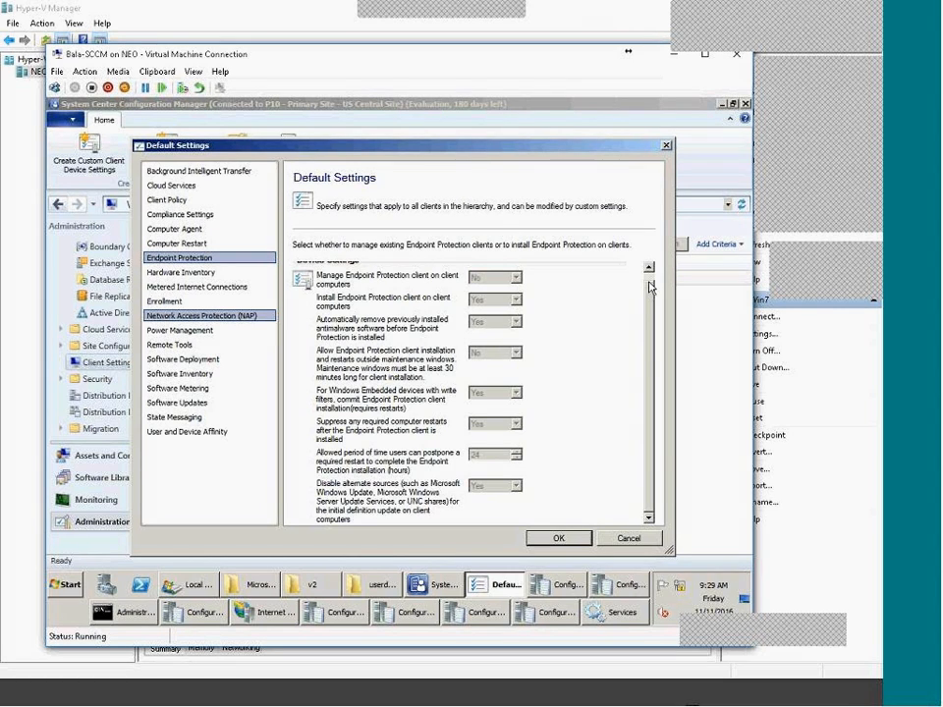
Step: Review the Hardware Inventory settings and the available options for collecting MIF files, leaving the choice at None
left_click(191, 275)
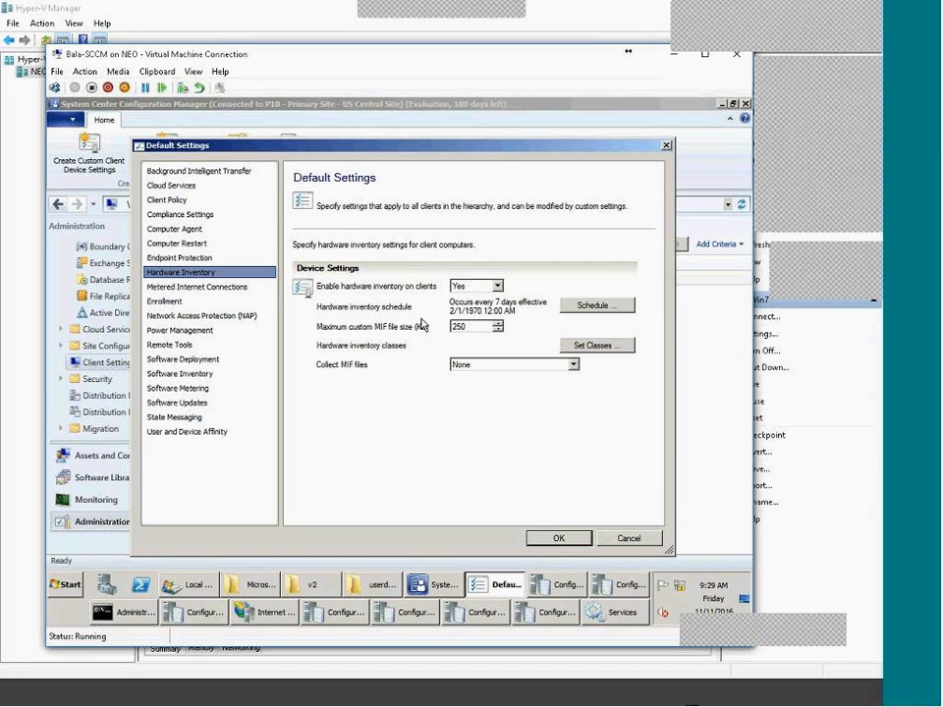
left_click(479, 366)
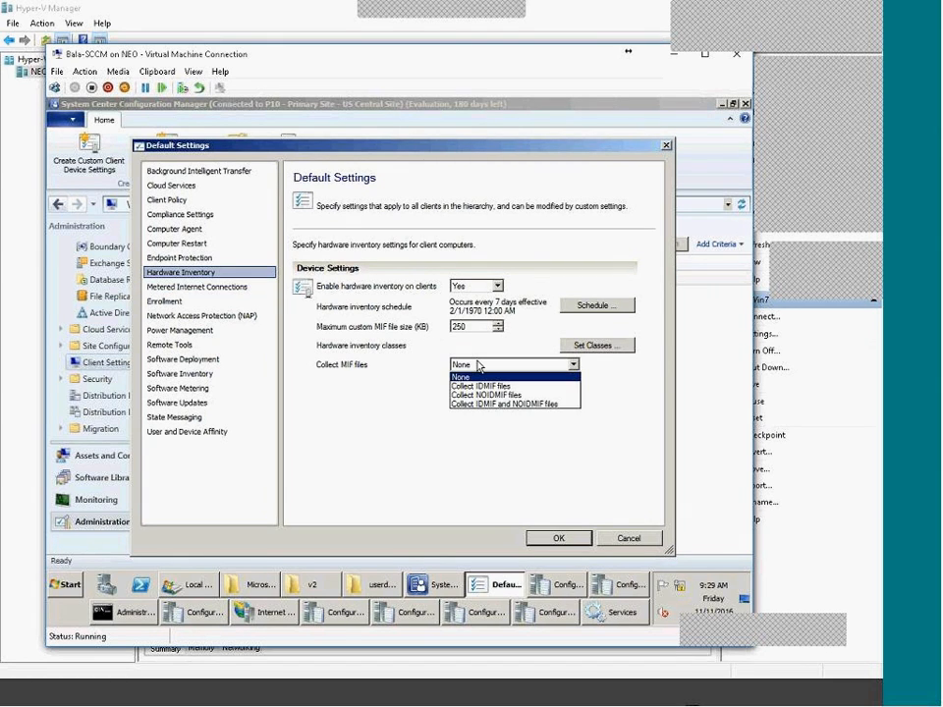
left_click(372, 291)
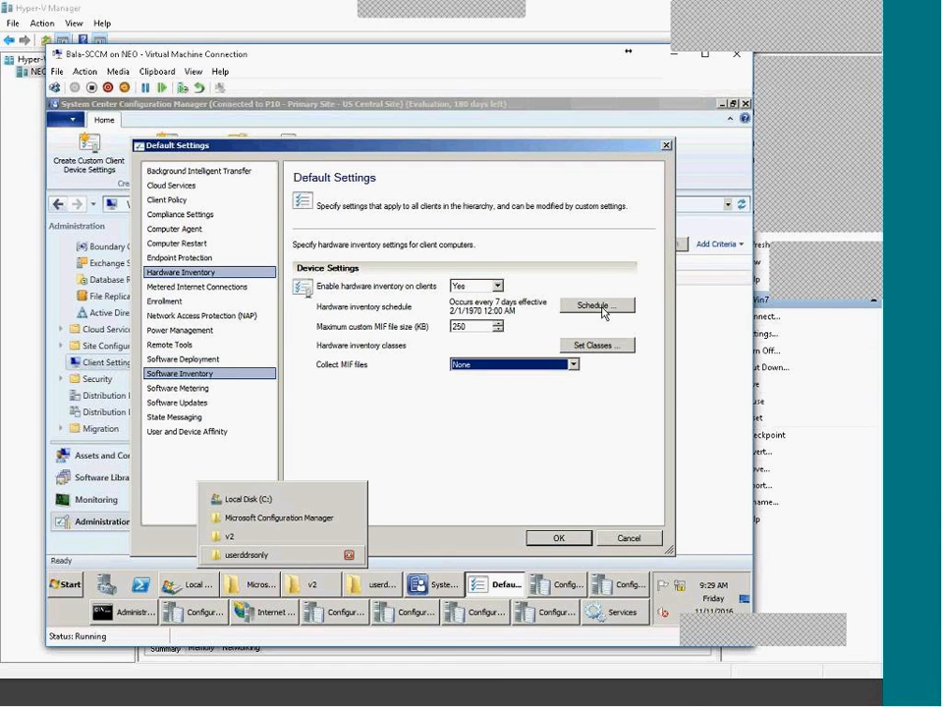
Step: On the BalaK-Win7 client, close Software Center and run the Machine Policy Retrieval & Evaluation Cycle
left_click(737, 699)
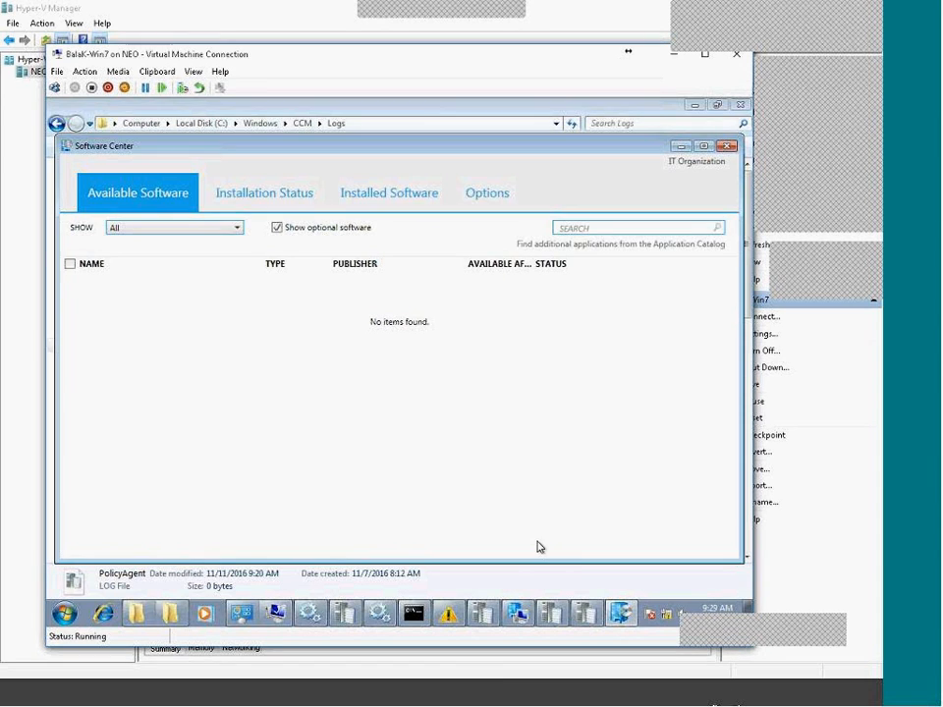
left_click(727, 147)
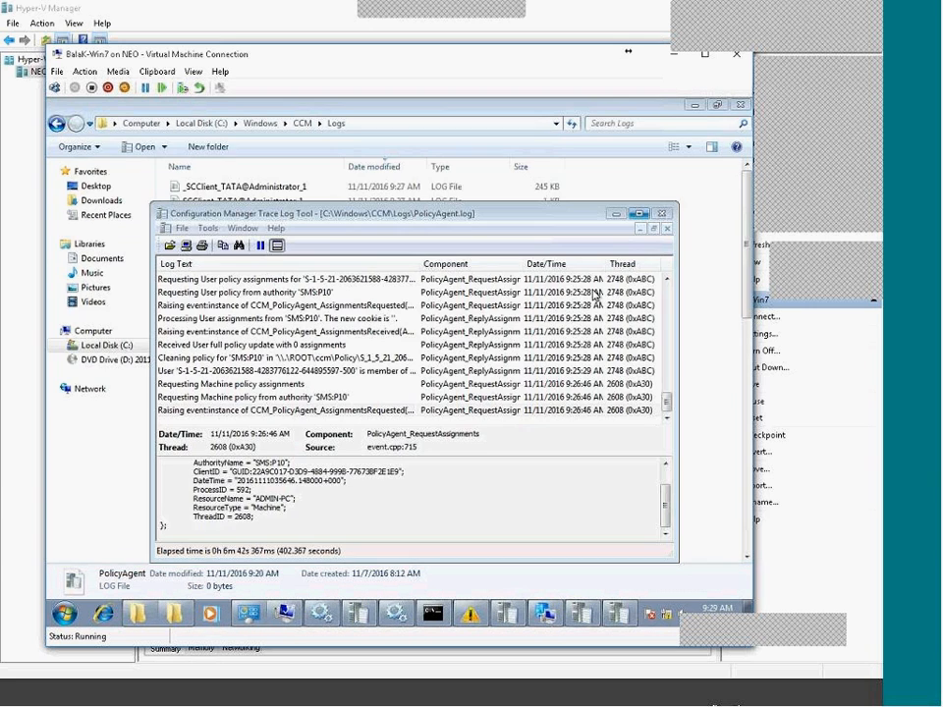
left_click(543, 613)
left_click(330, 336)
left_click(341, 458)
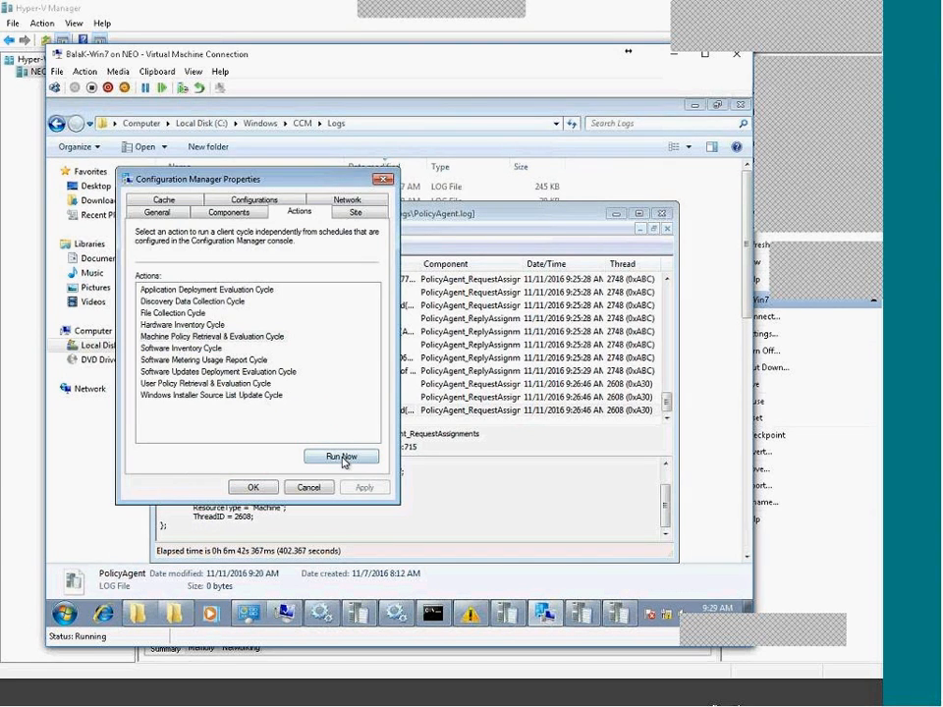
key("Return")
Step: Check the client's general properties and the status of the Hardware Inventory Agent component
left_click(206, 324)
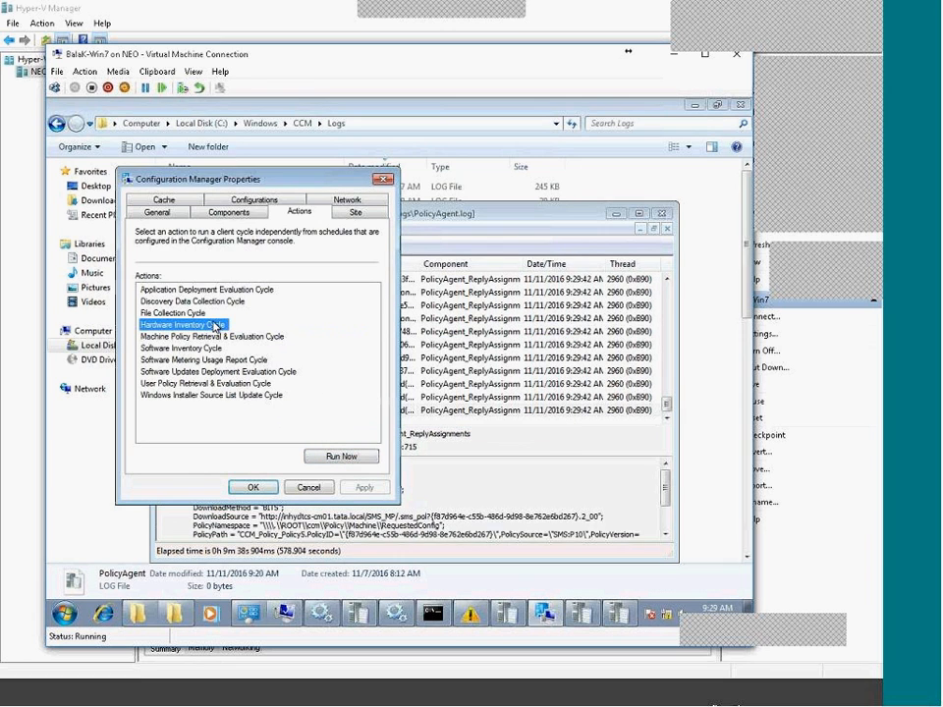
left_click(167, 213)
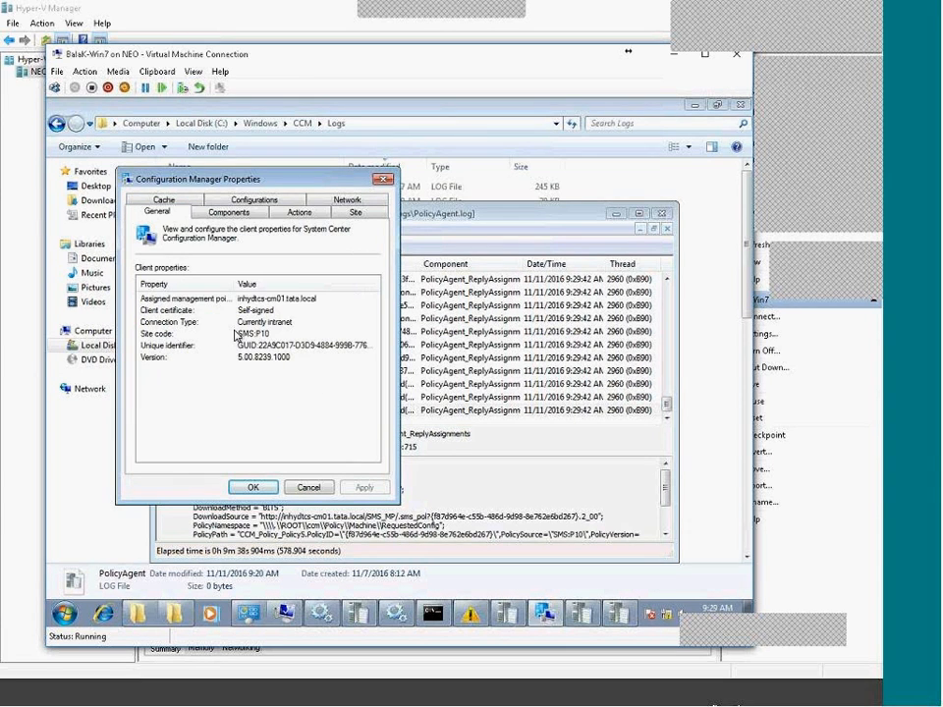
left_click(234, 211)
left_click(337, 417)
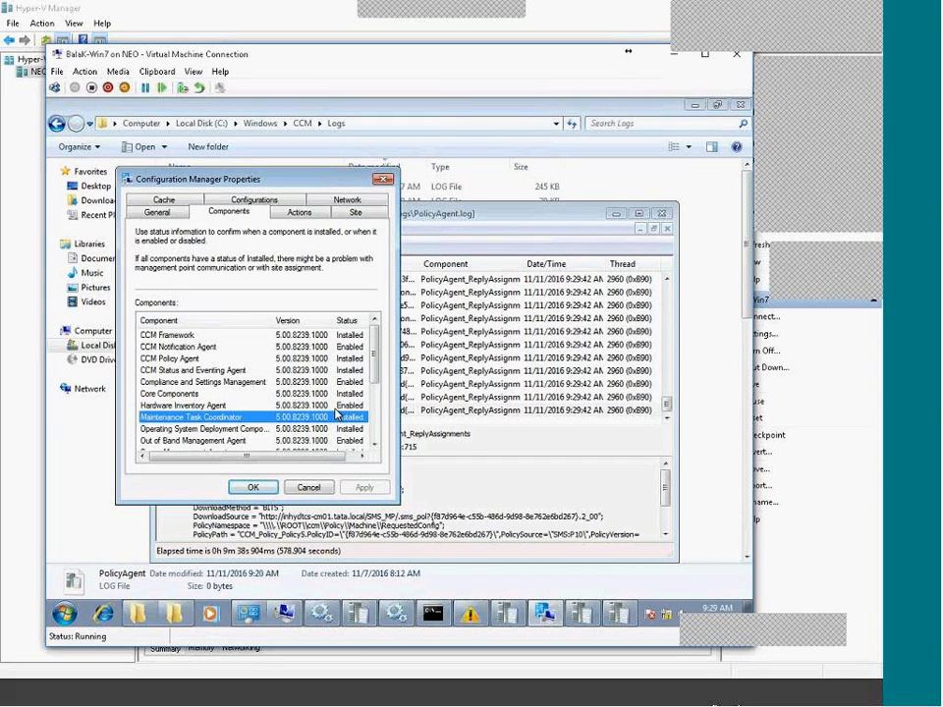
key("Up")
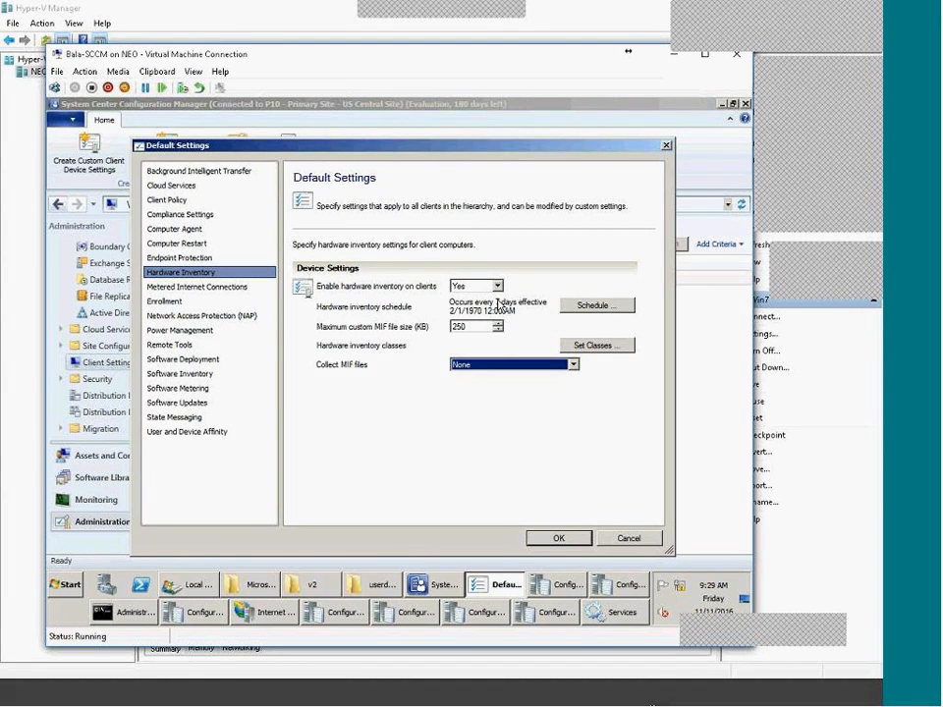
Step: Run the Hardware Inventory Cycle on the BalaK-Win7 client, triggering it twice
left_click(726, 703)
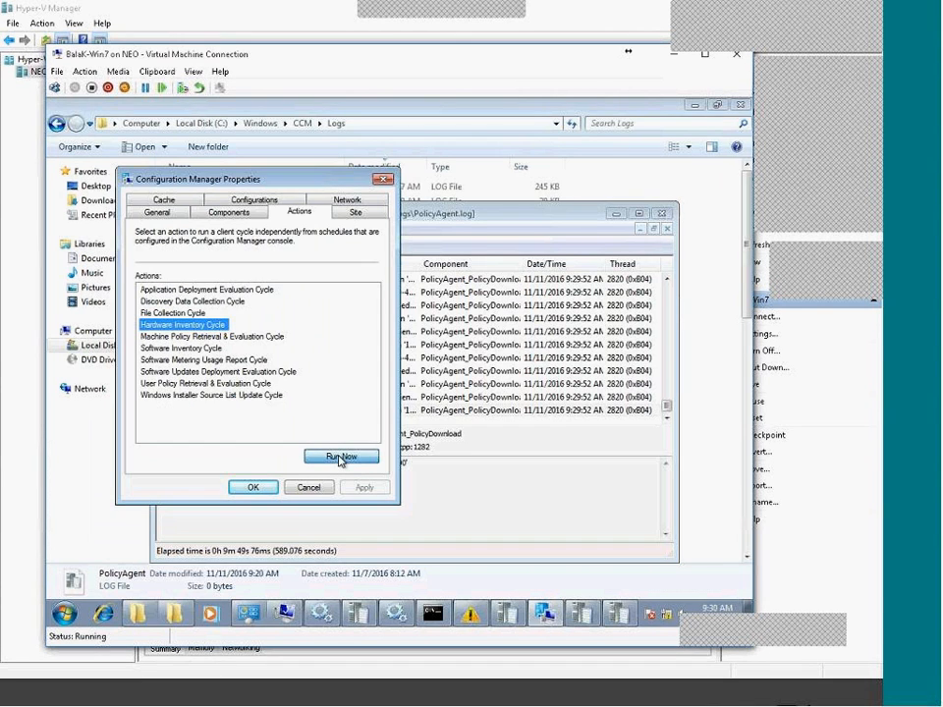
left_click(341, 456)
left_click(527, 404)
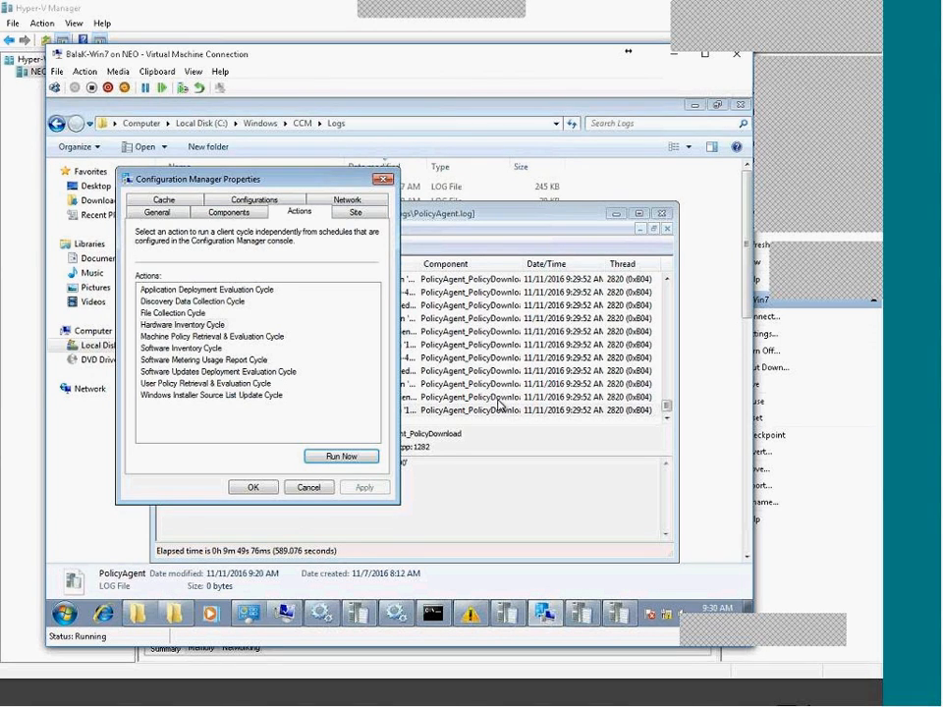
left_click(183, 324)
left_click(339, 457)
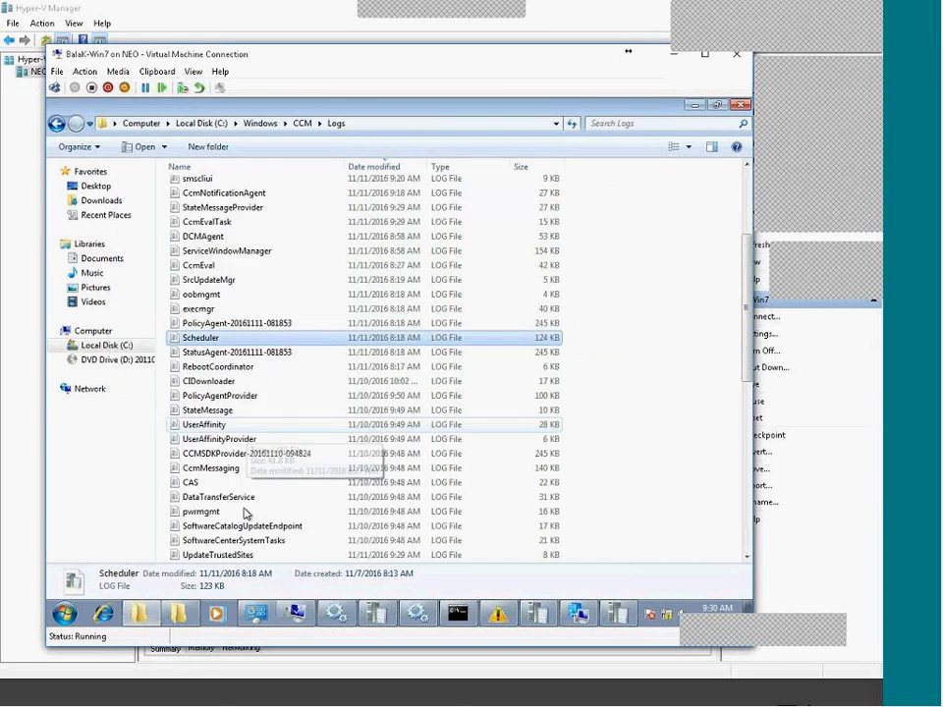
Step: Open the InventoryProvider log from the client's CCM Logs folder in a maximized window
scroll(246, 513, "down", 7)
left_click(202, 498)
double_click(202, 499)
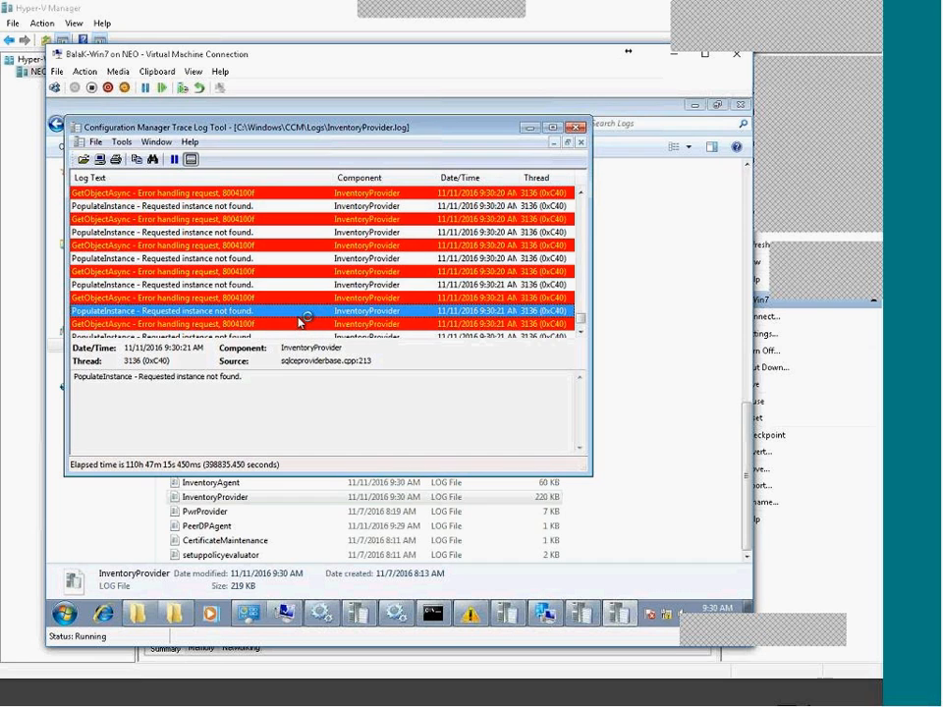
double_click(495, 132)
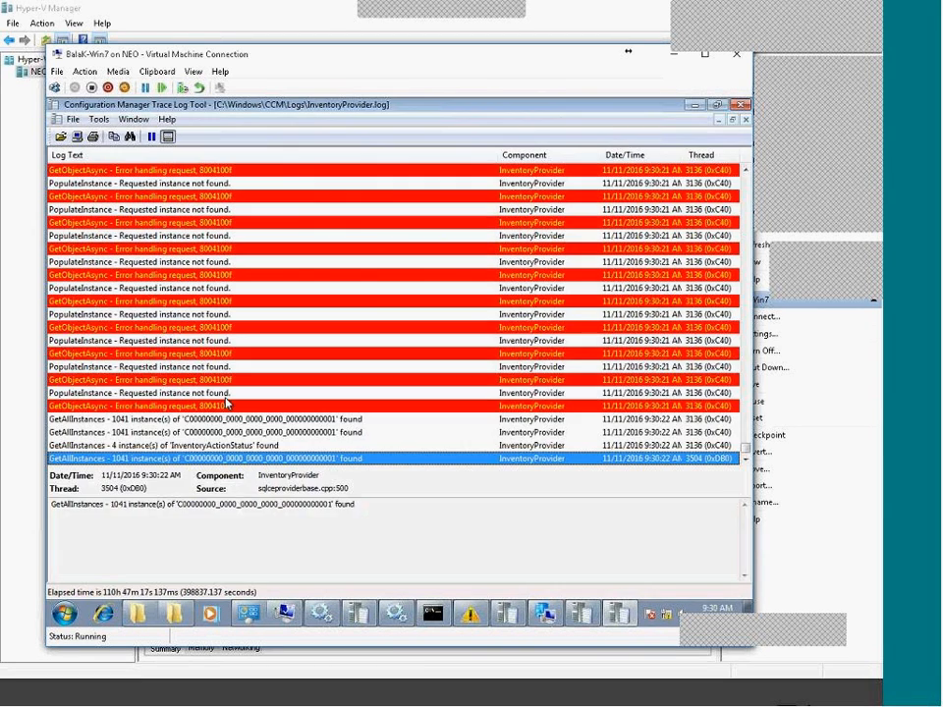
Step: Examine the GetObjectAsync error and GetAllInstances entries in the InventoryProvider log, at its end and from its beginning
left_click(216, 408)
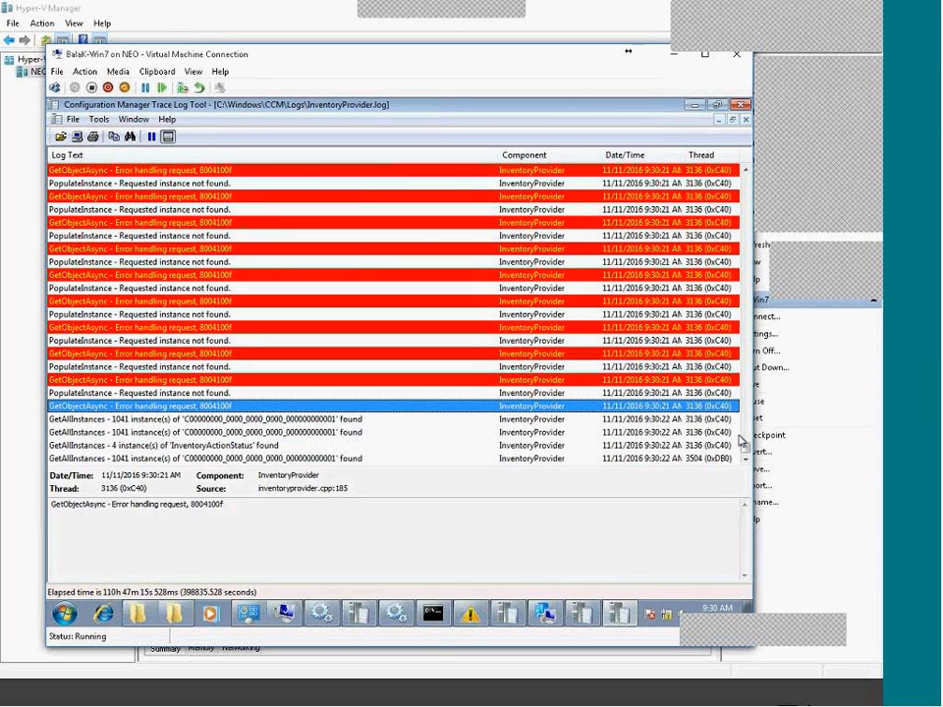
left_click_drag(747, 444, 720, 170)
left_click(144, 234)
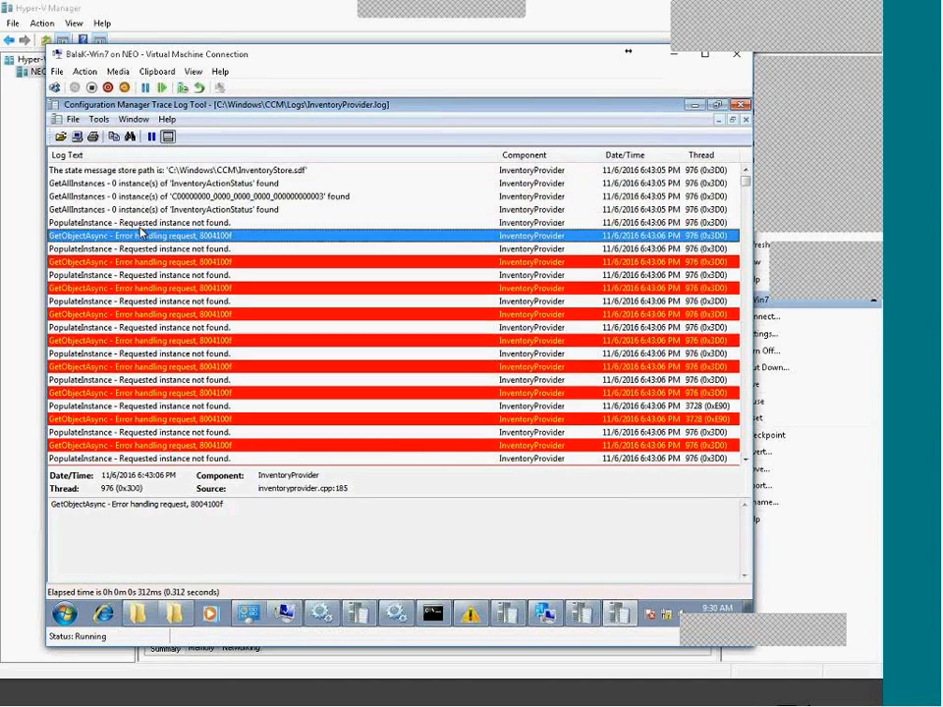
left_click(167, 211)
left_click(262, 200)
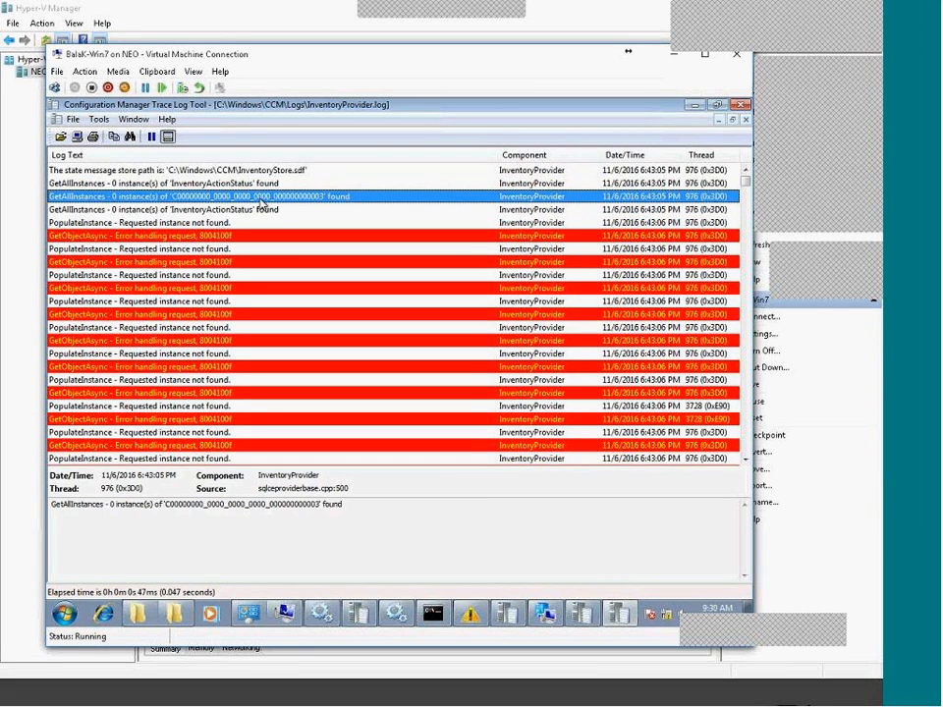
scroll(263, 205, "down", 5)
scroll(284, 393, "down", 5)
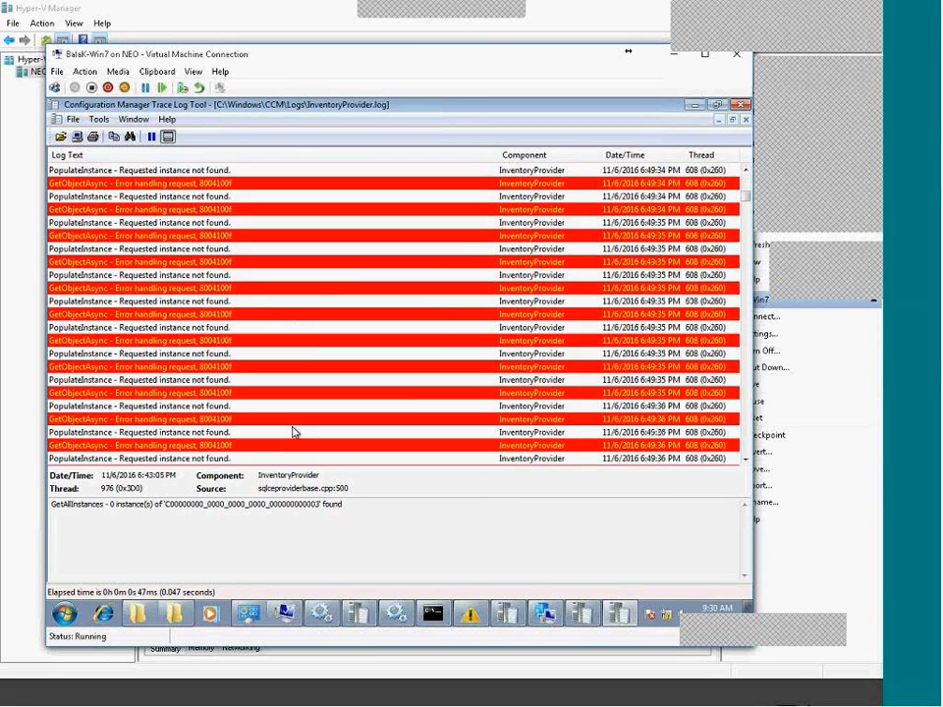
Step: Copy the error code 8004100f from the details of a GetObjectAsync entry in the InventoryProvider log
left_click(231, 458)
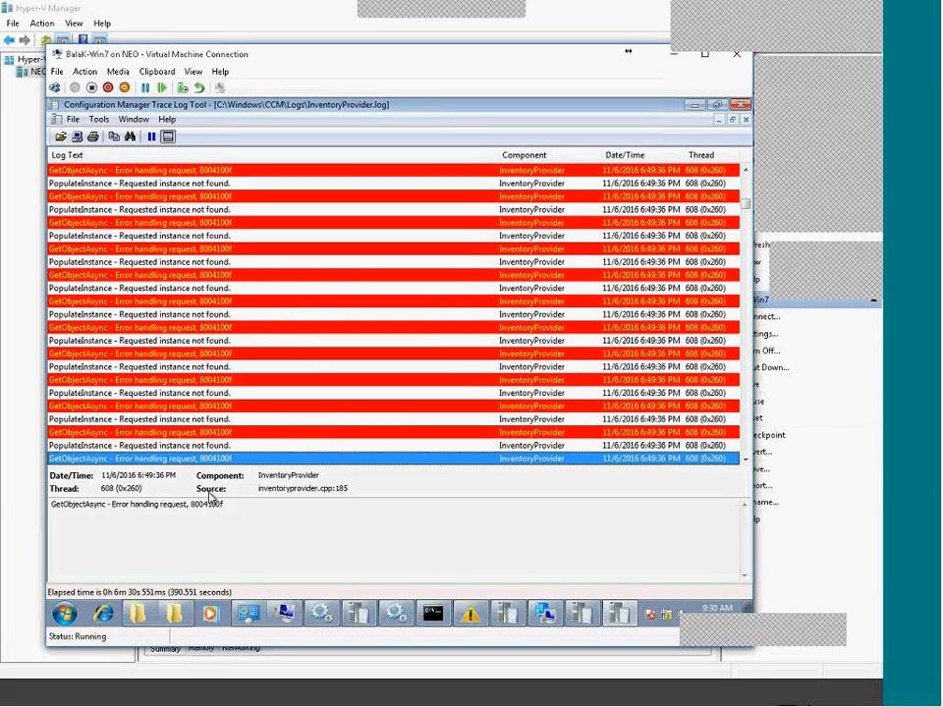
left_click(194, 504)
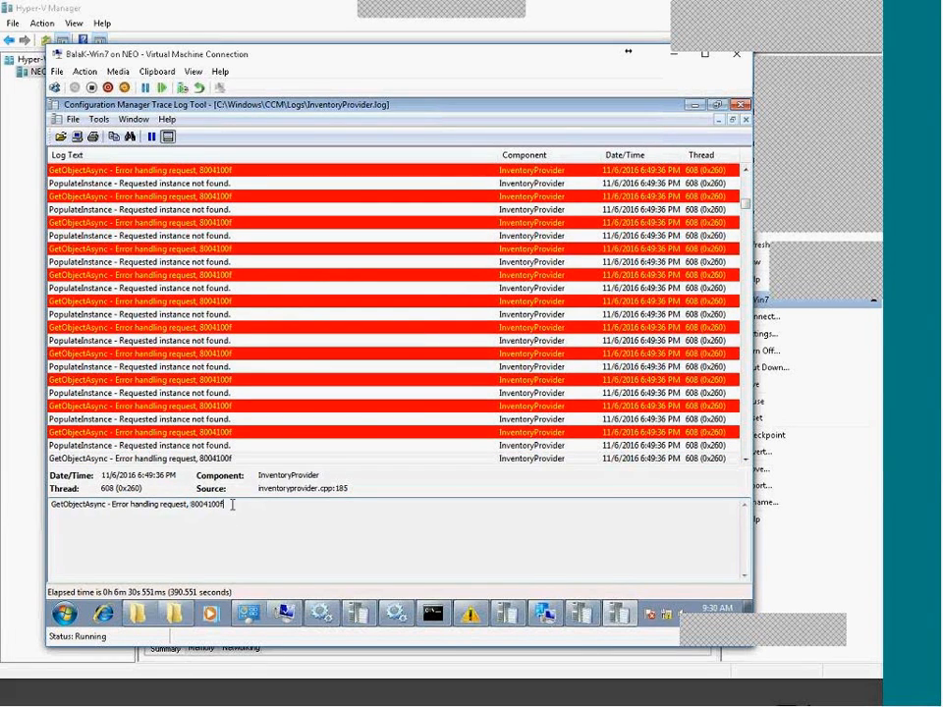
left_click_drag(224, 504, 192, 504)
right_click(194, 504)
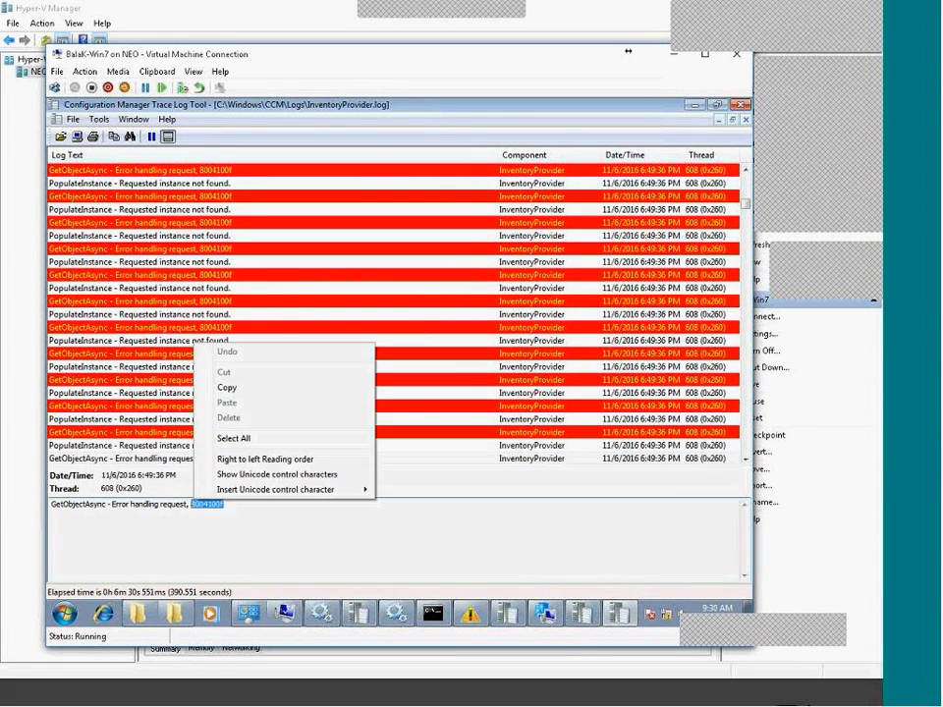
left_click(223, 389)
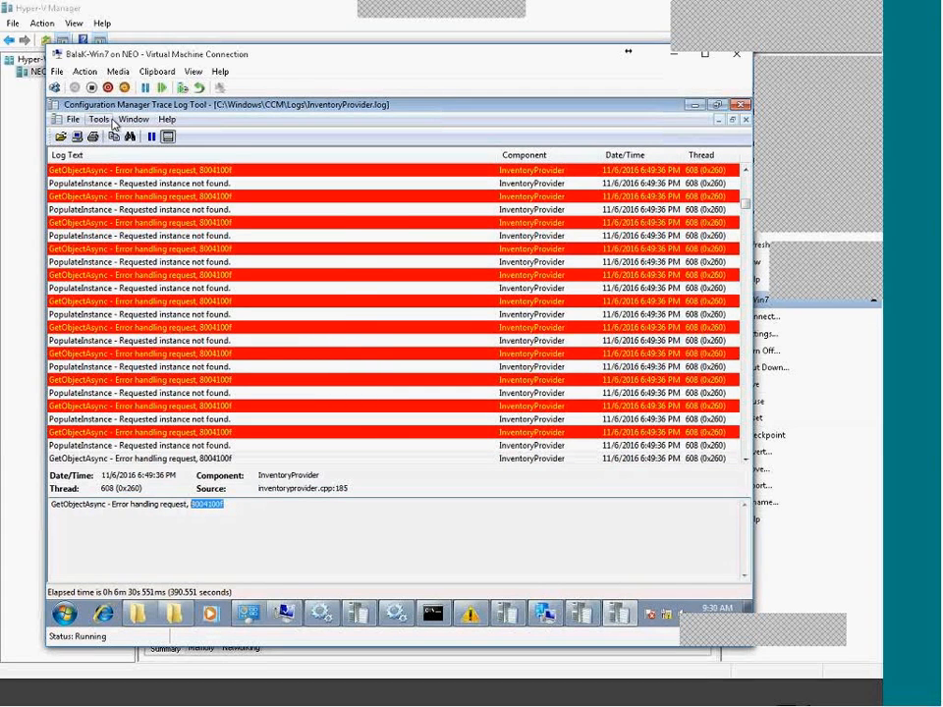
Step: Look up the meaning of the copied error code 8004100f with Error Lookup, and close the lookup dialog
left_click(98, 119)
left_click(135, 216)
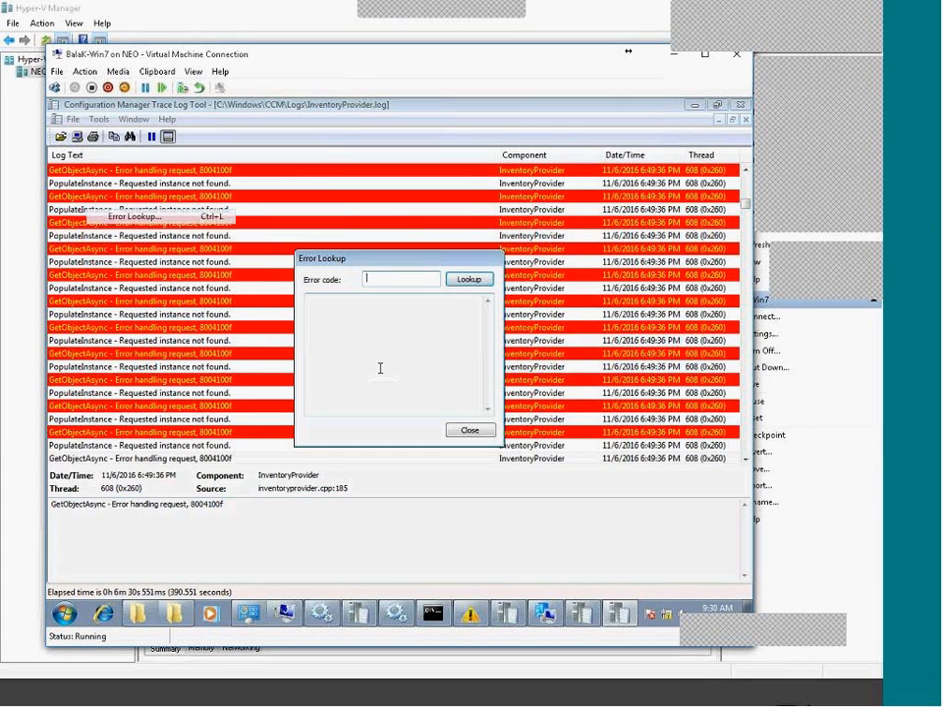
right_click(376, 280)
left_click(408, 336)
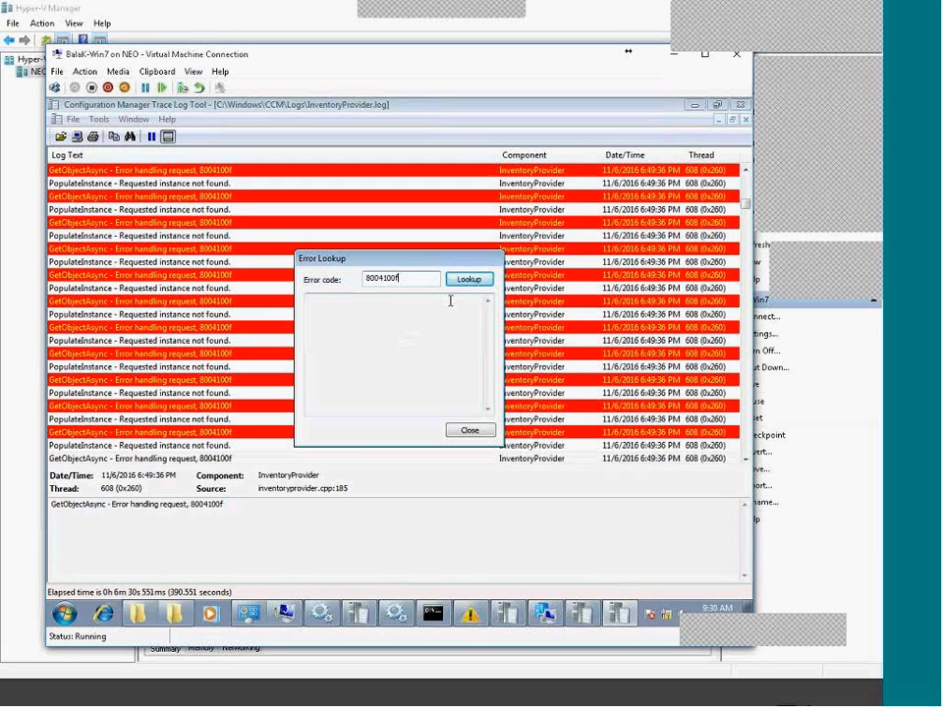
left_click(473, 278)
left_click_drag(446, 326, 289, 285)
left_click(399, 342)
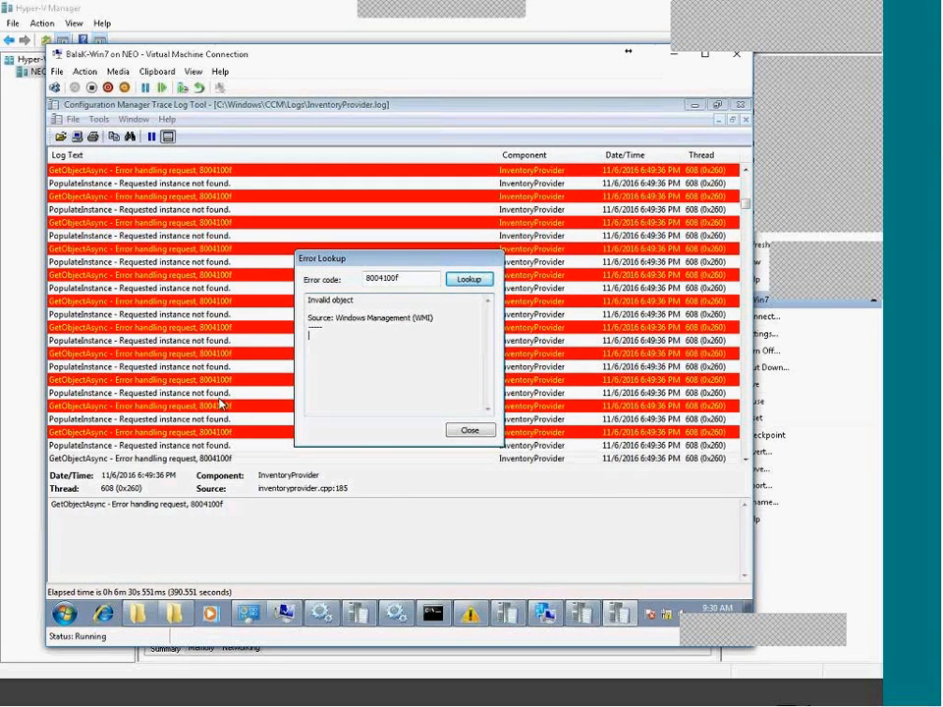
left_click(470, 430)
Step: Examine the most recent GetAllInstances entries at the end of the InventoryProvider log
left_click(331, 380)
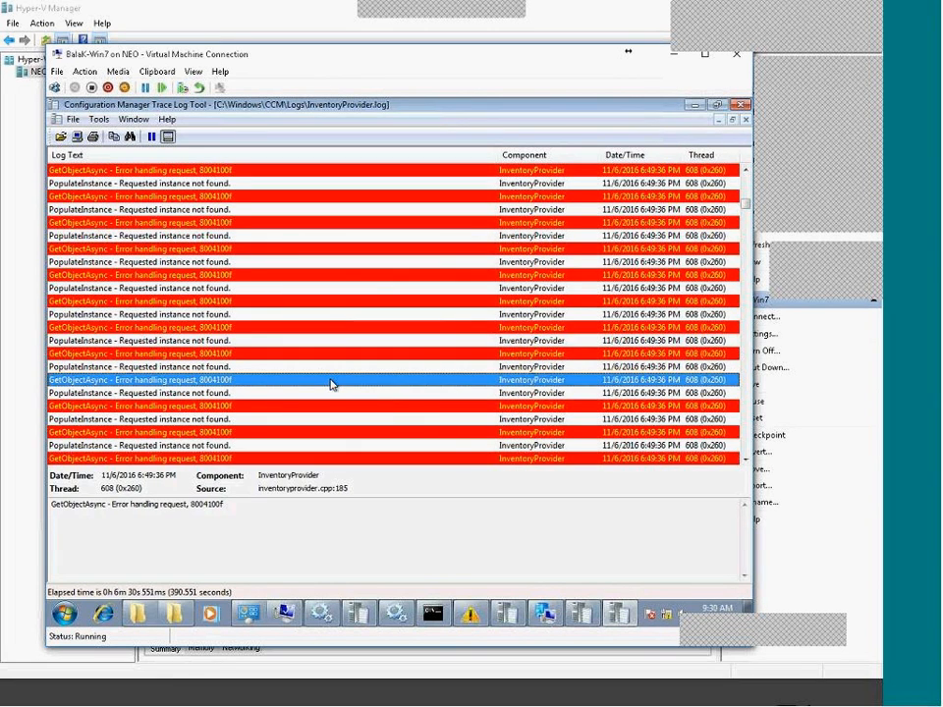
key("End")
left_click(336, 508)
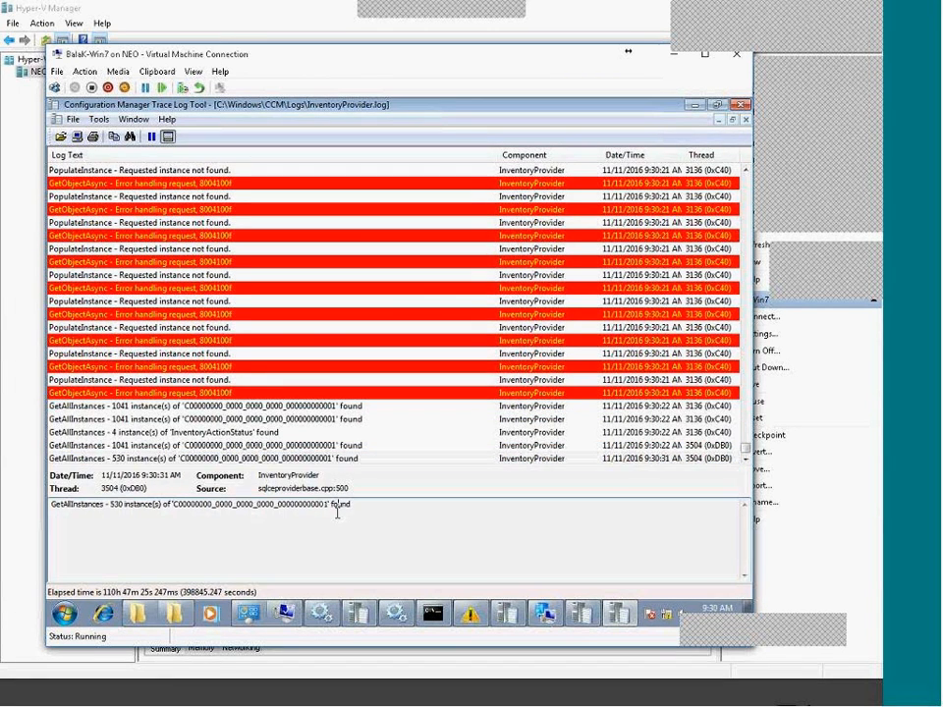
left_click(212, 461)
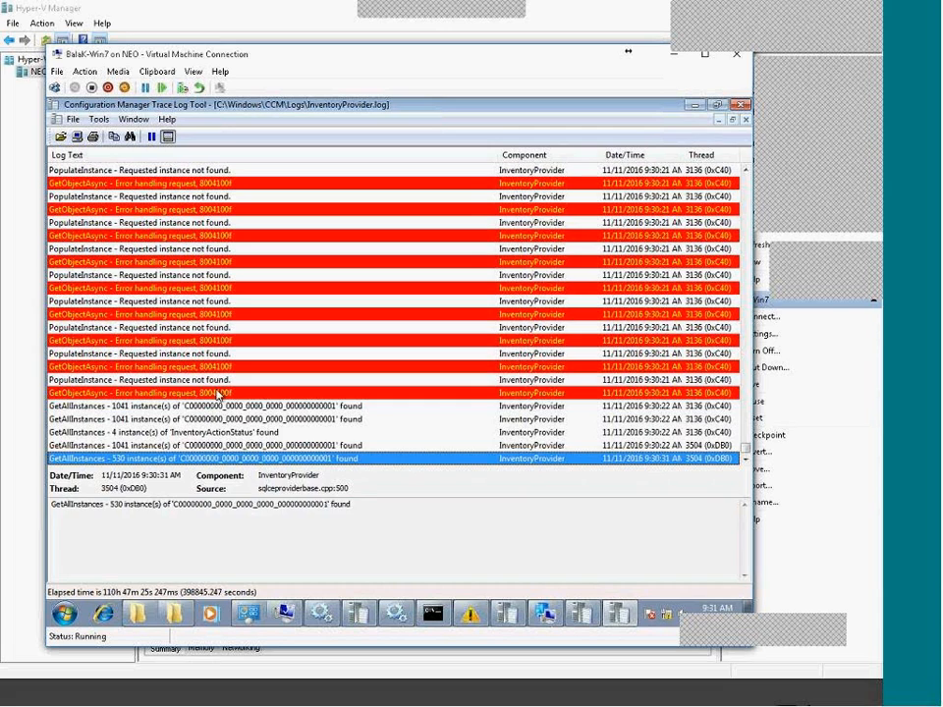
key("Up")
key("Up")
key("Up")
key("Up")
key("Up")
key("End")
key("super")
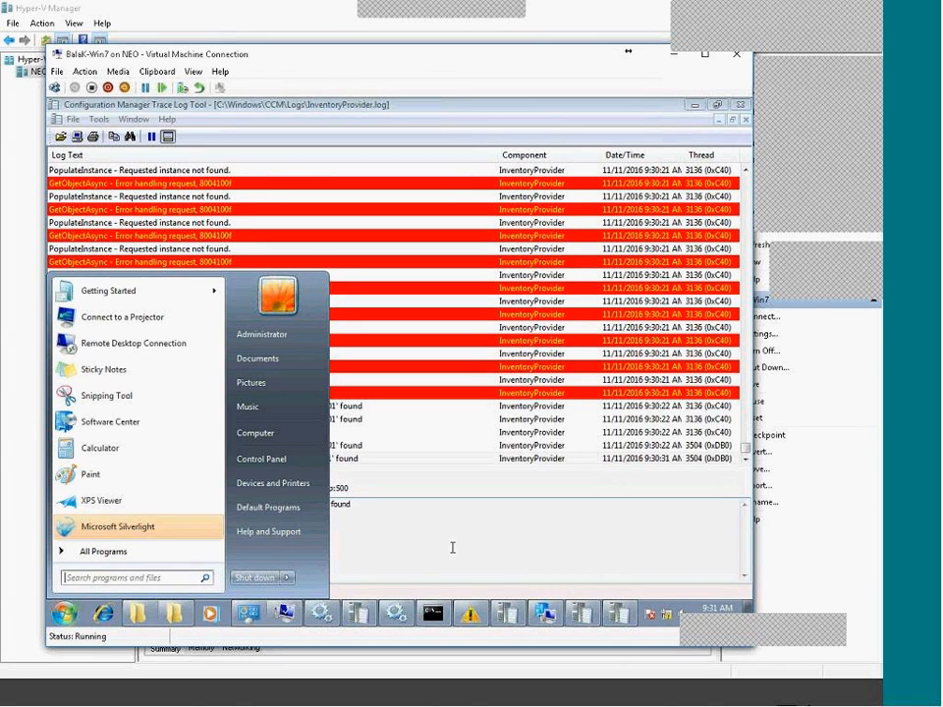
left_click(477, 505)
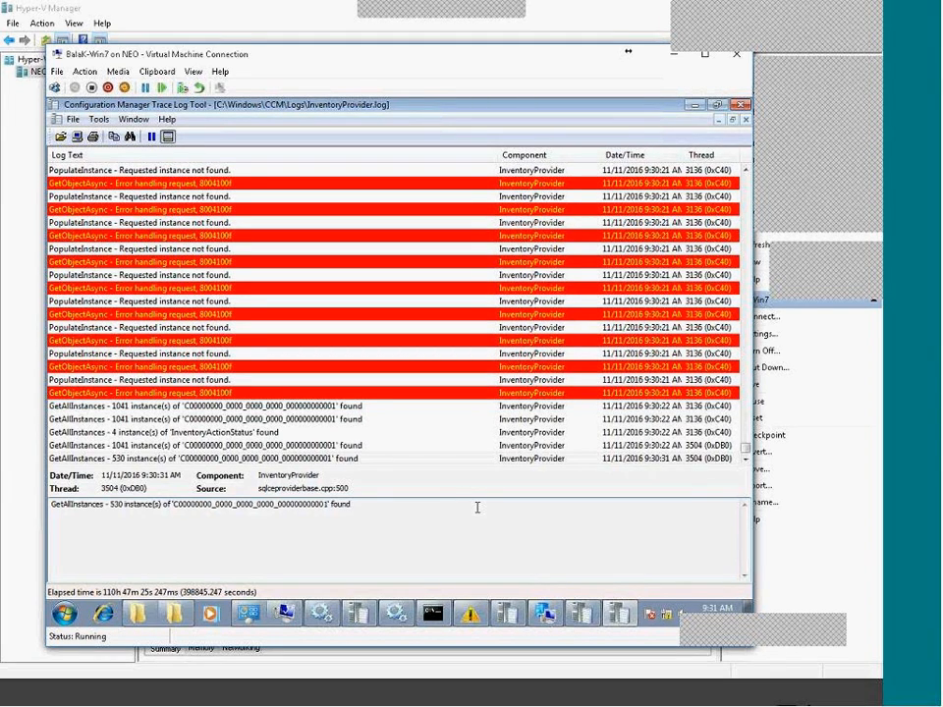
Step: Review the GetObjectAsync errors in the InventoryProvider log from the latest one back to the beginning of the log
left_click(217, 393)
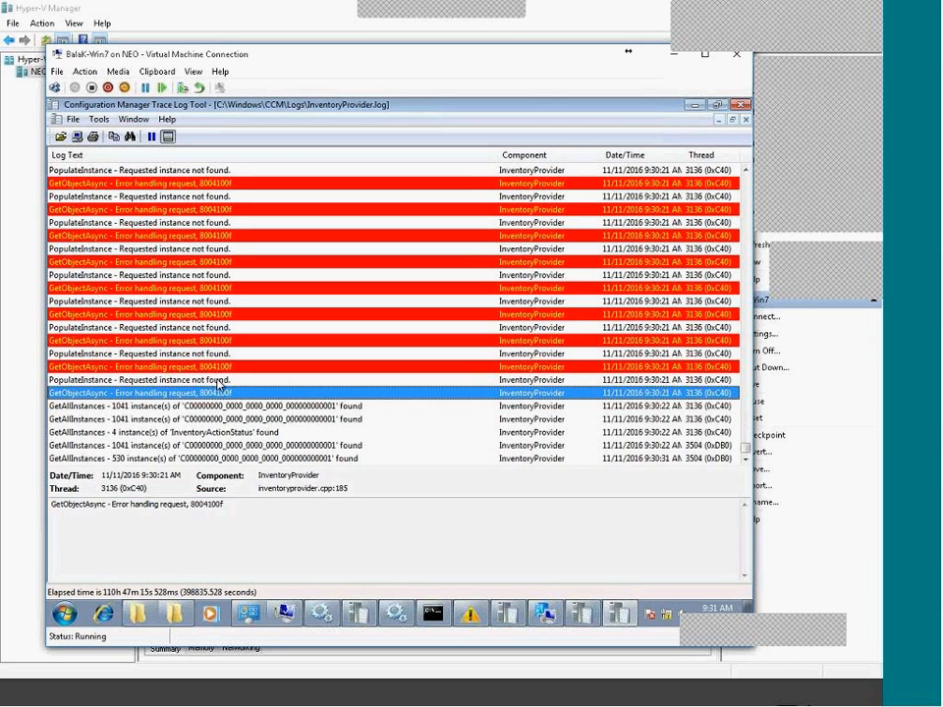
scroll(219, 385, "up", 8)
scroll(219, 385, "up", 8)
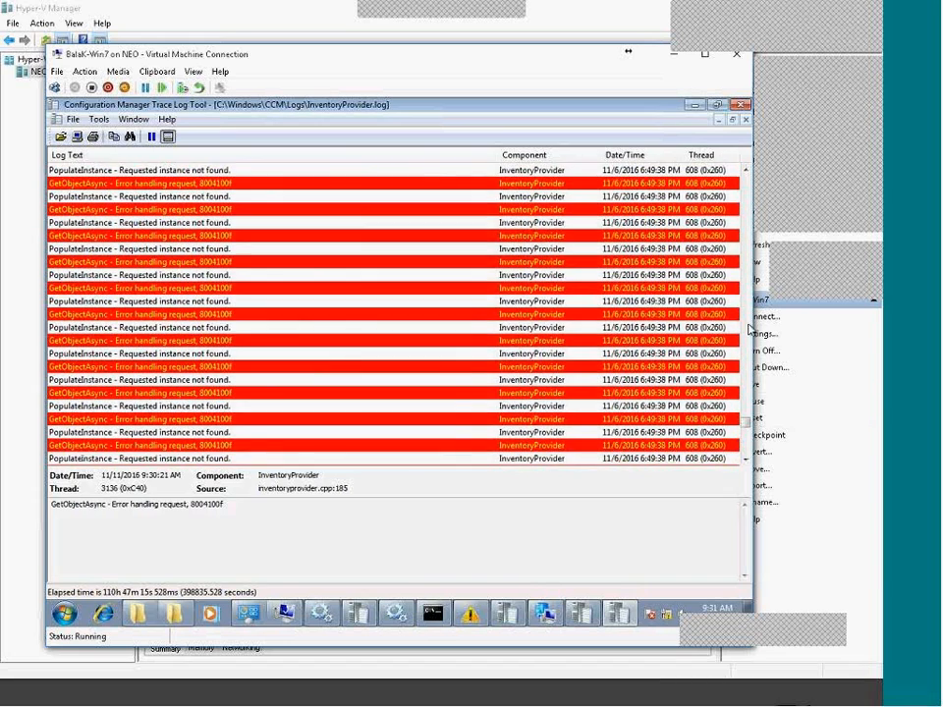
left_click_drag(743, 424, 751, 177)
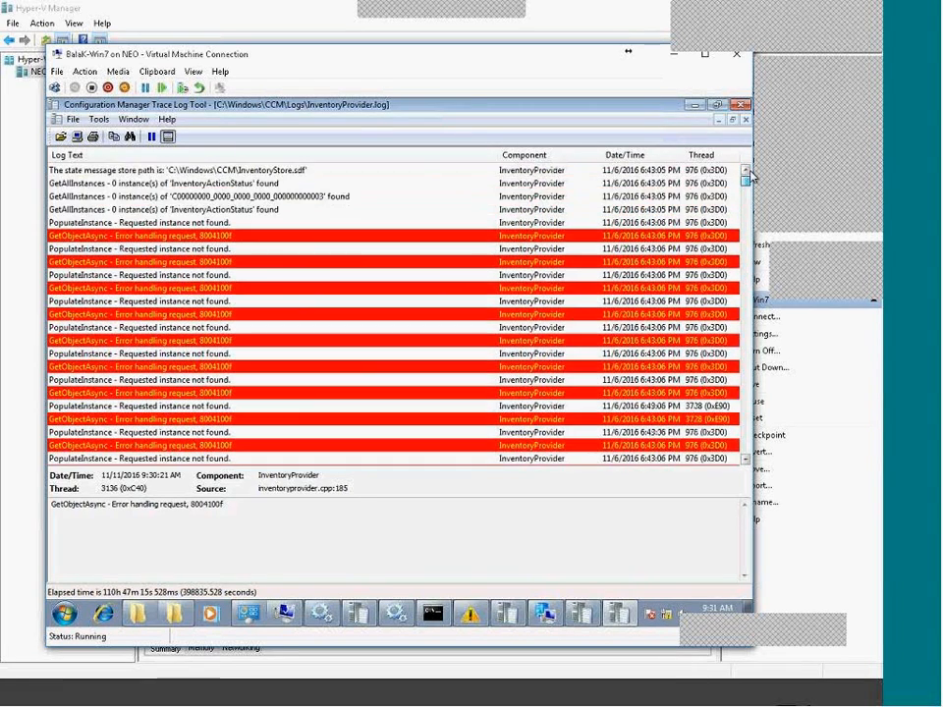
Step: Restart the Windows Management Instrumentation service and its dependent services in the Services console, widening the Name column to identify it
left_click(396, 613)
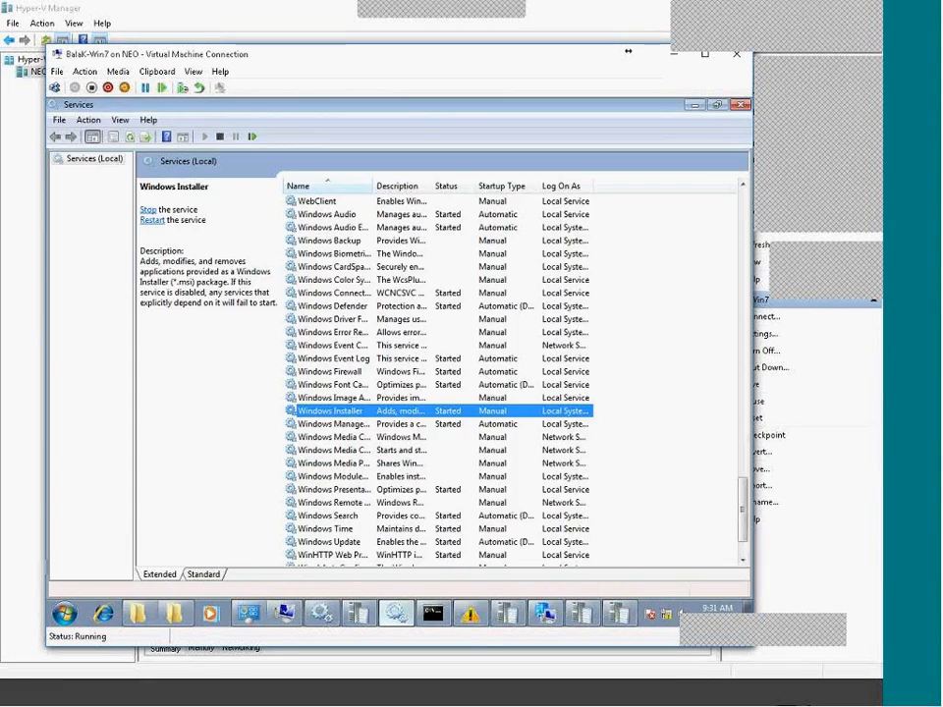
left_click(374, 505)
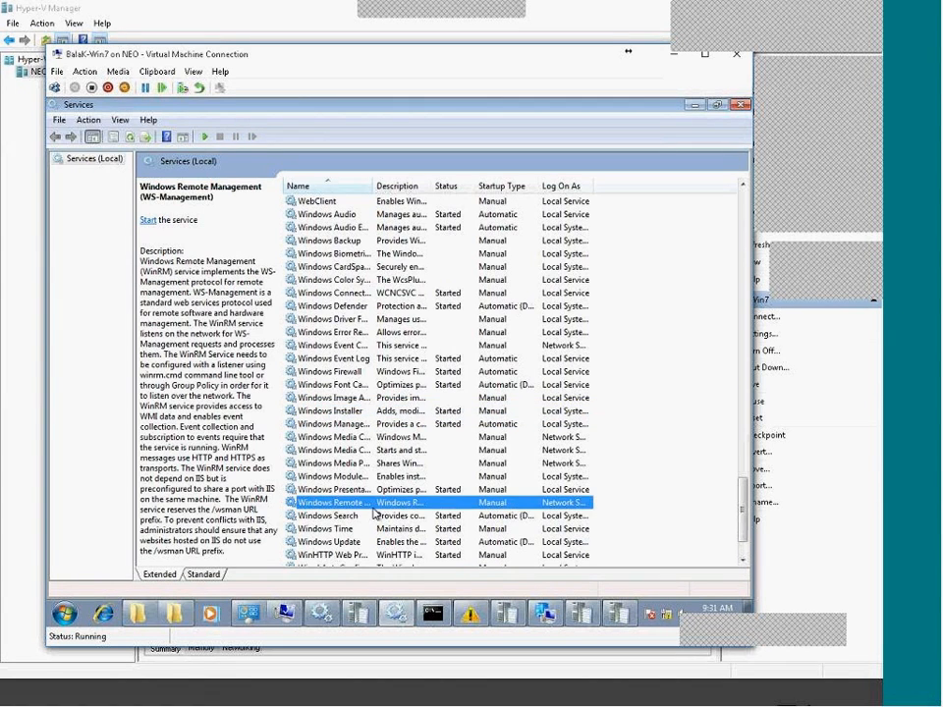
scroll(374, 512, "down", 2)
left_click(356, 450)
left_click(356, 437)
left_click(376, 360)
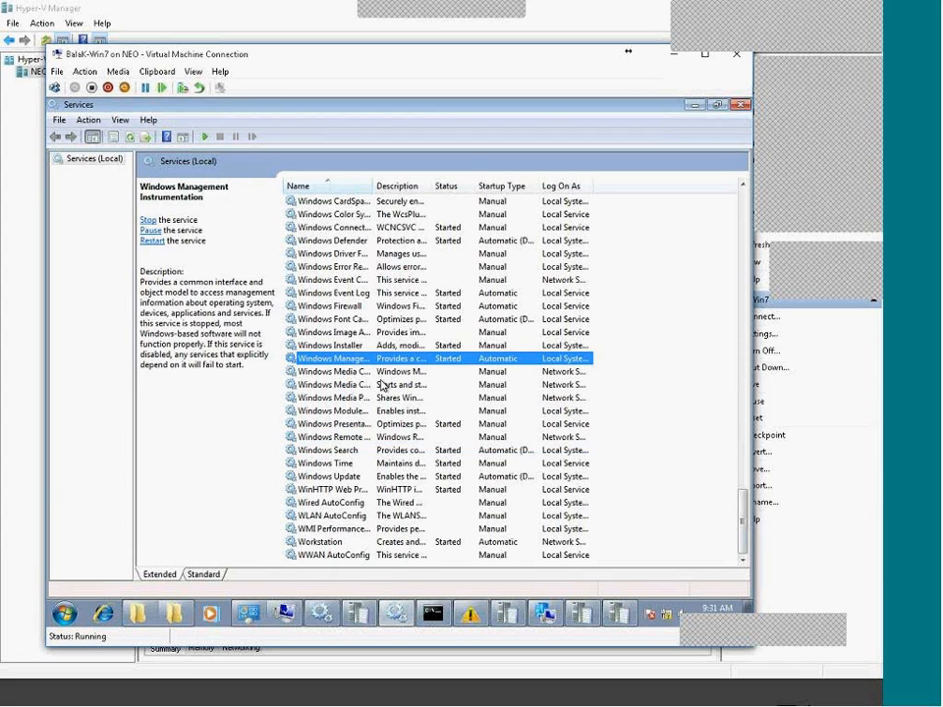
left_click_drag(371, 186, 444, 186)
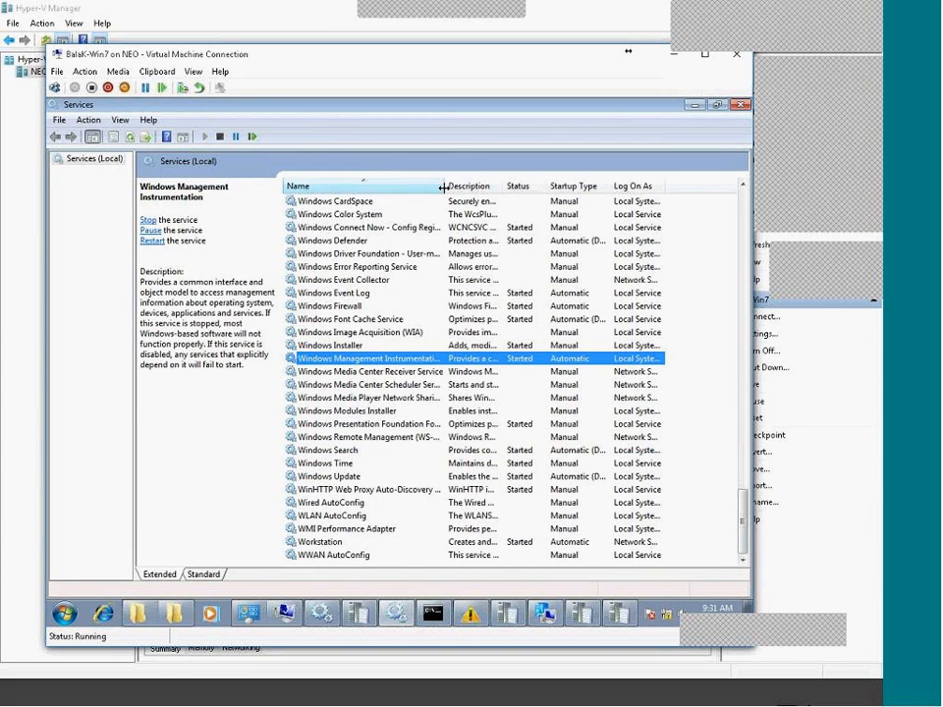
right_click(419, 359)
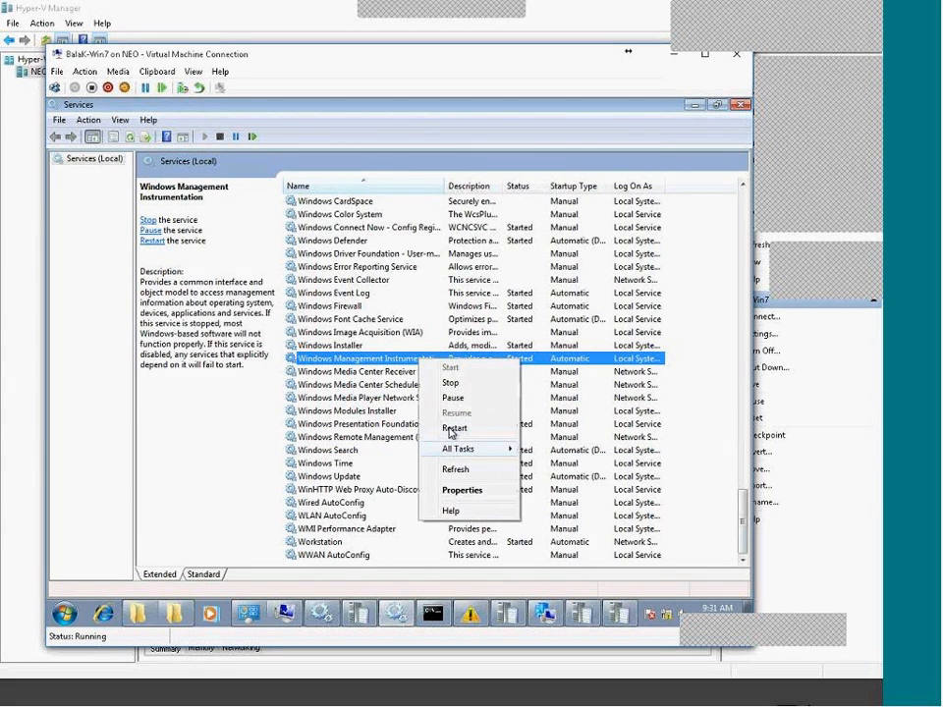
left_click(452, 430)
left_click(228, 342)
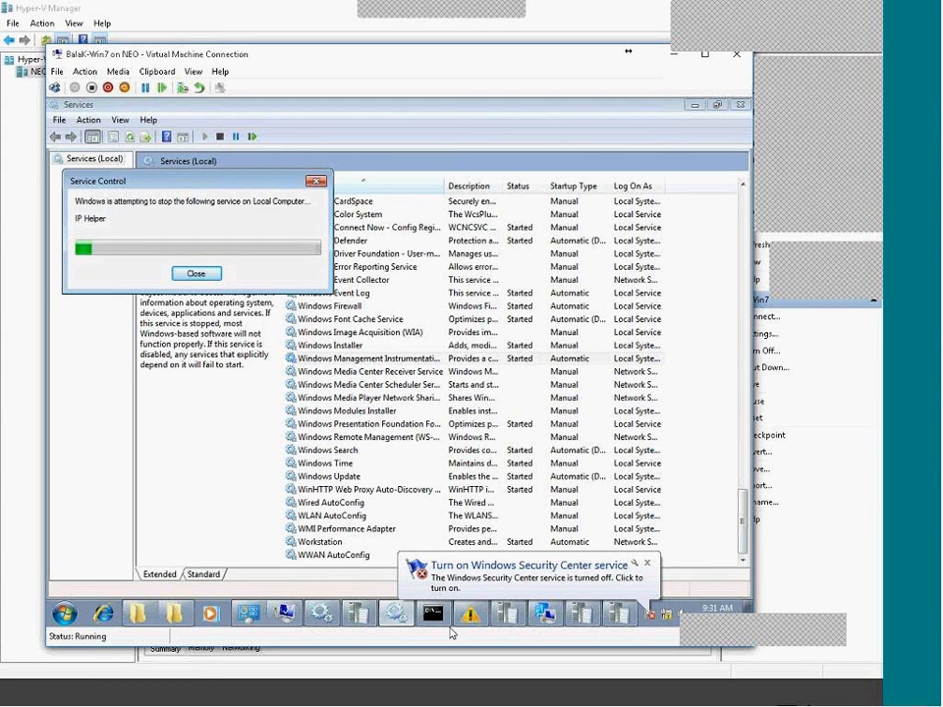
Step: Check the InventoryProvider log during the service restart, and return to the Services console to view its progress
mouse_move(550, 615)
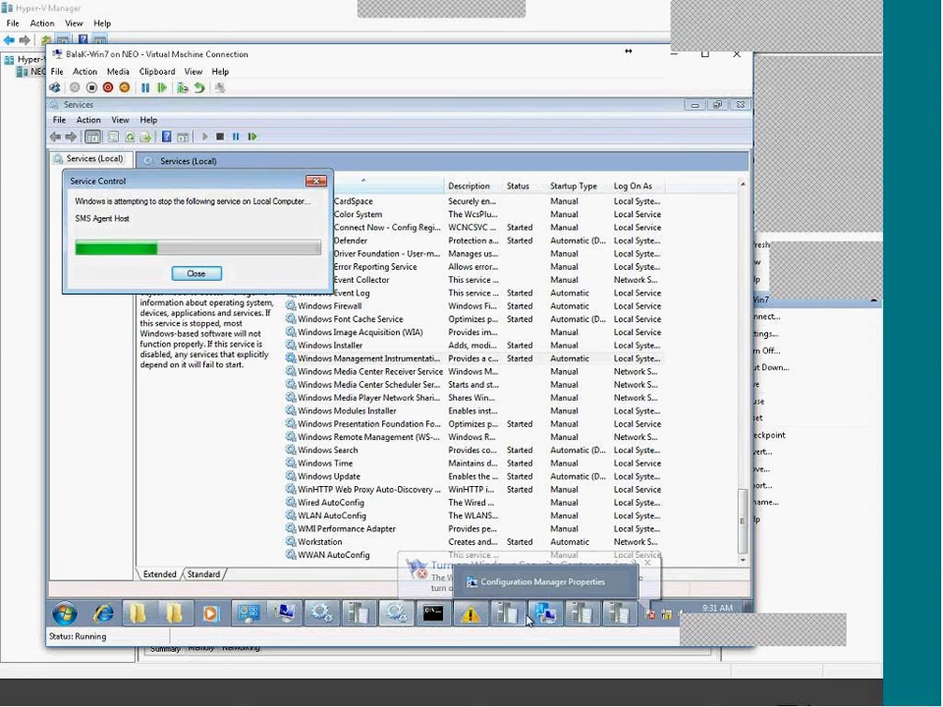
mouse_move(430, 620)
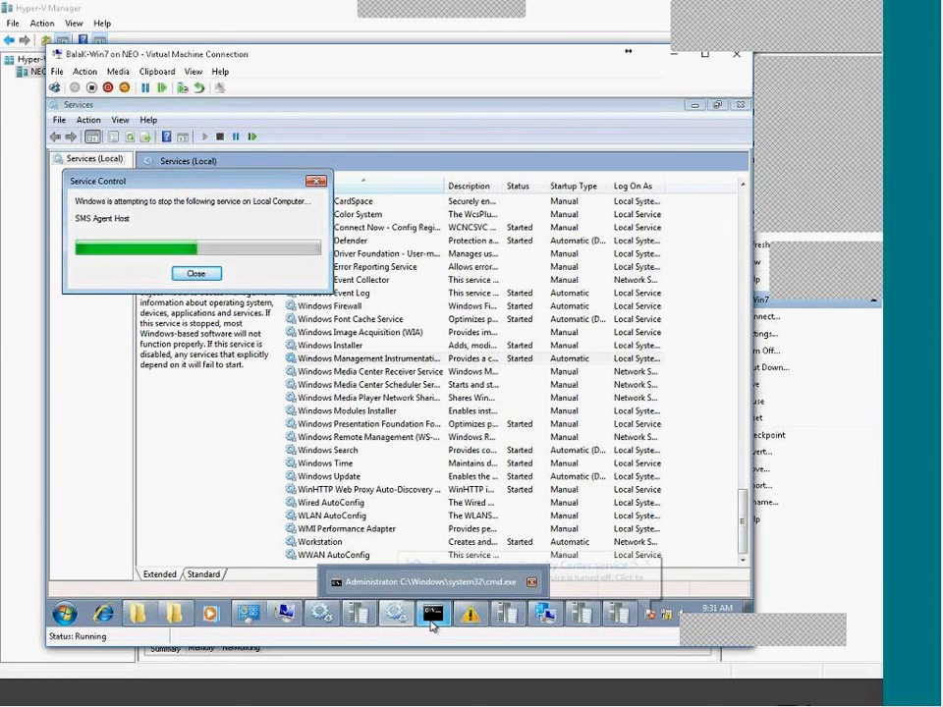
left_click(631, 617)
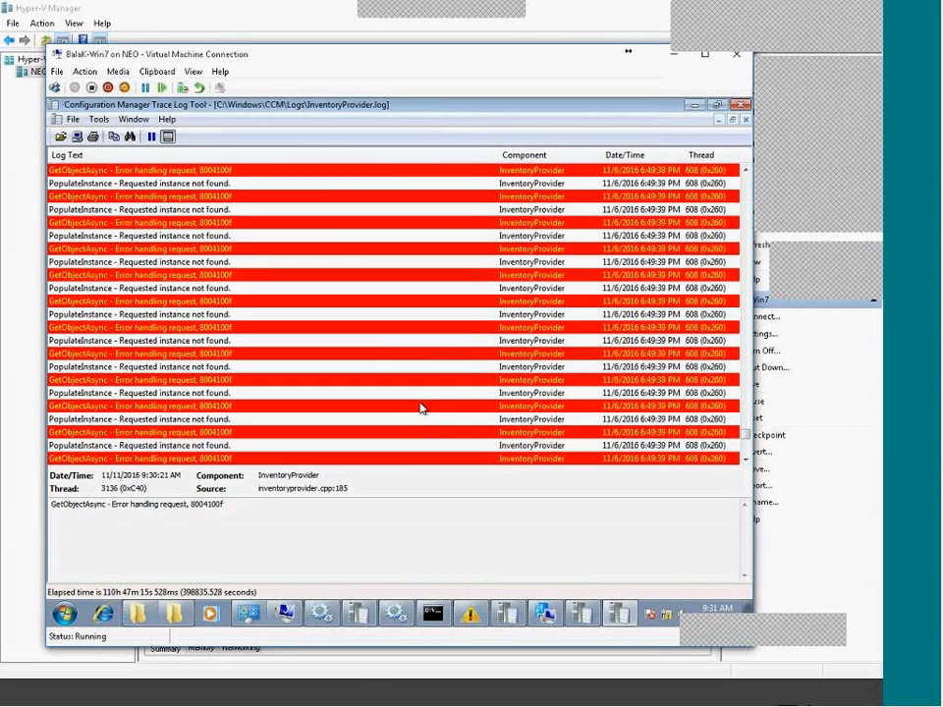
left_click(420, 406)
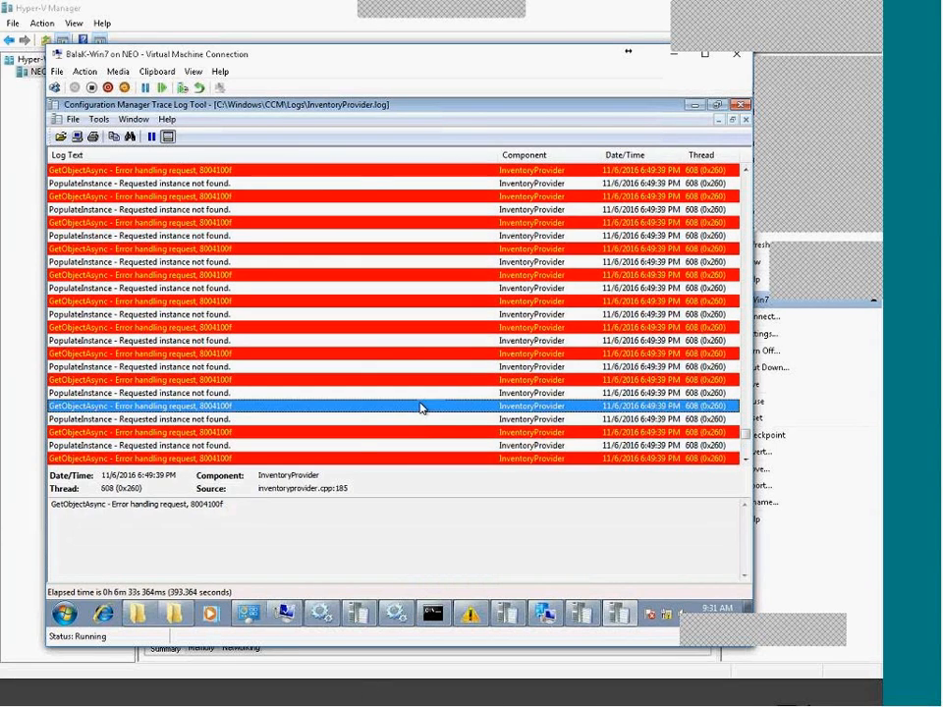
left_click(621, 616)
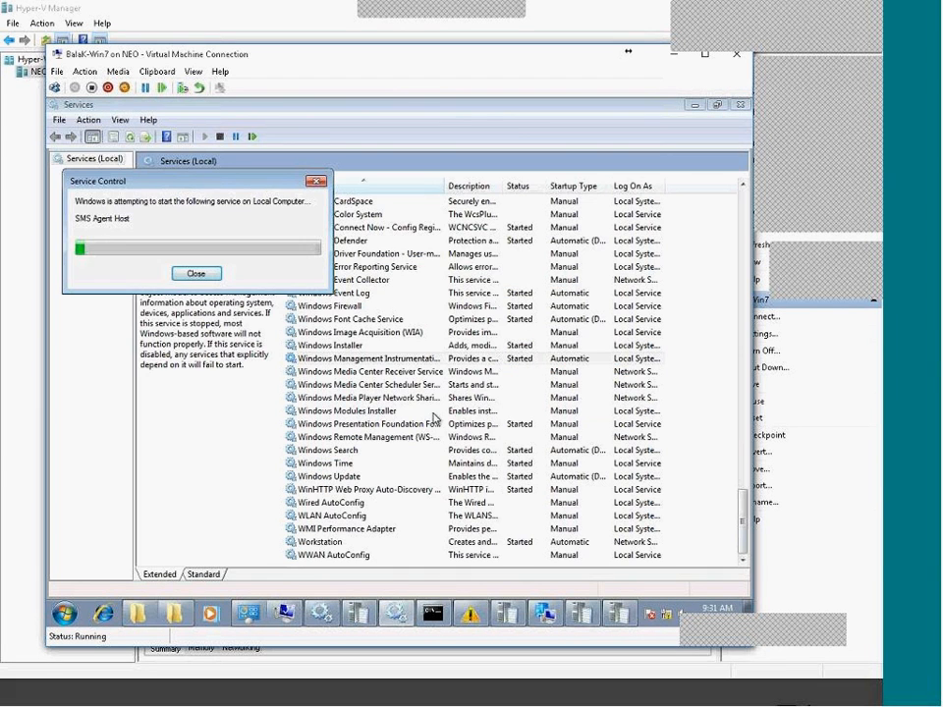
Step: Show the last entries of the InventoryProvider log and dismiss the Windows Firewall notification
mouse_move(625, 613)
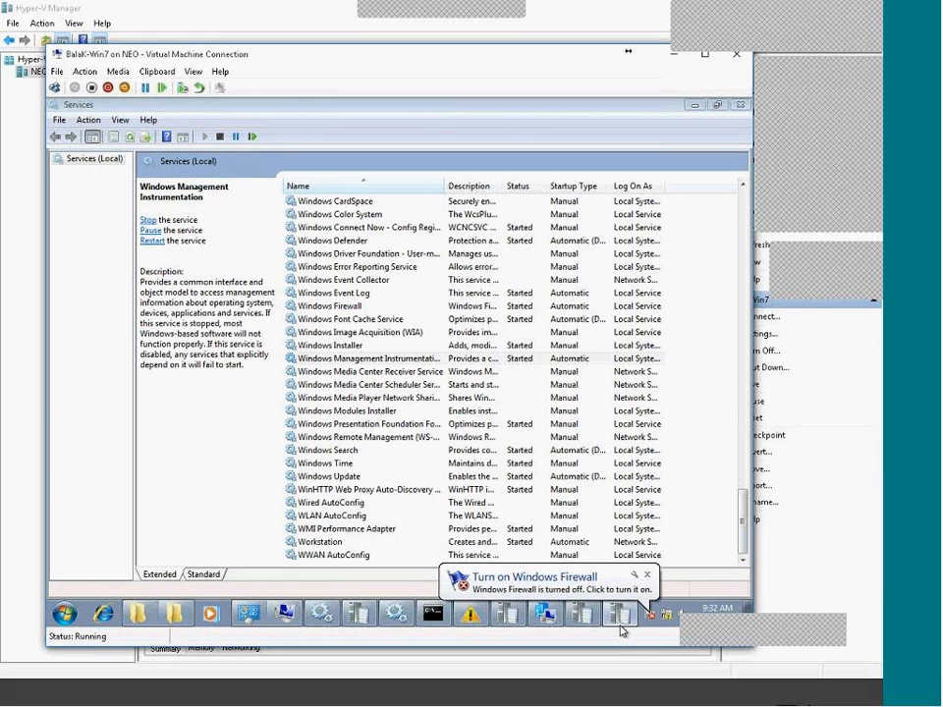
left_click(589, 581)
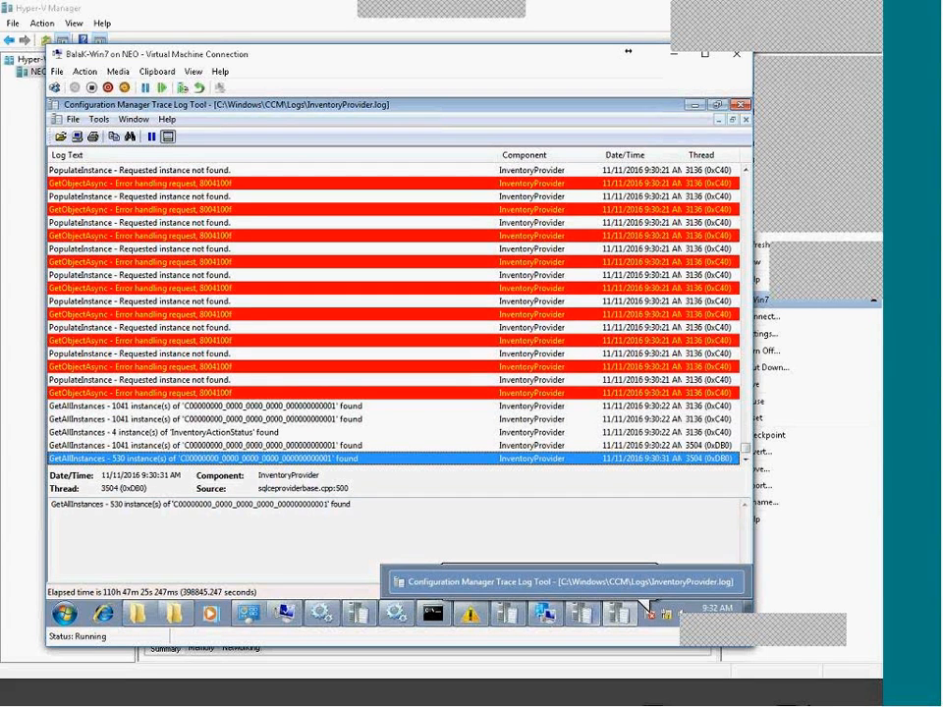
left_click(451, 505)
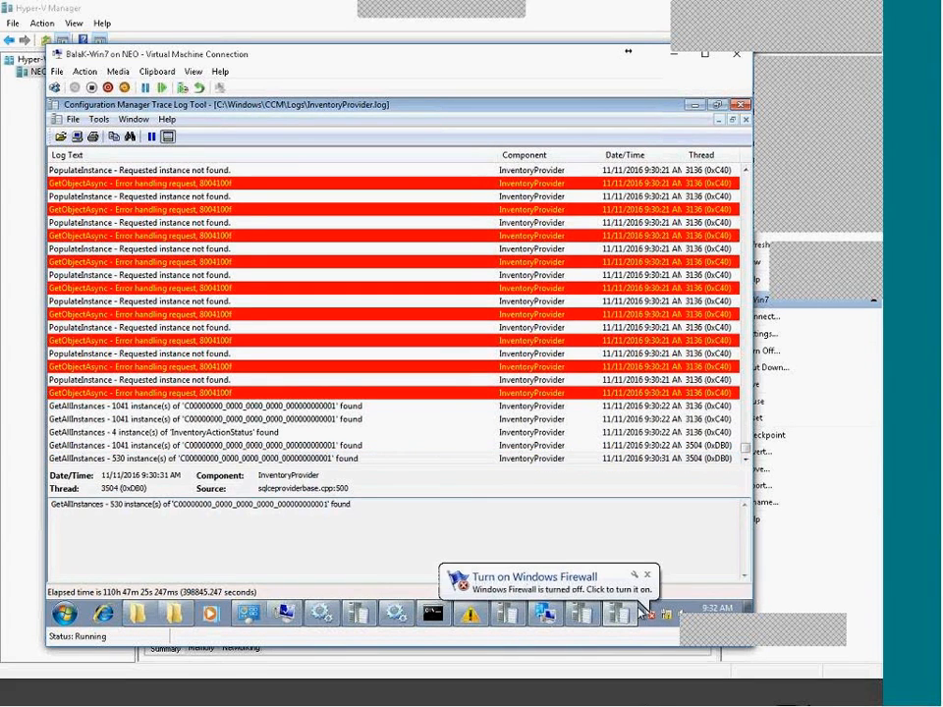
left_click(649, 576)
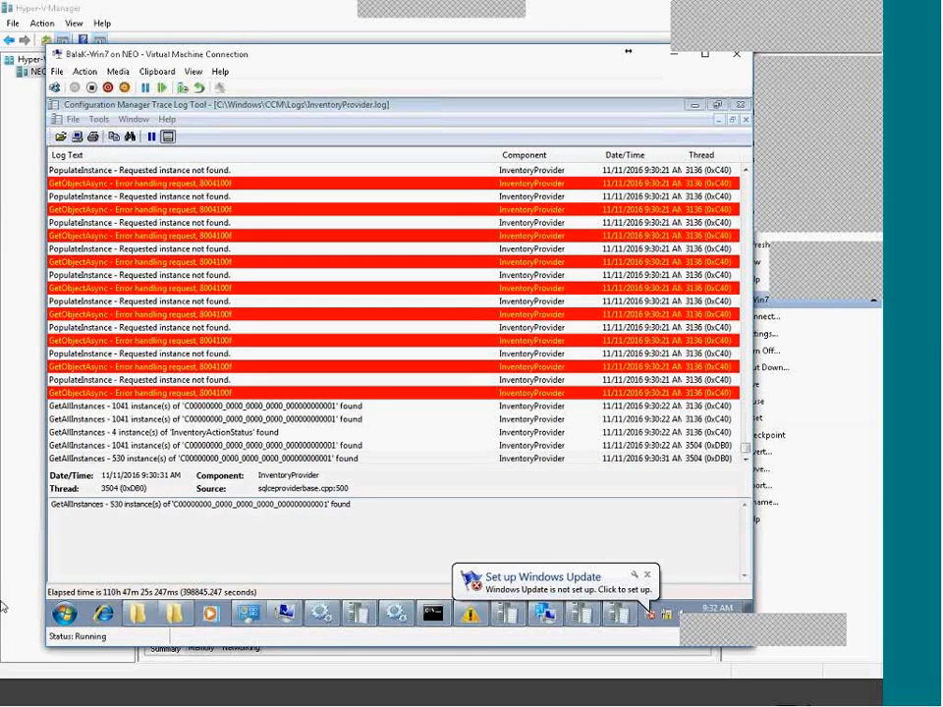
left_click(66, 614)
left_click(352, 556)
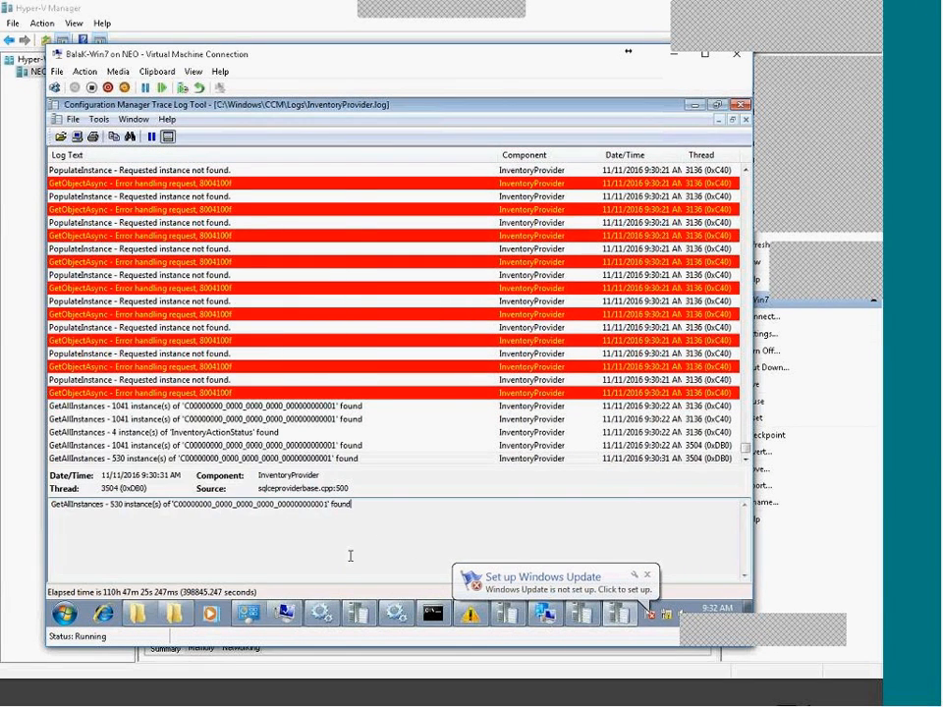
left_click(341, 462)
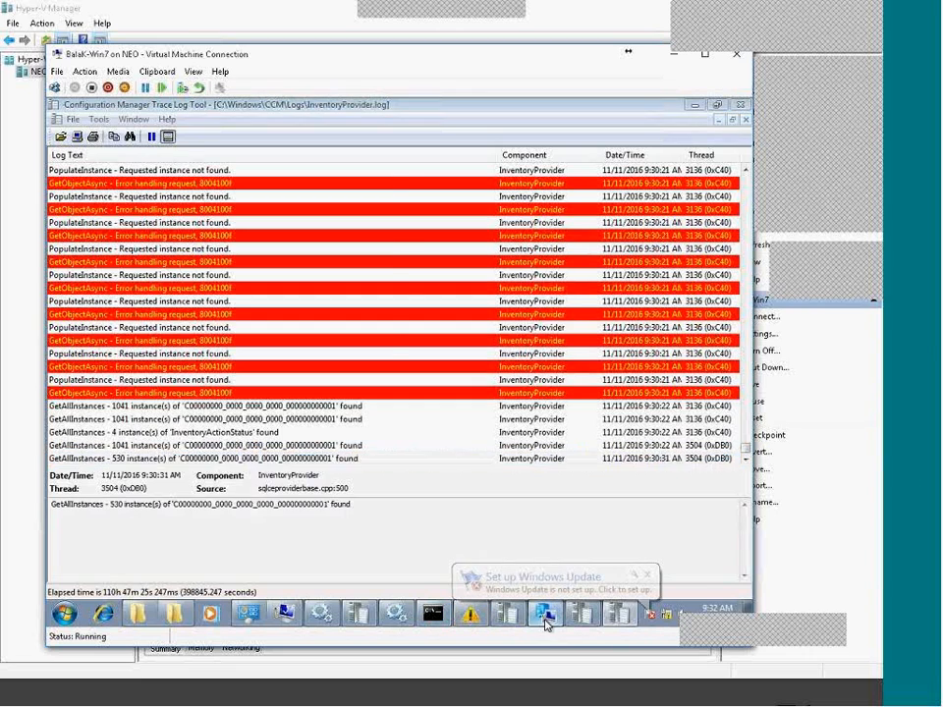
Step: Run the Machine Policy Retrieval & Evaluation Cycle from the Configuration Manager properties
left_click(546, 614)
left_click(257, 337)
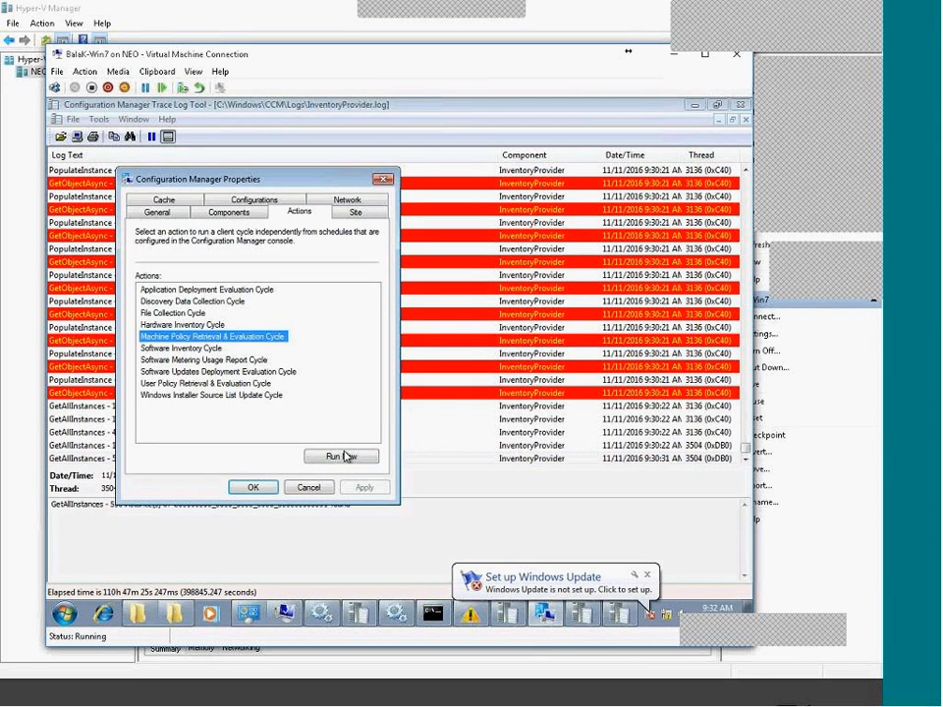
left_click(344, 455)
left_click(528, 406)
Step: Run the Hardware Inventory Cycle on the client and acknowledge the confirmation message
left_click(212, 325)
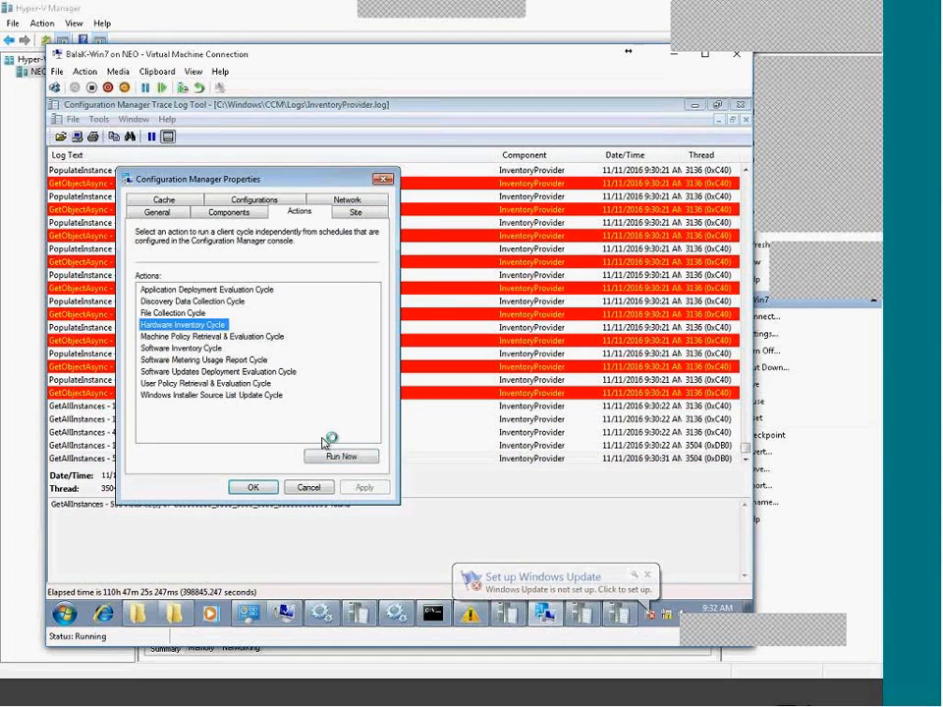
left_click(339, 456)
left_click(539, 410)
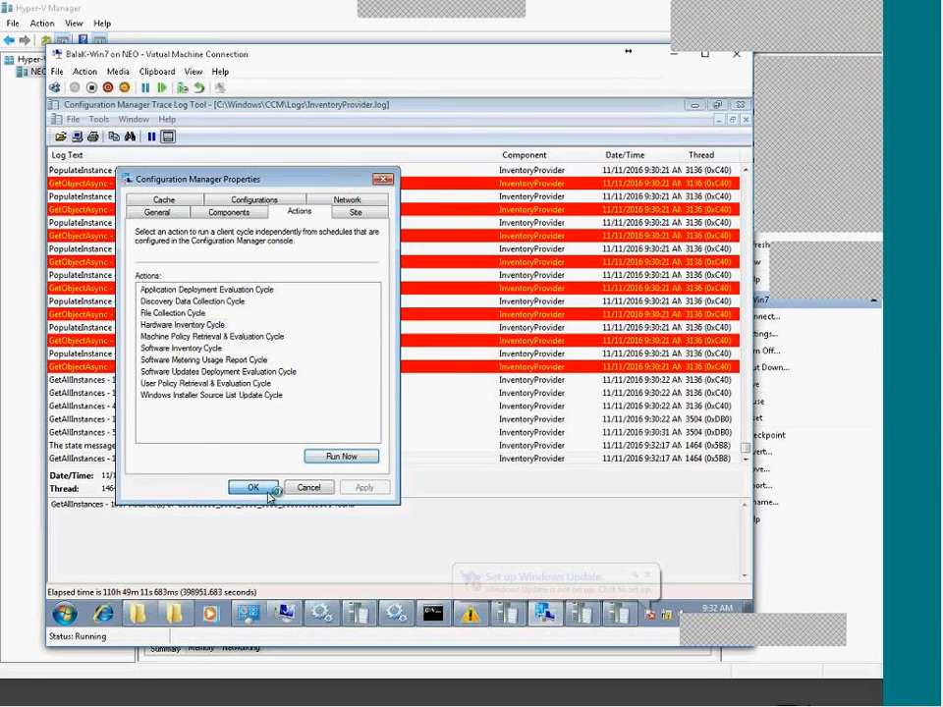
Step: Close the Configuration Manager properties and examine the newest InventoryProvider log entries written after the hardware inventory cycle
left_click(255, 488)
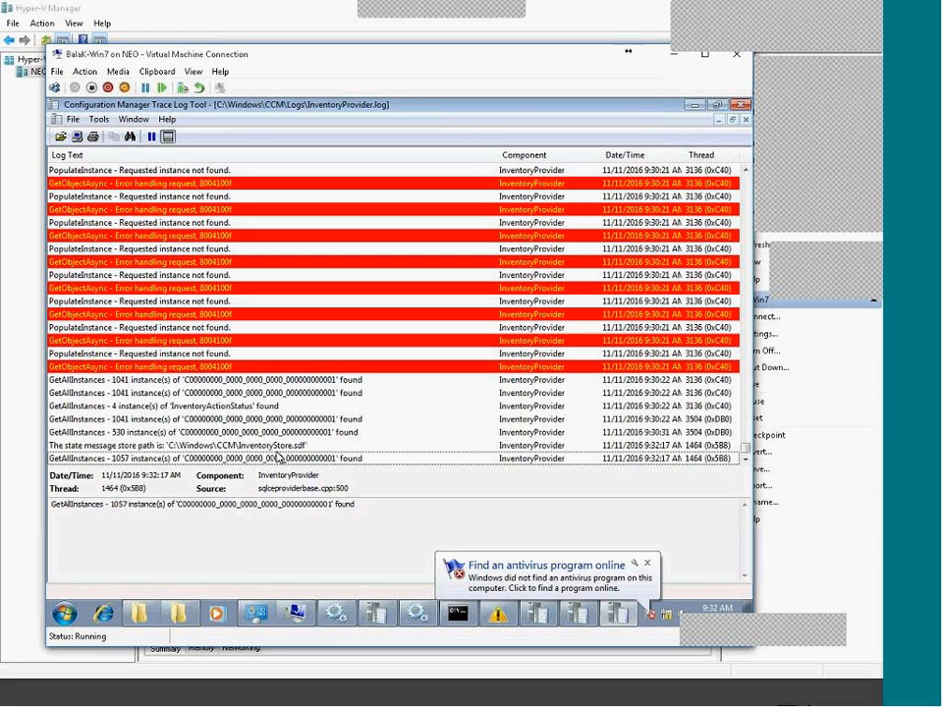
left_click(285, 447)
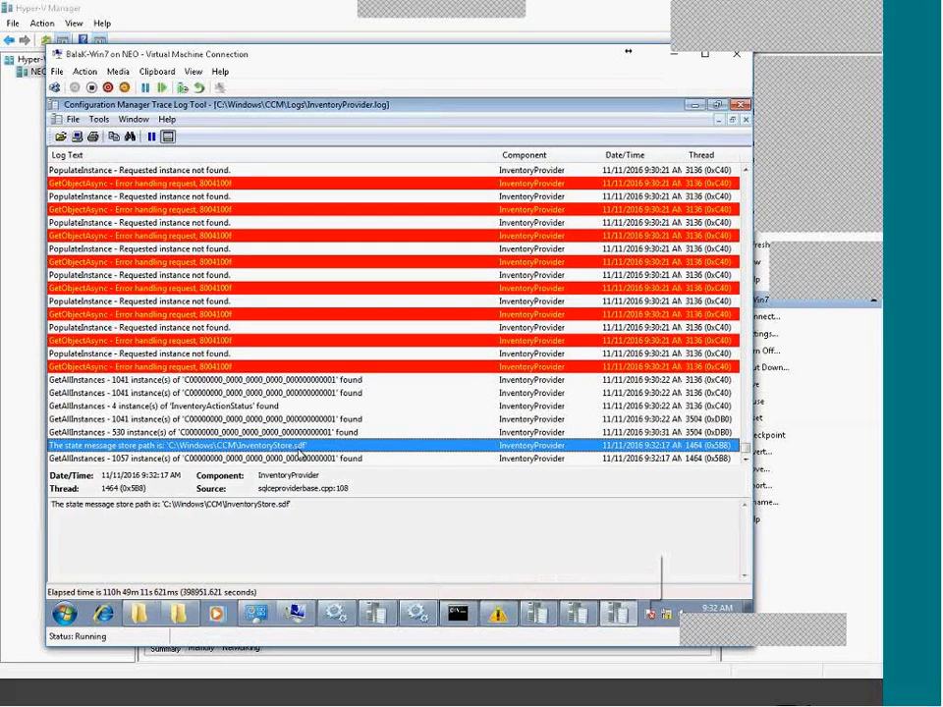
left_click(313, 459)
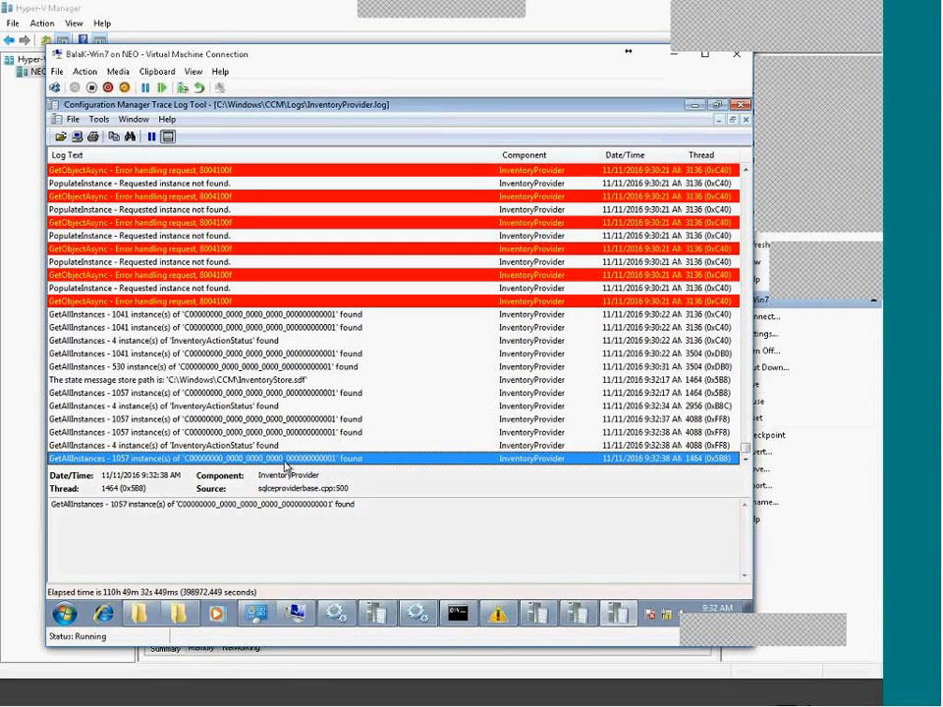
left_click(293, 433)
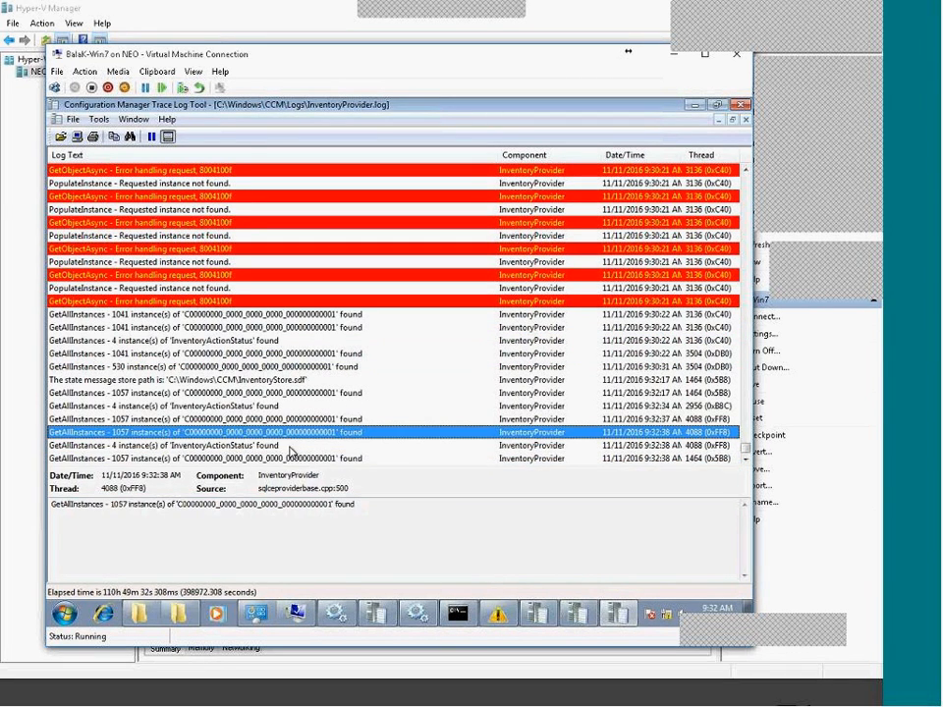
left_click(290, 458)
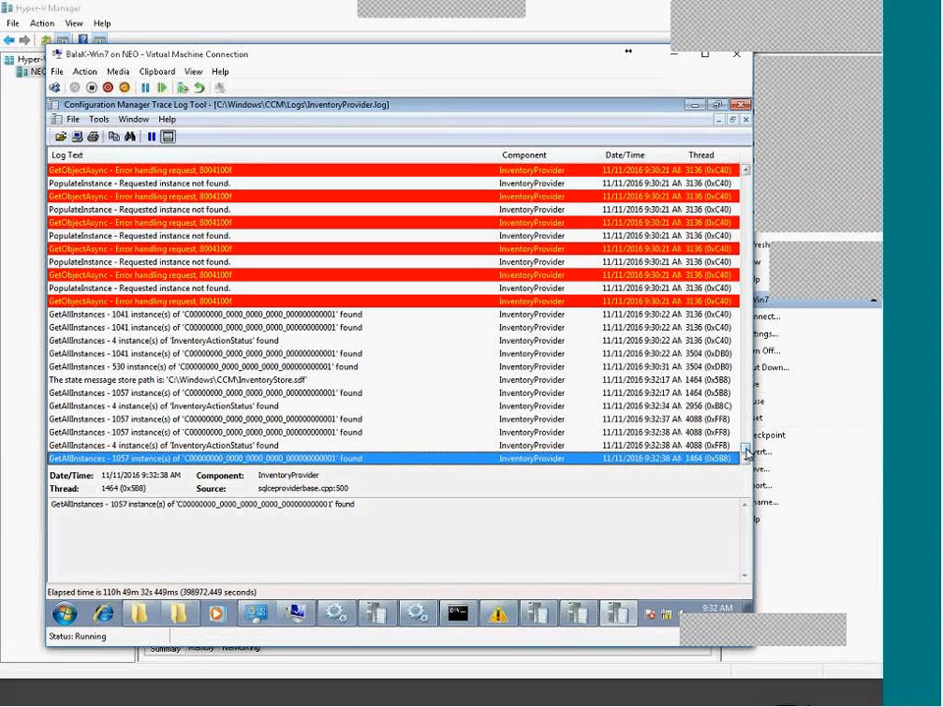
left_click_drag(745, 446, 752, 471)
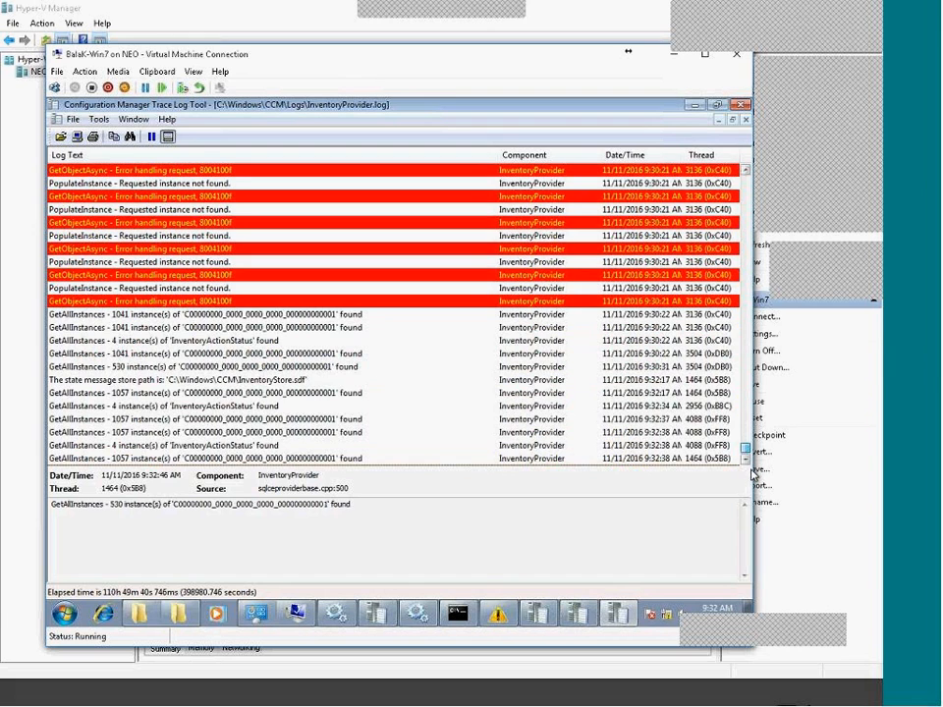
left_click(746, 460)
left_click(370, 504)
left_click(359, 458)
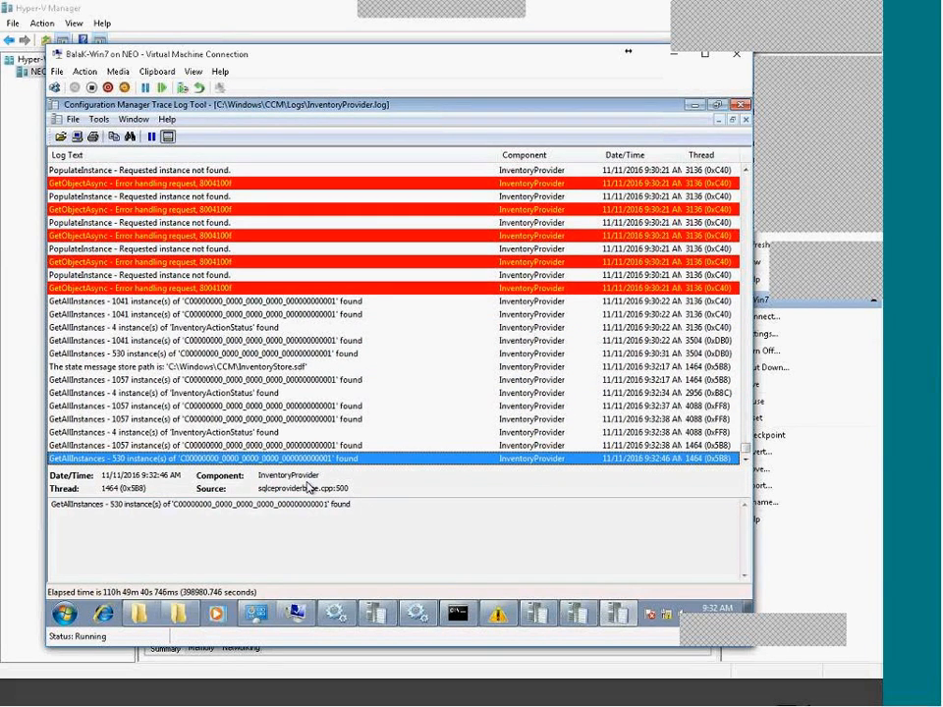
left_click(346, 531)
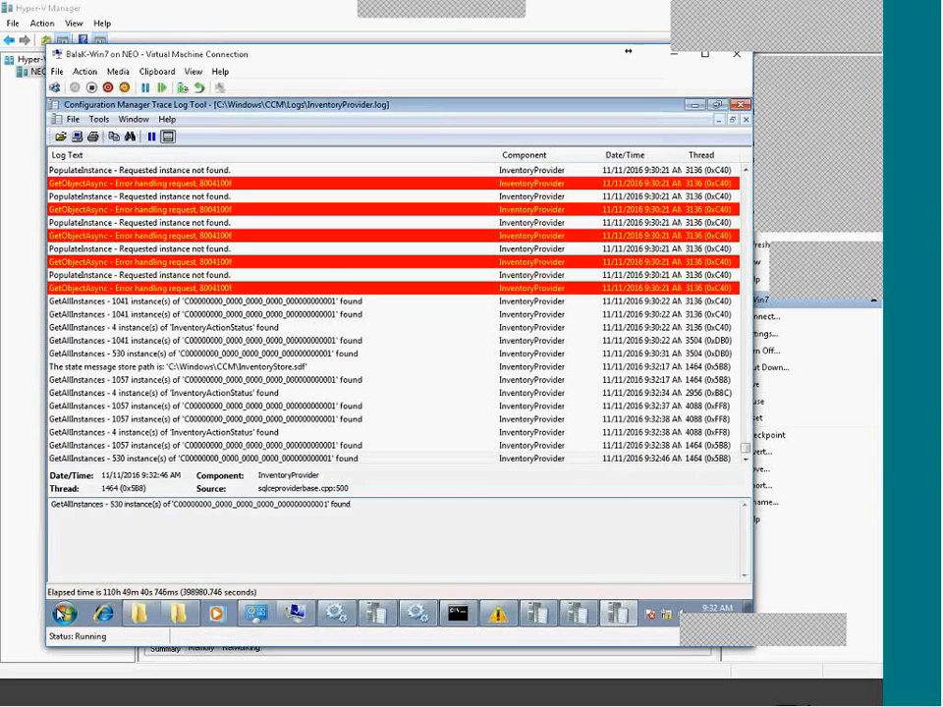
Step: Start the client program from the Microsoft System Center group in the installed programs, and select the last InventoryProvider log entry
left_click(65, 614)
left_click(99, 551)
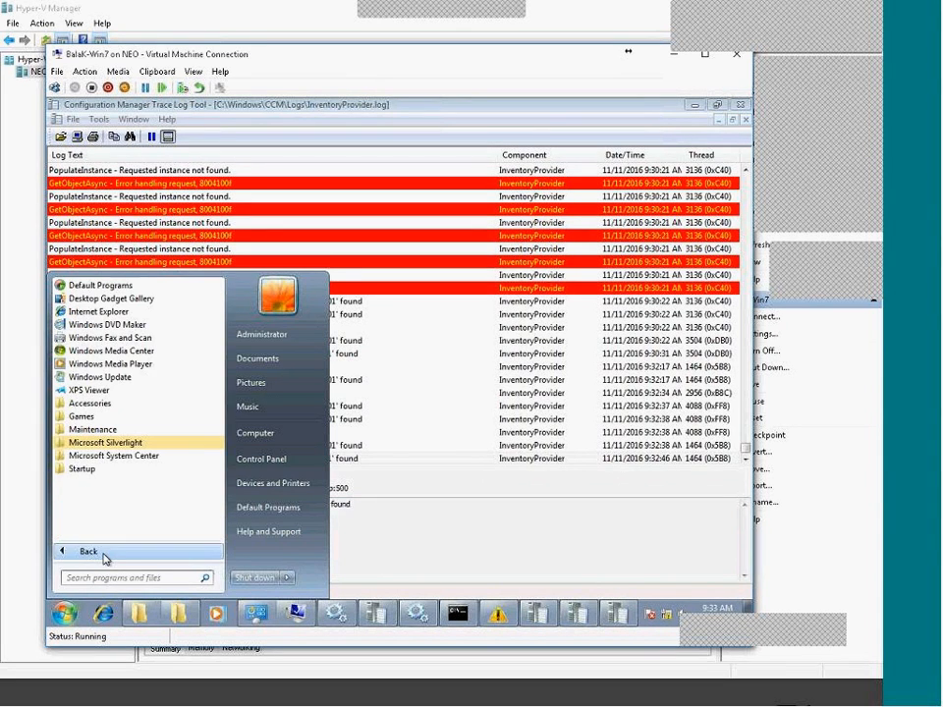
left_click(117, 442)
left_click(137, 470)
left_click(133, 481)
left_click(122, 495)
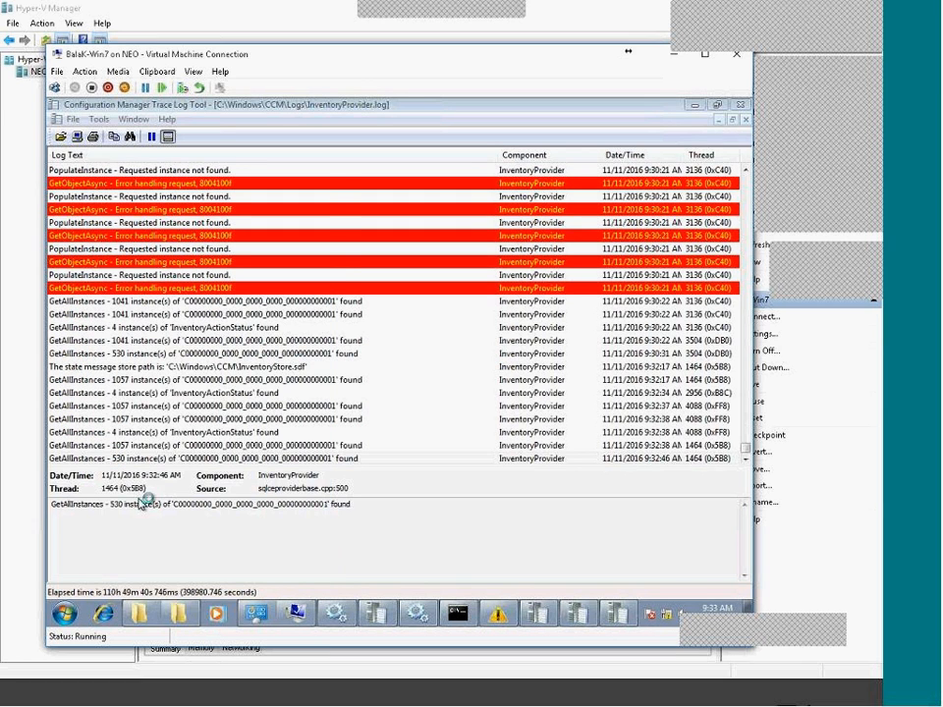
left_click(560, 548)
left_click(394, 459)
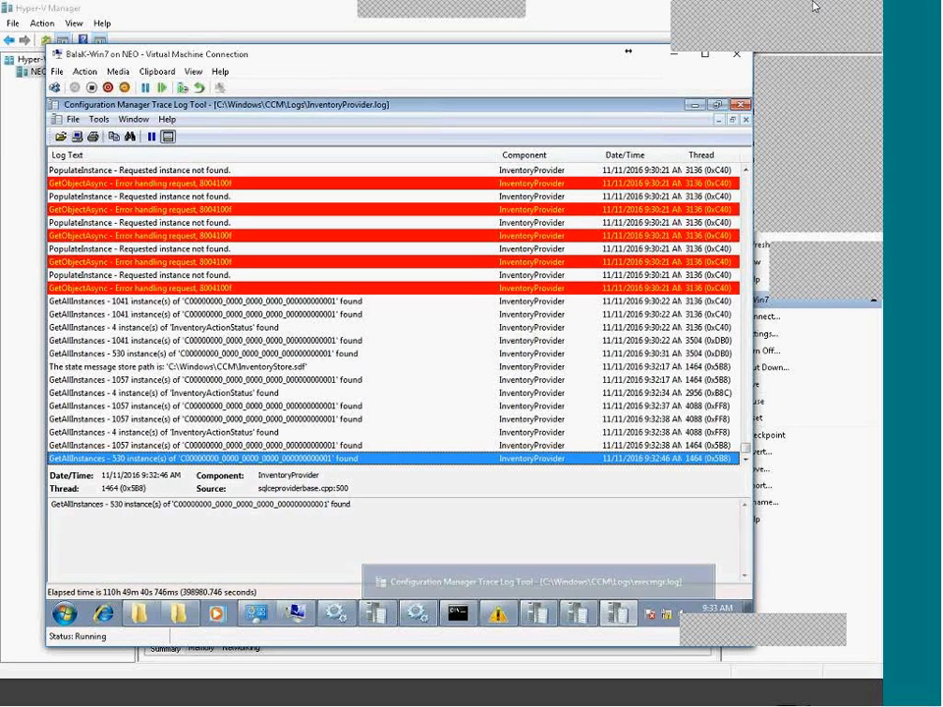
Step: Switch to the Bala-SCCM virtual machine and view the hardware inventory schedule's interval units, leaving the schedule without saving
left_click(646, 695)
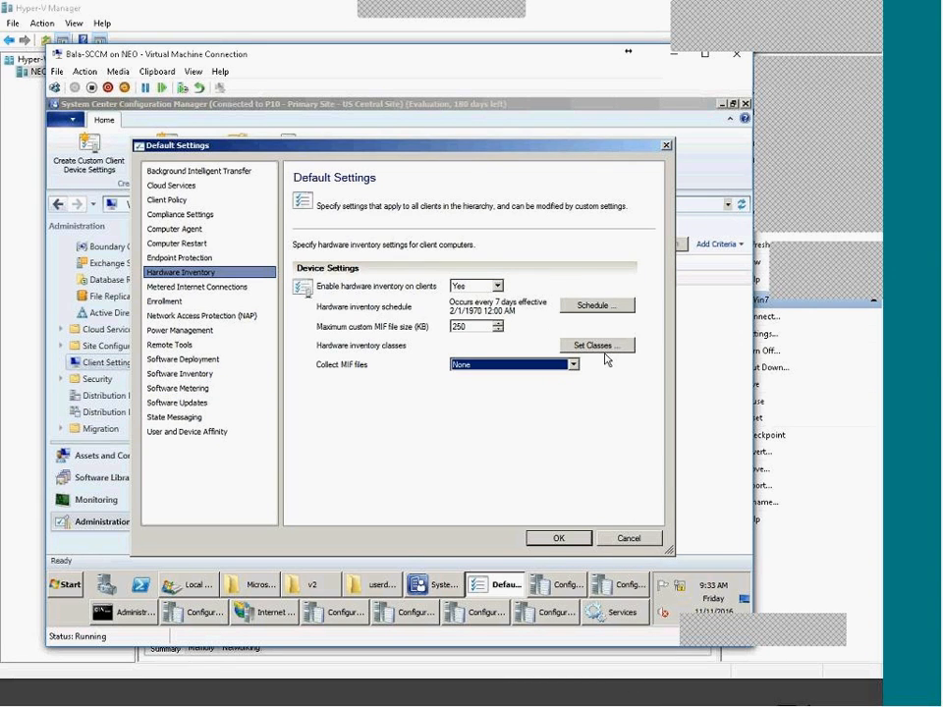
left_click(595, 306)
left_click(478, 315)
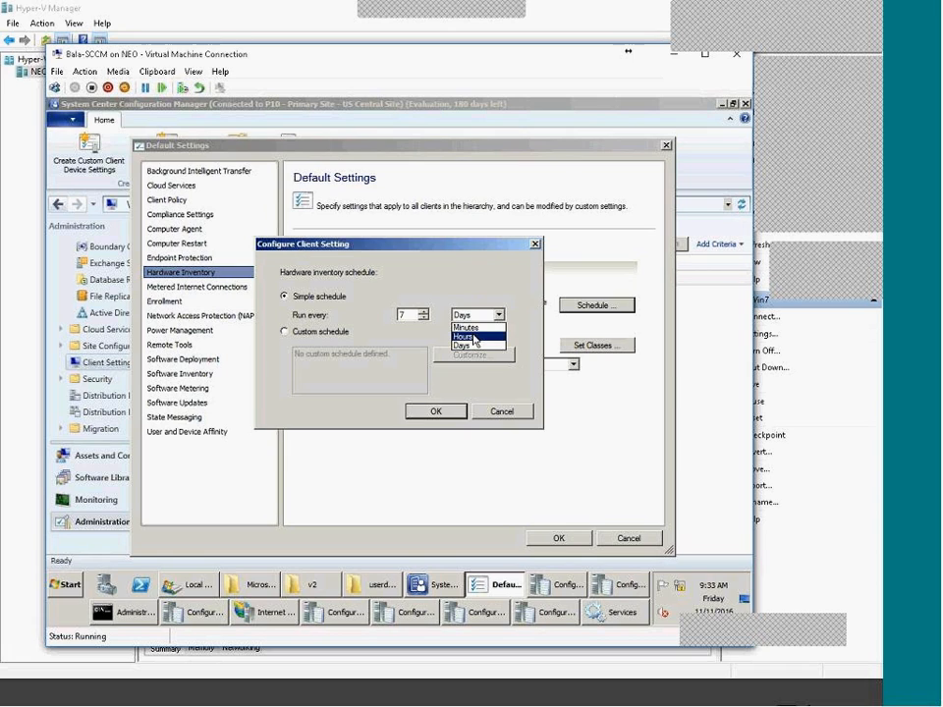
left_click(420, 322)
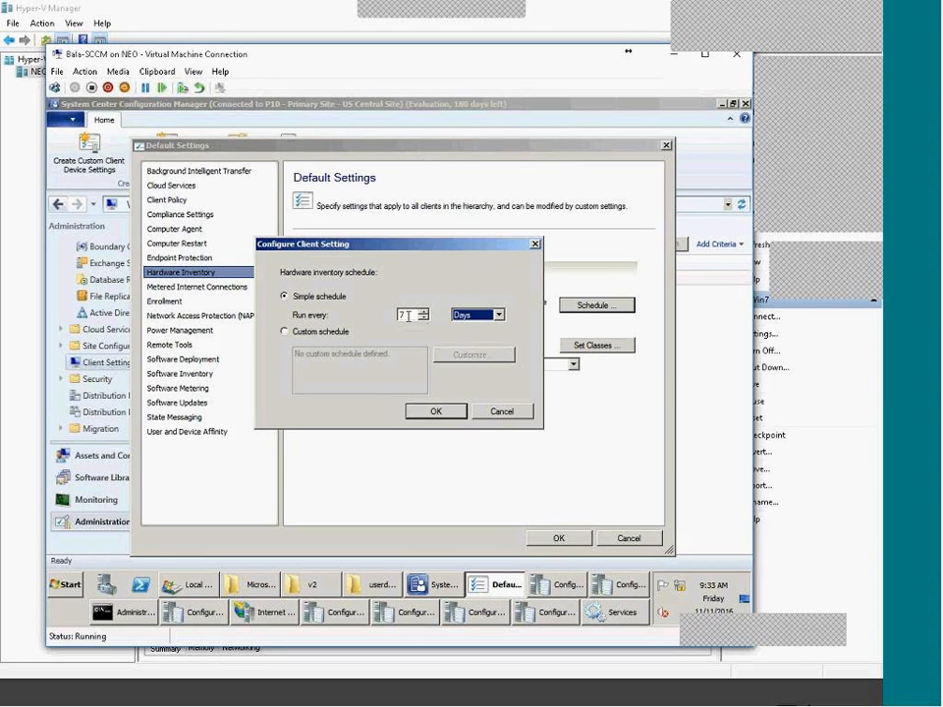
left_click(505, 412)
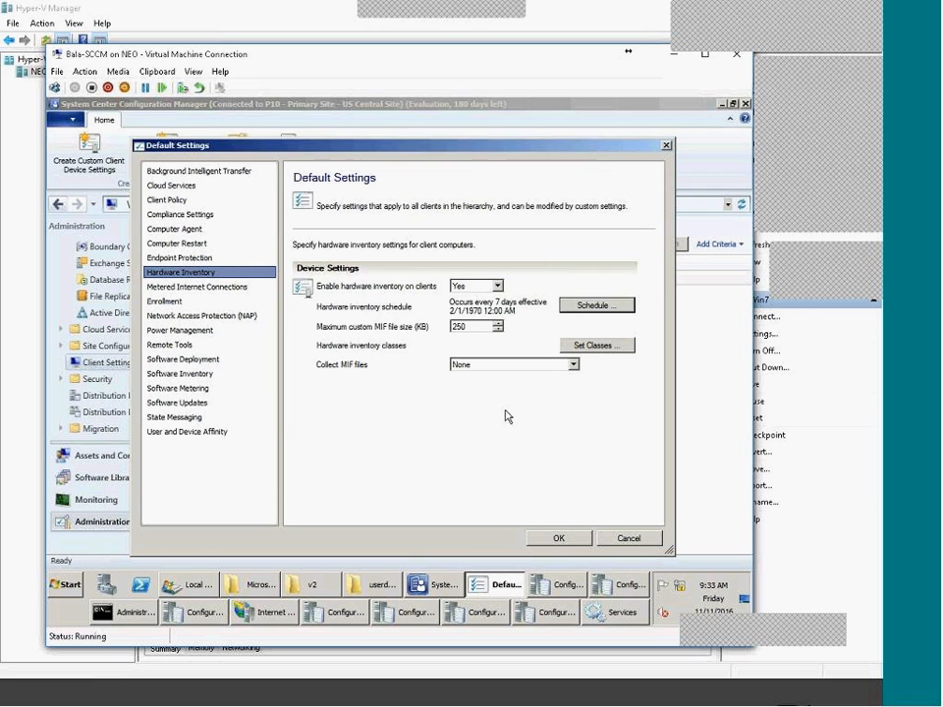
Step: Review the choices for client communication on metered Internet connections in the default client settings
left_click(214, 287)
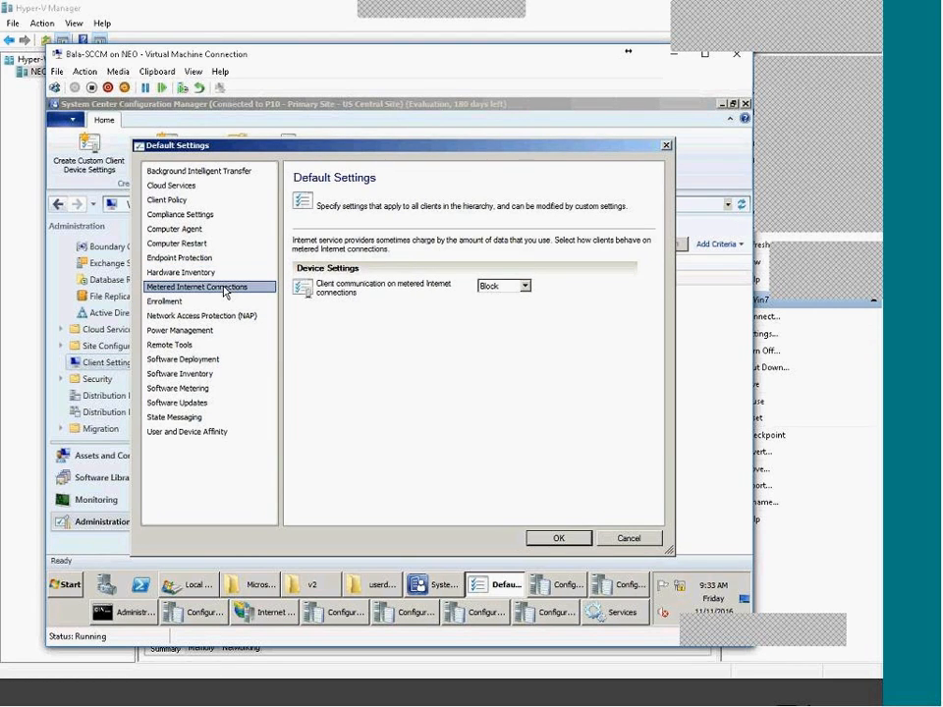
left_click(525, 287)
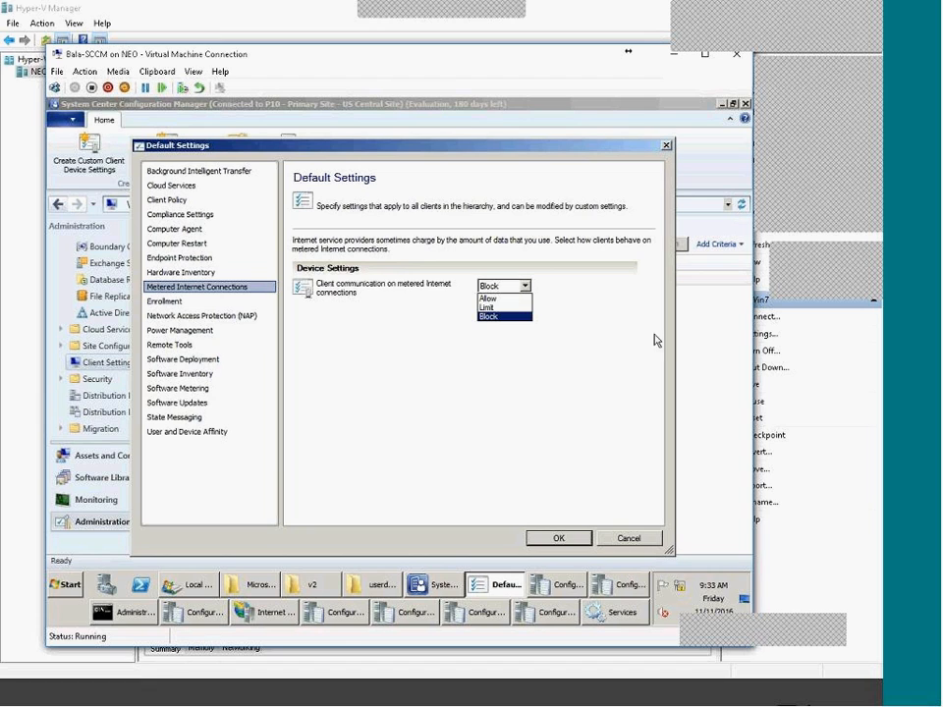
left_click(521, 478)
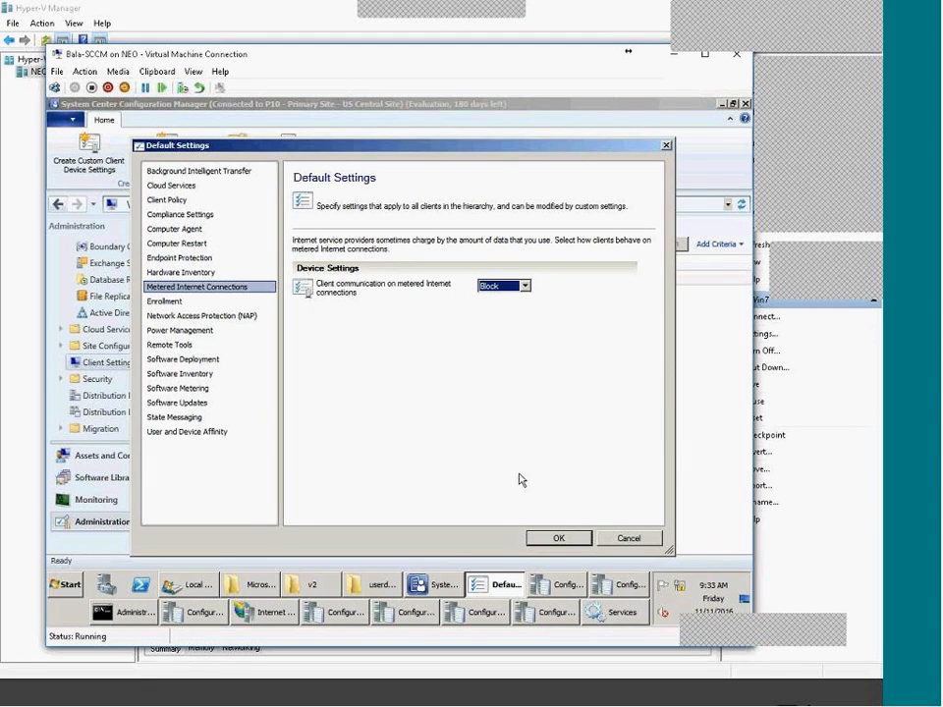
Step: Review the Enrollment, Network Access Protection and Power Management settings, including the choices for letting users exclude their device
left_click(239, 302)
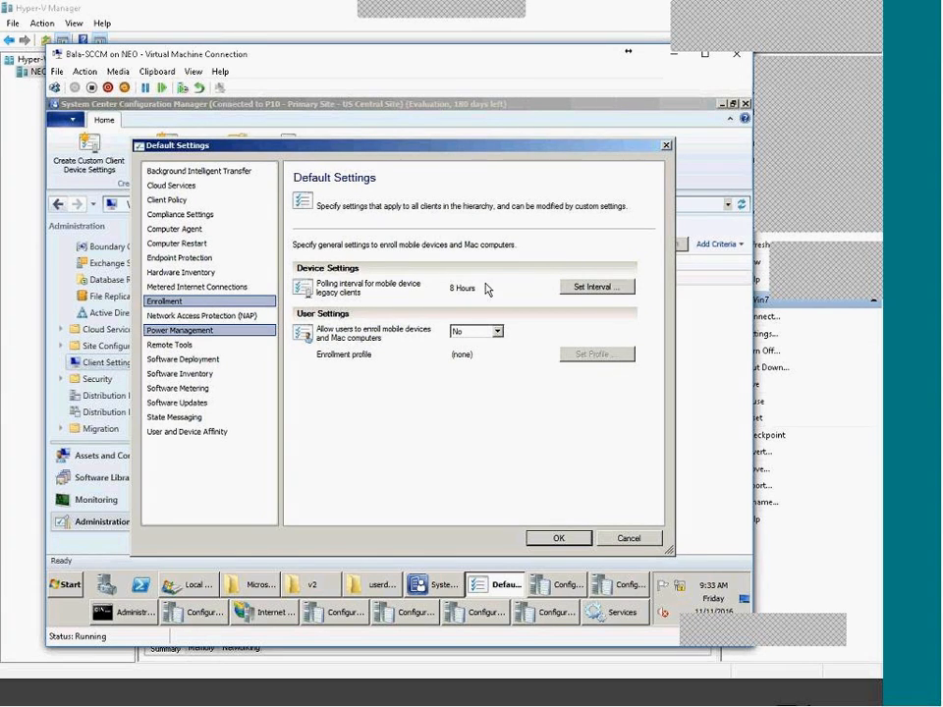
left_click(189, 316)
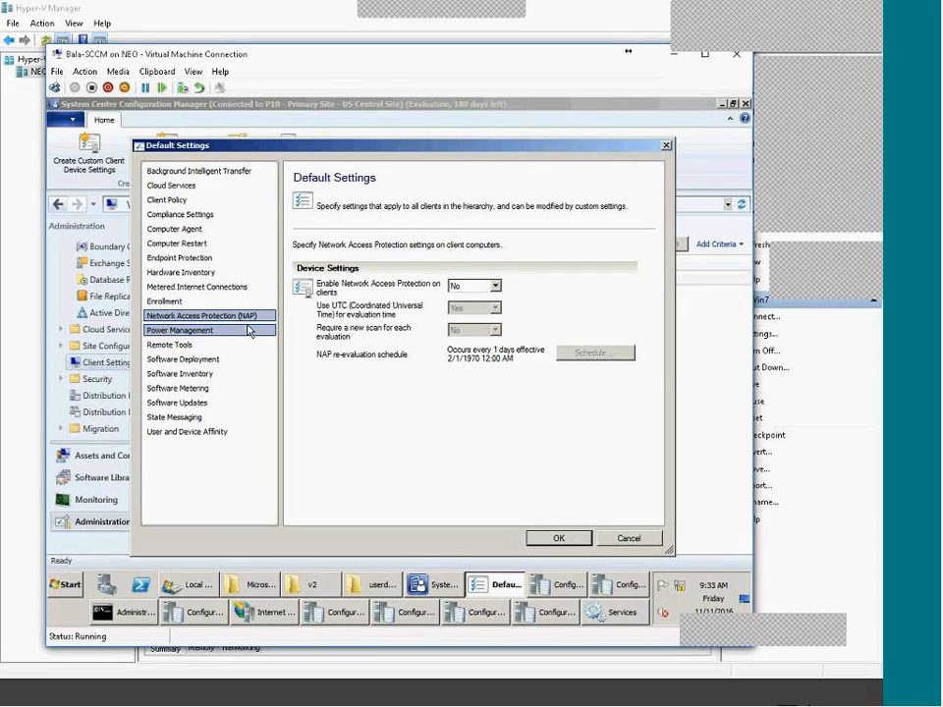
left_click(179, 331)
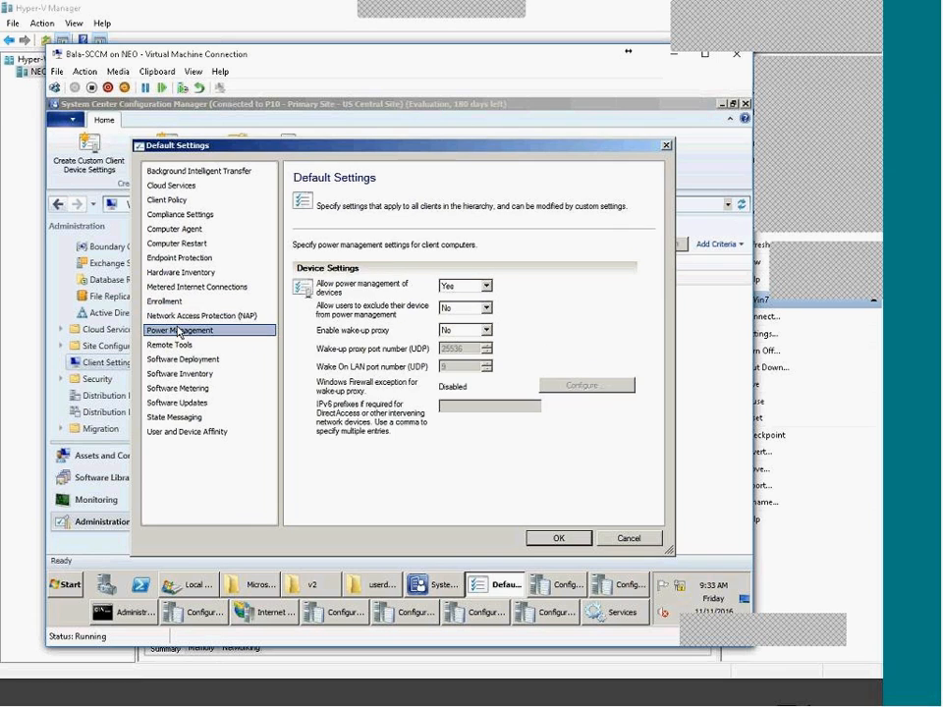
left_click(486, 308)
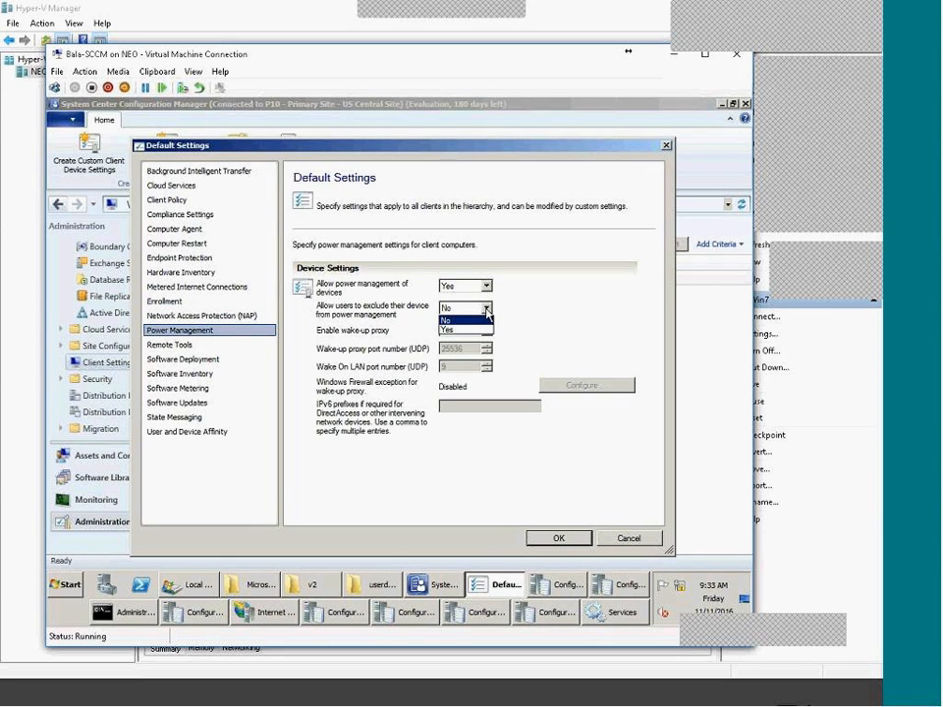
left_click(486, 308)
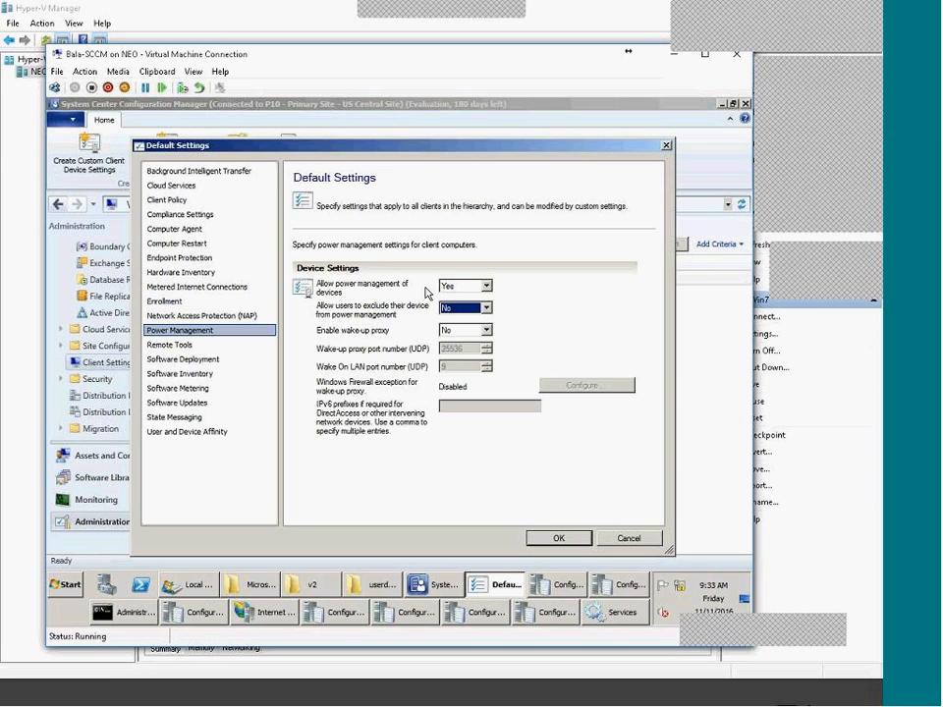
Step: Review the Remote Tools settings and the Software Deployment re-evaluation schedule, closing the schedule without saving
left_click(226, 344)
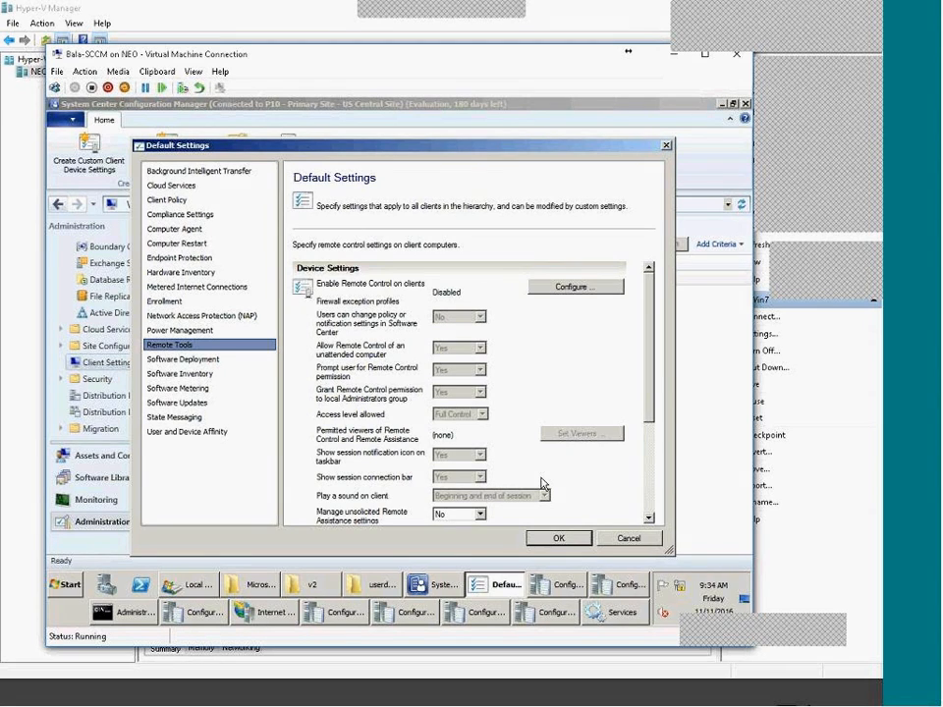
left_click(174, 362)
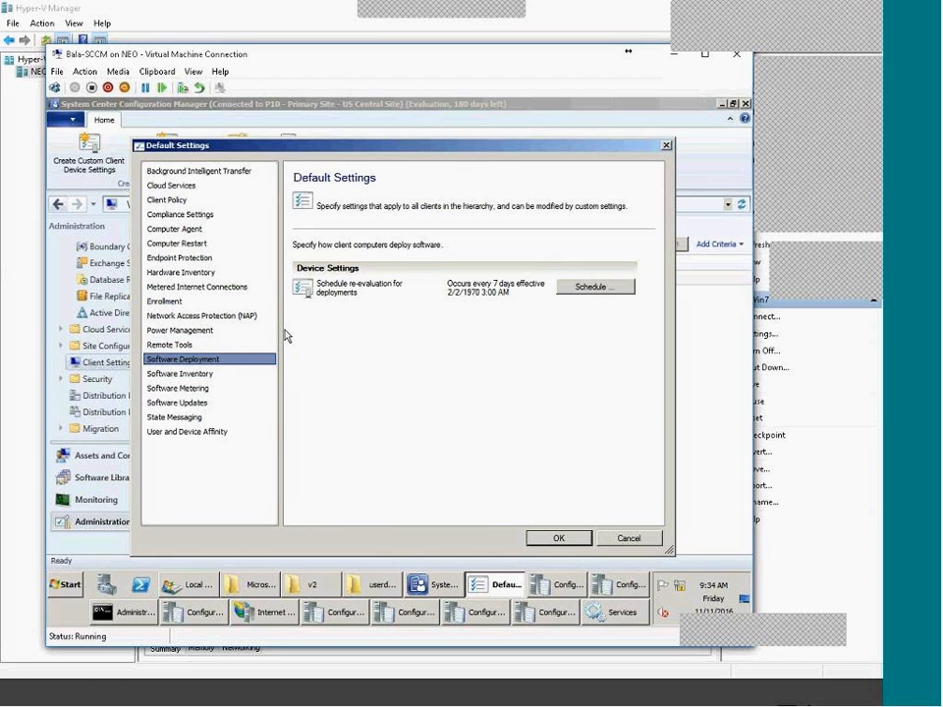
left_click(596, 287)
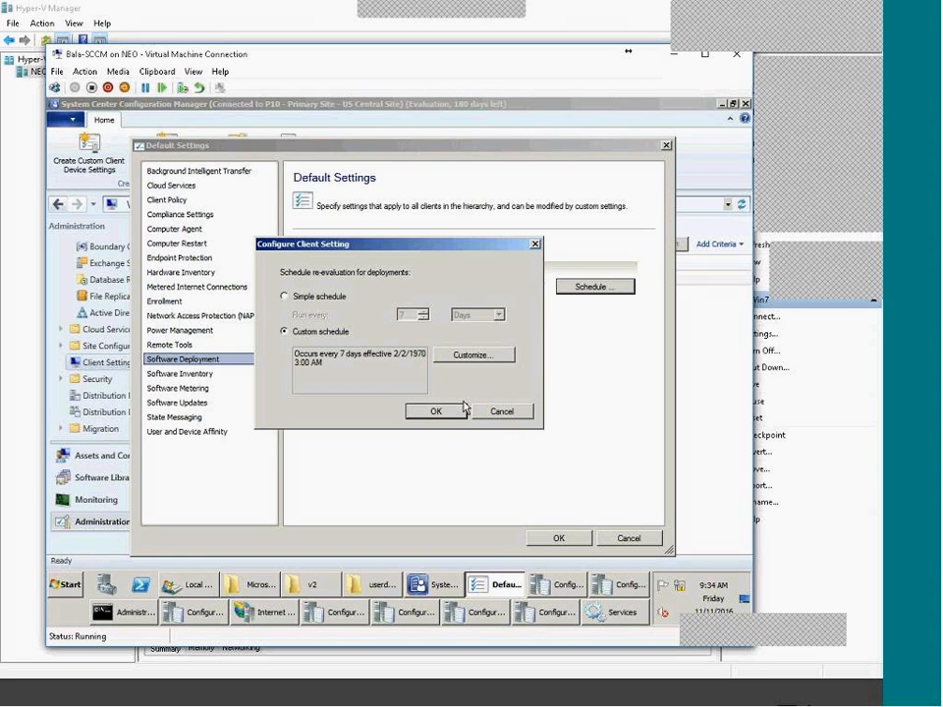
left_click(501, 420)
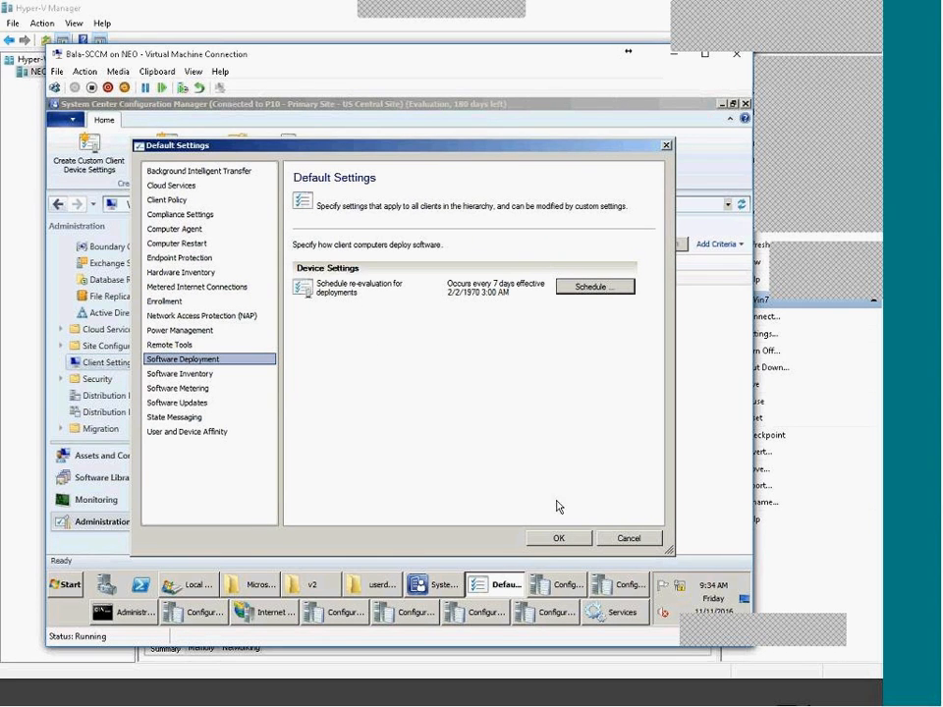
Step: Check the InventoryProvider log on the BalaK-Win7 client and return to the default client settings on Bala-SCCM
left_click(730, 699)
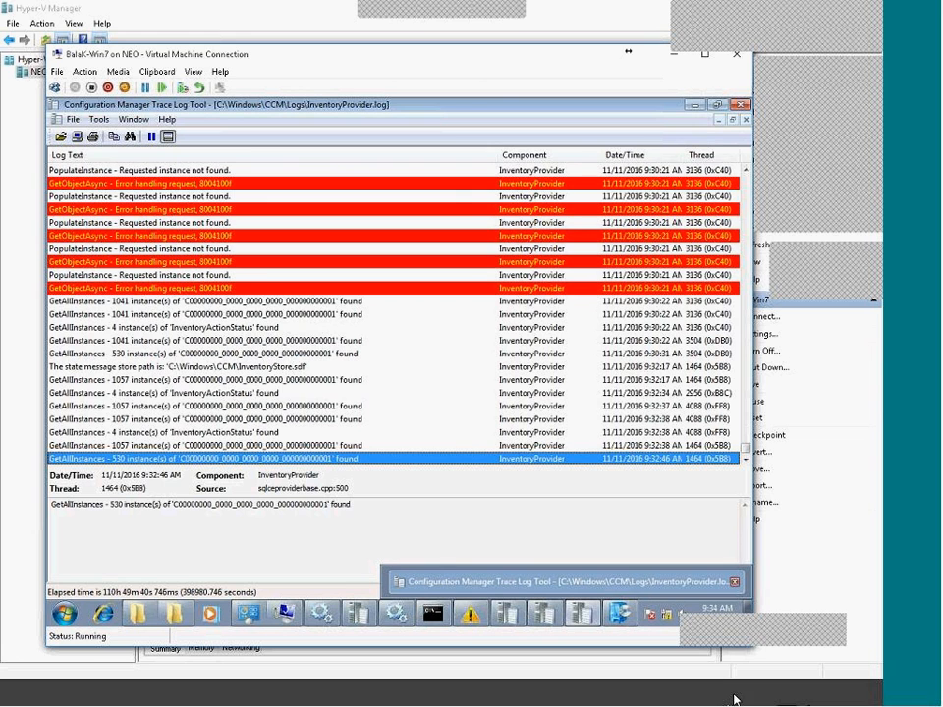
left_click(342, 521)
left_click(716, 699)
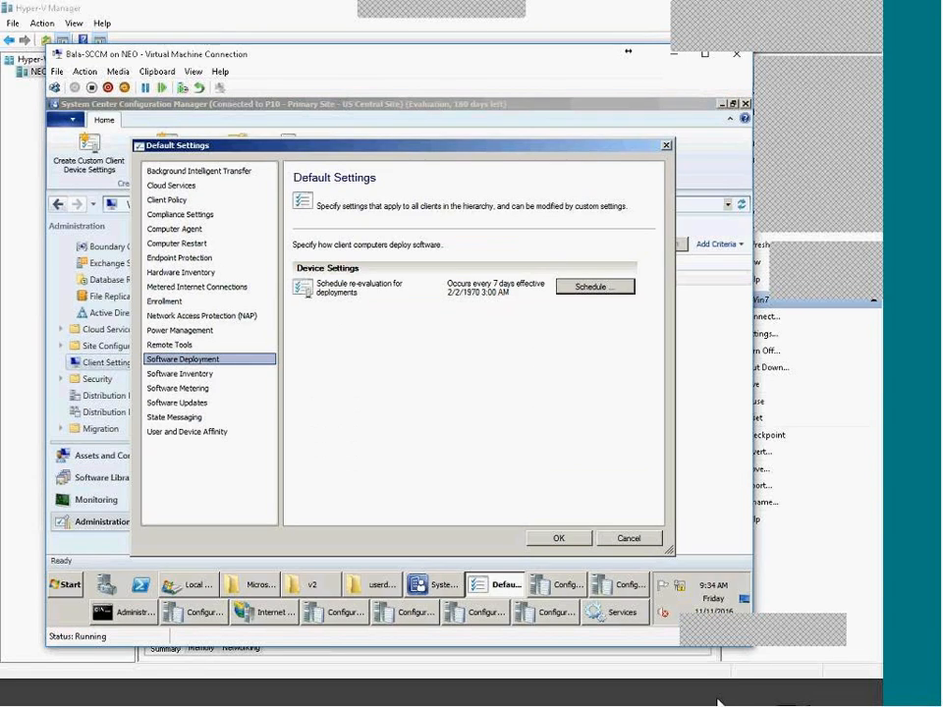
Step: Add *.exe to the file types collected by Software Inventory and widen the Exclude column of the list
left_click(179, 377)
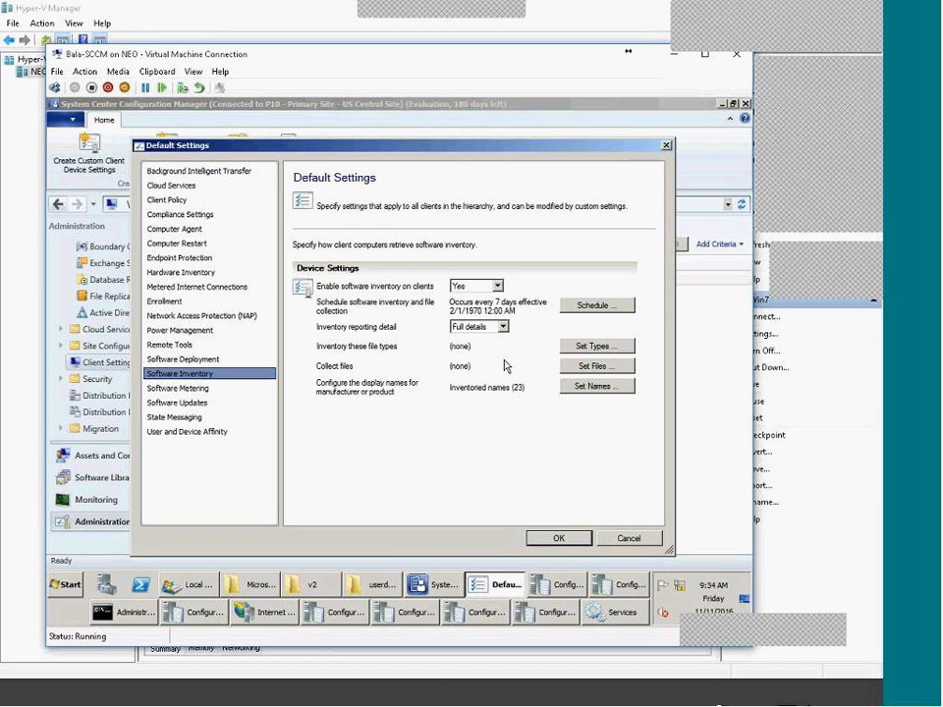
left_click(600, 348)
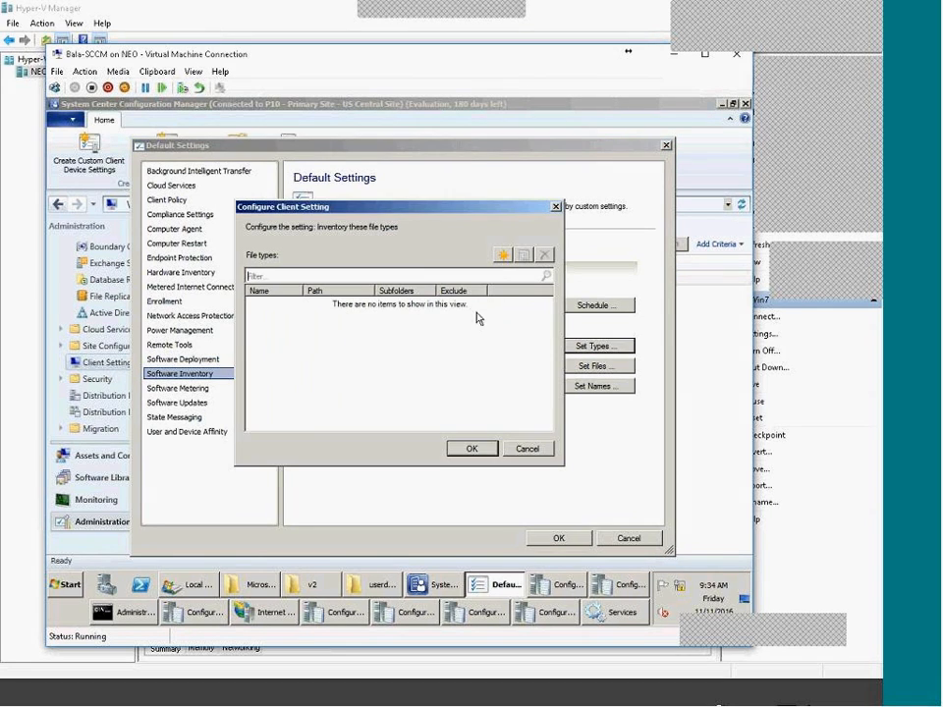
left_click(502, 257)
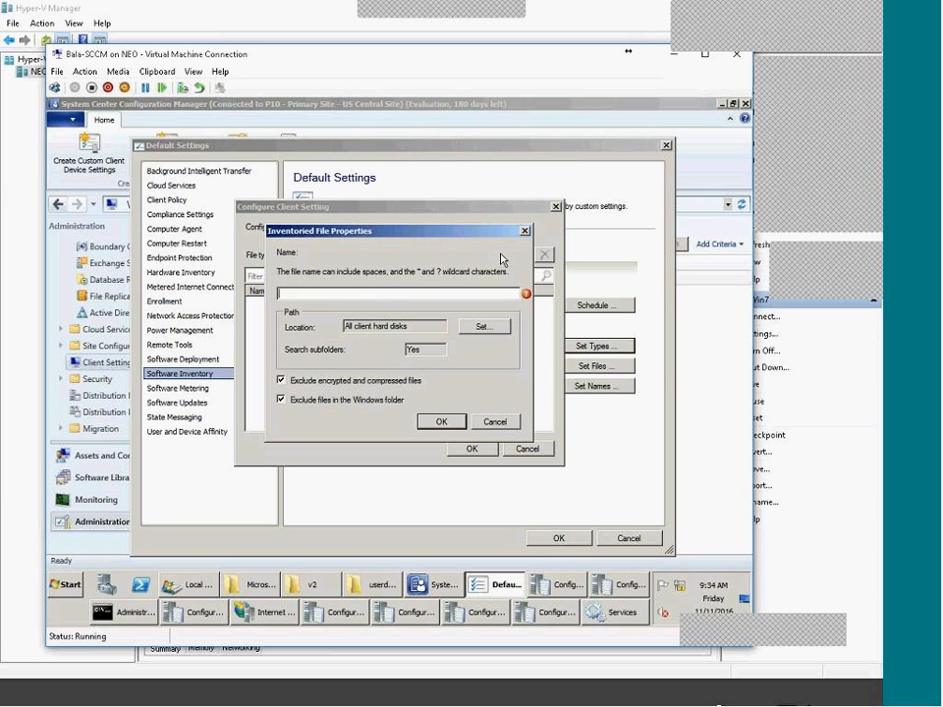
type("*")
type(".exe")
left_click(438, 422)
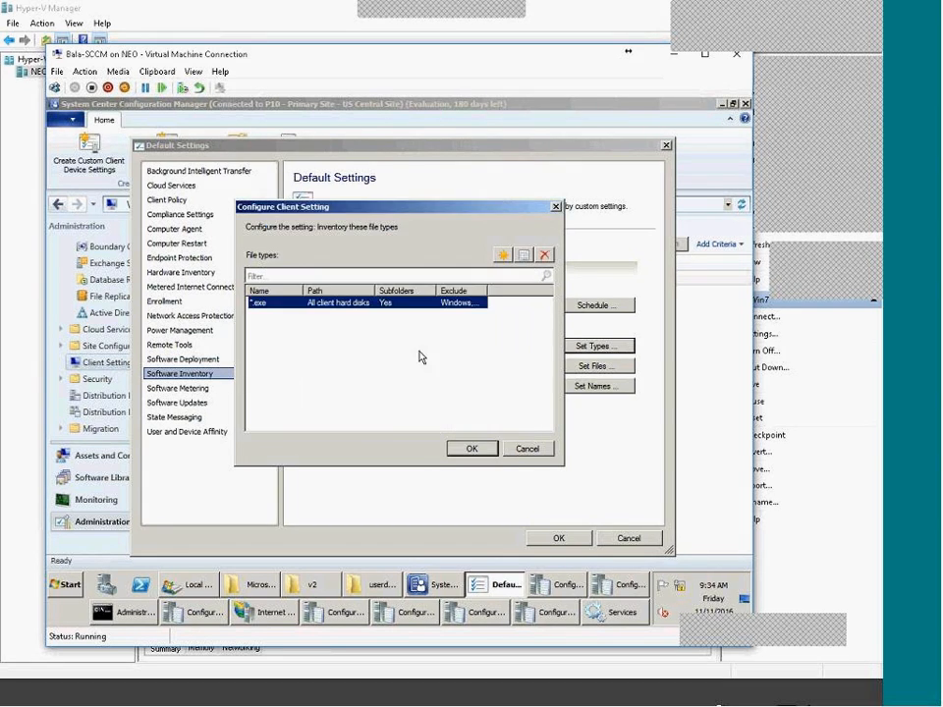
double_click(483, 292)
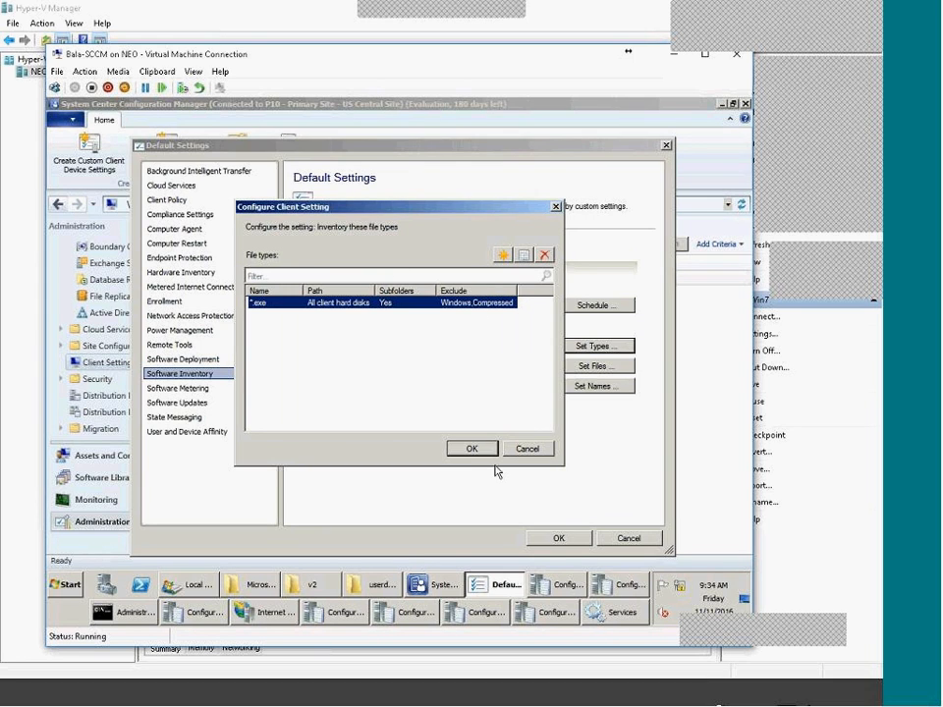
Step: Add inf files to the Software Inventory file types, save the list, and check the Collect files setting without changing it
left_click(504, 254)
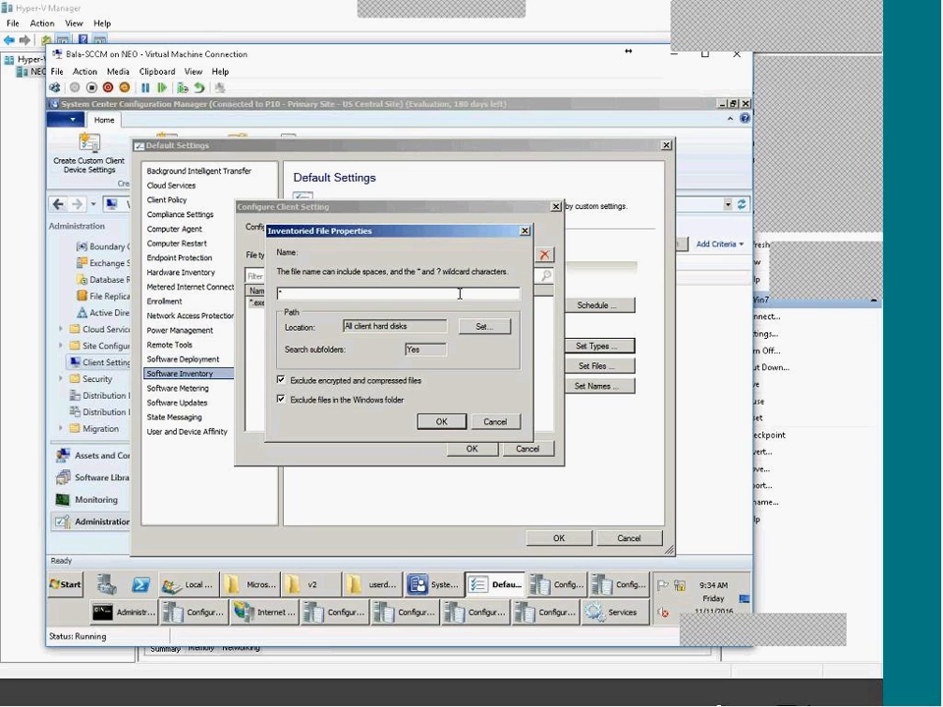
type("inf")
left_click(442, 421)
left_click(483, 454)
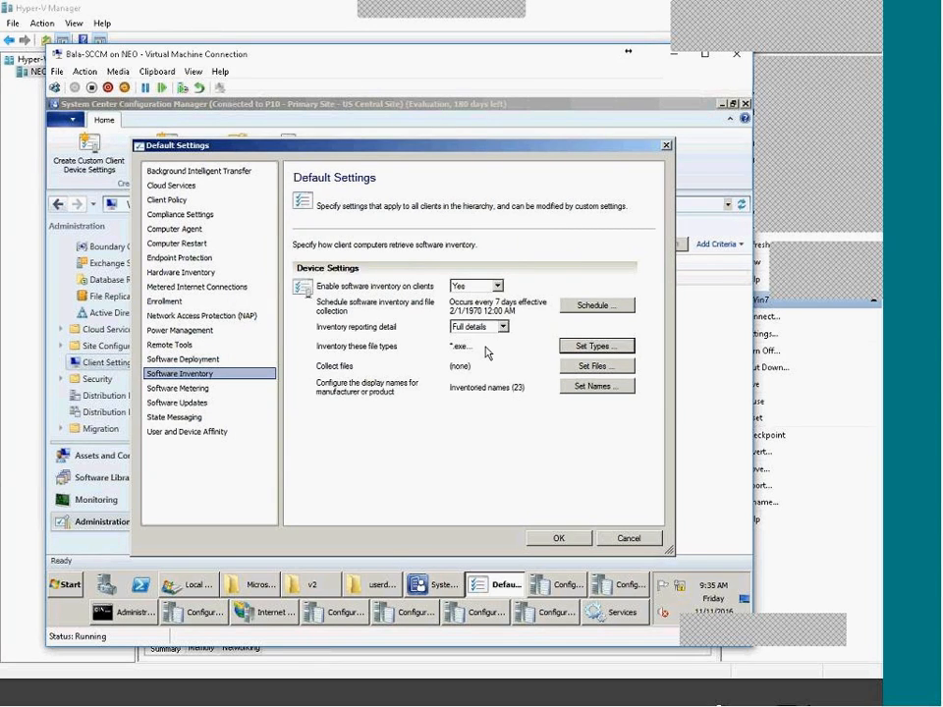
left_click(574, 366)
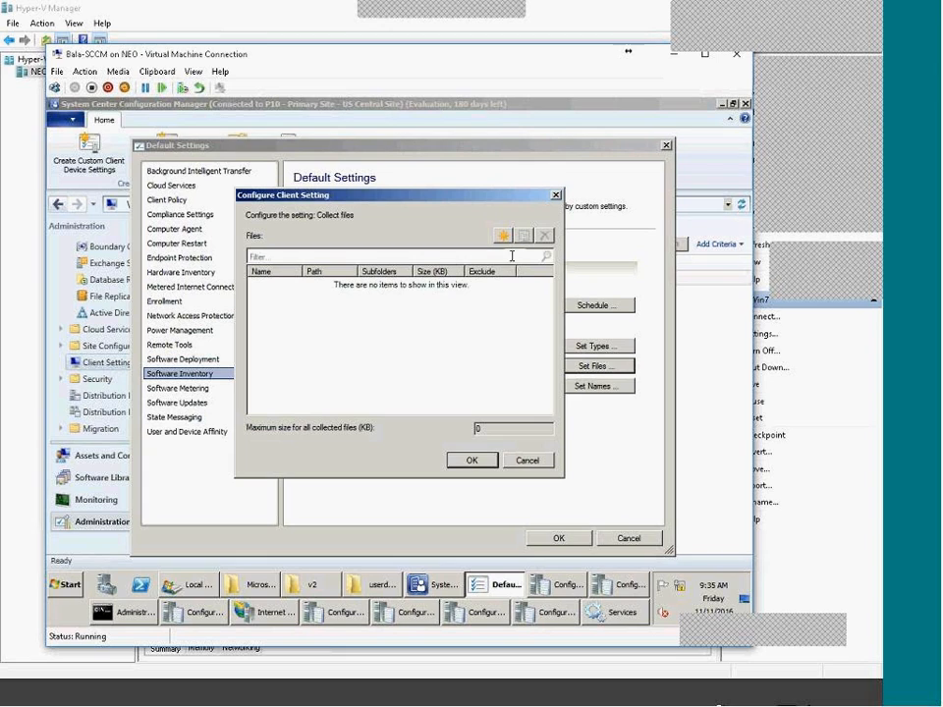
left_click(532, 459)
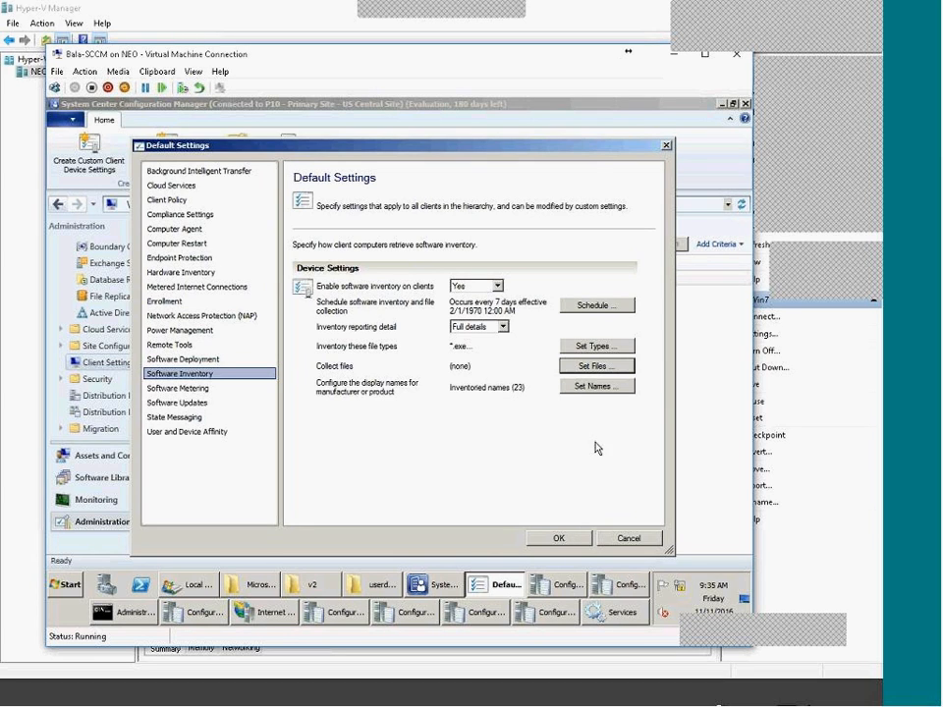
Step: Set the Software Metering data collection to a simple schedule that runs every 1 day
left_click(177, 388)
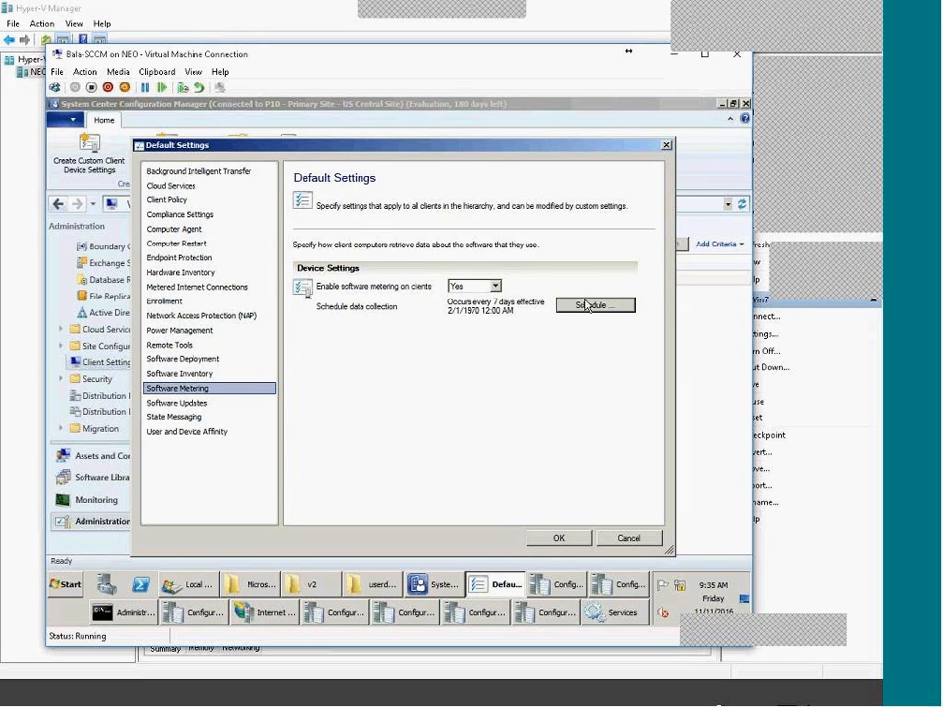
left_click(591, 305)
double_click(405, 315)
type("1")
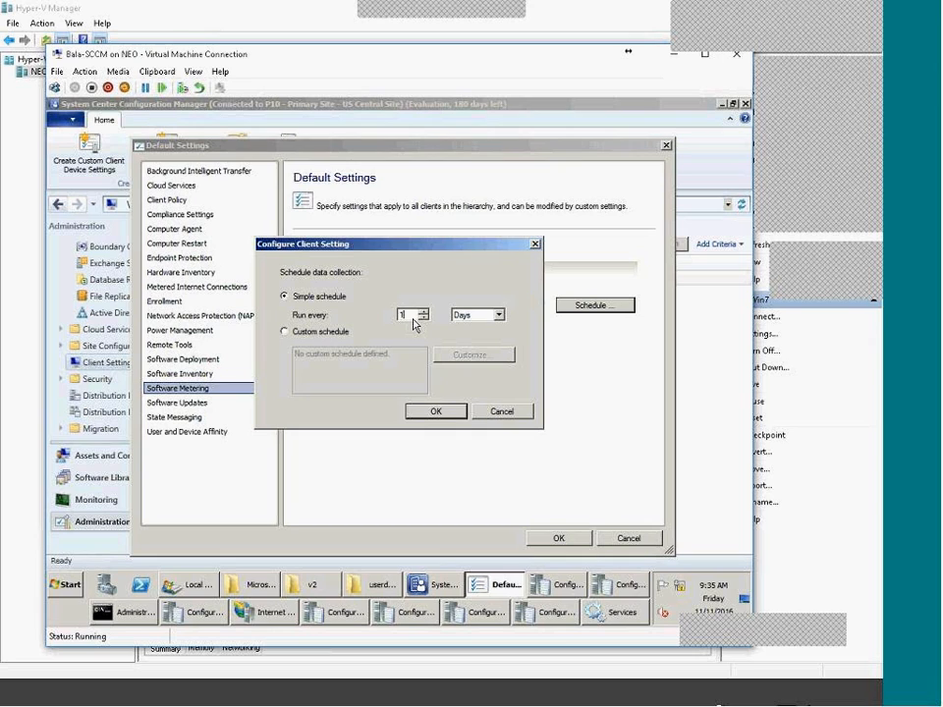
left_click(435, 412)
Step: Review the Software Updates settings, including the choices for installing other deployments at a deadline, and the State Messaging settings
left_click(187, 402)
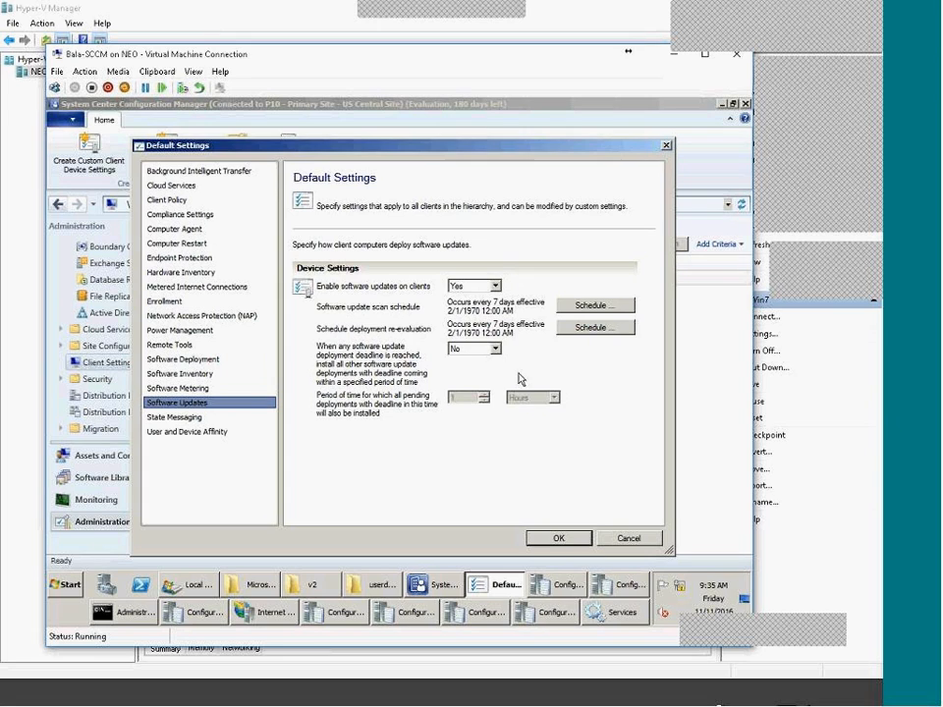
left_click(496, 349)
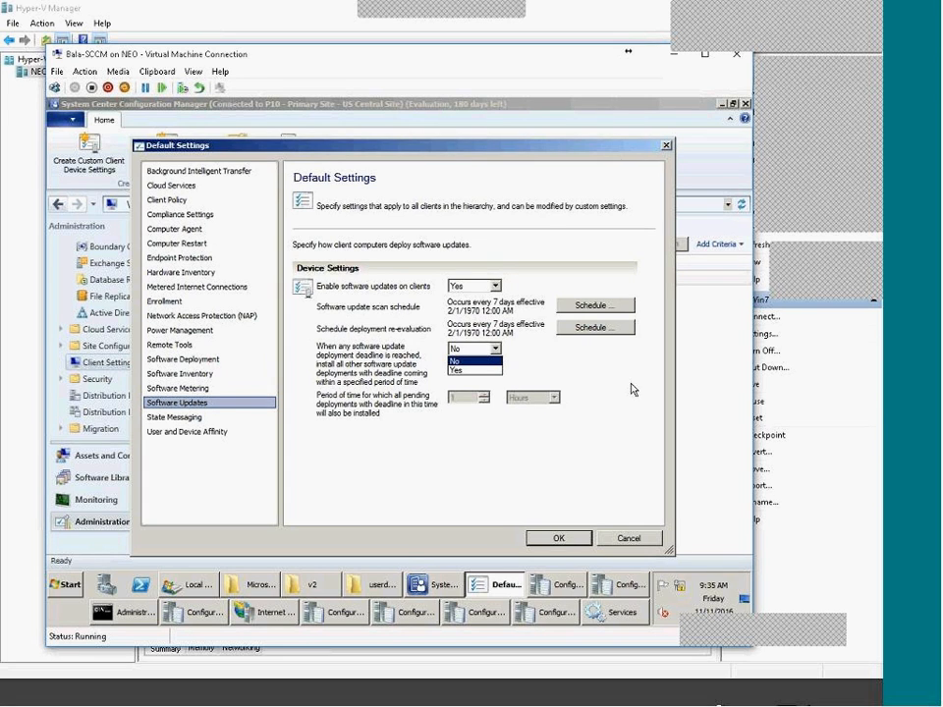
left_click(530, 225)
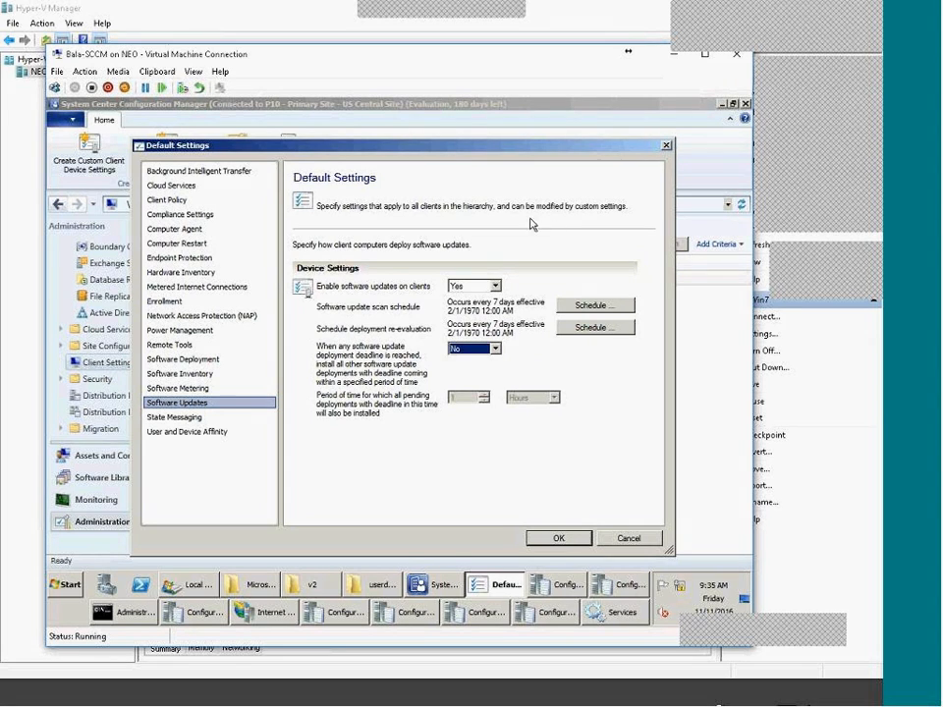
left_click(186, 418)
Step: In the User and Device Affinity settings, set automatic configuration of user device affinity from usage data to Yes
left_click(186, 431)
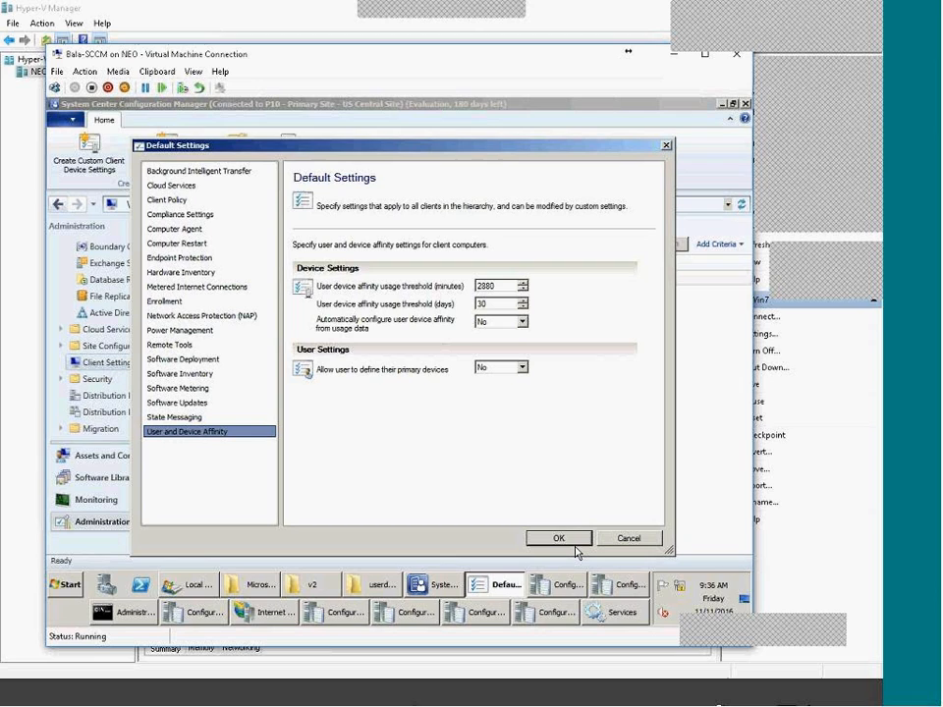
left_click(521, 367)
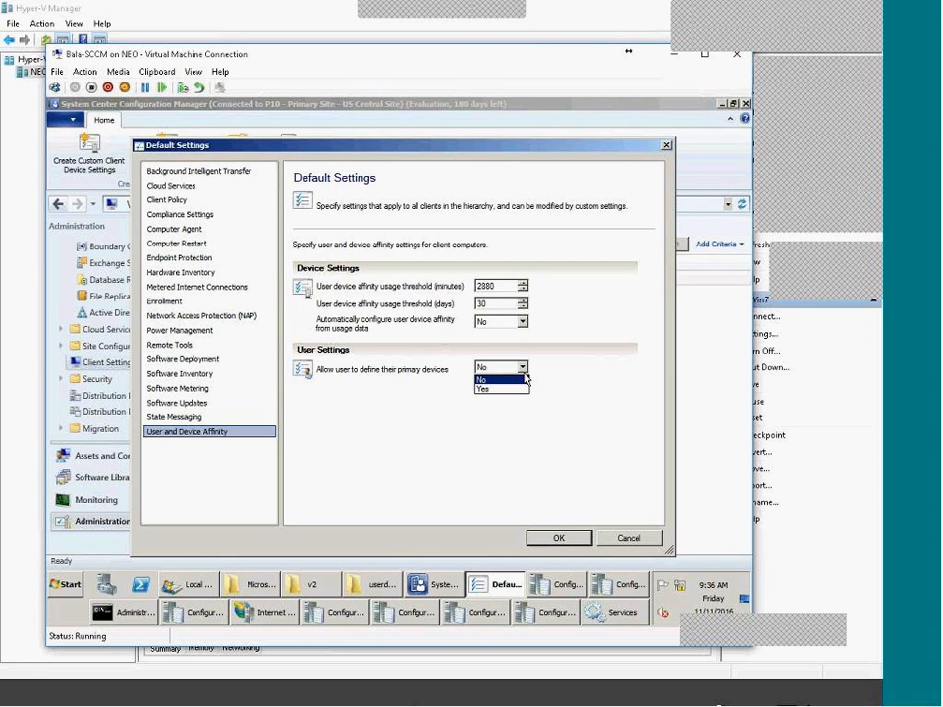
left_click(517, 370)
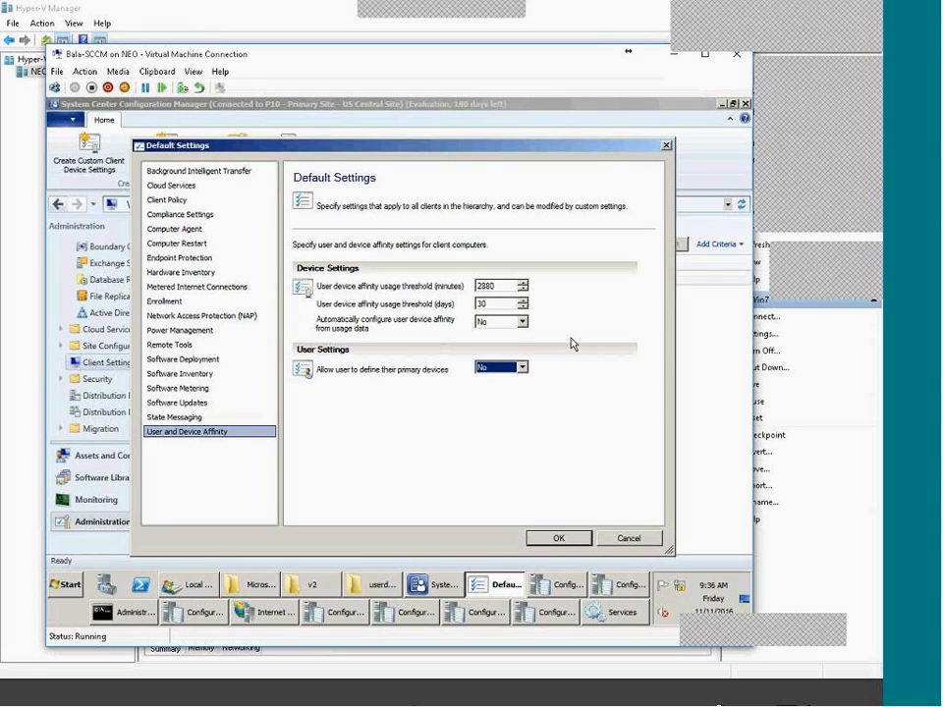
left_click(515, 323)
left_click(499, 343)
left_click(499, 326)
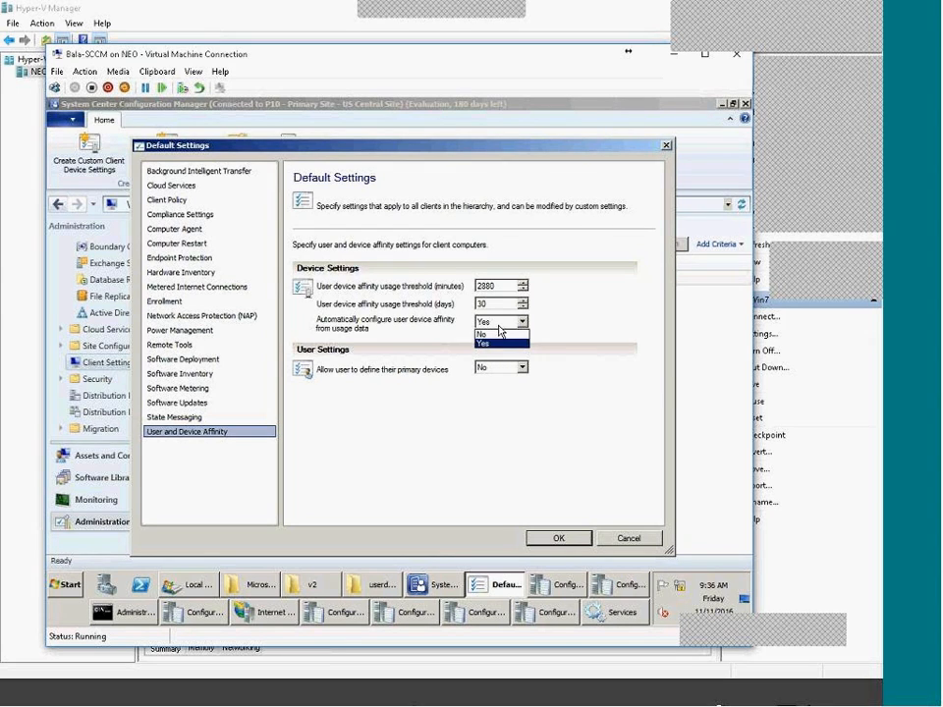
left_click(601, 355)
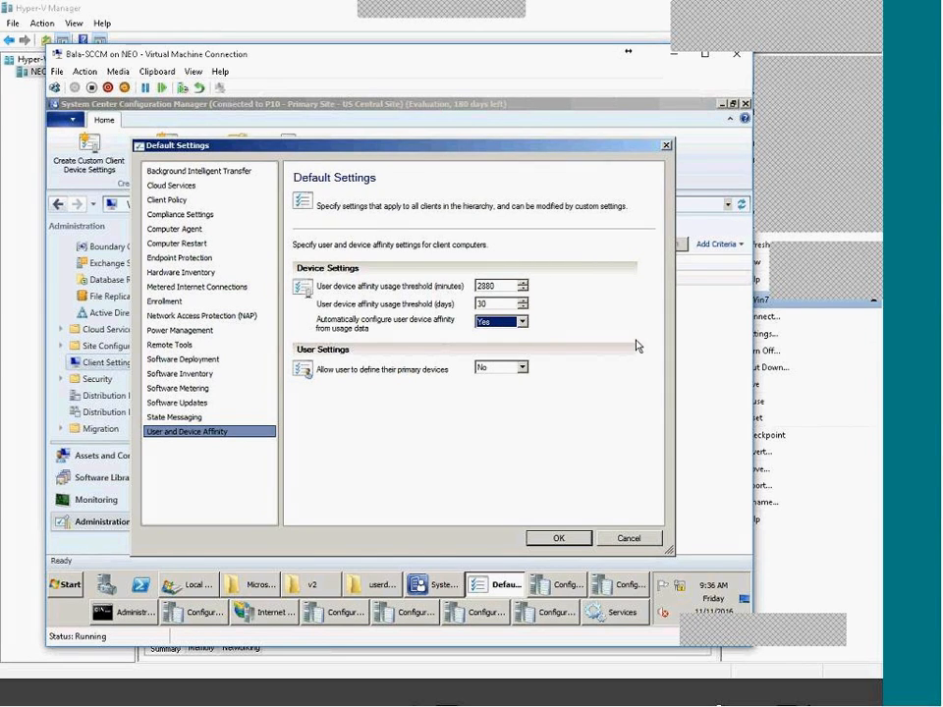
Step: Set the option allowing users to define their primary devices to Yes and save the default client settings
left_click(522, 367)
left_click(491, 389)
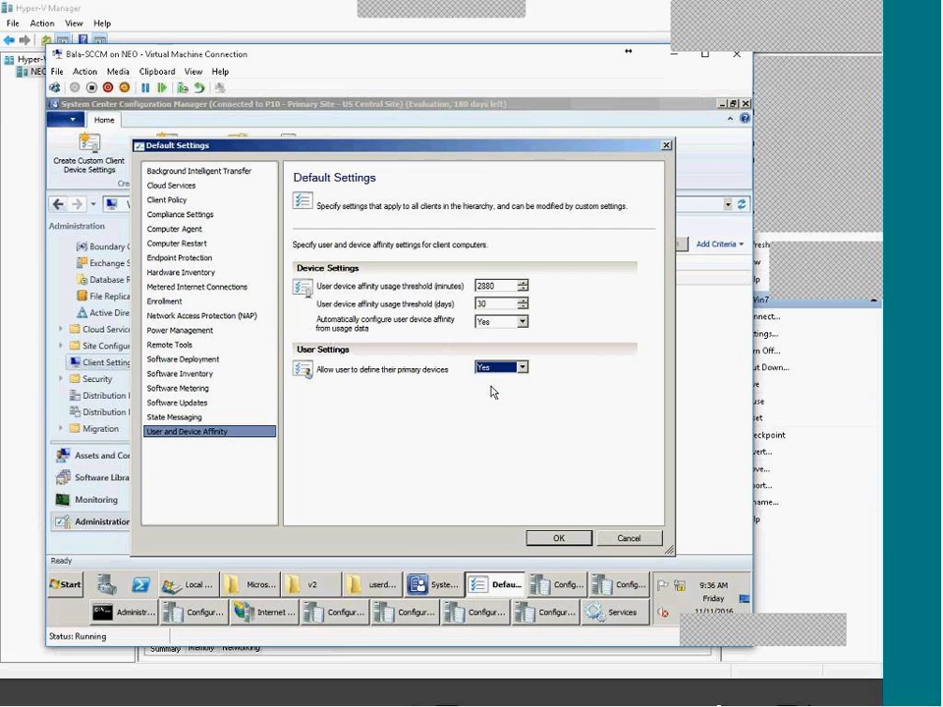
left_click(491, 367)
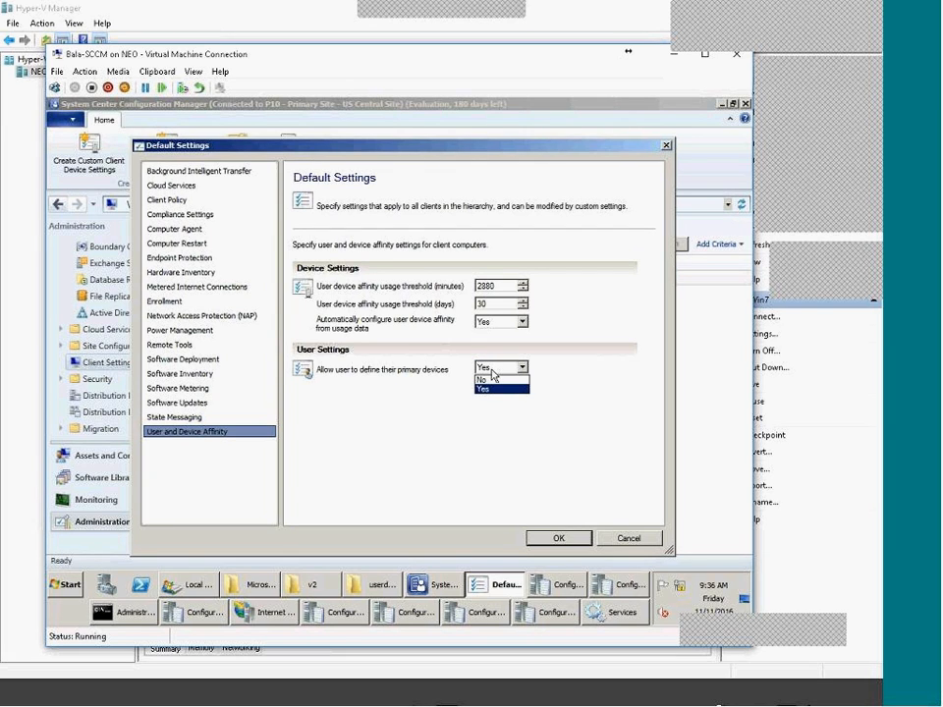
left_click(485, 390)
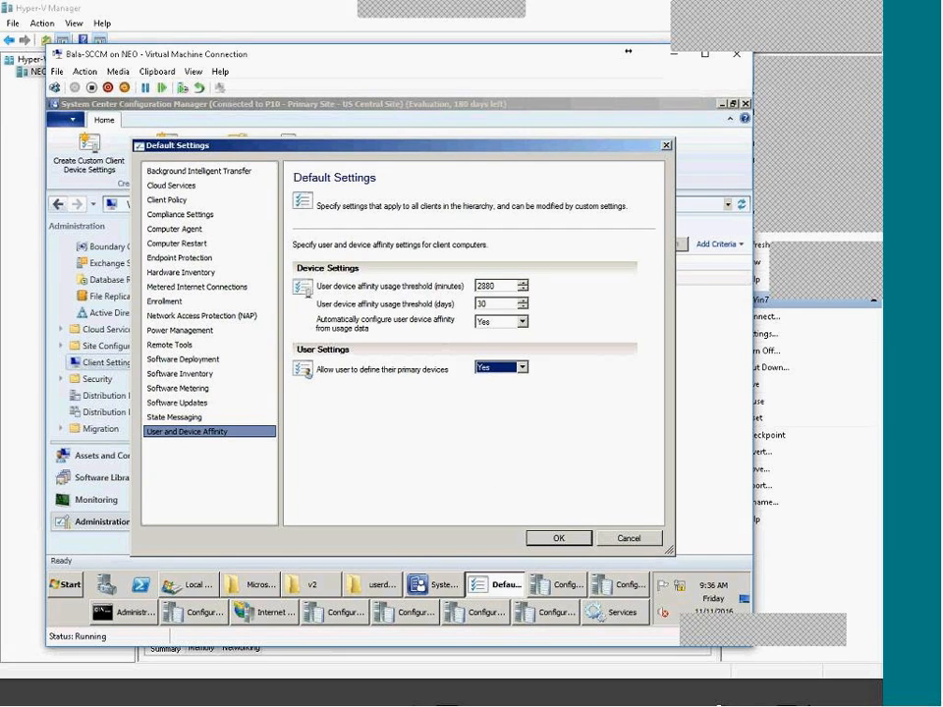
left_click(558, 539)
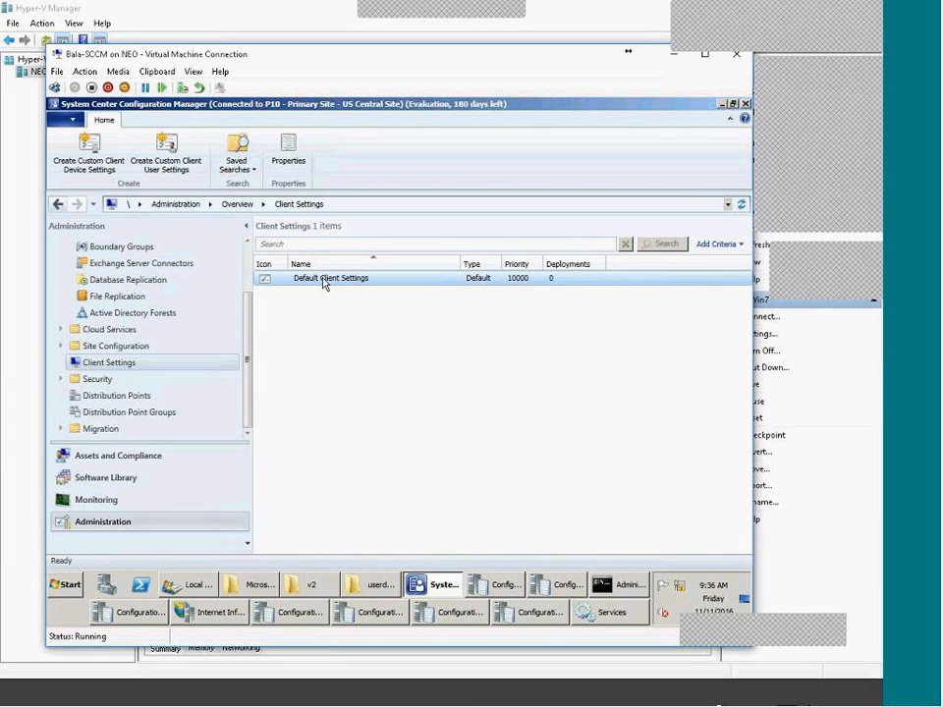
Step: Start custom client device settings, include Background Intelligent Transfer, Cloud Services, Client Policy and Compliance Settings, and view the Background Intelligent Transfer options
right_click(143, 366)
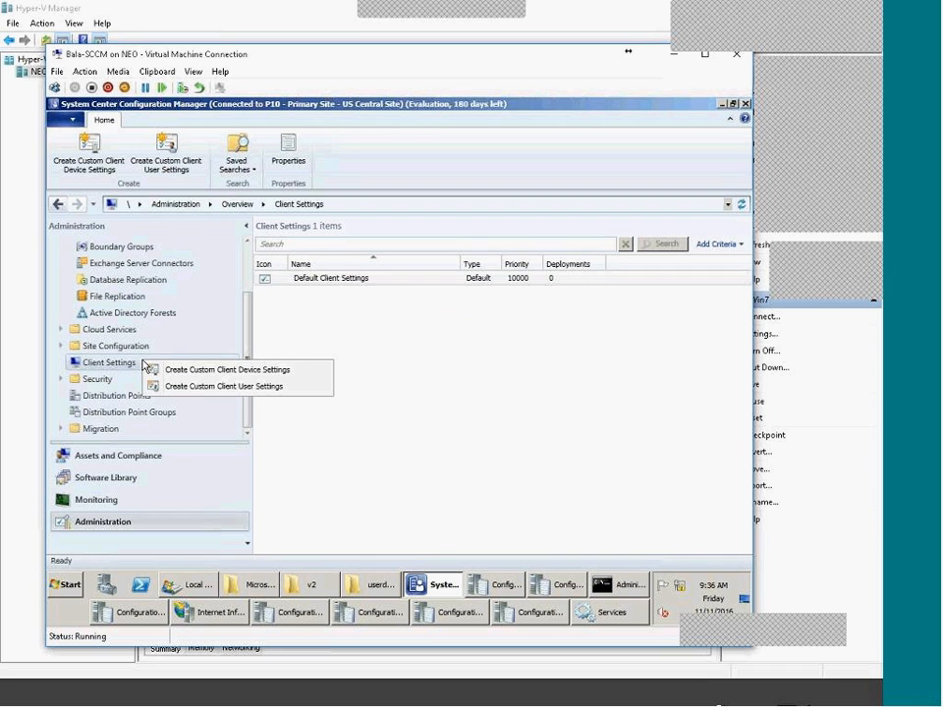
left_click(303, 372)
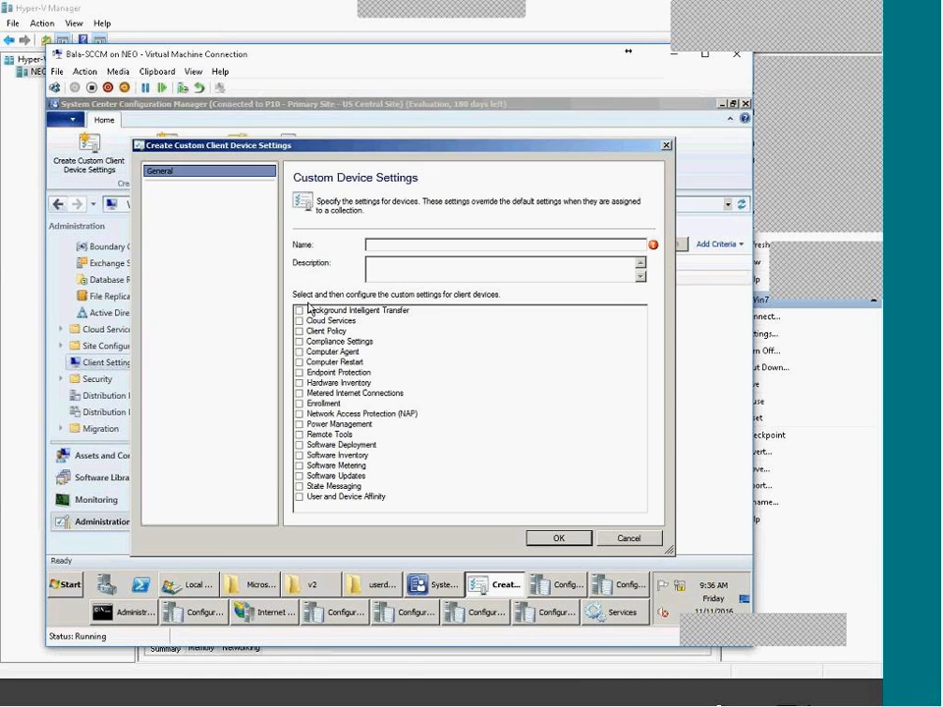
left_click(299, 310)
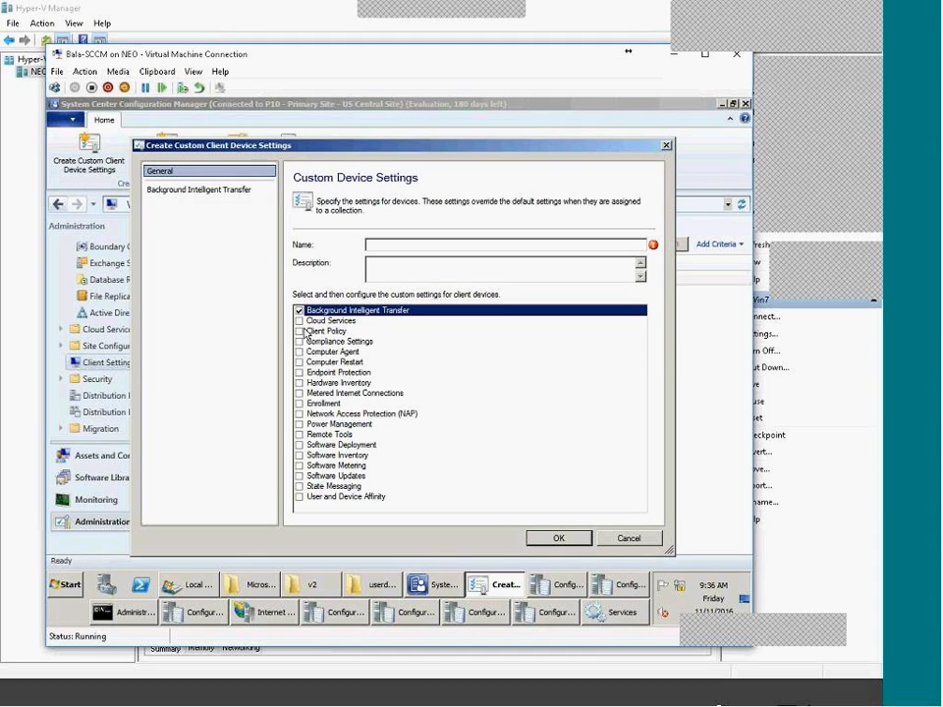
left_click(298, 321)
left_click(298, 341)
left_click(299, 331)
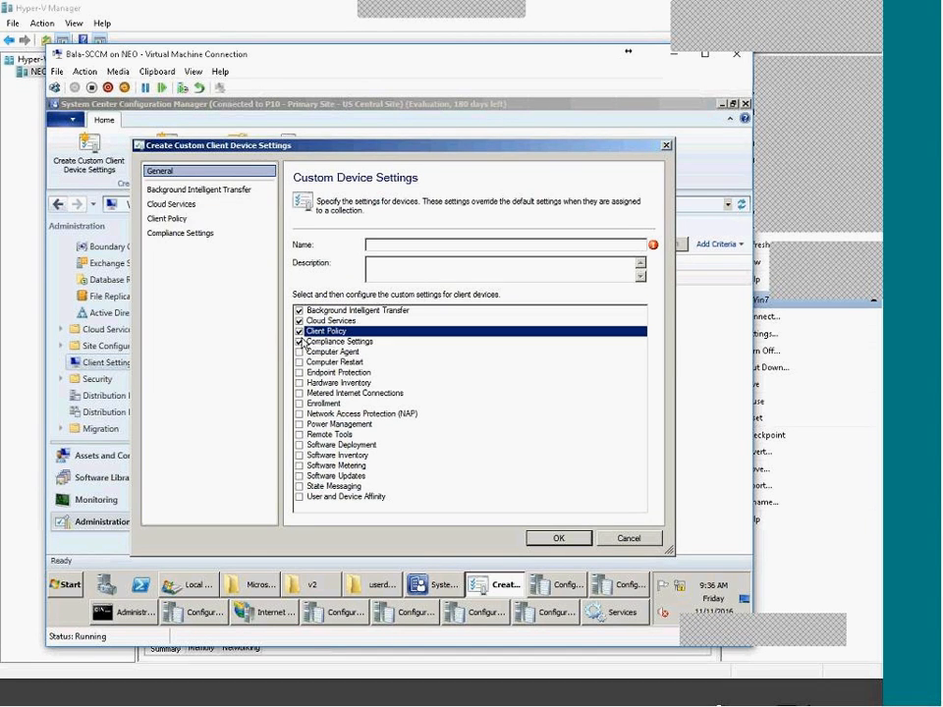
left_click(204, 189)
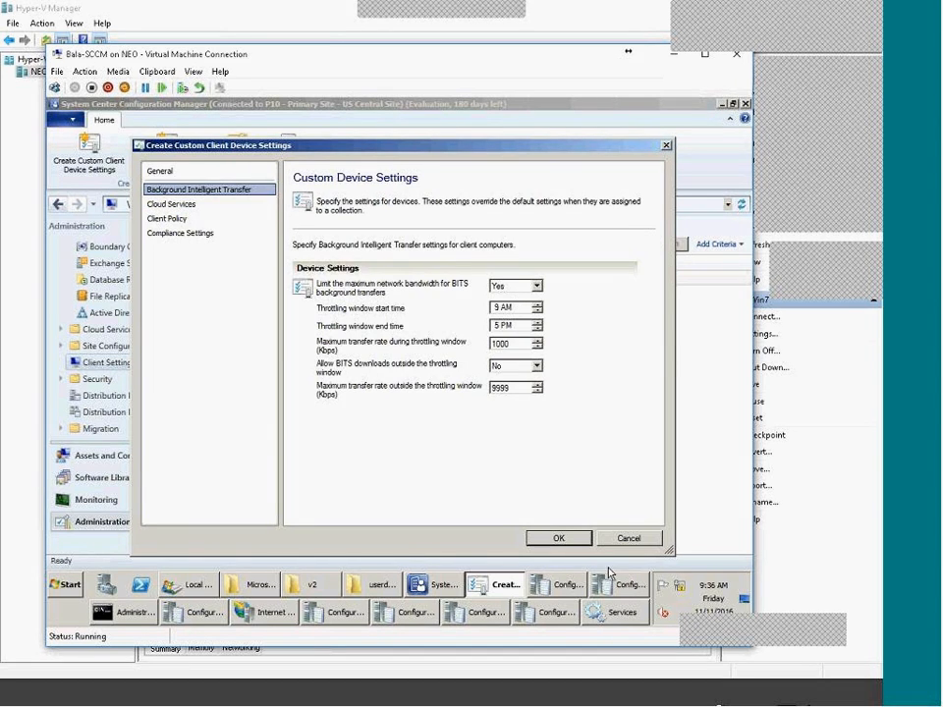
left_click(159, 170)
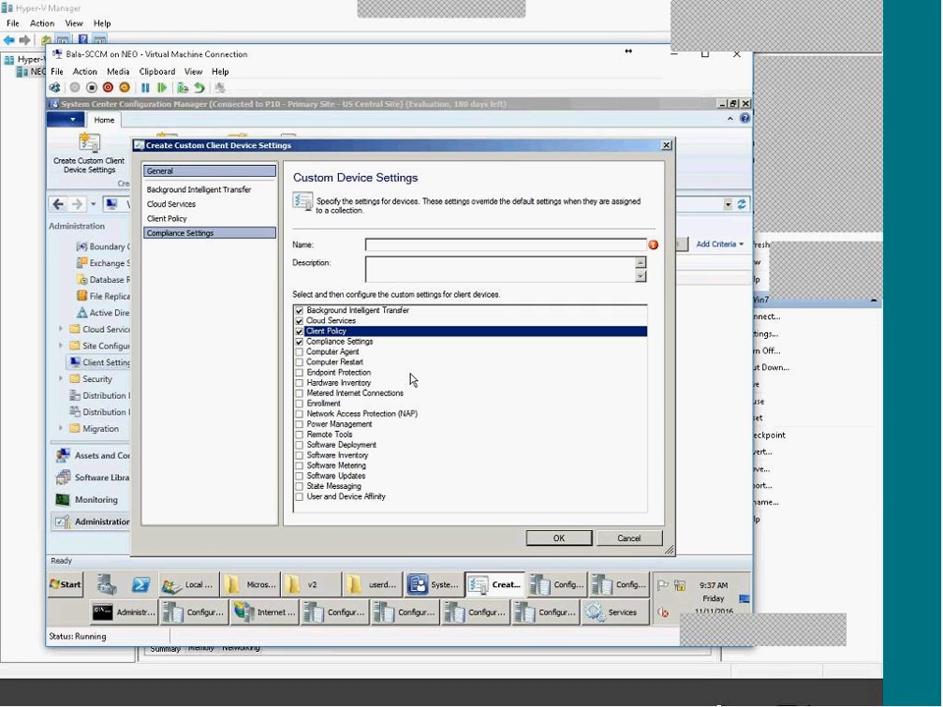
Step: Reduce the selected custom settings to Background Intelligent Transfer only, name the device settings test, and create them
left_click(298, 311)
left_click(299, 321)
left_click(299, 331)
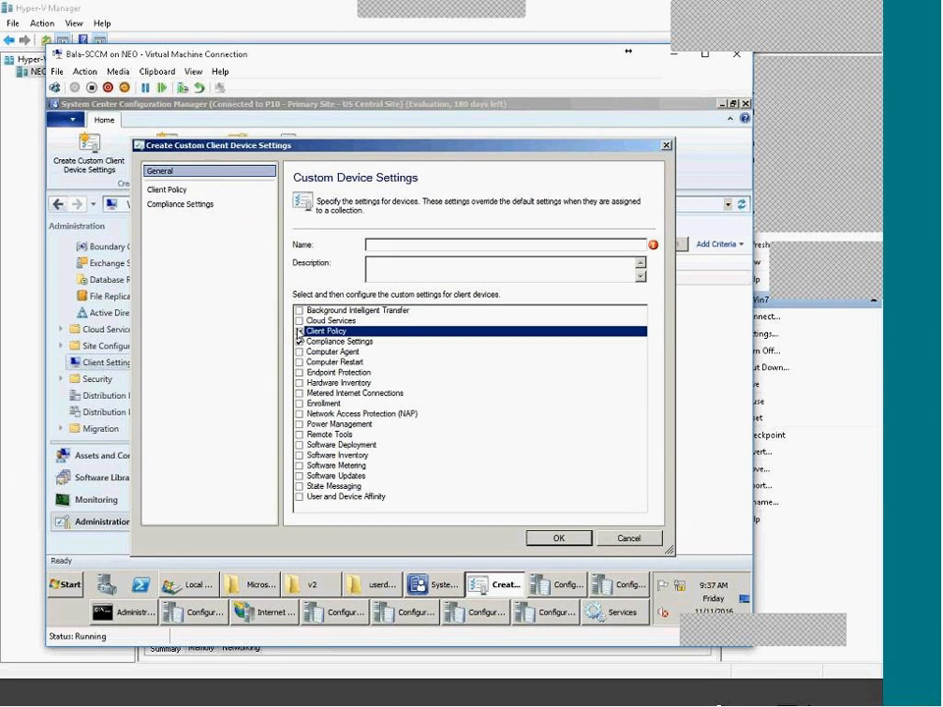
left_click(298, 341)
left_click(299, 331)
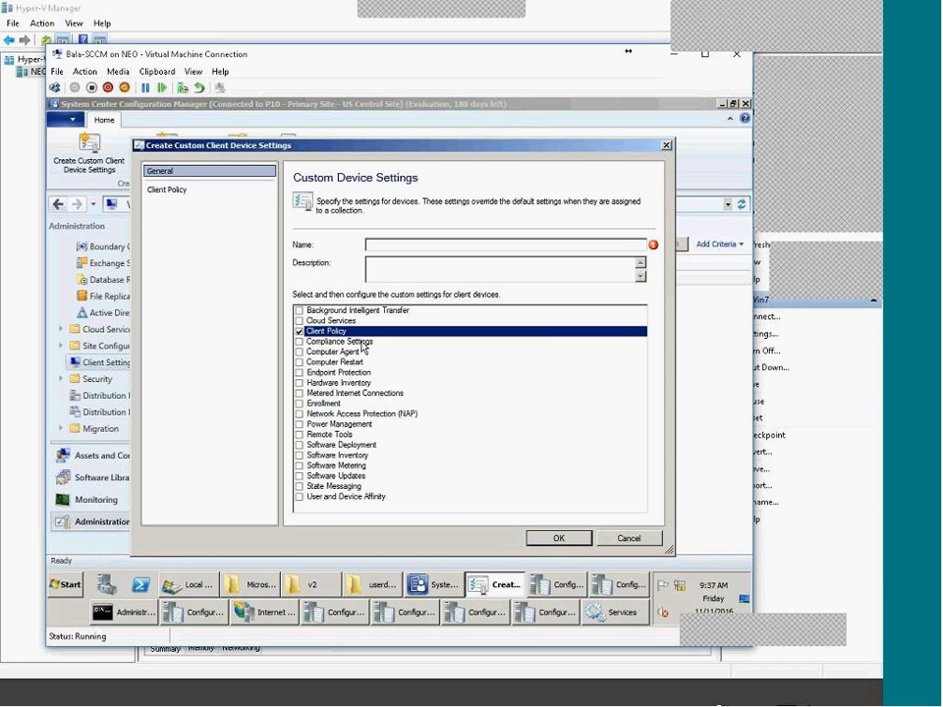
left_click(299, 311)
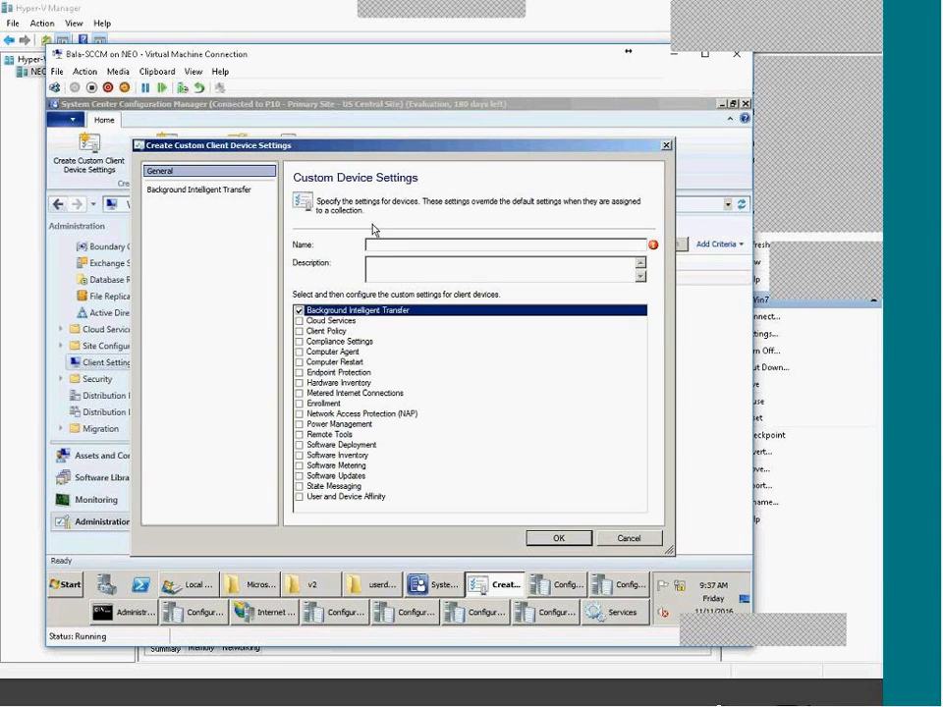
type("test")
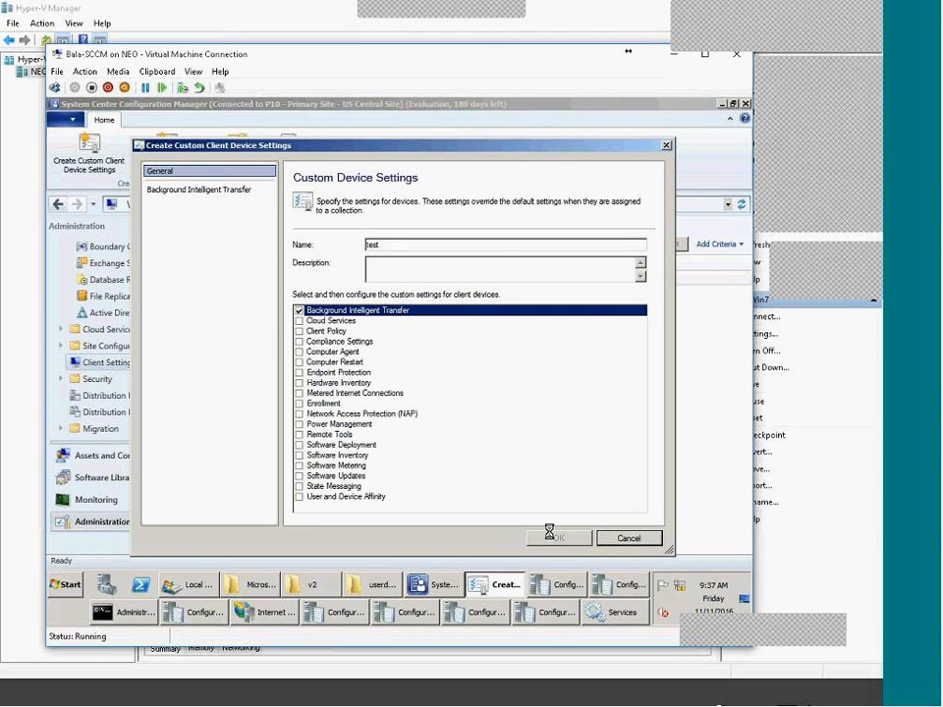
left_click(546, 536)
Step: Deploy the test custom client settings to the All Systems device collection
left_click(310, 290)
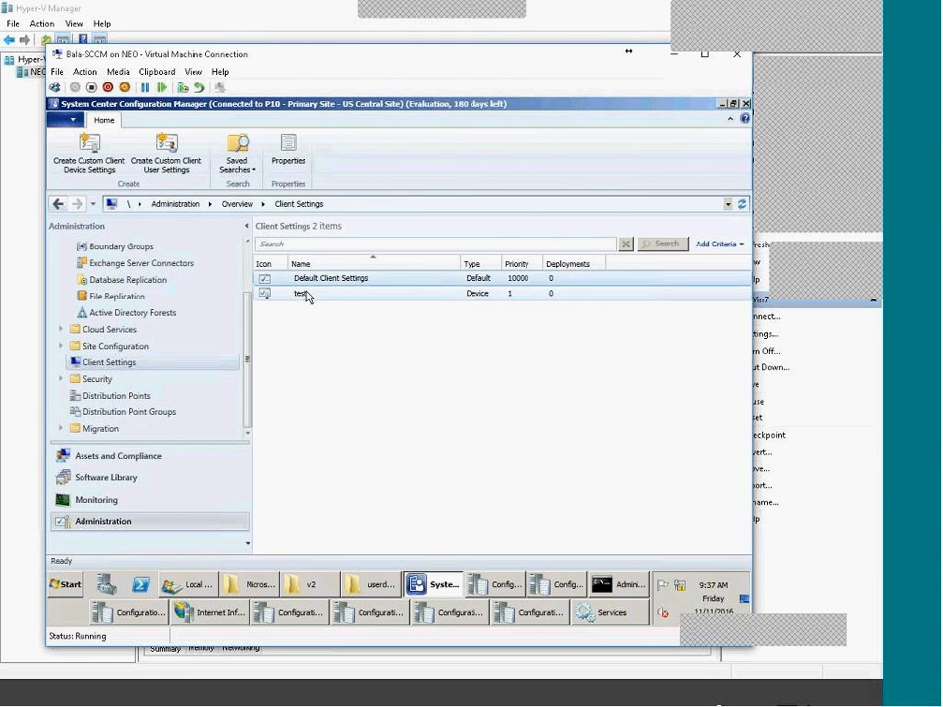
right_click(498, 294)
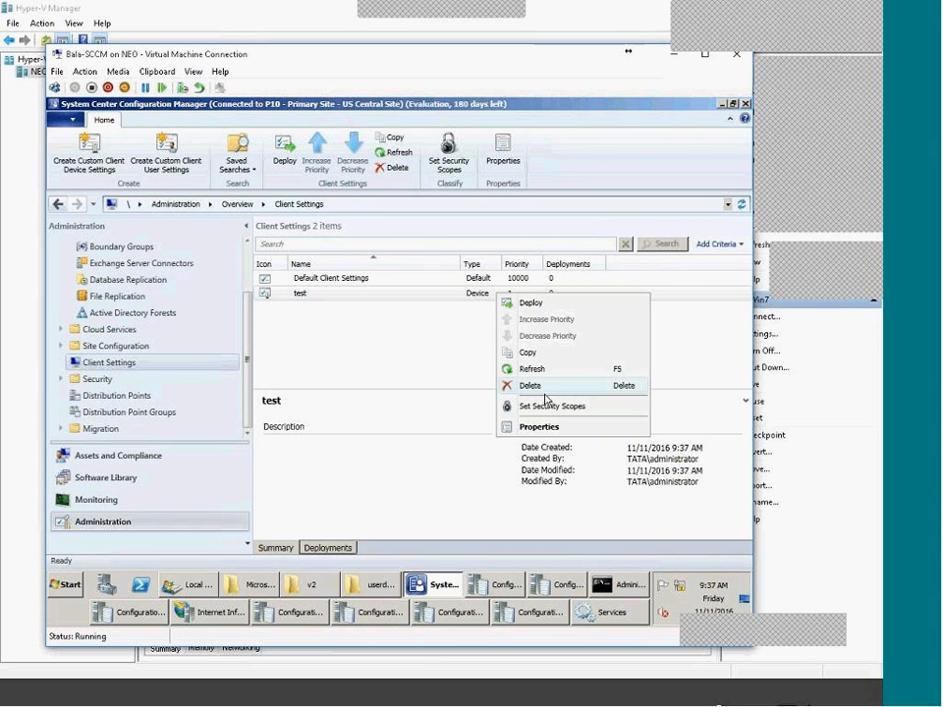
left_click(540, 302)
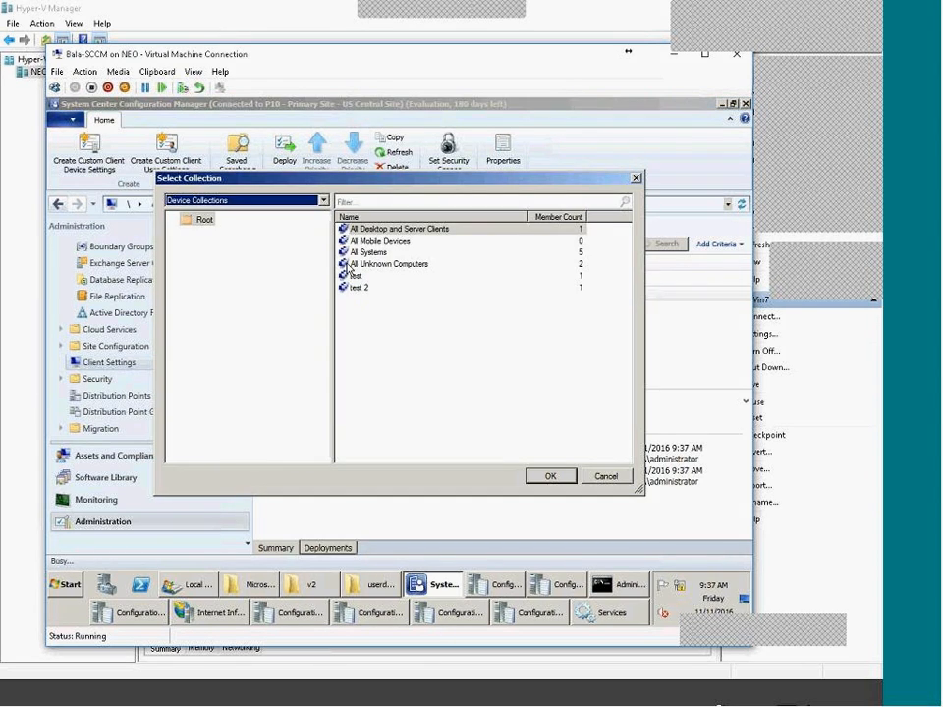
left_click(367, 253)
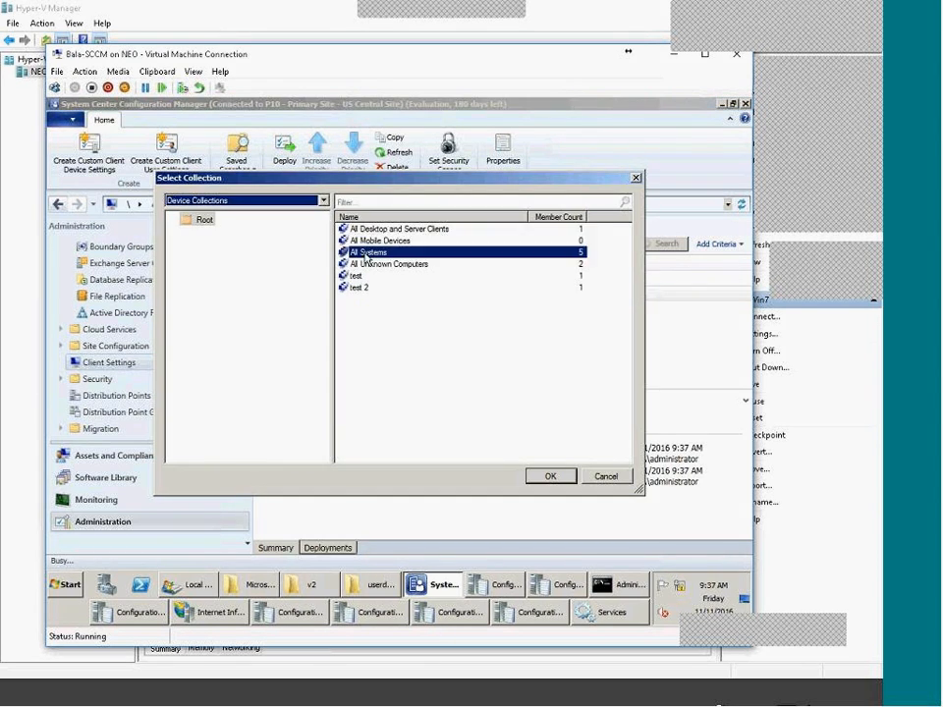
left_click(550, 477)
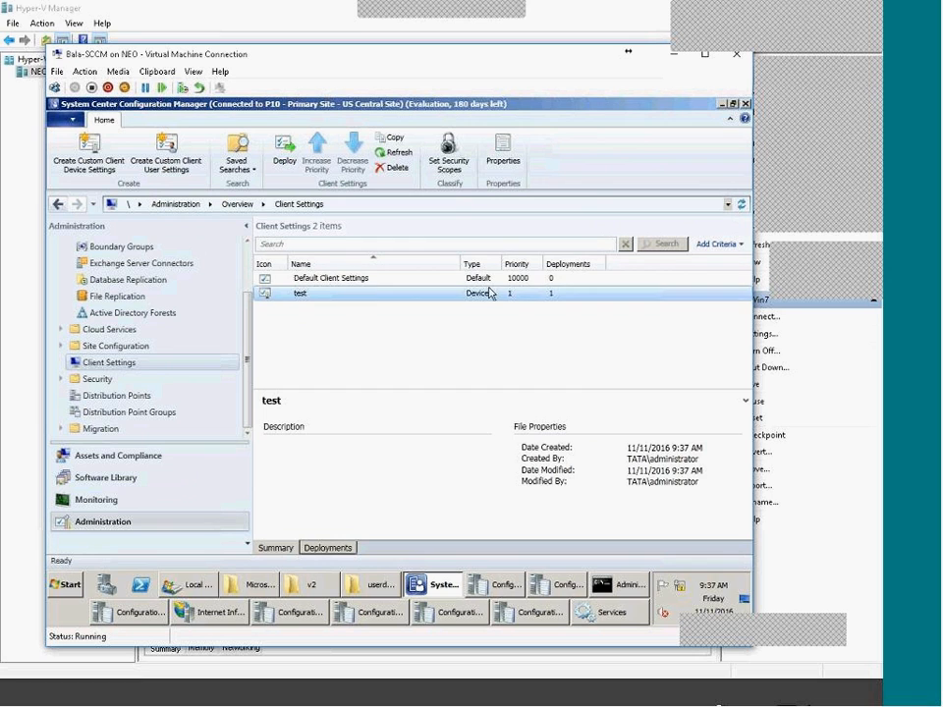
Step: Review the Background Intelligent Transfer and Security pages in the test client settings' properties, and close them
right_click(337, 303)
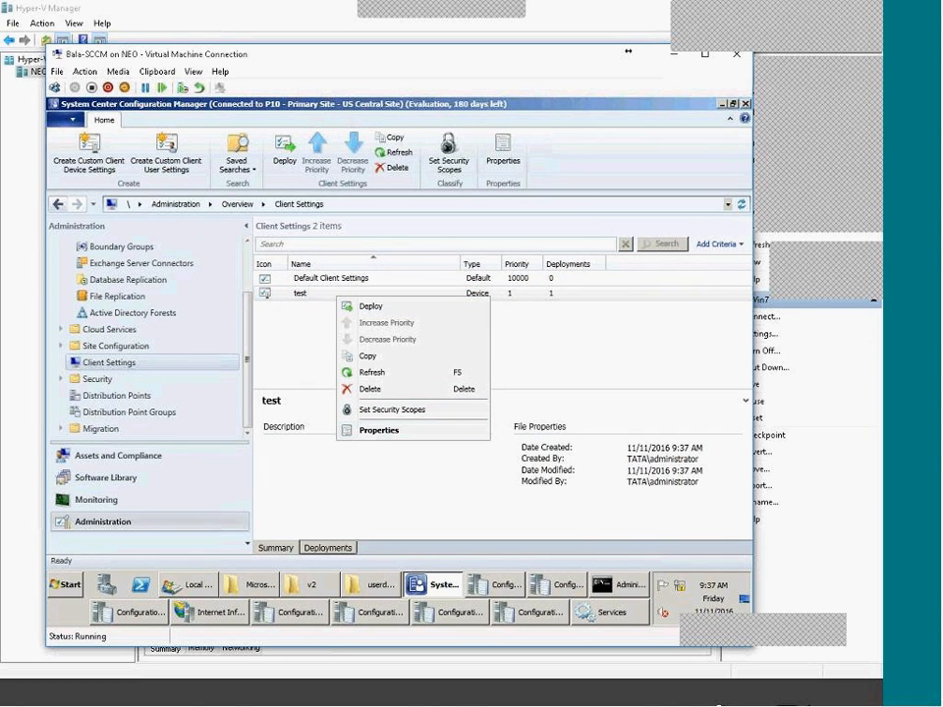
left_click(378, 430)
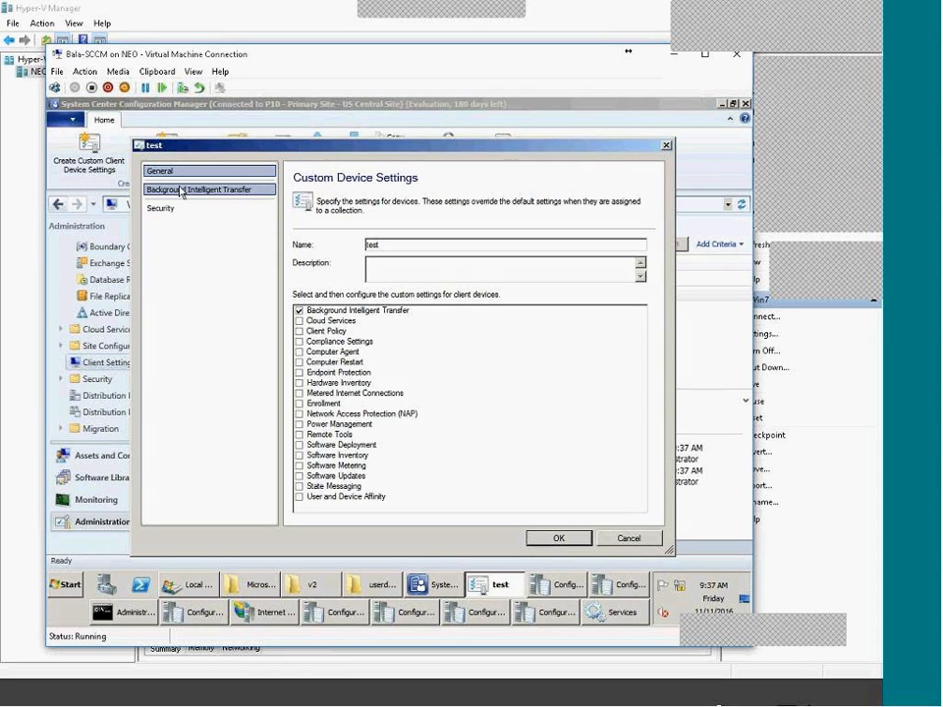
left_click(189, 190)
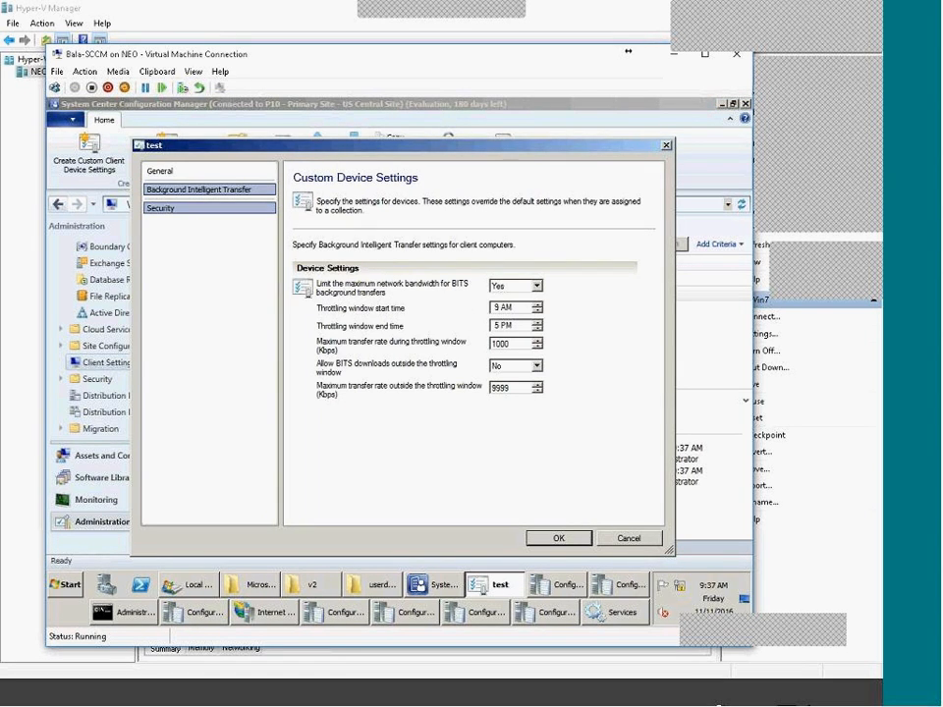
left_click(167, 208)
left_click(169, 193)
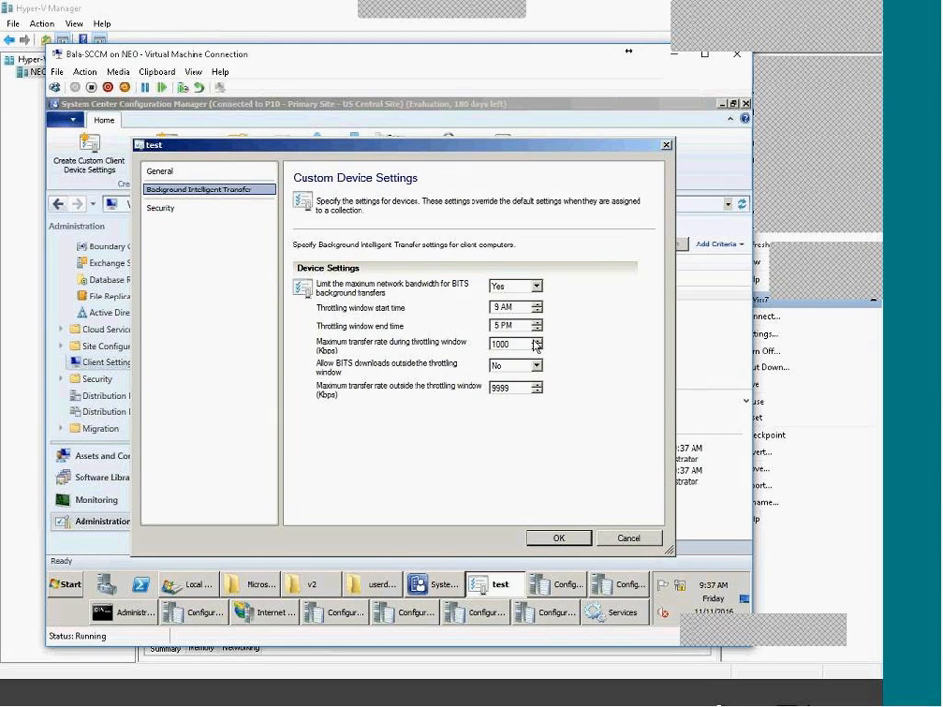
left_click(536, 286)
left_click(610, 420)
left_click(560, 538)
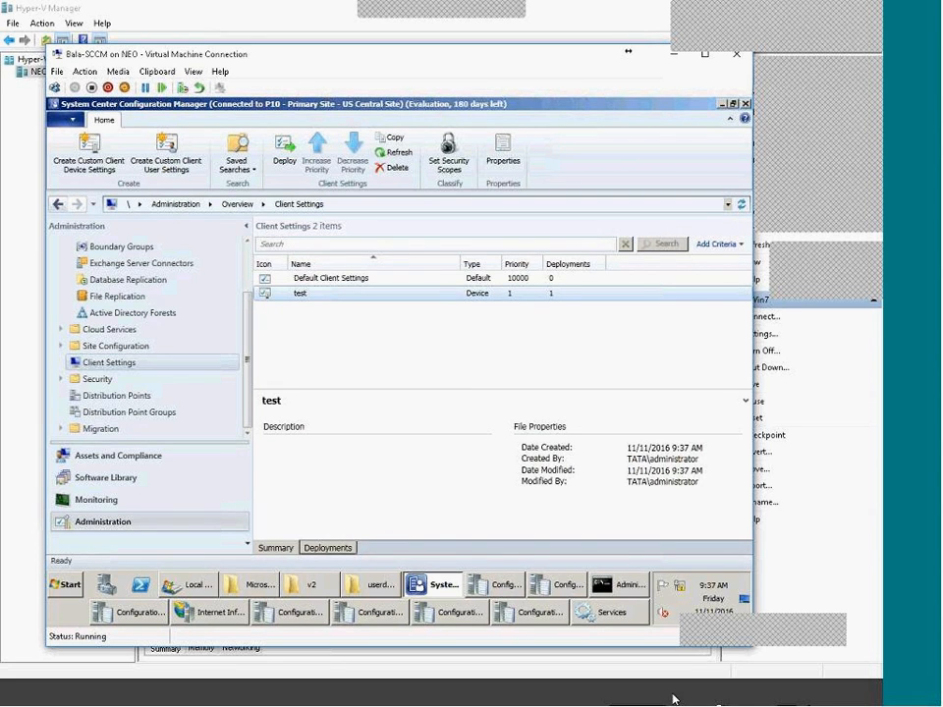
Step: Switch to the Windows 7 client virtual machine and view its Software Center and System information windows
mouse_move(739, 701)
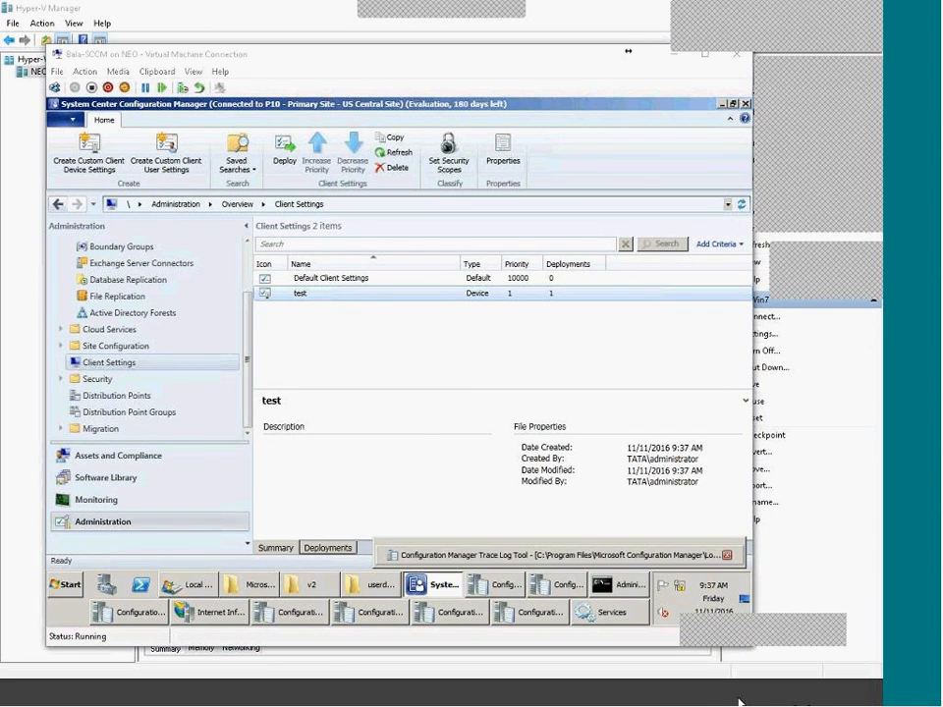
left_click(738, 701)
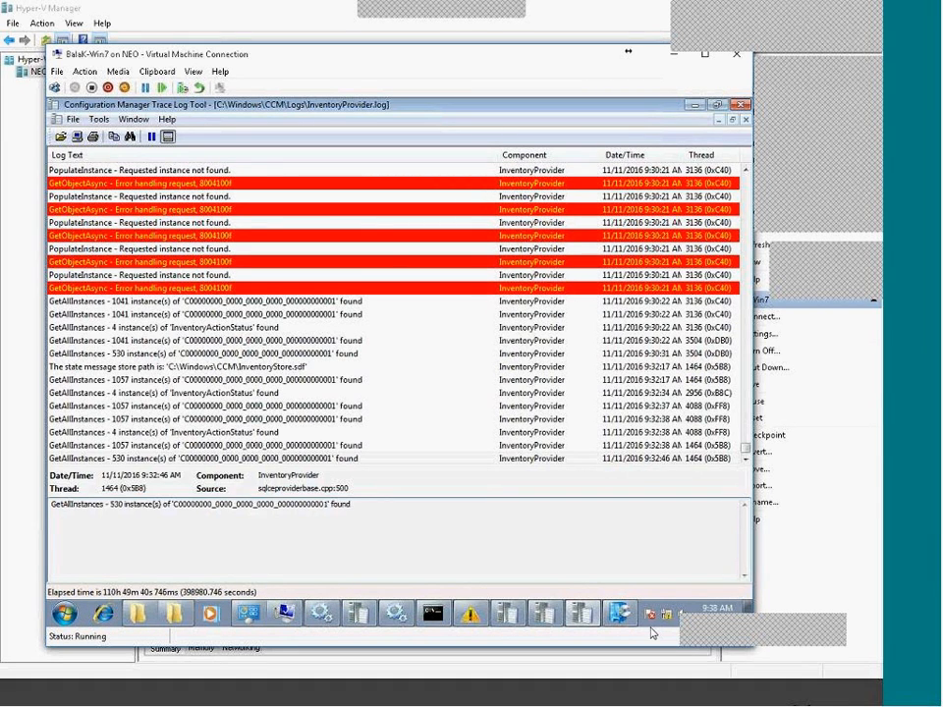
left_click(617, 616)
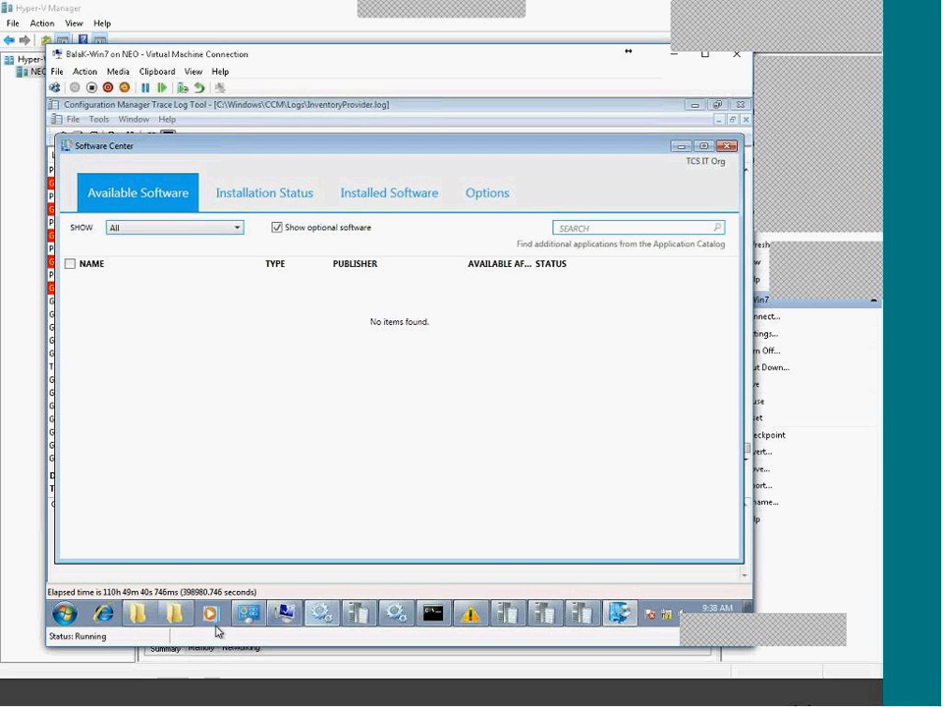
left_click(290, 621)
left_click(290, 620)
left_click(248, 614)
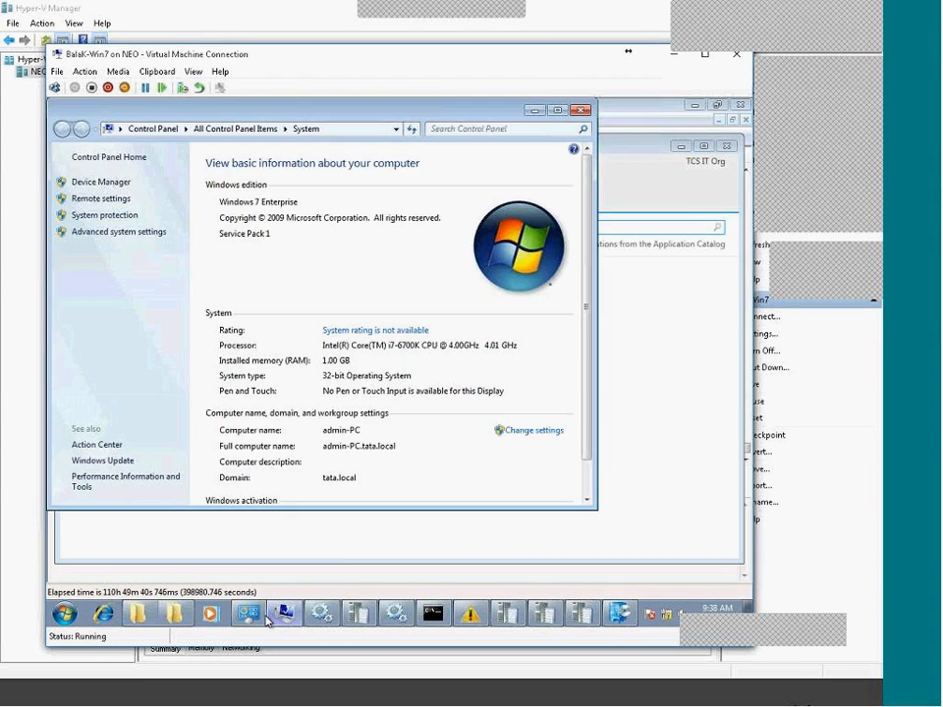
Step: Open the Configuration Manager client properties from Control Panel and run the Machine Policy Retrieval & Evaluation Cycle
left_click(64, 615)
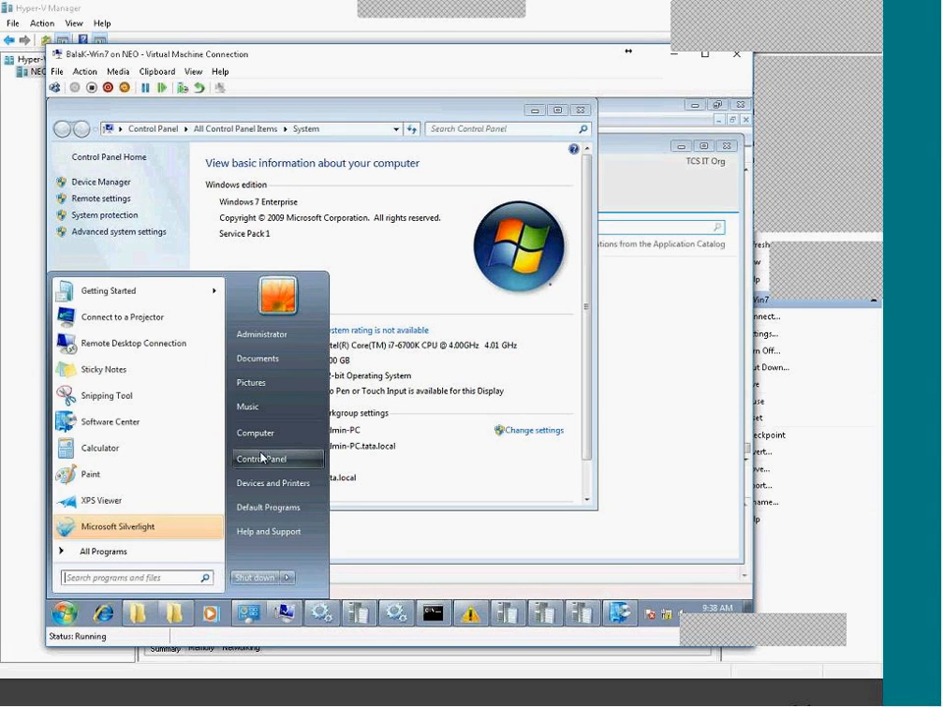
left_click(241, 461)
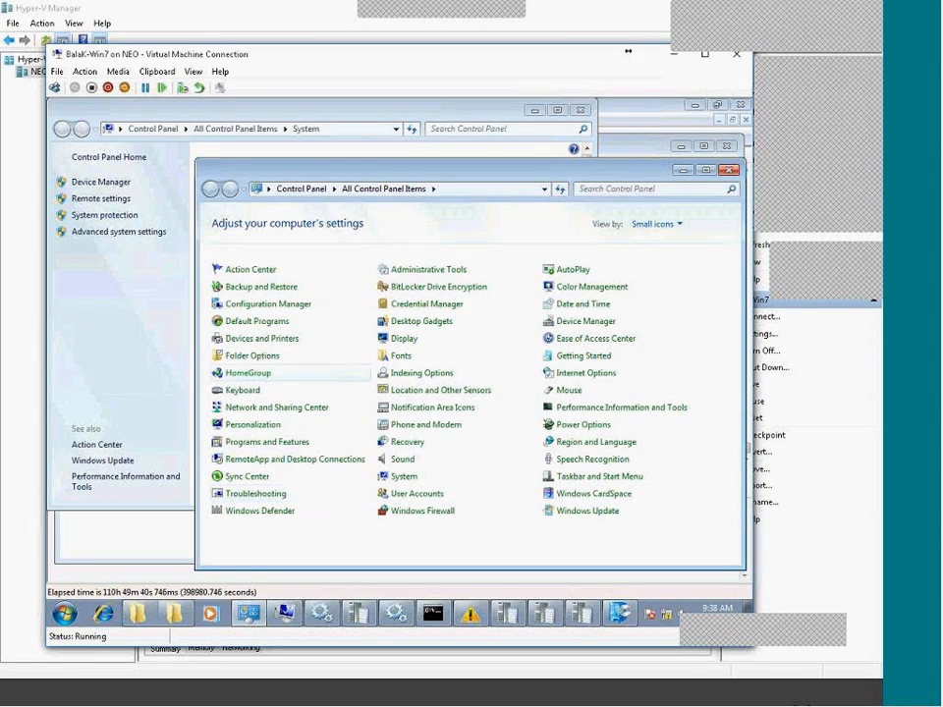
left_click(294, 305)
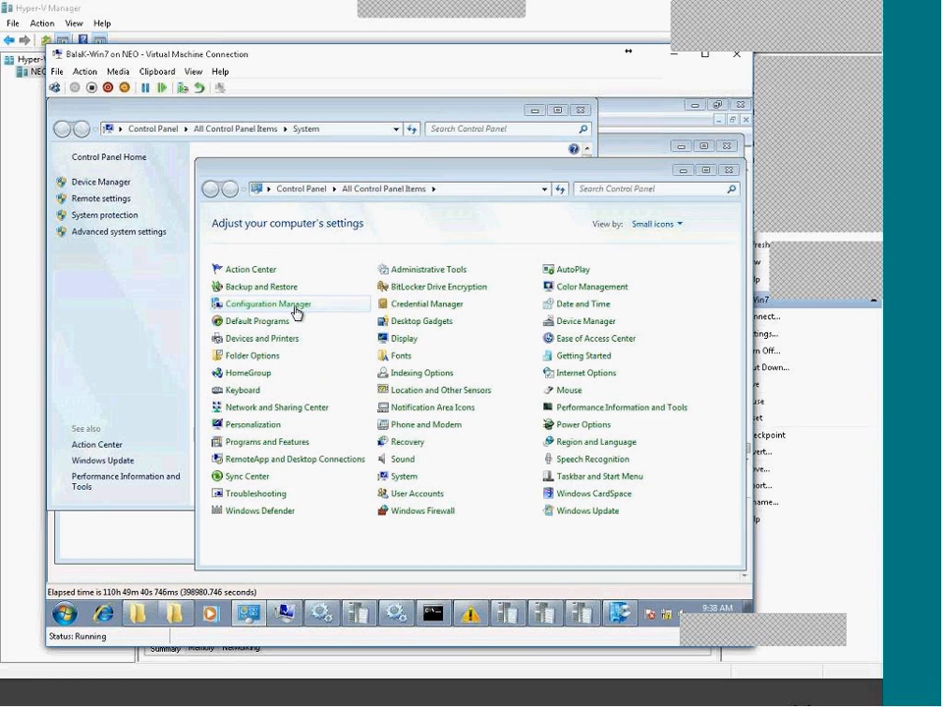
left_click(298, 212)
left_click(275, 335)
left_click(338, 457)
left_click(529, 406)
Step: Run the Hardware Inventory Cycle and the Software Inventory Cycle on the client, and close the Configuration Manager properties
left_click(341, 454)
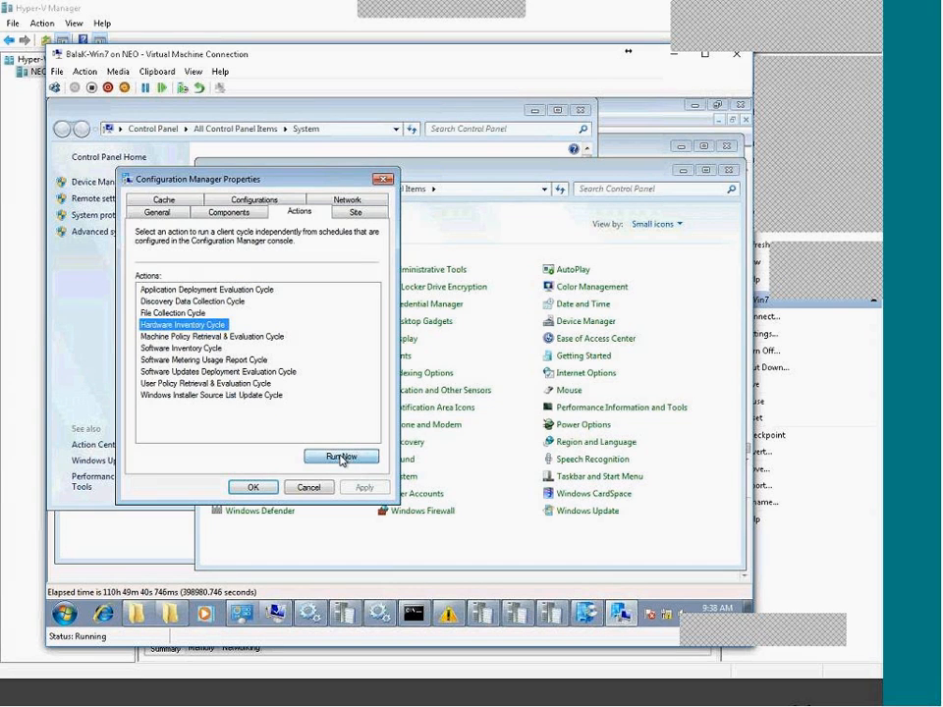
left_click(531, 405)
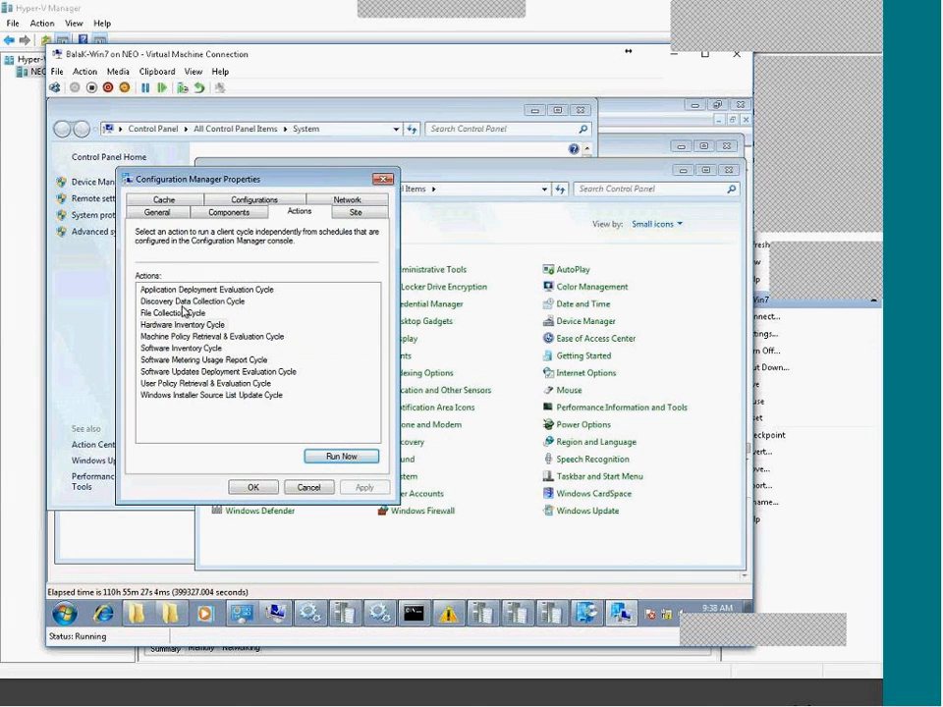
left_click(185, 351)
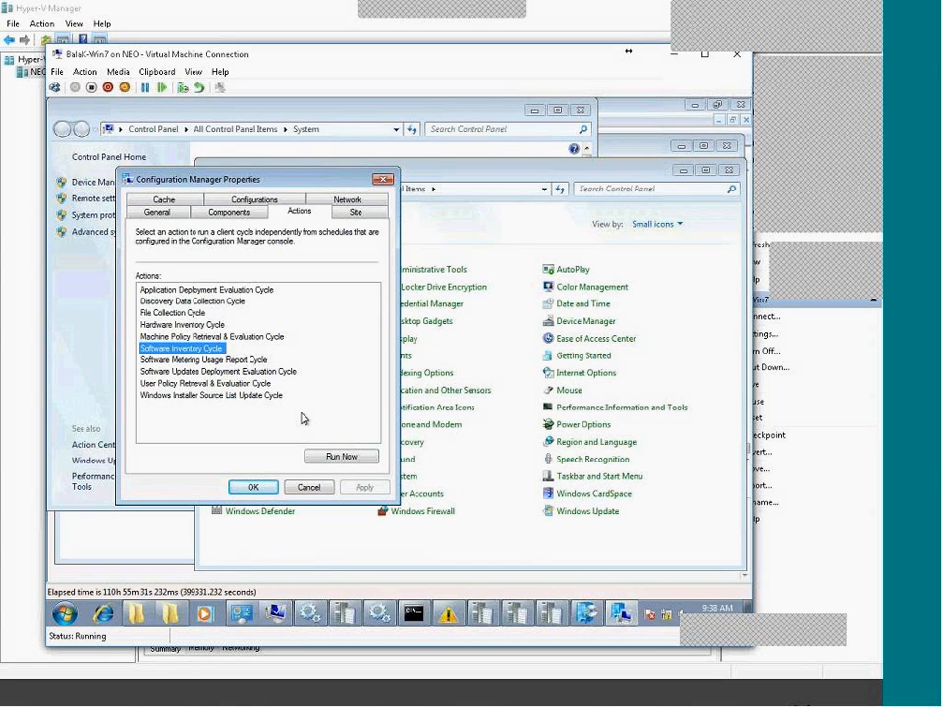
left_click(345, 455)
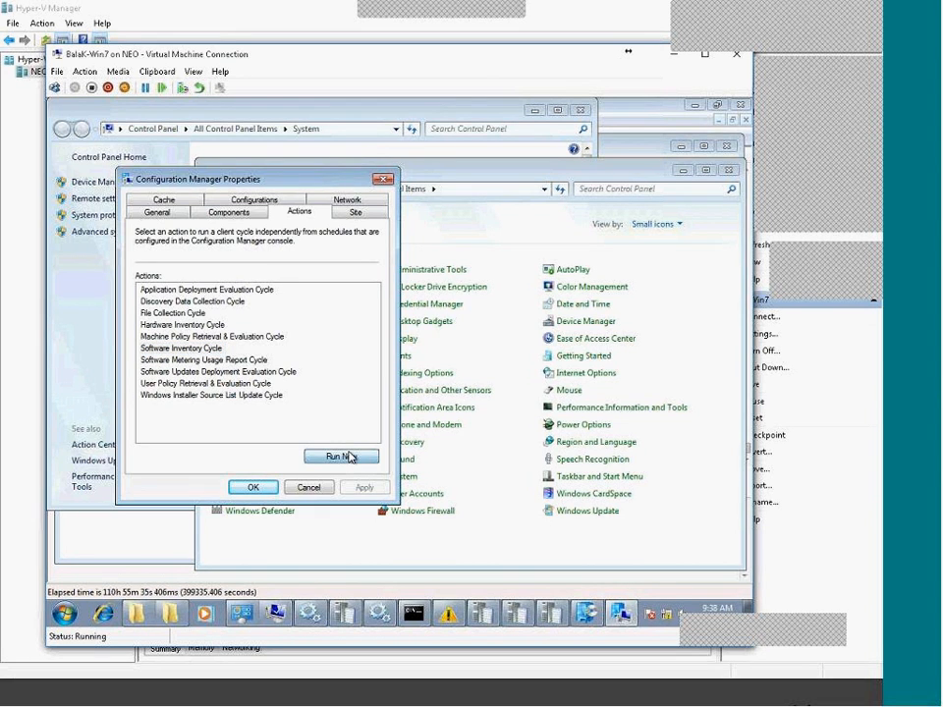
left_click(533, 407)
left_click(252, 487)
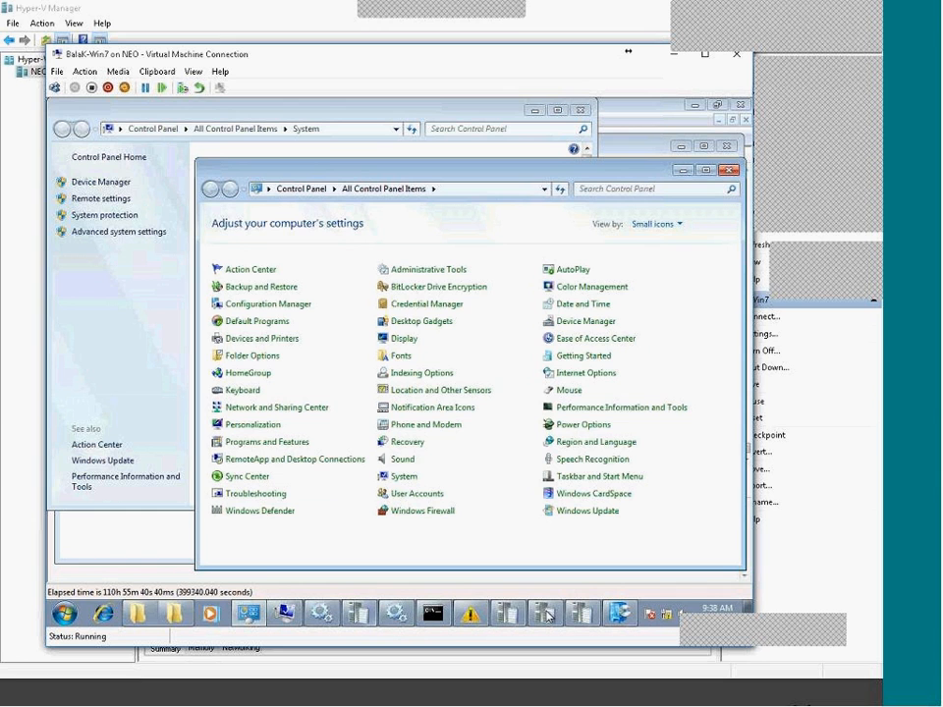
Step: Switch to the InventoryProvider.log trace and examine its most recent entries, including the last error line
left_click(616, 619)
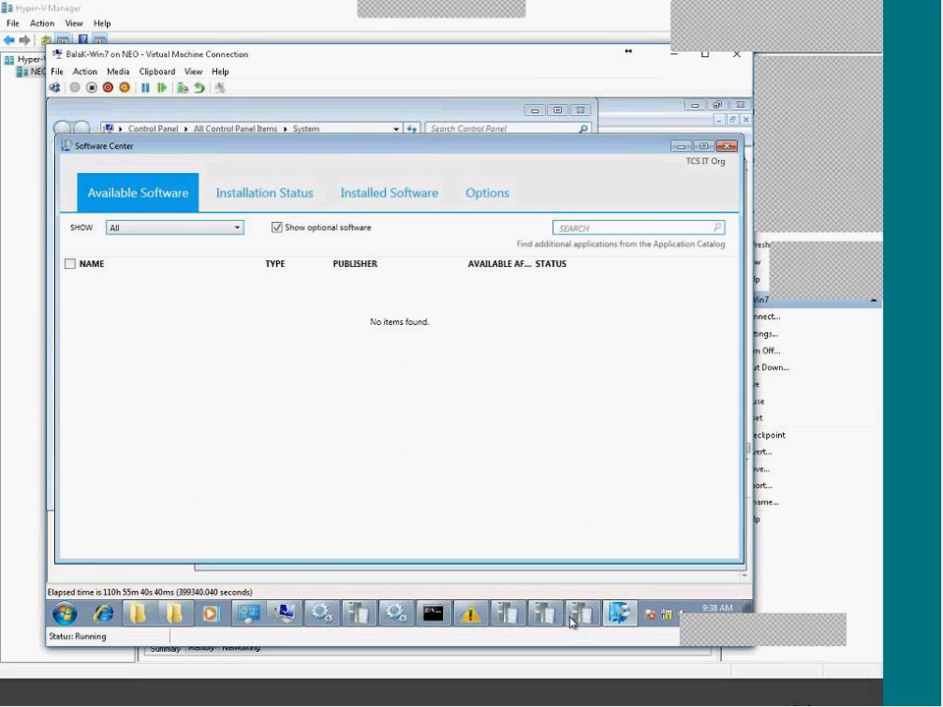
left_click(586, 617)
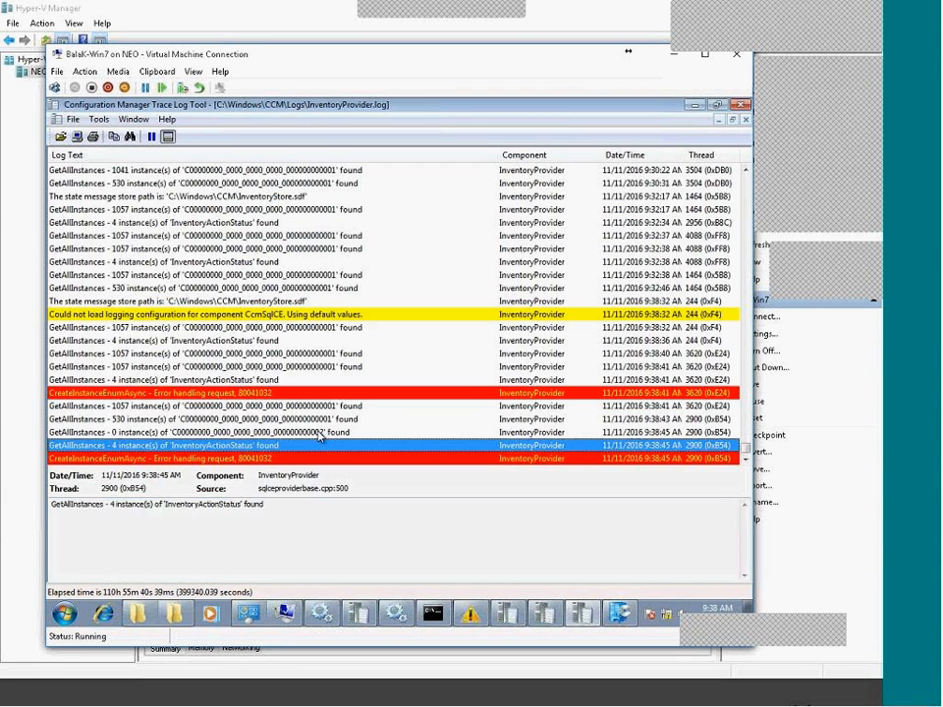
left_click(374, 431)
left_click(269, 462)
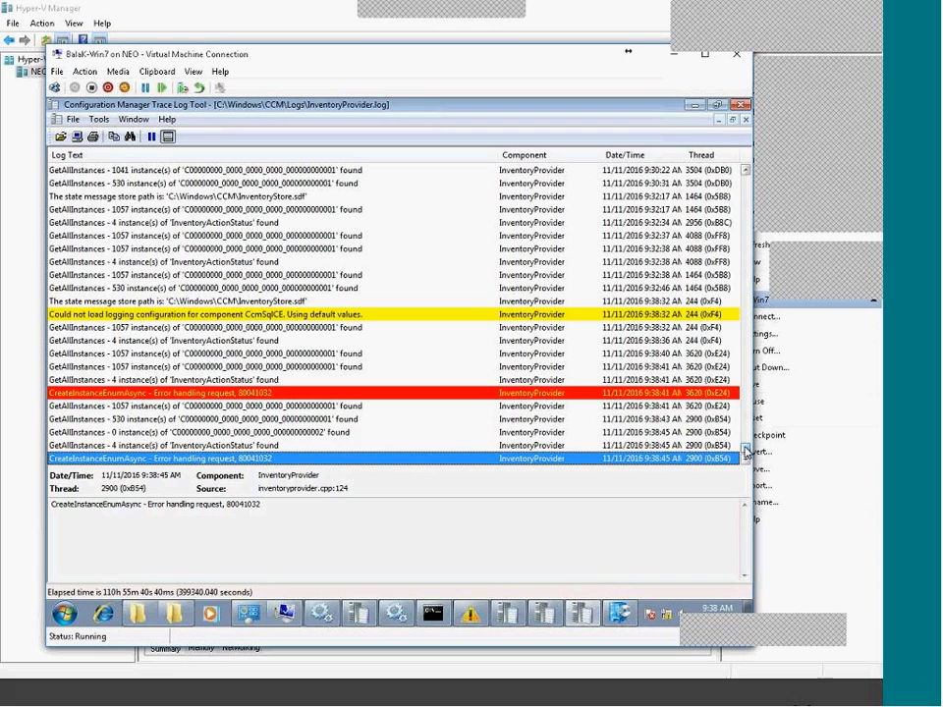
scroll(745, 452, "up", 7)
Step: Open Computer Management on the client and display the properties of WMI Control
left_click(65, 614)
right_click(248, 440)
left_click(258, 457)
left_click(138, 257)
left_click(119, 280)
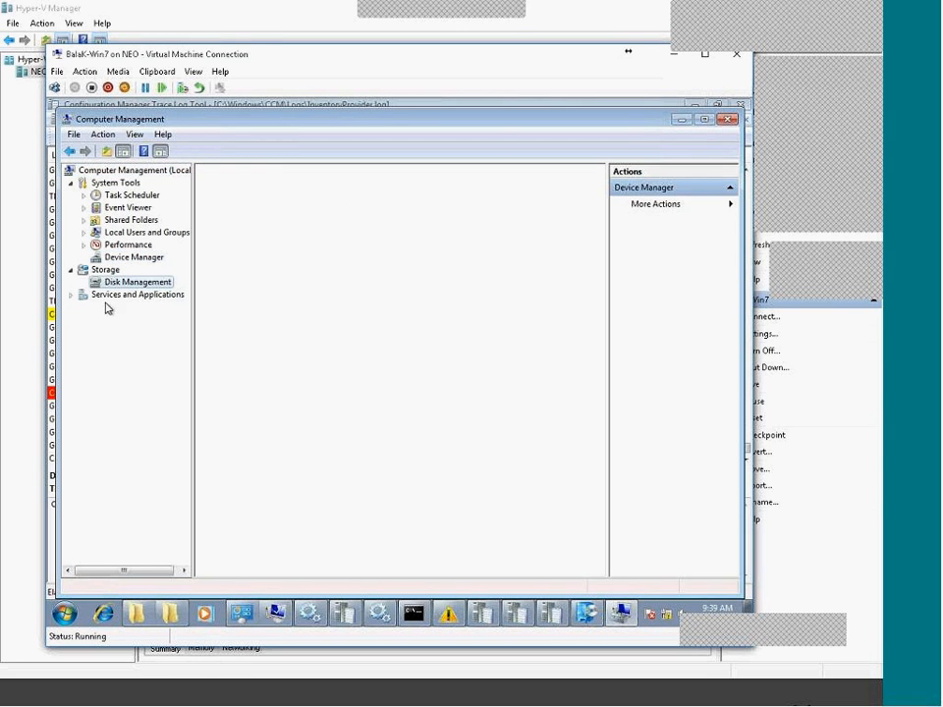
double_click(118, 295)
left_click(120, 307)
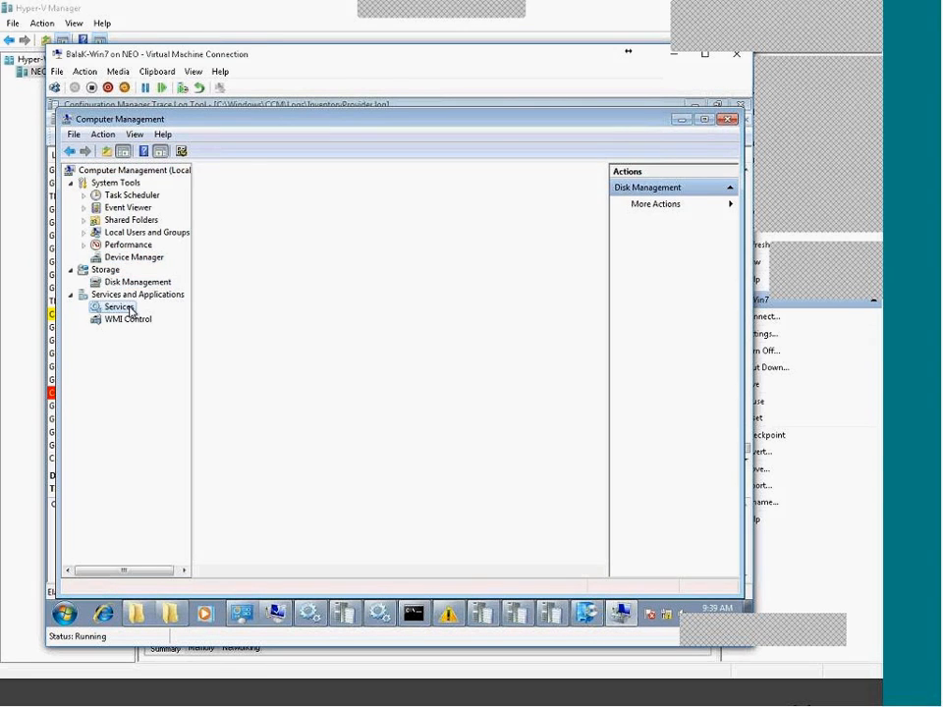
left_click(128, 320)
right_click(129, 320)
left_click(177, 352)
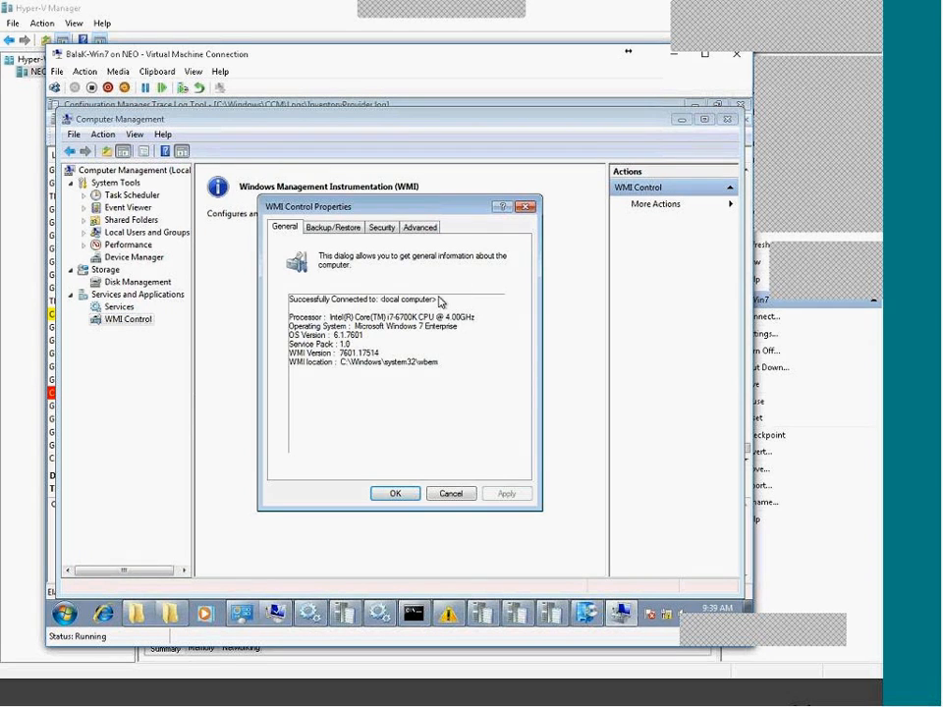
Step: Review the WMI backup, security and advanced options, expand the Root namespace, and cancel out of the WMI Control properties
left_click(334, 227)
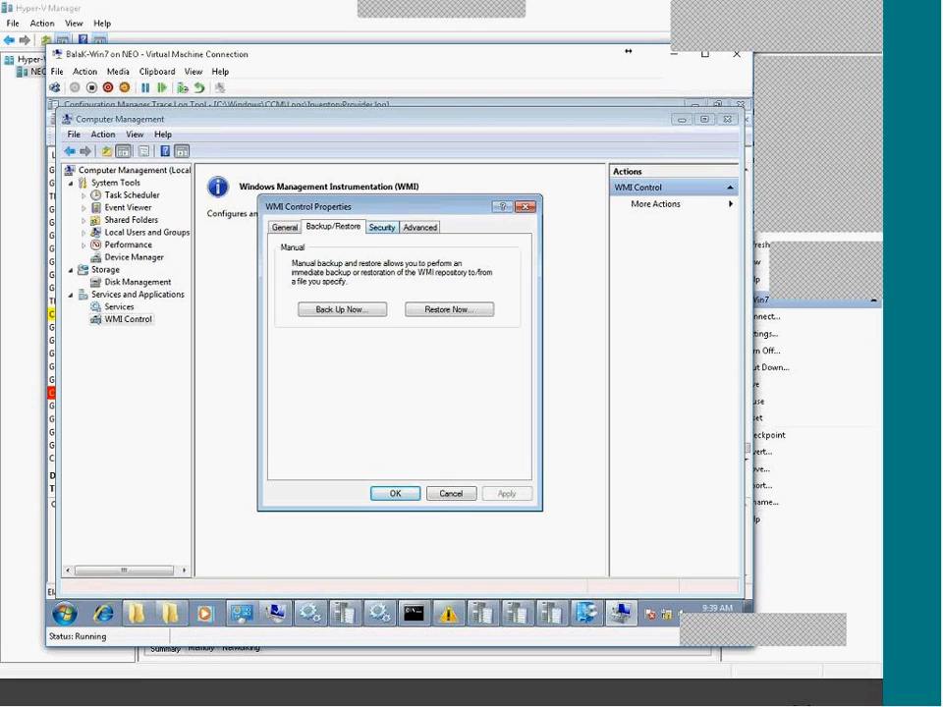
left_click(381, 227)
left_click(420, 227)
left_click(374, 227)
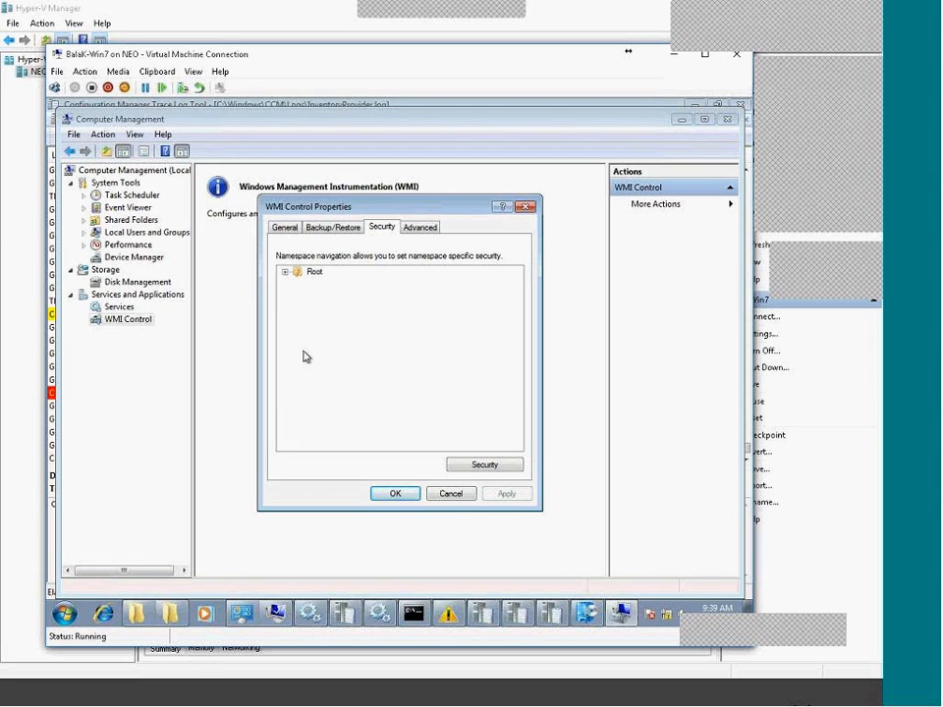
left_click(283, 271)
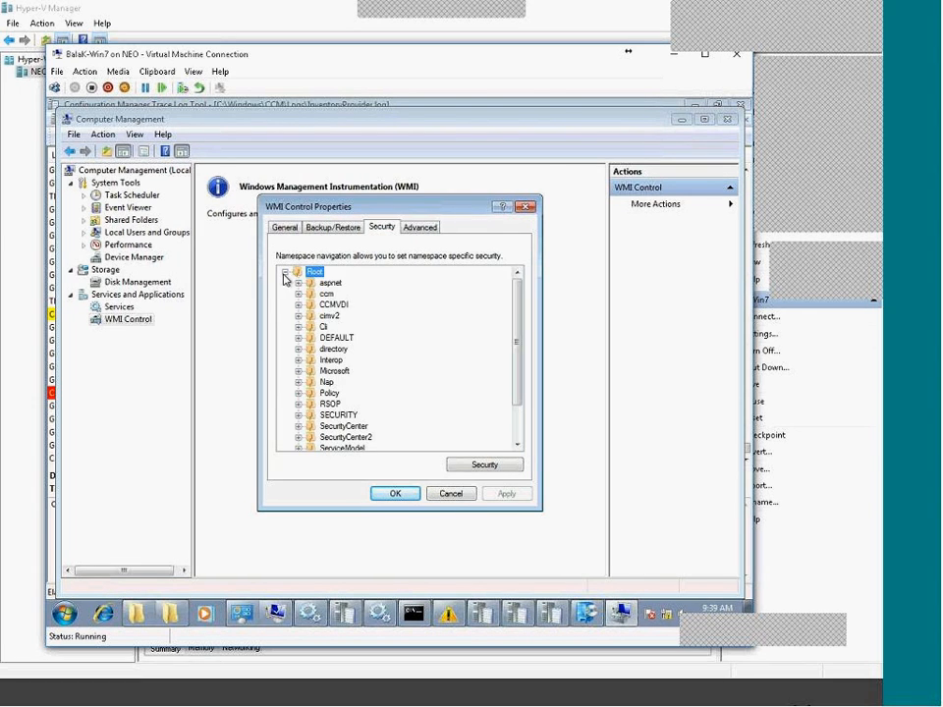
left_click(447, 494)
key("alt+Tab")
left_click(177, 458)
left_click(241, 613)
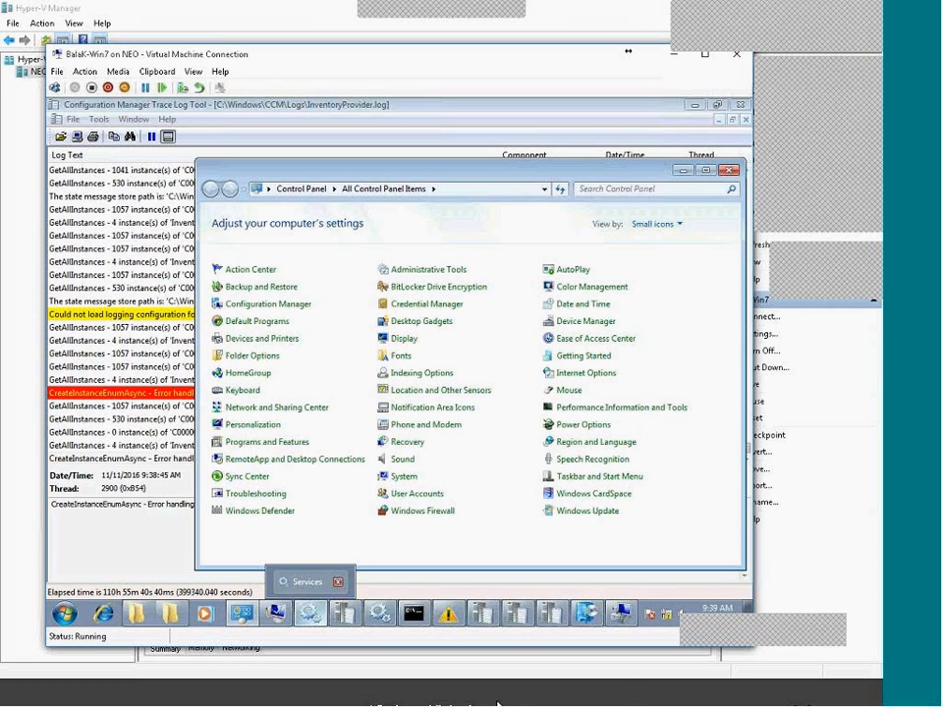
Step: Switch back to the SCCM server console and open Resource Explorer for the ADMIN-PC device
left_click(648, 703)
left_click(99, 456)
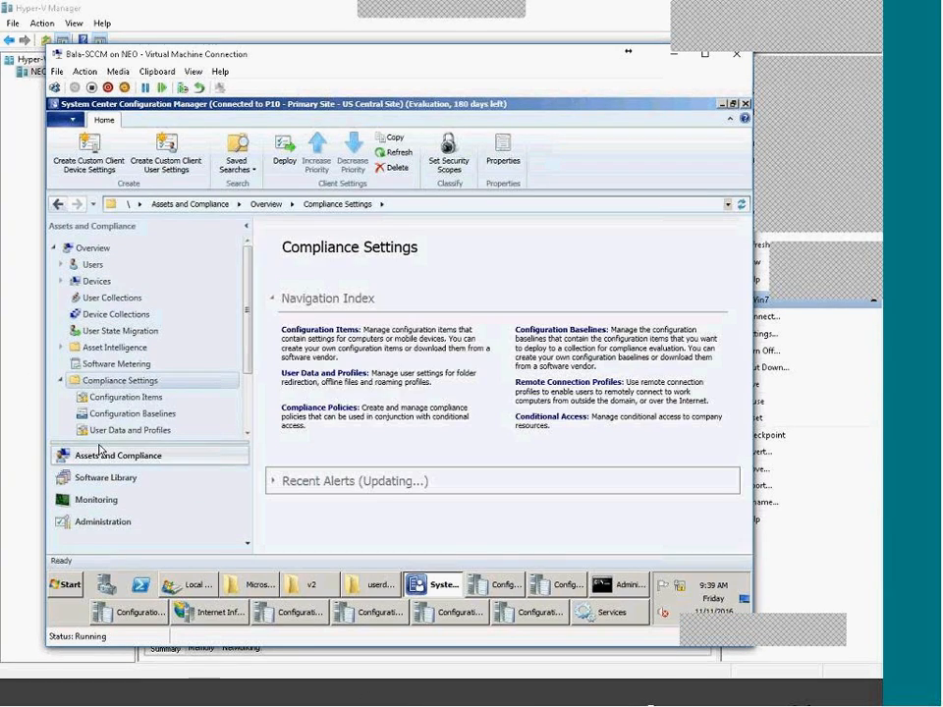
left_click(103, 315)
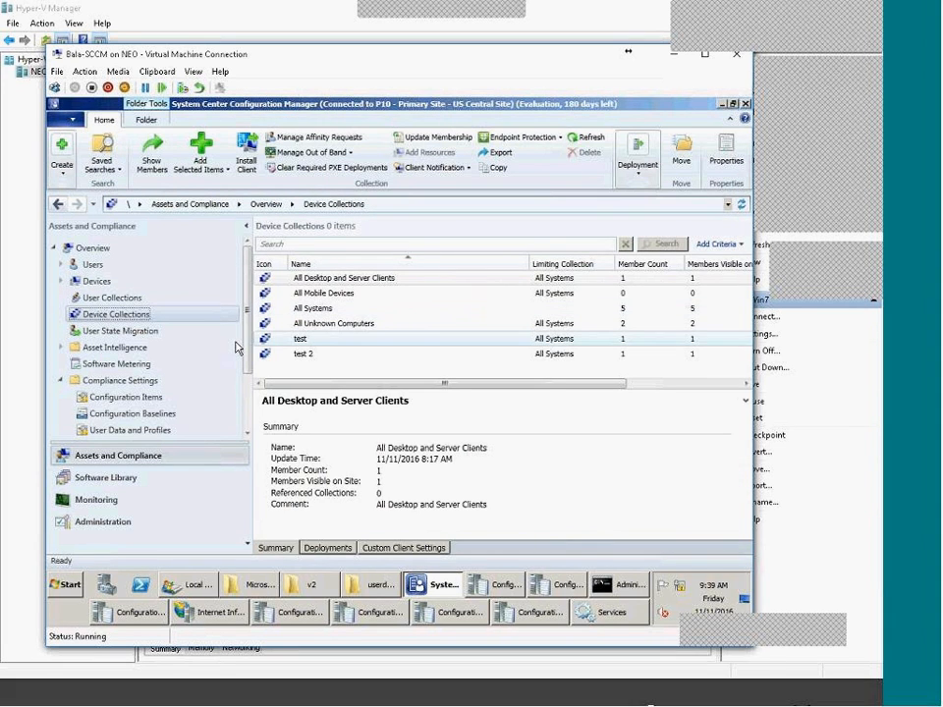
left_click(96, 283)
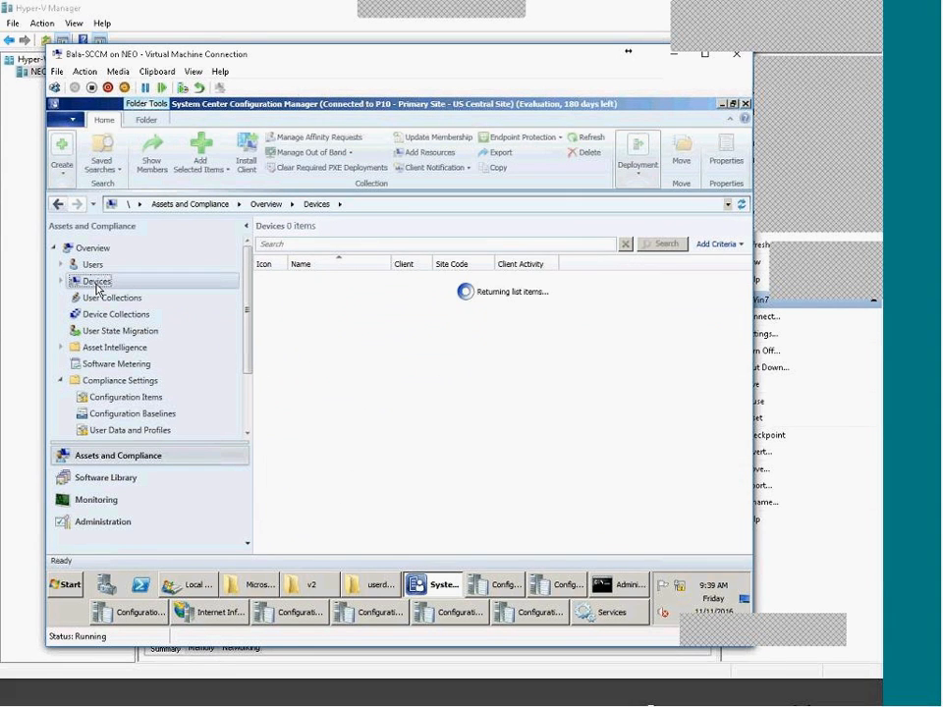
right_click(314, 278)
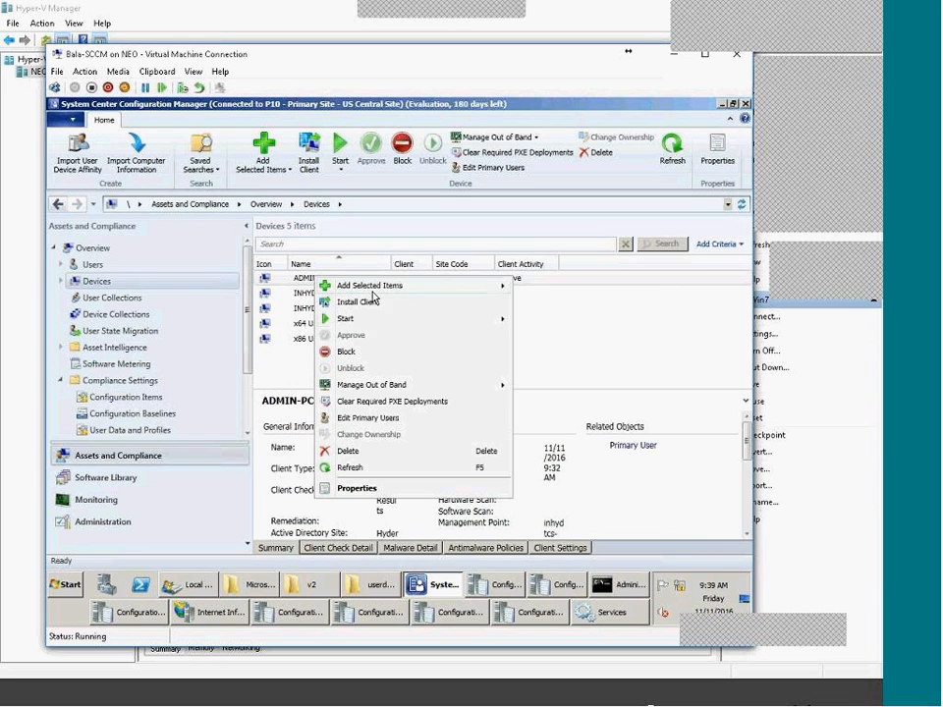
mouse_move(411, 320)
left_click(568, 322)
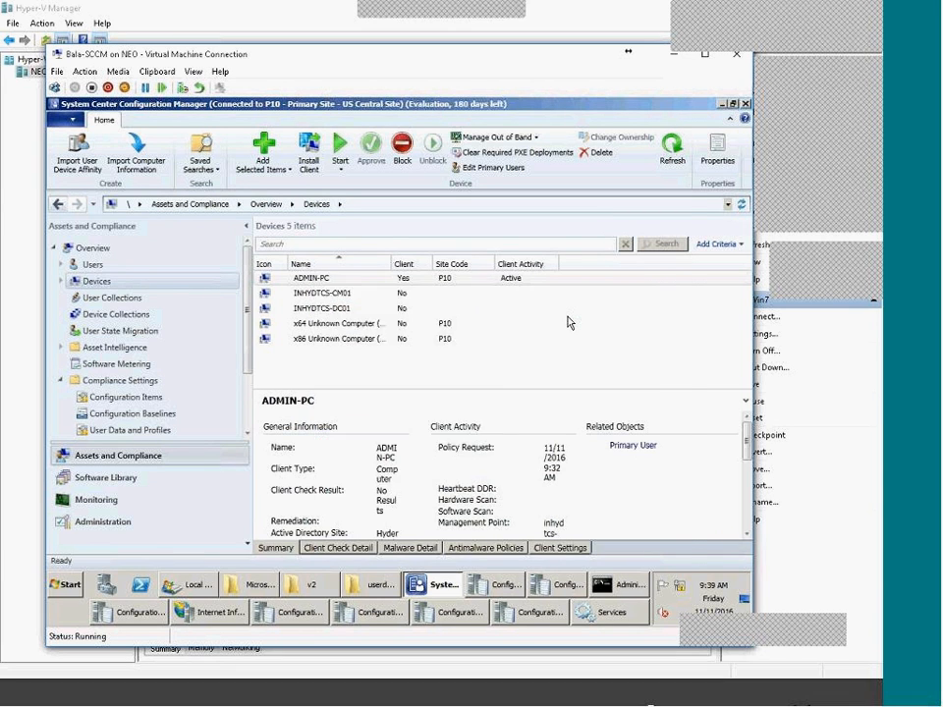
Step: Check the Hardware node and the Software node's Collected Files and File Details for ADMIN-PC in Resource Explorer
left_click(167, 147)
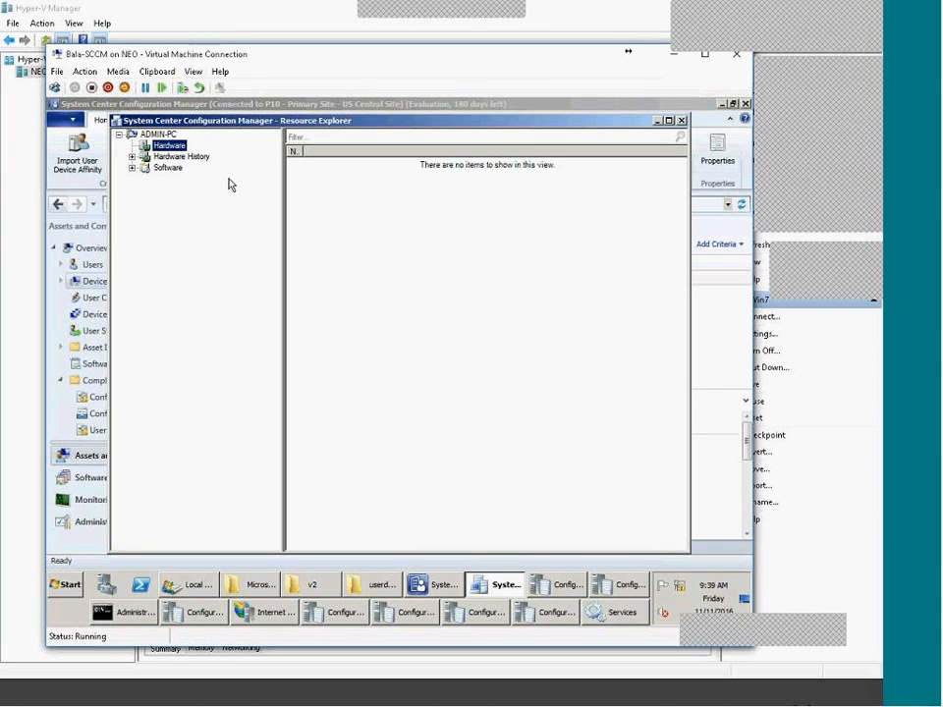
left_click(168, 169)
double_click(168, 169)
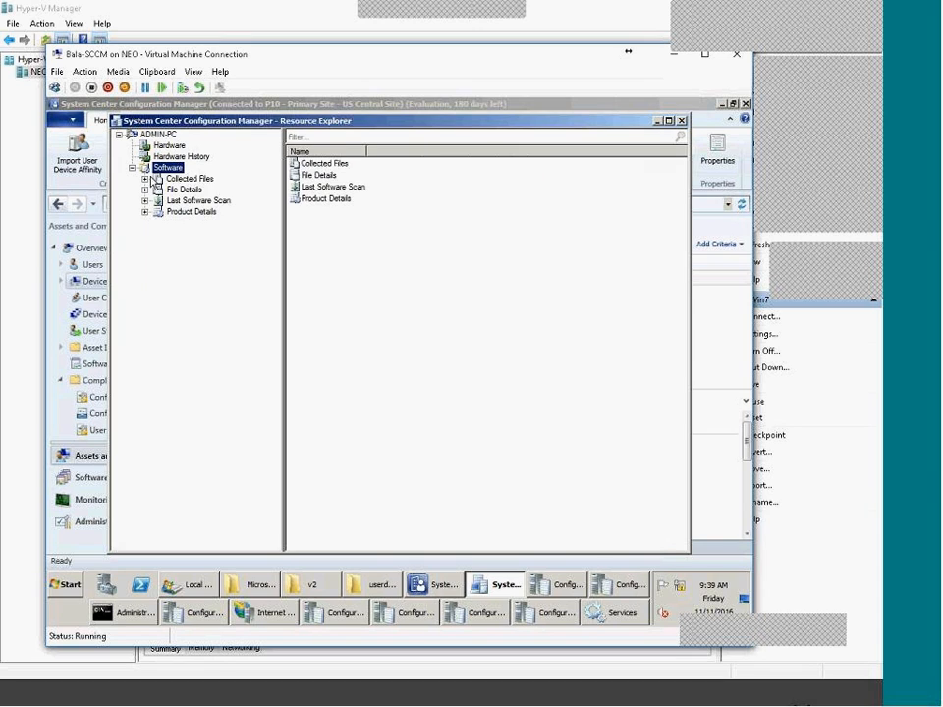
left_click(188, 178)
left_click(184, 190)
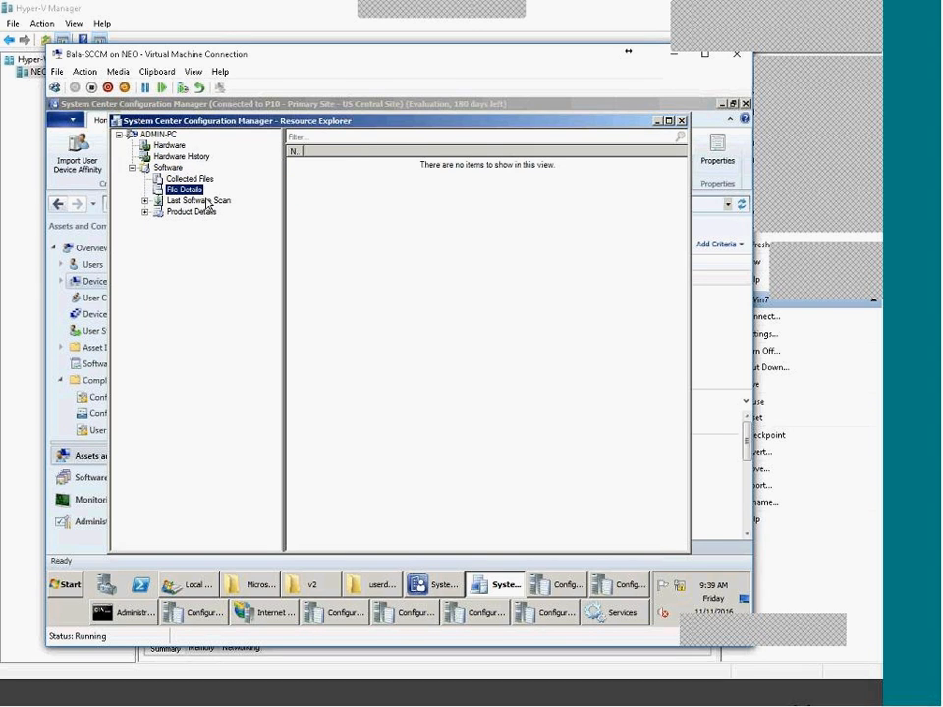
Step: Check Last Software Scan, Product Details and File Details for ADMIN-PC, and close Resource Explorer
left_click(194, 201)
left_click(190, 213)
left_click(186, 191)
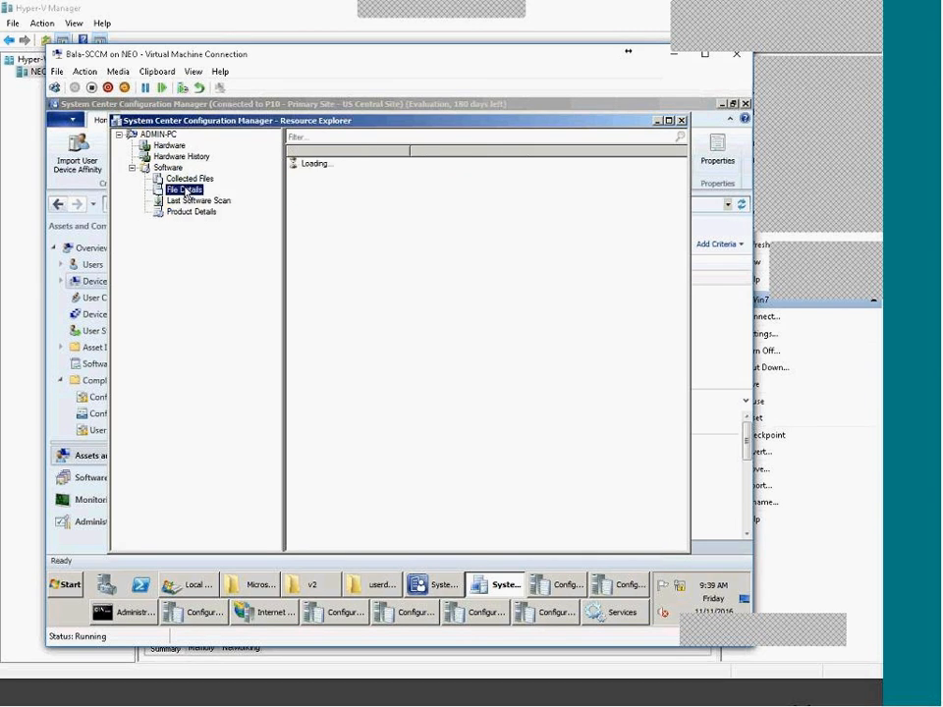
left_click(682, 121)
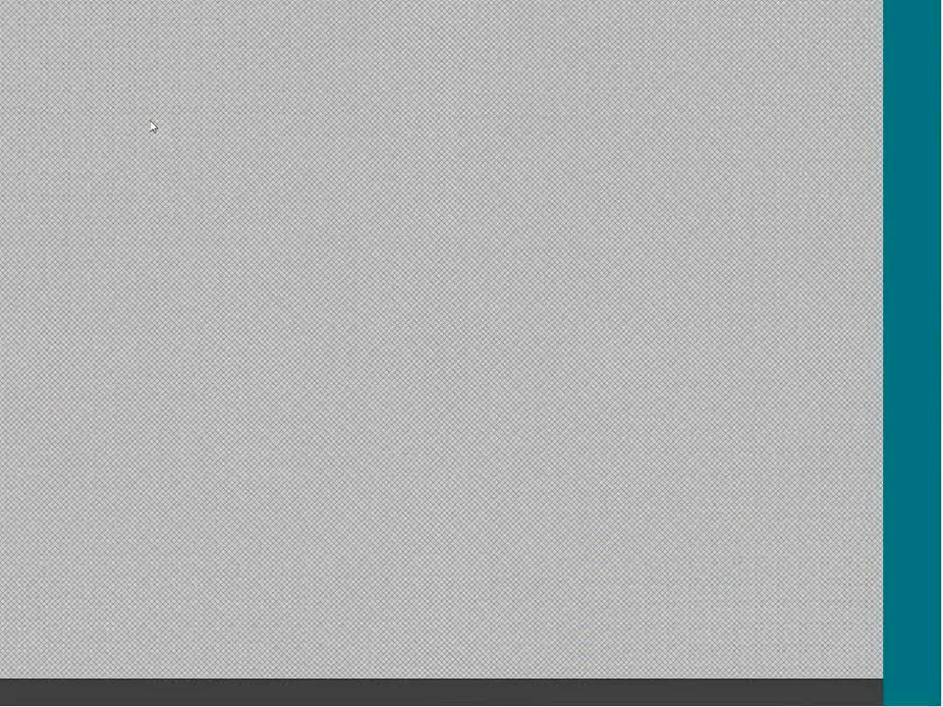
Step: Switch to the Windows 7 client virtual machine, widen its window and open a new command prompt there
key("super+Right")
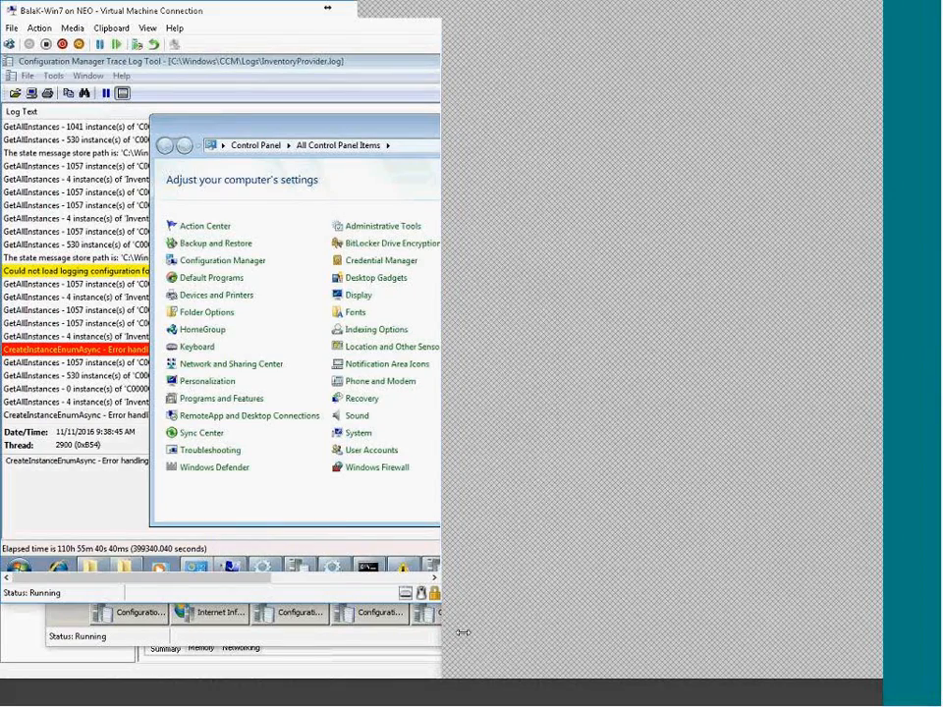
left_click_drag(463, 633, 562, 632)
left_click_drag(447, 595, 579, 596)
left_click(19, 567)
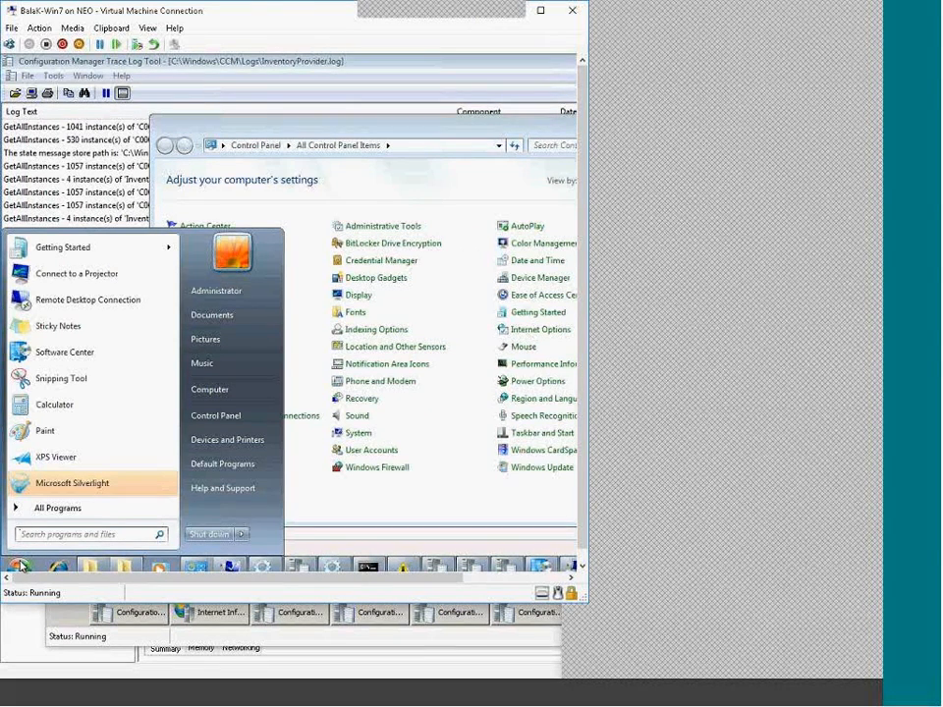
key("super+r")
type("cmd")
key("Return")
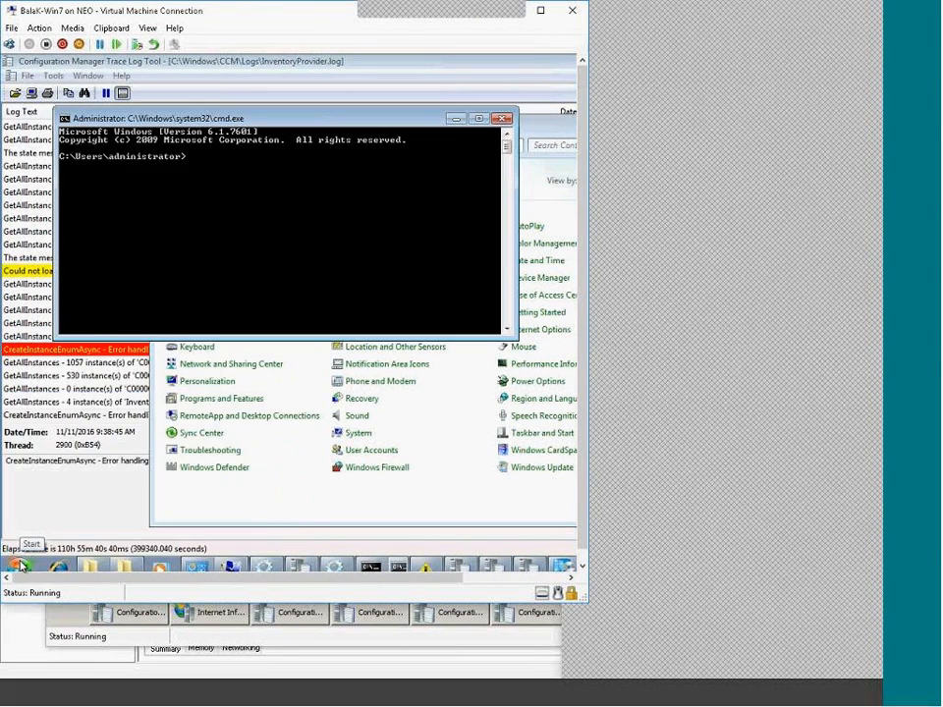
left_click(455, 118)
left_click(415, 566)
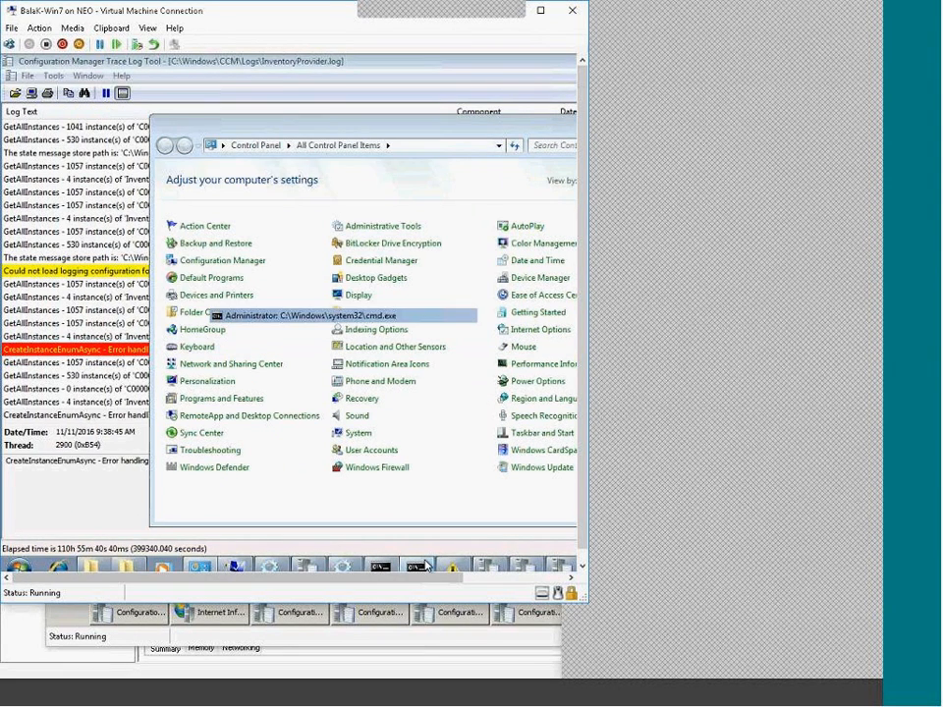
Step: Change the command prompt's directory to C:\Windows\ccmsetup
type("cd\\")
key("Return")
type("cd win")
key("Tab")
key("Return")
type("cd ccm")
key("Tab")
key("Tab")
key("Return")
type("cd..")
key("Return")
type("cd ccmsetup")
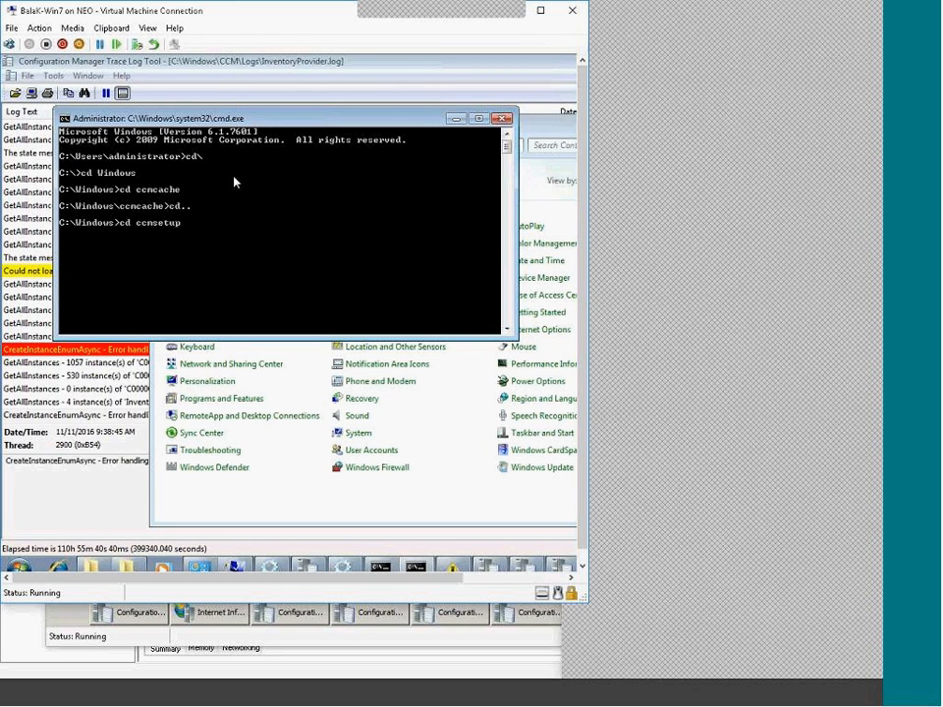
key("Return")
Step: Uninstall the Configuration Manager client by running ccmsetup.exe /uninstall
type("cc")
key("Tab")
key("Tab")
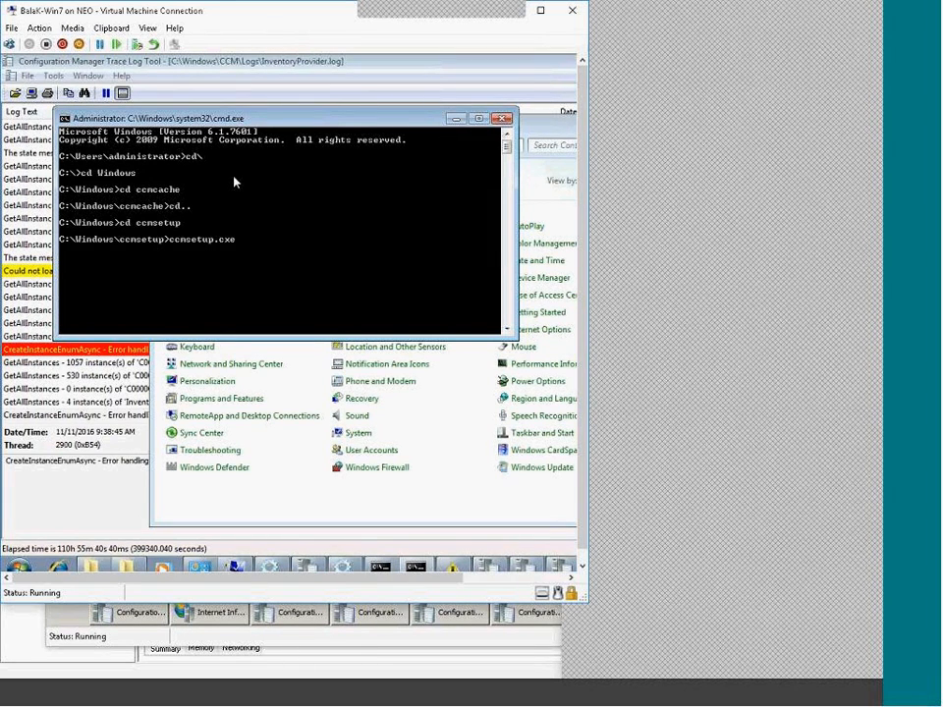
type("/uninstall")
key("Return")
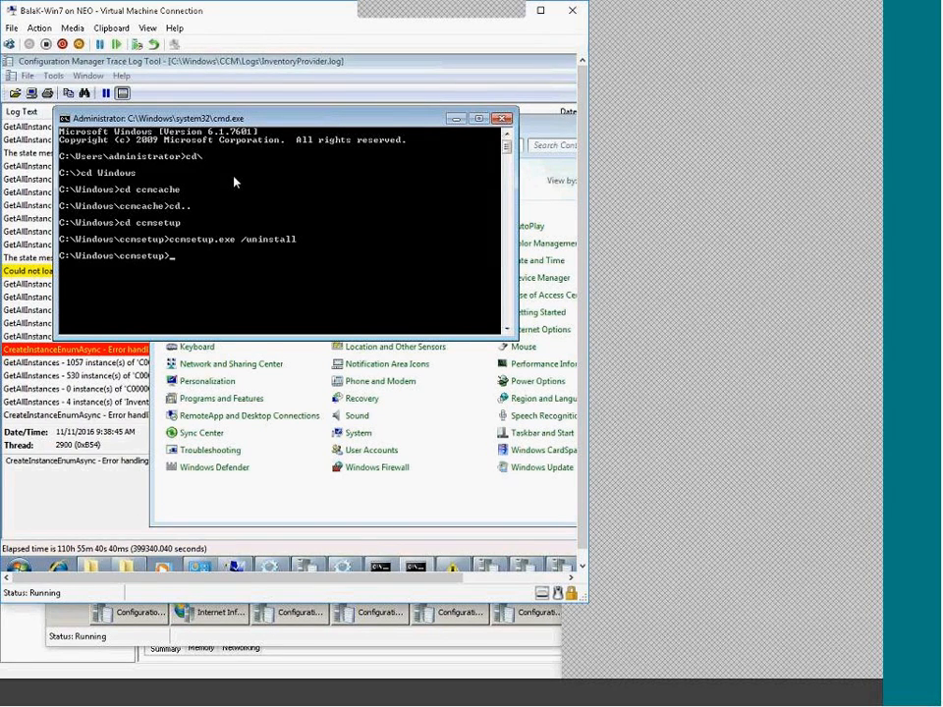
Step: Open ccmsetup.log in the Configuration Manager Trace Log Tool and inspect the DeleteServices entry
left_click(46, 364)
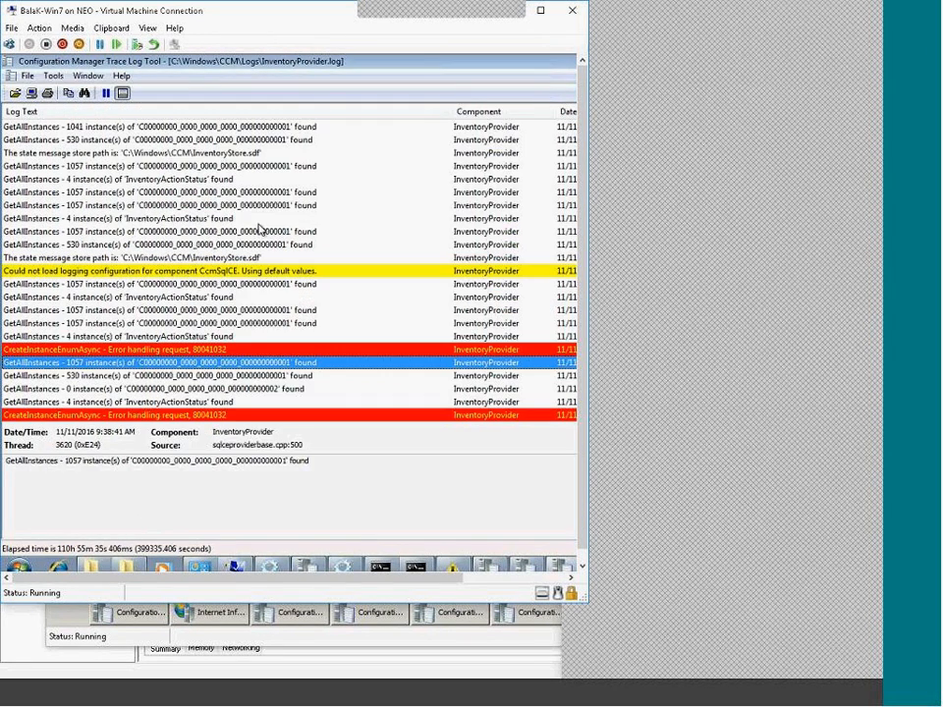
left_click(25, 77)
left_click(120, 255)
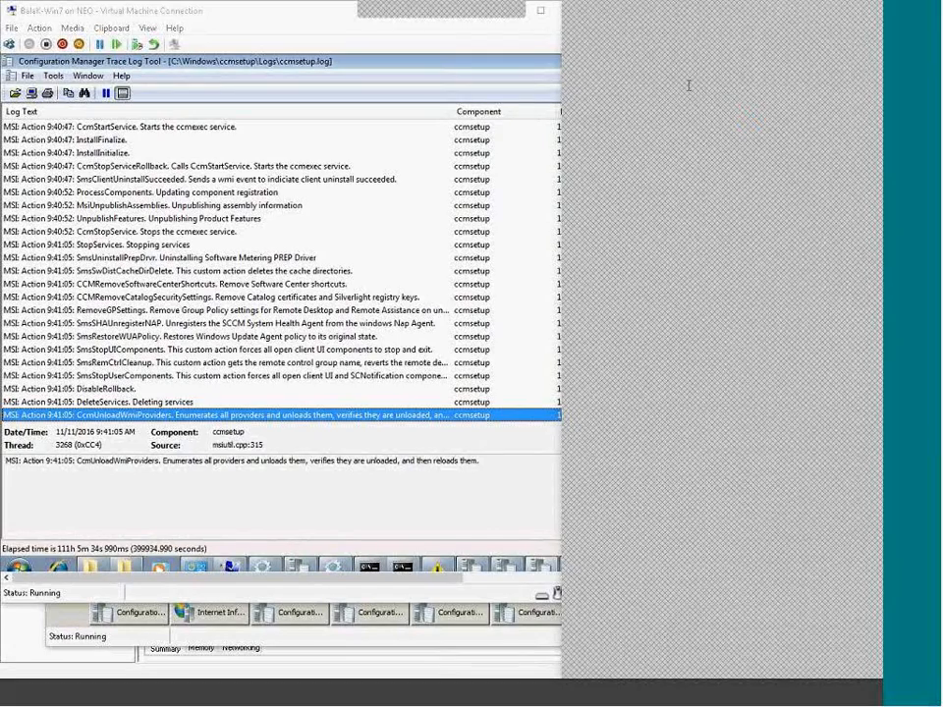
left_click(103, 403)
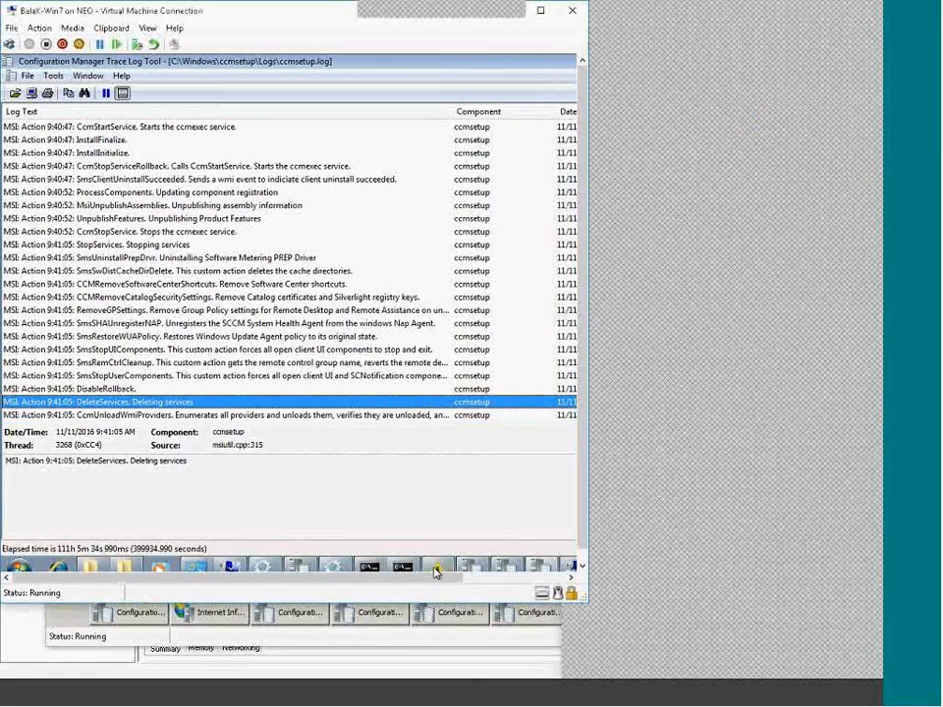
Step: Check the Windows Management Instrumentation service in Services, and examine the CcmUnloadWmiProviders entry in ccmsetup.log
left_click(326, 571)
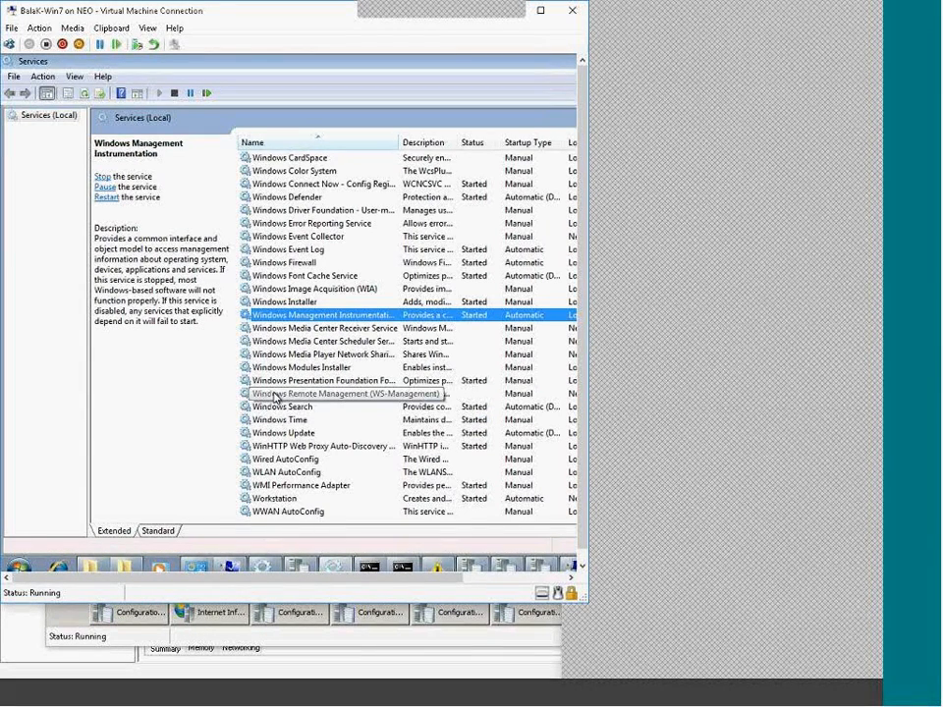
left_click(333, 570)
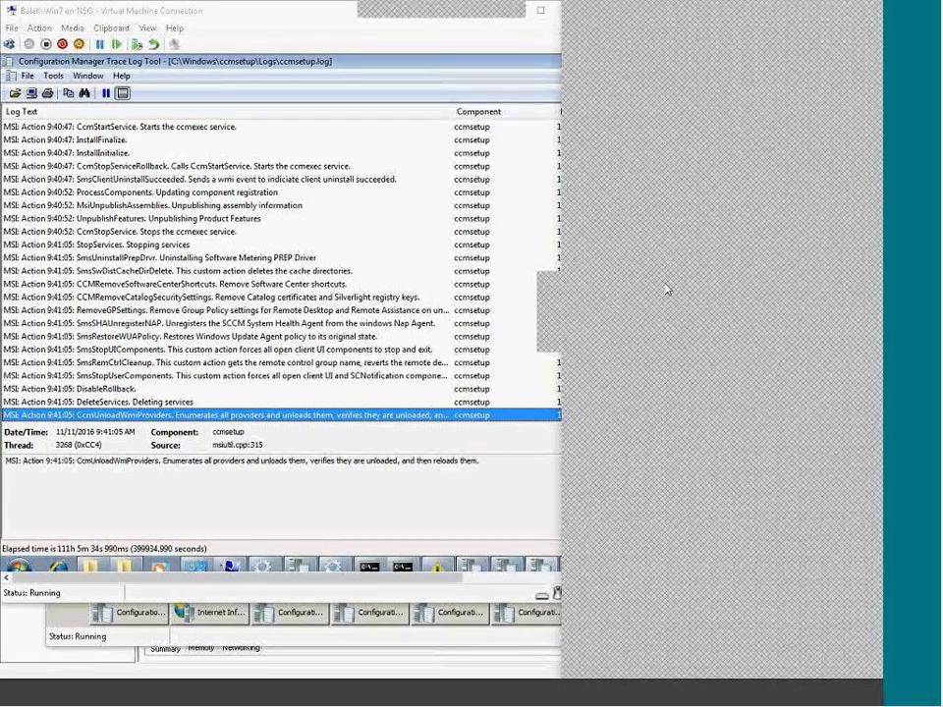
left_click(248, 466)
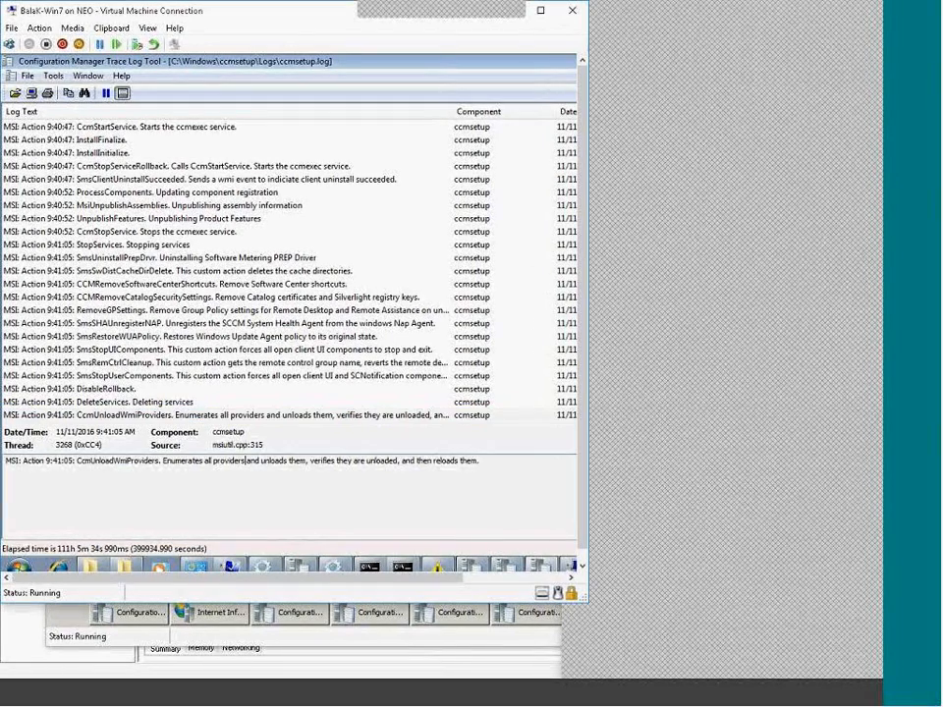
left_click(260, 417)
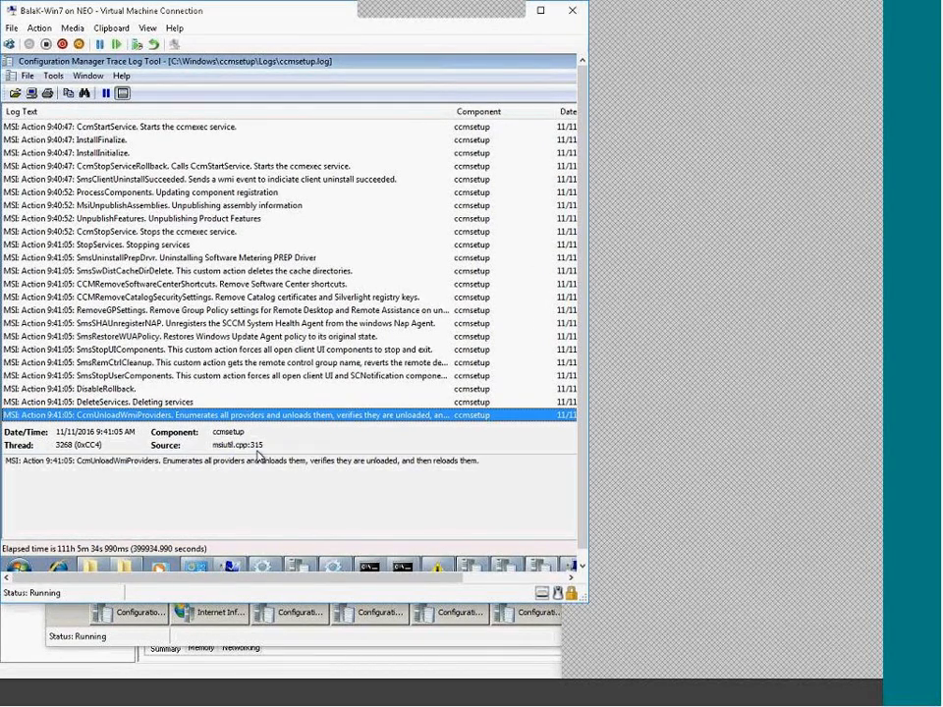
Step: Paste the copied winmgmt repository verify, salvage and rebuild instructions into a new Notepad document and minimize it
left_click(18, 567)
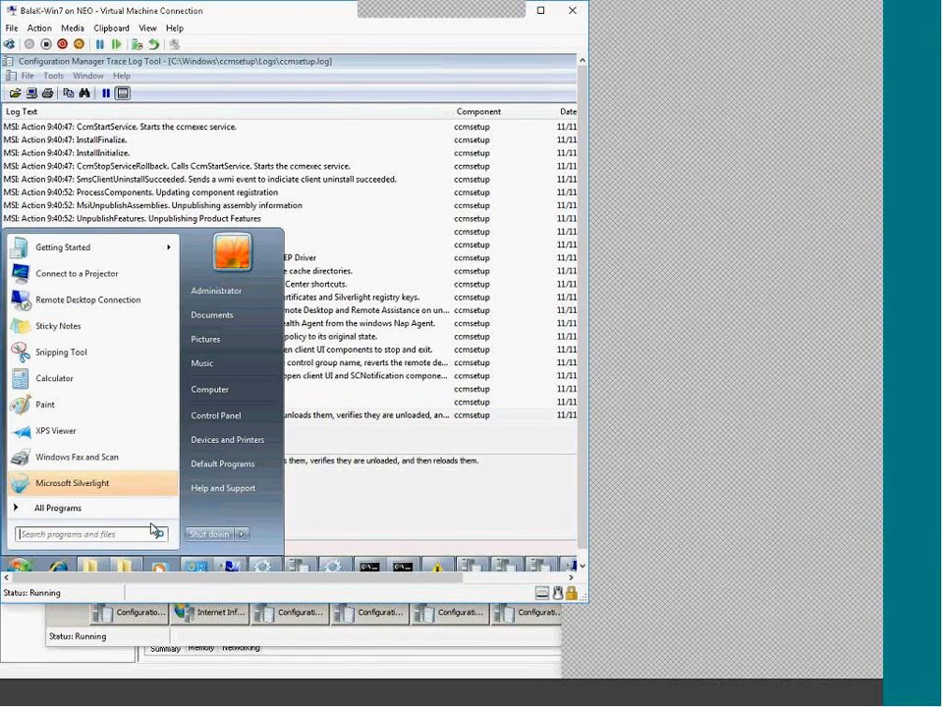
left_click(143, 533)
type("not")
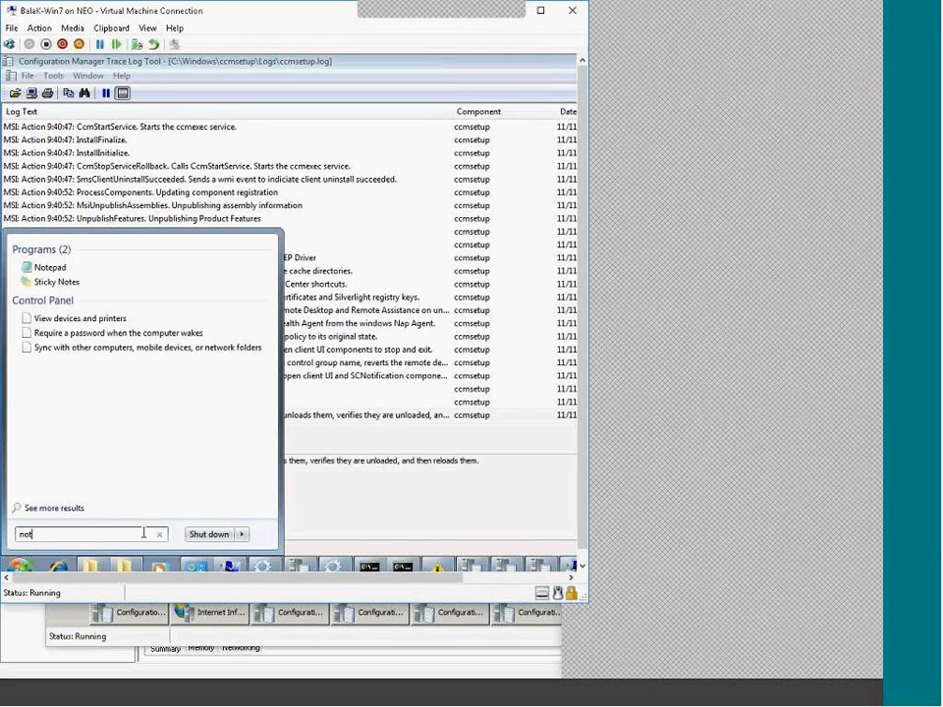
key("Return")
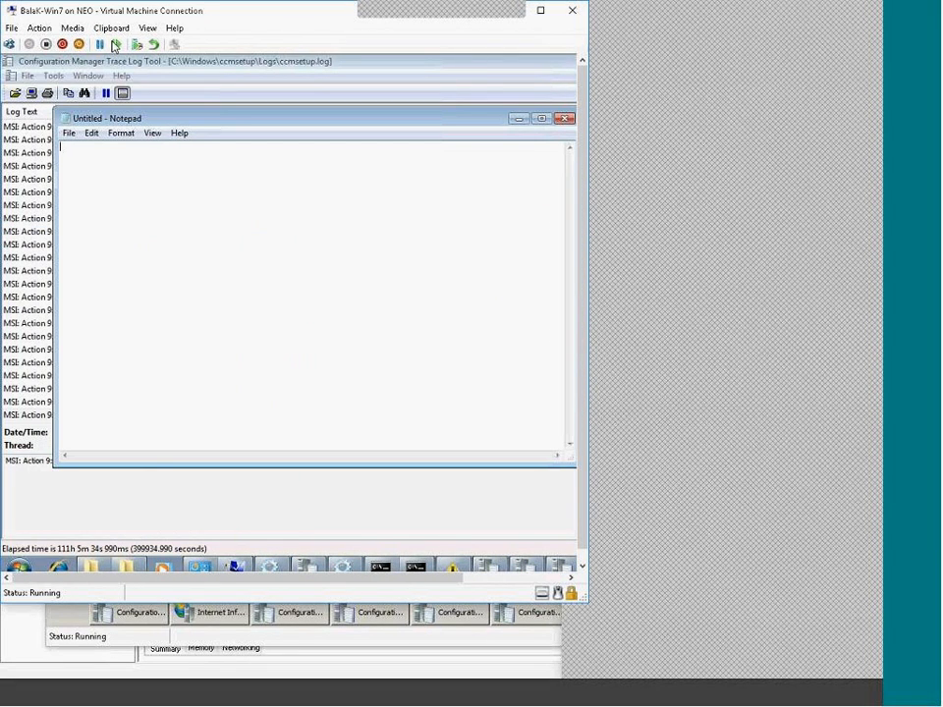
left_click(102, 32)
left_click(96, 46)
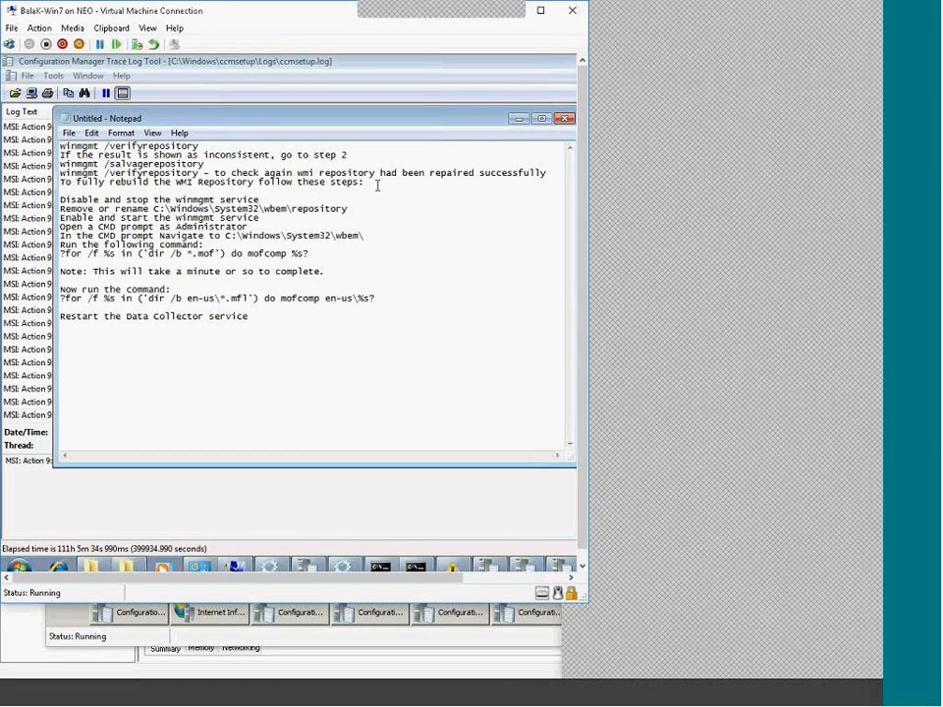
left_click(519, 117)
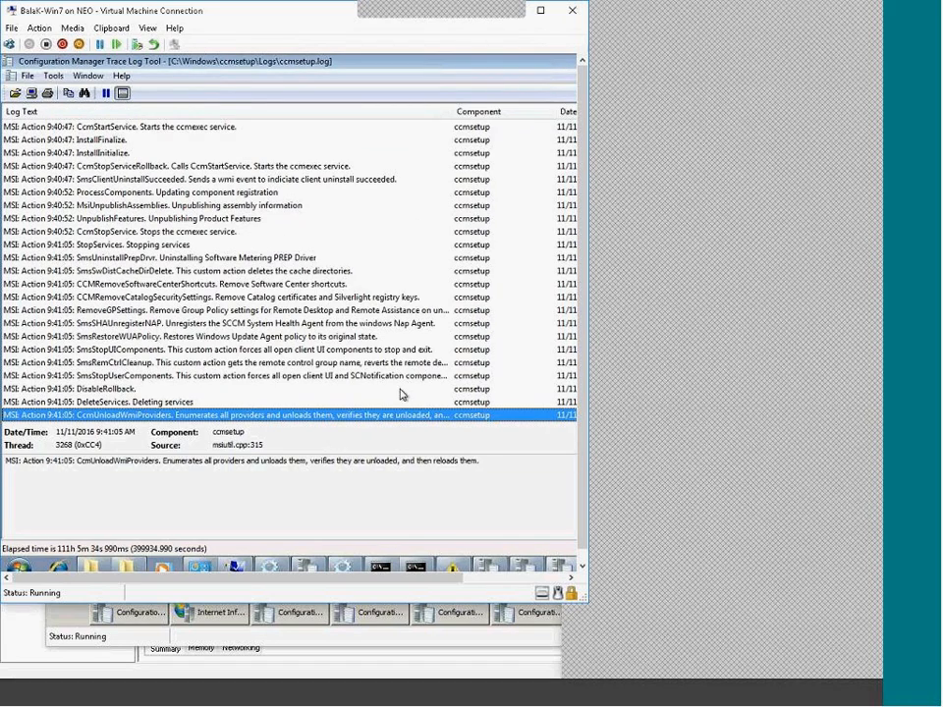
Step: Maximize the client's virtual machine window and recheck the DeleteServices and CcmUnloadWmiProviders entries in ccmsetup.log
left_click(542, 10)
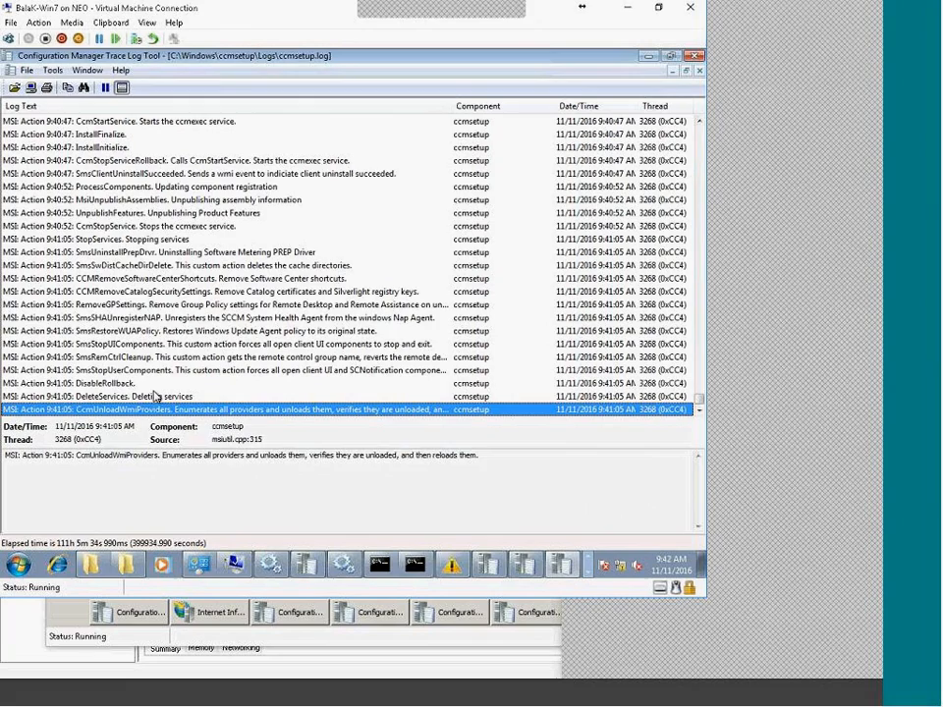
left_click(148, 399)
left_click(145, 411)
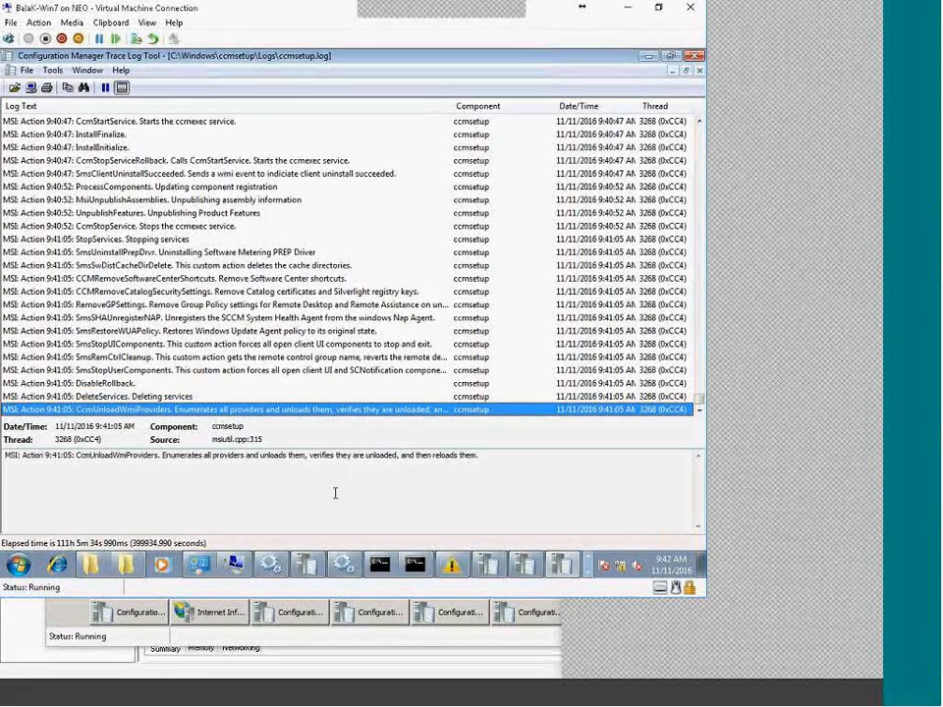
Step: Restart the Windows Management Instrumentation service together with Security Center and IP Helper, and dismiss the notification balloon
left_click(340, 566)
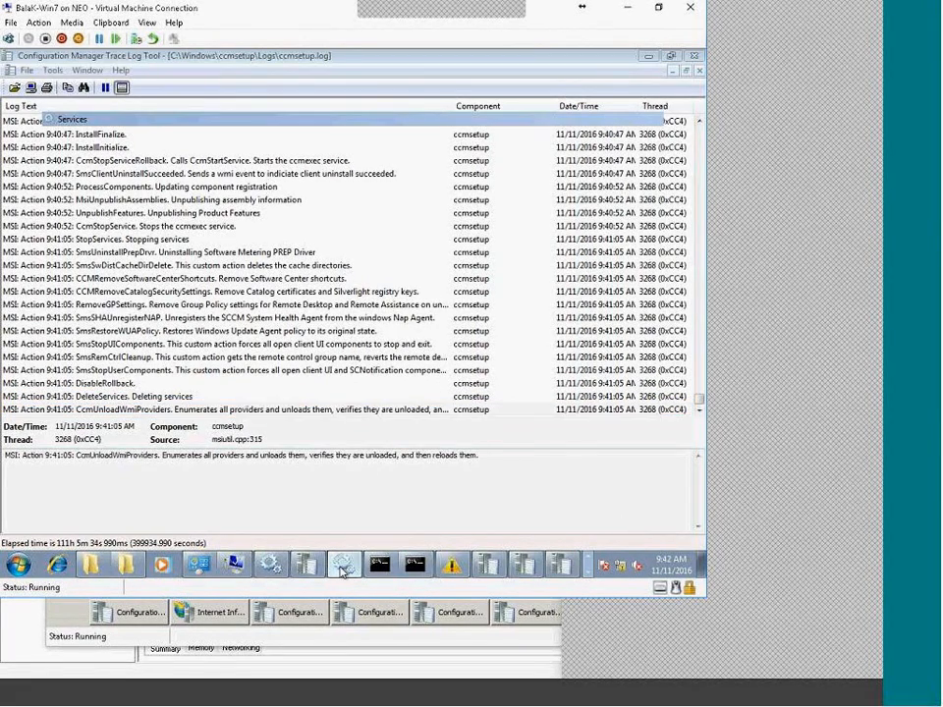
left_click(205, 86)
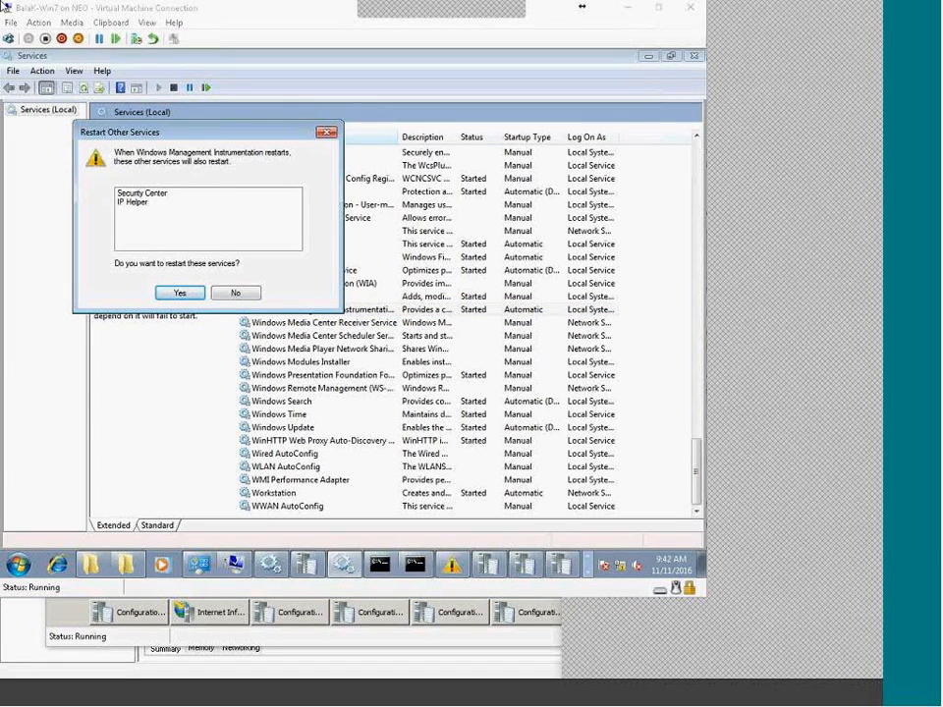
left_click(179, 295)
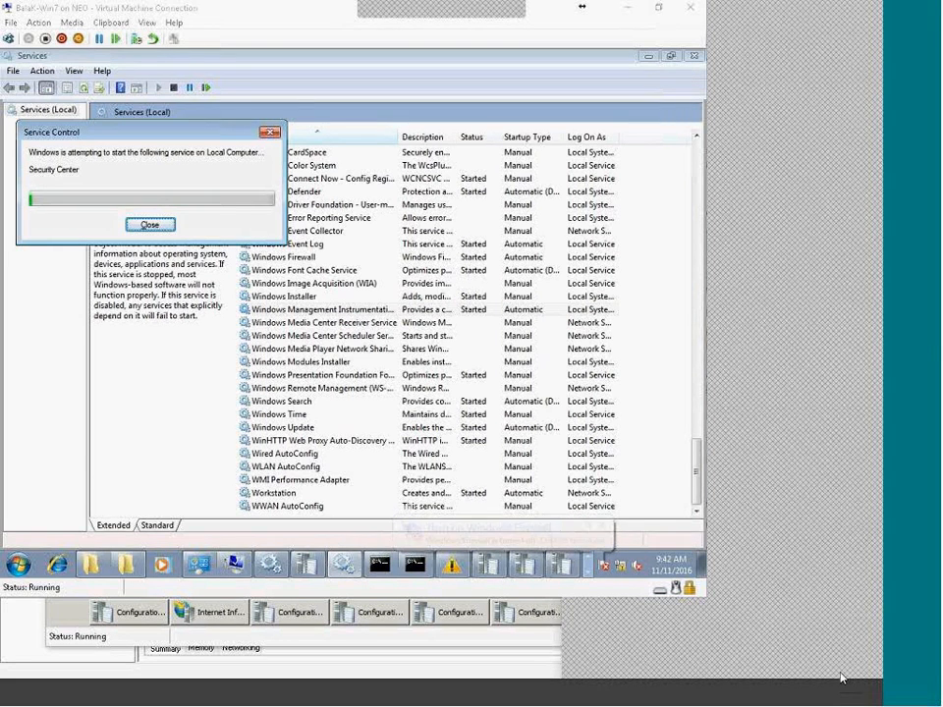
left_click(601, 528)
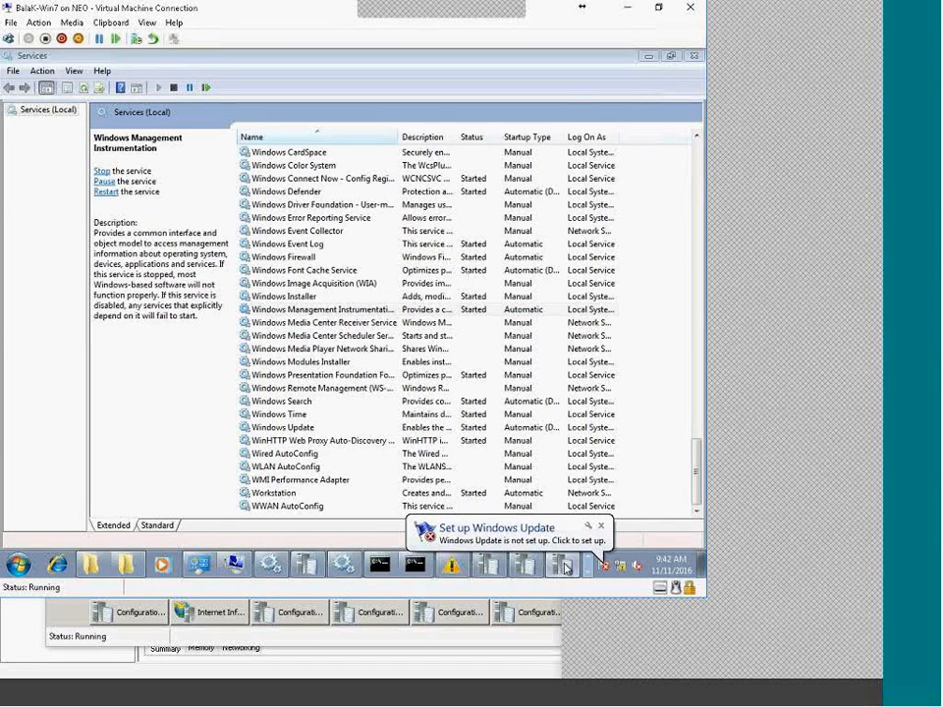
Step: Return to ccmsetup.log to follow the uninstall progress, and dismiss the antivirus and other notification balloons
left_click(563, 567)
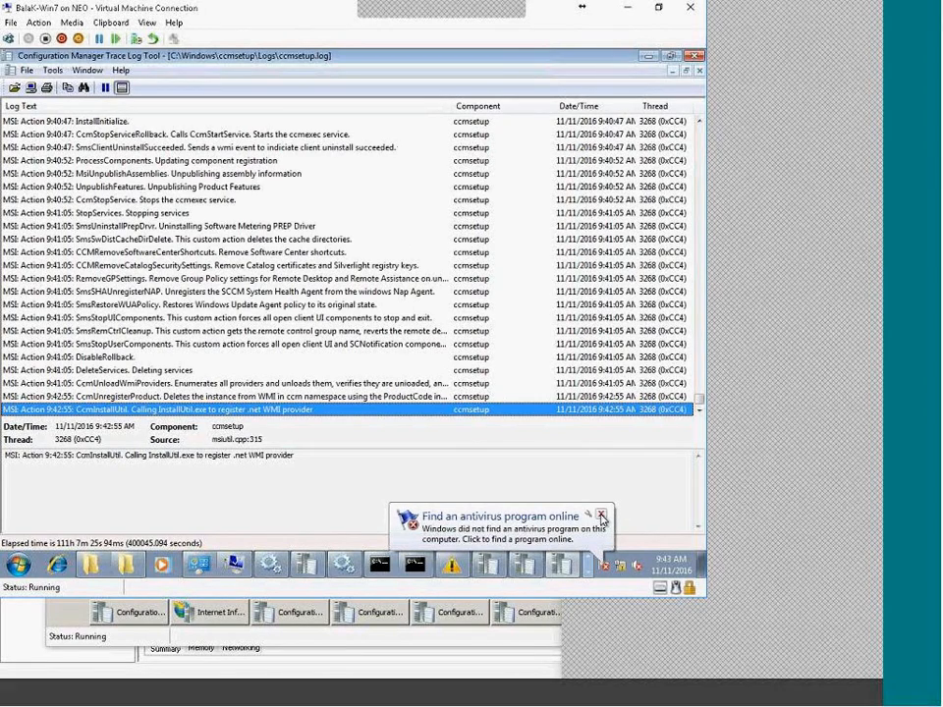
left_click(600, 513)
left_click(602, 527)
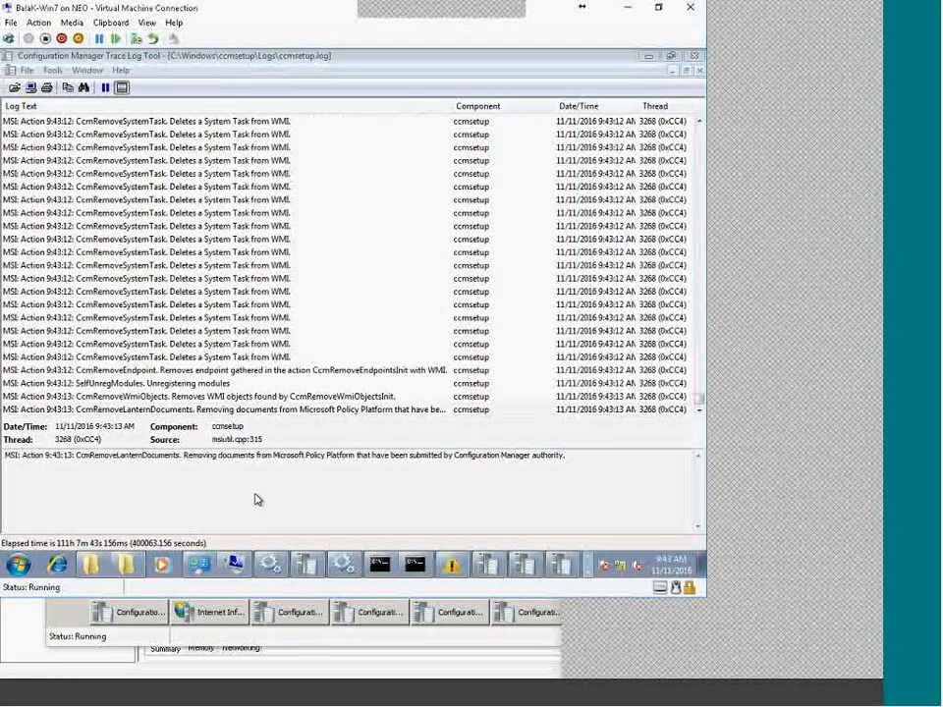
Step: Unlock the client's taskbar and enlarge it to two rows
right_click(656, 560)
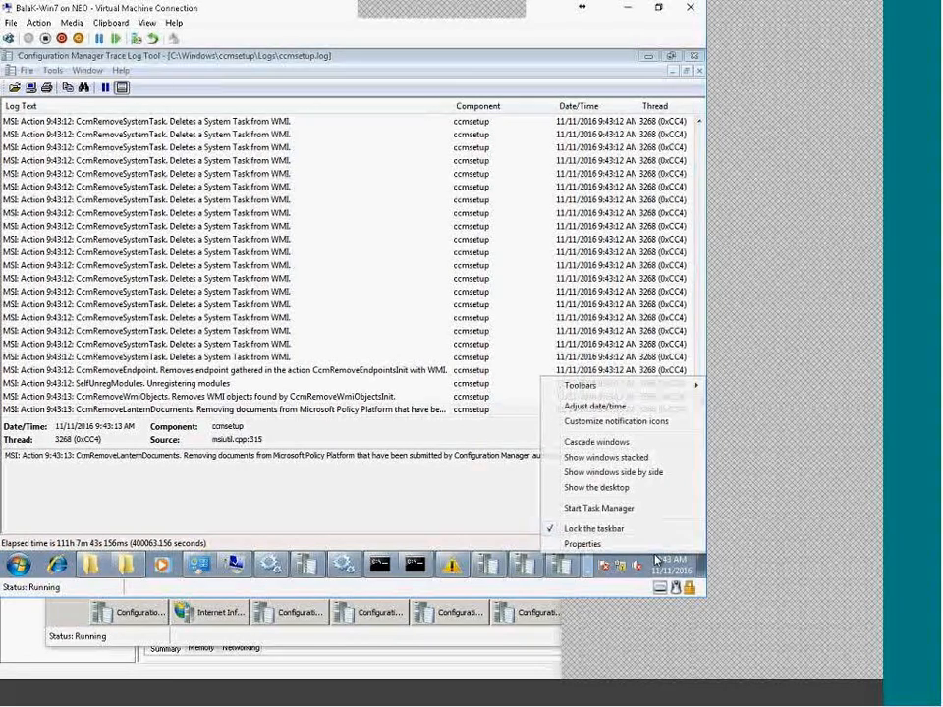
left_click(596, 545)
left_click_drag(598, 548, 571, 510)
Step: Examine the final ccmsetup.log entries, including the ccmsetup cleanup error, the upgrade task entry and the exit code
left_click(201, 426)
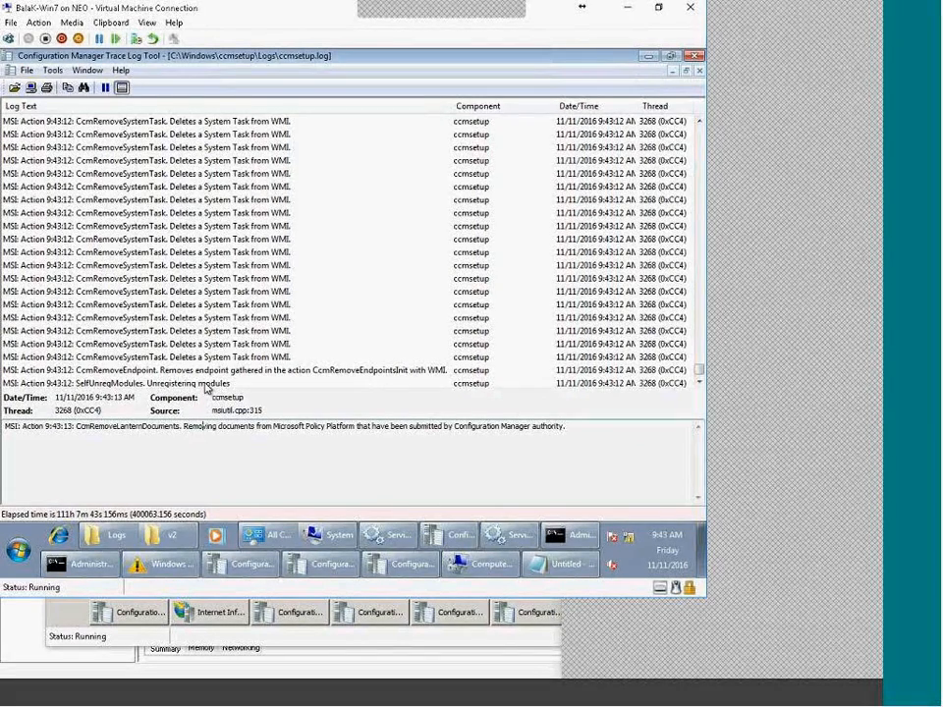
left_click(206, 385)
left_click(221, 371)
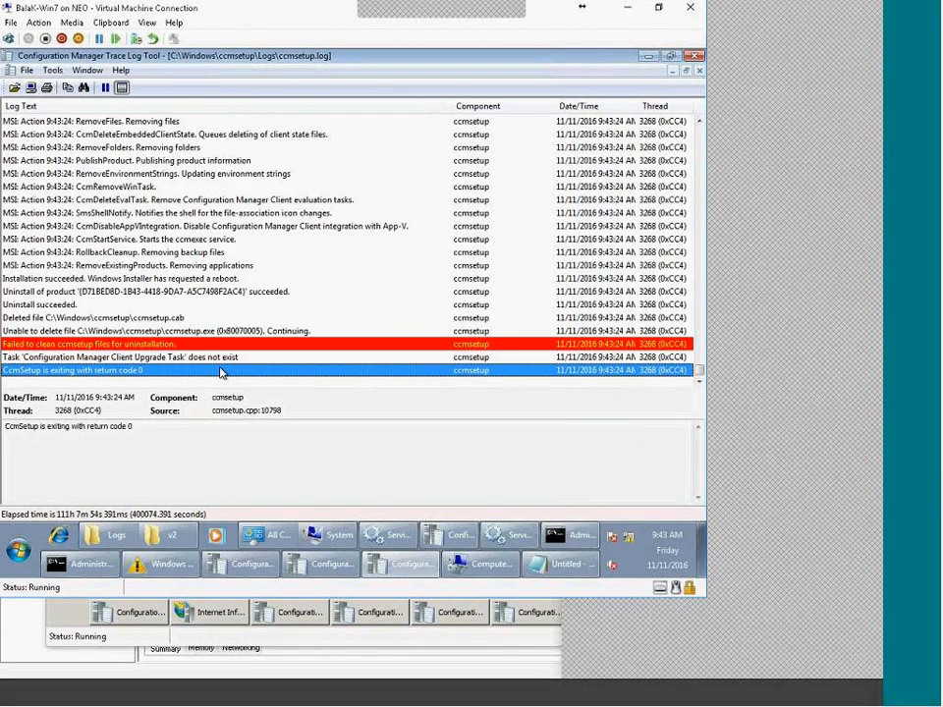
left_click(44, 345)
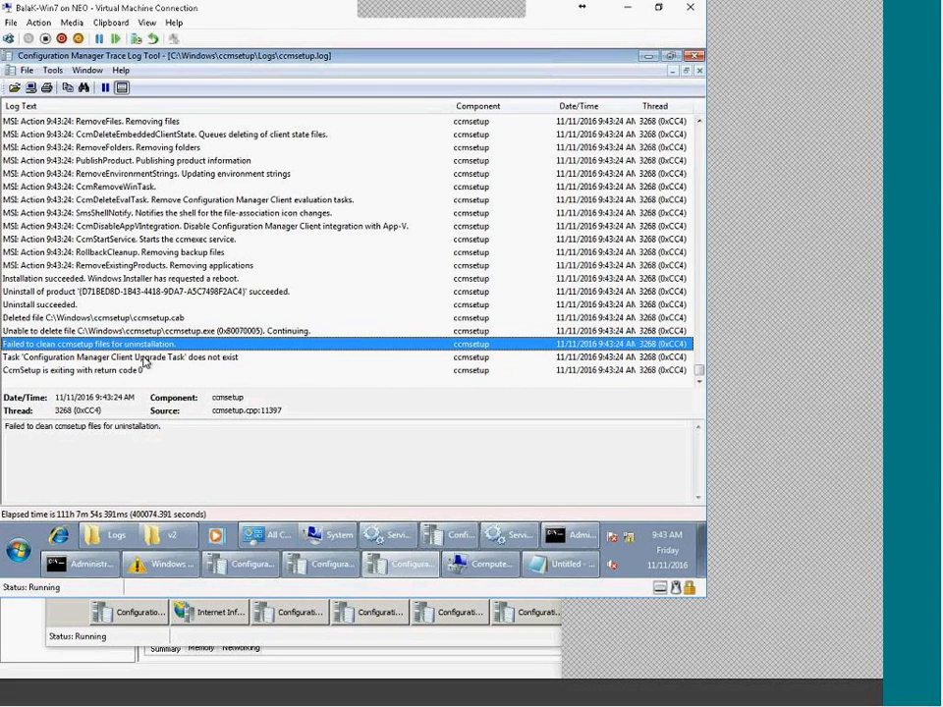
left_click(144, 359)
left_click(135, 371)
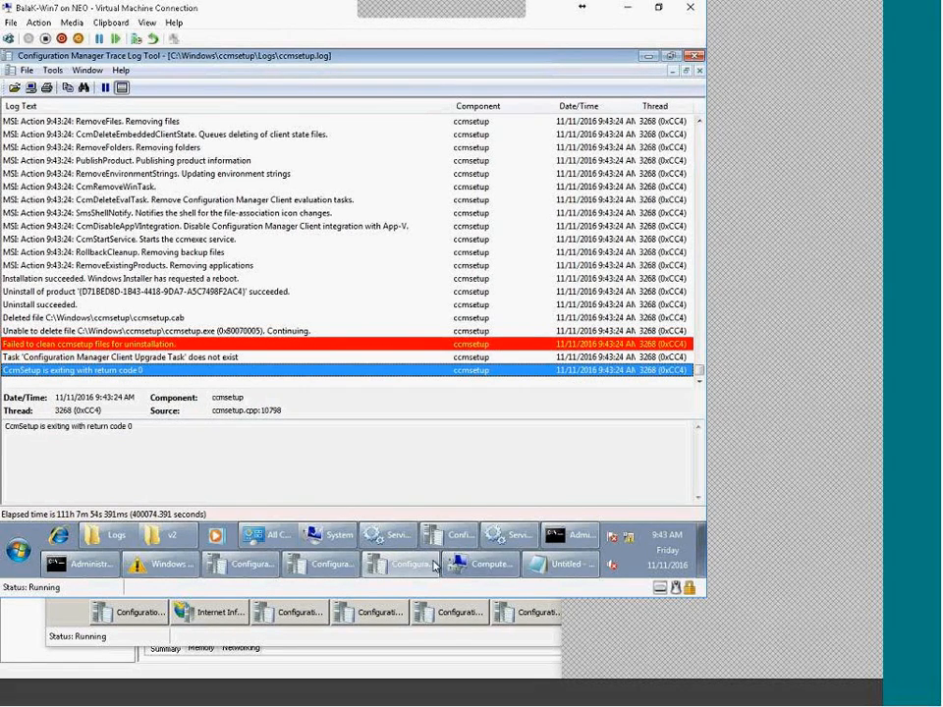
Step: Rerun ccmsetup.exe /uninstall twice from C:\Windows\ccmsetup, and close the other command prompt that is in C:\v2
left_click(566, 543)
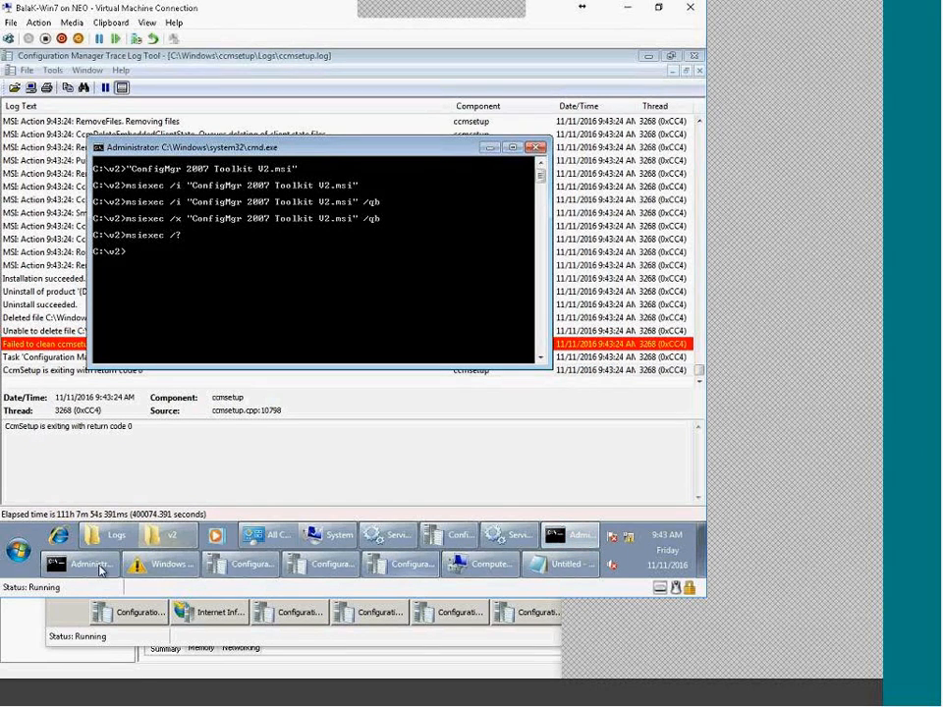
left_click(89, 565)
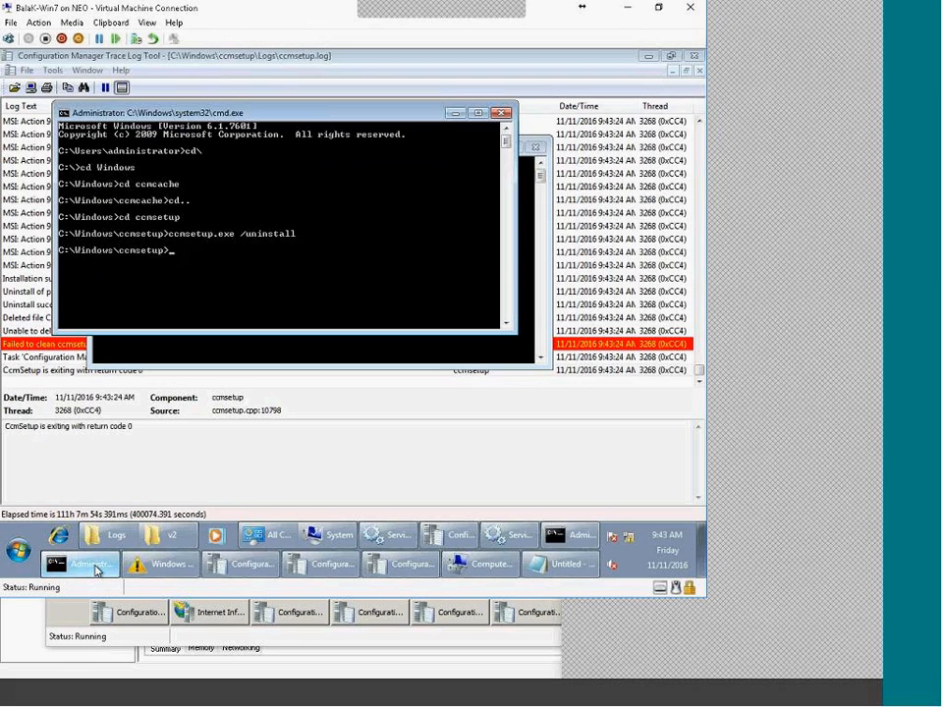
key("Up")
key("Return")
left_click_drag(239, 116, 491, 337)
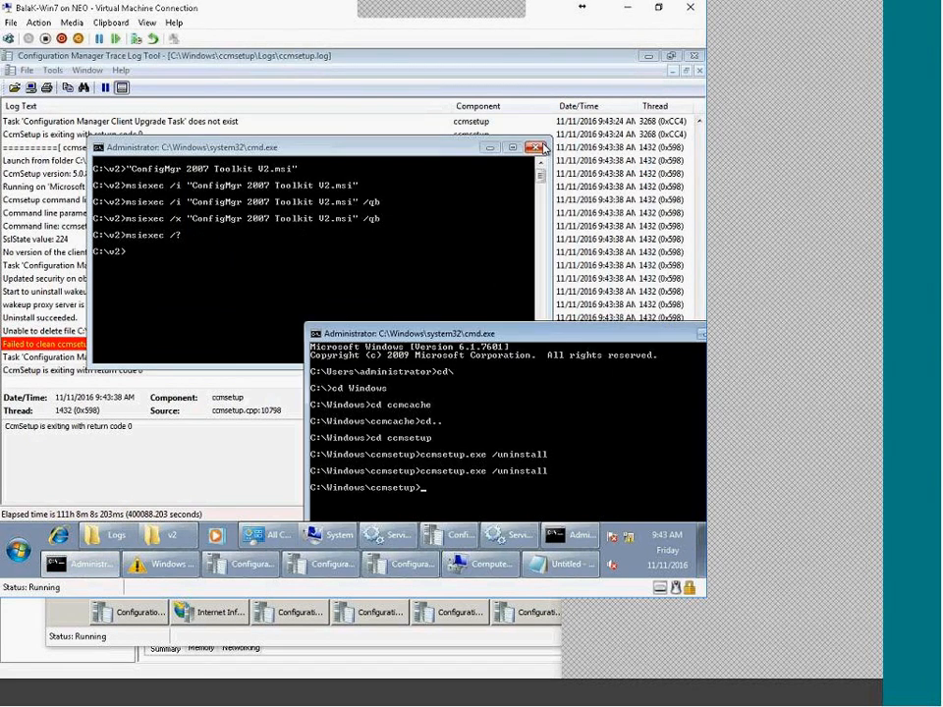
left_click(542, 148)
left_click_drag(432, 334, 420, 172)
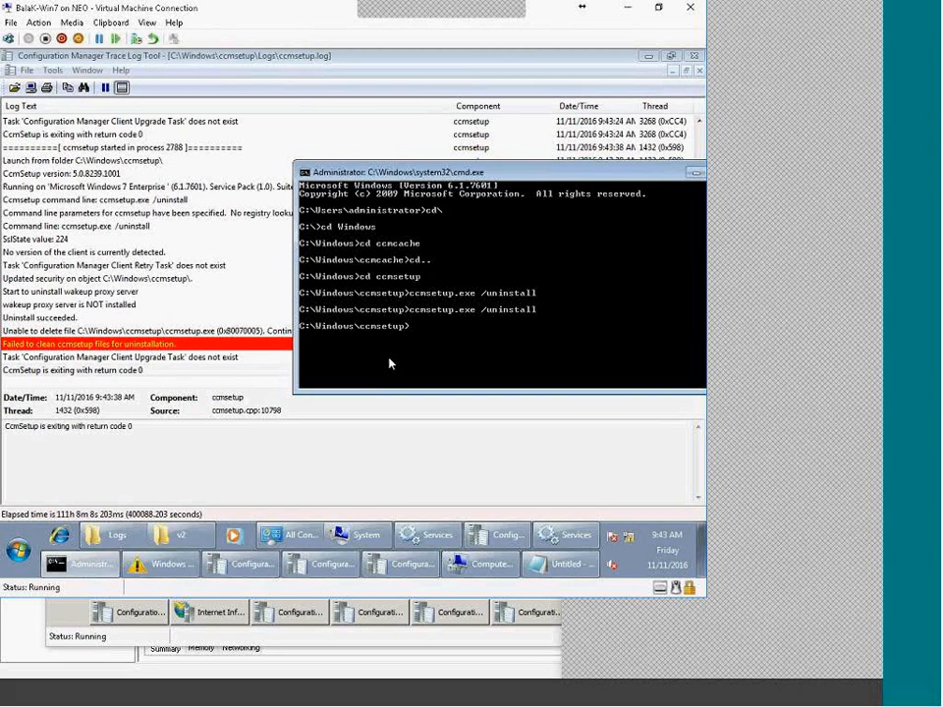
key("Up")
key("Return")
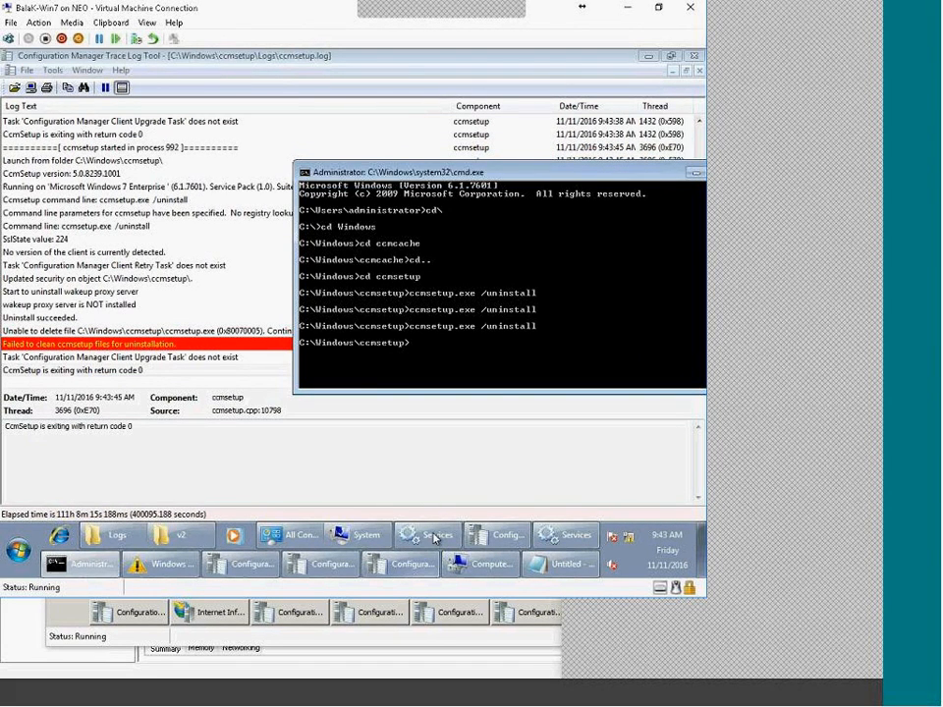
Step: Refresh the services list and restart Windows Management Instrumentation together with its dependent services
left_click(324, 395)
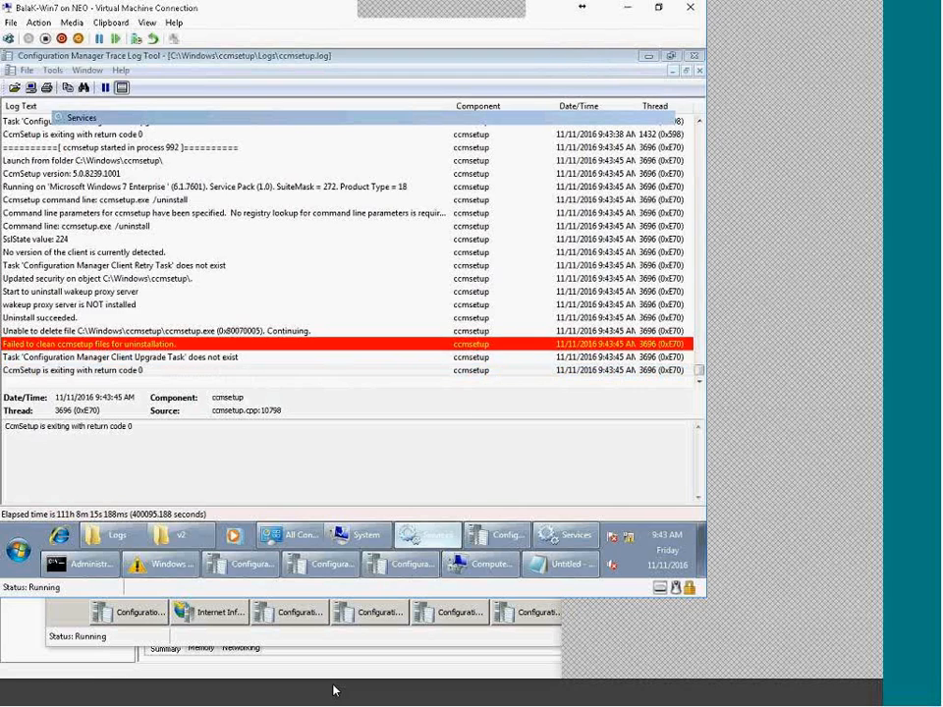
left_click(437, 535)
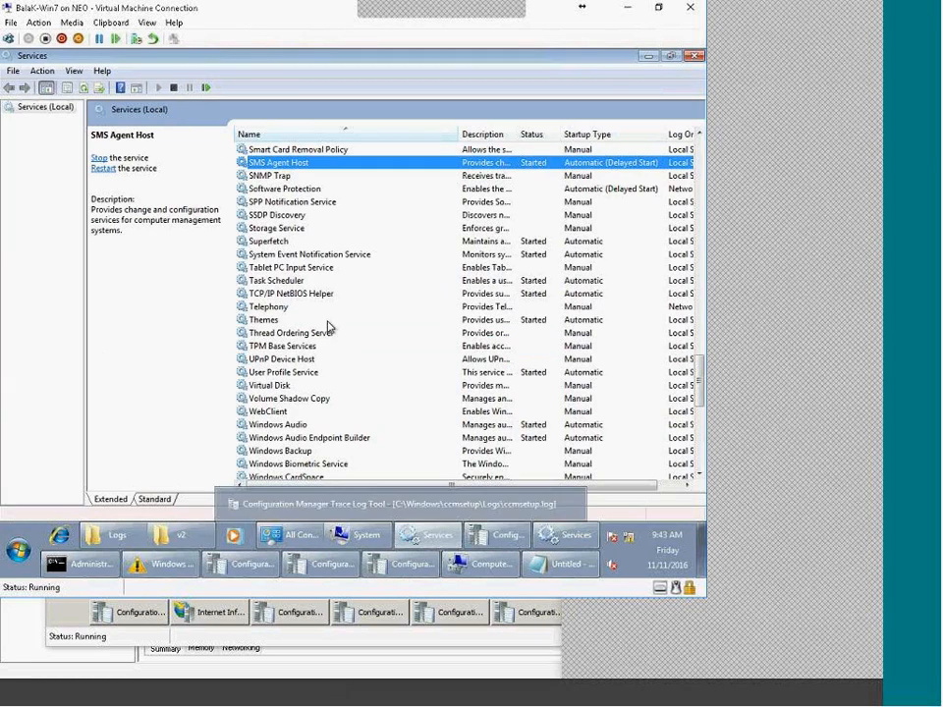
left_click(84, 87)
scroll(421, 409, "up", 1)
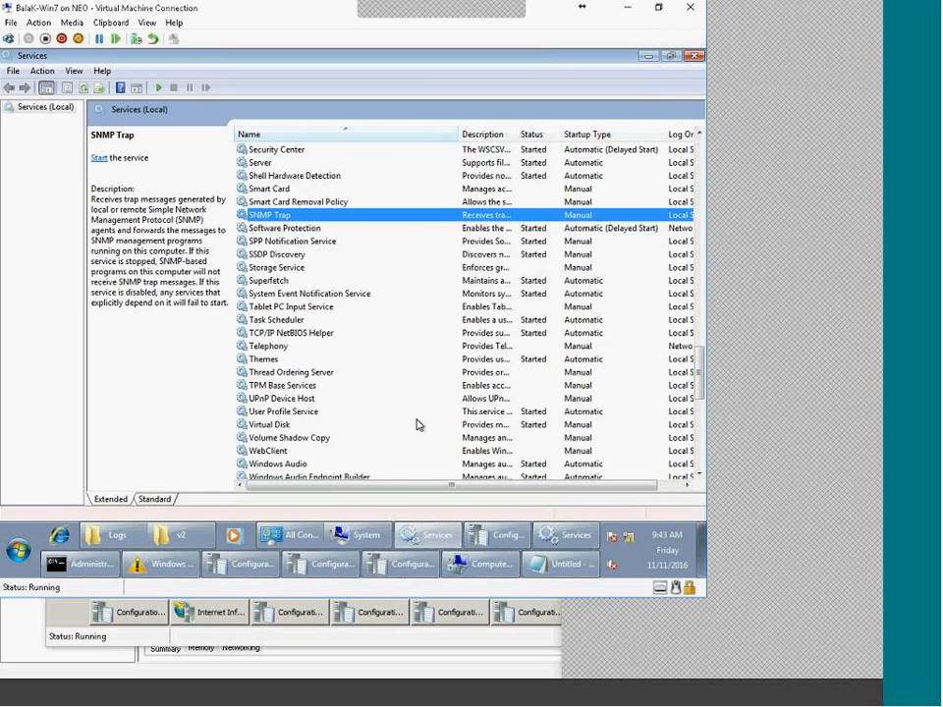
scroll(416, 425, "down", 5)
scroll(412, 447, "down", 4)
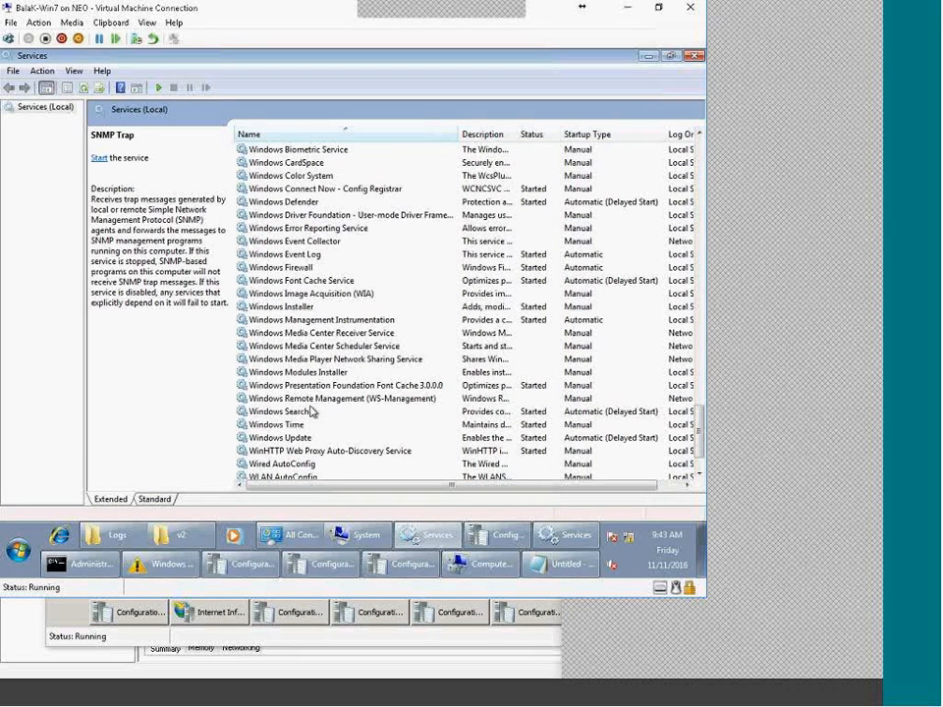
left_click(316, 323)
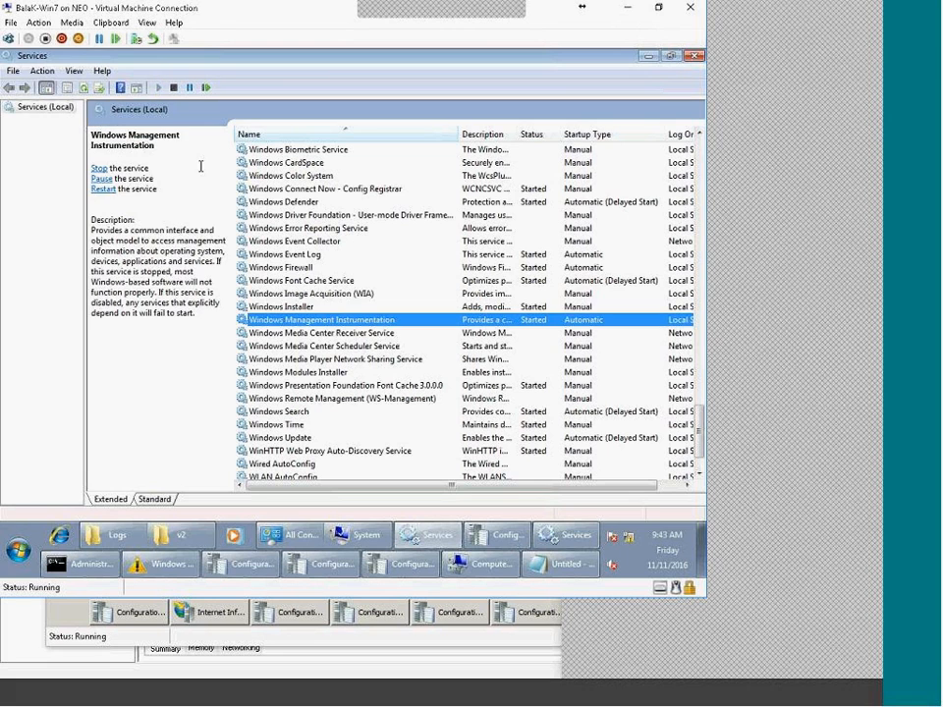
left_click(206, 87)
left_click(182, 294)
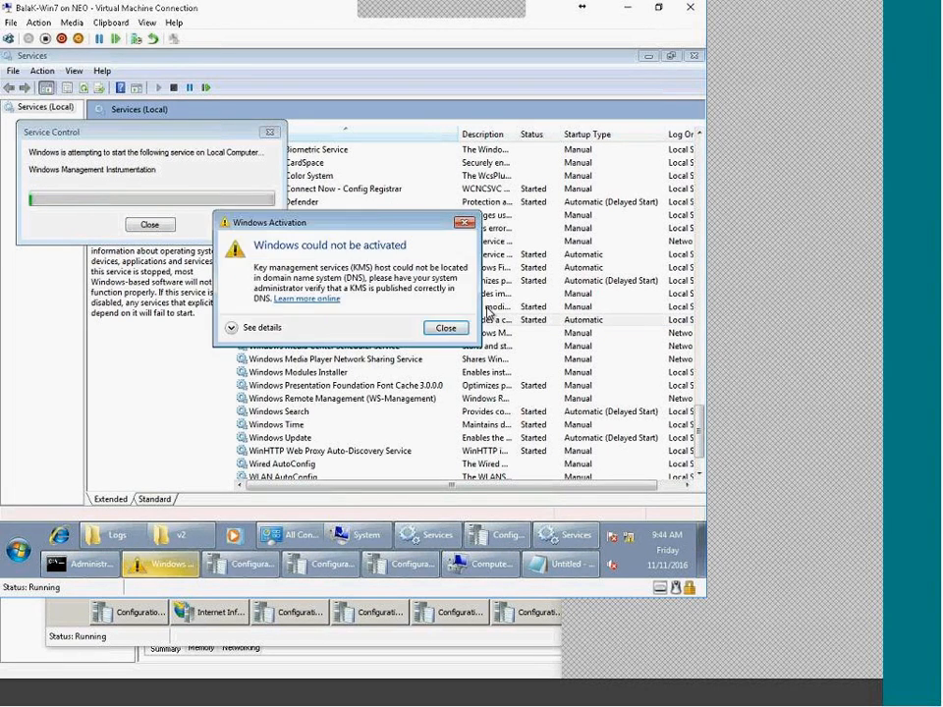
Step: Run ccmsetup.exe /uninstall again in the command prompt and check the new run's entries in ccmsetup.log
left_click(105, 567)
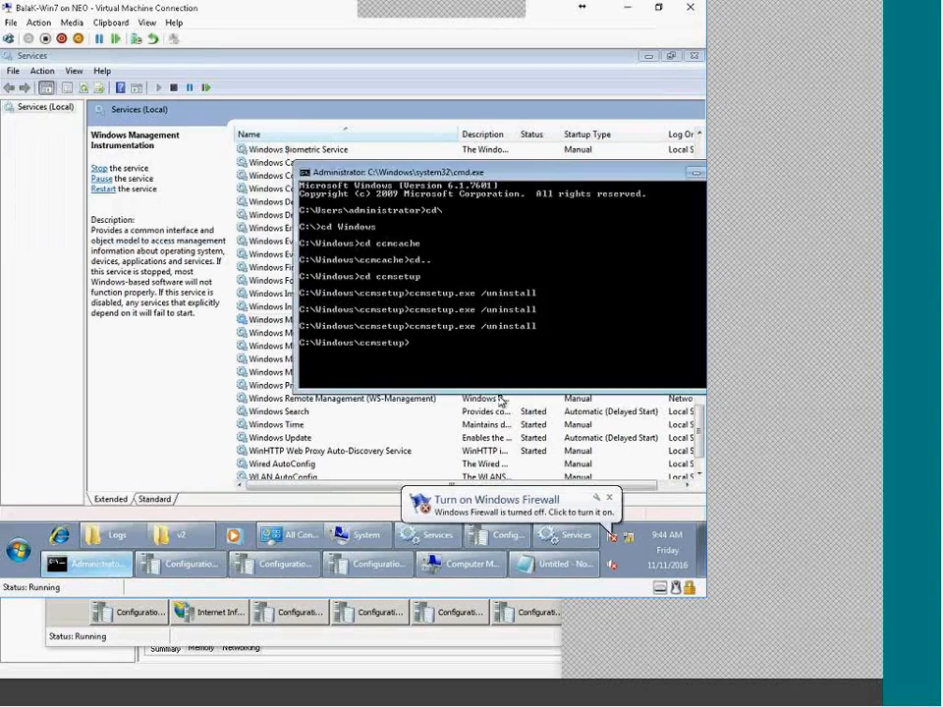
key("Up")
key("Return")
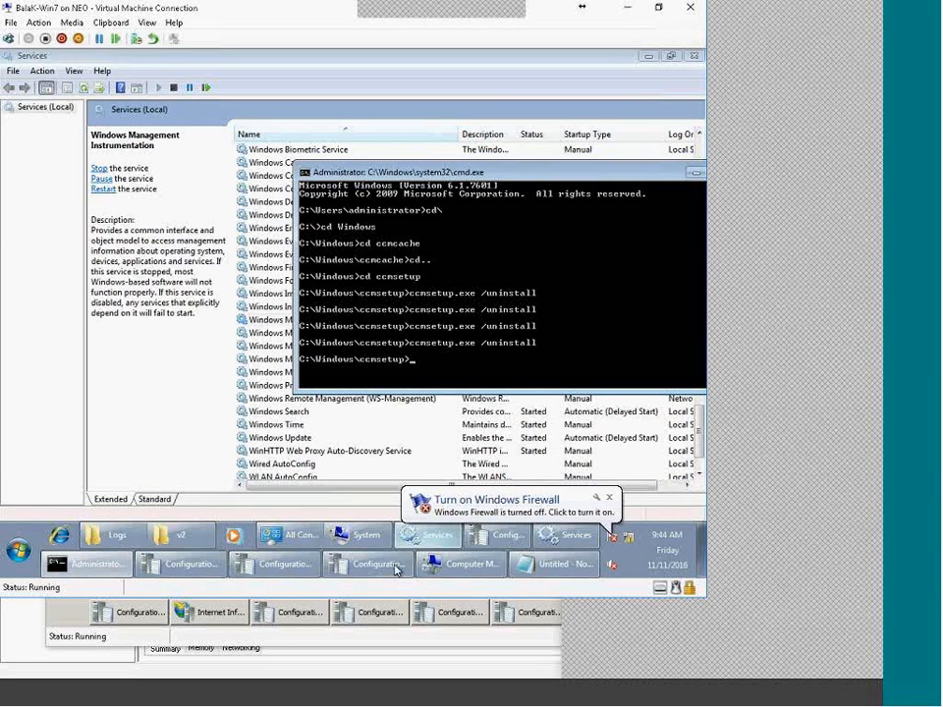
left_click(396, 567)
mouse_move(496, 566)
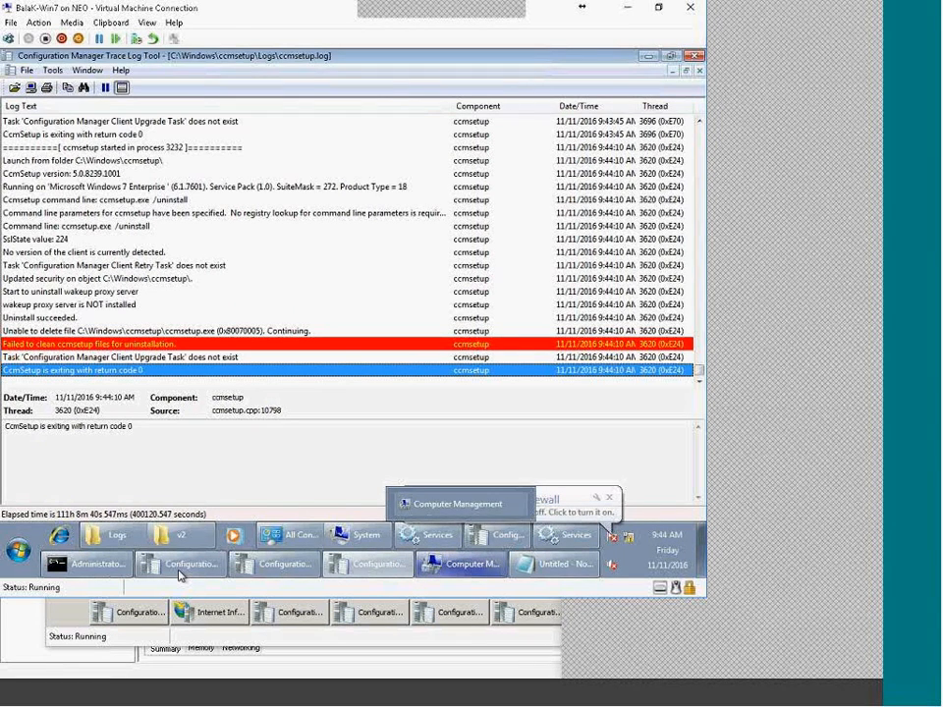
mouse_move(332, 555)
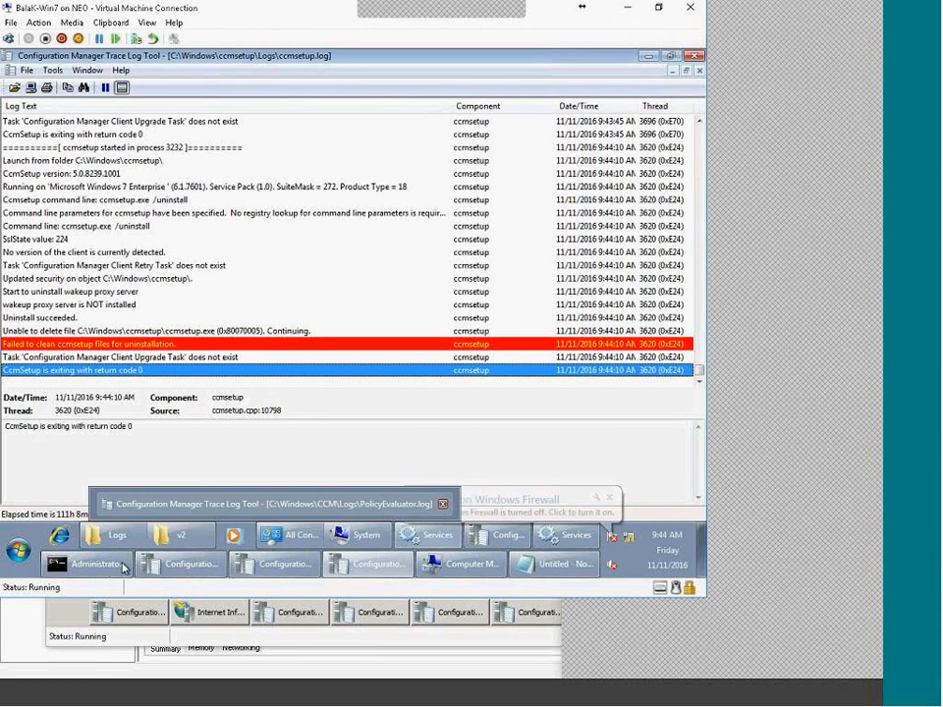
mouse_move(123, 568)
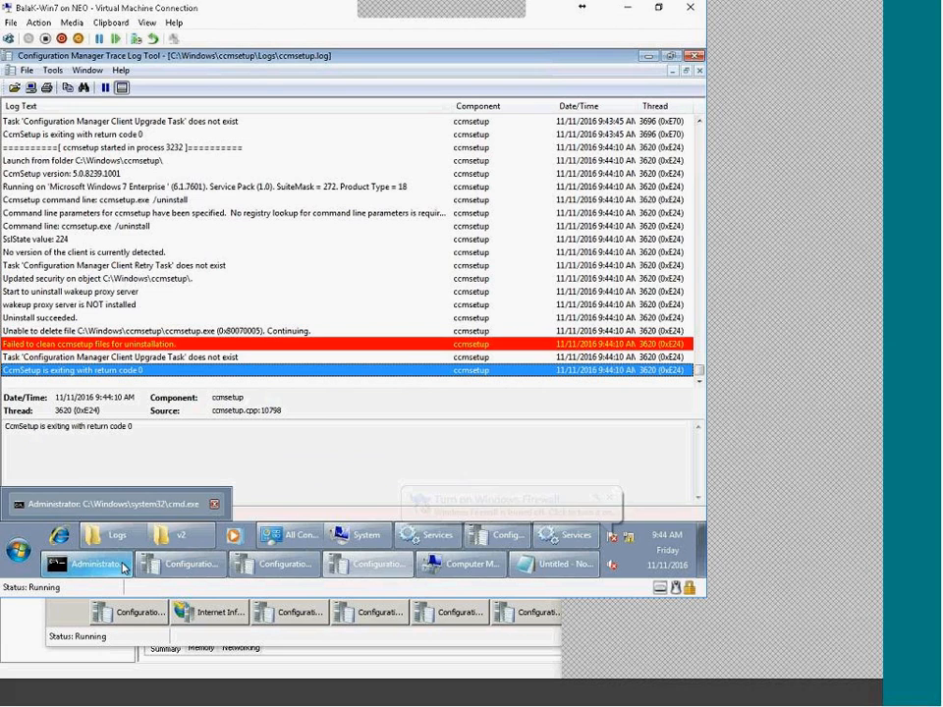
Step: Review the full WMI repository rebuild instructions in the Notepad notes, from disabling winmgmt to restarting the Data Collector service
left_click(556, 568)
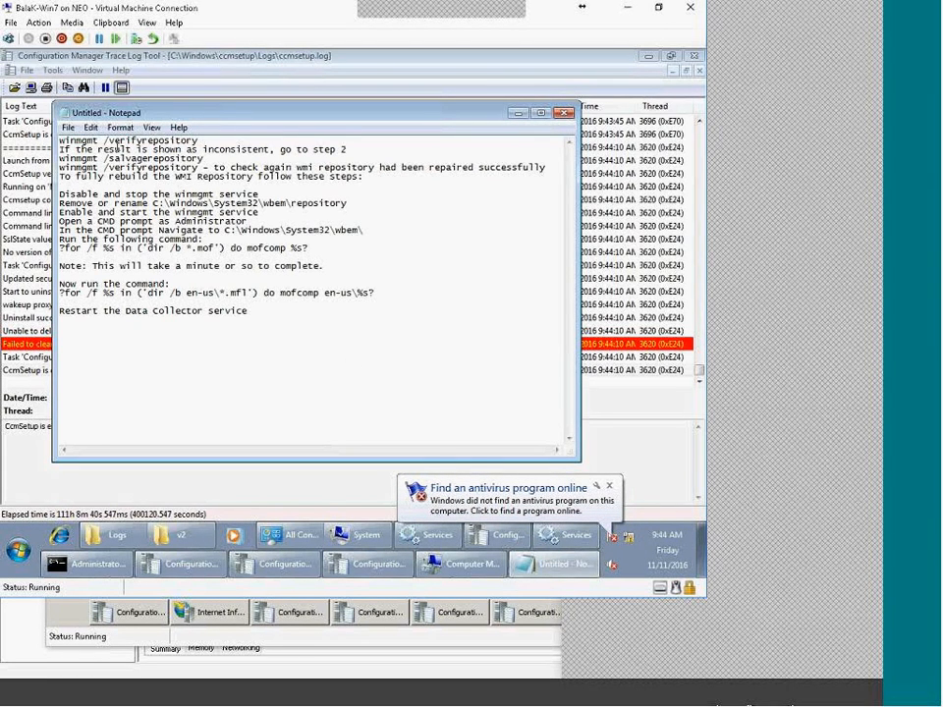
left_click_drag(250, 311, 62, 193)
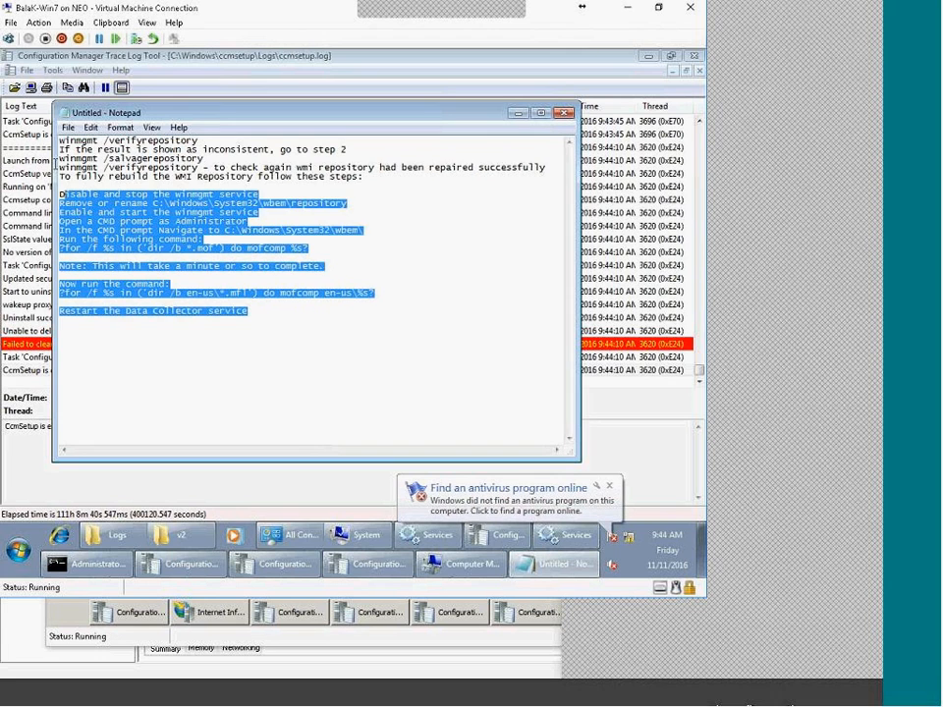
left_click(142, 284)
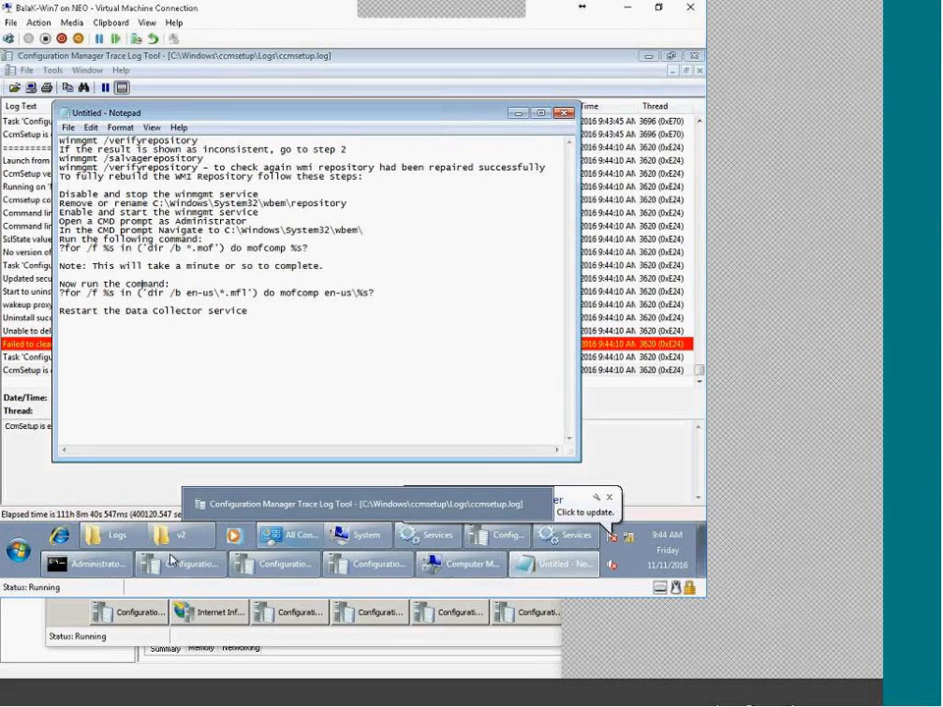
Step: Restart Windows Management Instrumentation once more with Security Center and IP Helper, and dismiss the security and update notification balloons
left_click(115, 573)
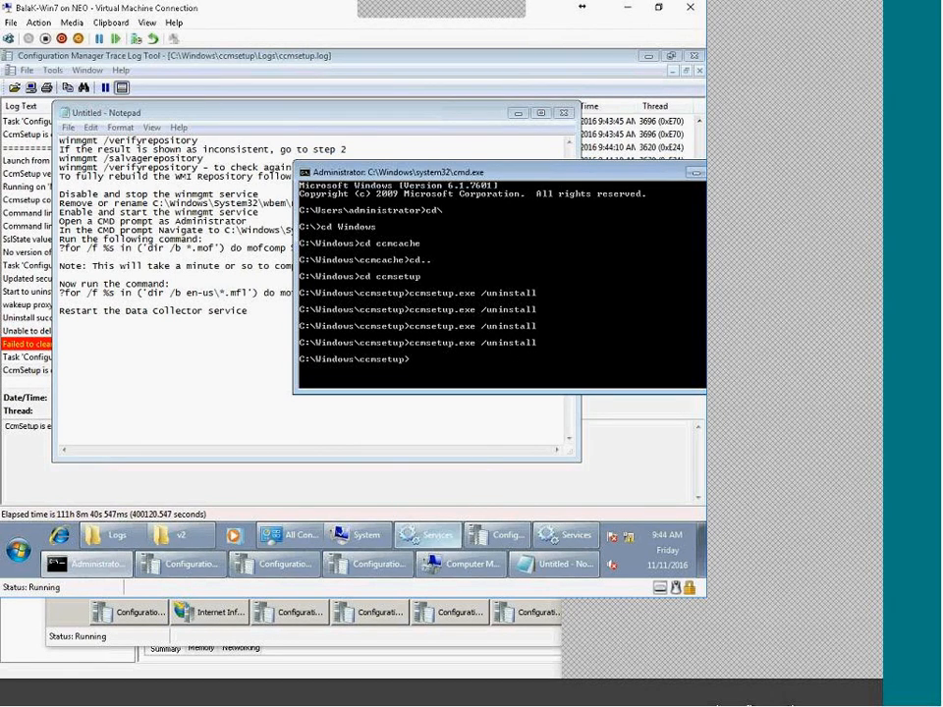
mouse_move(455, 551)
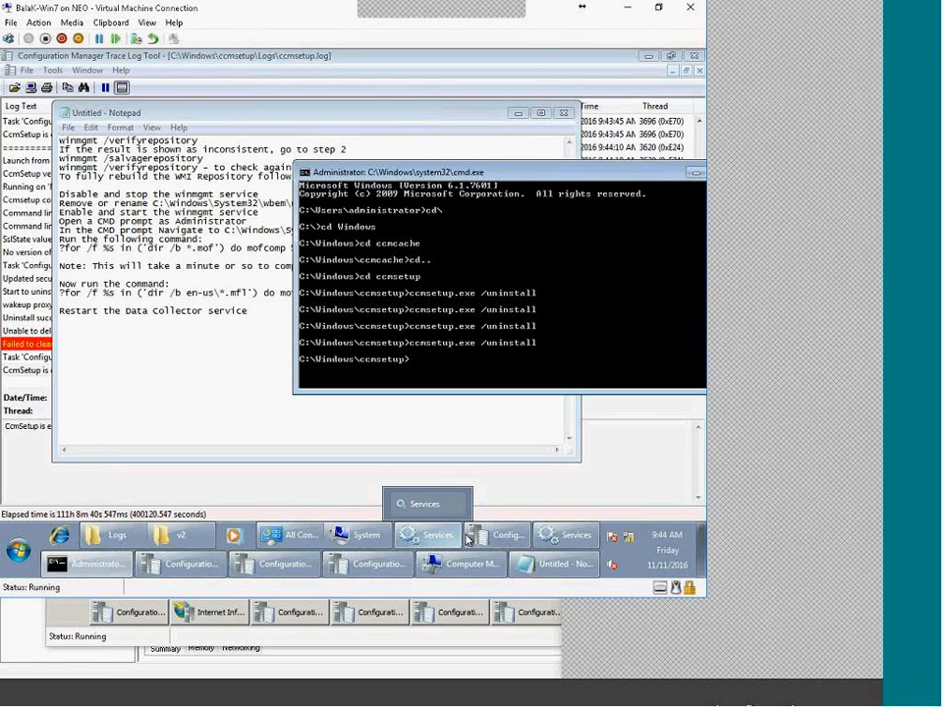
left_click(439, 548)
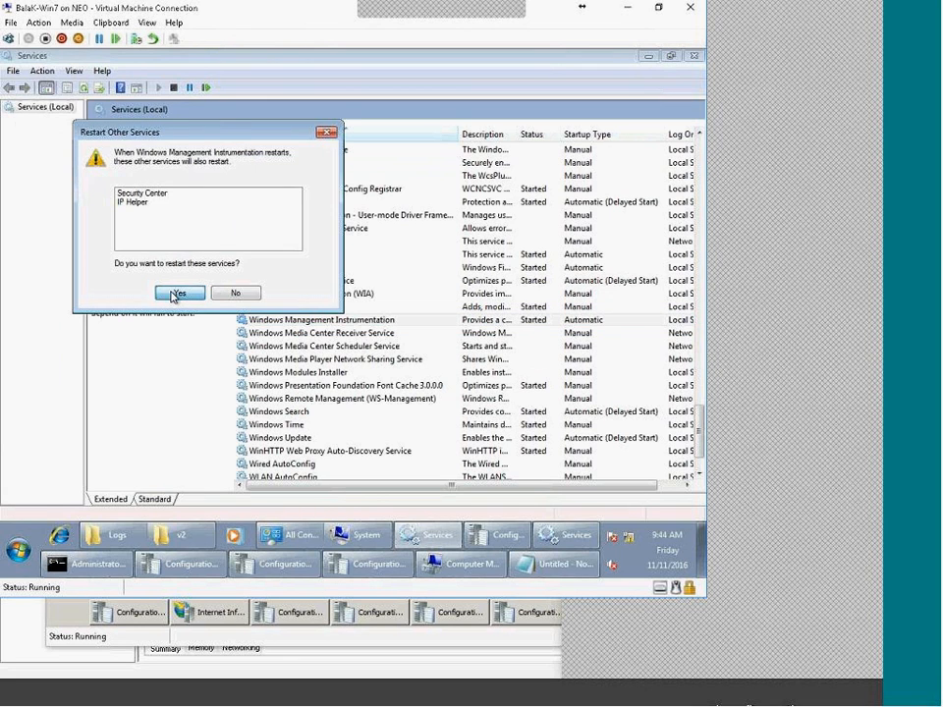
left_click(176, 294)
left_click(611, 489)
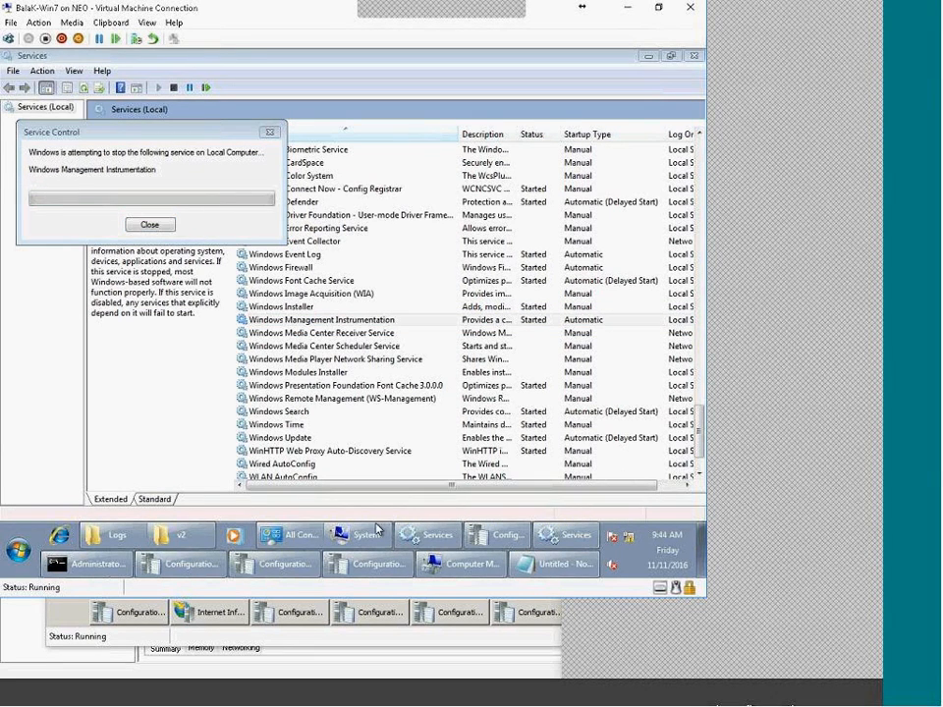
mouse_move(302, 574)
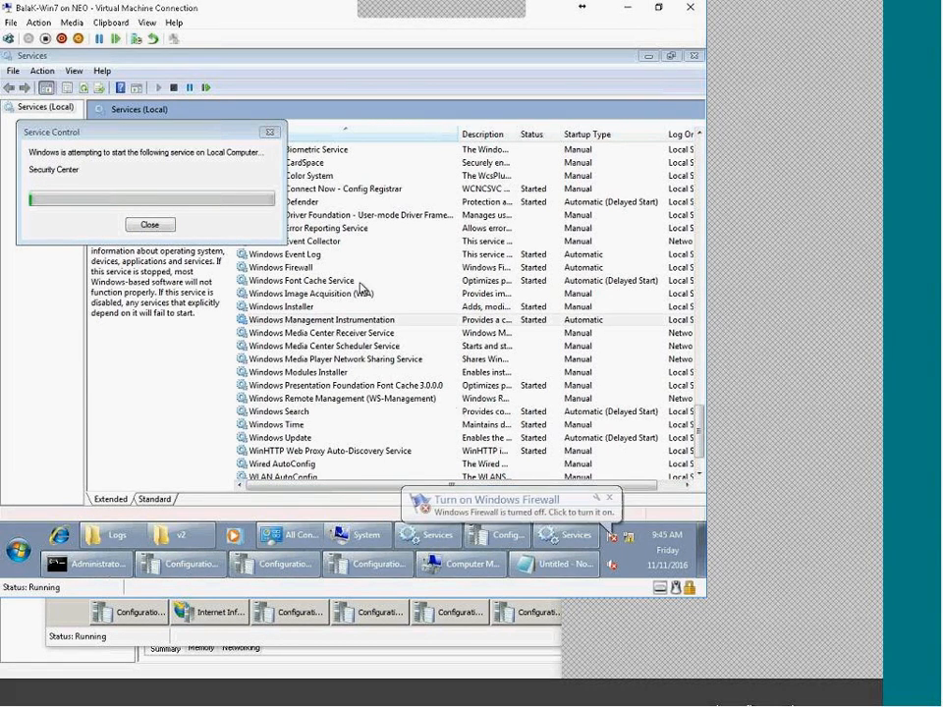
left_click(609, 499)
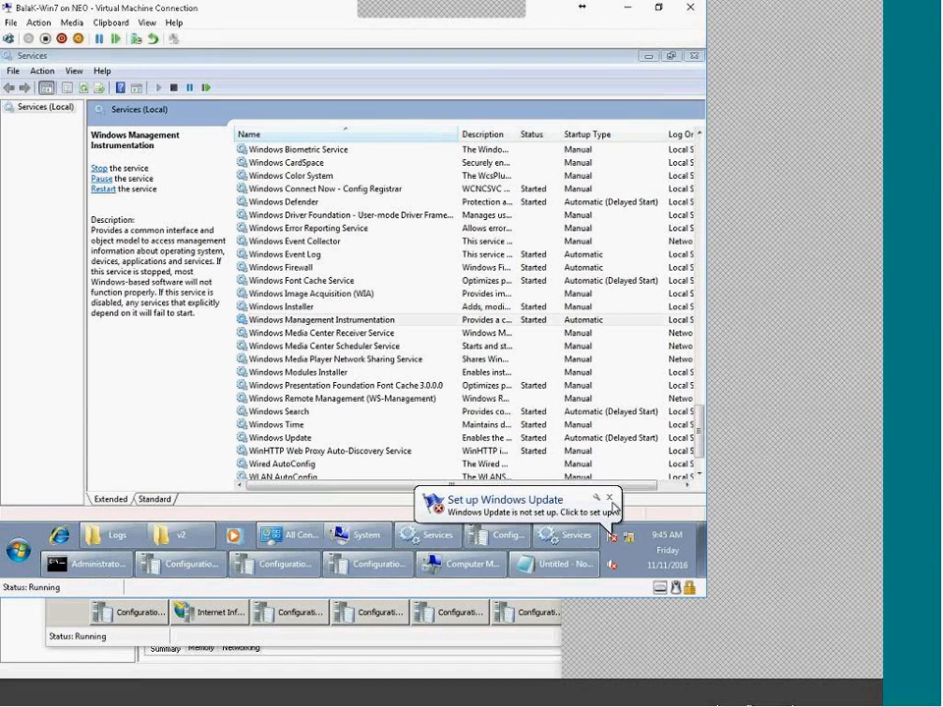
left_click(608, 498)
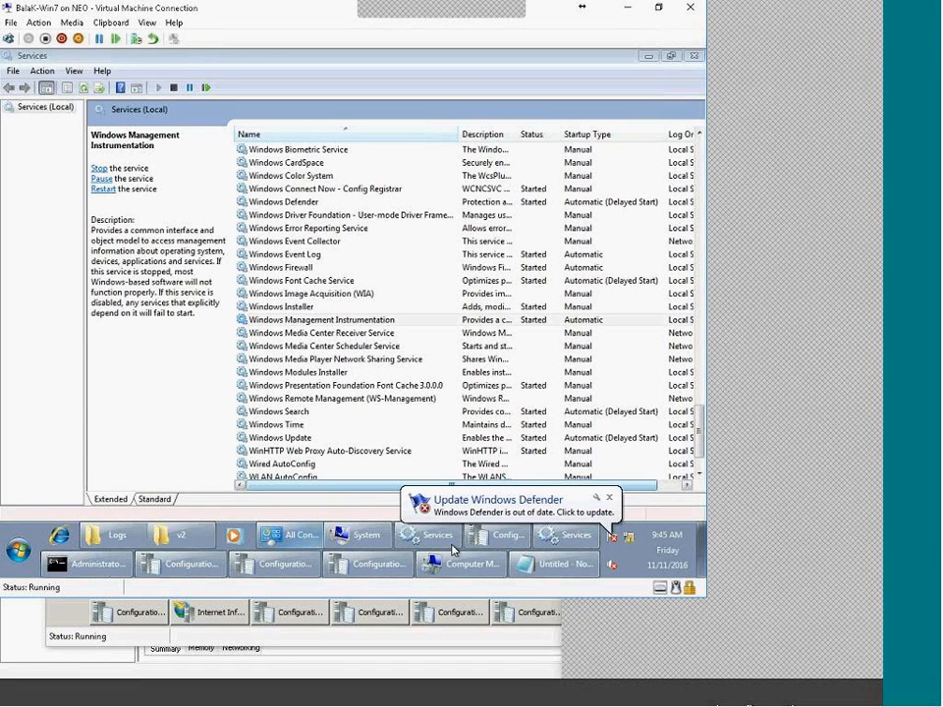
left_click(609, 498)
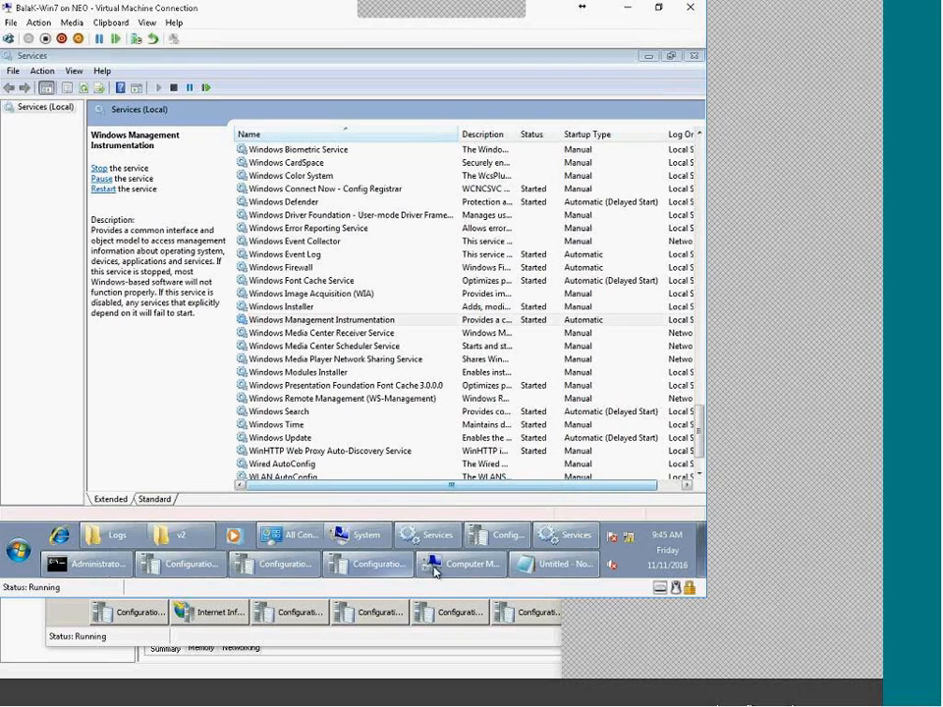
Step: Run ccmsetup.exe /uninstall once more after the latest WMI service restart
left_click(61, 572)
key("Up")
key("Return")
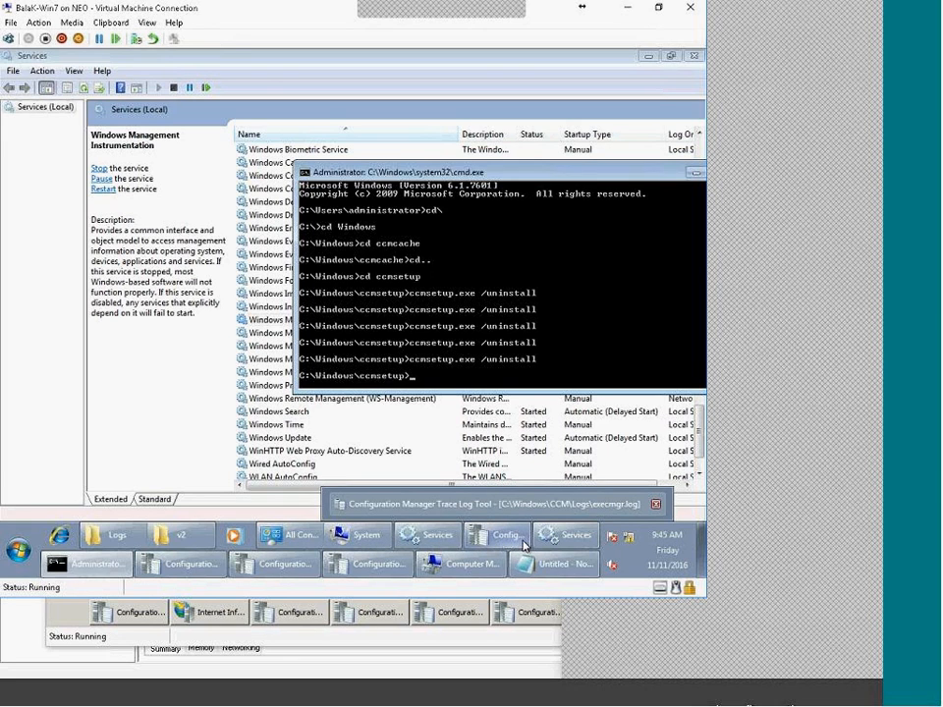
Step: Copy the winmgmt /salvagerepository command from the Notepad notes and run it in the administrator command prompt
left_click(550, 564)
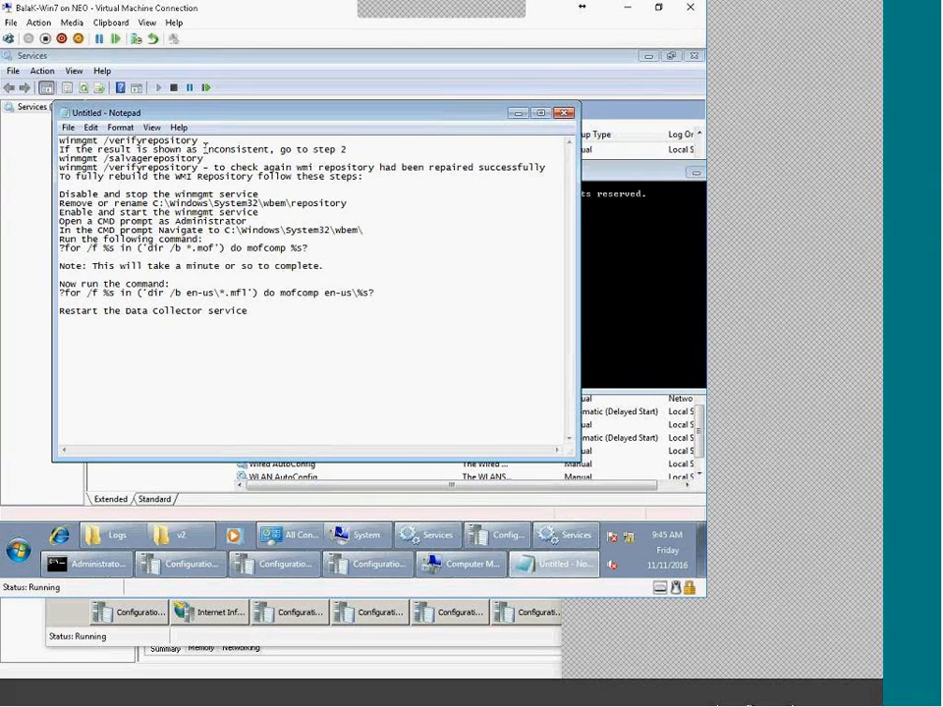
left_click_drag(203, 158, 57, 160)
key("super+c")
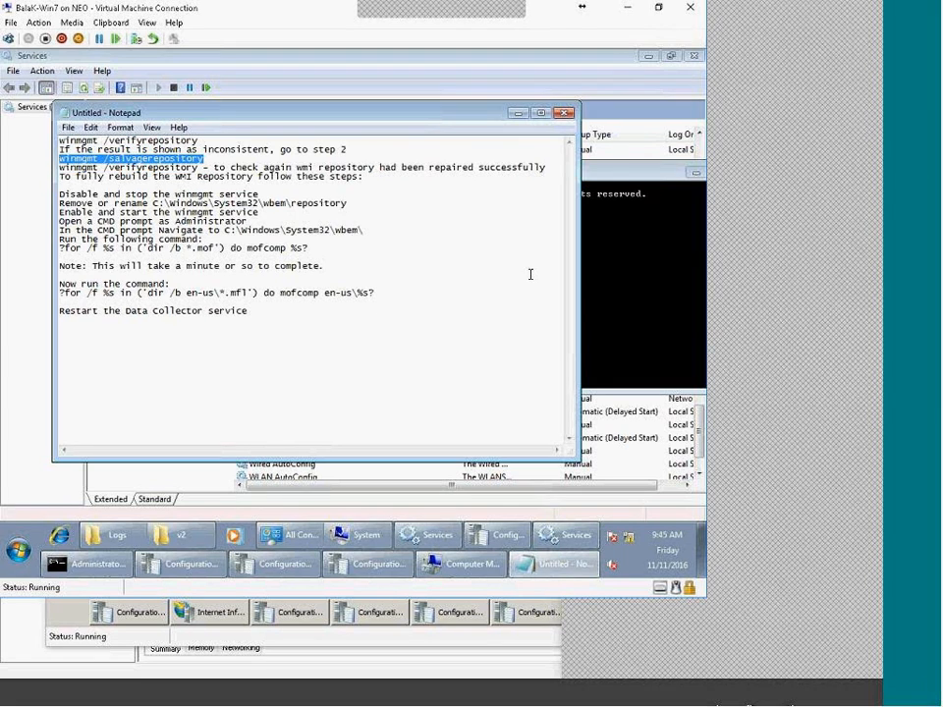
right_click(611, 286)
left_click(648, 321)
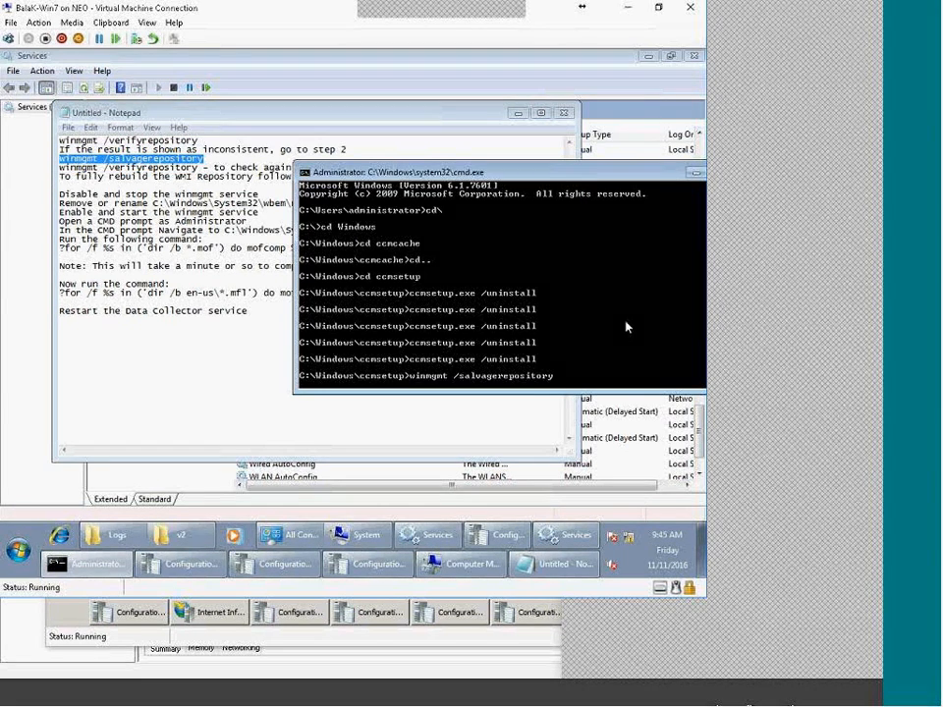
key("Return")
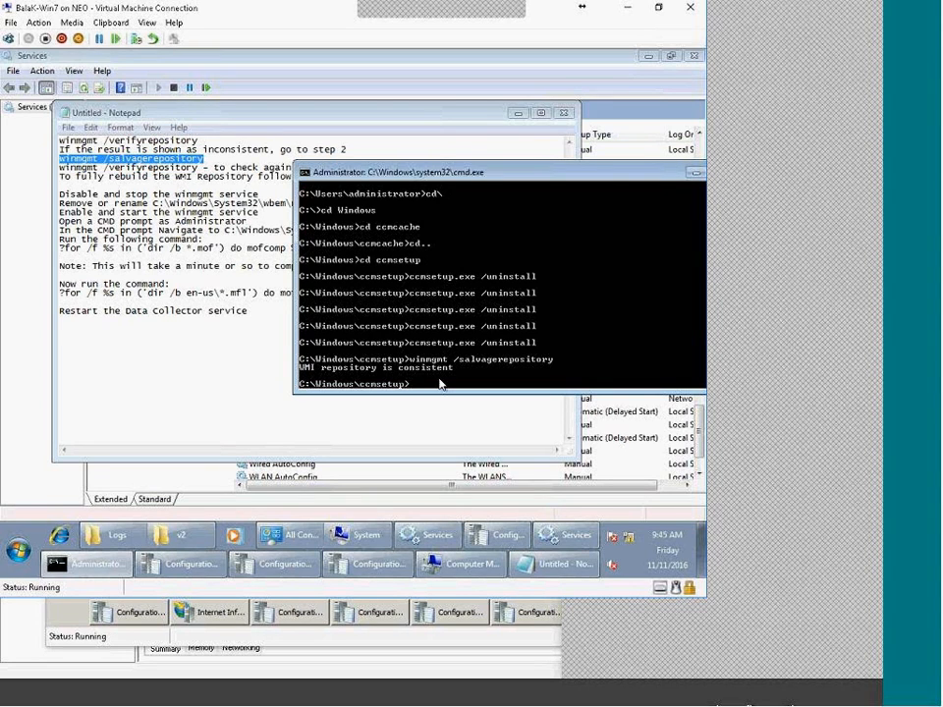
Step: Copy the winmgmt /verifyrepository command from the Notepad notes and run it in the administrator command prompt
left_click_drag(204, 167, 59, 167)
key("super+c")
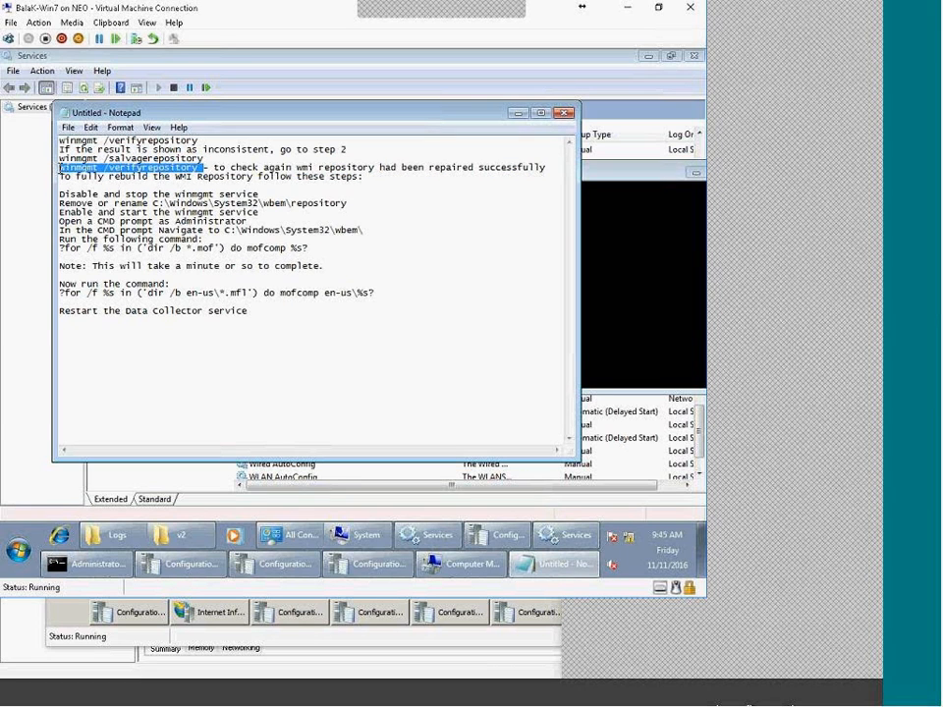
left_click(636, 293)
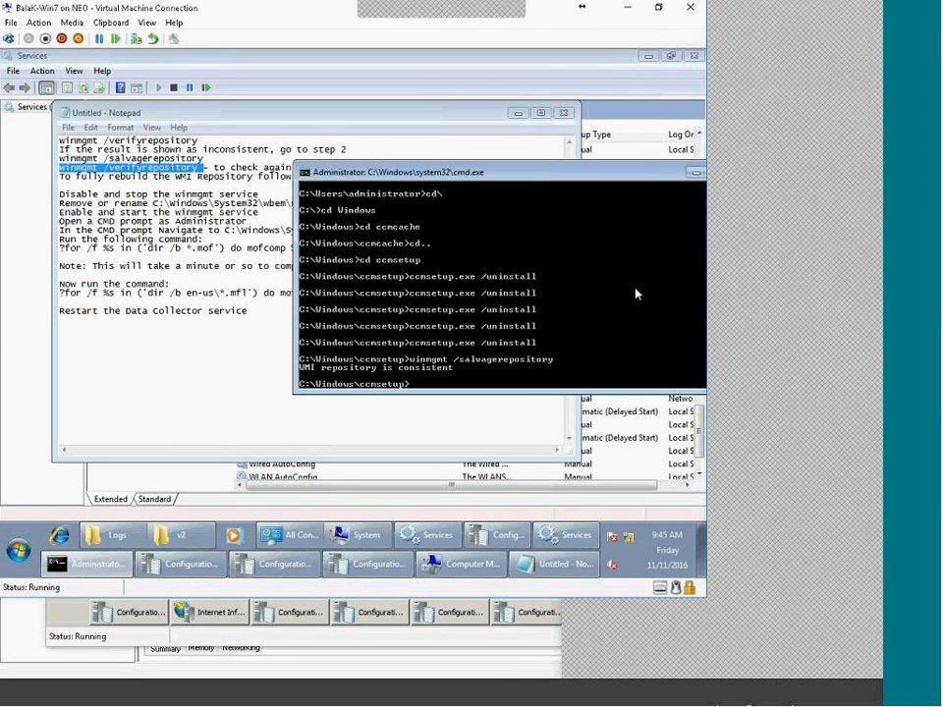
right_click(551, 266)
left_click(579, 300)
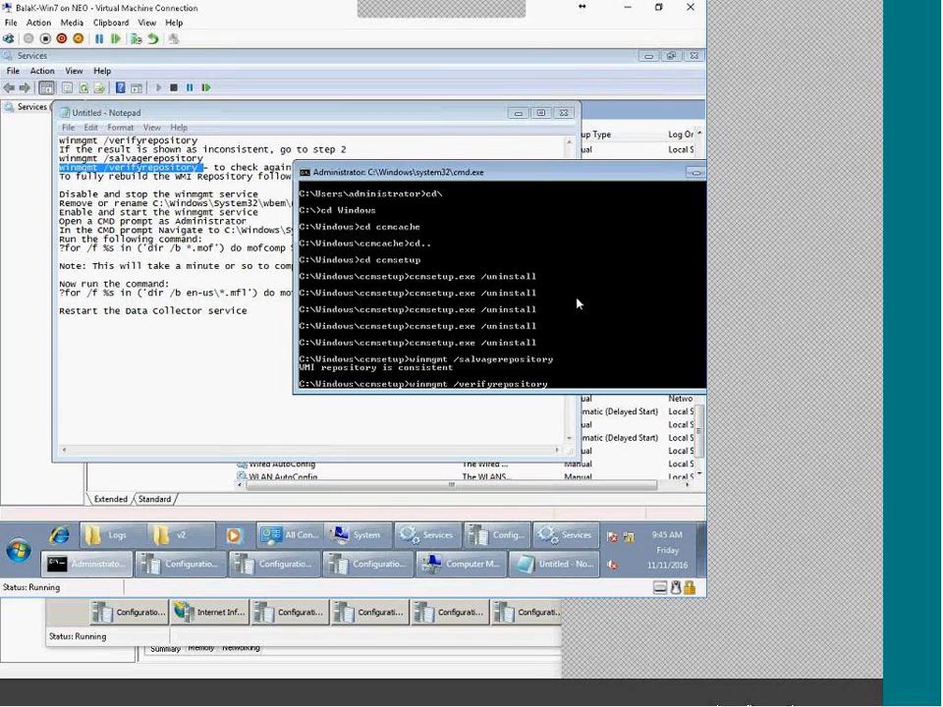
key("Return")
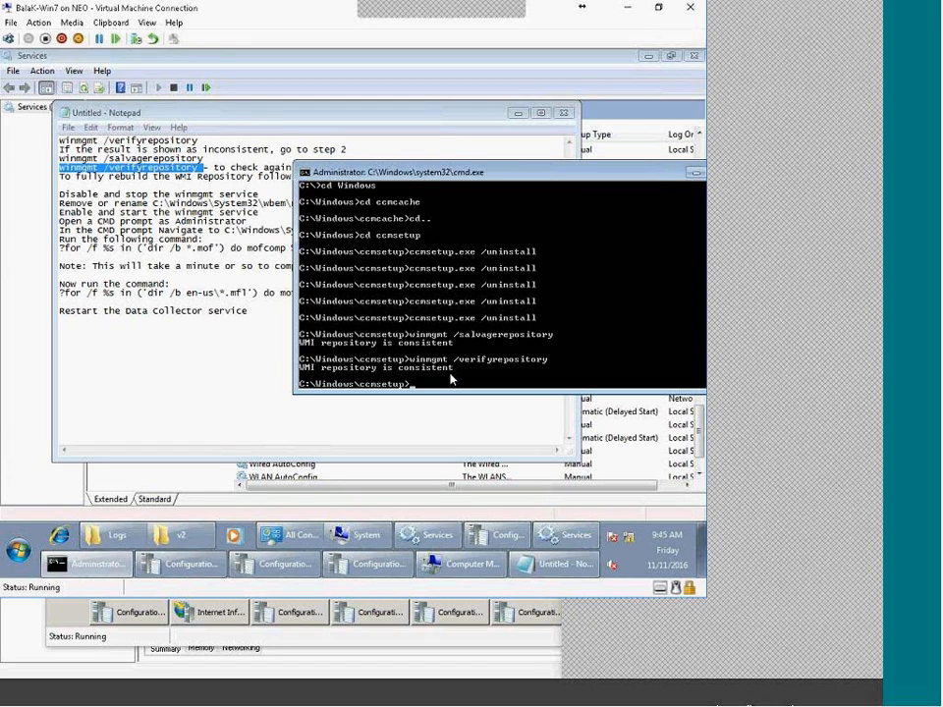
Step: Set the Windows Management Instrumentation service's startup type to Disabled and stop it together with Security Center and IP Helper
left_click(433, 535)
left_click(432, 537)
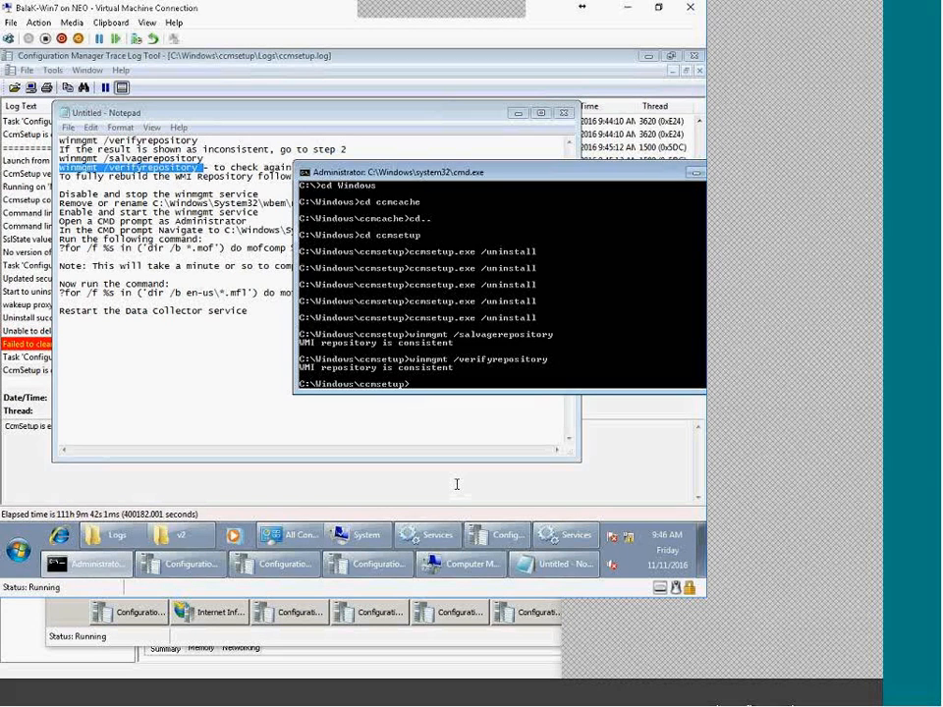
left_click(432, 537)
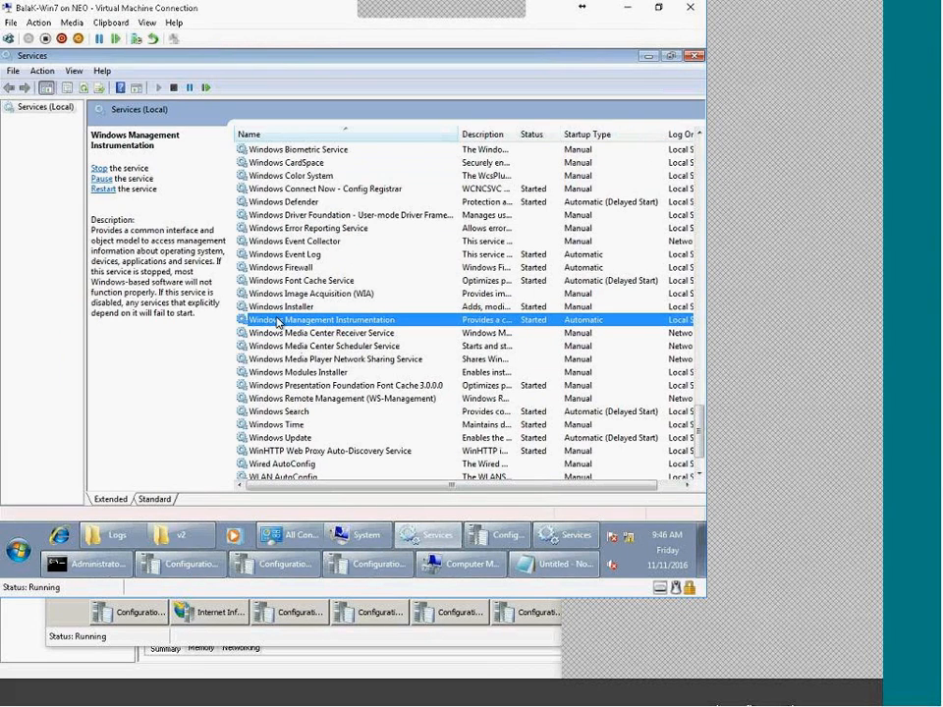
double_click(278, 322)
left_click(314, 275)
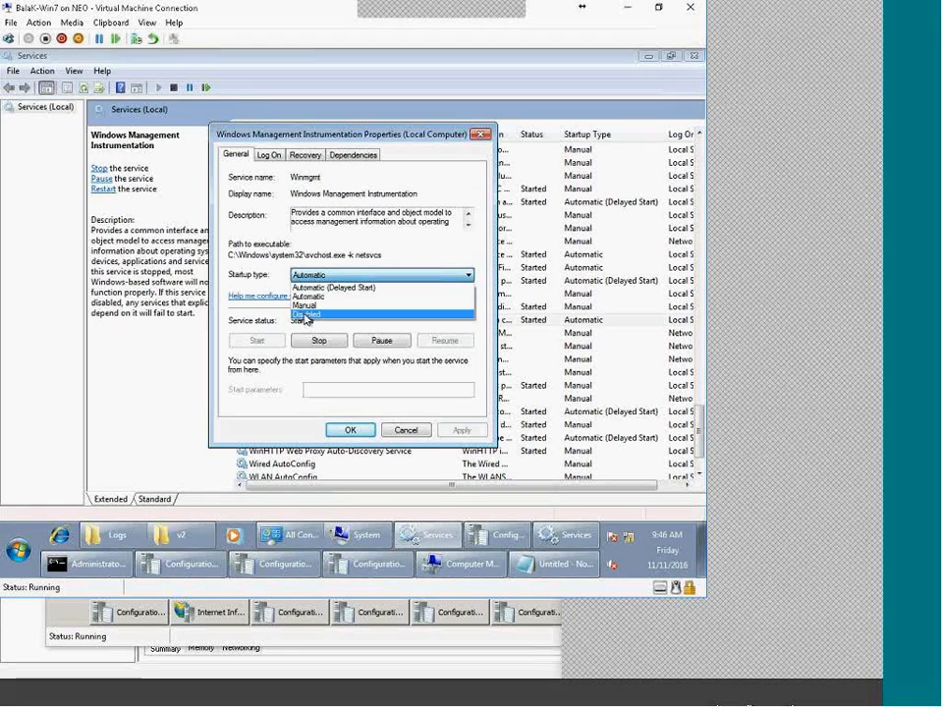
left_click(307, 315)
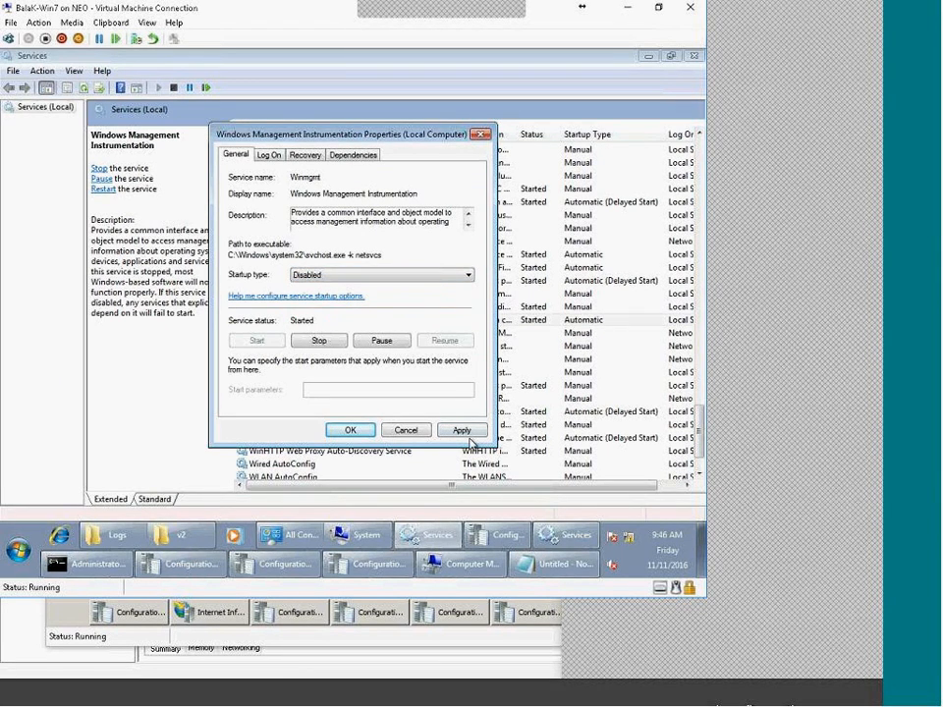
left_click(459, 429)
left_click(320, 341)
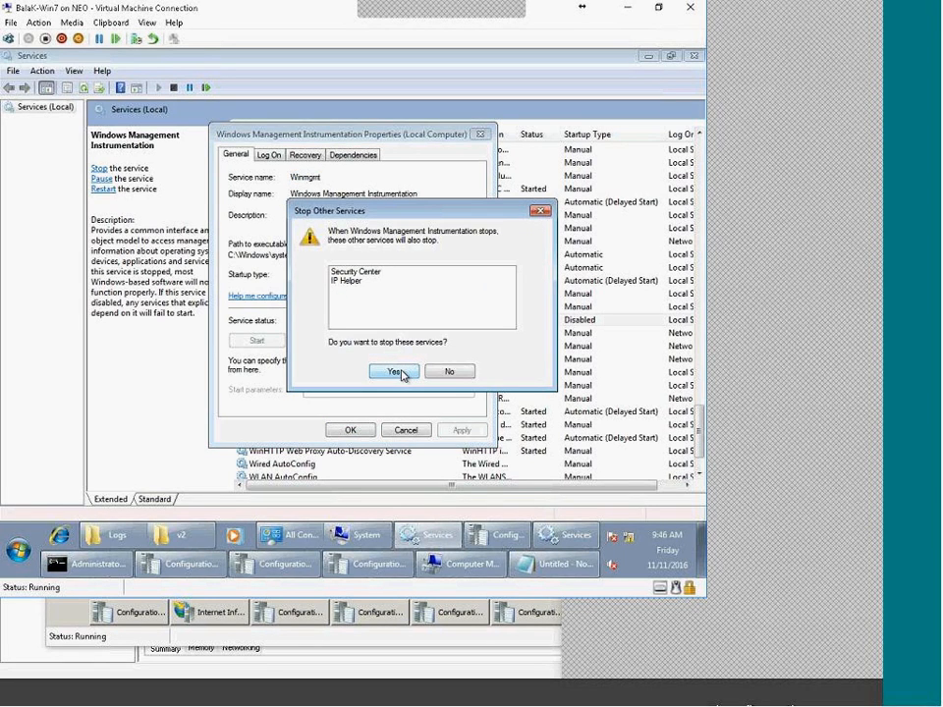
left_click(397, 372)
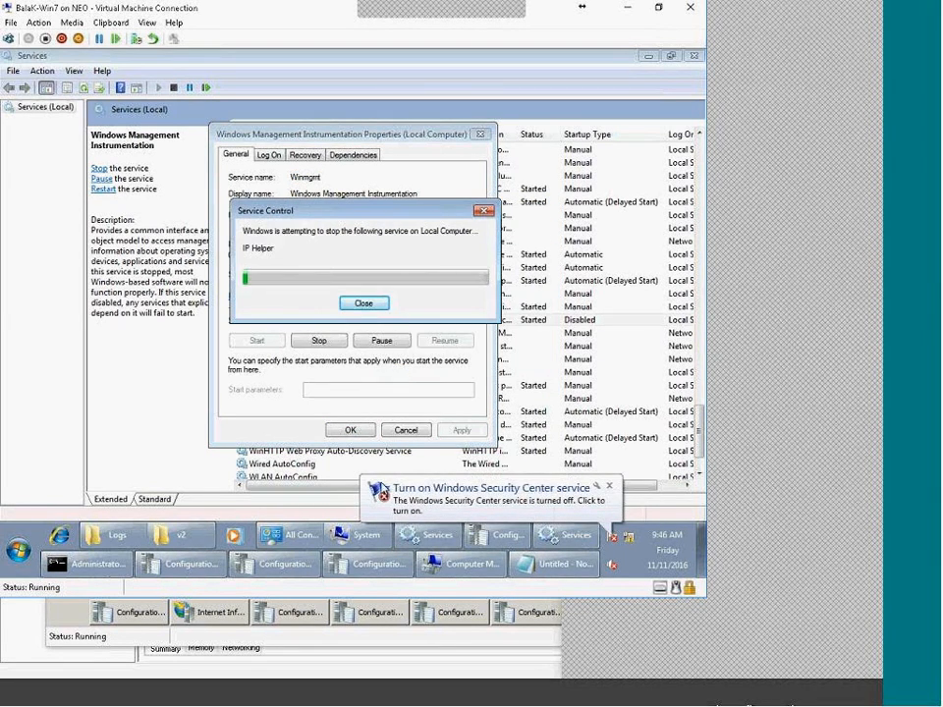
Step: Copy the path C:\Windows\System32\wbem\repository from the Notepad notes and change the command prompt to that directory
left_click(547, 562)
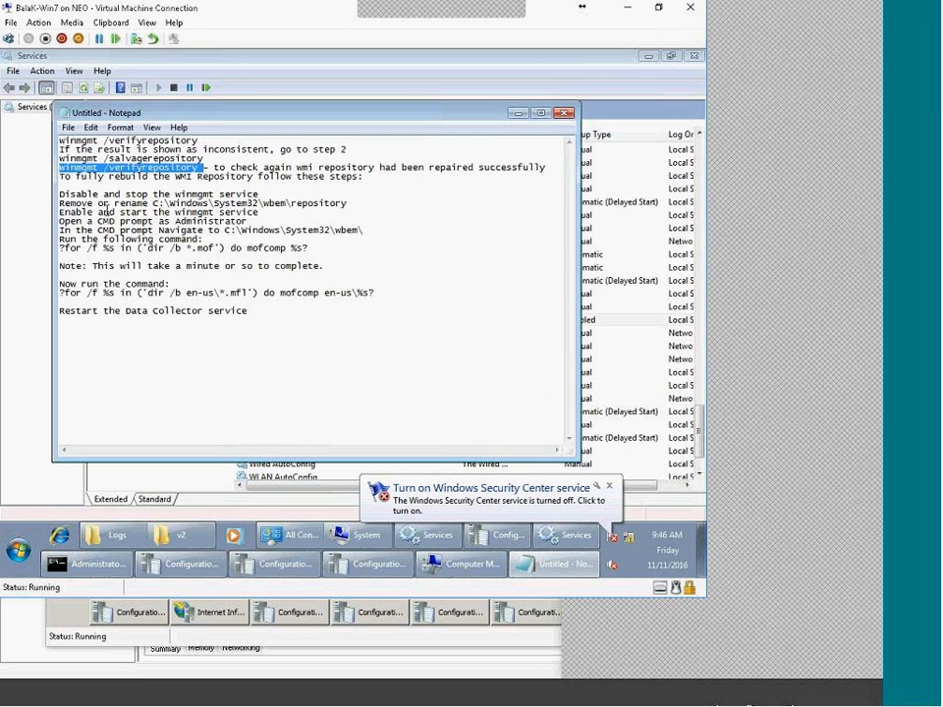
left_click_drag(153, 204, 355, 203)
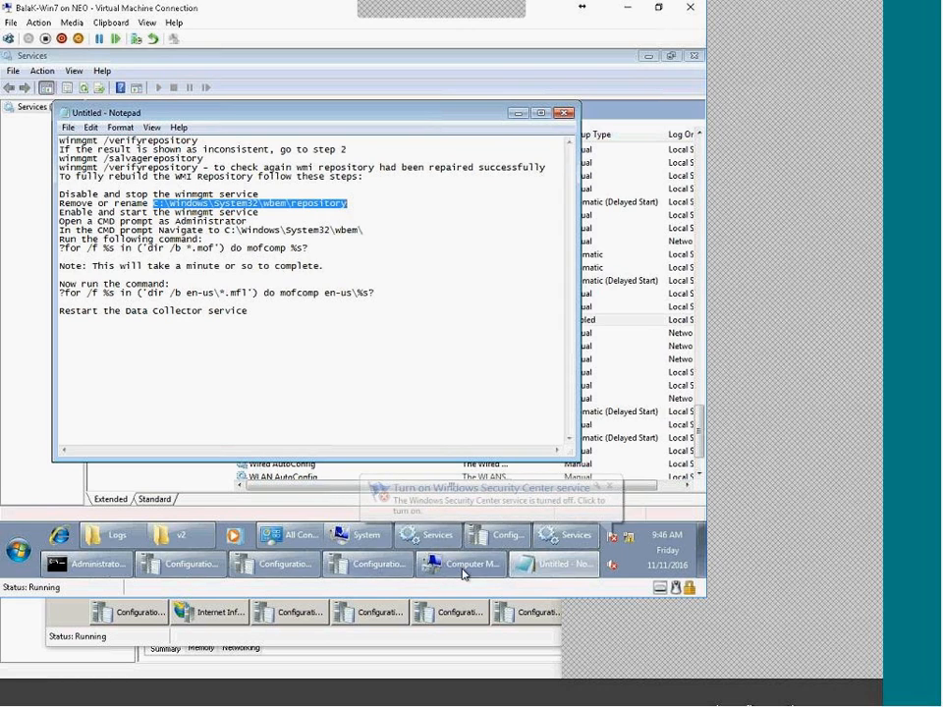
left_click(88, 564)
type("cd")
right_click(436, 312)
left_click(468, 349)
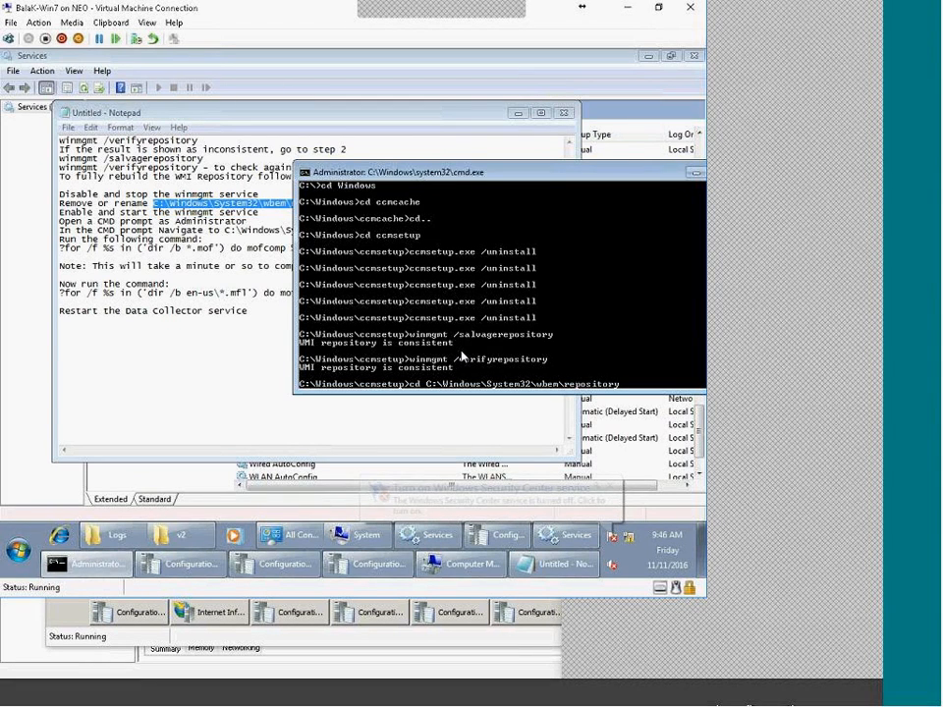
key("Return")
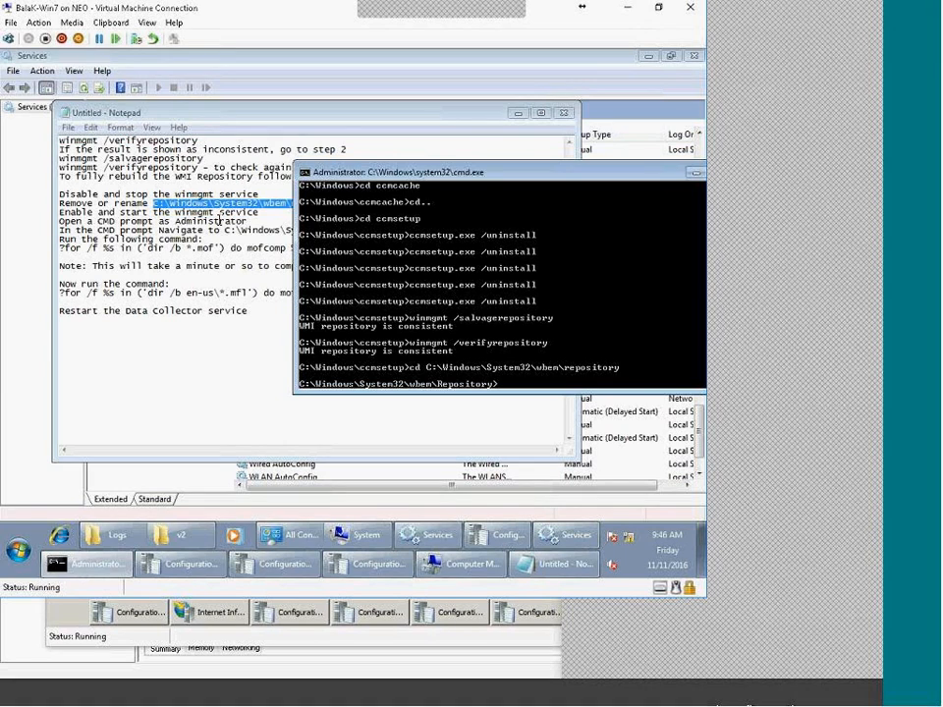
Step: Open C:\Windows\System32\wbem\repository in the existing Logs folder window
left_click(71, 158)
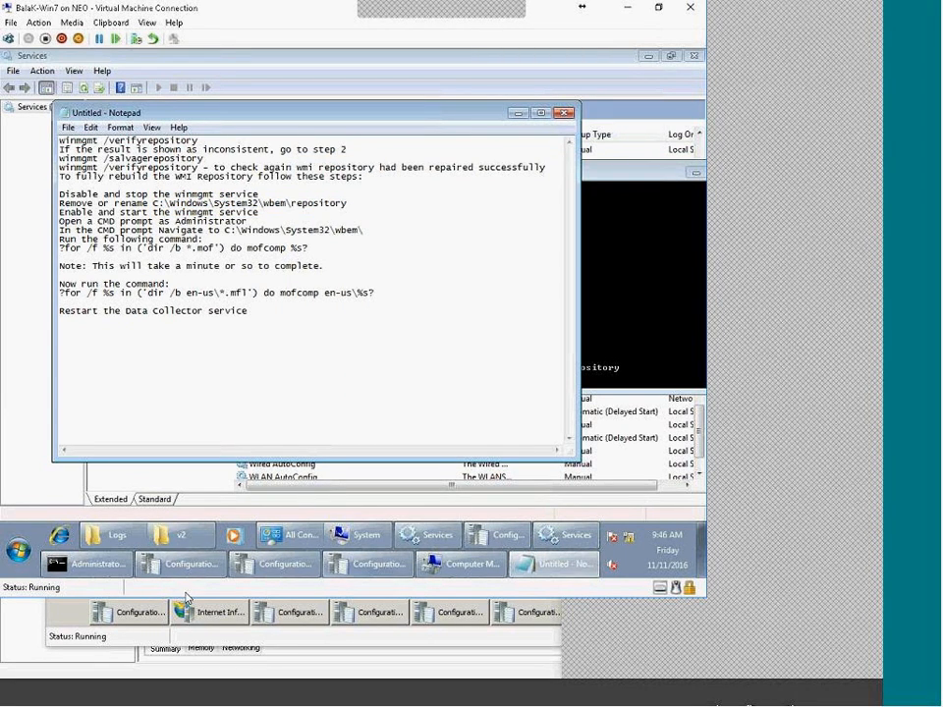
left_click(112, 535)
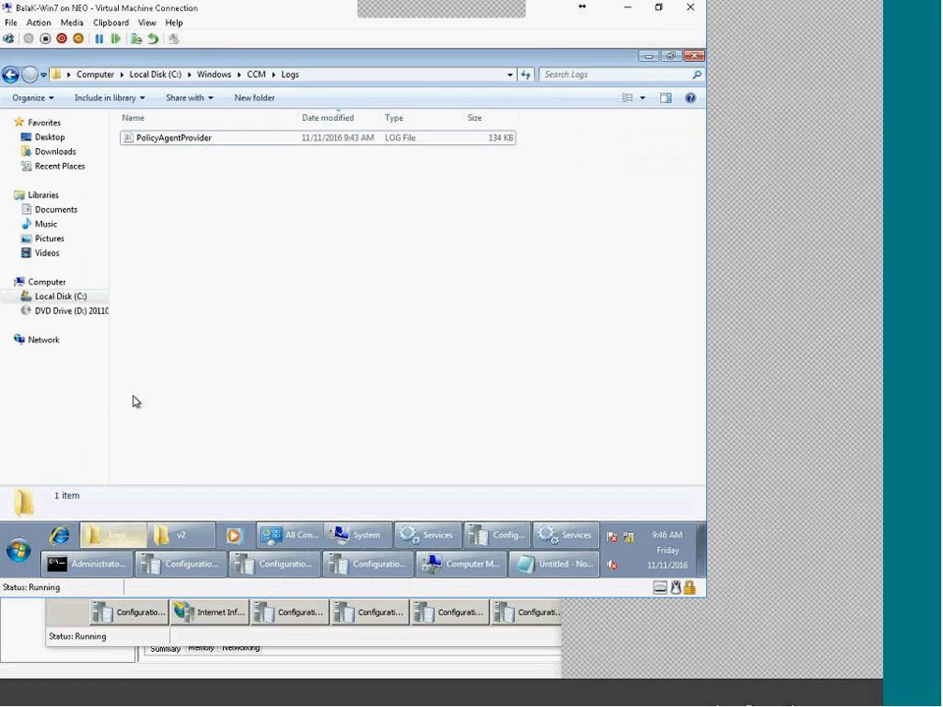
left_click(320, 75)
type("C:\\Windows\\System32\\wbem\\repository")
key("Return")
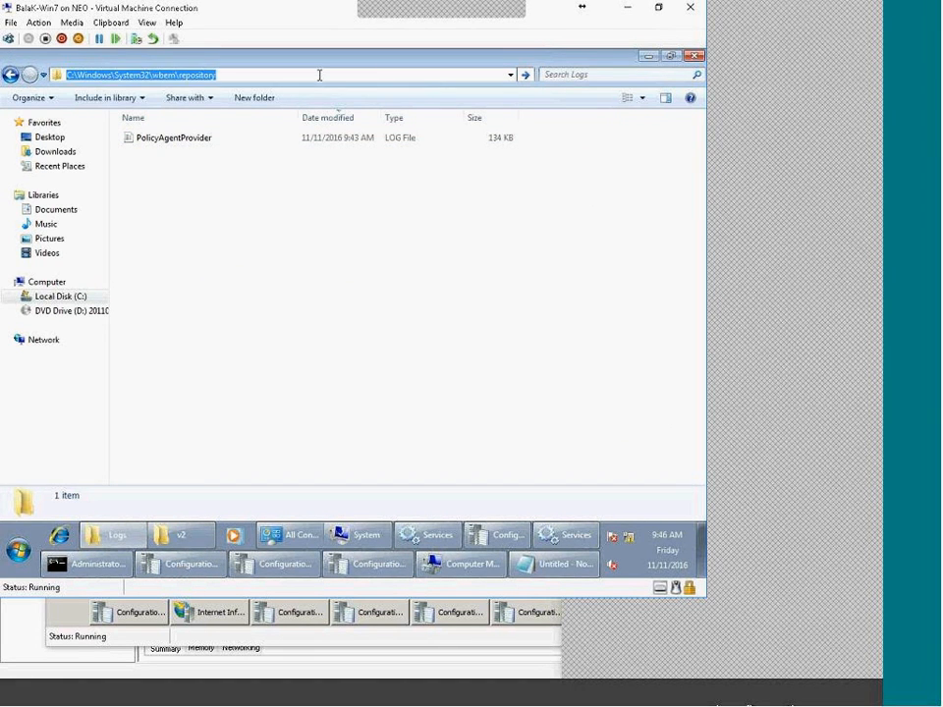
left_click_drag(246, 311, 121, 133)
left_click(209, 218)
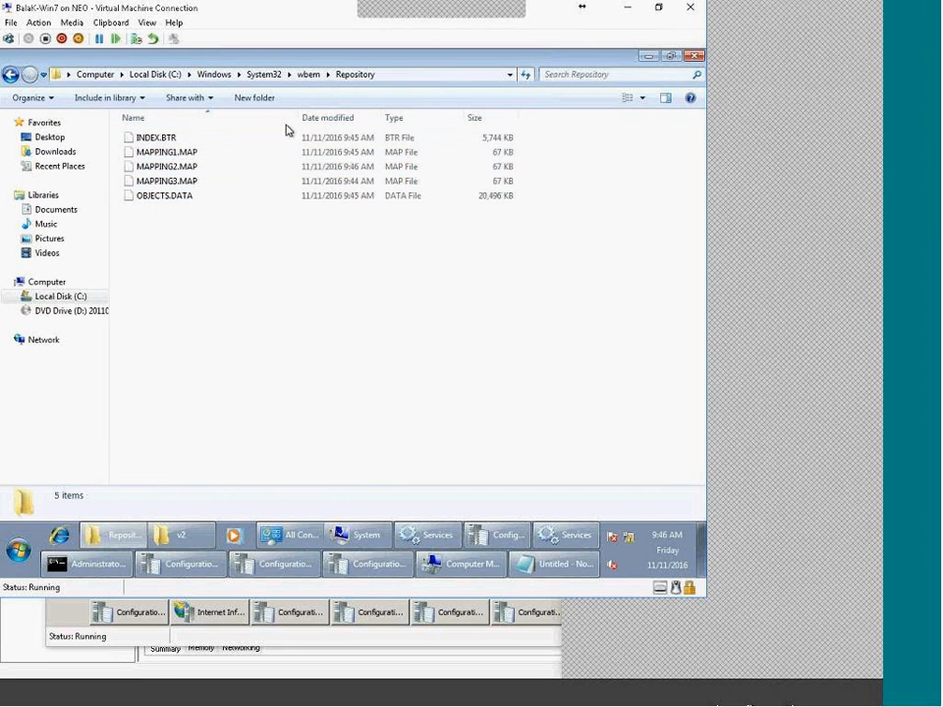
Step: Go up to the wbem folder and try to rename the Repository folder as Repository.old
left_click(309, 74)
key("F2")
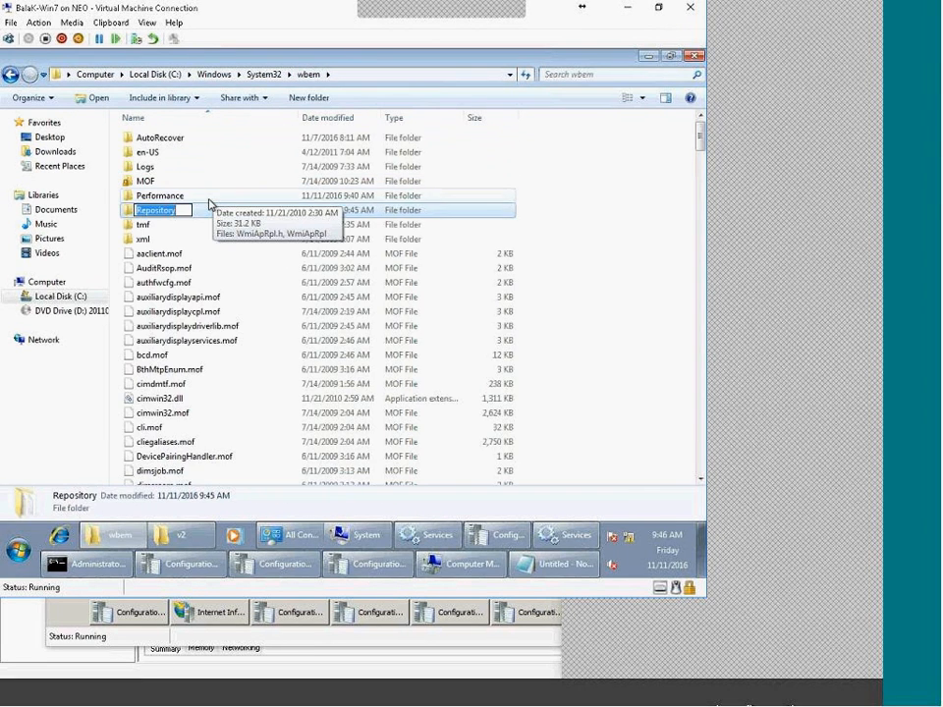
key("End")
type(".old")
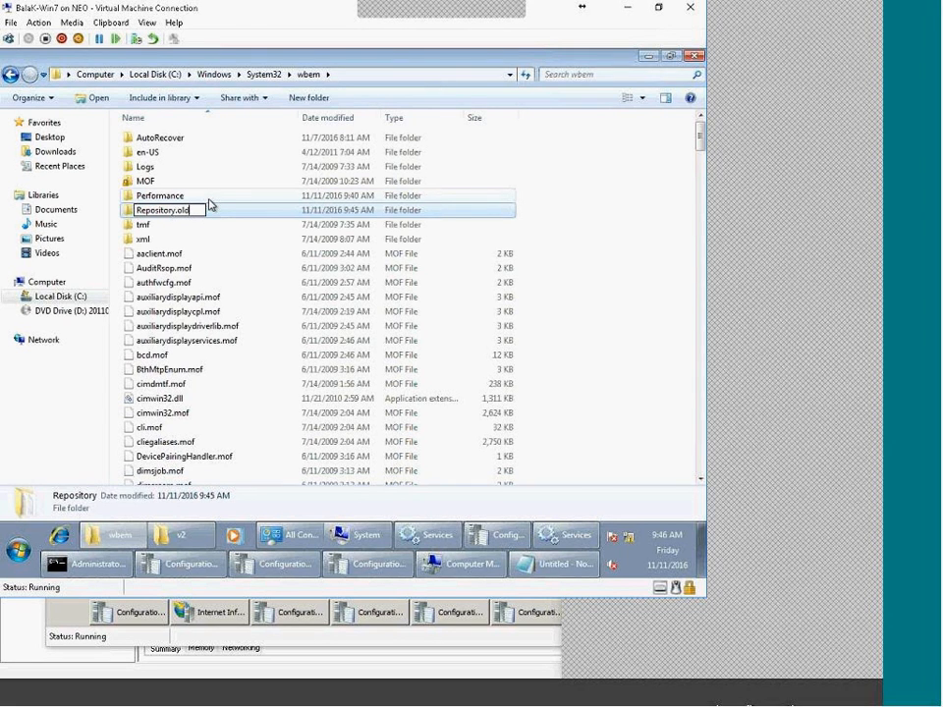
key("Return")
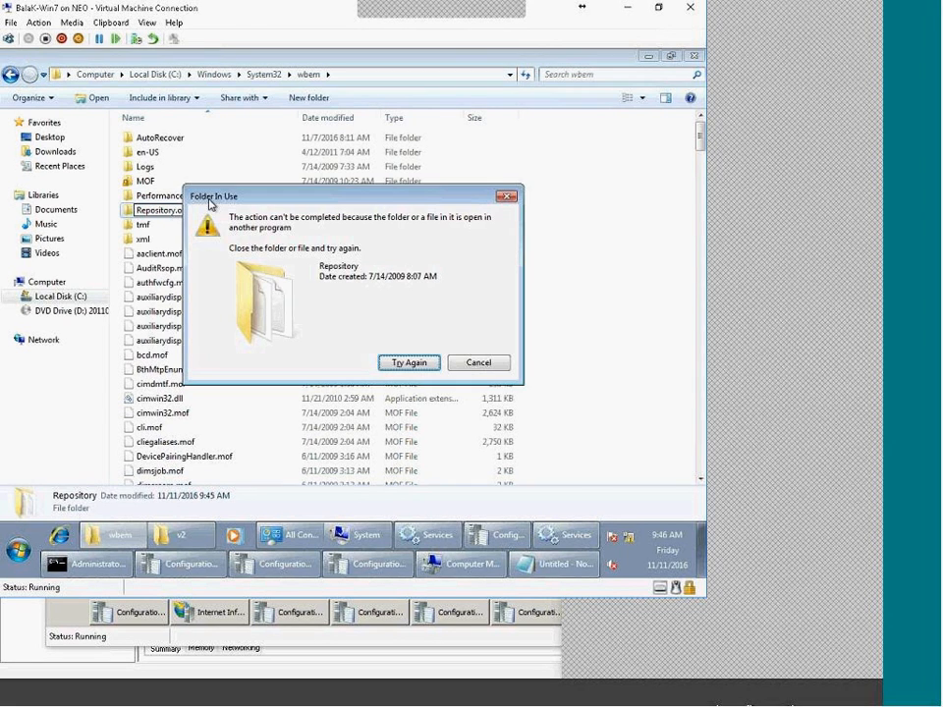
left_click(420, 365)
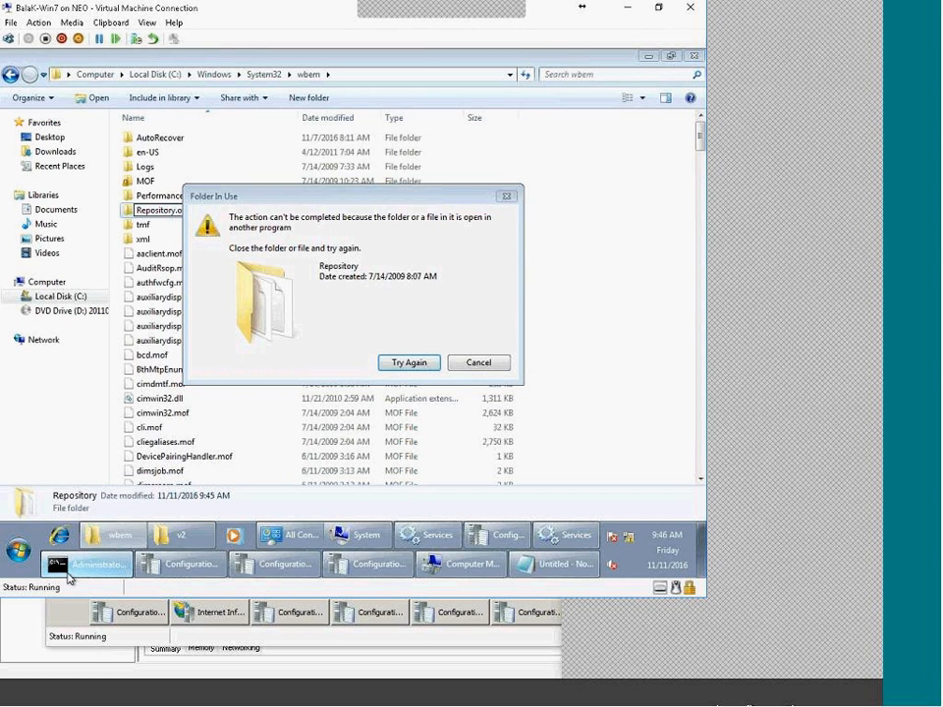
Step: Move the command prompt up to the wbem directory with cd.. and retry the Repository folder rename
left_click(68, 570)
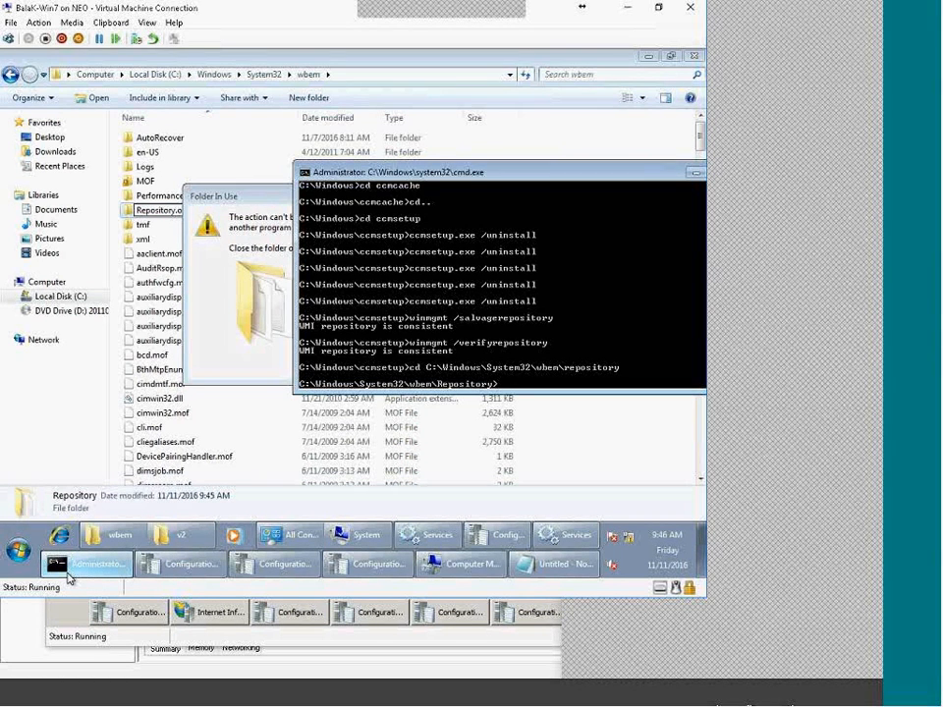
type("cd..")
key("Return")
left_click(253, 365)
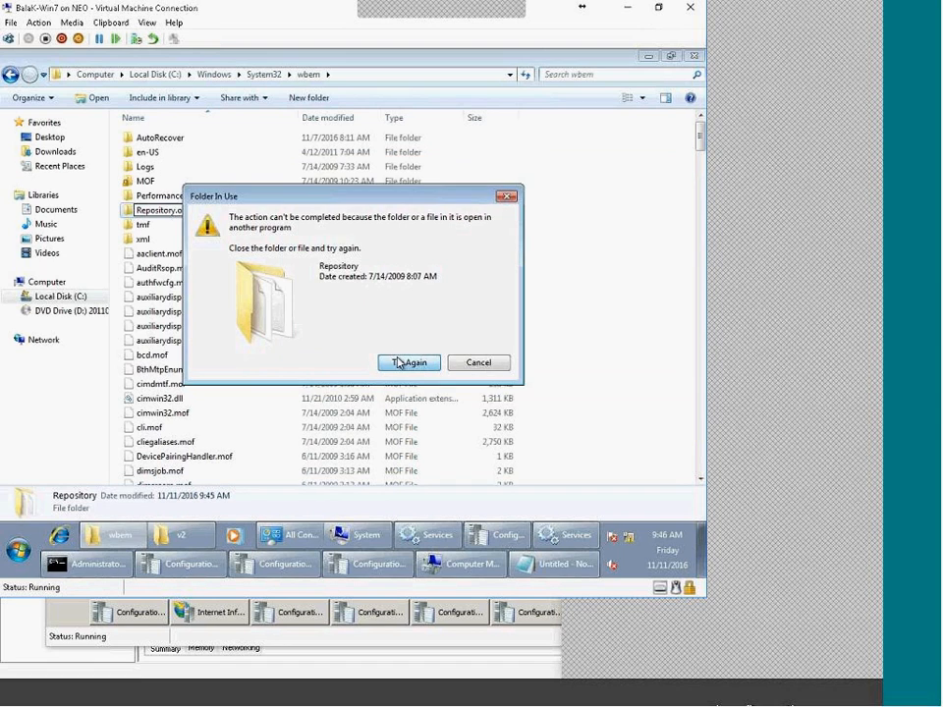
left_click(399, 363)
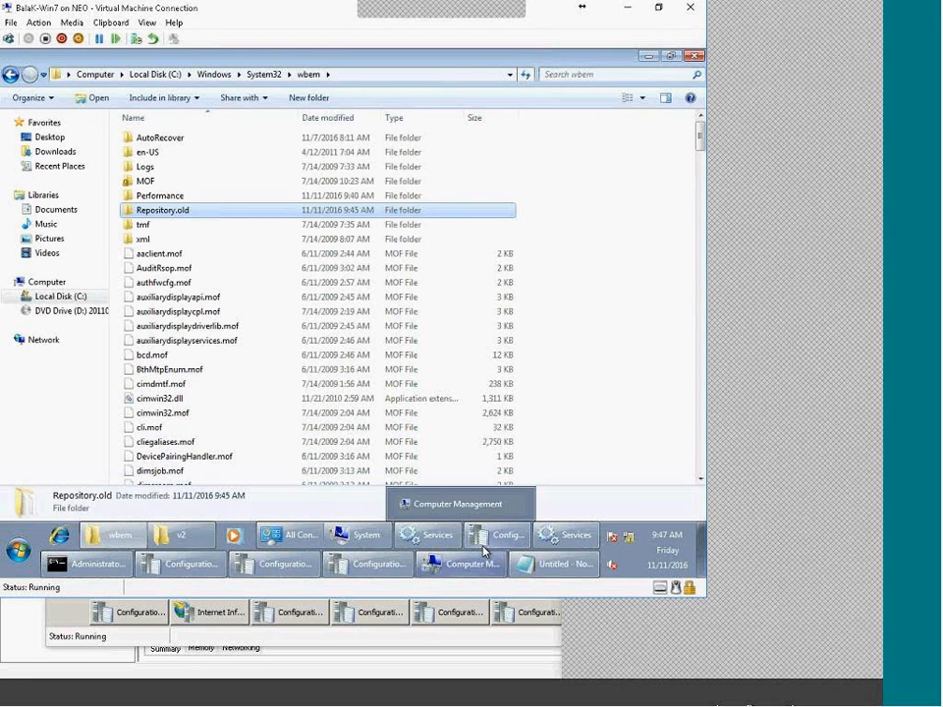
Step: Copy for /f %s in ('dir /b *.mof') do mofcomp %s from the Notepad notes and run it in the wbem directory
left_click(550, 564)
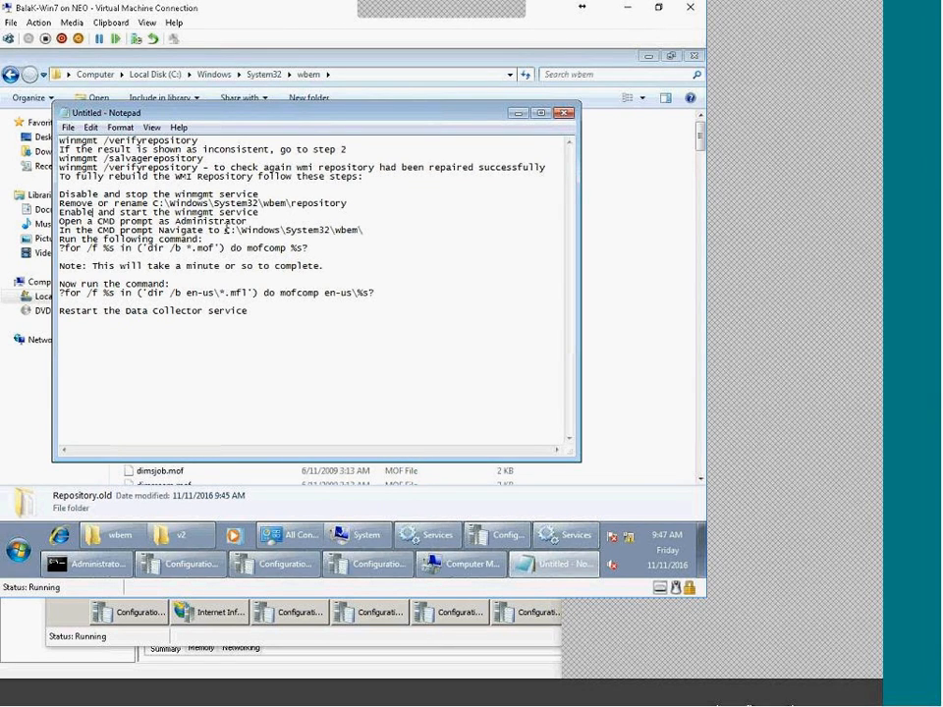
left_click_drag(225, 229, 387, 229)
left_click(288, 202)
left_click_drag(287, 202, 253, 194)
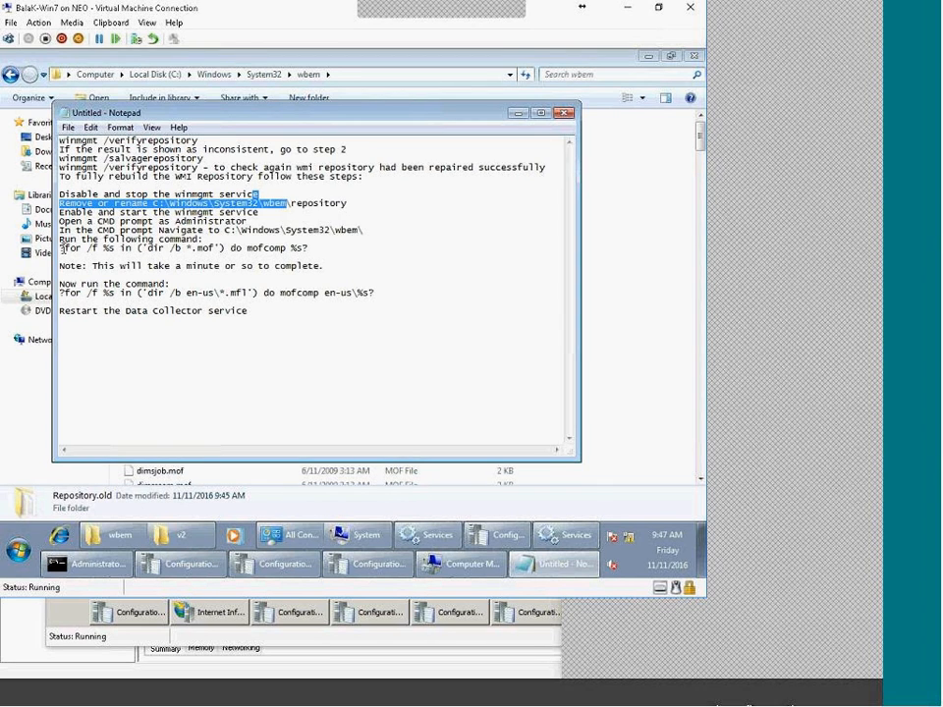
left_click_drag(64, 248, 301, 246)
key("super+c")
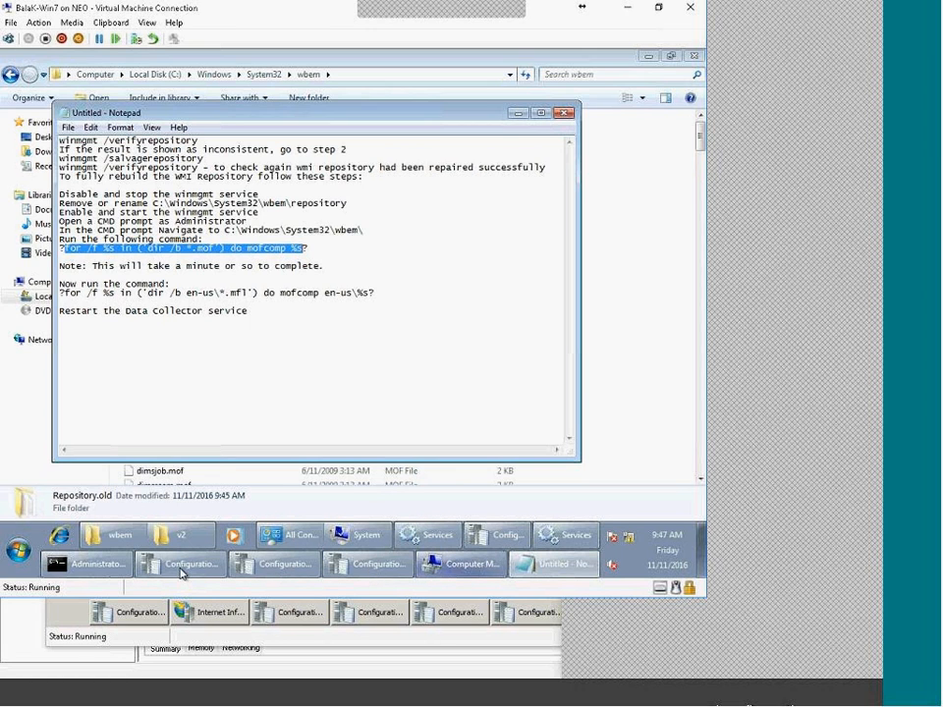
left_click(85, 564)
right_click(475, 361)
scroll(482, 344, "down", 1)
scroll(484, 346, "down", 1)
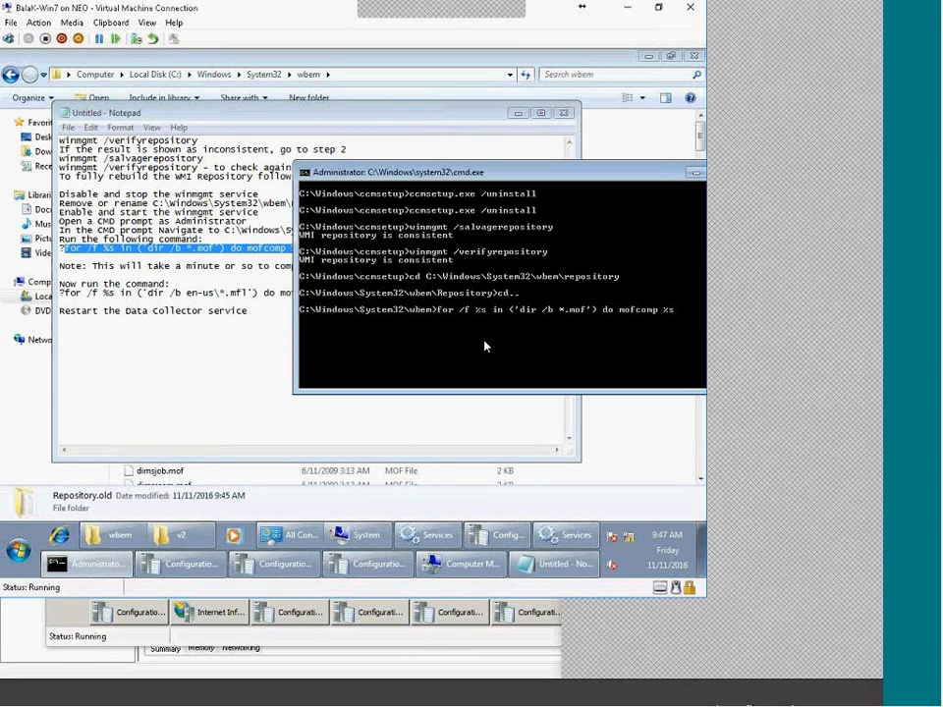
left_click_drag(460, 165, 362, 152)
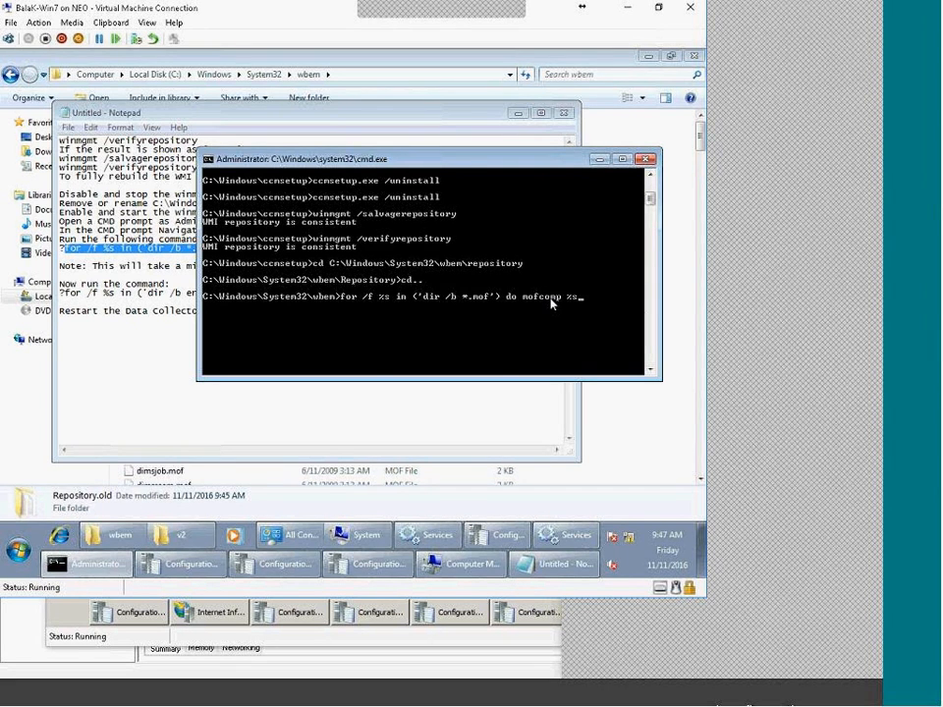
key("Return")
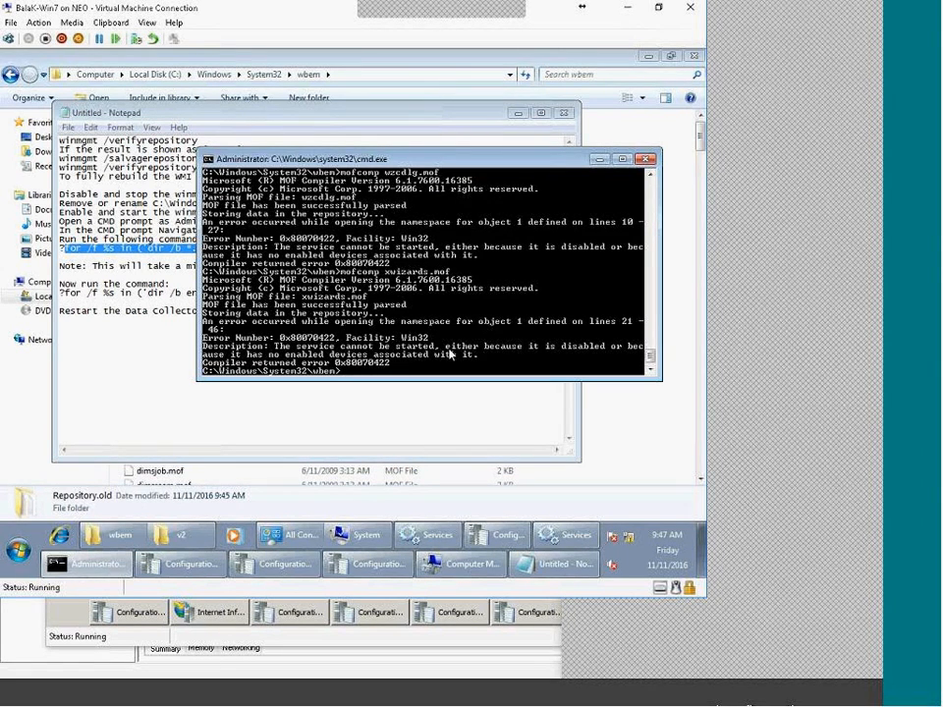
Step: Set the Windows Management Instrumentation service's startup type back to Automatic and close its properties
left_click(432, 539)
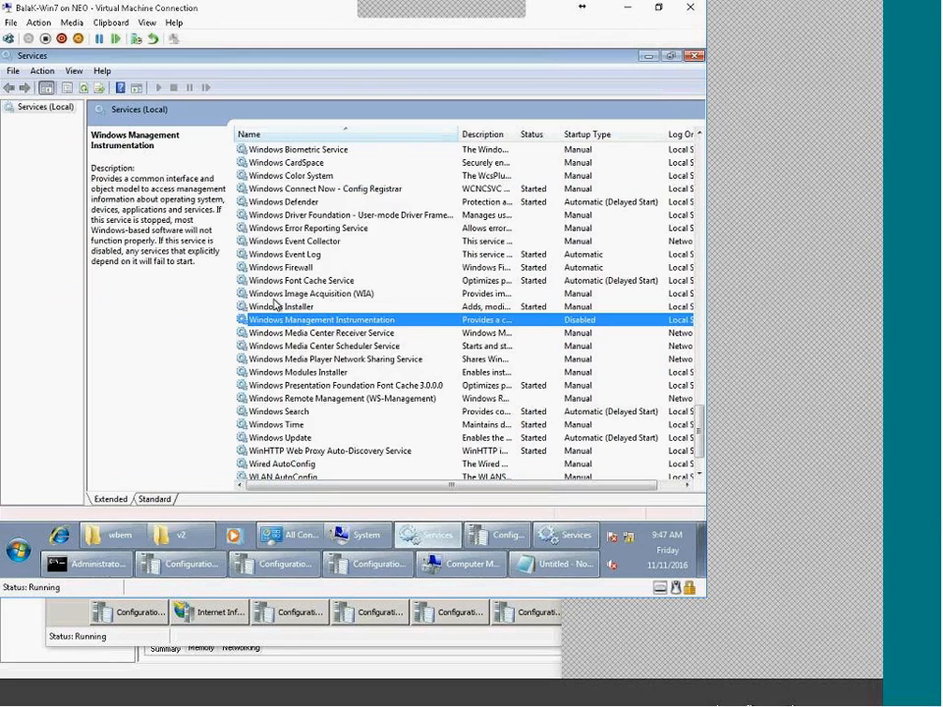
double_click(275, 319)
left_click(462, 275)
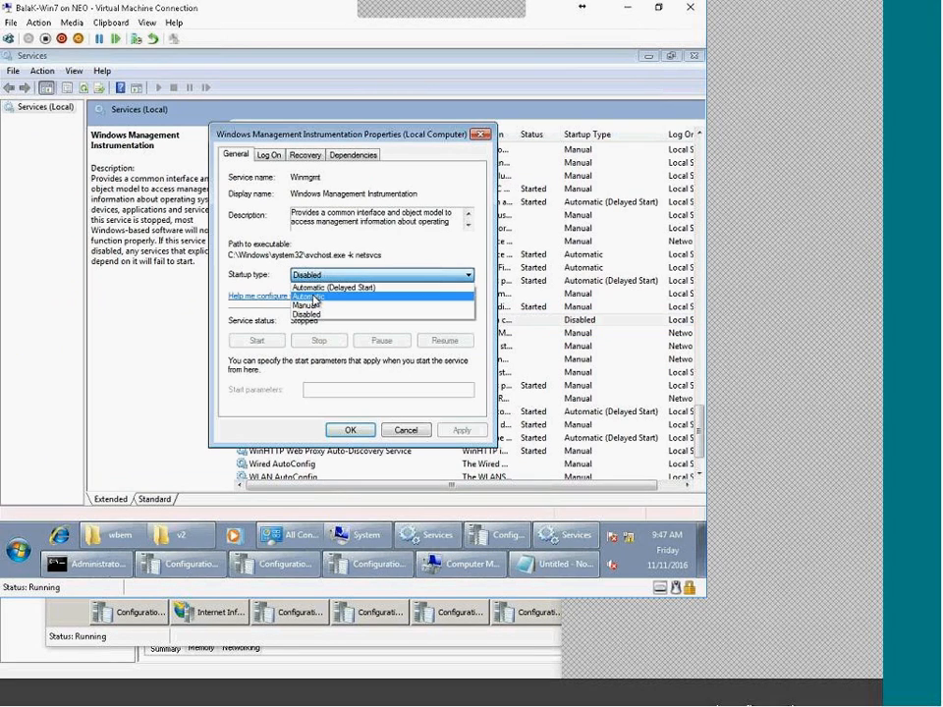
left_click(313, 296)
left_click(461, 430)
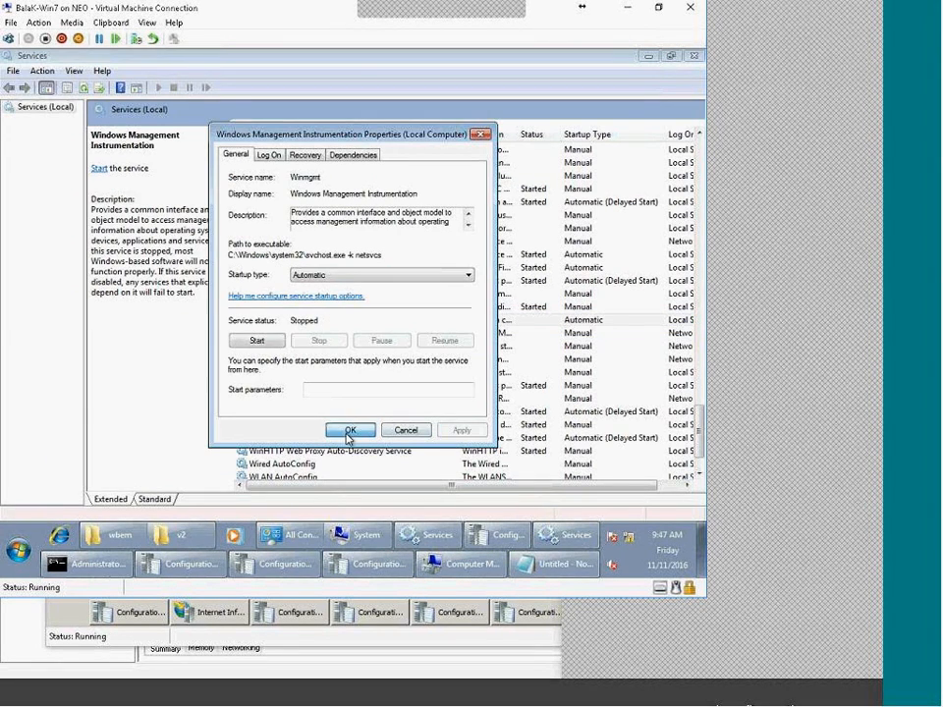
left_click(350, 431)
left_click(429, 462)
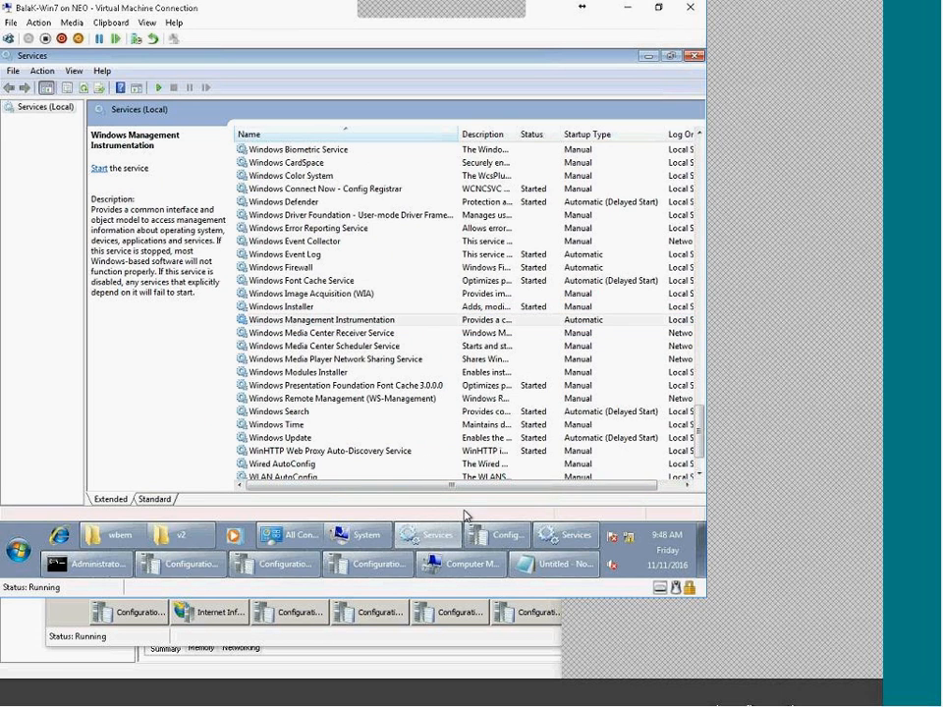
Step: Enlarge the command prompt to check the MOF compile, and compare the files in the Repository.old and new repository folders
left_click(95, 564)
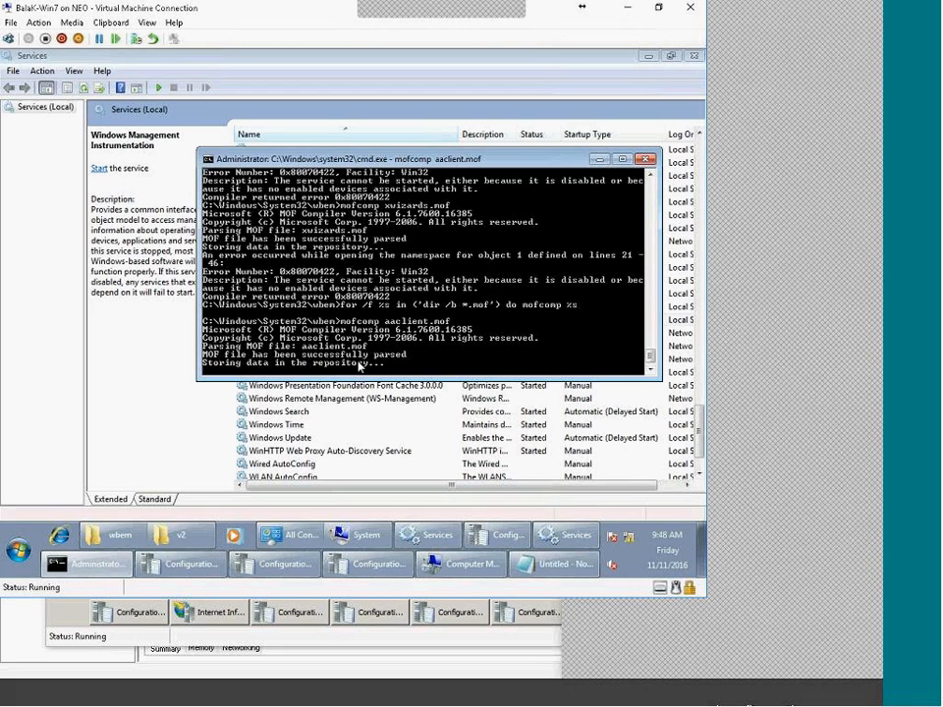
left_click_drag(370, 378, 373, 442)
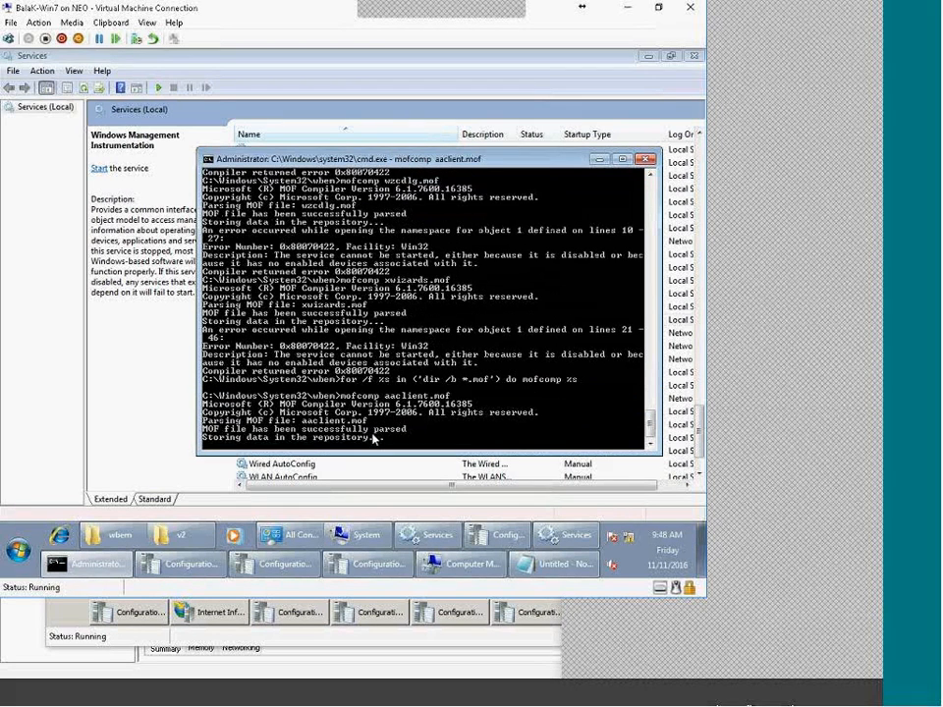
left_click(119, 538)
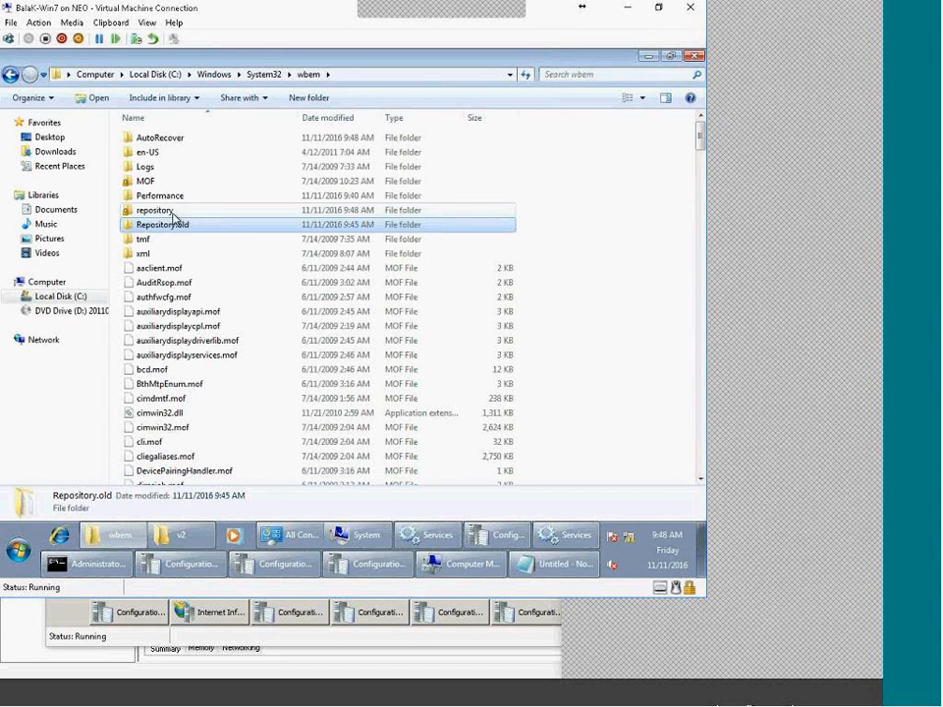
left_click(190, 212)
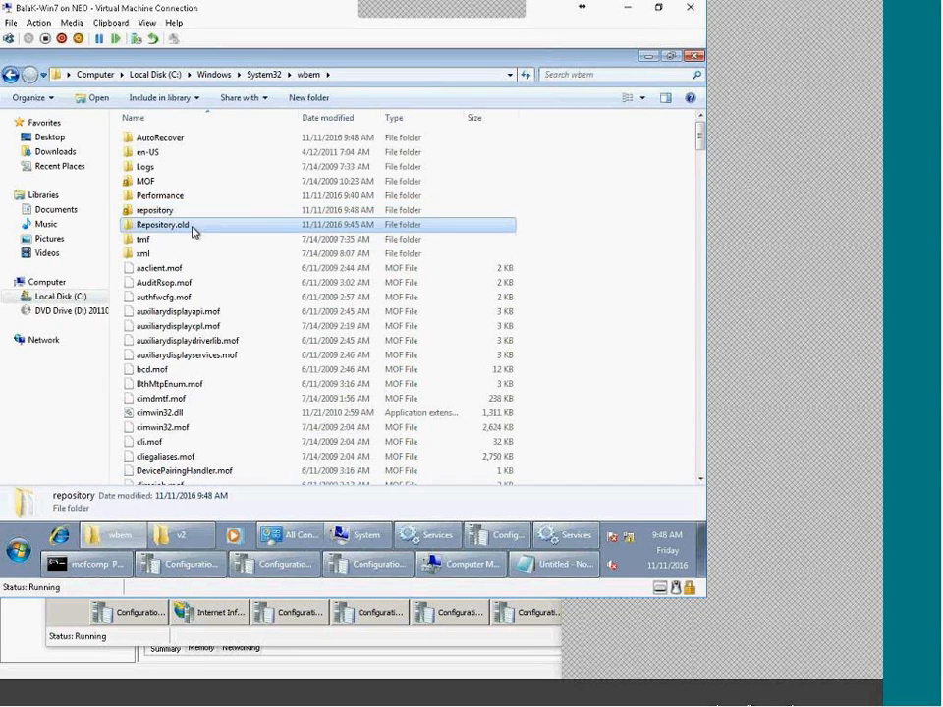
double_click(193, 232)
left_click_drag(283, 317, 294, 117)
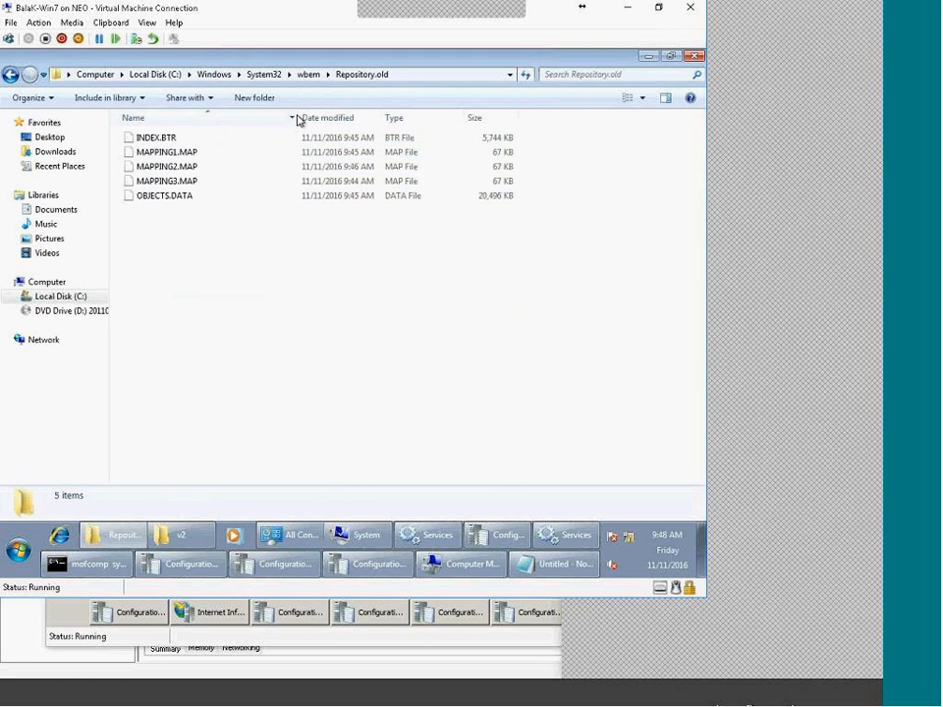
left_click(309, 74)
double_click(157, 206)
left_click_drag(261, 334, 137, 122)
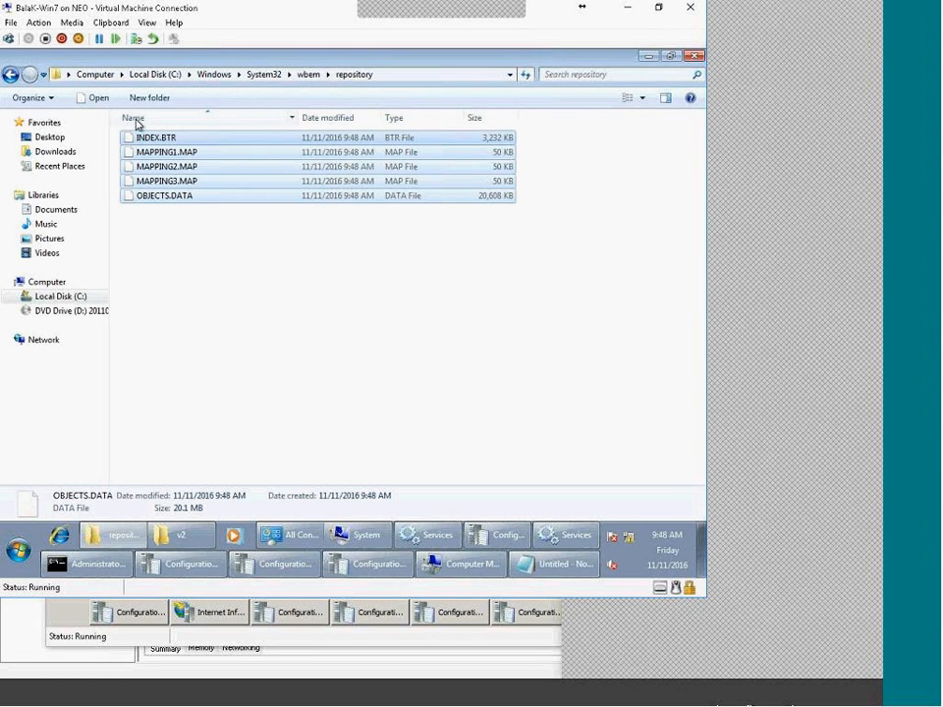
left_click(345, 271)
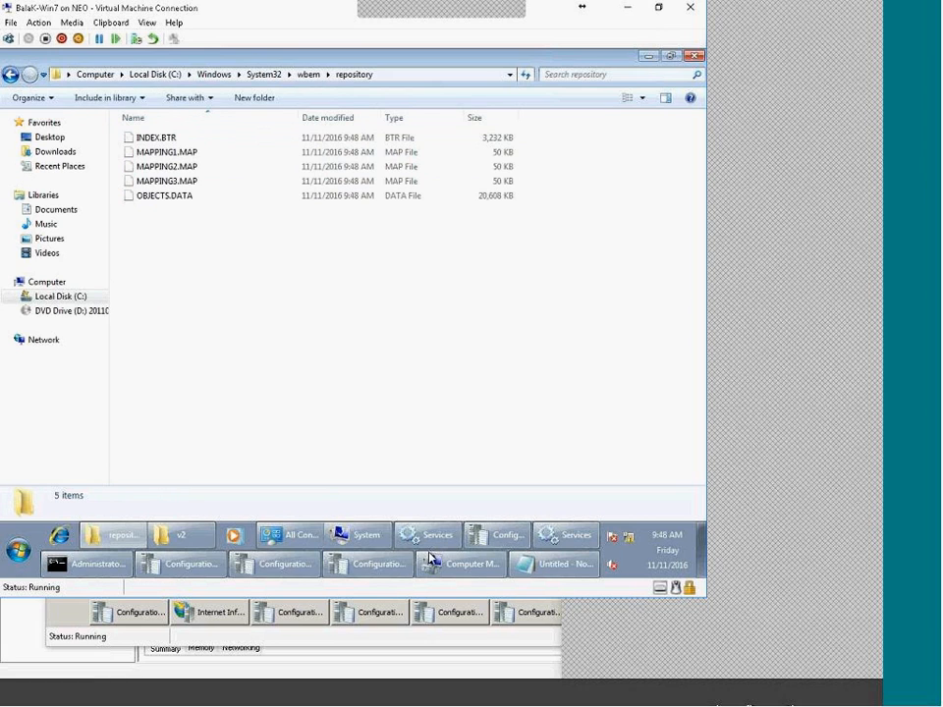
Step: Copy for /f %s in ('dir /b en-us\*.mfl') do mofcomp en-us\%s from the Notepad notes and run it in the wbem directory
left_click(110, 570)
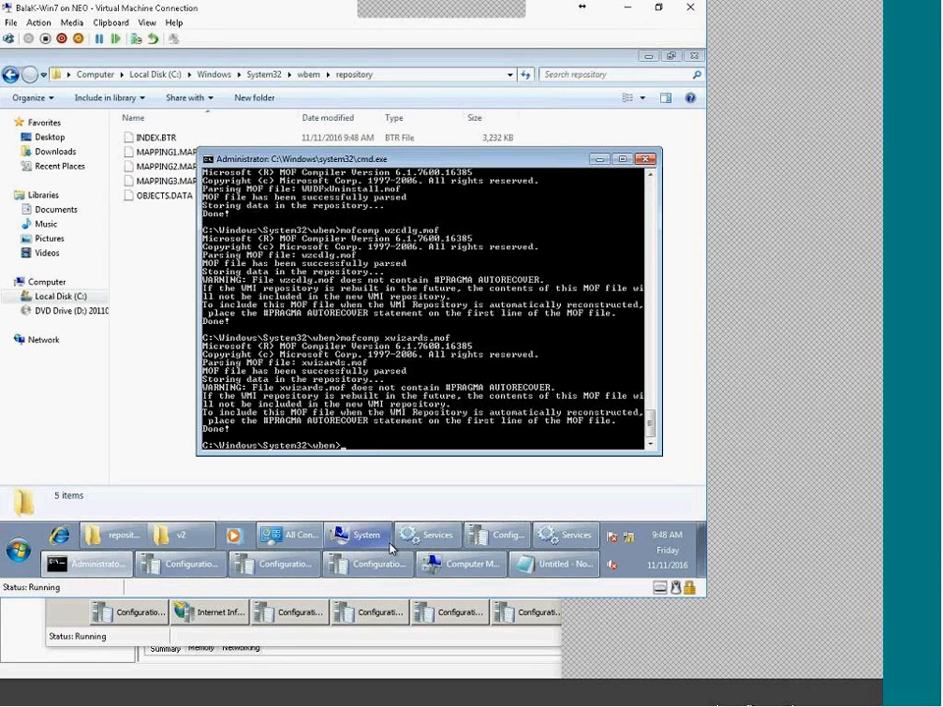
left_click(553, 564)
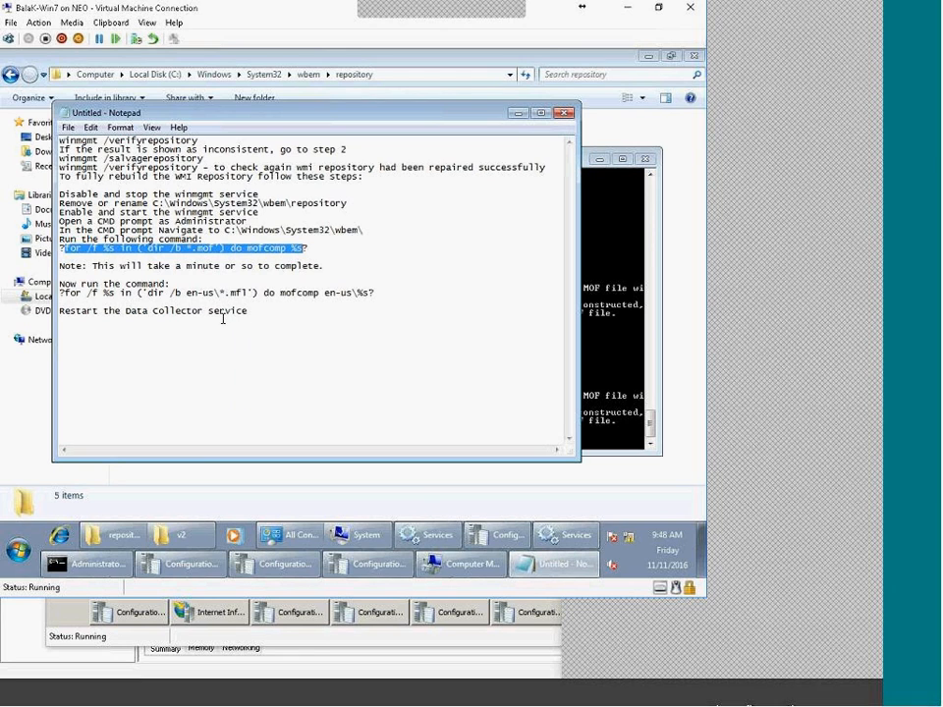
double_click(75, 293)
left_click_drag(103, 297, 371, 297)
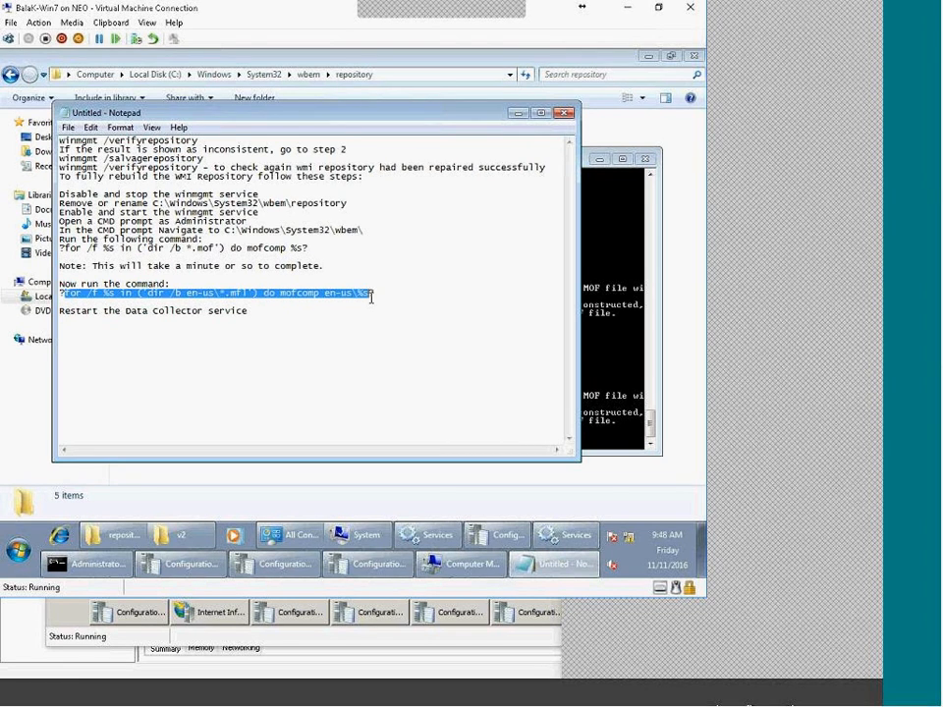
right_click(344, 285)
left_click(362, 331)
left_click(613, 365)
right_click(311, 389)
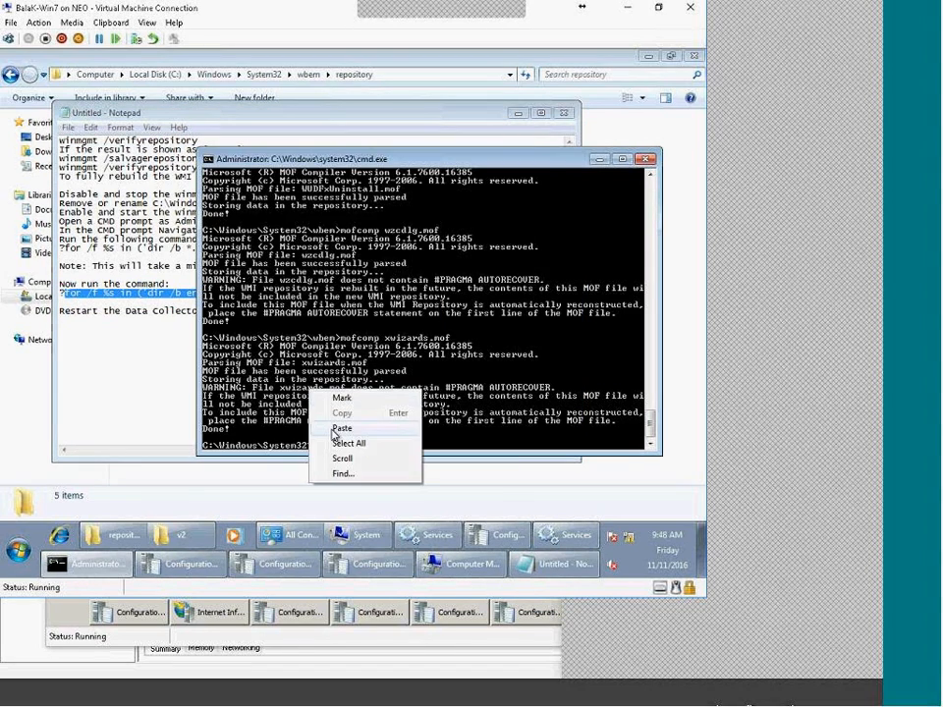
left_click(341, 429)
key("Return")
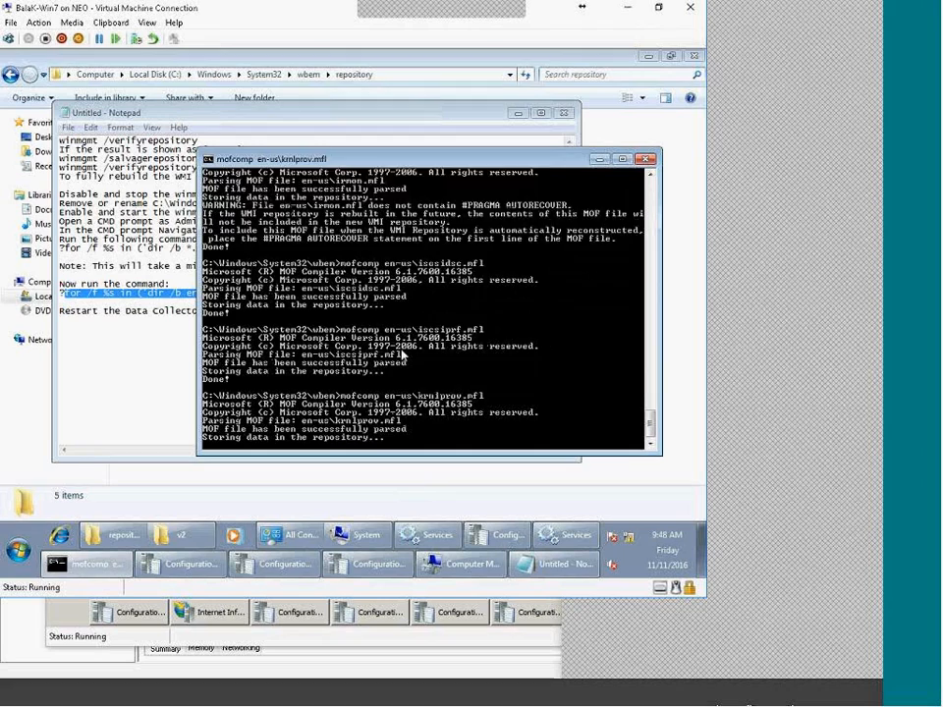
Step: Go up to the wbem folder and look through its MOF files
left_click(295, 79)
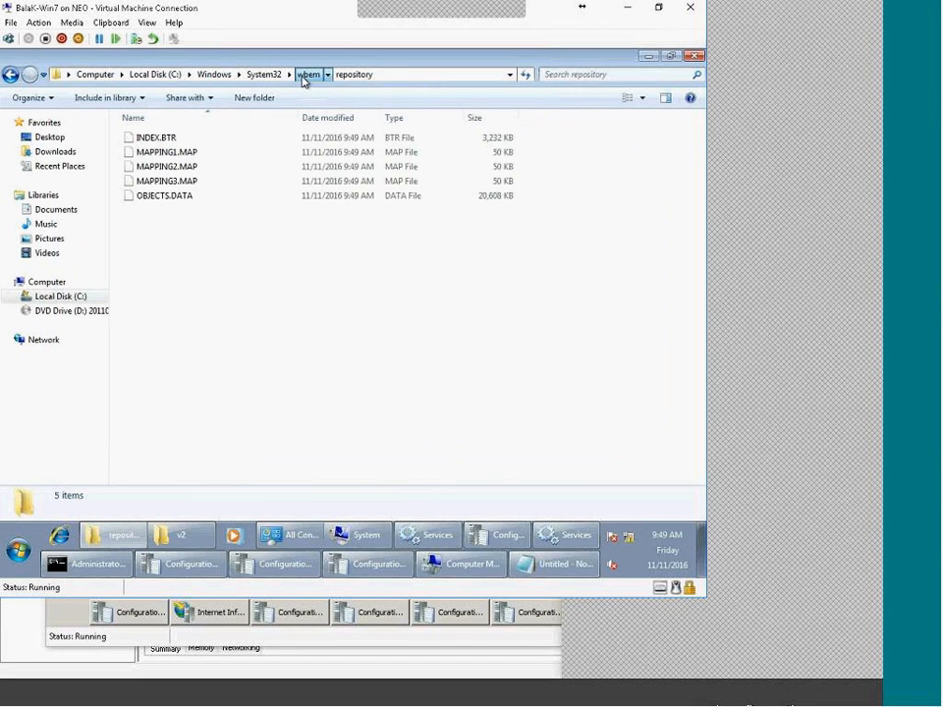
left_click(305, 75)
left_click(188, 284)
left_click(181, 312)
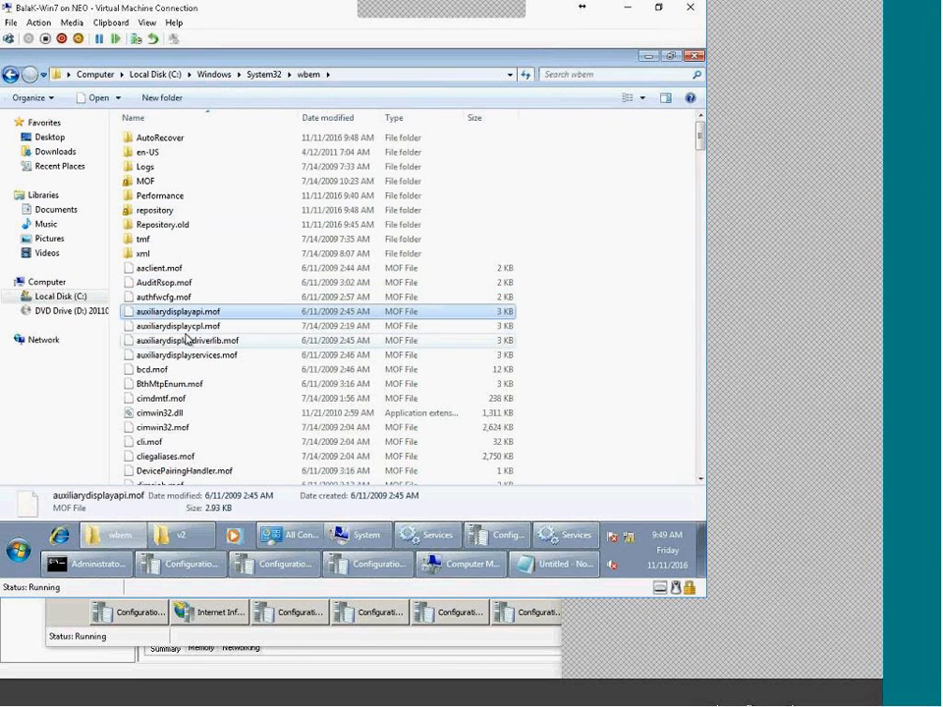
left_click(185, 340)
left_click(178, 298)
key("Down")
key("Down")
key("Up")
key("Up")
key("Up")
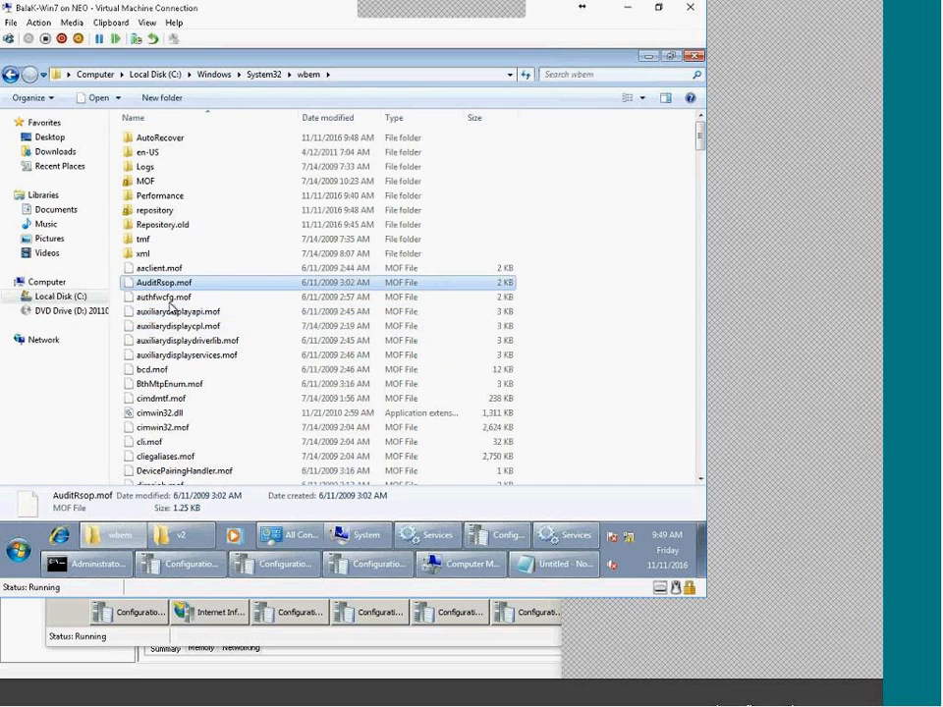
scroll(232, 341, "down", 1)
scroll(232, 341, "down", 7)
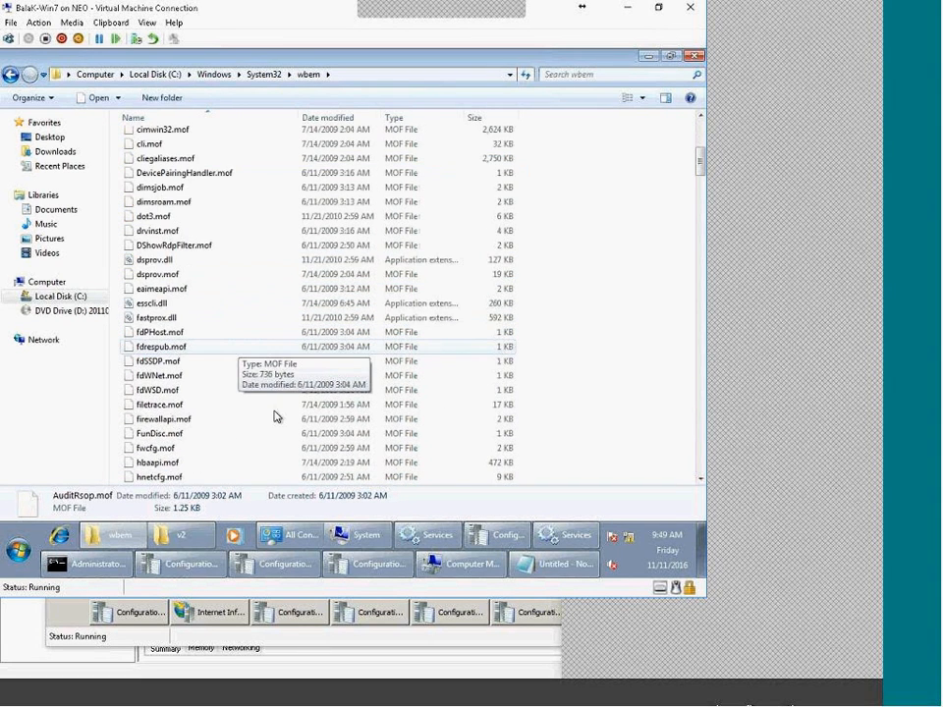
Step: Open fwcfg.mof from the wbem folder in Notepad
right_click(188, 412)
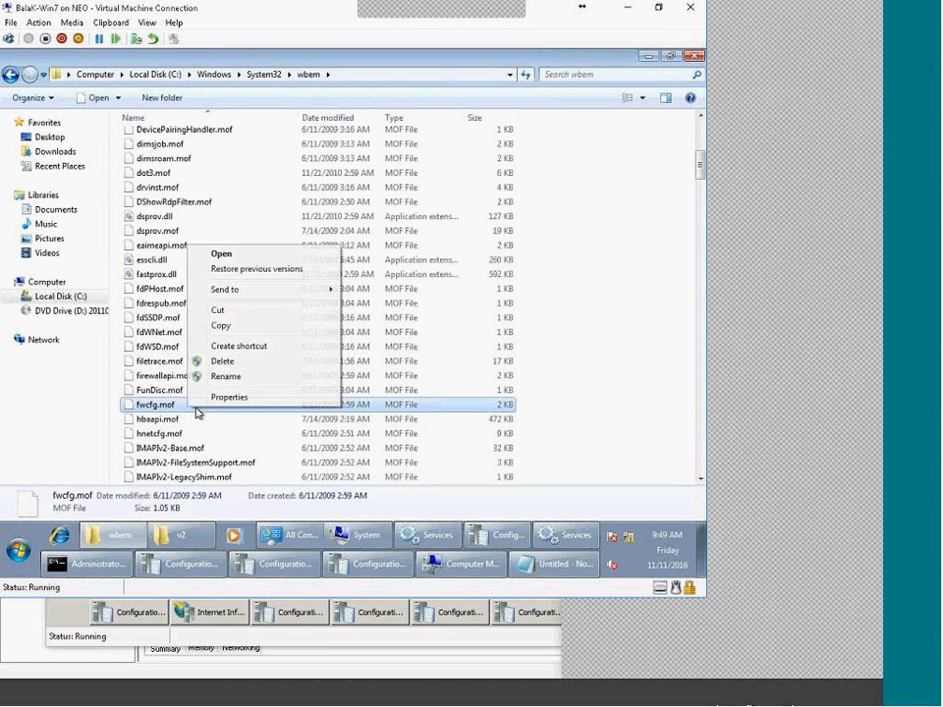
left_click(234, 252)
key("Down")
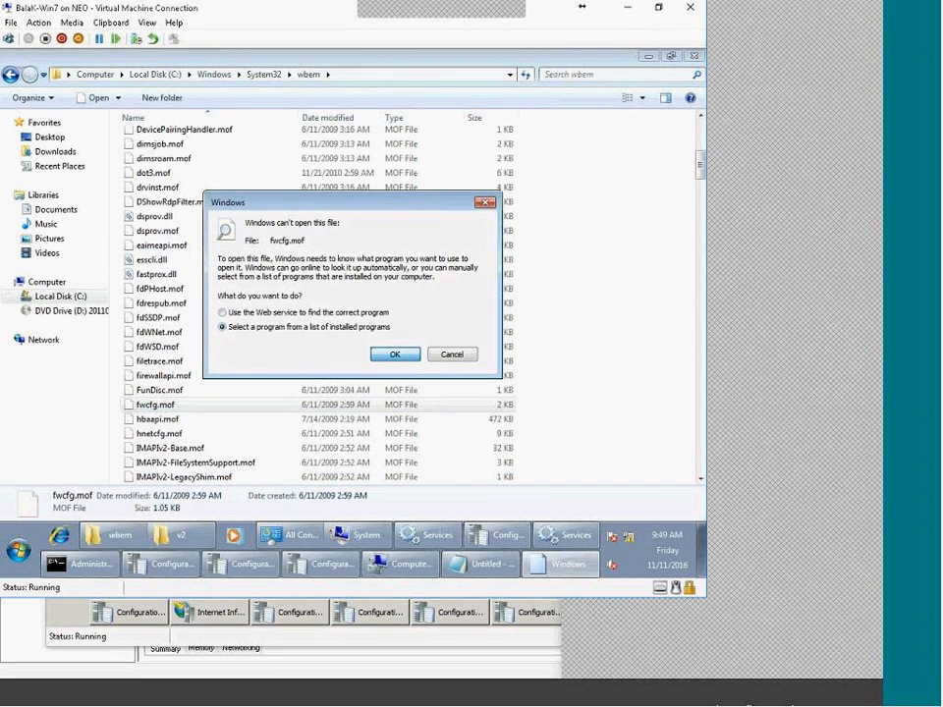
key("Return")
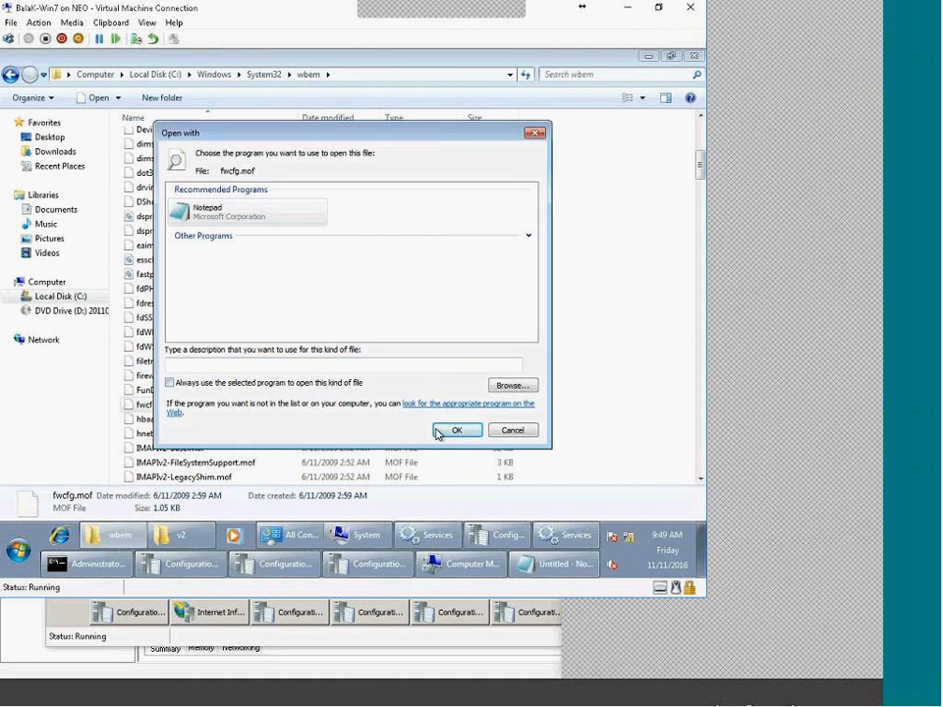
left_click(450, 429)
Step: Examine the #pragma namespace line in fwcfg.mof and close the file
left_click_drag(117, 185, 302, 195)
left_click_drag(149, 143, 251, 149)
left_click(241, 148)
left_click_drag(174, 149, 253, 149)
key("shift+Left")
key("shift+Left")
key("shift+Left")
key("shift+Left")
key("shift+Left")
key("shift+Left")
key("shift+Left")
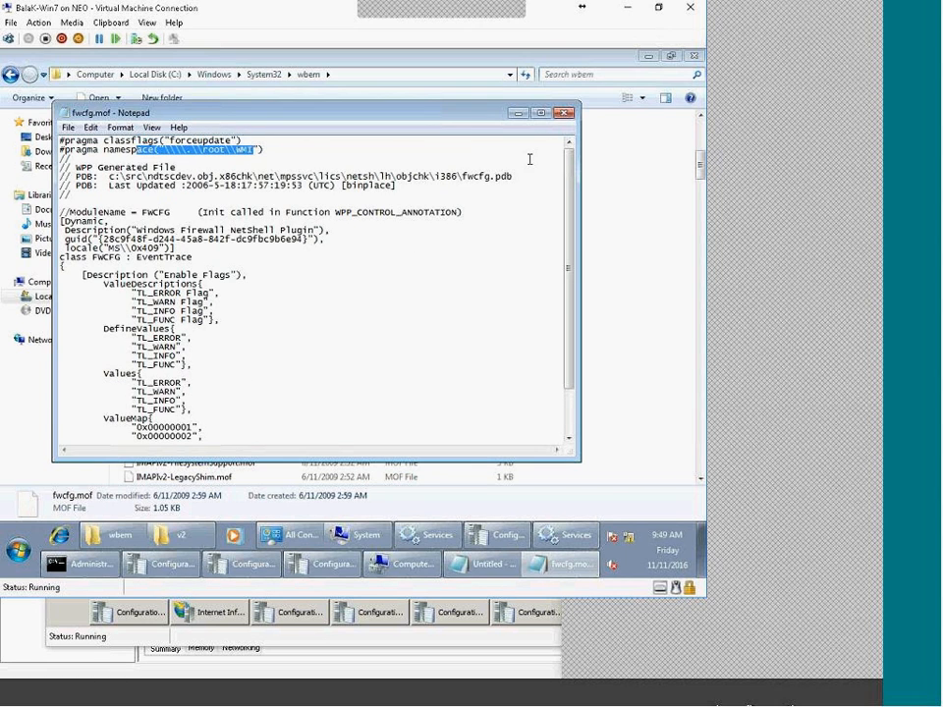
left_click(563, 114)
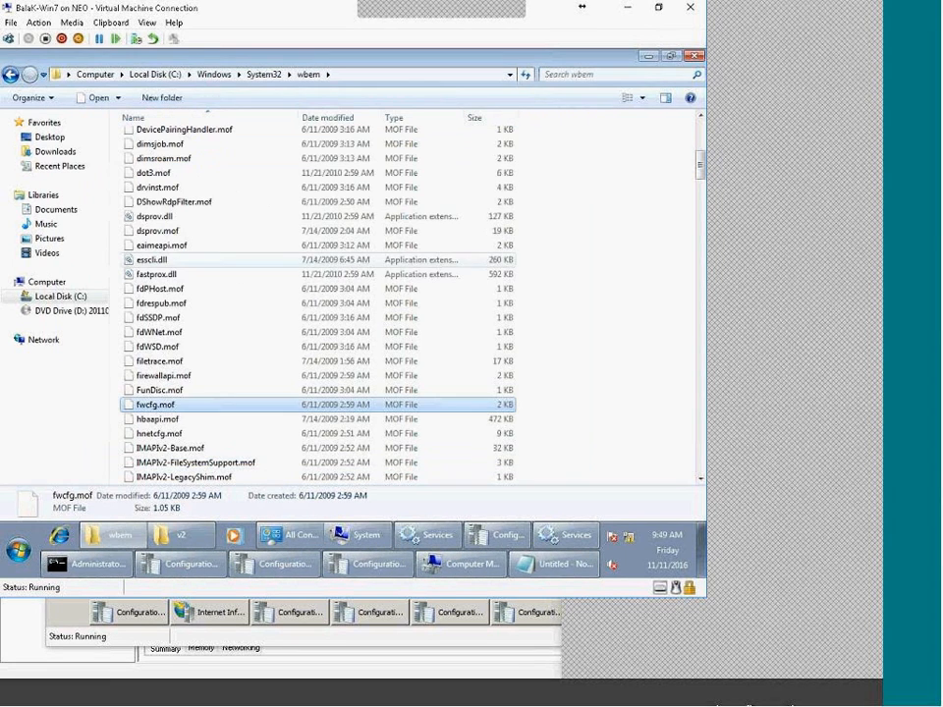
Step: Browse the remaining files in the wbem folder down to the WMI entries
scroll(346, 407, "down", 1)
scroll(346, 406, "down", 8)
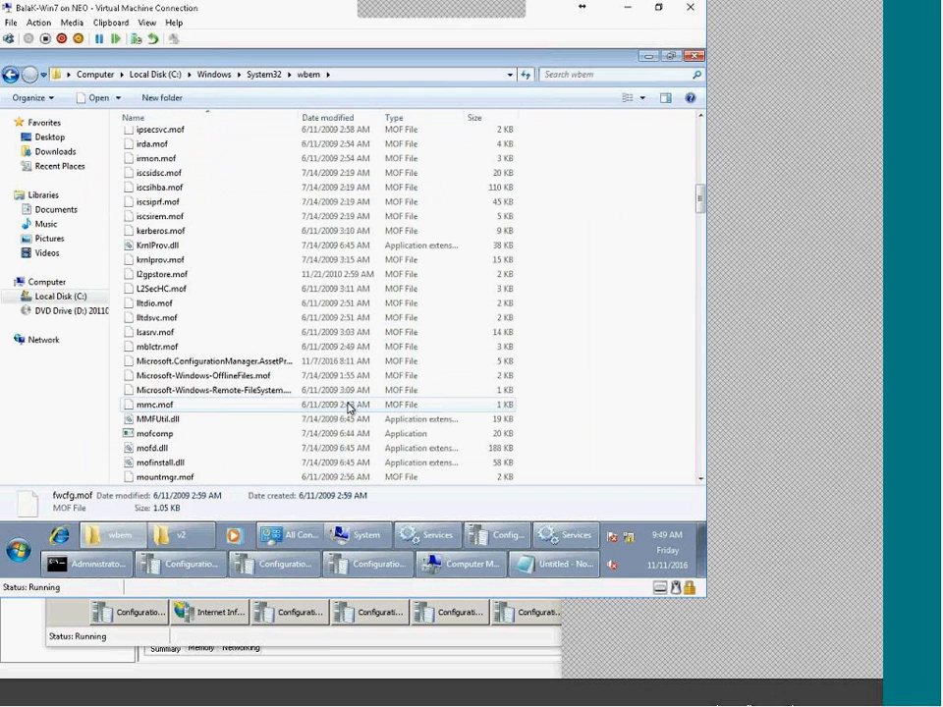
scroll(348, 407, "down", 10)
scroll(385, 437, "down", 5)
right_click(388, 433)
left_click_drag(702, 270, 713, 410)
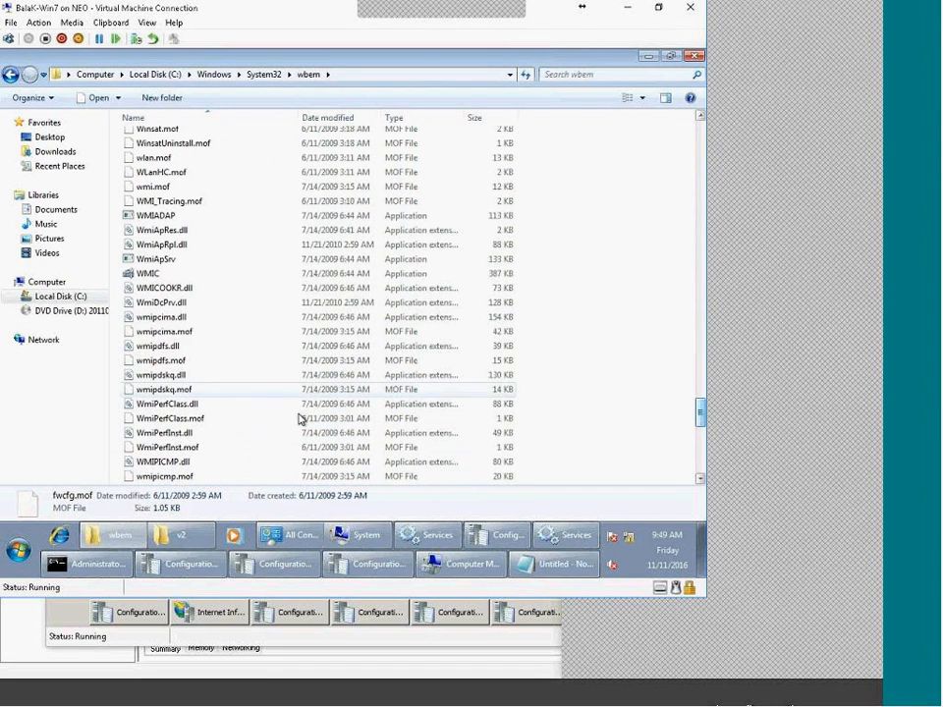
Step: Check the en-us MFL compile output in the command prompt and reopen the repository folder inside wbem
left_click(111, 568)
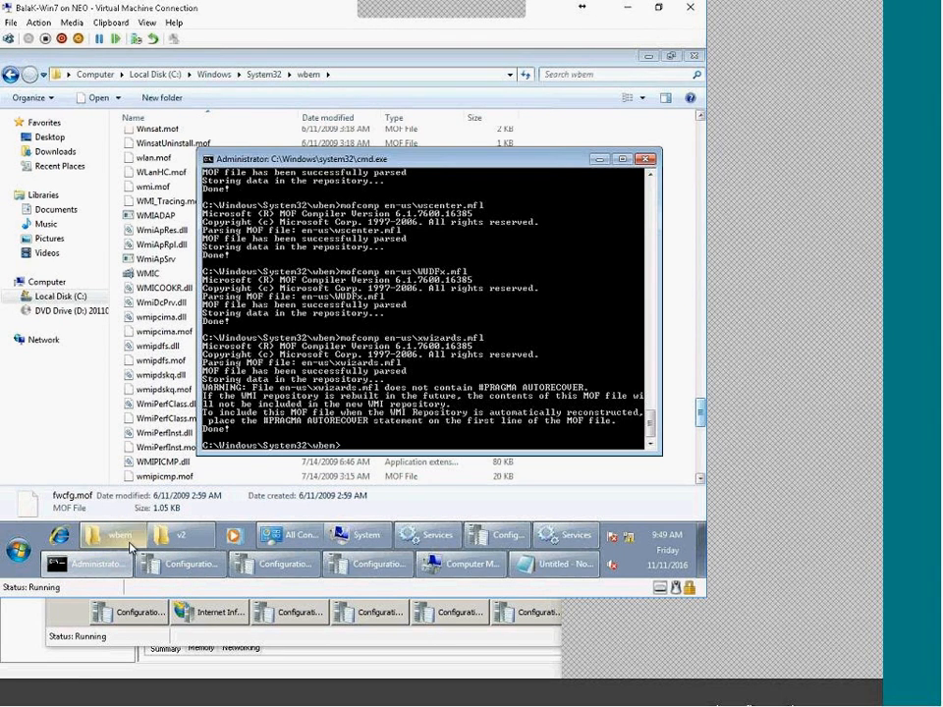
left_click(702, 415)
left_click_drag(702, 415, 702, 133)
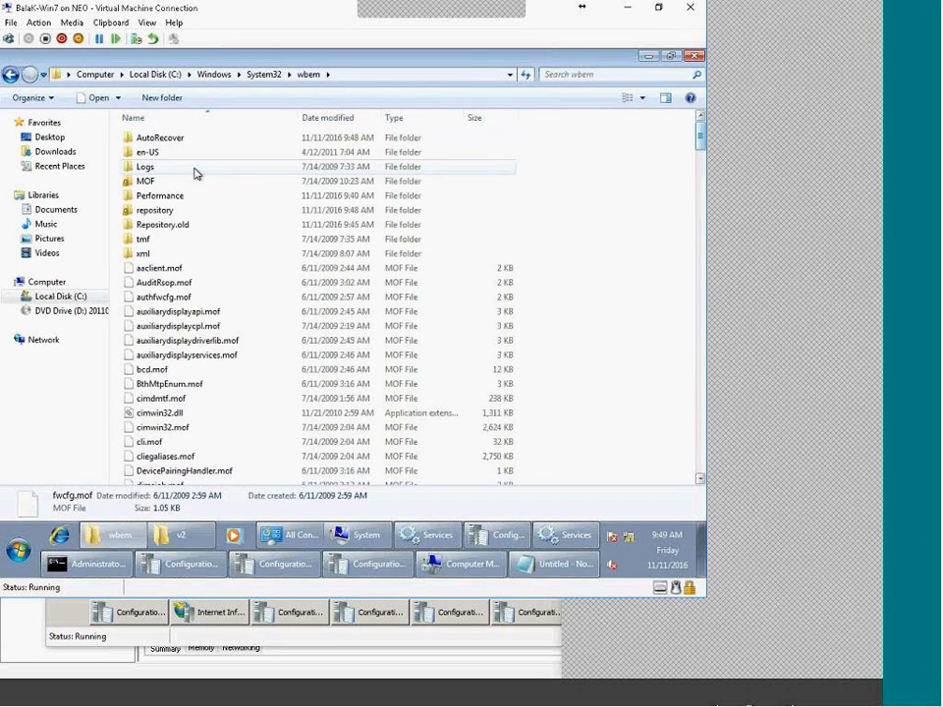
double_click(159, 212)
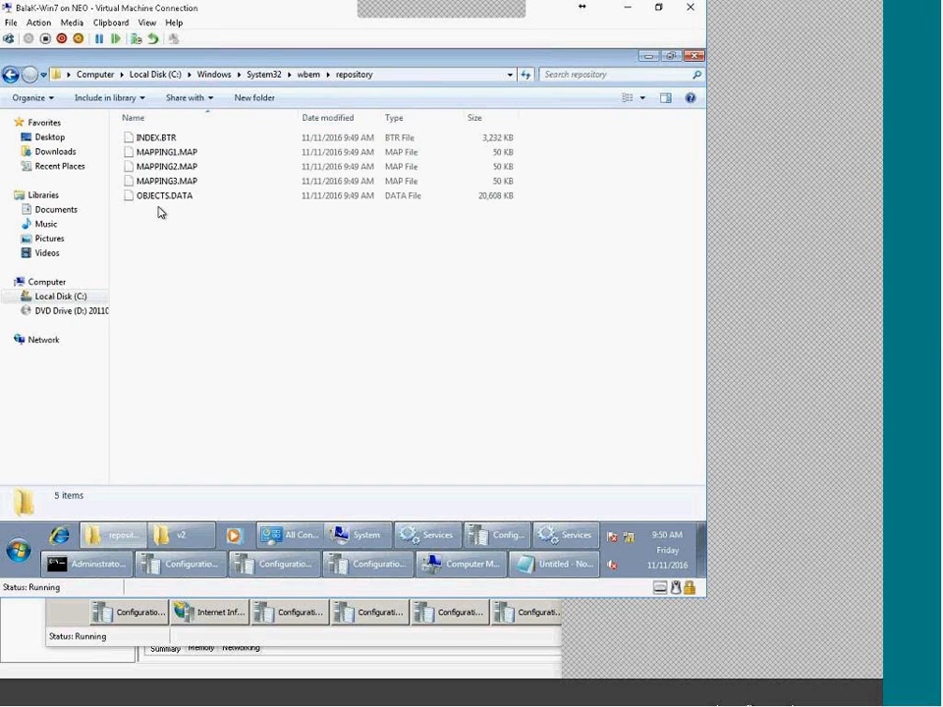
Step: Restart the Windows Management Instrumentation service from the Services console
left_click(427, 534)
left_click(393, 411)
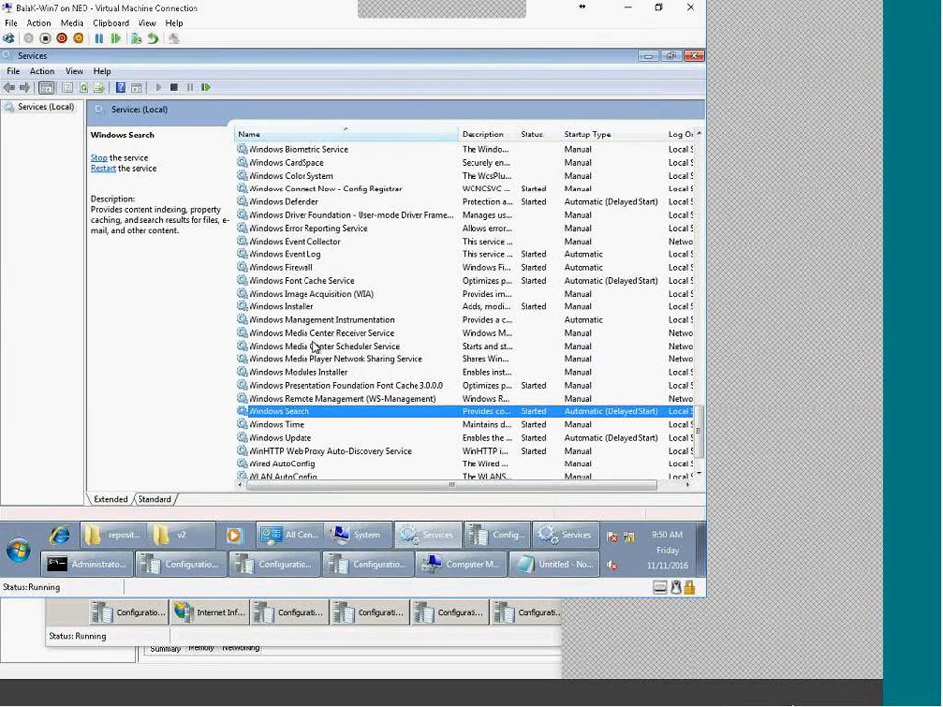
left_click(316, 320)
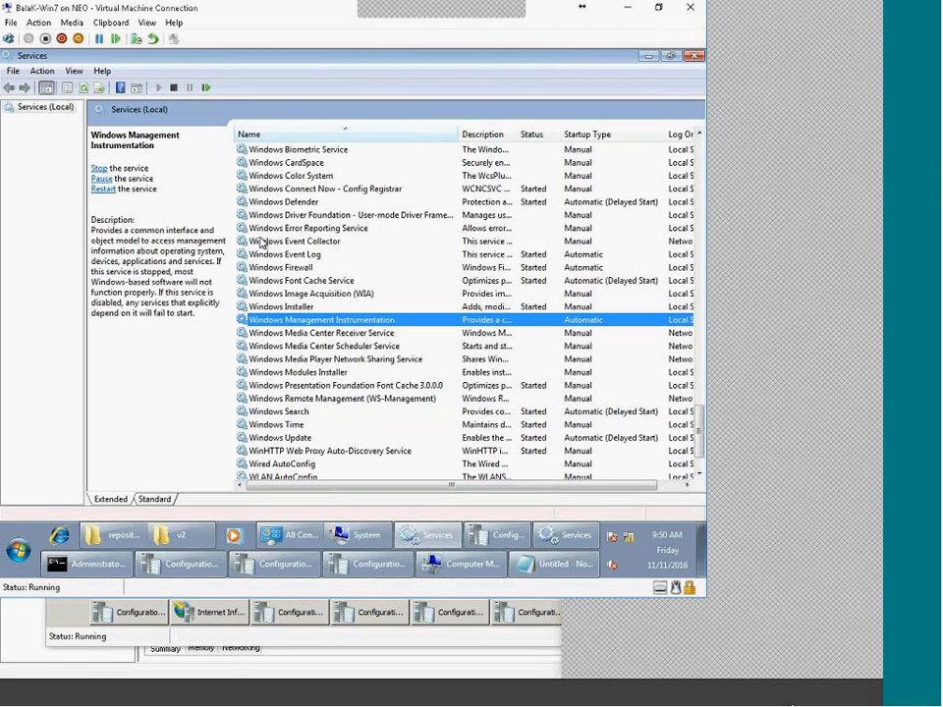
left_click(206, 87)
left_click(207, 89)
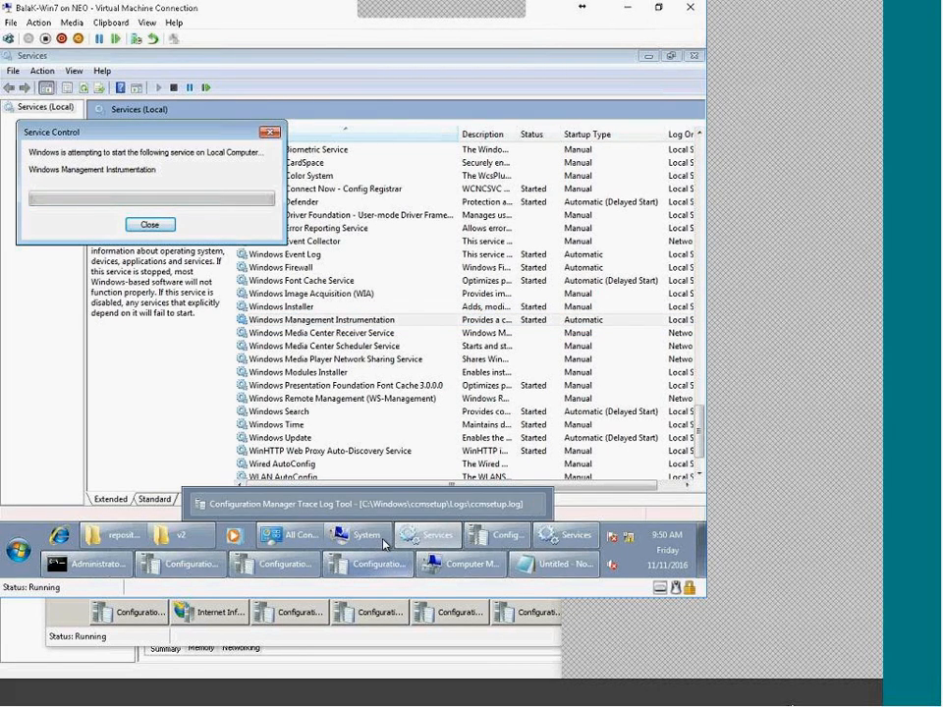
Step: Switch the command prompt to the C:\ root with cd\ and clear its output with cls
left_click(88, 559)
type("cls")
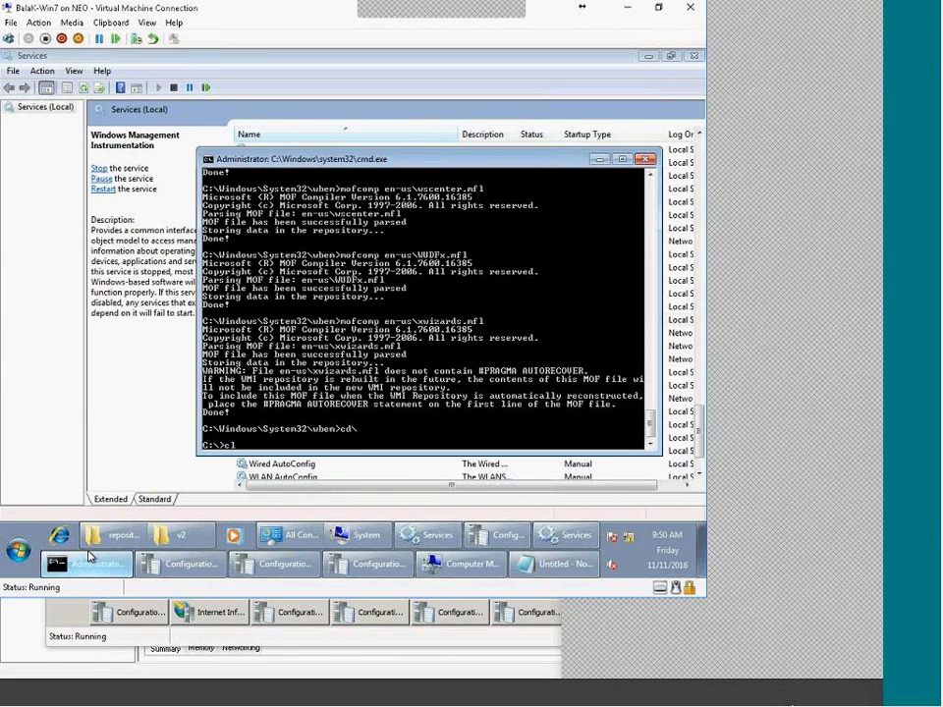
key("Return")
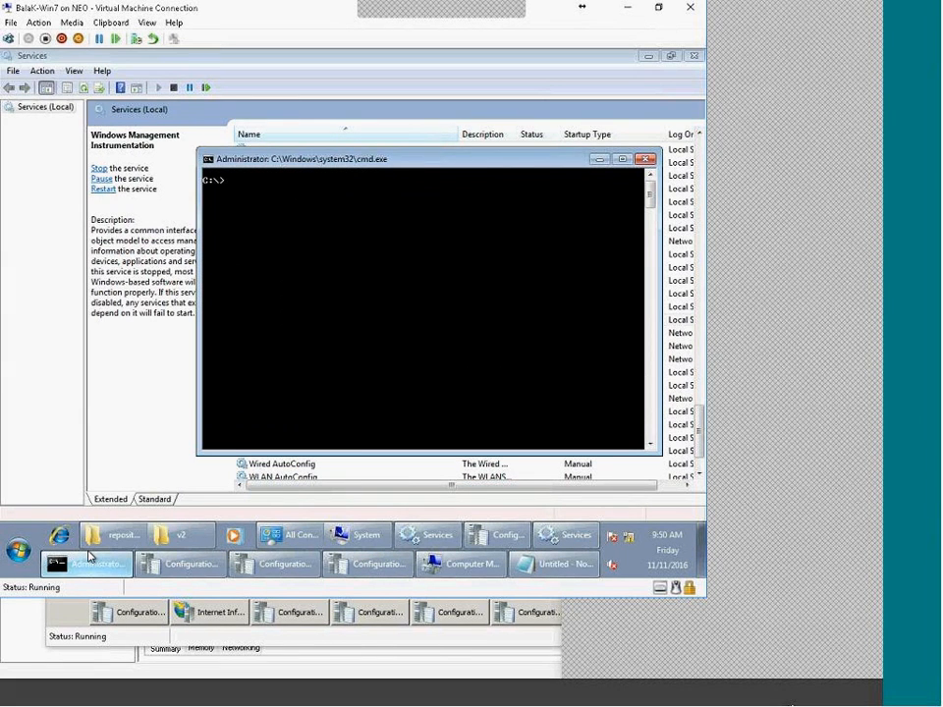
Step: Open the SMSCFG configuration file from the C:\Windows folder in Notepad
mouse_move(91, 560)
left_click(113, 534)
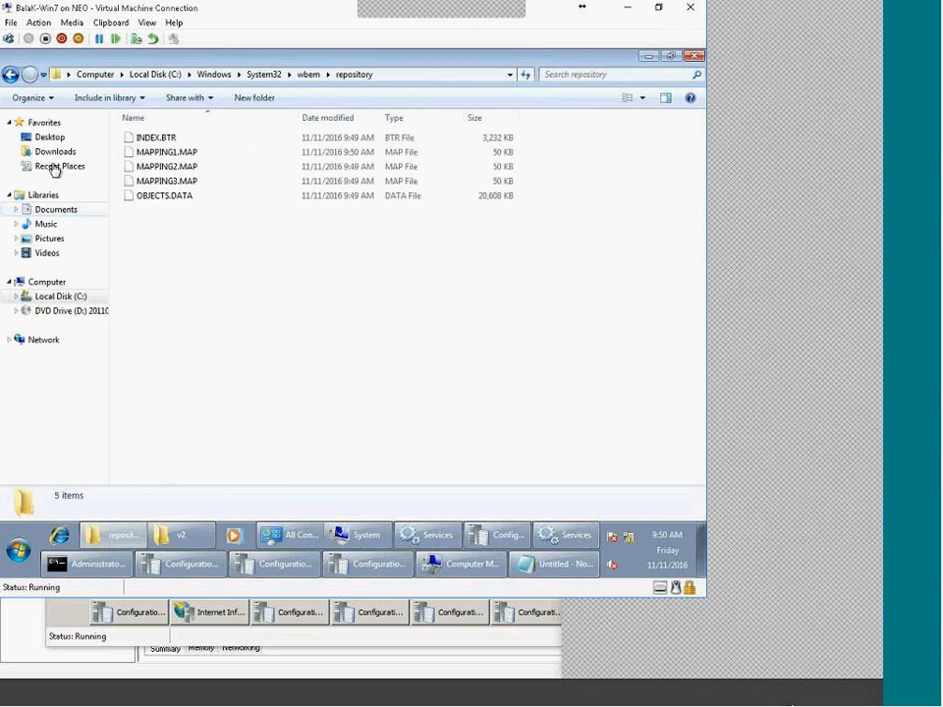
left_click(52, 299)
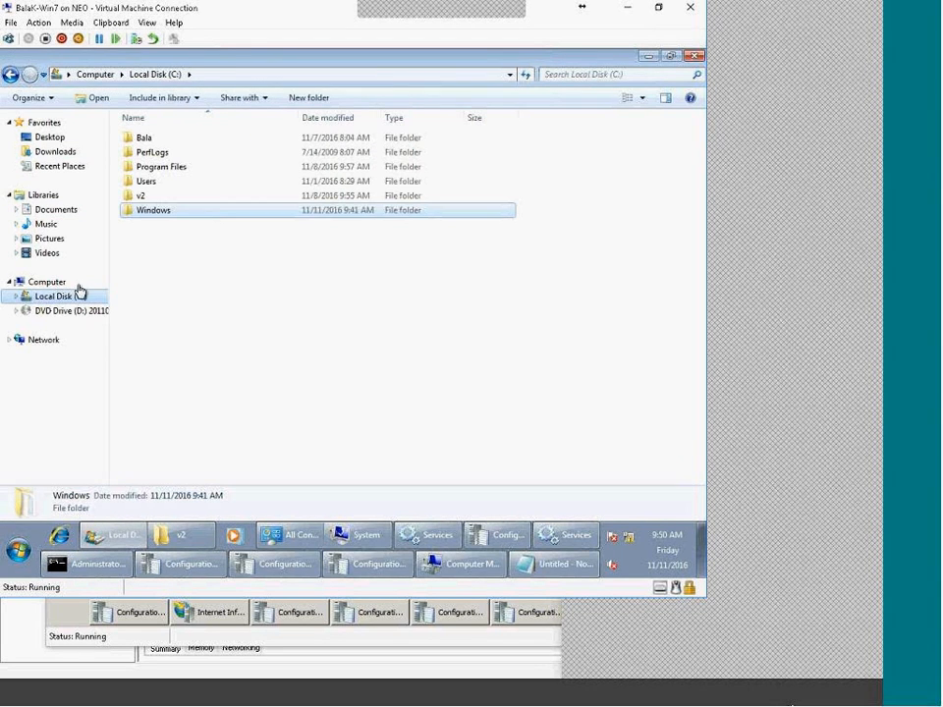
double_click(163, 214)
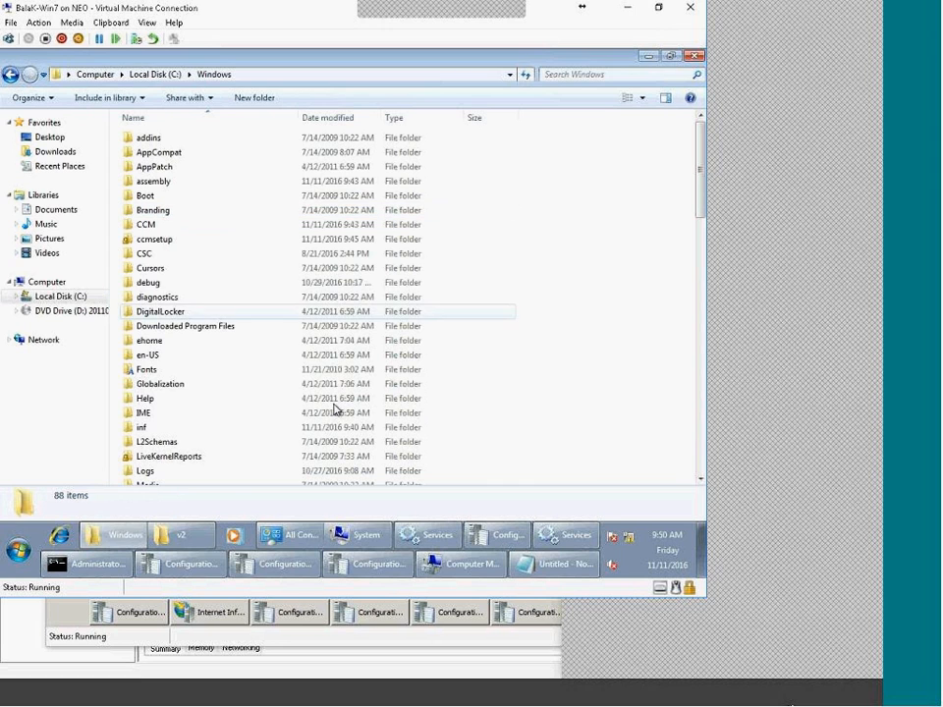
scroll(334, 409, "down", 1)
scroll(269, 465, "down", 19)
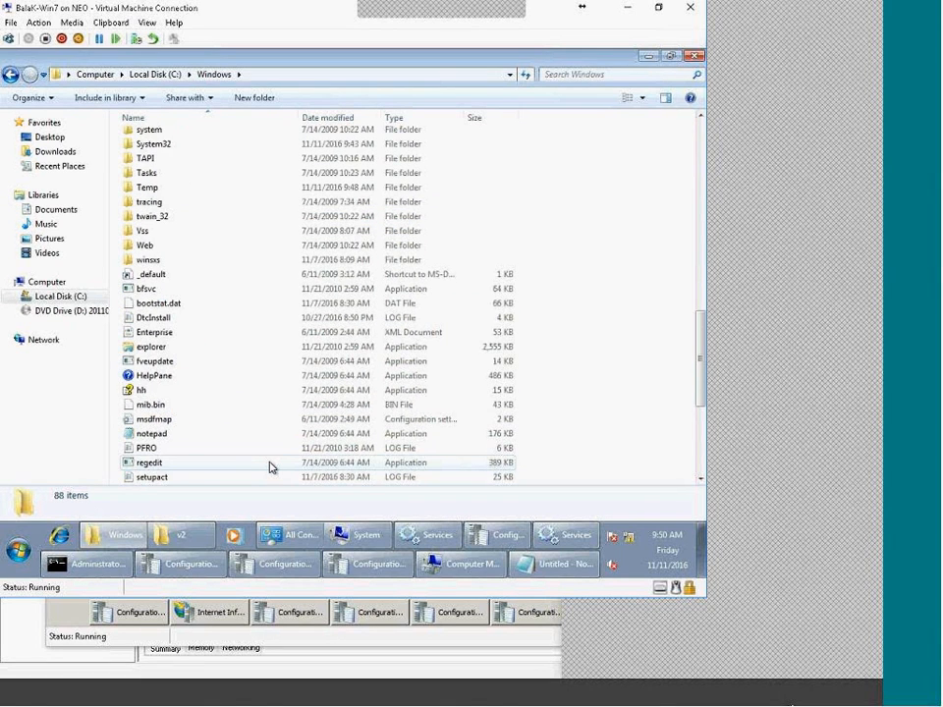
scroll(272, 467, "down", 2)
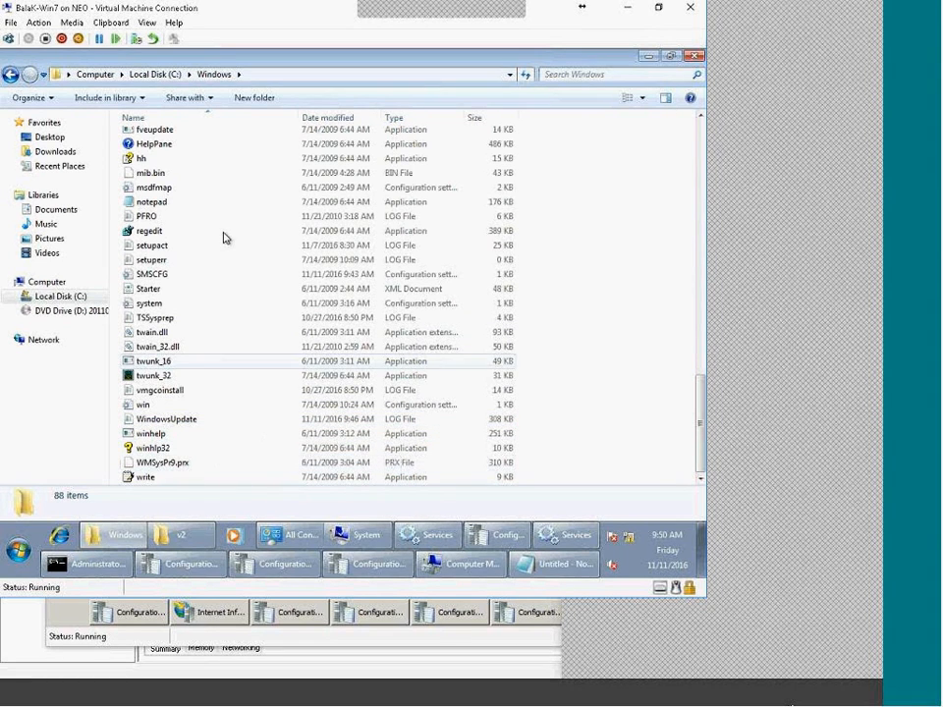
left_click(170, 276)
double_click(170, 278)
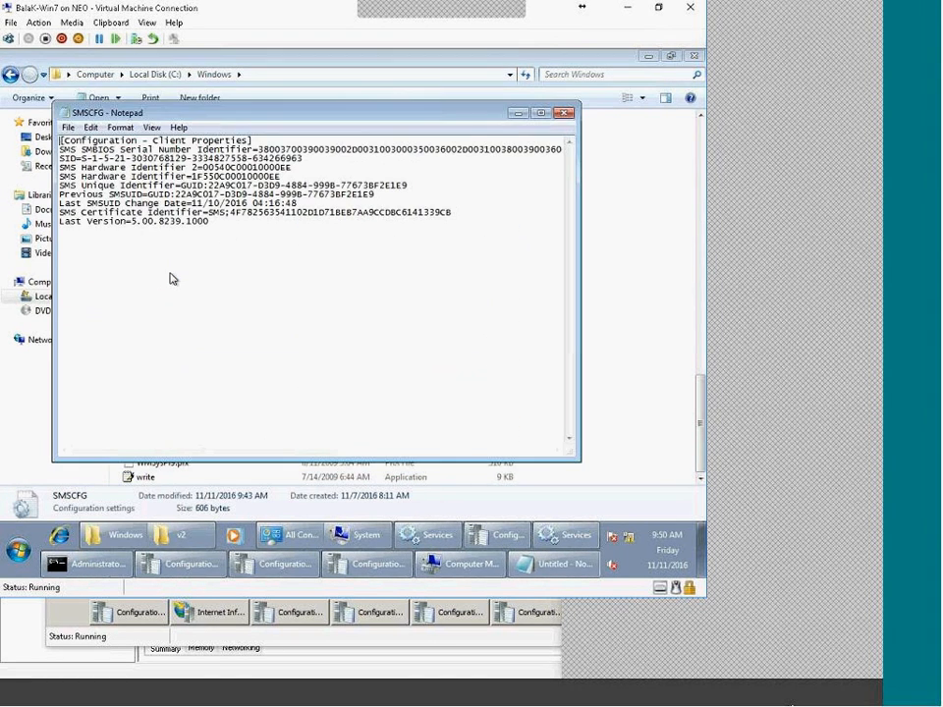
Step: Examine the hardware identifiers and SMS Unique Identifier GUID in SMSCFG and close the file
left_click_drag(225, 213, 275, 216)
left_click(295, 255)
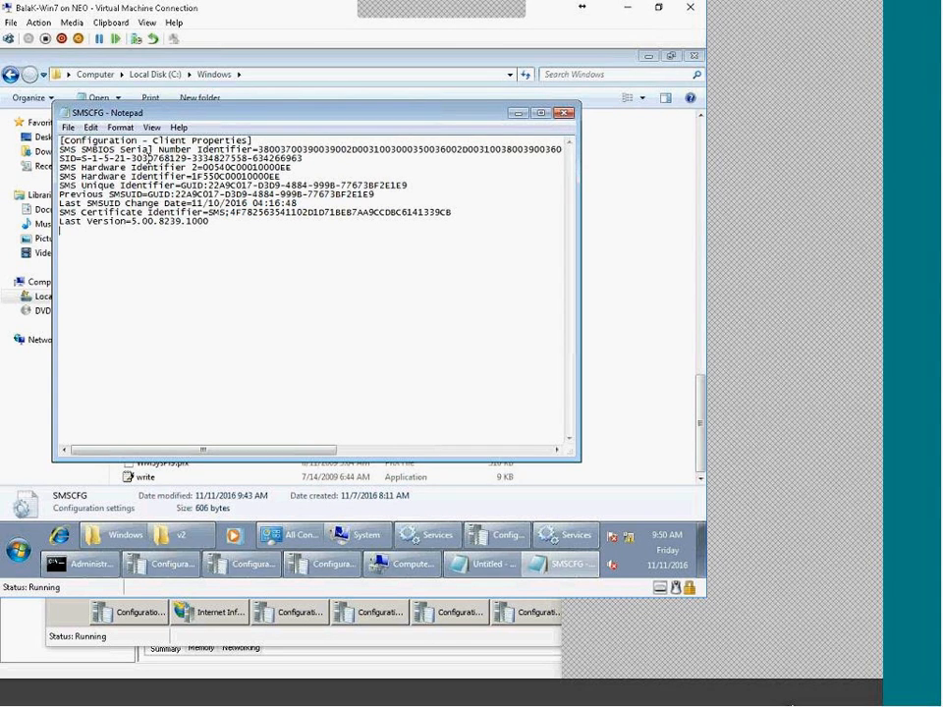
left_click_drag(323, 167, 118, 158)
left_click(115, 158)
left_click_drag(358, 256, 165, 171)
left_click(207, 187)
left_click_drag(285, 184, 209, 186)
left_click(380, 307)
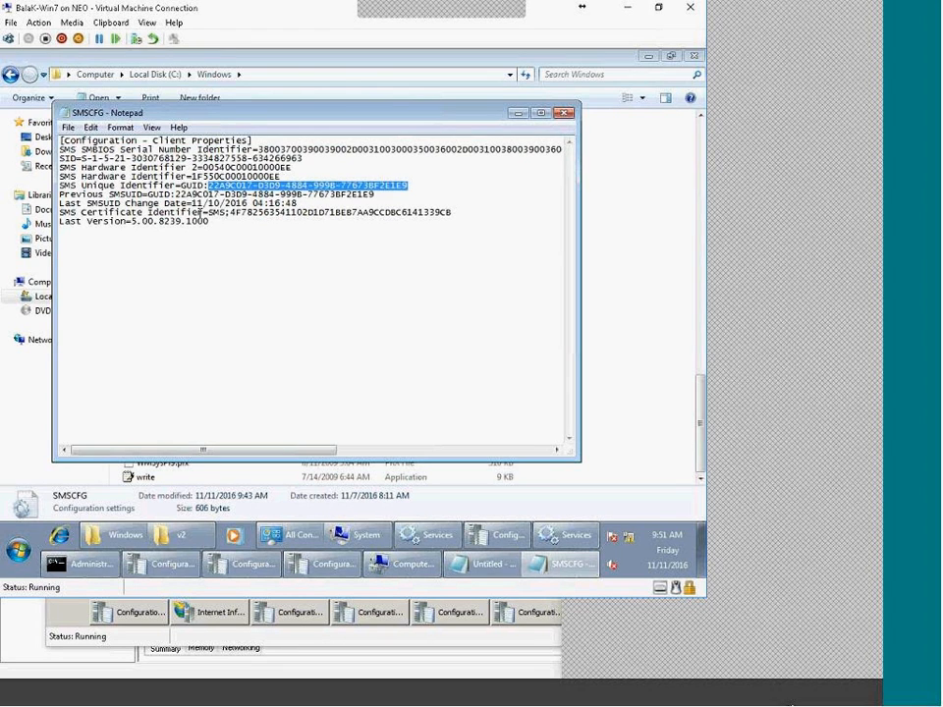
left_click(208, 185)
left_click_drag(208, 185, 410, 186)
left_click(565, 113)
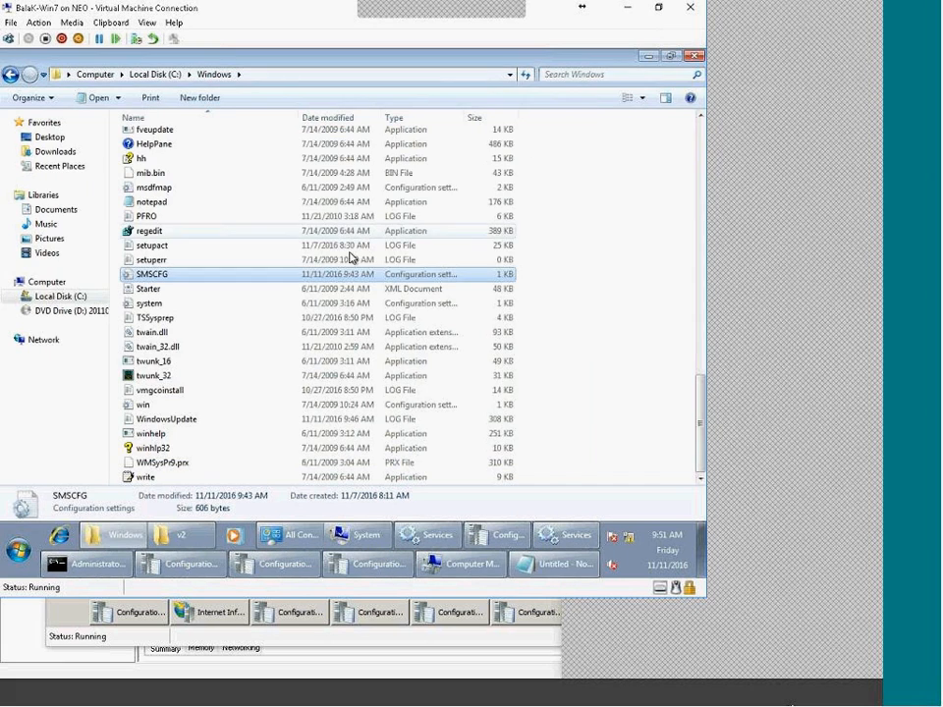
Step: Delete the SMSCFG file from C:\Windows to the Recycle Bin
right_click(174, 280)
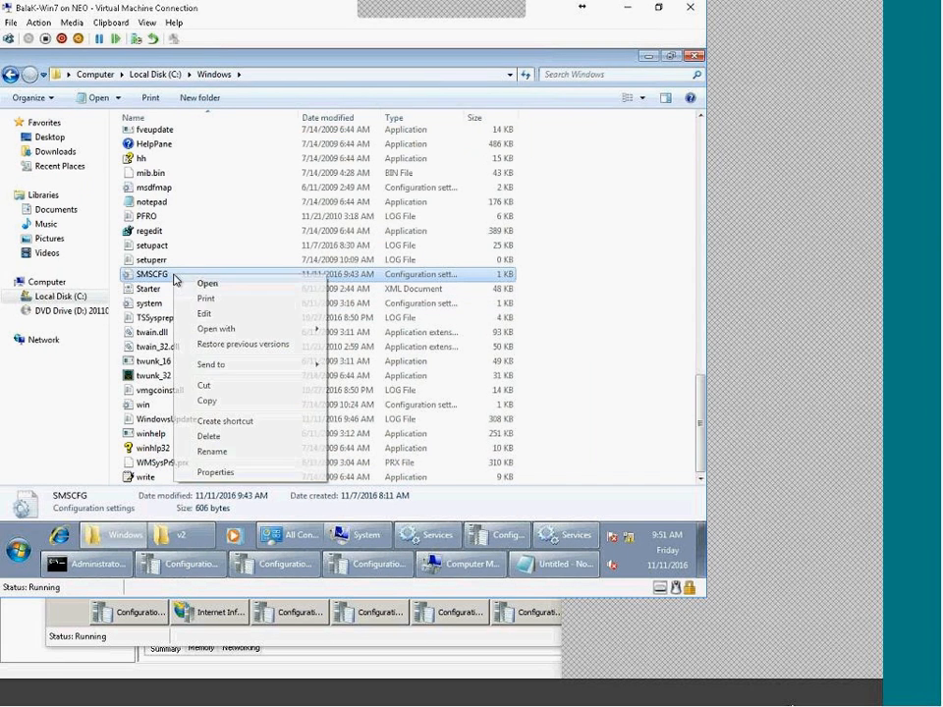
left_click(214, 437)
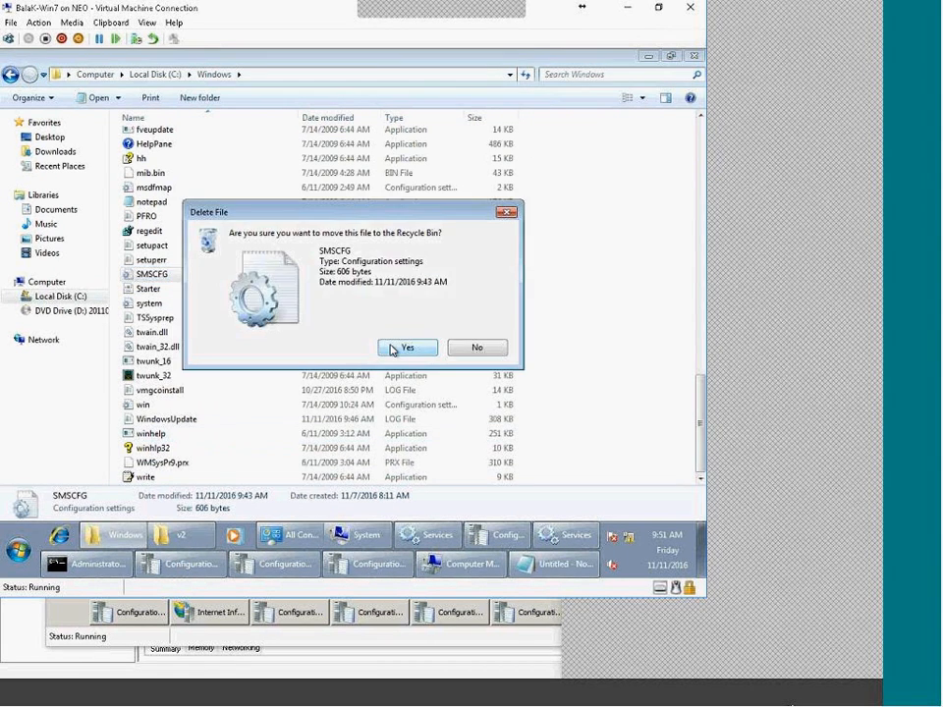
left_click(393, 349)
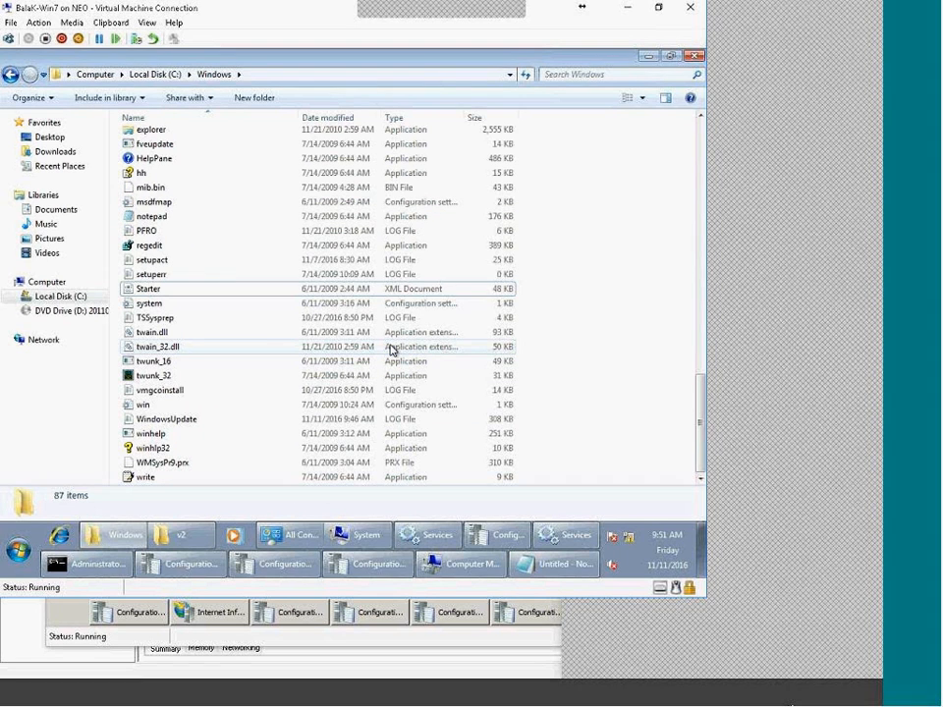
scroll(391, 351, "up", 5)
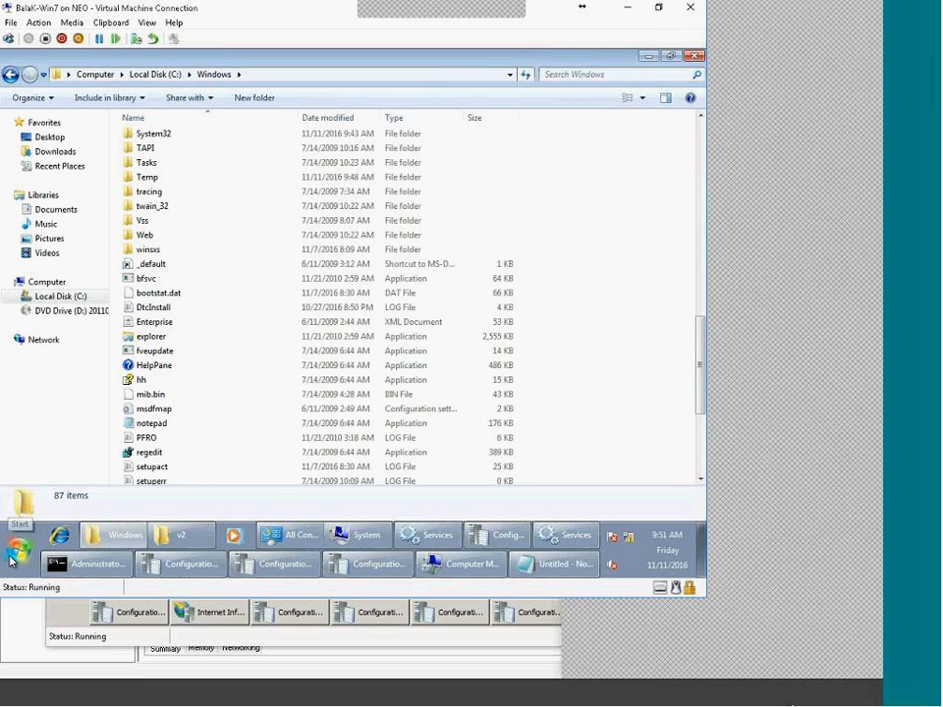
Step: Launch an empty Microsoft Management Console with mmc
left_click(5, 558)
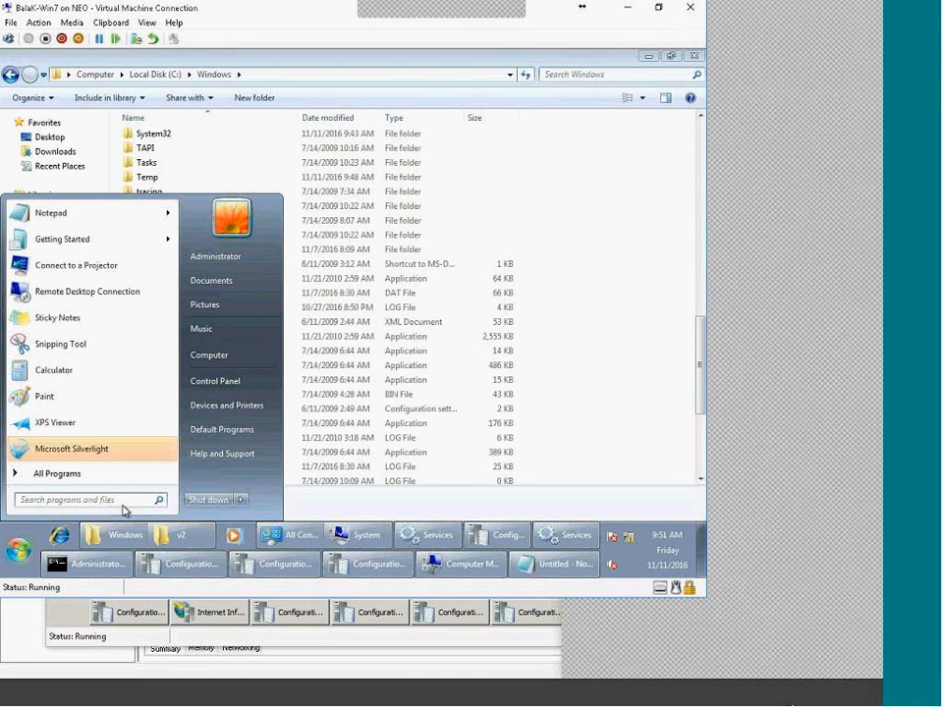
type("c")
key("BackSpace")
type("mmc")
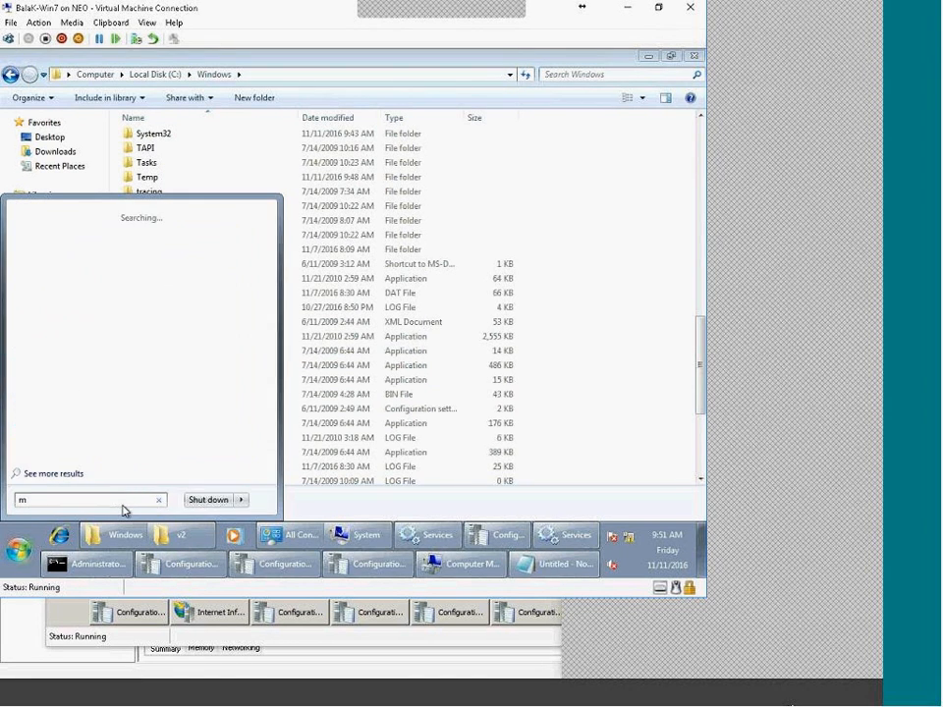
key("Return")
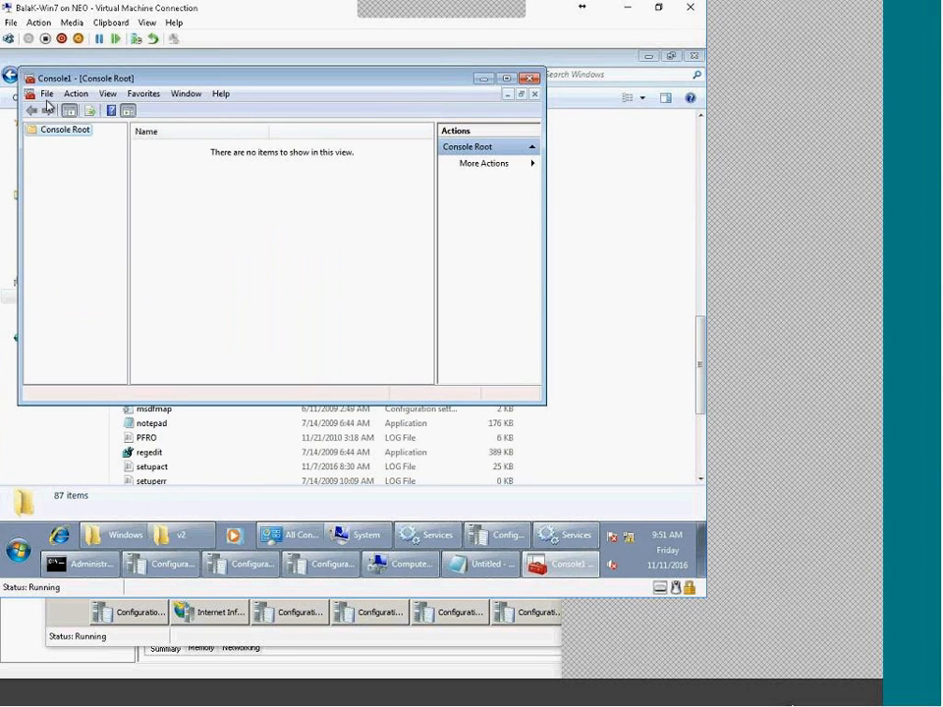
Step: Add the Certificates snap-in for the local computer account to the console
left_click(46, 93)
left_click(61, 179)
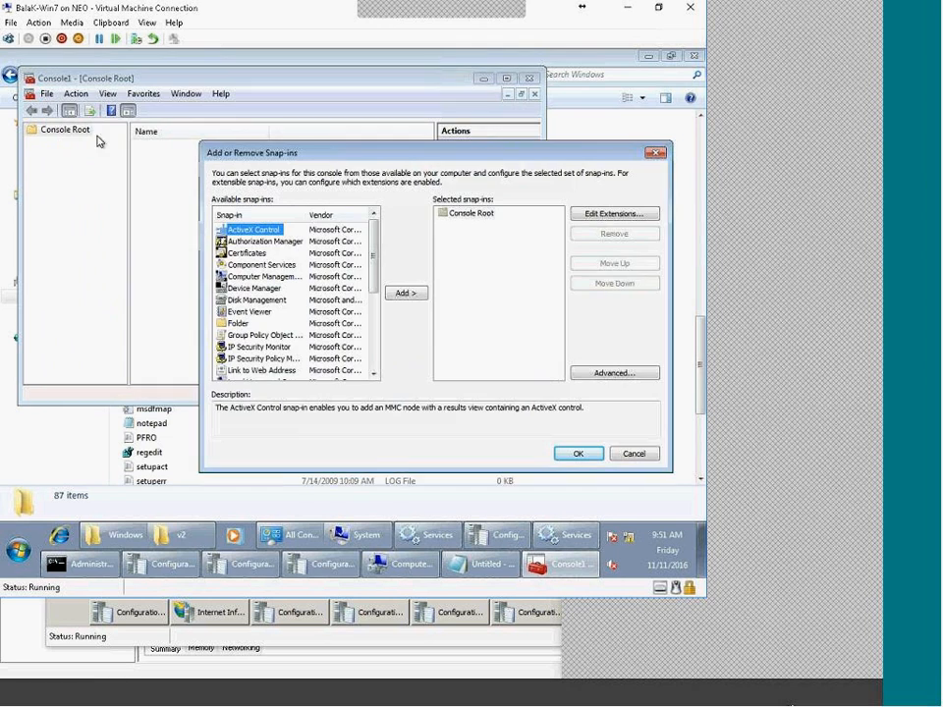
left_click(257, 255)
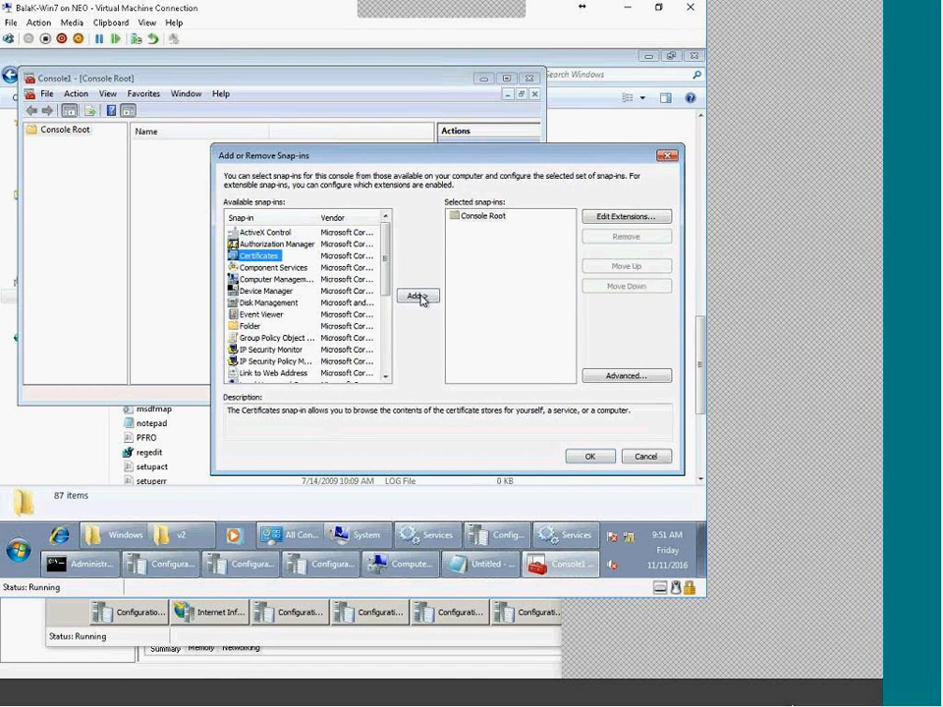
left_click(419, 296)
left_click(294, 242)
left_click(500, 408)
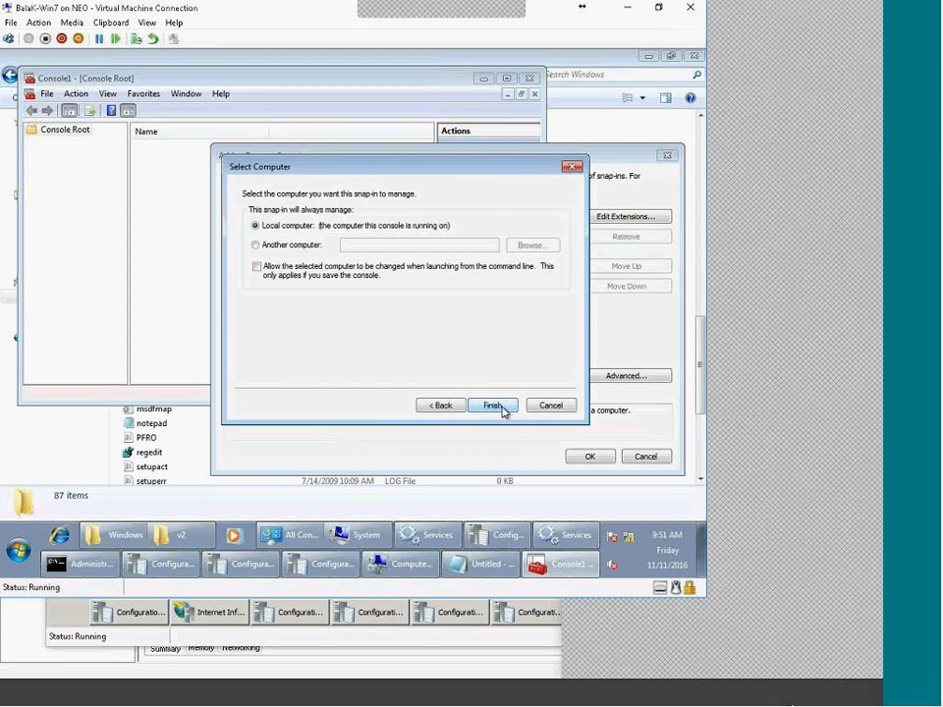
left_click(498, 406)
left_click(591, 457)
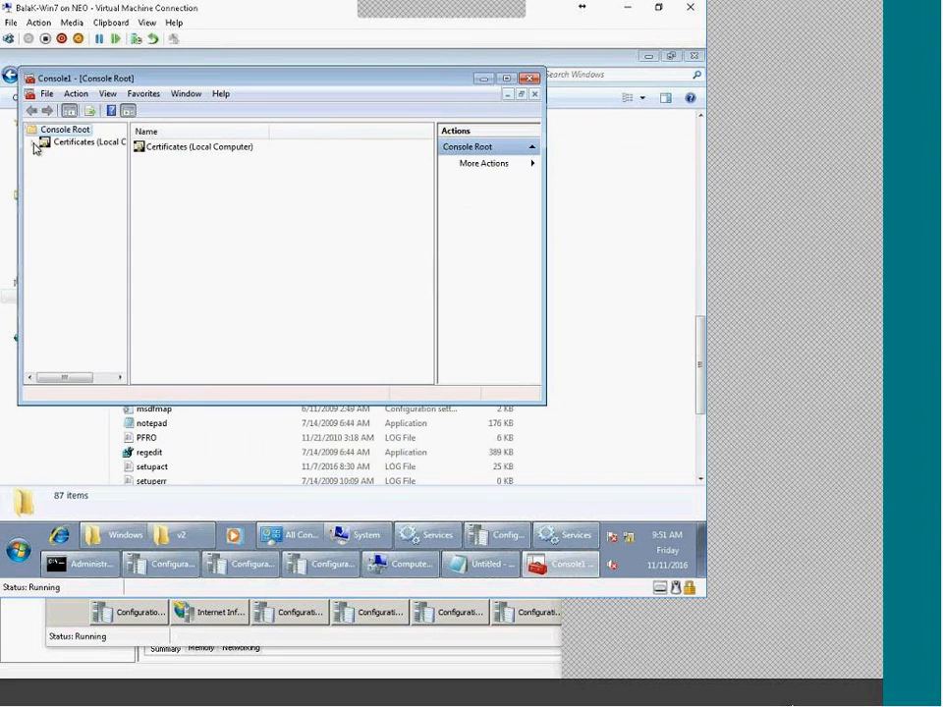
Step: Maximize the console, widen its tree, open the Certificates folder of the SMS store and hide the action pane
double_click(189, 79)
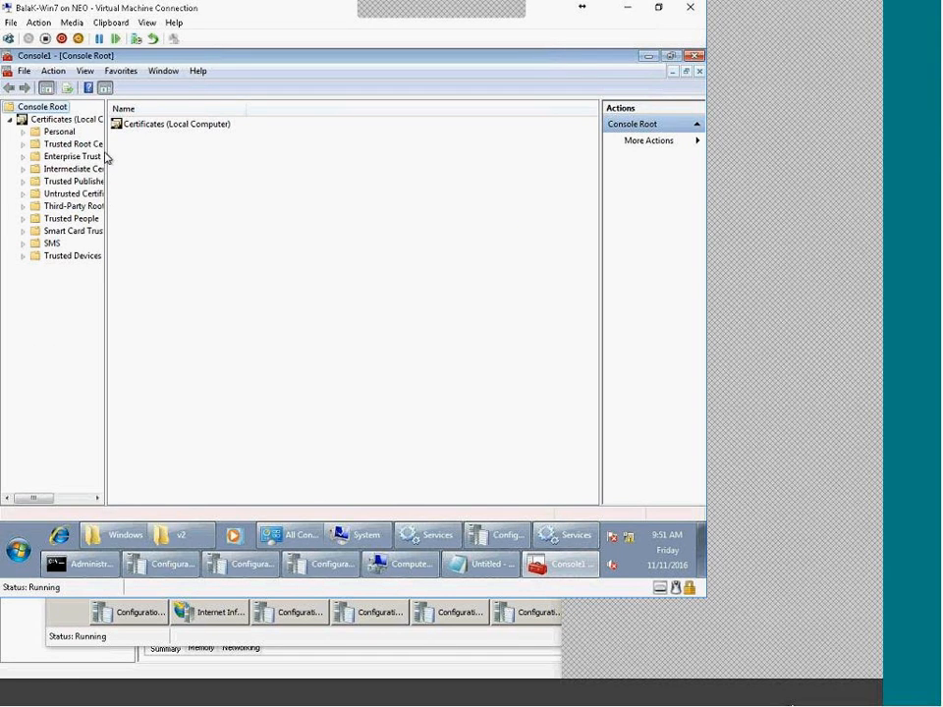
left_click_drag(110, 154, 225, 157)
double_click(51, 243)
left_click(78, 256)
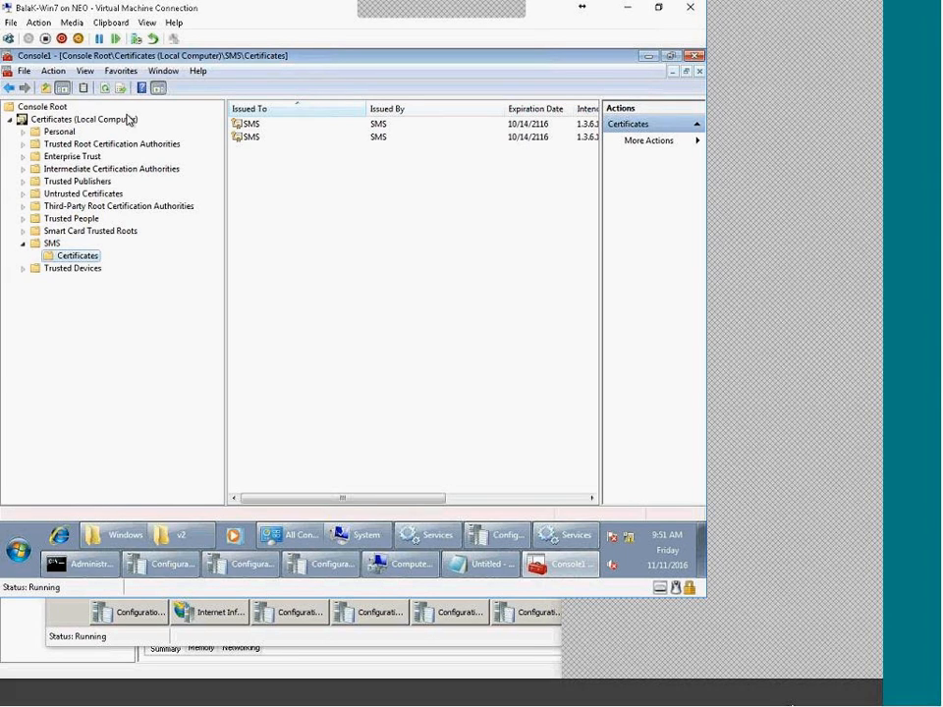
left_click(163, 88)
Step: Permanently delete both SMS certificates from the local computer's SMS store and close the management console
left_click_drag(520, 192, 344, 137)
right_click(297, 138)
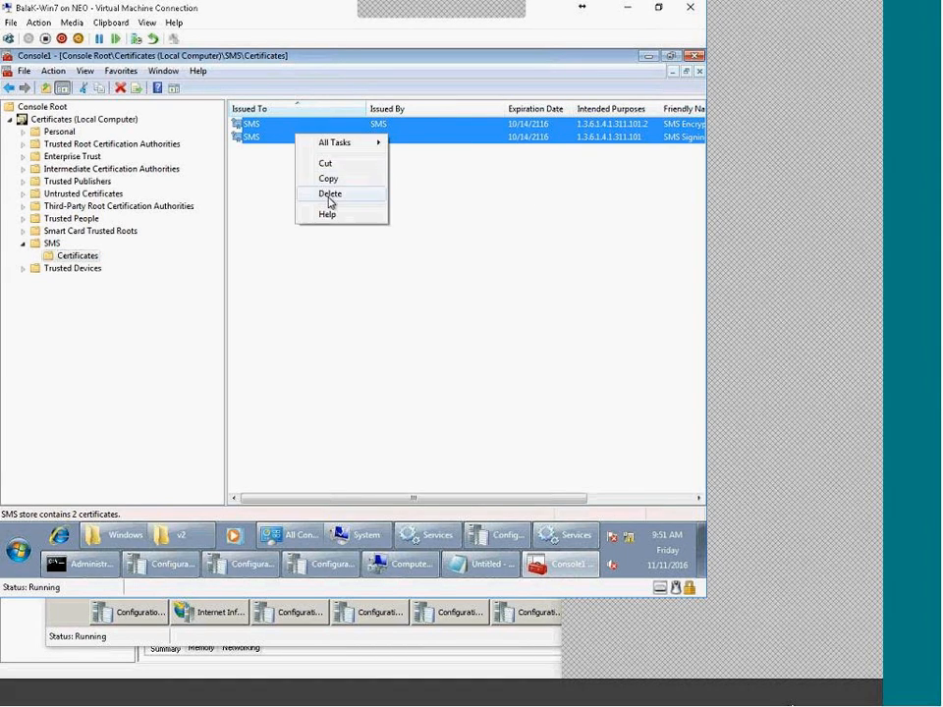
left_click(330, 197)
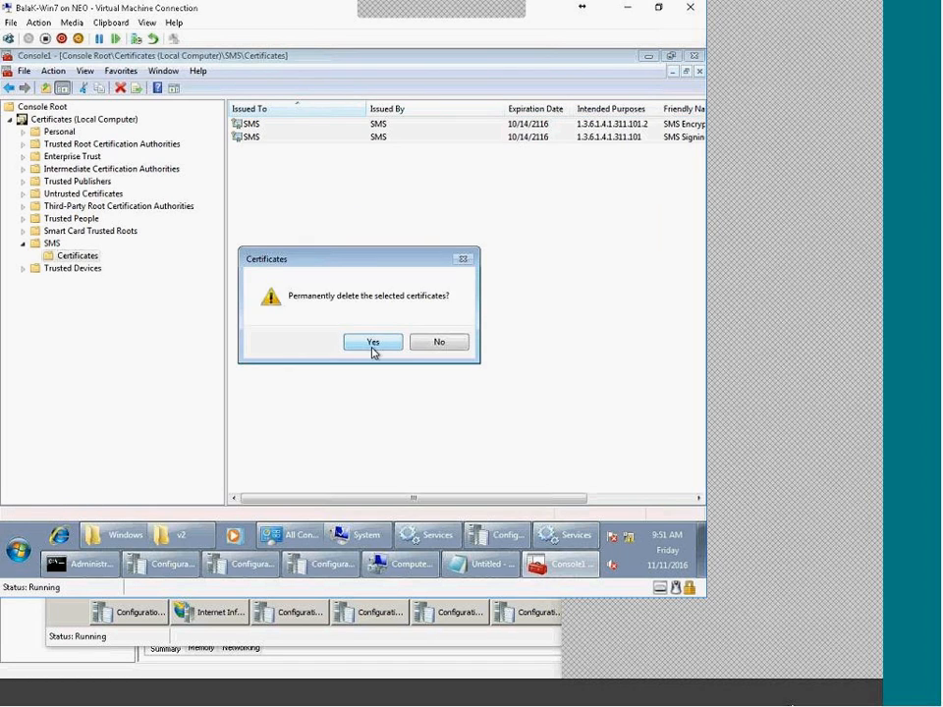
left_click(373, 345)
left_click(51, 243)
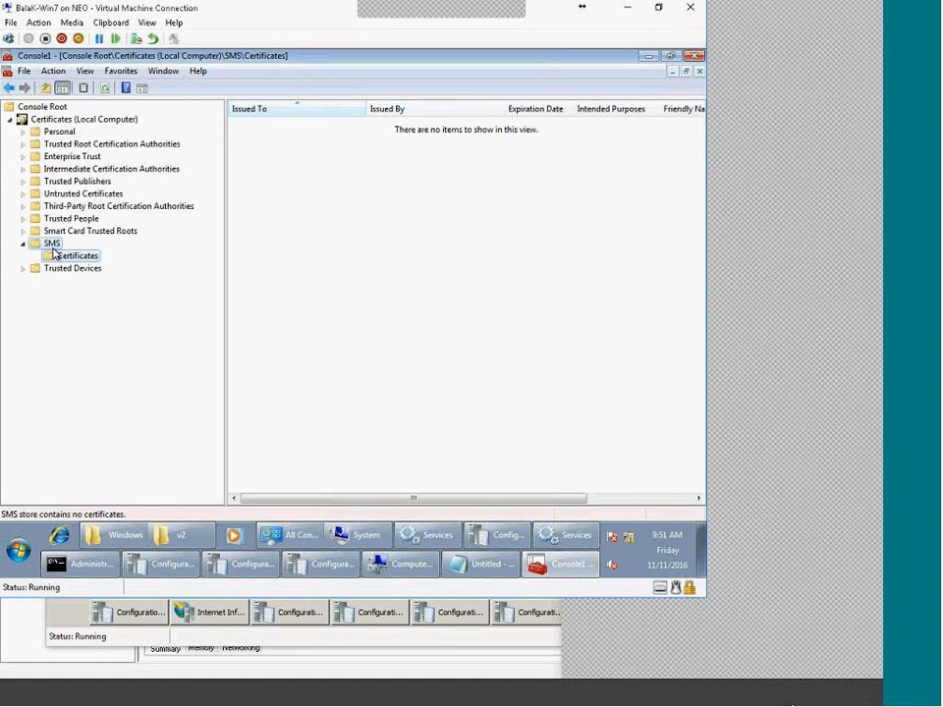
left_click(78, 256)
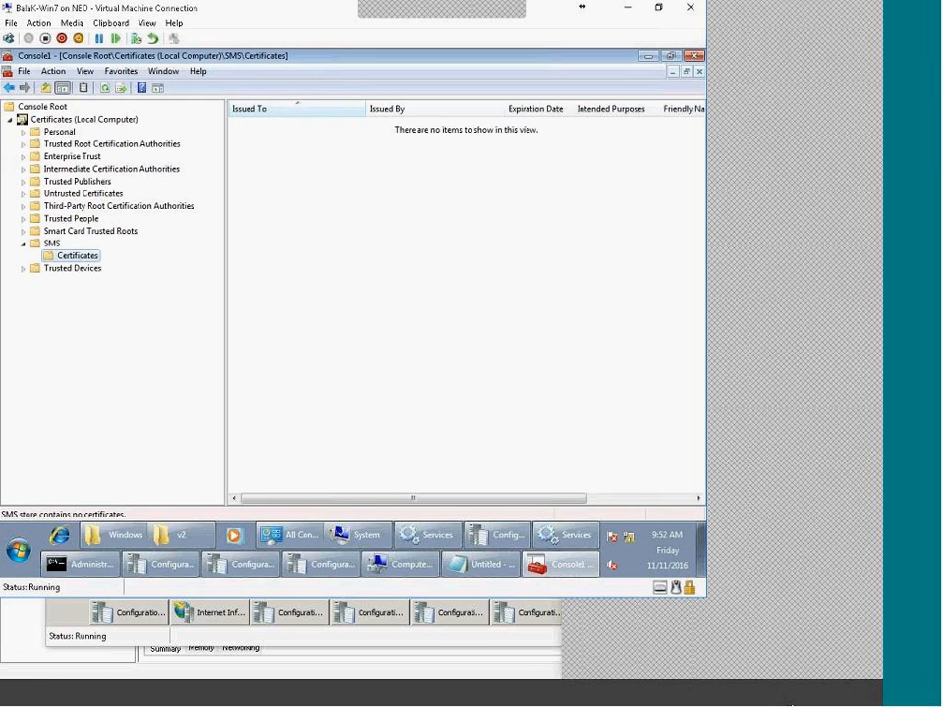
key("alt+F4")
left_click(356, 324)
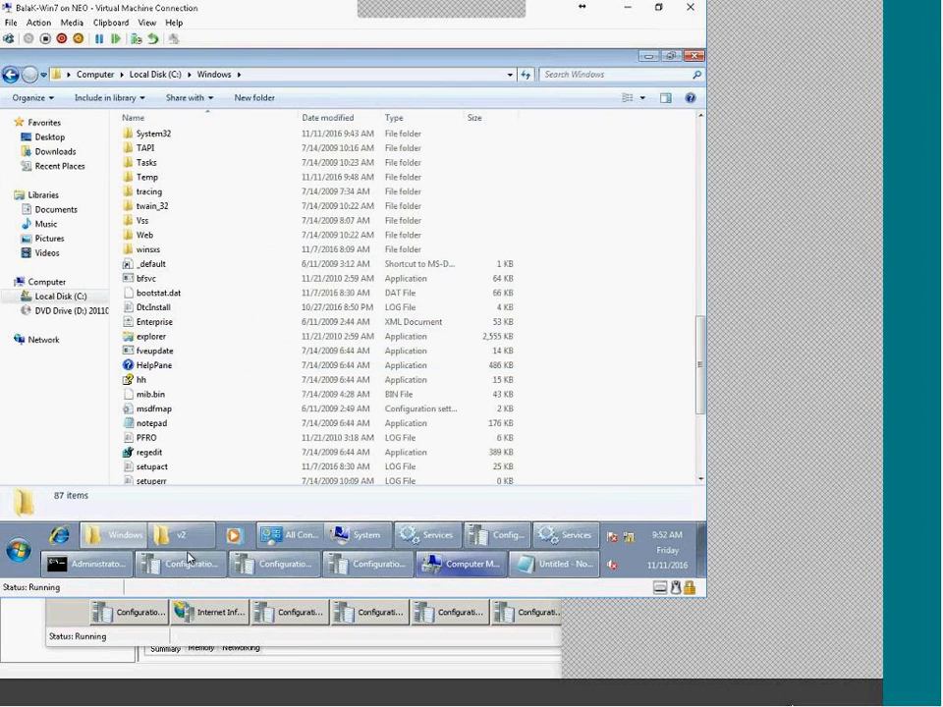
Step: Switch to the Bala-SCCM machine, delete the ADMIN-PC device in Configuration Manager and return to the Windows 7 client
left_click(86, 564)
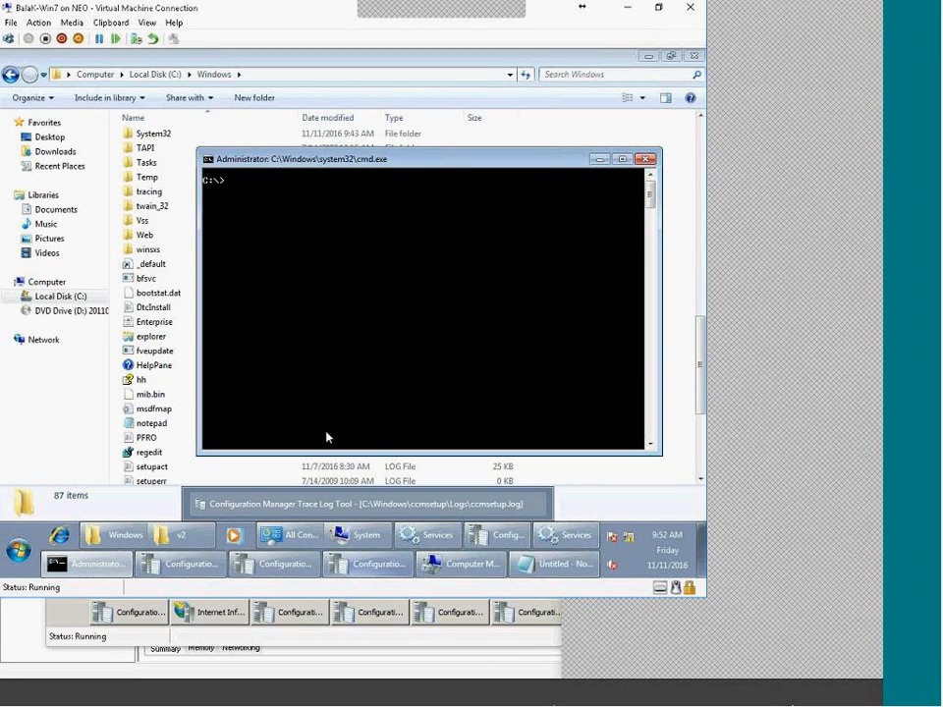
left_click(437, 647)
right_click(331, 280)
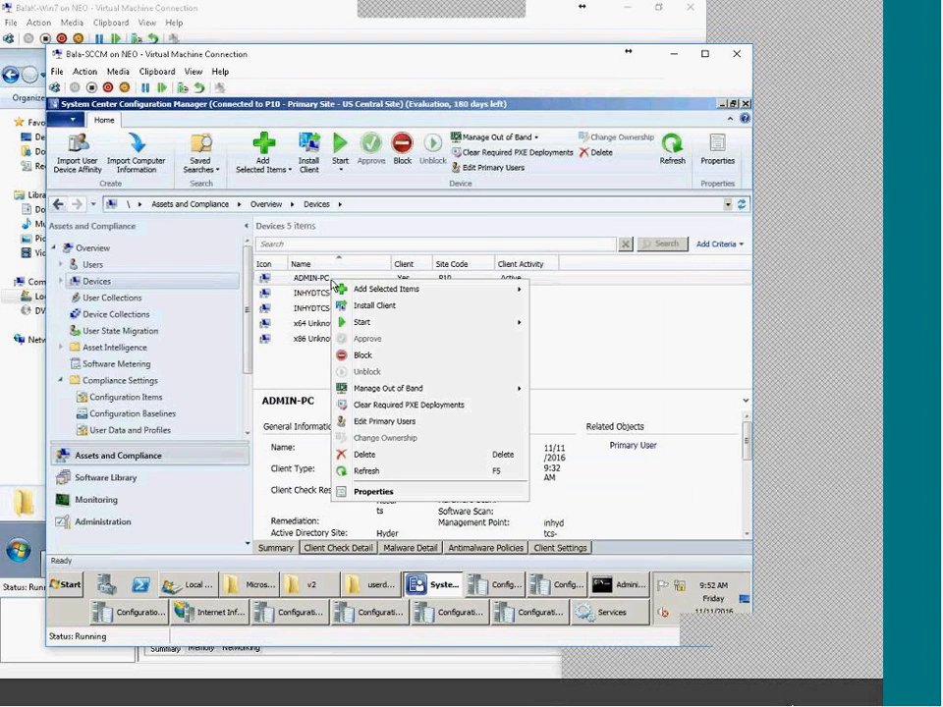
left_click(371, 458)
left_click(434, 460)
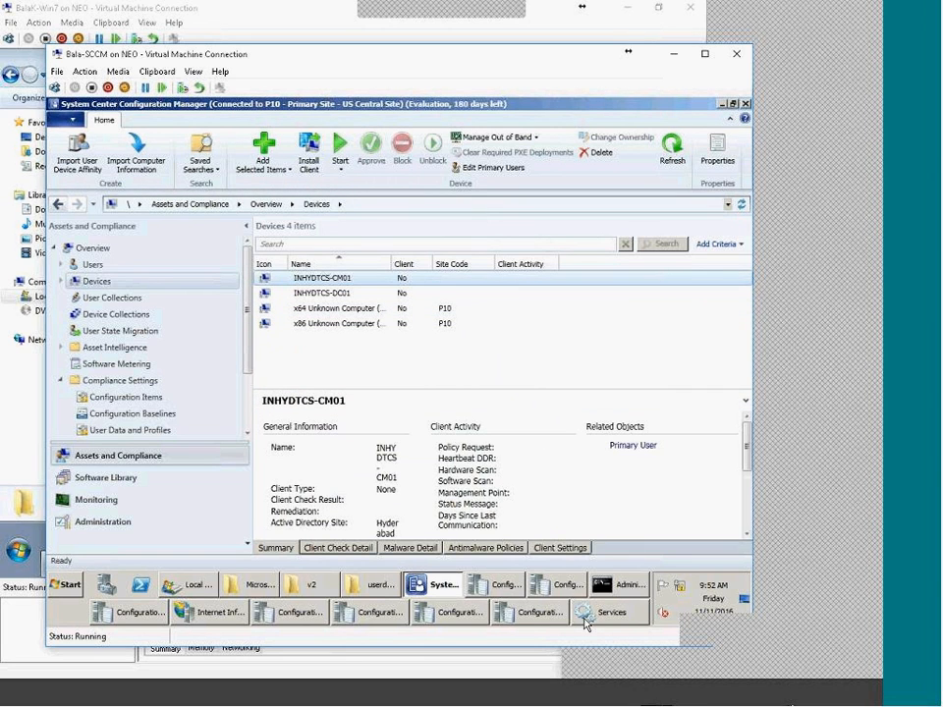
left_click(732, 703)
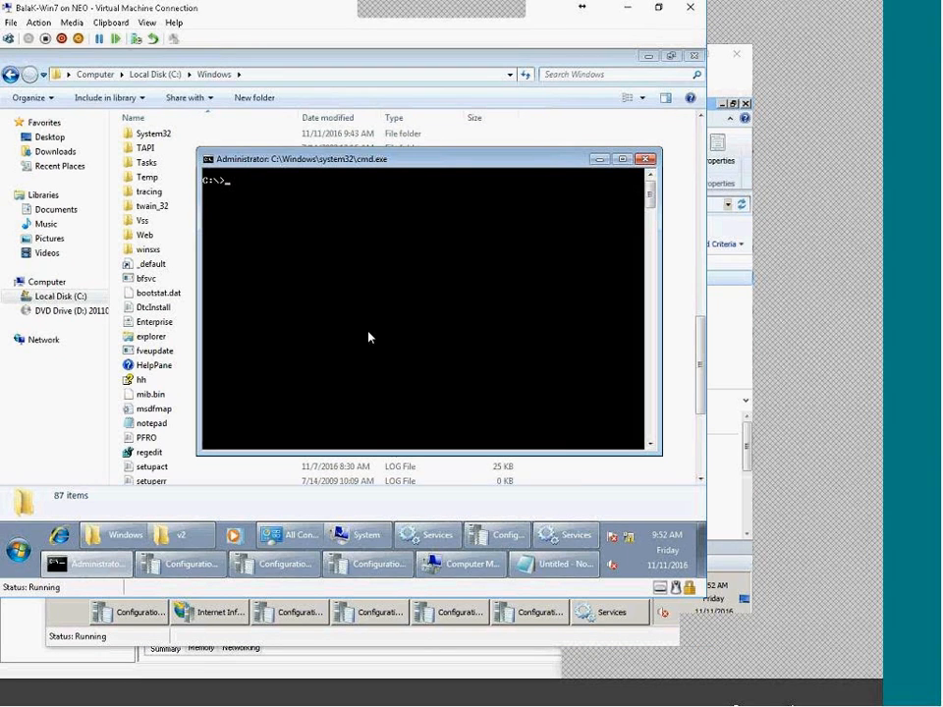
key("BackSpace")
key("BackSpace")
key("BackSpace")
type("cd Windows\\CCM")
key("Tab")
key("Escape")
Step: Delete the ccmsetup and CCM folders from C:\Windows
left_click(154, 74)
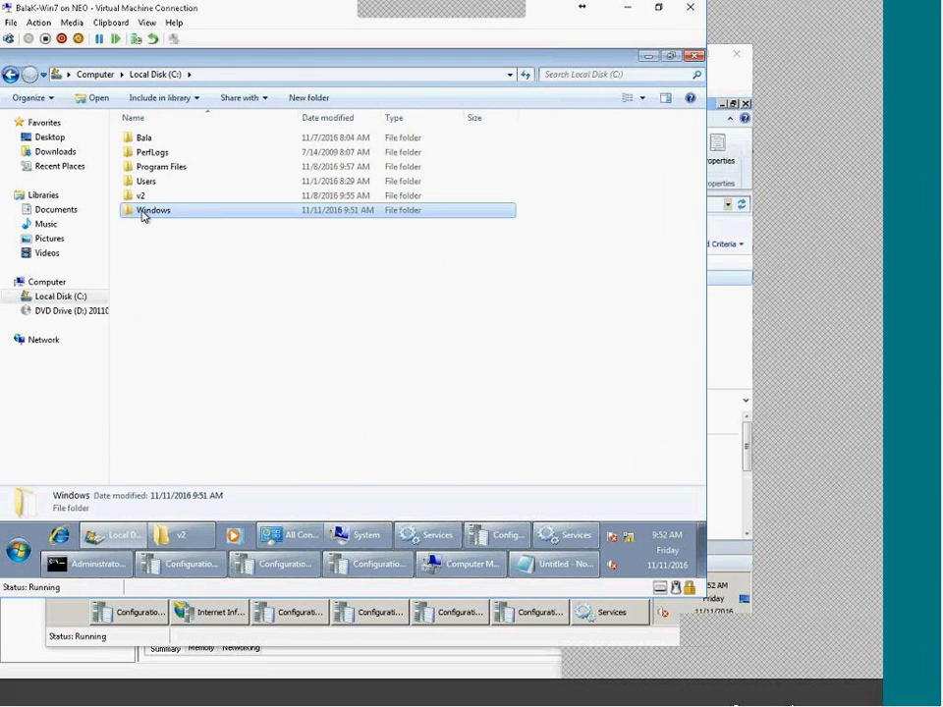
double_click(143, 212)
left_click(162, 243)
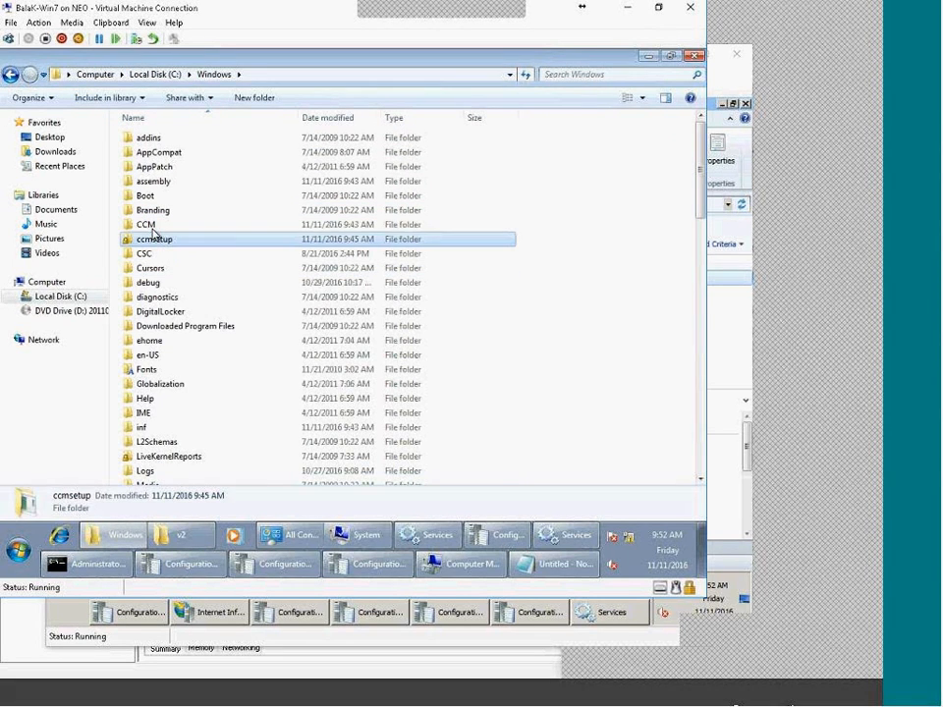
key("shift+Up")
key("Delete")
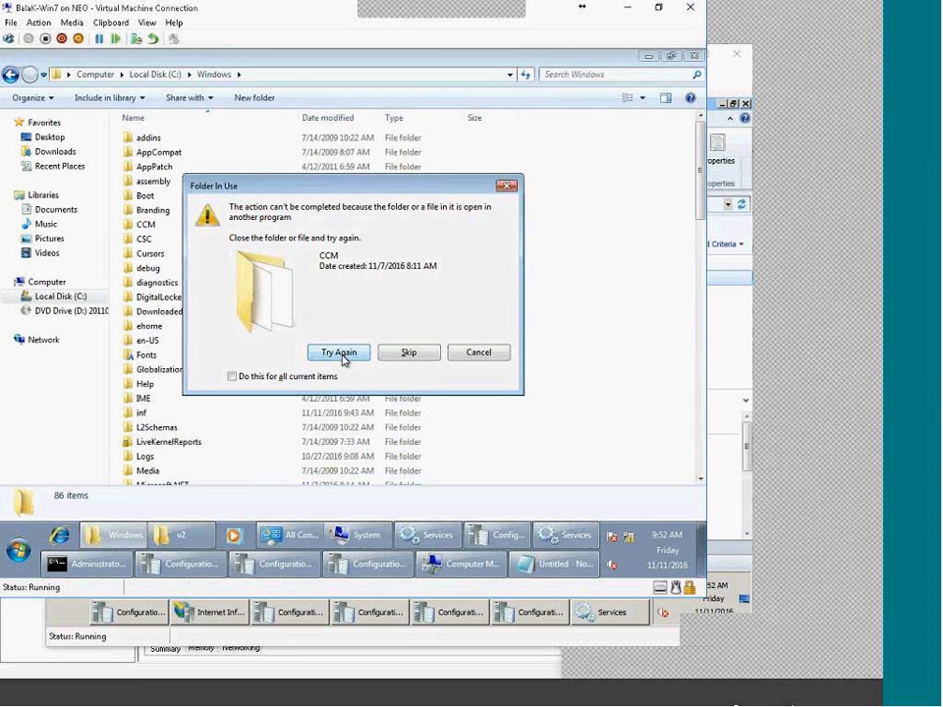
Step: Close the command prompt, the duplicate Services console and all but one Trace Log Tool window, and retry deleting the CCM folder
right_click(74, 564)
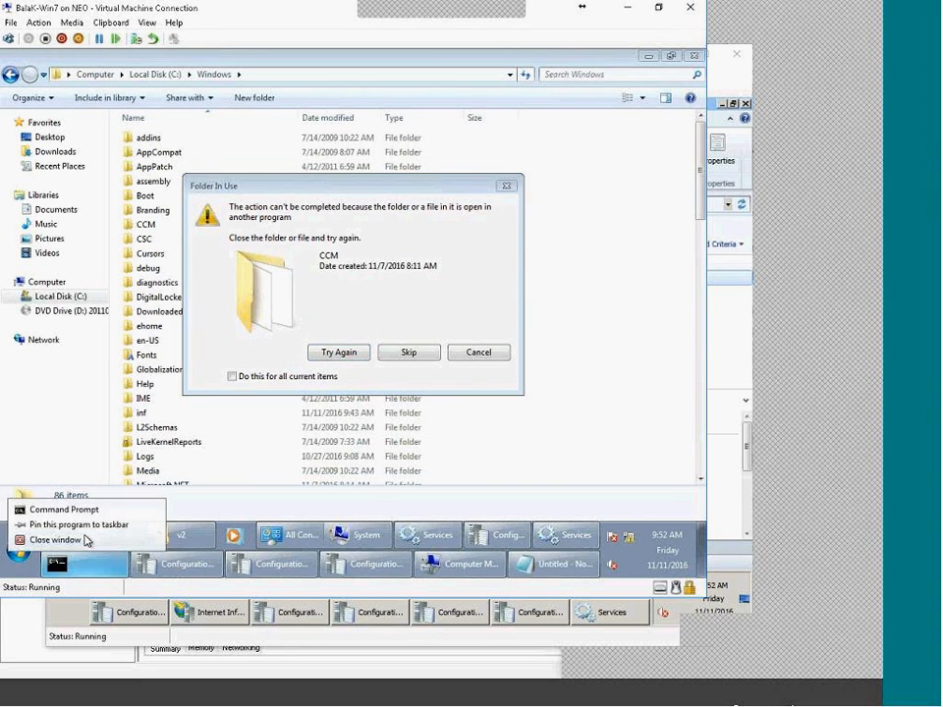
left_click(86, 540)
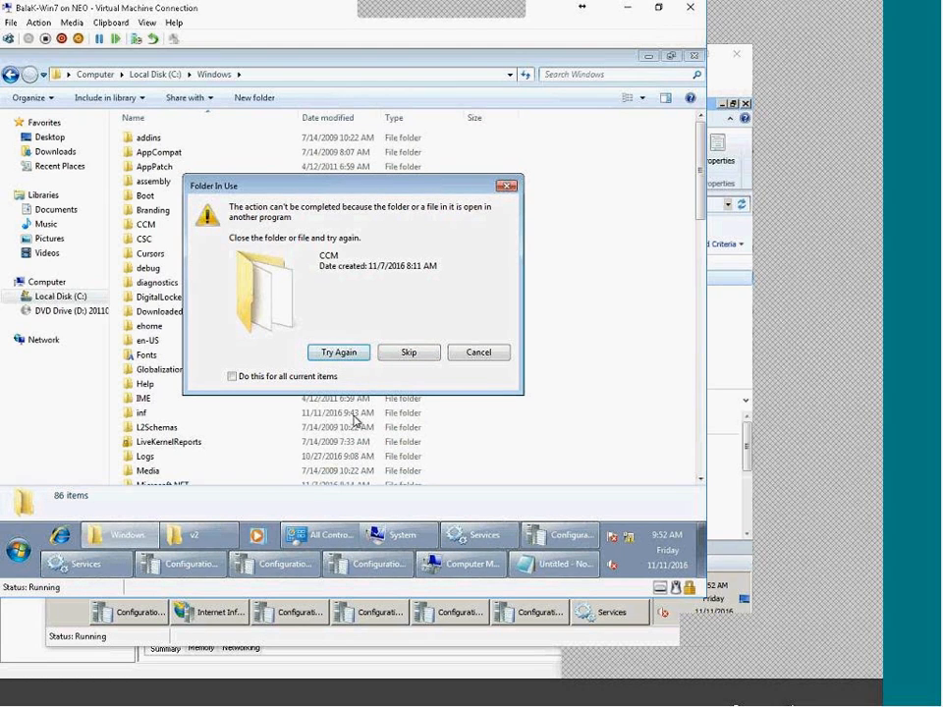
right_click(352, 563)
left_click(339, 540)
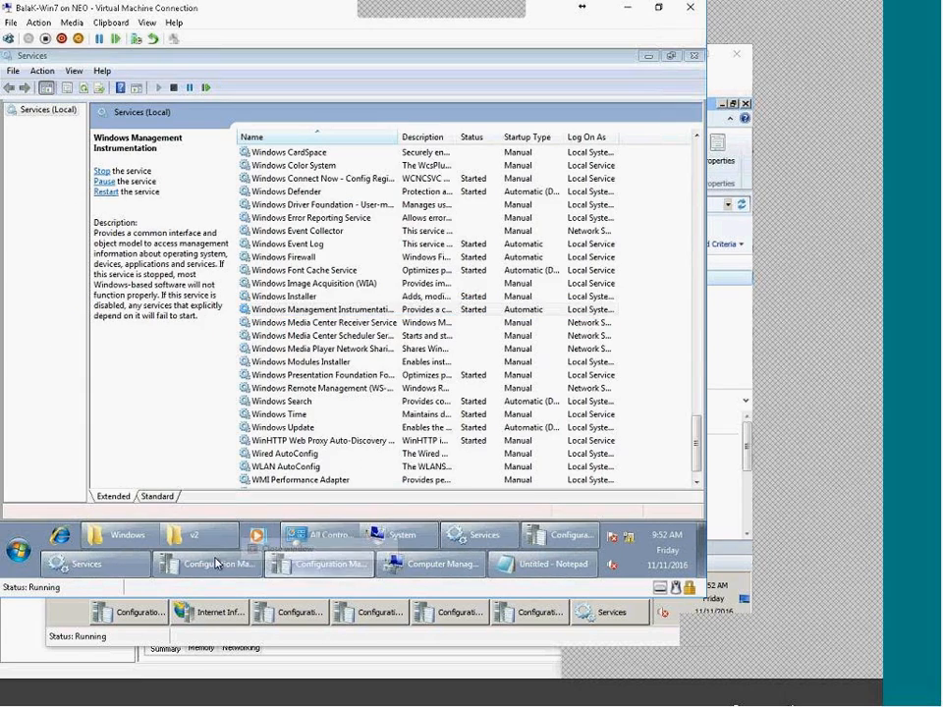
right_click(217, 563)
left_click(212, 542)
left_click(212, 540)
right_click(103, 564)
left_click(109, 542)
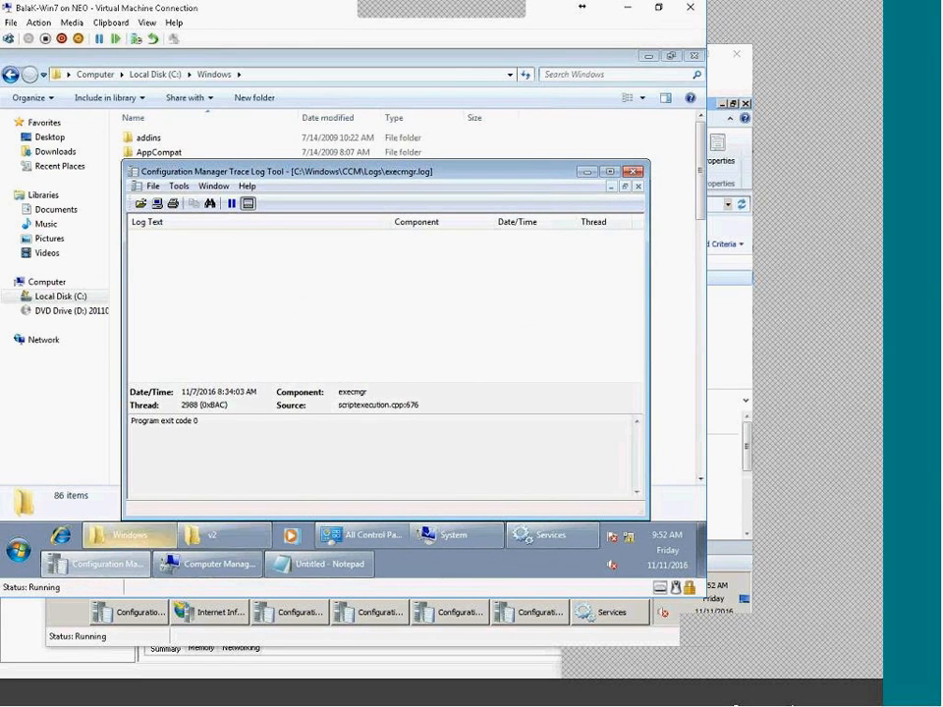
left_click(339, 354)
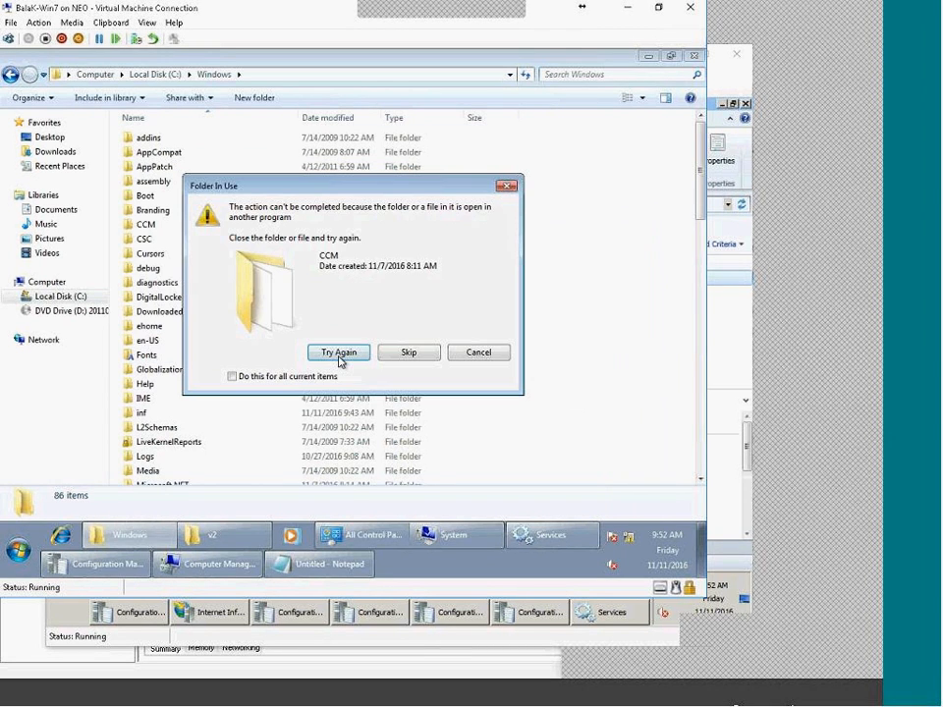
left_click(427, 354)
Step: Look inside the CCM folder in C:\Windows and try to delete the whole folder once more
left_click(147, 227)
double_click(147, 227)
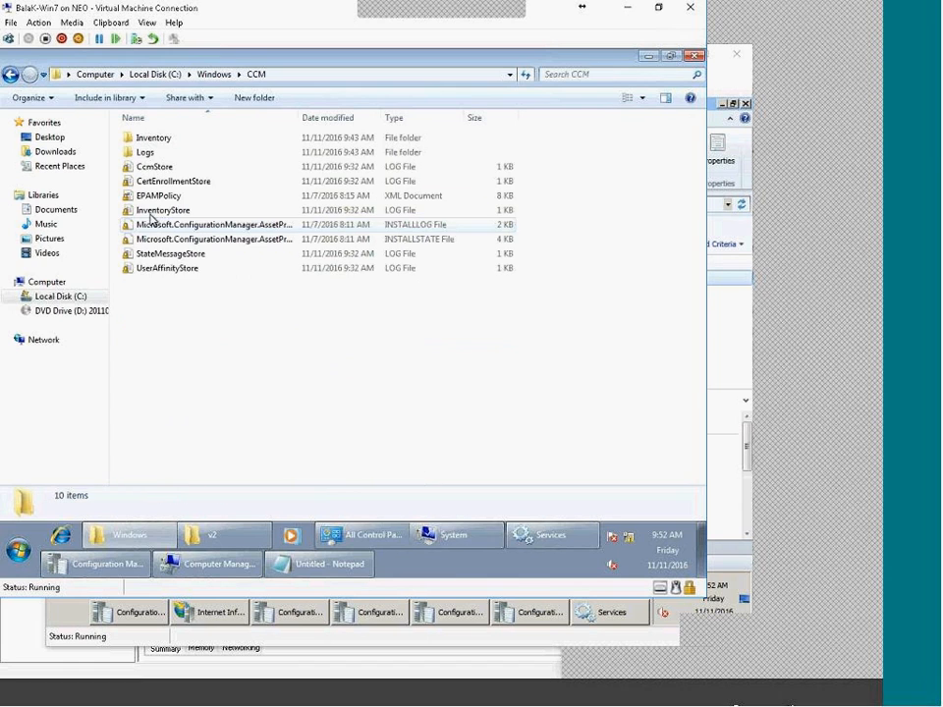
left_click(214, 75)
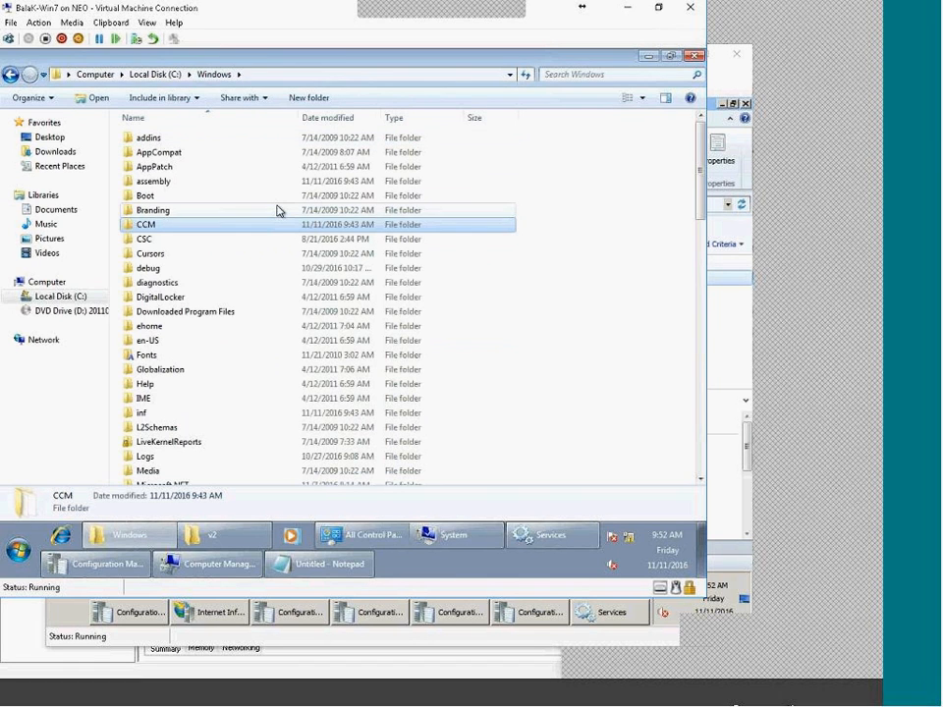
key("Delete")
key("Return")
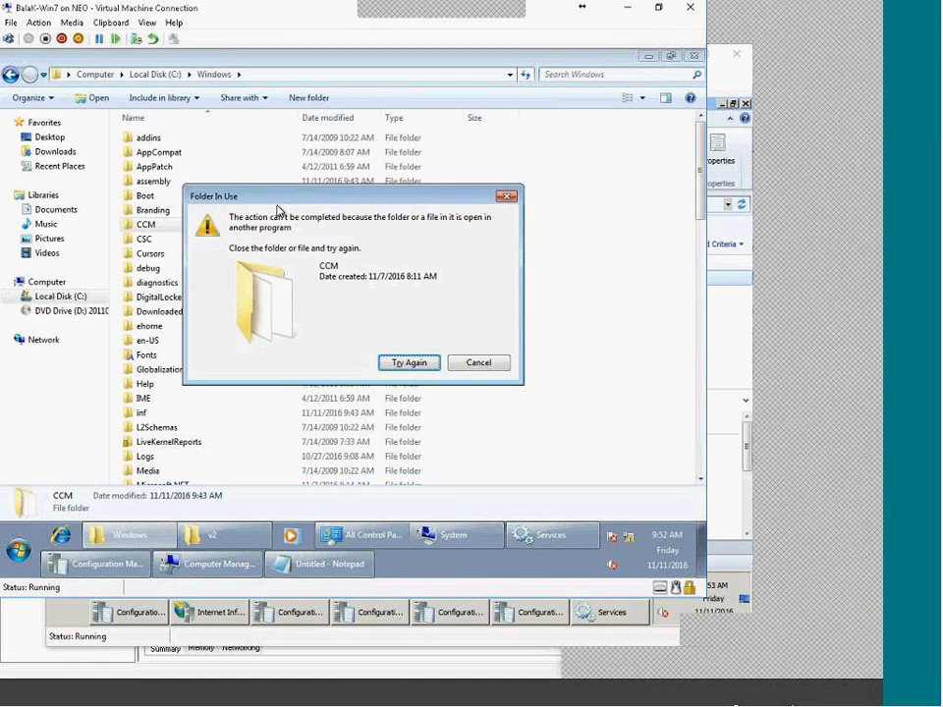
key("Escape")
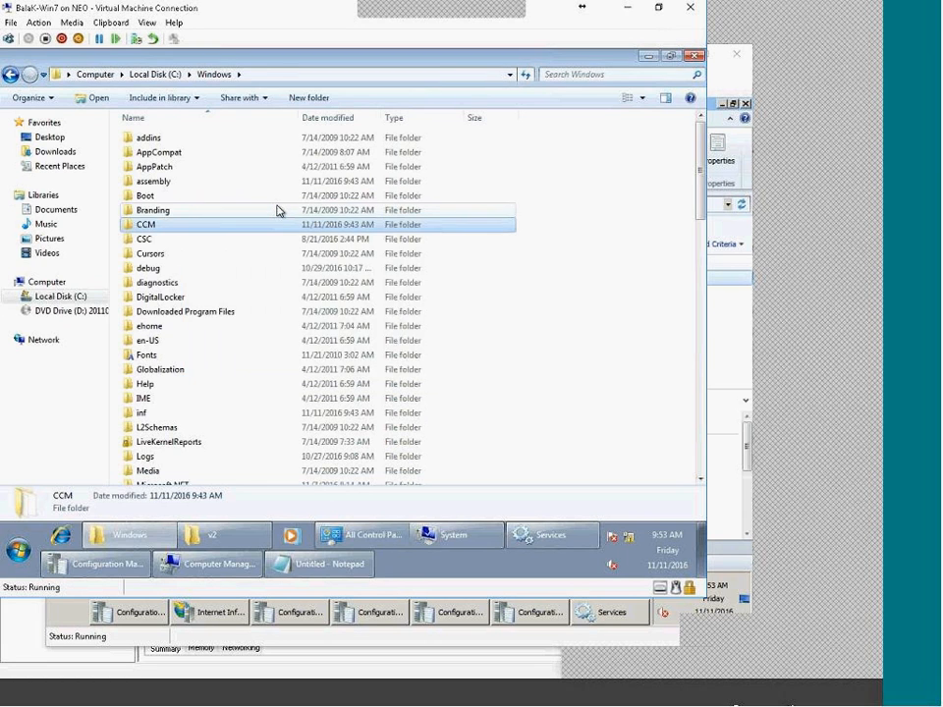
Step: Delete all files and subfolders inside C:\Windows\CCM
key("Return")
key("ctrl+a")
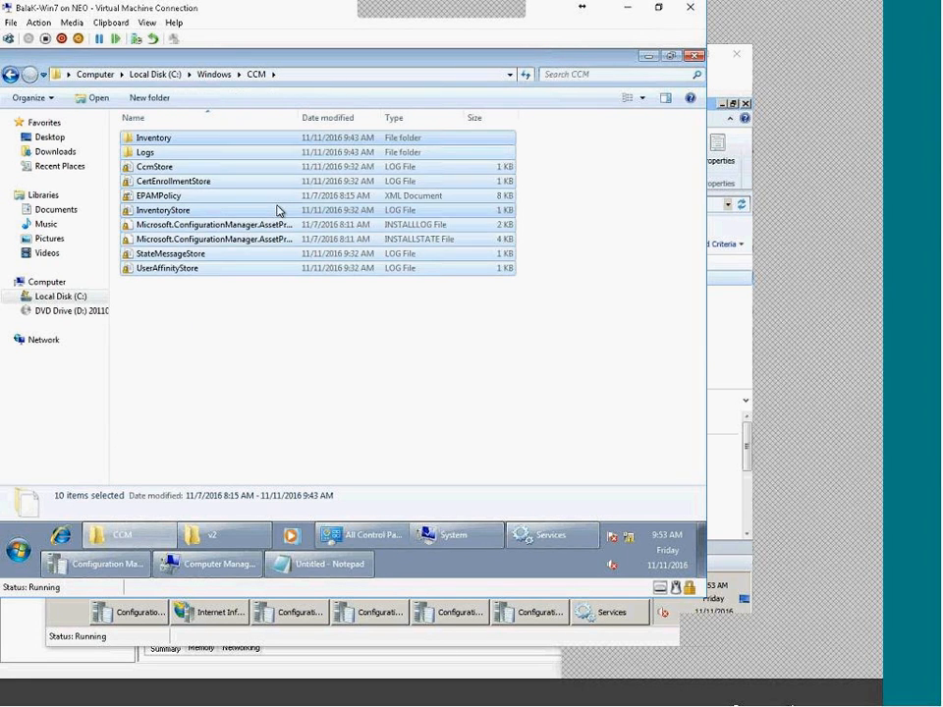
key("Delete")
key("Return")
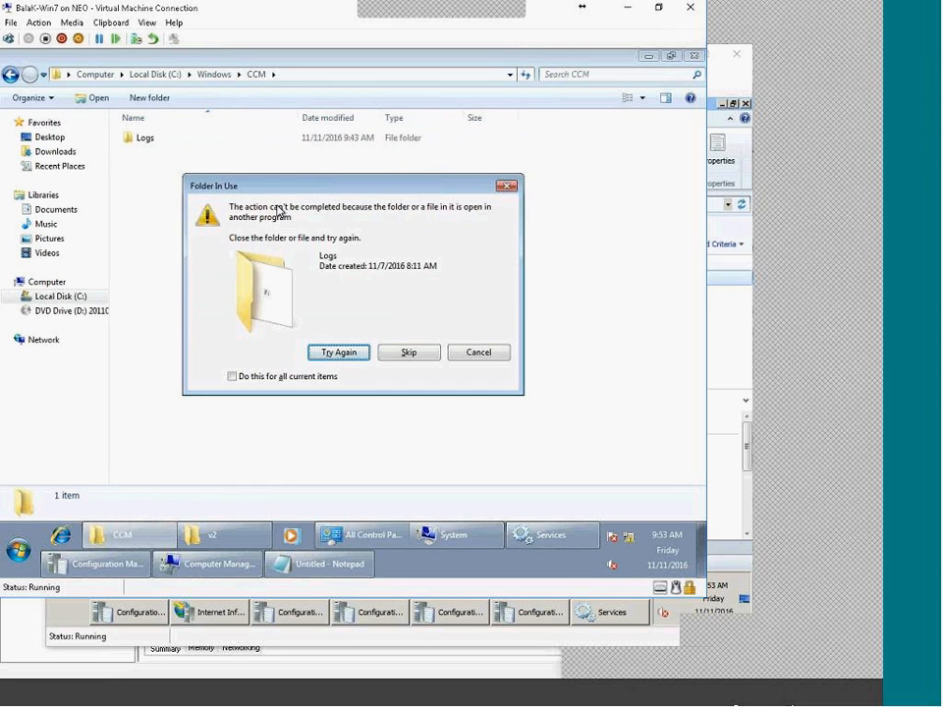
Step: Dismiss the in-use warning and try to delete the CCM folder from C:\Windows
key("Escape")
key("BackSpace")
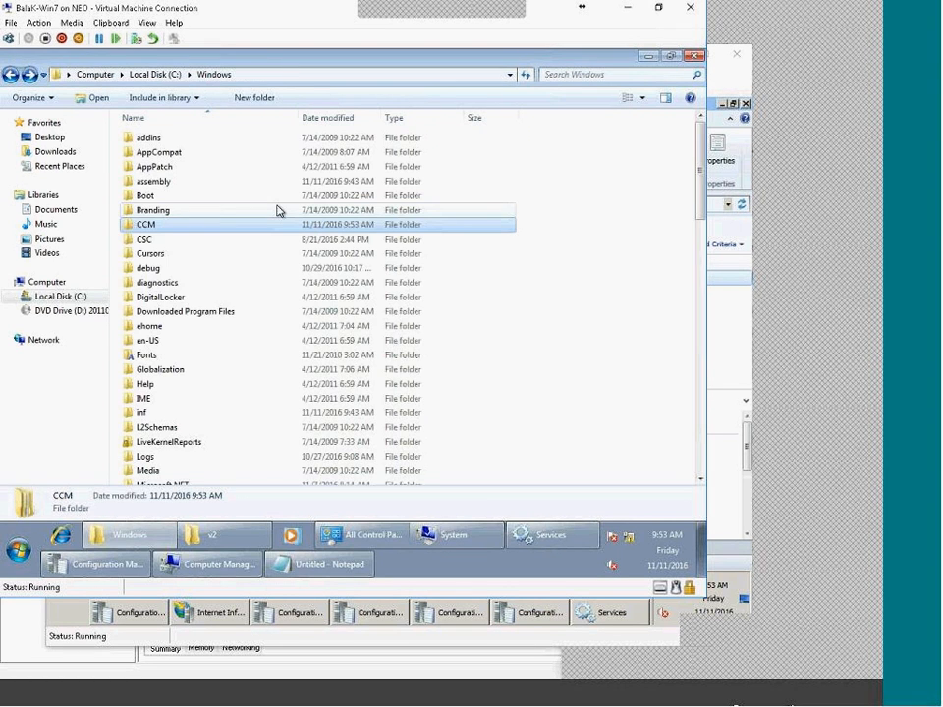
key("Delete")
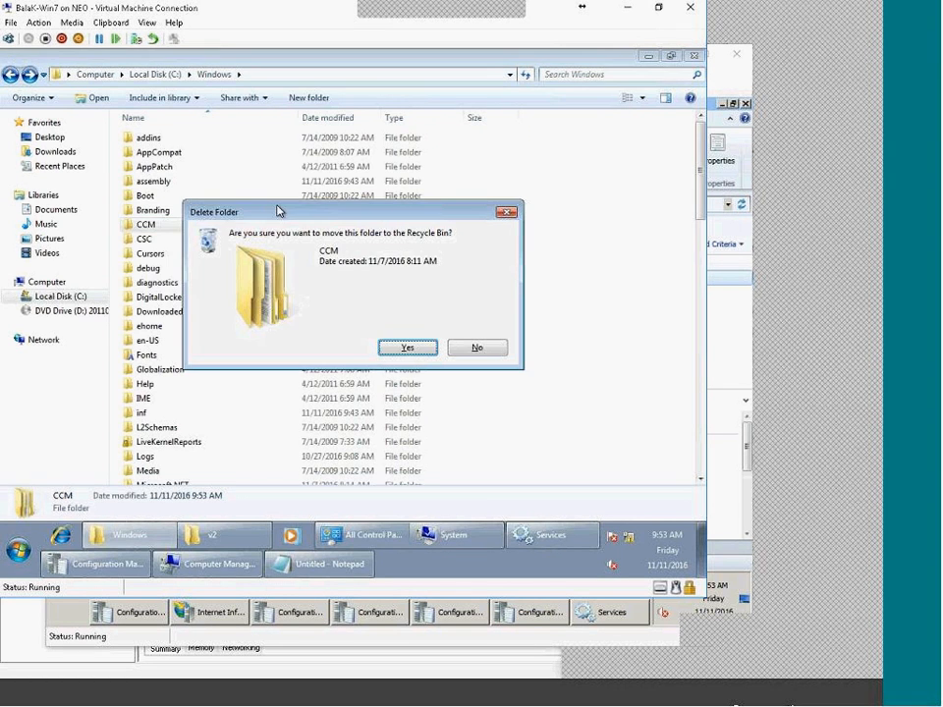
key("Return")
key("Escape")
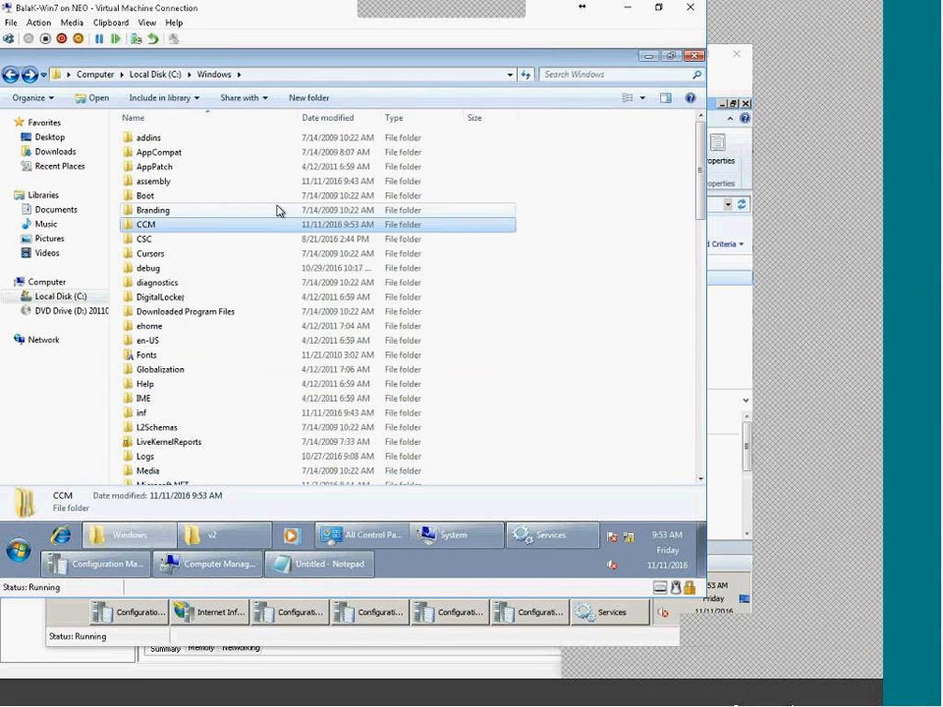
Step: Delete the PolicyAgentProvider log file from C:\Windows\CCM\Logs
key("Return")
key("Return")
key("Down")
key("Delete")
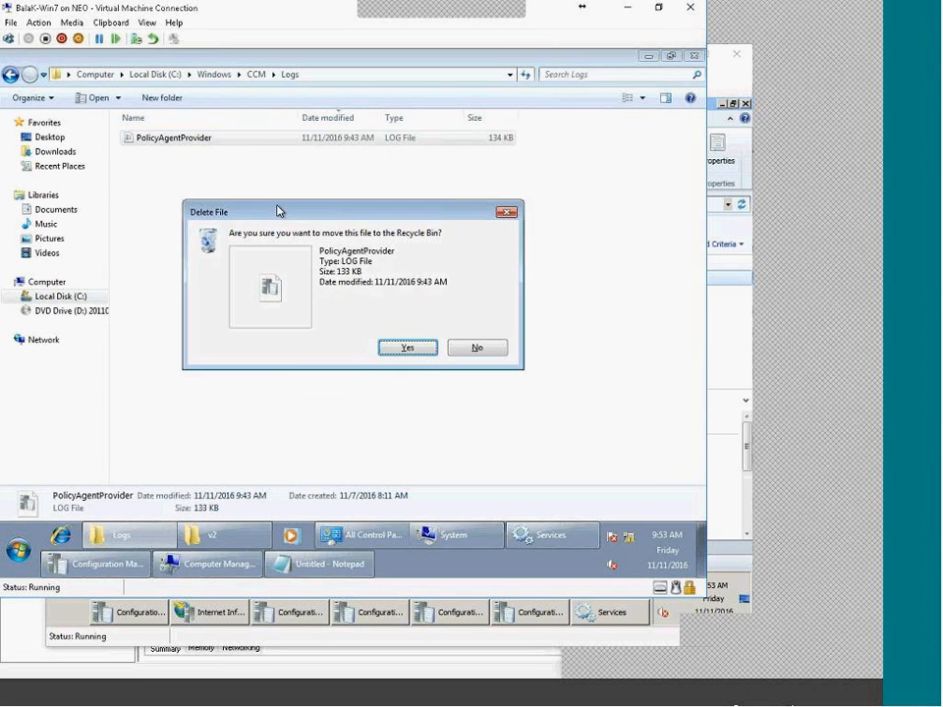
key("Return")
Step: Return to C:\Windows and try again to delete the CCM folder
key("BackSpace")
key("BackSpace")
key("Delete")
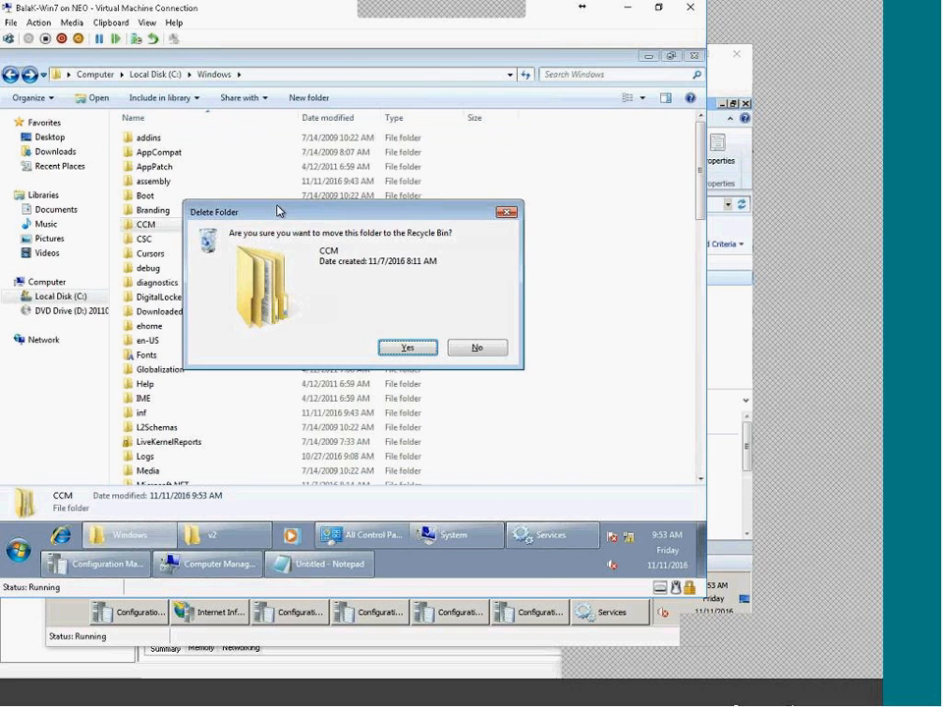
key("Return")
key("Escape")
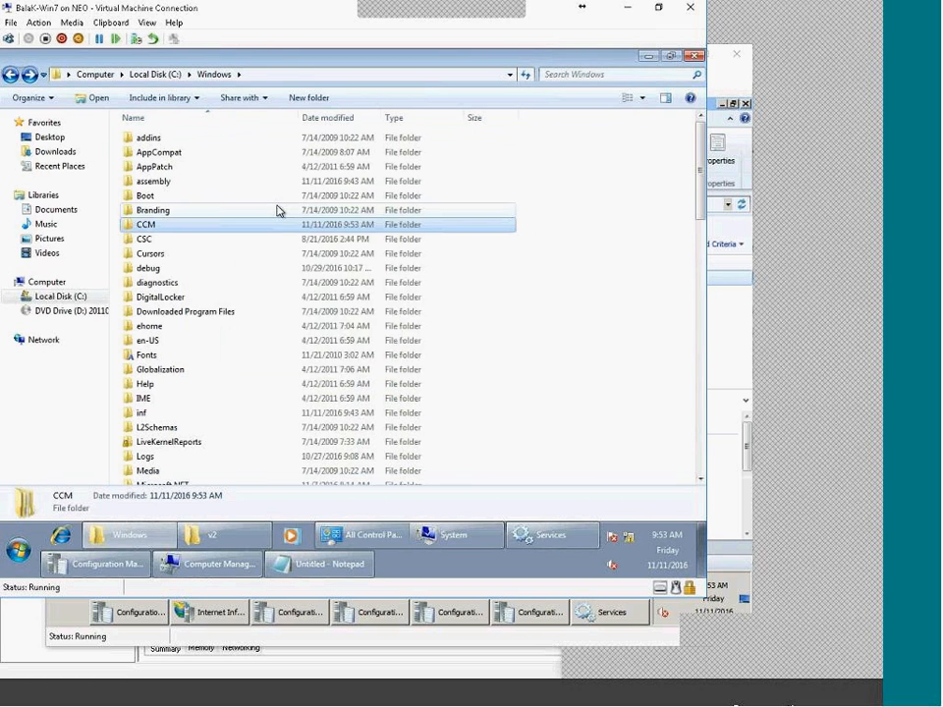
Step: Try to delete the Logs subfolder inside C:\Windows\CCM
key("Return")
key("Down")
key("Delete")
key("Return")
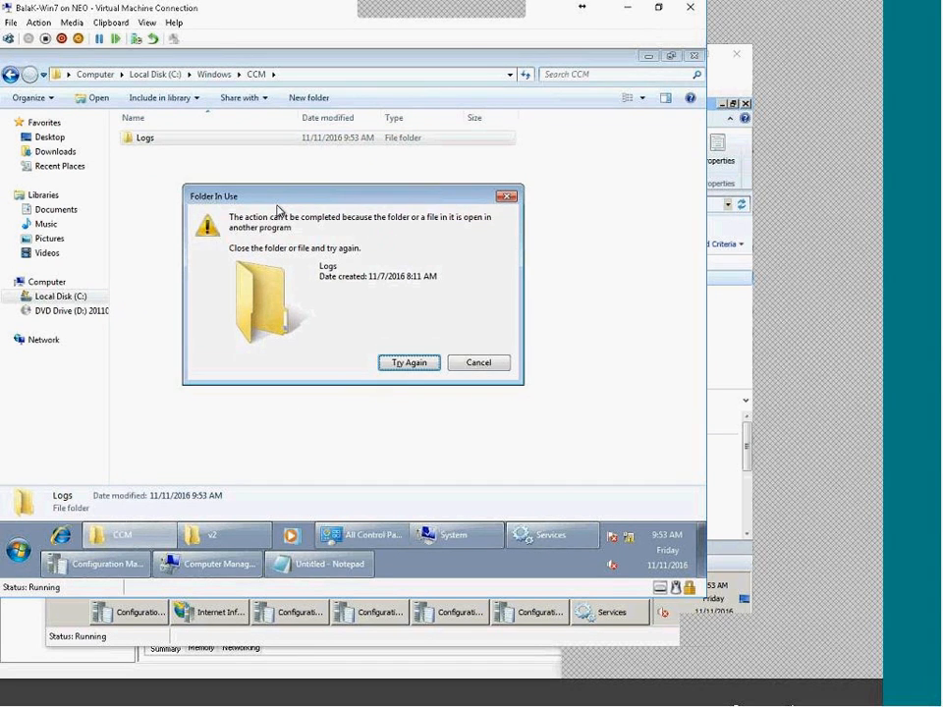
key("Escape")
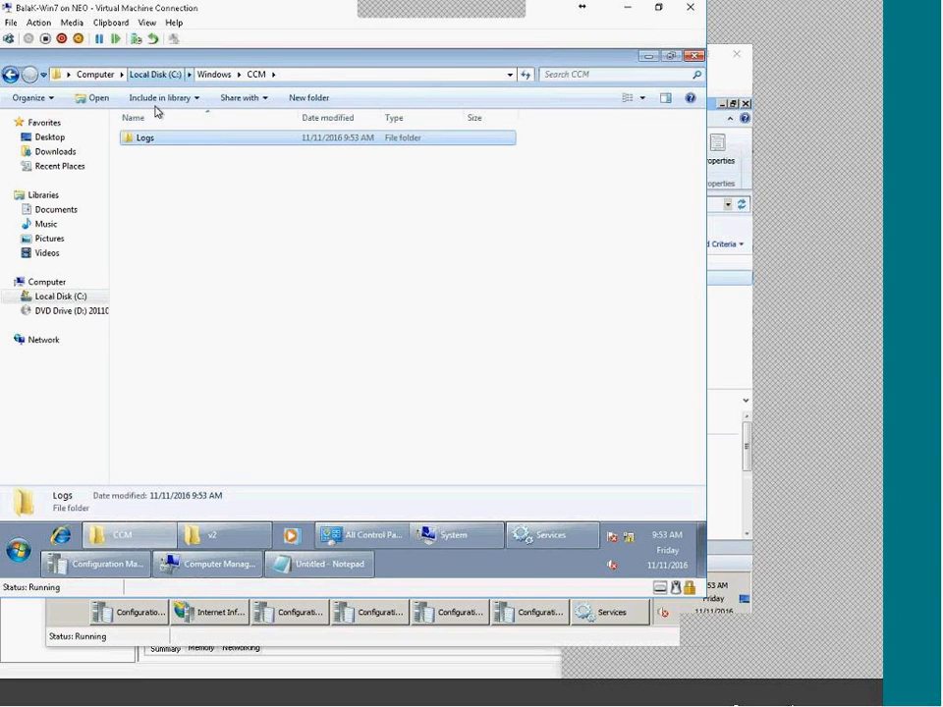
Step: Look through C:\Windows around the ModemLogs folder and among the files at the end of the listing
double_click(154, 212)
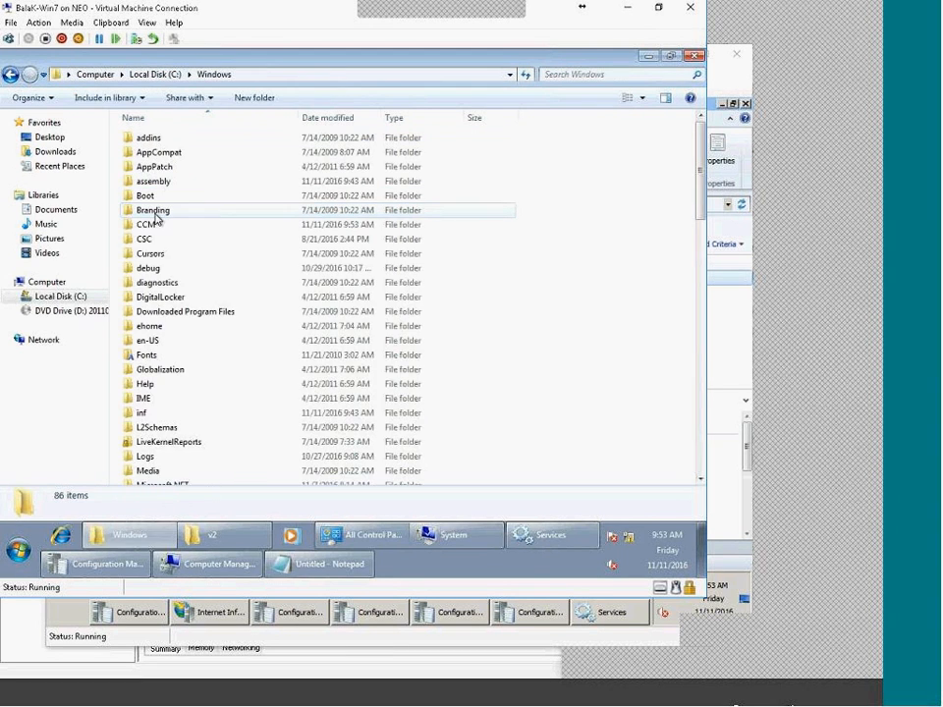
type("mo")
key("Down")
key("Up")
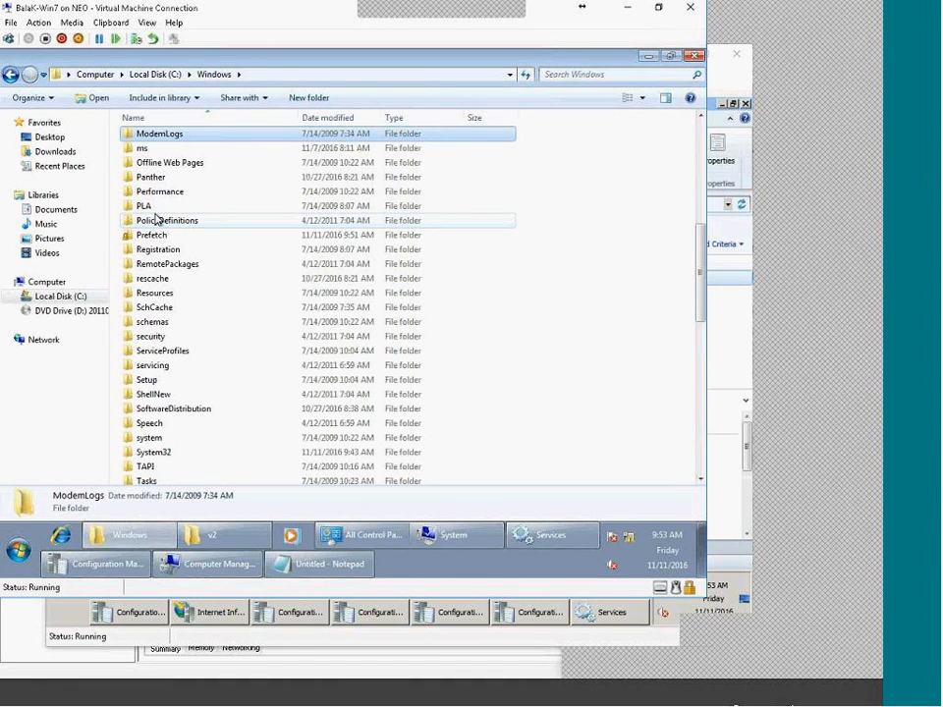
key("End")
key("Up")
key("Up")
key("Up")
key("Up")
key("Up")
key("Up")
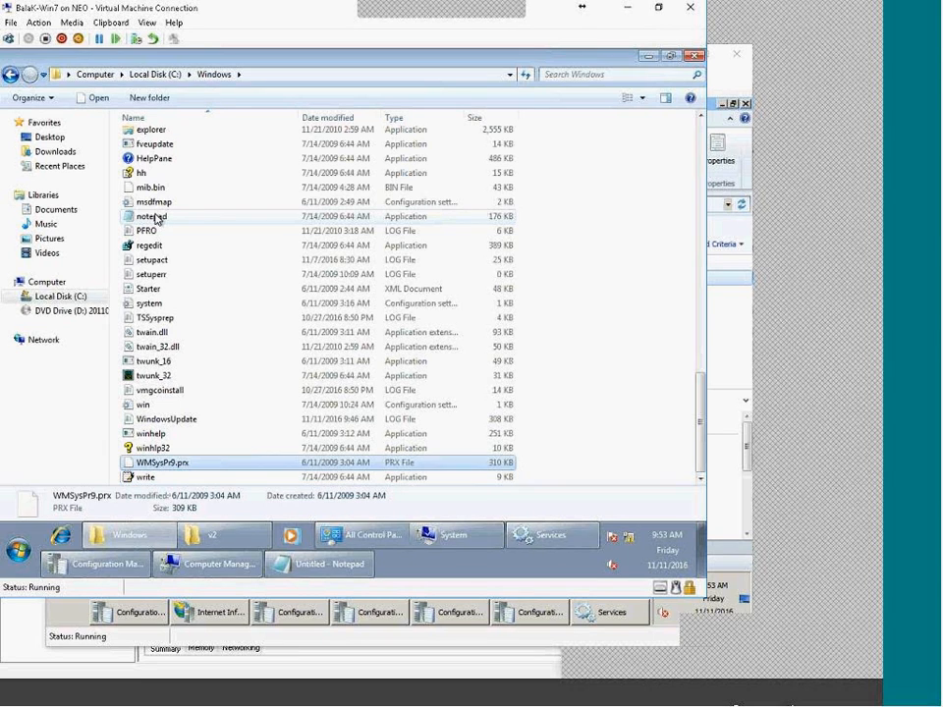
key("Up")
key("Up")
key("Up")
key("Up")
key("Up")
key("Up")
key("Up")
key("Up")
key("Up")
key("Up")
key("Up")
key("Up")
key("Up")
key("Up")
key("Up")
key("Up")
key("Up")
key("Up")
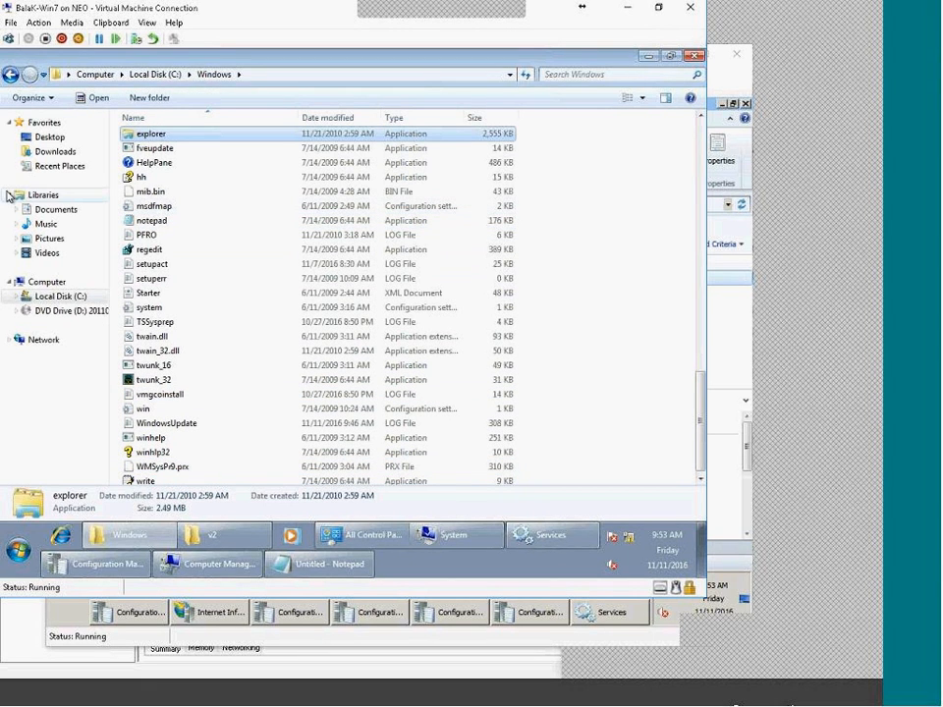
Step: Reverse the name sort order of C:\Windows and go through the entries starting with M
left_click(181, 118)
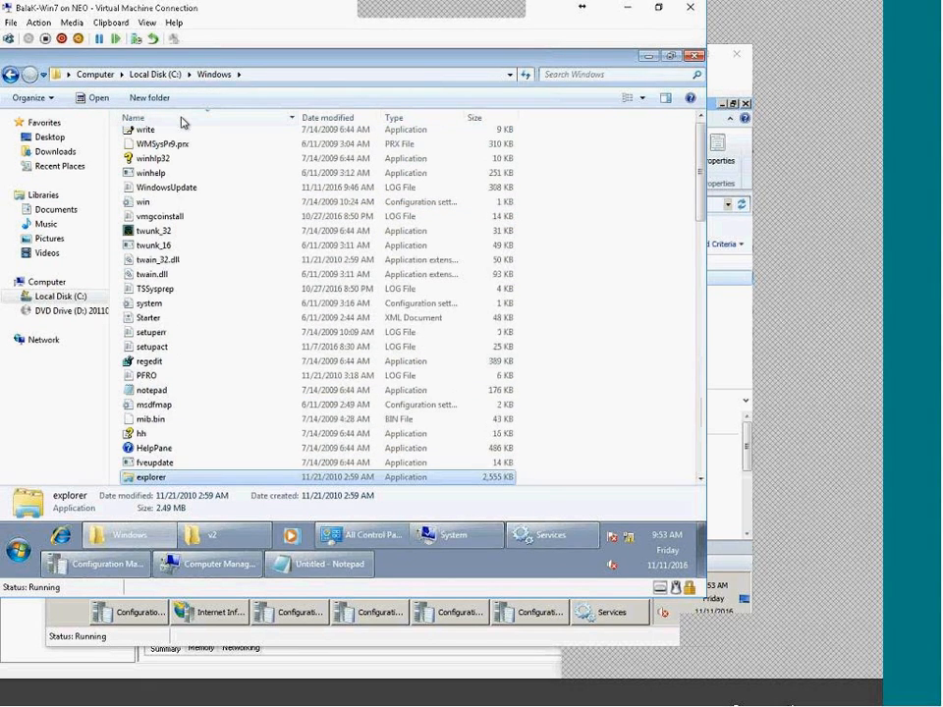
key("m")
key("m")
key("m")
key("m")
key("m")
key("m")
key("m")
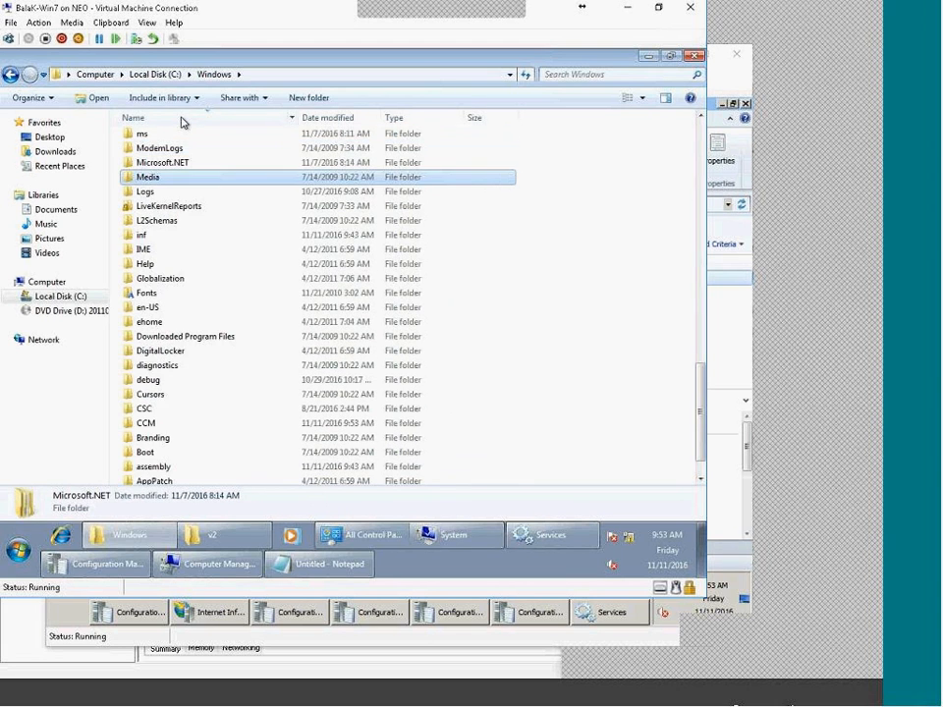
key("m")
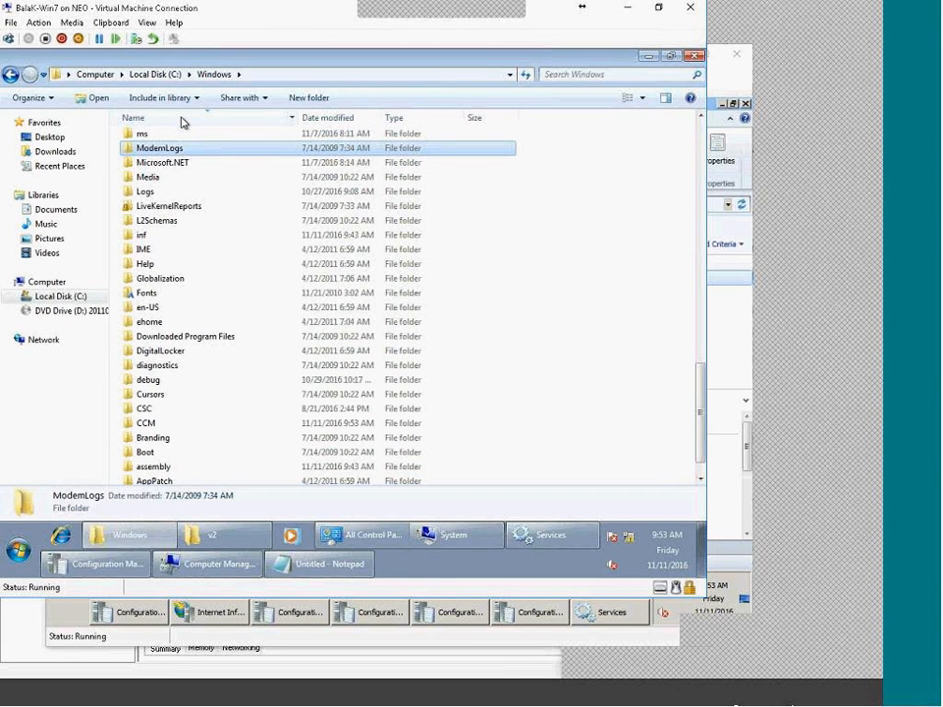
Step: Close the Windows folder and Configuration Manager windows, and open C:\Windows in the remaining v2 folder window
key("alt+F4")
left_click(675, 174)
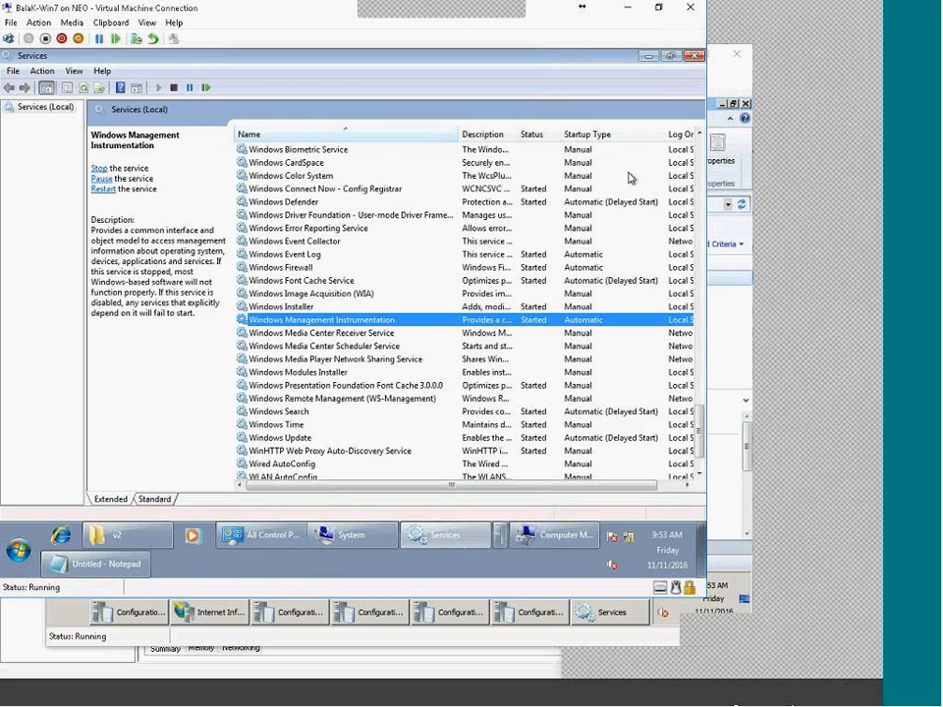
left_click(132, 536)
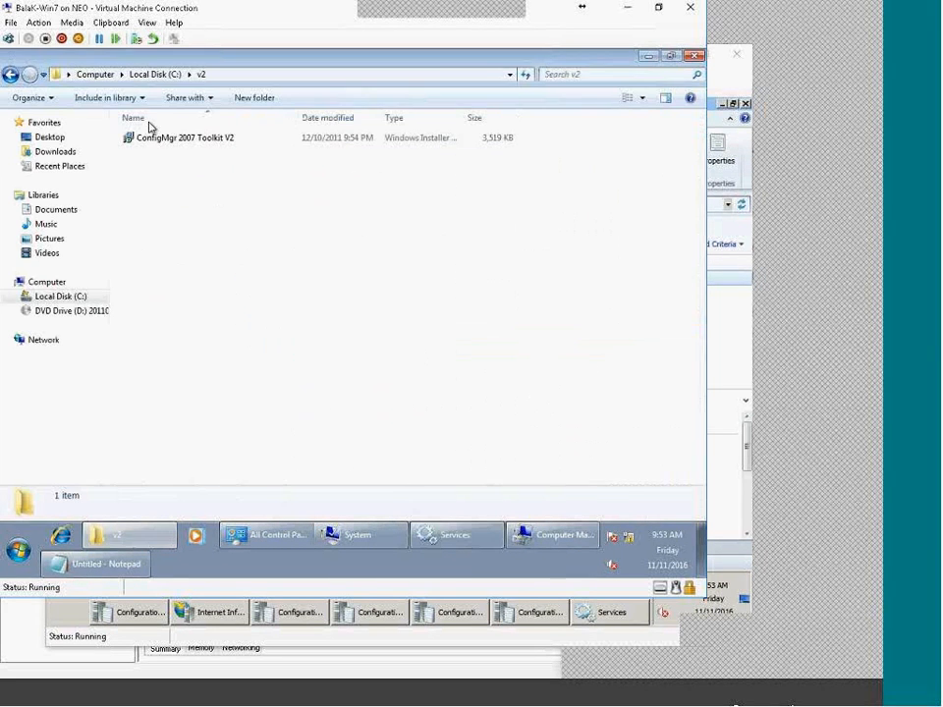
left_click(143, 76)
double_click(162, 211)
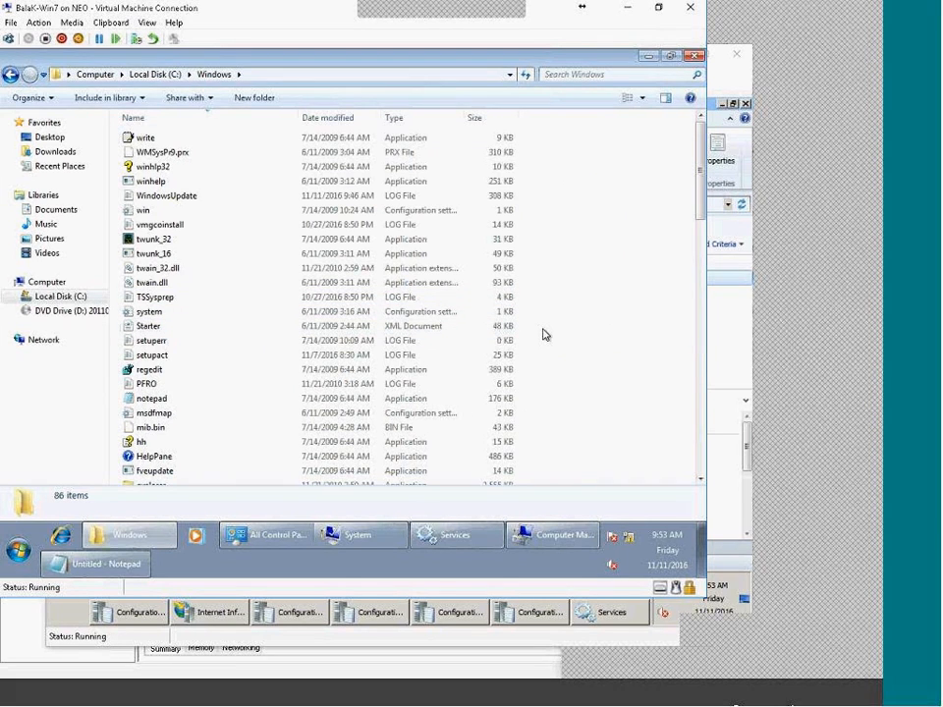
Step: Try to delete the CSC folder from C:\Windows
type("csc")
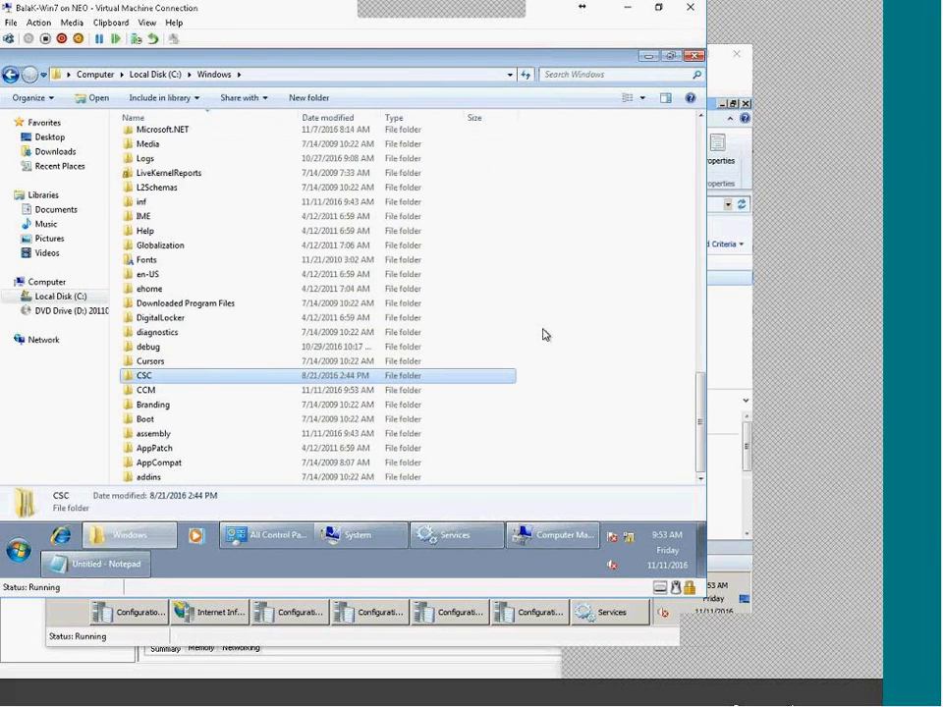
key("Up")
key("ctrl+Up")
key("ctrl+Up")
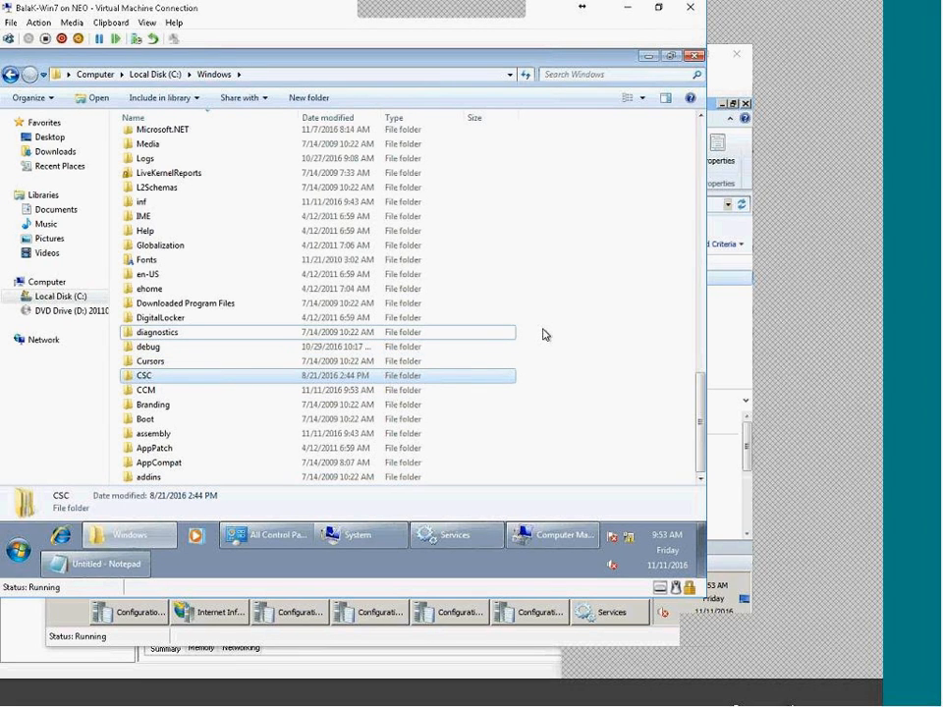
key("Delete")
key("Return")
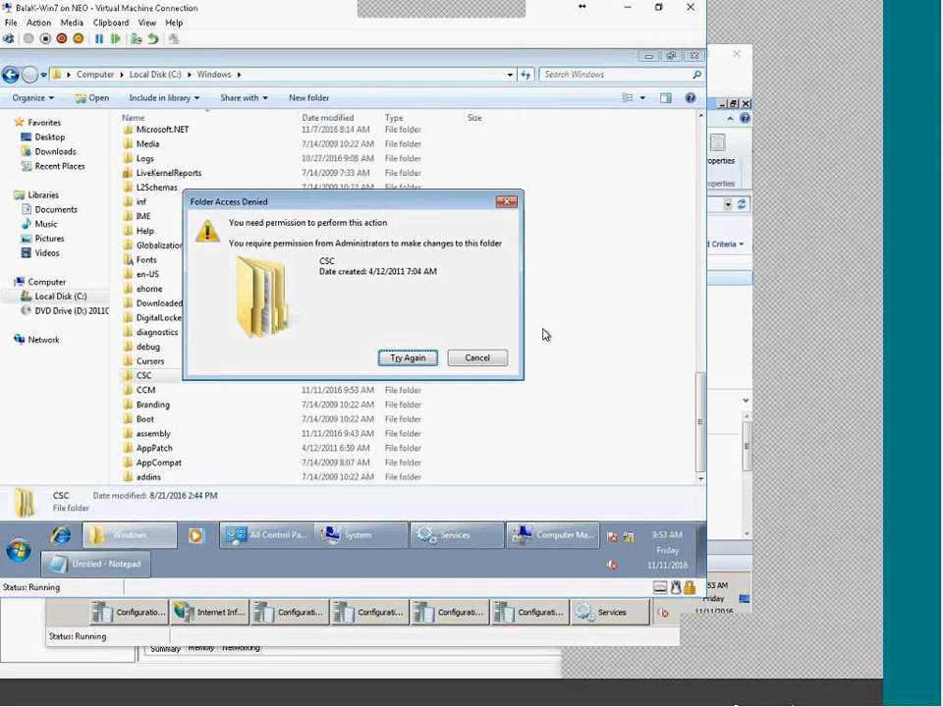
key("Escape")
Step: Delete the CCM folder from C:\Windows
key("Down")
key("Down")
key("Down")
key("Down")
key("Delete")
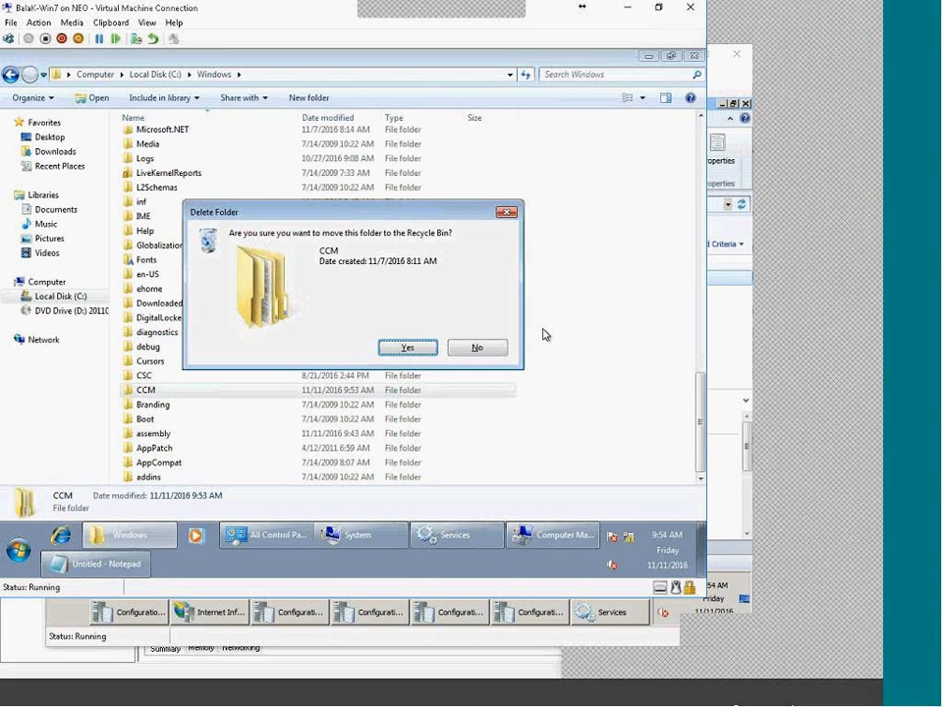
key("Return")
Step: Go through the remaining C:\Windows folders, checking the entries that start with C
key("Up")
key("Up")
key("Up")
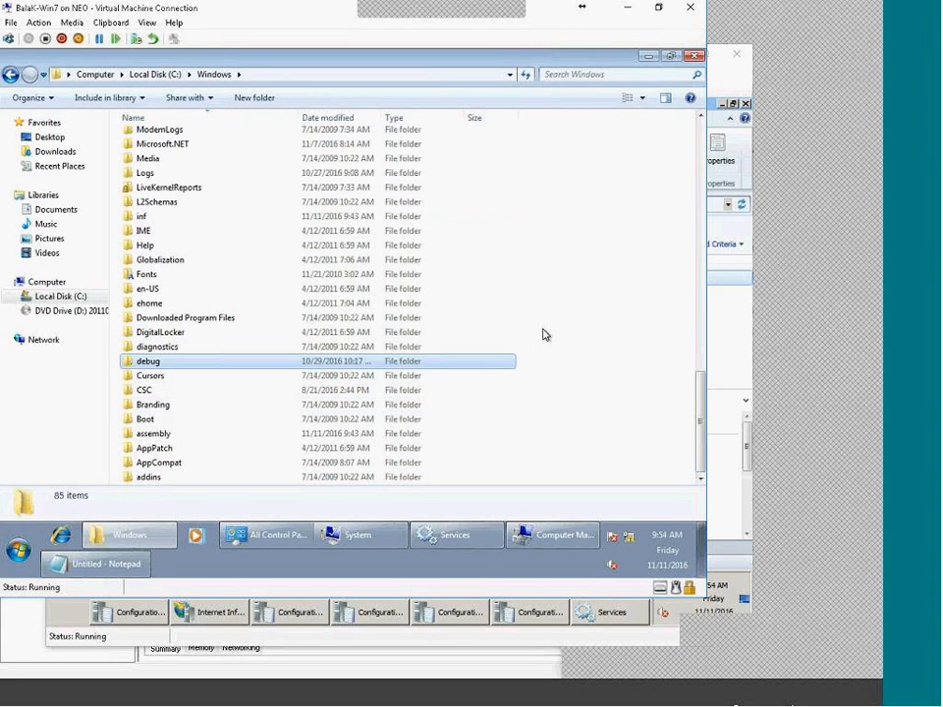
key("Up")
key("Up")
key("Up")
key("Up")
key("Up")
key("Up")
key("Up")
key("Up")
key("Up")
key("Up")
key("Up")
key("Up")
key("Up")
key("c")
key("c")
key("c")
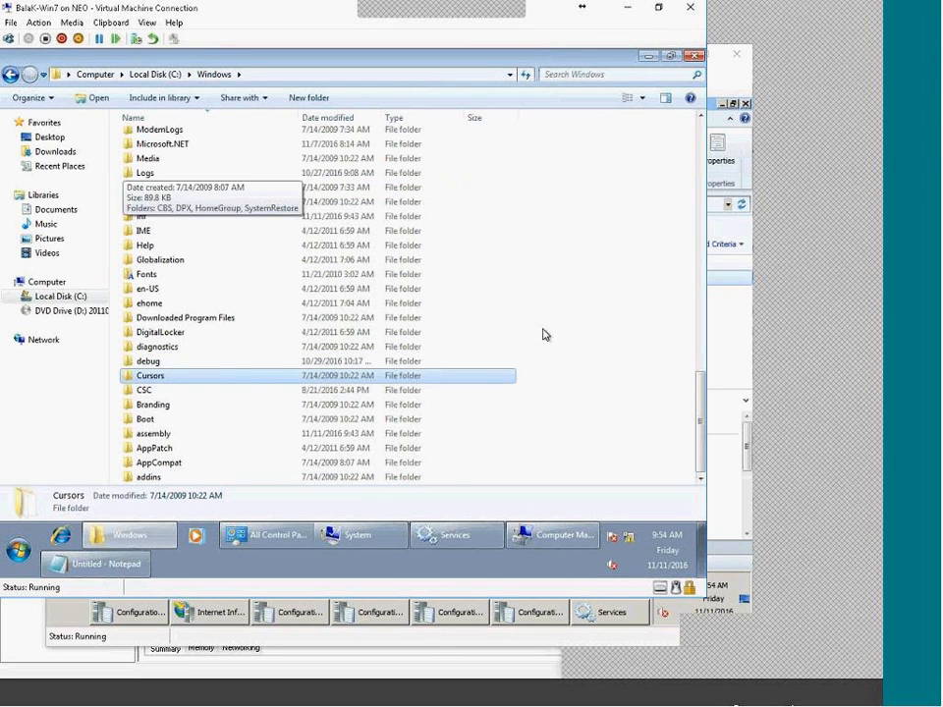
Step: Close the Windows folder window, then close and reopen Control Panel to reload its list of items
key("alt+F4")
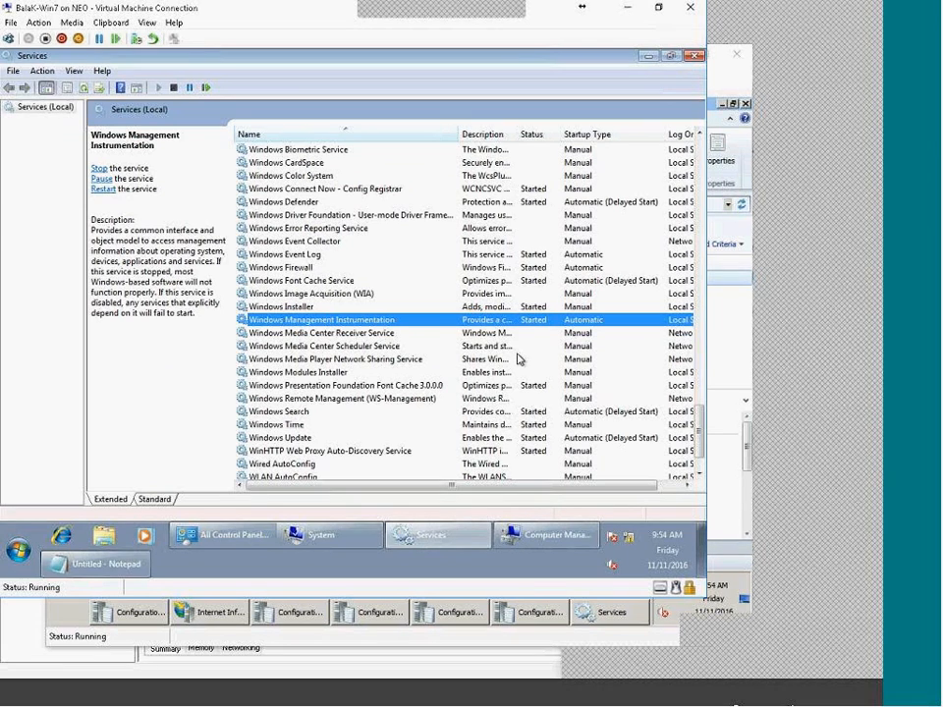
left_click(222, 535)
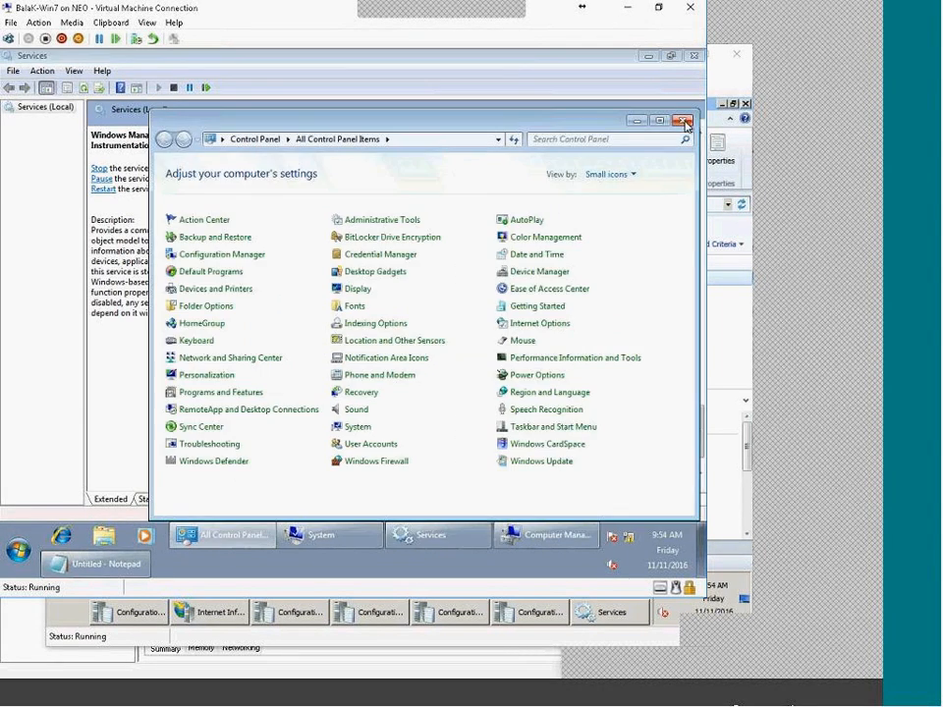
left_click(686, 123)
left_click(23, 548)
left_click(225, 387)
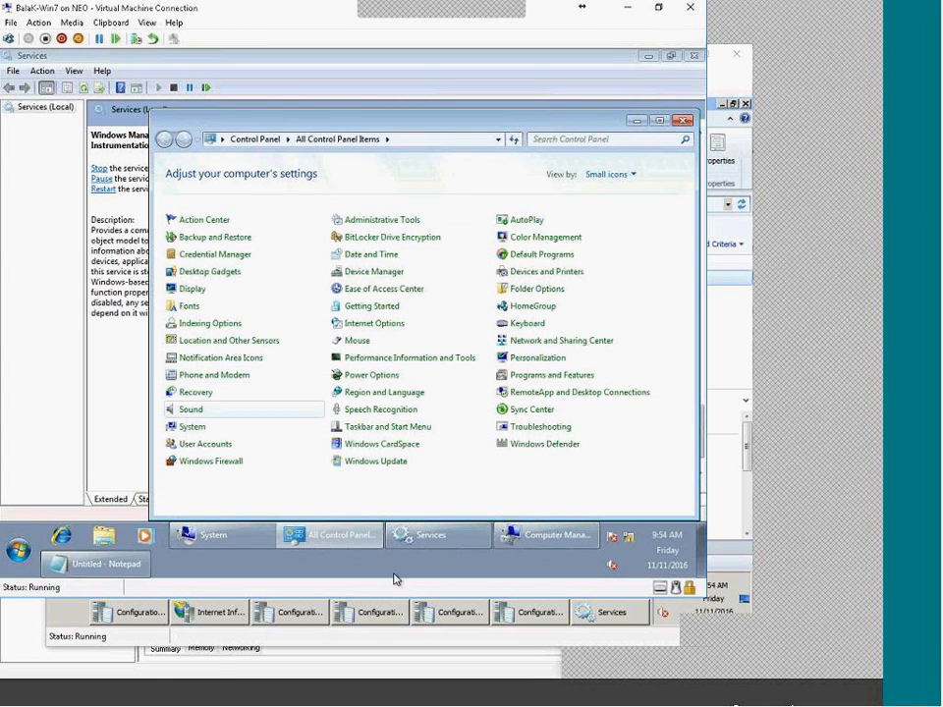
Step: Switch to the Configuration Manager console on the SCCM virtual machine and show Sites under Site Configuration in Administration
left_click(639, 699)
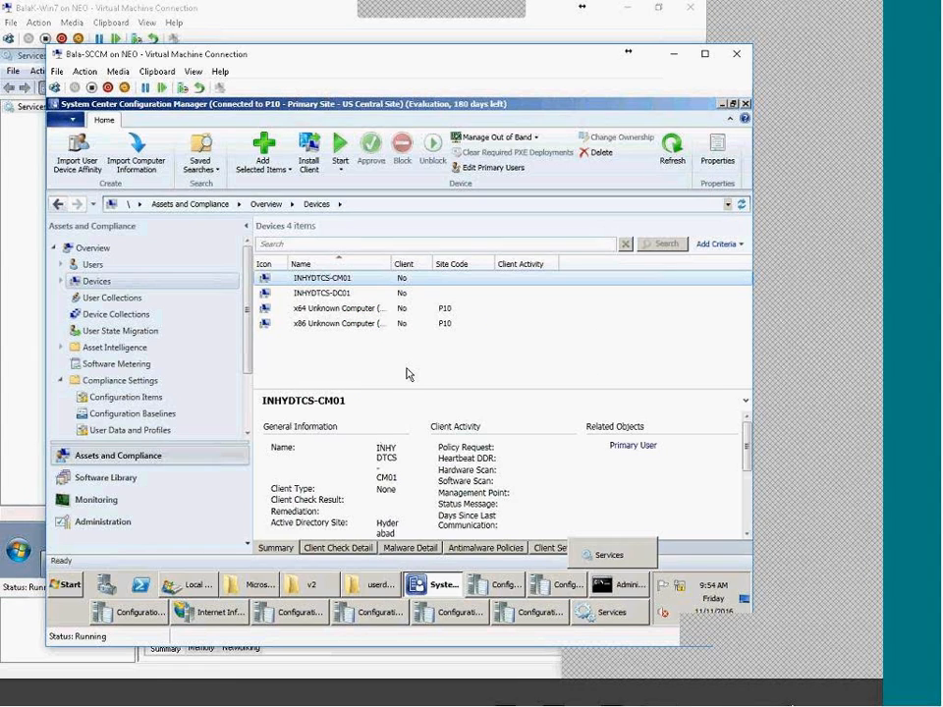
left_click(112, 522)
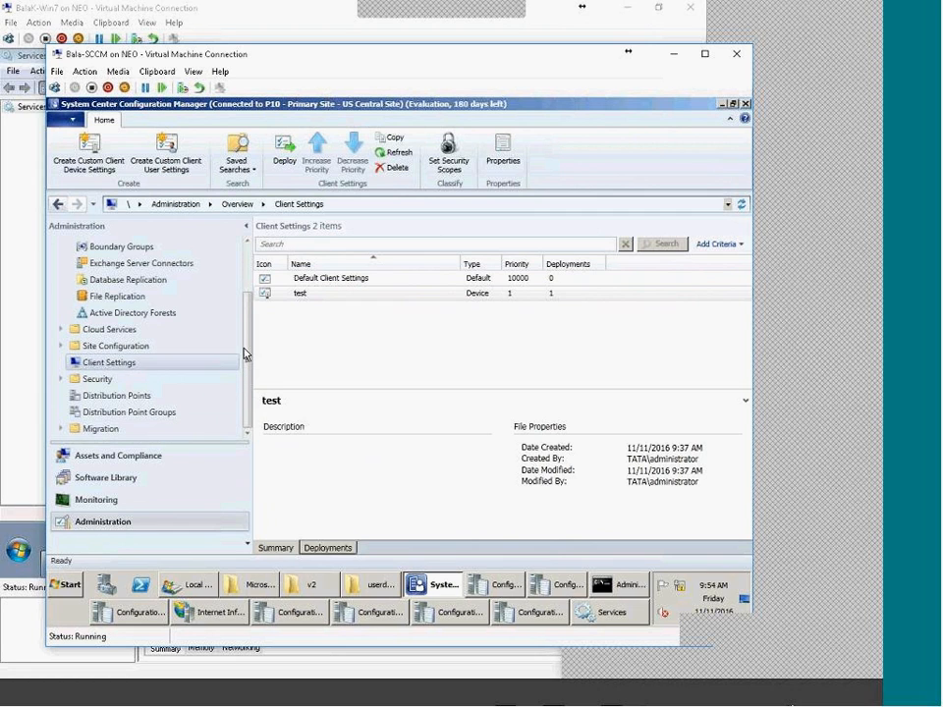
left_click_drag(253, 399, 250, 277)
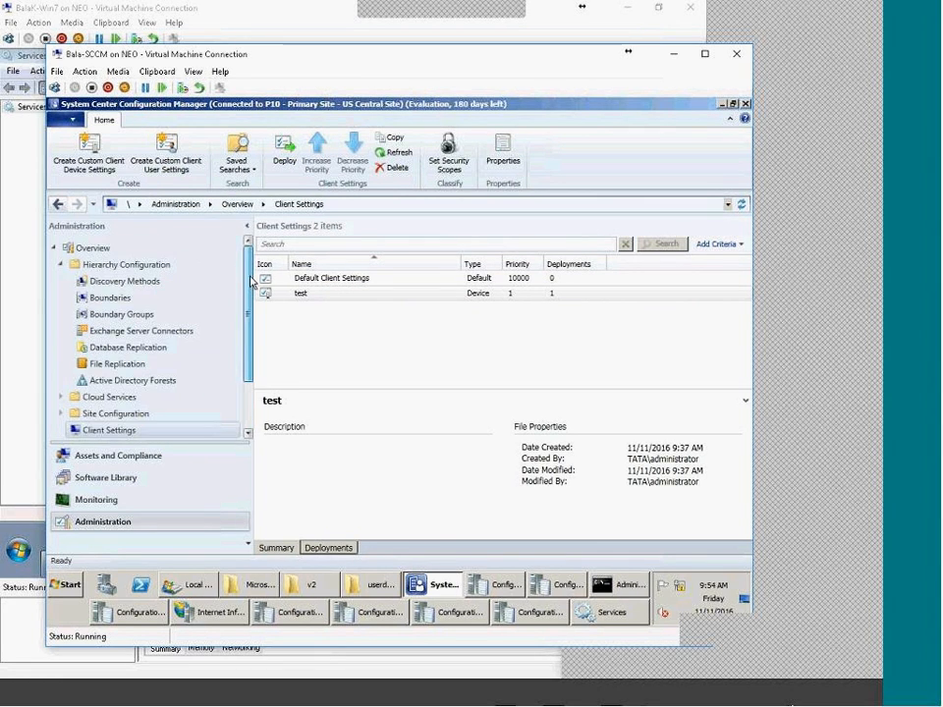
left_click(61, 414)
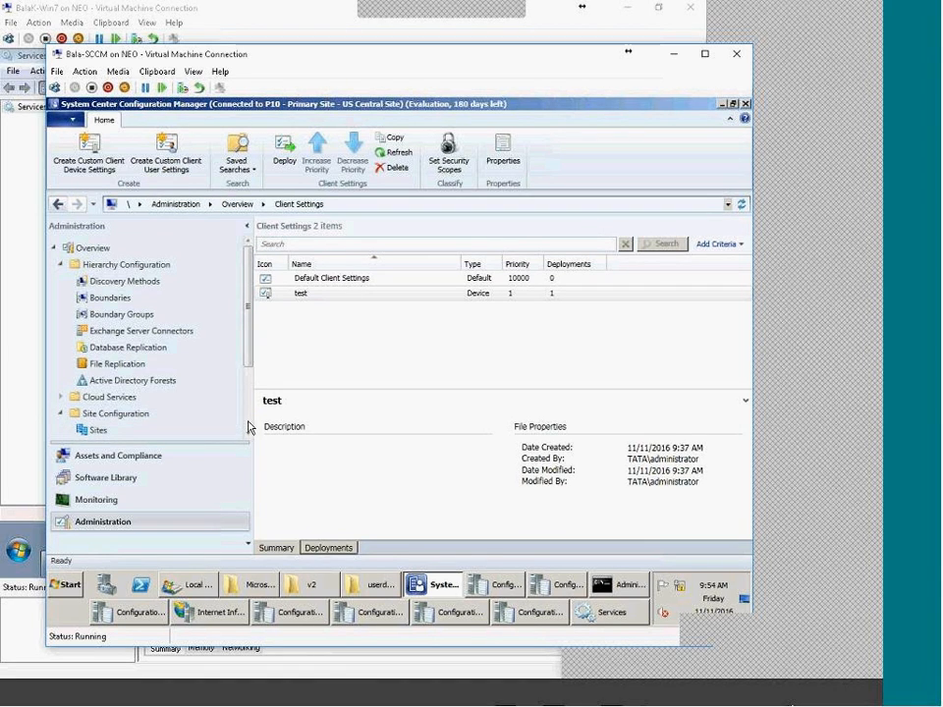
scroll(109, 372, "down", 2)
left_click(94, 332)
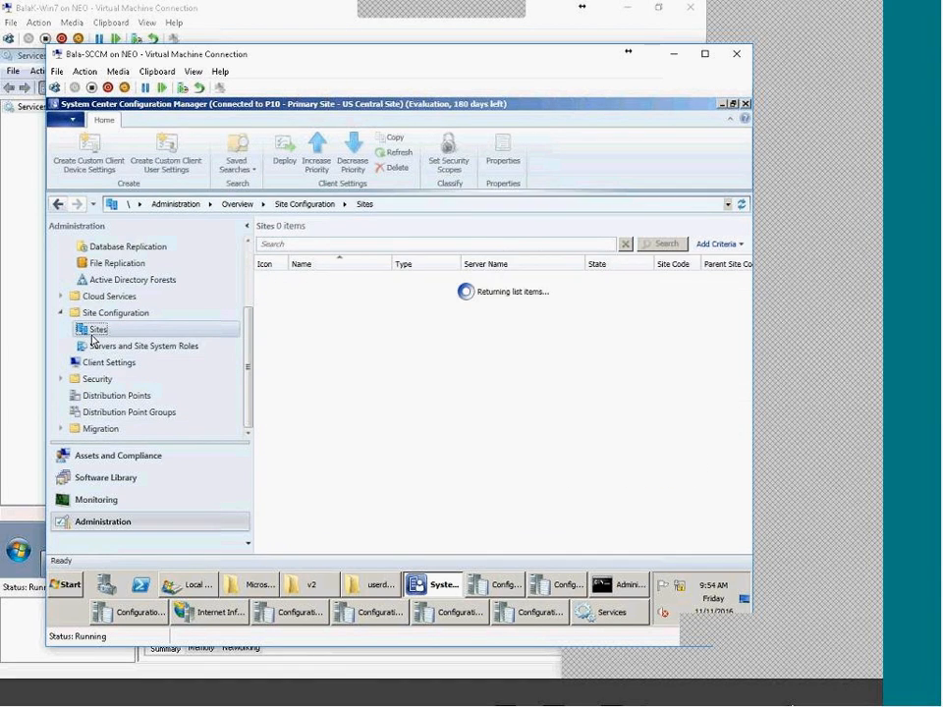
Step: View the Client Push Installation properties of the primary site and close them without changes
left_click(546, 167)
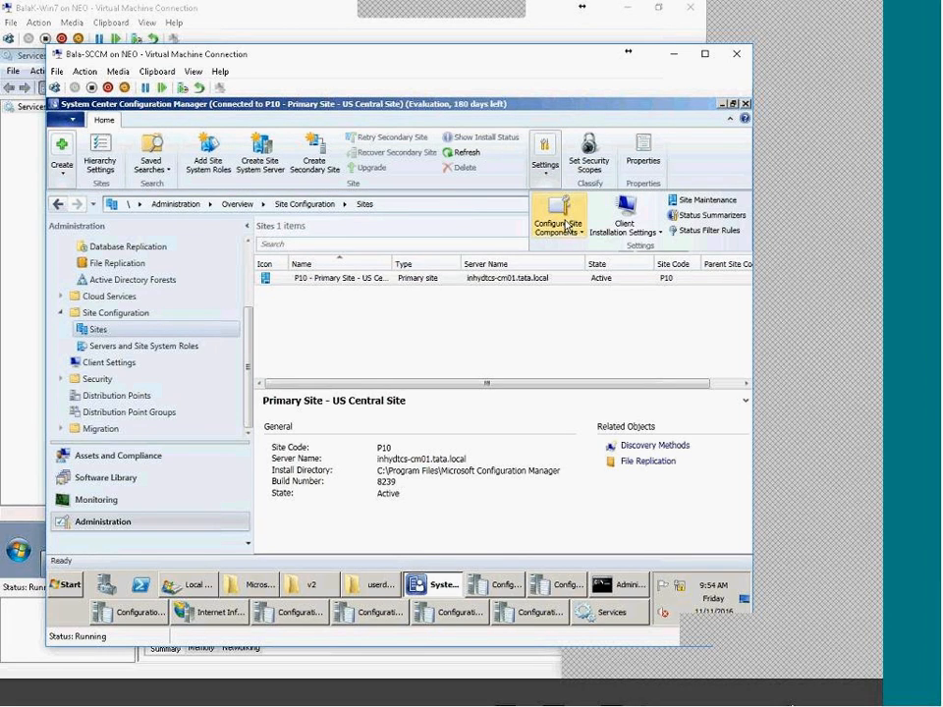
left_click(576, 232)
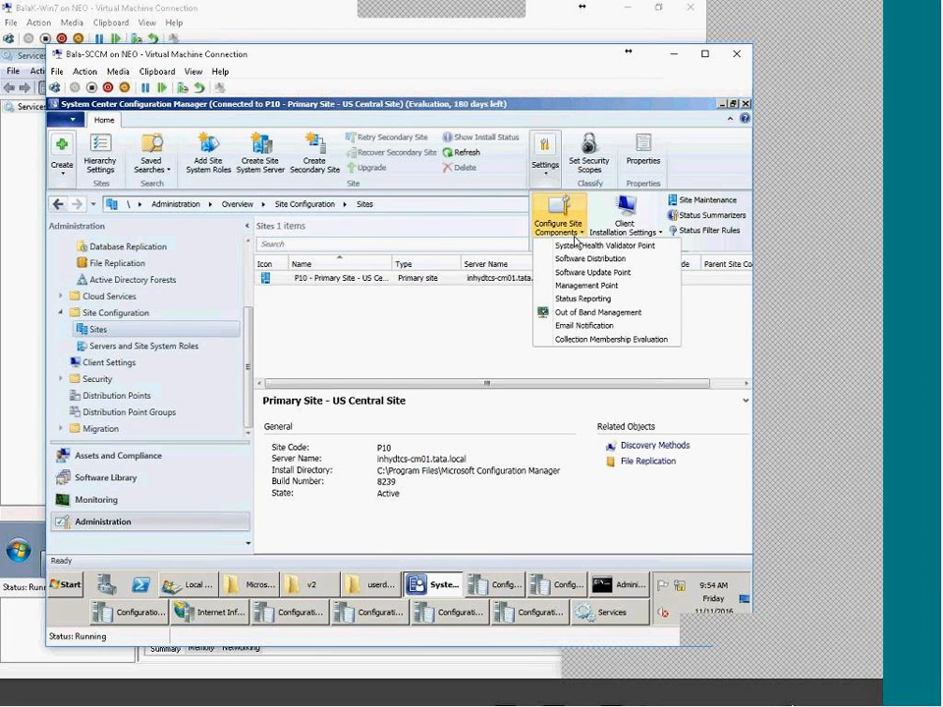
left_click(624, 229)
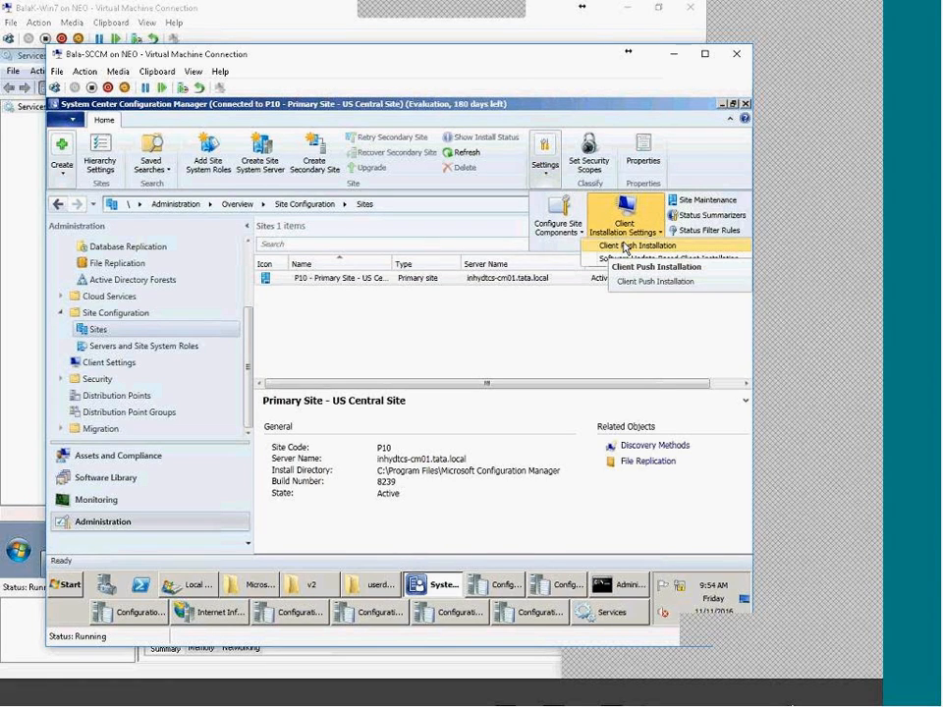
left_click(690, 252)
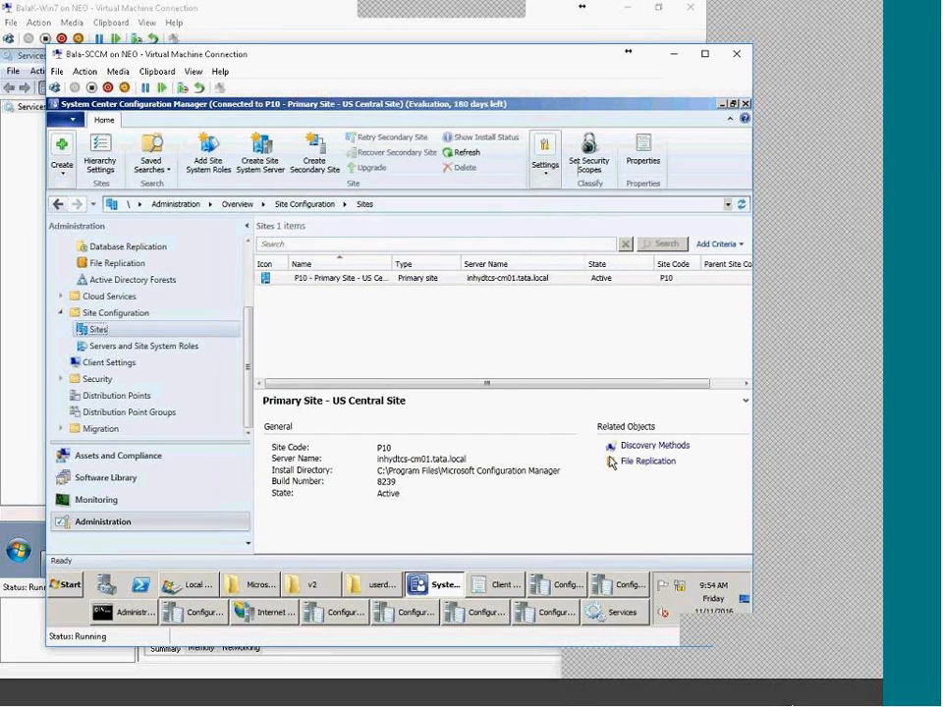
left_click(443, 586)
left_click(439, 587)
left_click(491, 584)
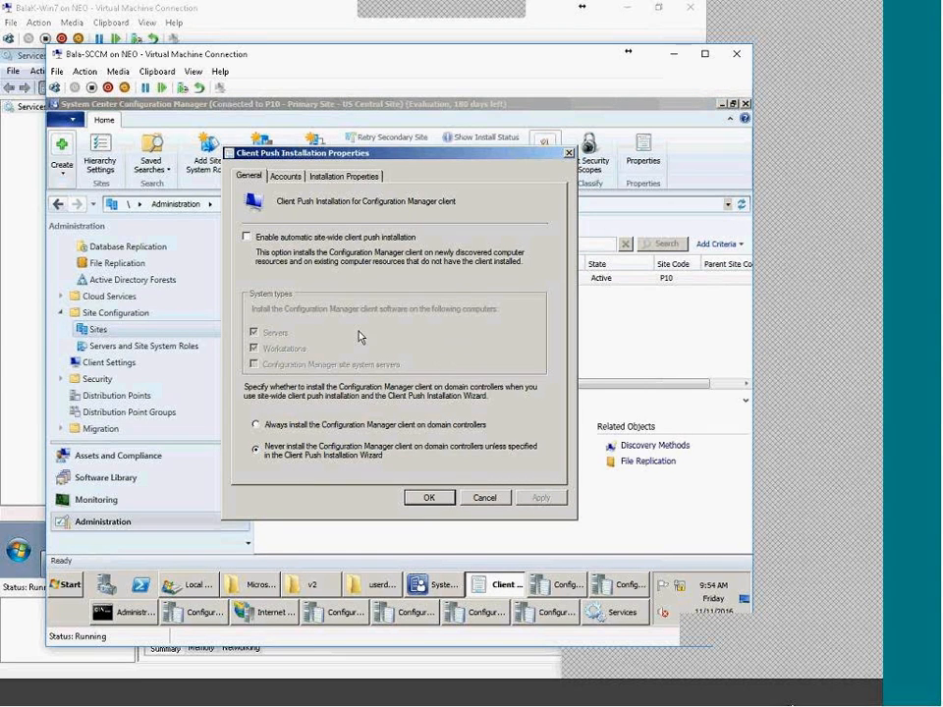
left_click(485, 498)
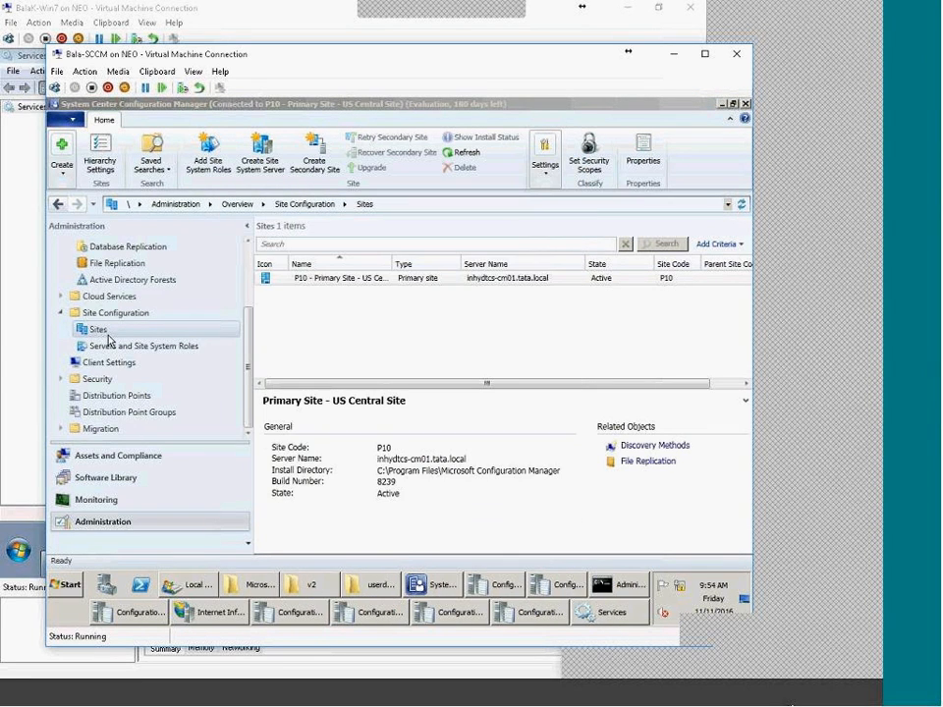
Step: Reopen the Client Push Installation properties for the P10 primary site and show its client installation properties
left_click(544, 180)
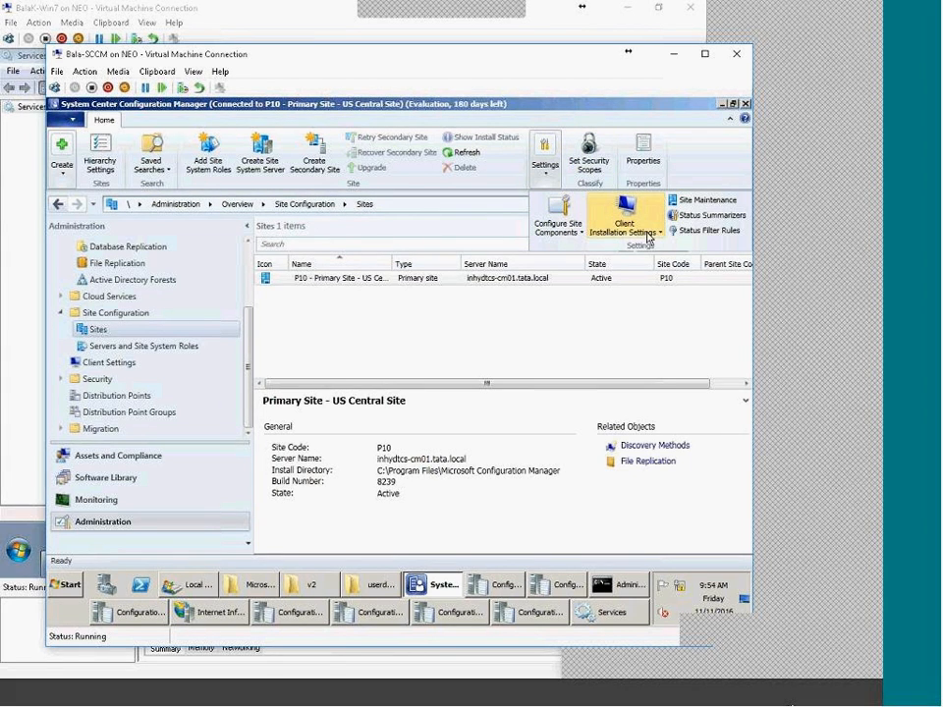
left_click(628, 209)
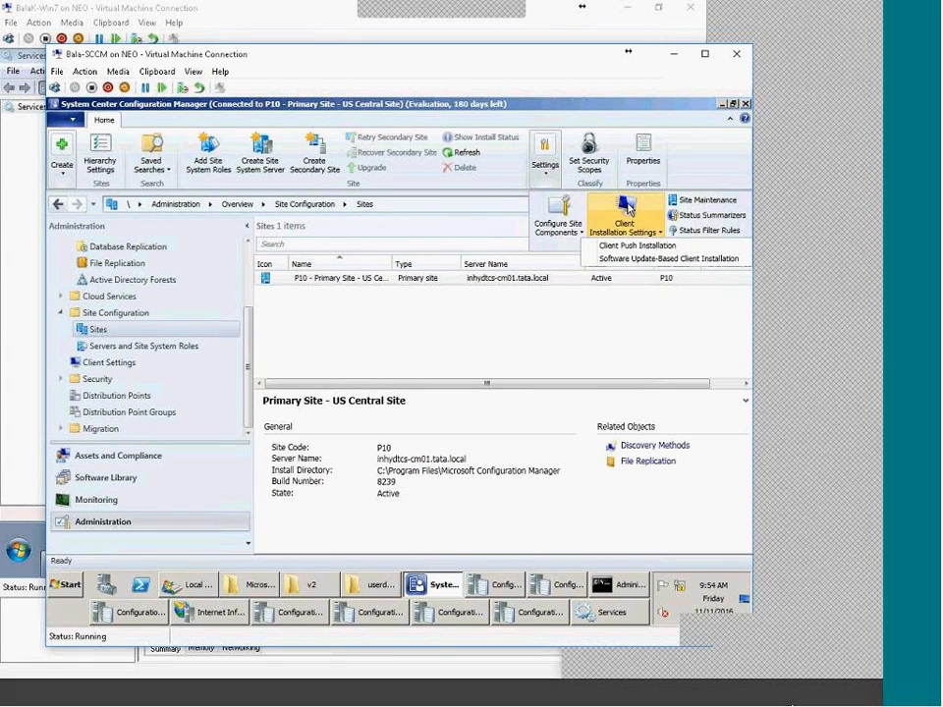
right_click(108, 331)
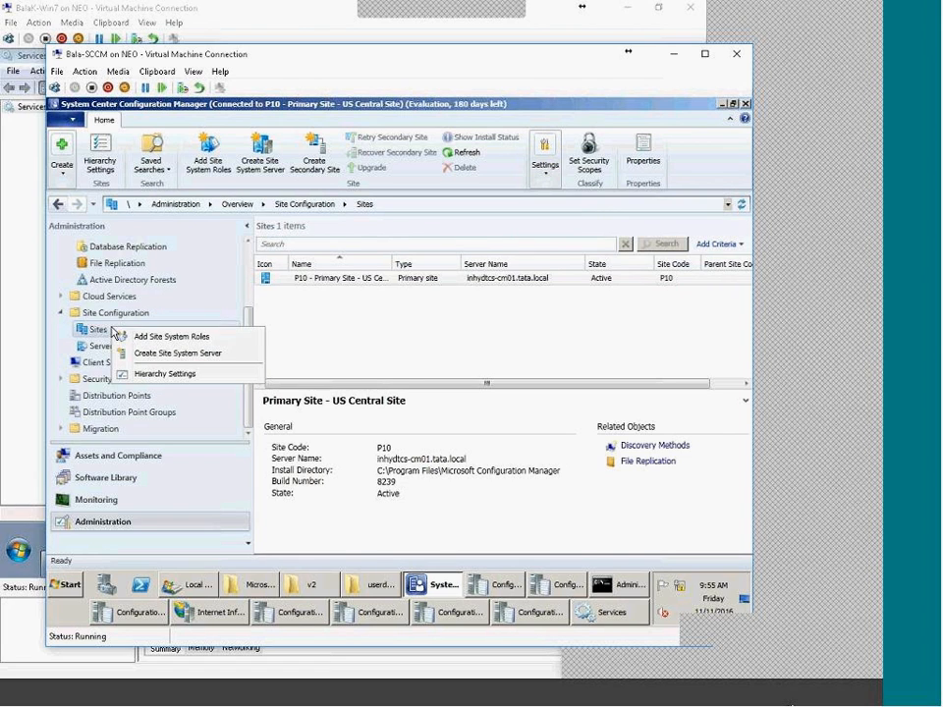
right_click(295, 281)
mouse_move(370, 466)
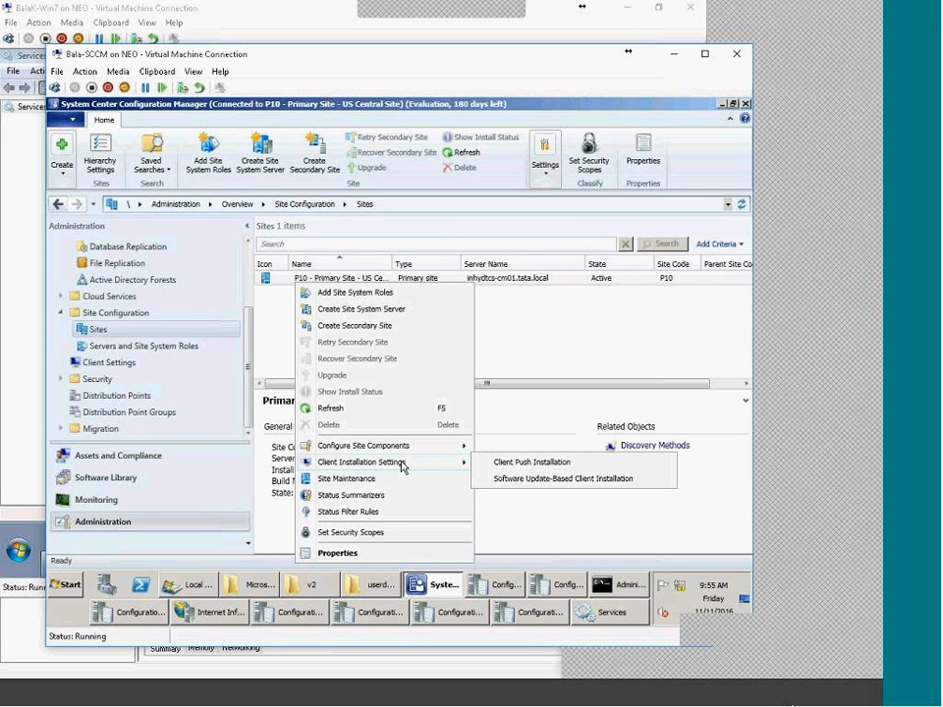
left_click(538, 466)
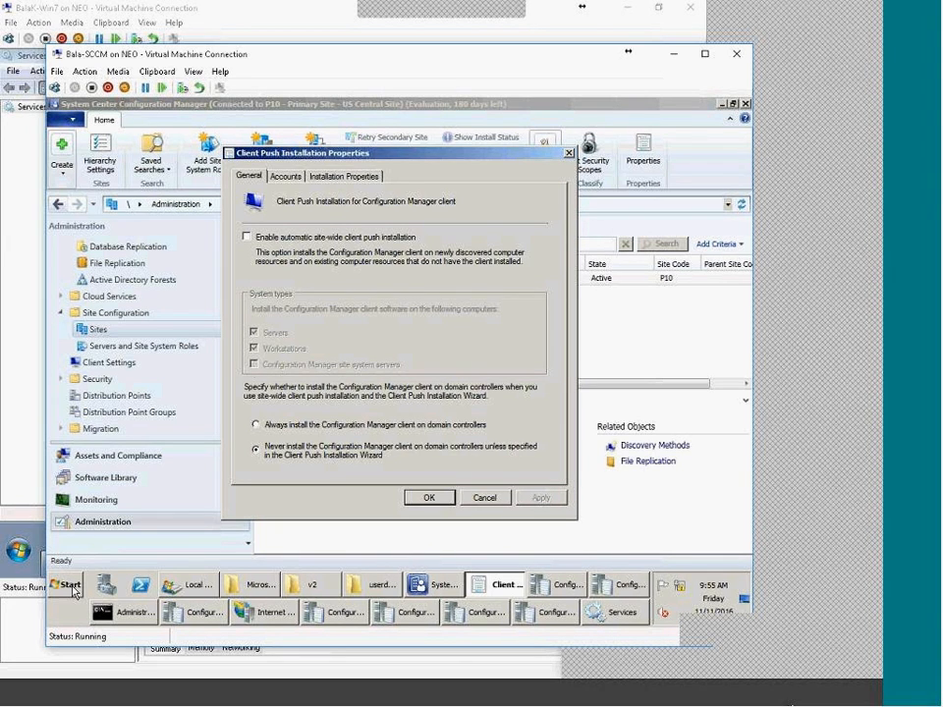
left_click(326, 180)
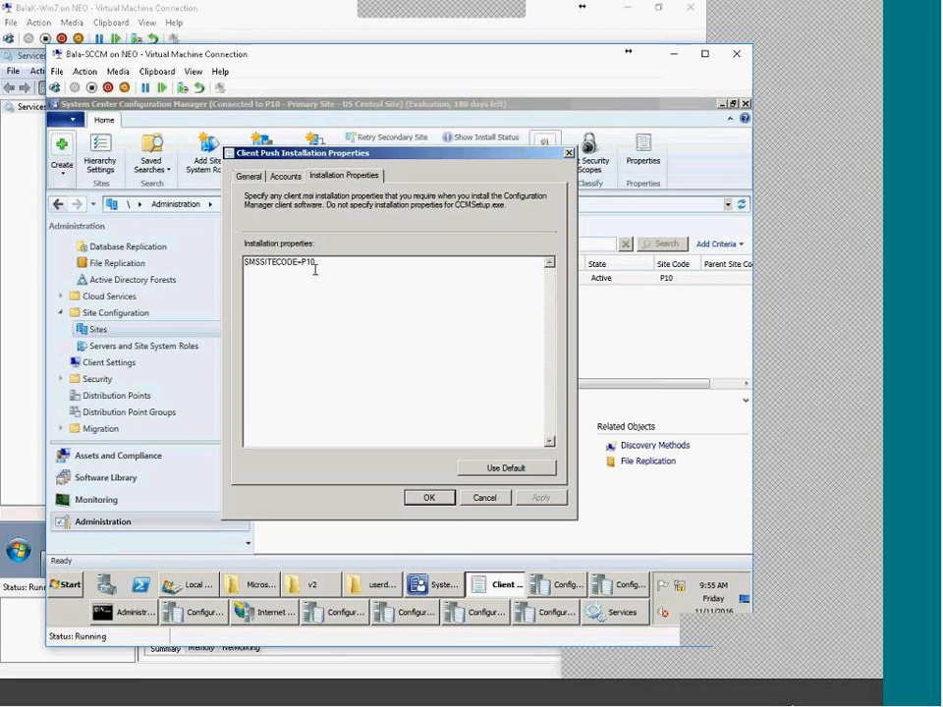
Step: Start a new client push installation account and choose the Administrator user from the tata.local domain through an advanced user search
left_click(277, 177)
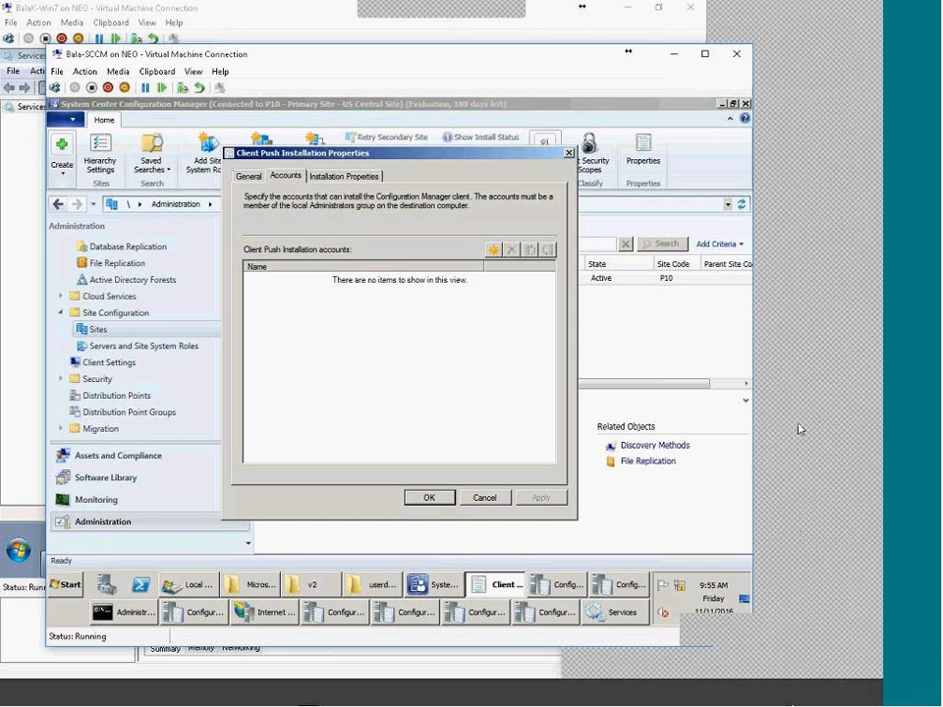
left_click(493, 250)
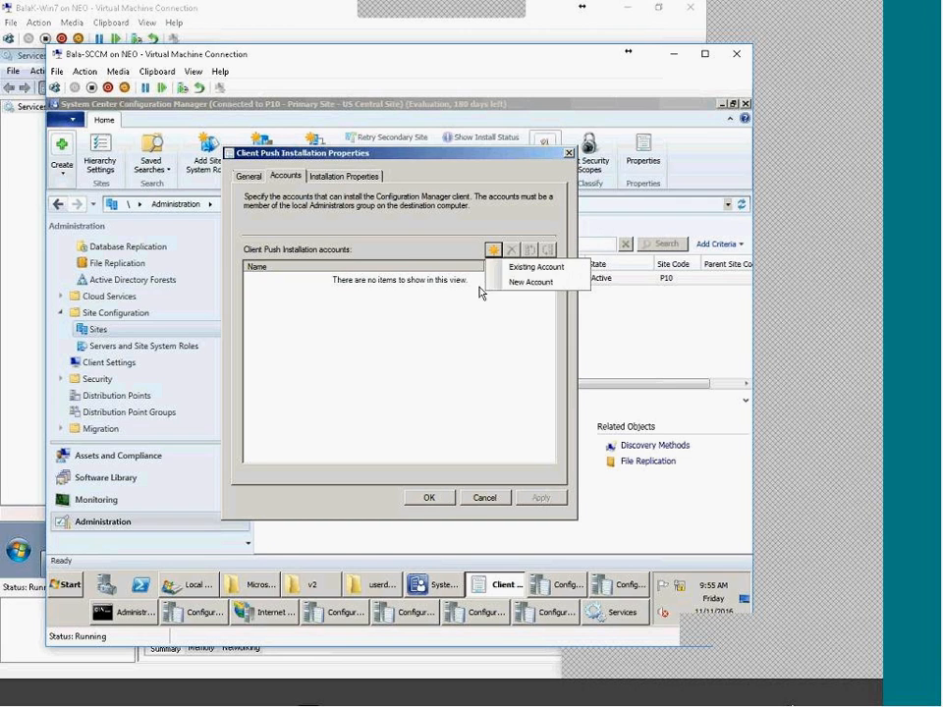
left_click(540, 283)
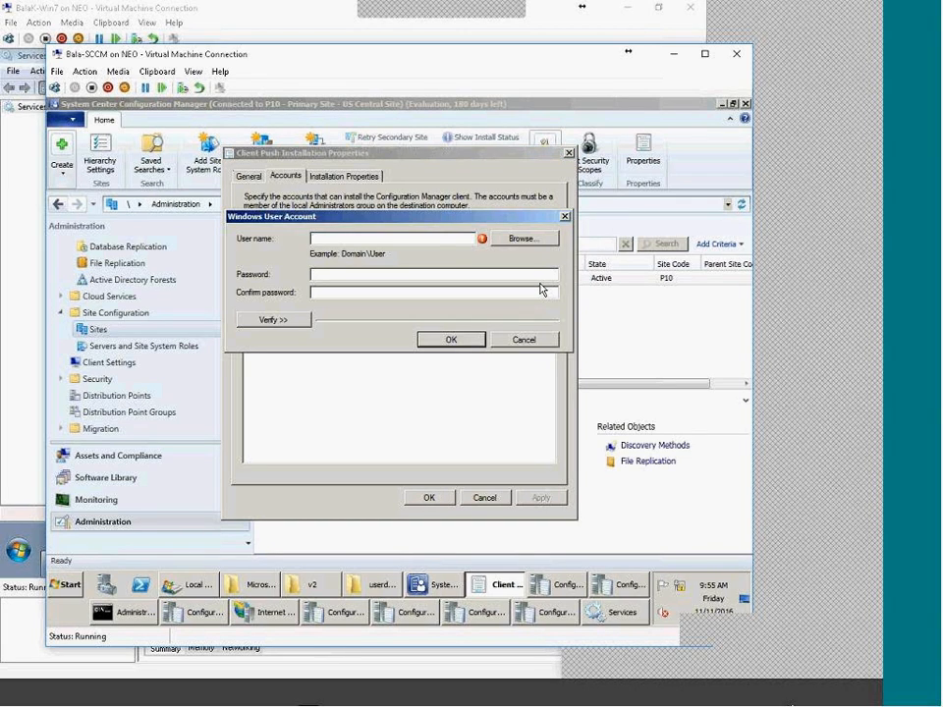
left_click(531, 241)
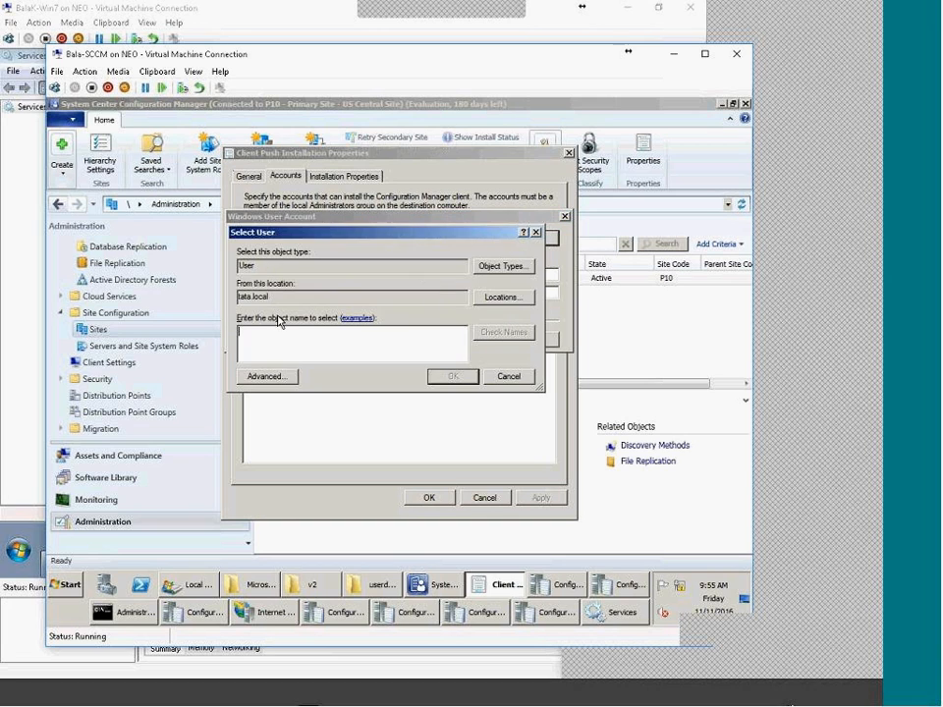
left_click(265, 376)
left_click(552, 299)
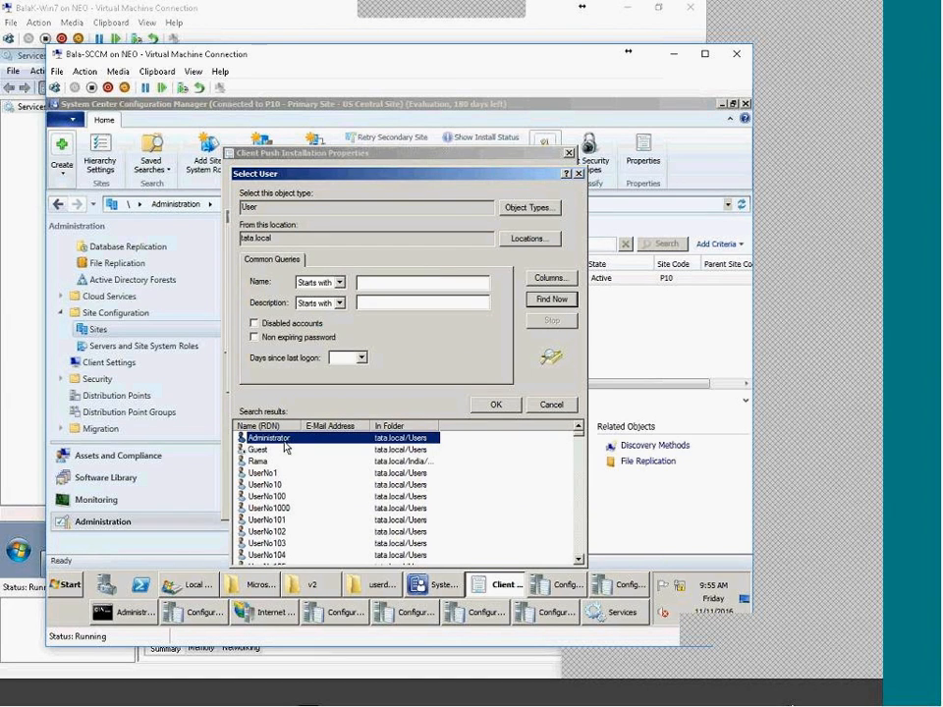
double_click(285, 447)
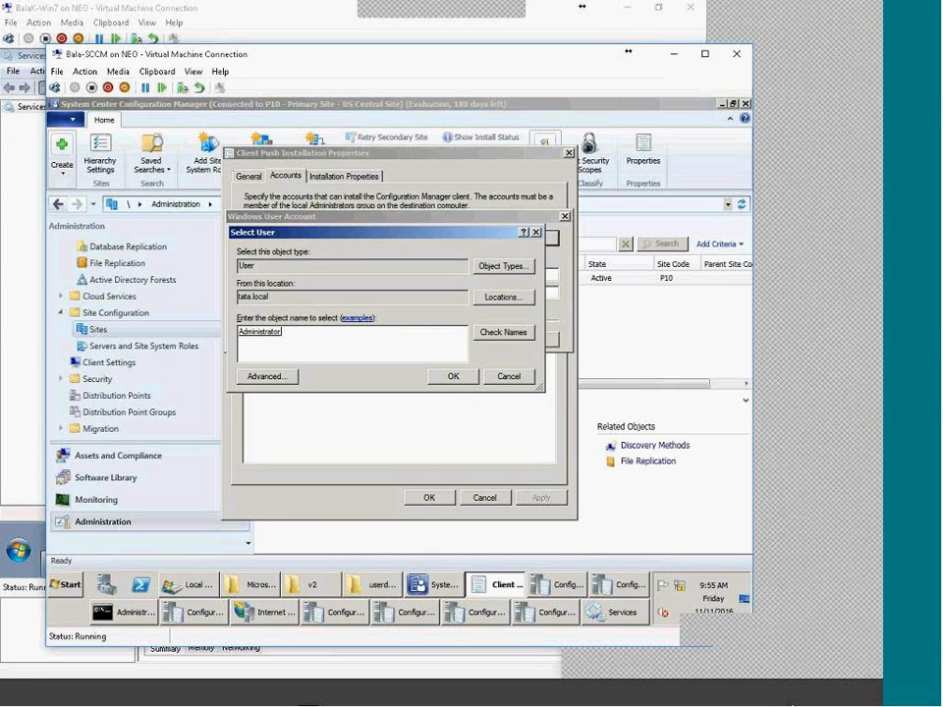
left_click(449, 375)
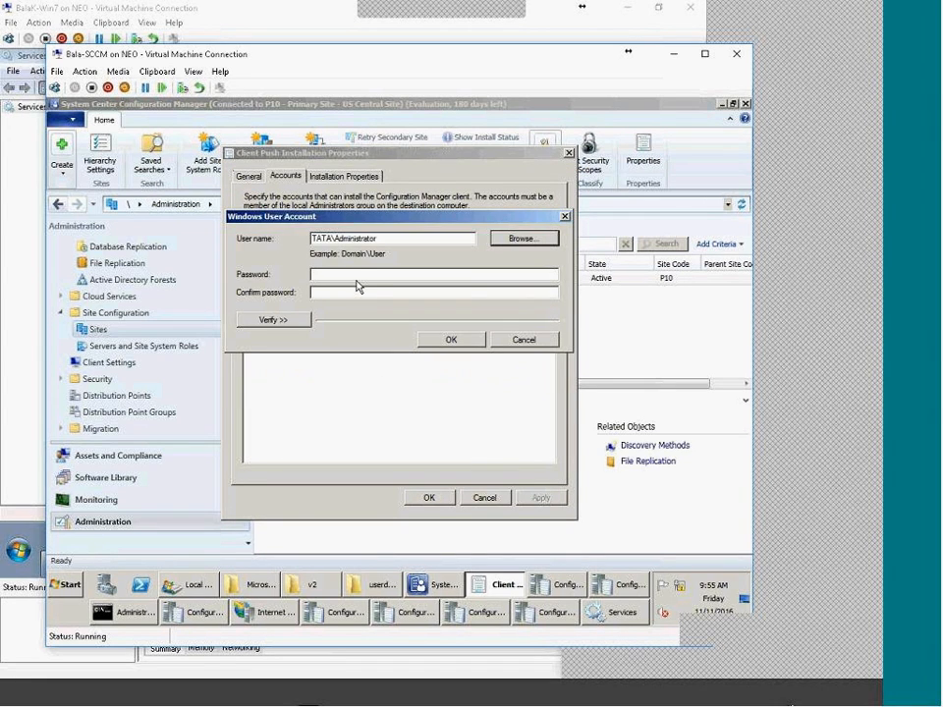
Step: Enter and confirm the password of the TATA\Administrator account, accept it, and apply it as client push installation account
left_click(358, 274)
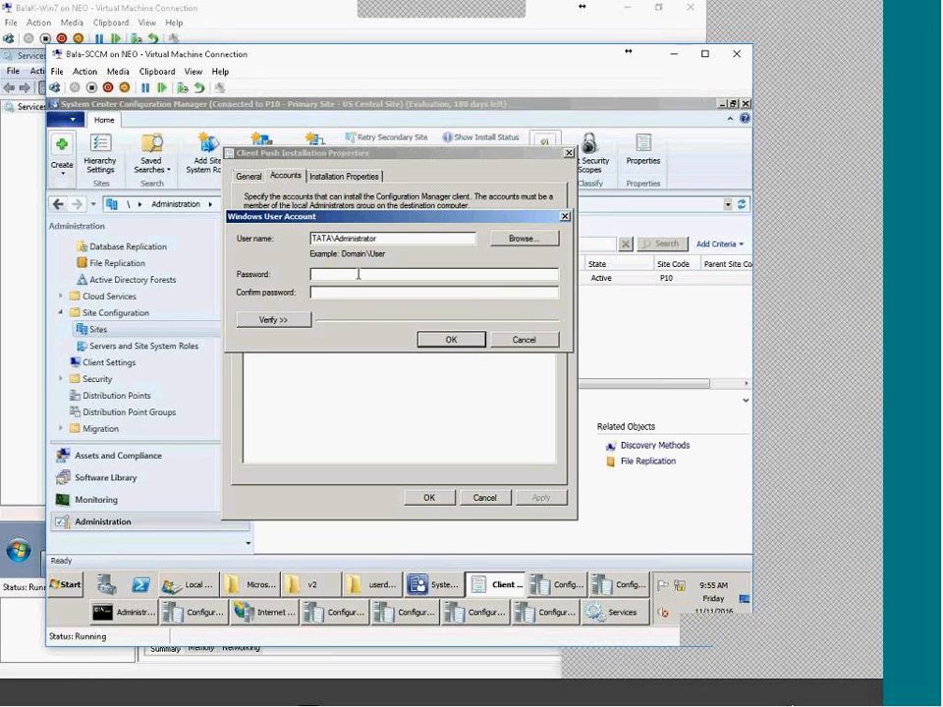
key("Caps_Lock")
type("**********")
key("Tab")
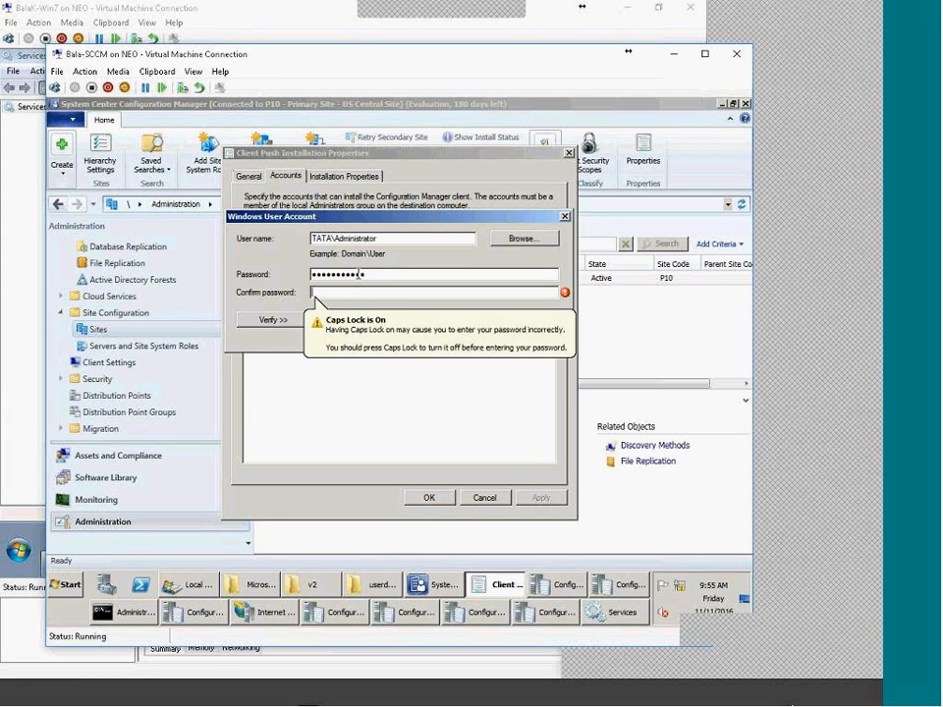
type("***********")
left_click(272, 320)
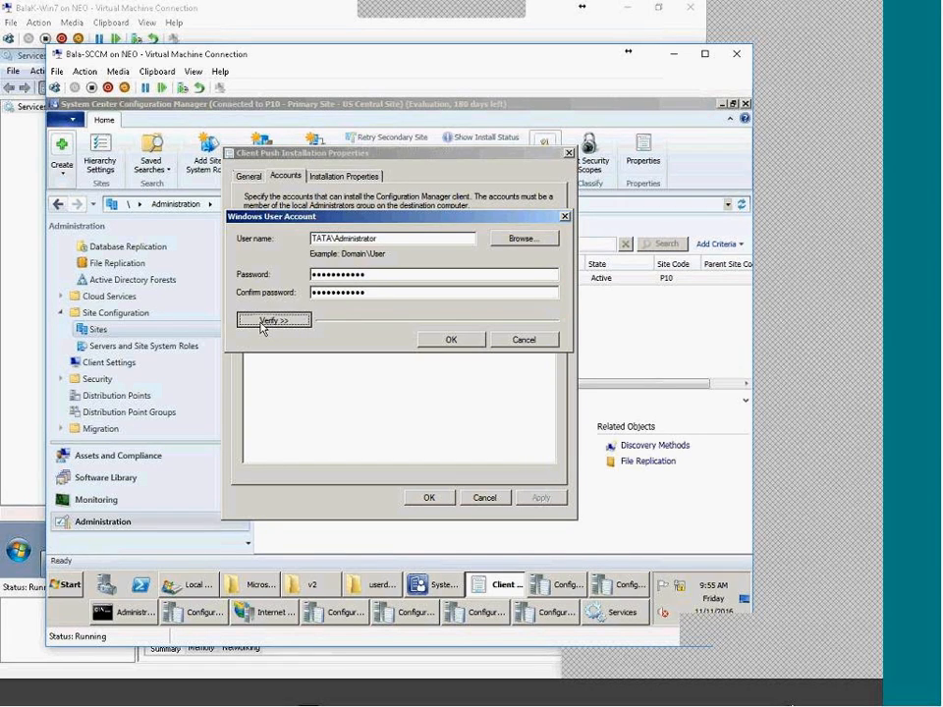
left_click(452, 445)
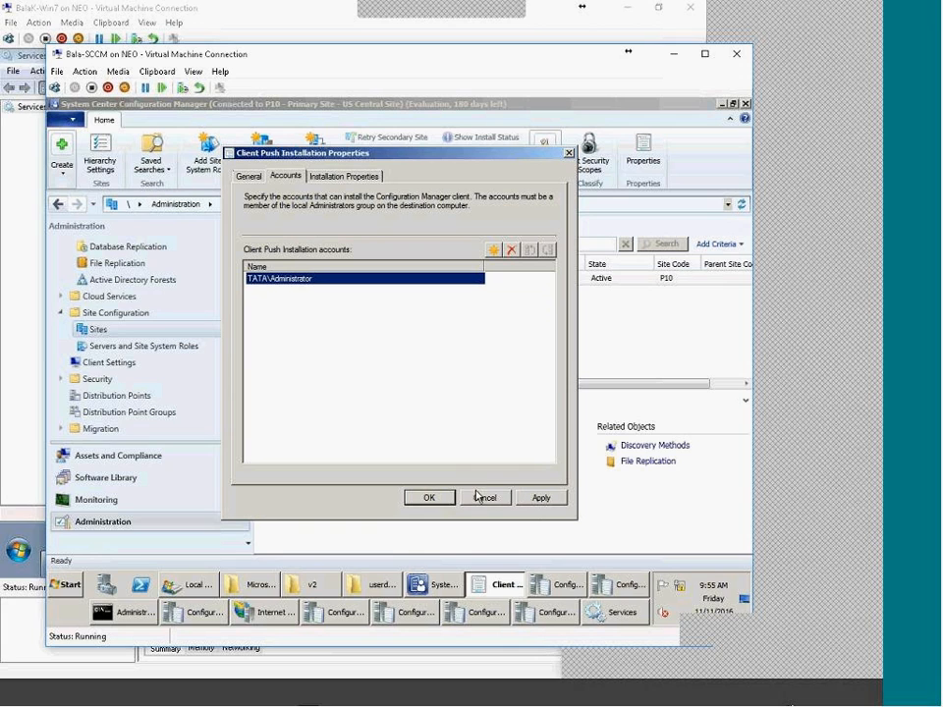
left_click(543, 500)
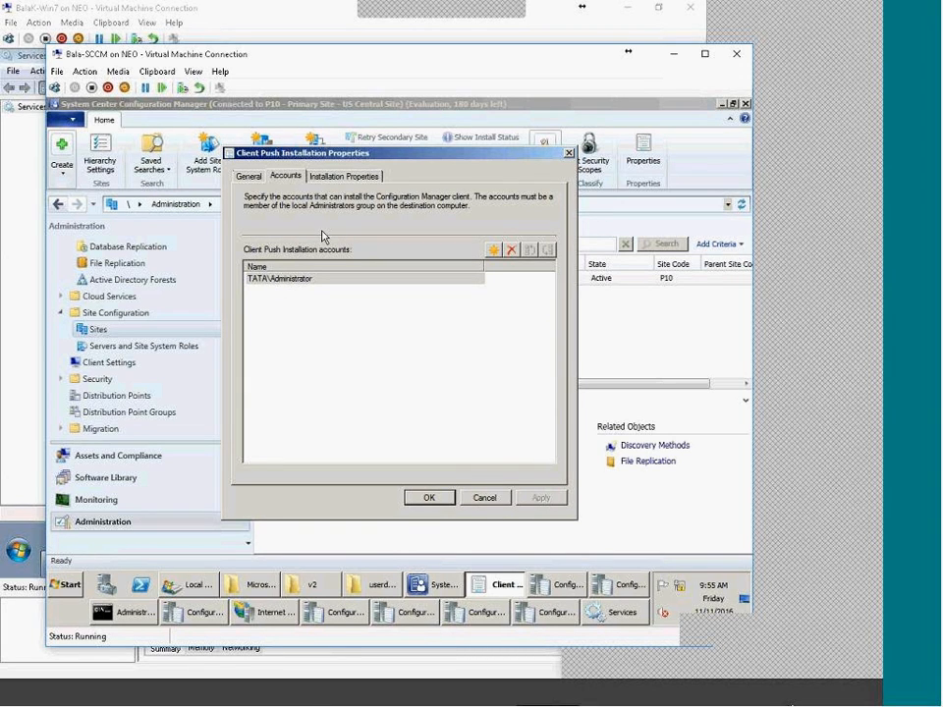
Step: Check the SMSSITECODE entry in the client push installation properties, then close the properties
left_click(346, 178)
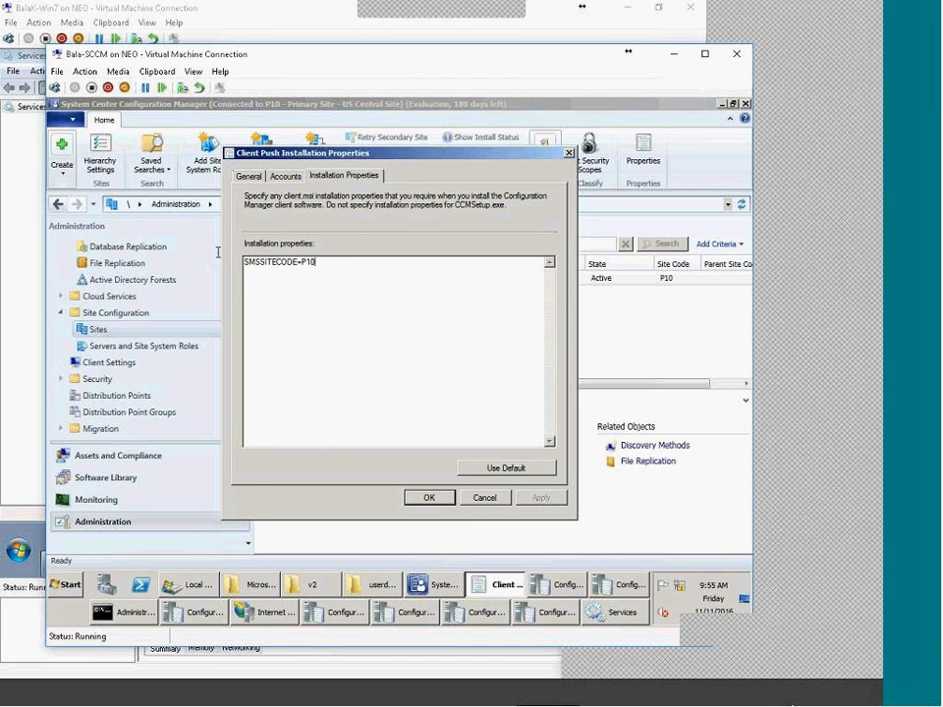
left_click(325, 265)
left_click(485, 498)
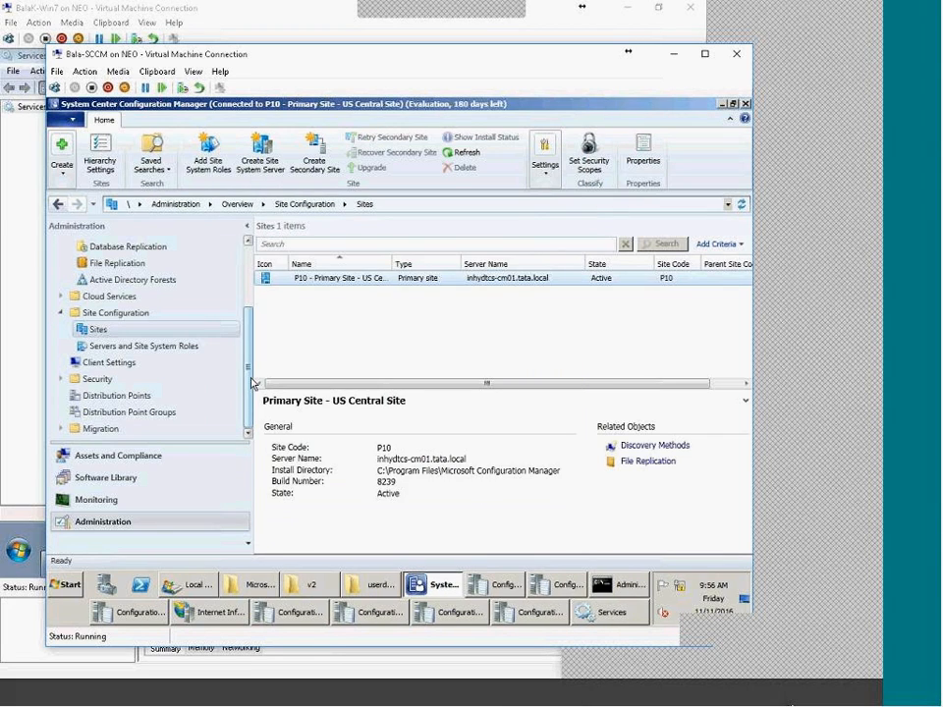
Step: Show Servers and Site System Roles under Site Configuration and look through the site system roles offered for creation
scroll(250, 364, "up", 1)
scroll(253, 358, "down", 1)
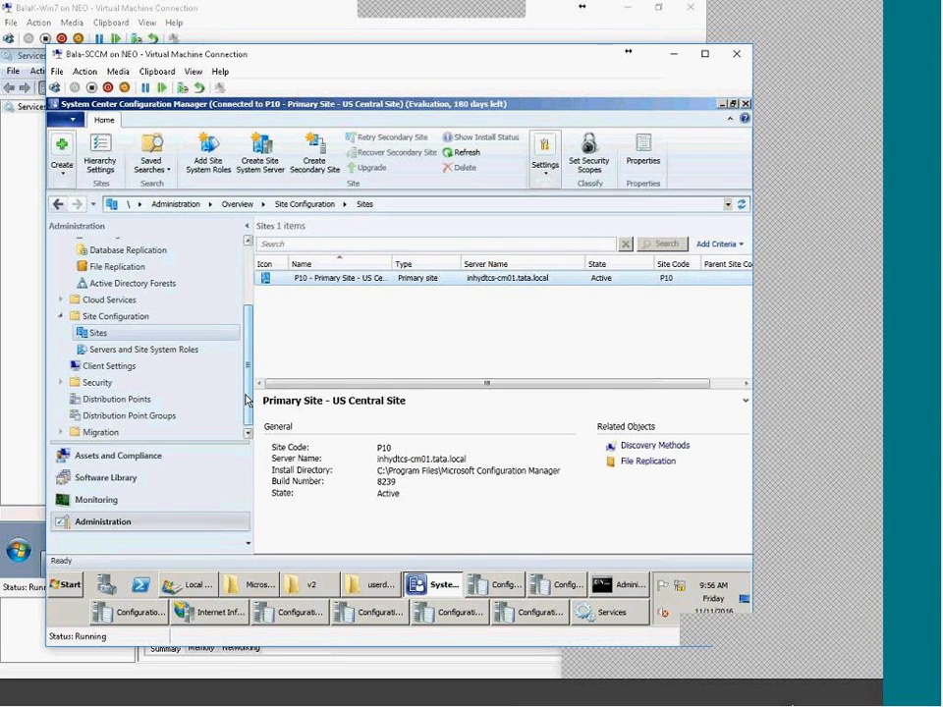
left_click(149, 348)
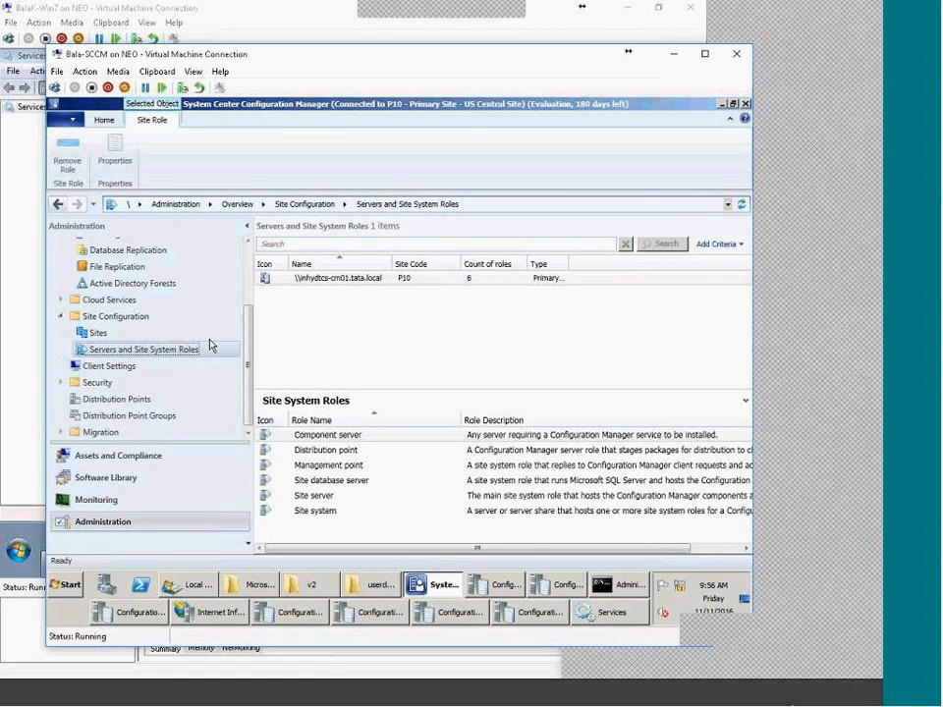
right_click(186, 355)
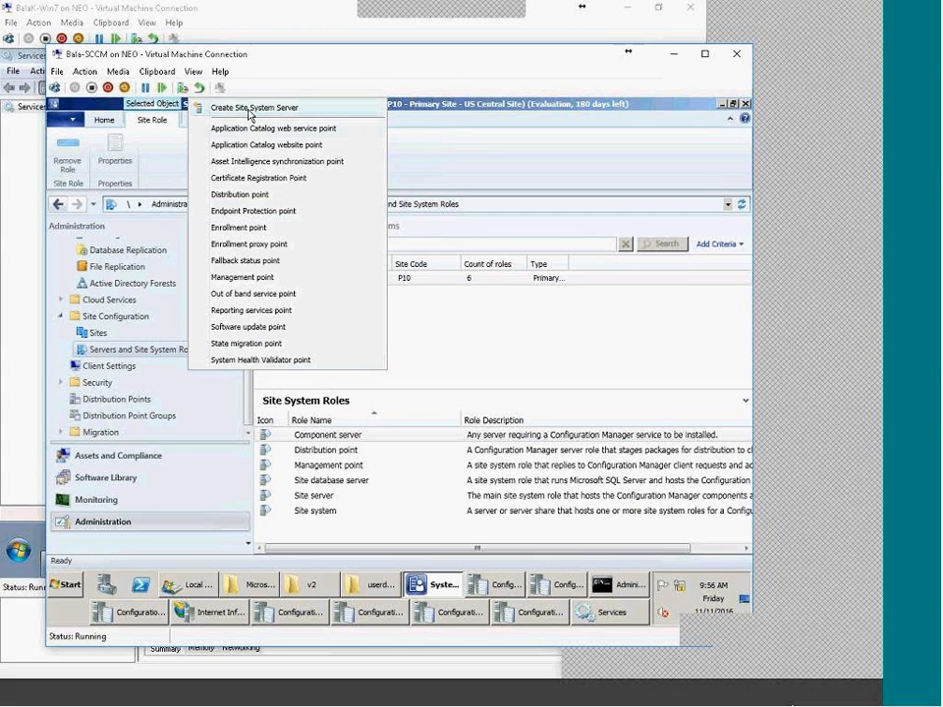
left_click(446, 343)
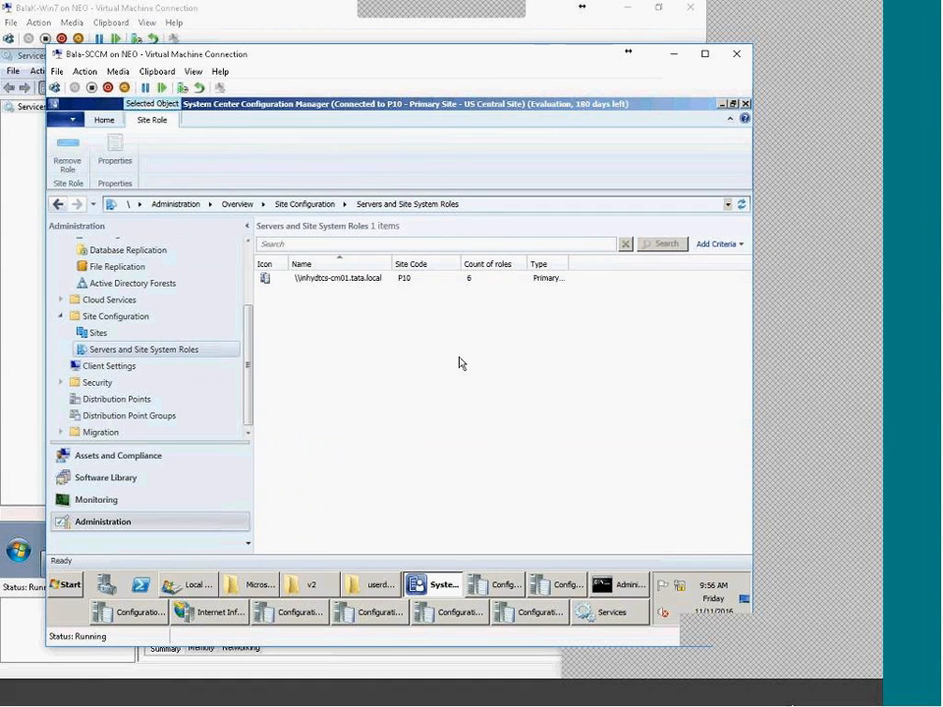
Step: Start adding site system roles to the inhydtcs-cm01.tata.local server, keeping the general settings and using no proxy, up to the role selection
left_click(338, 286)
right_click(338, 280)
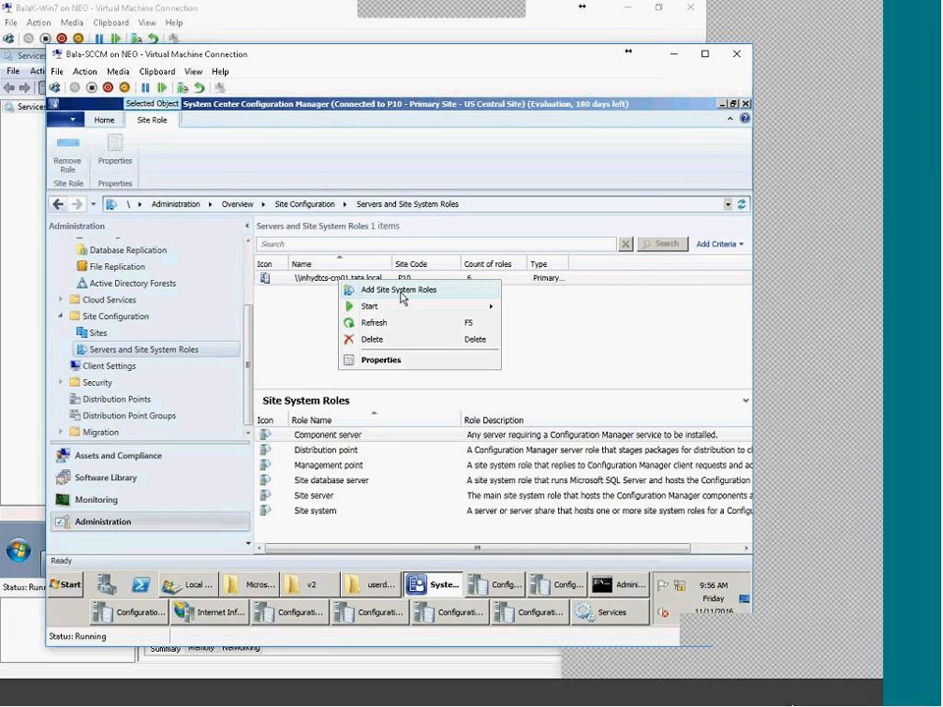
left_click(400, 292)
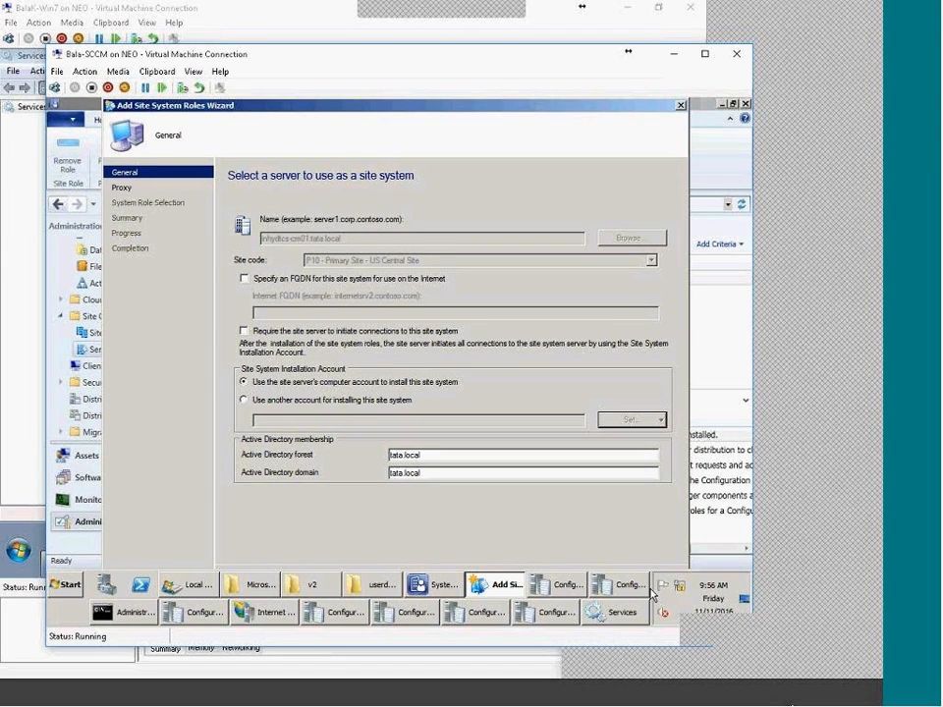
left_click_drag(653, 601, 731, 373)
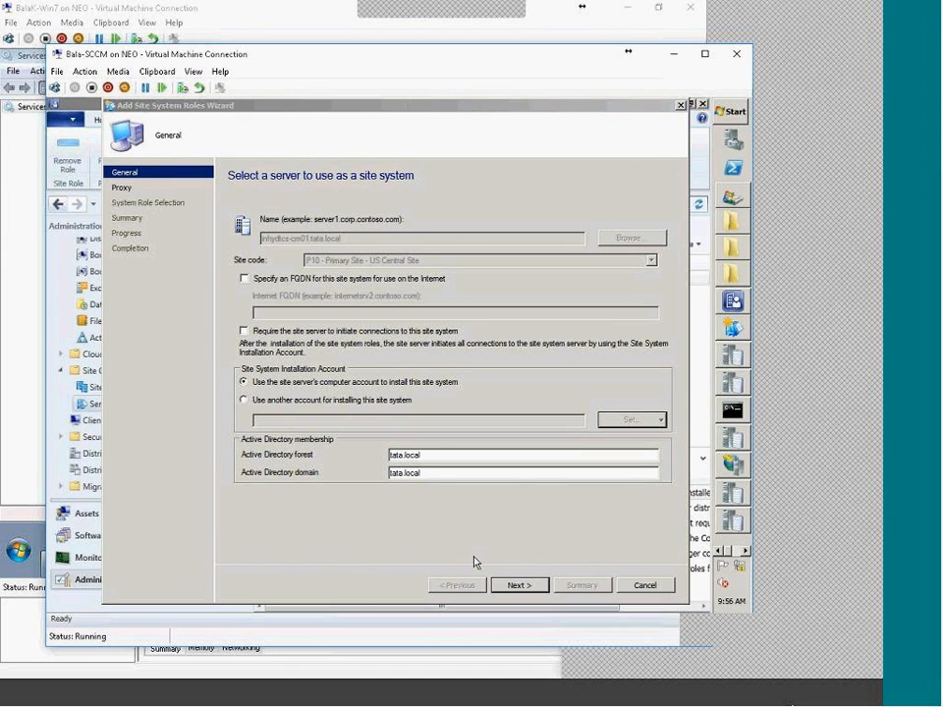
left_click(520, 587)
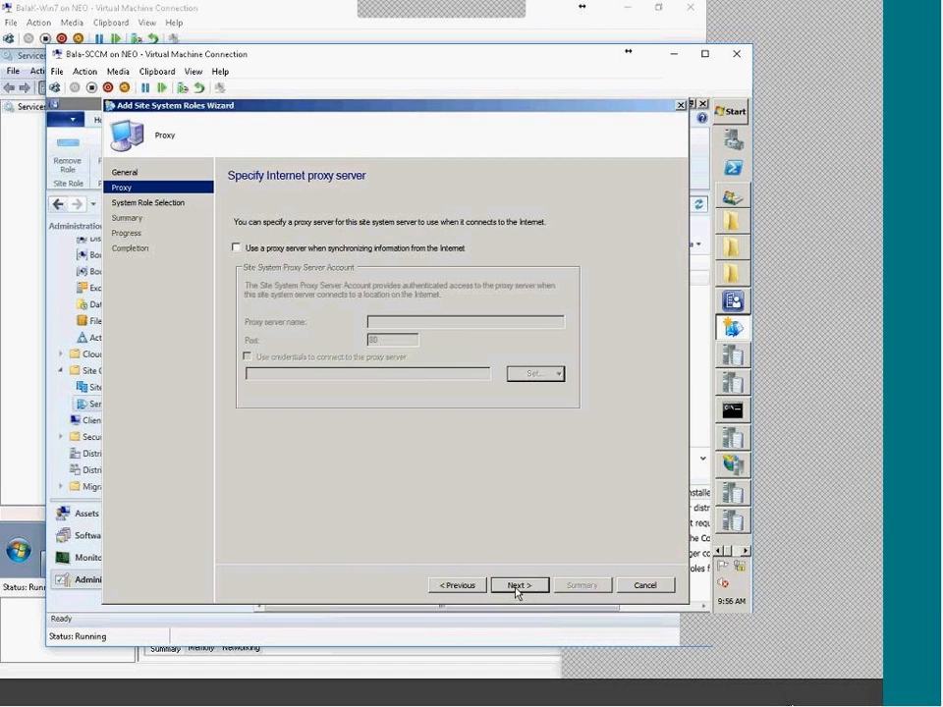
left_click(453, 586)
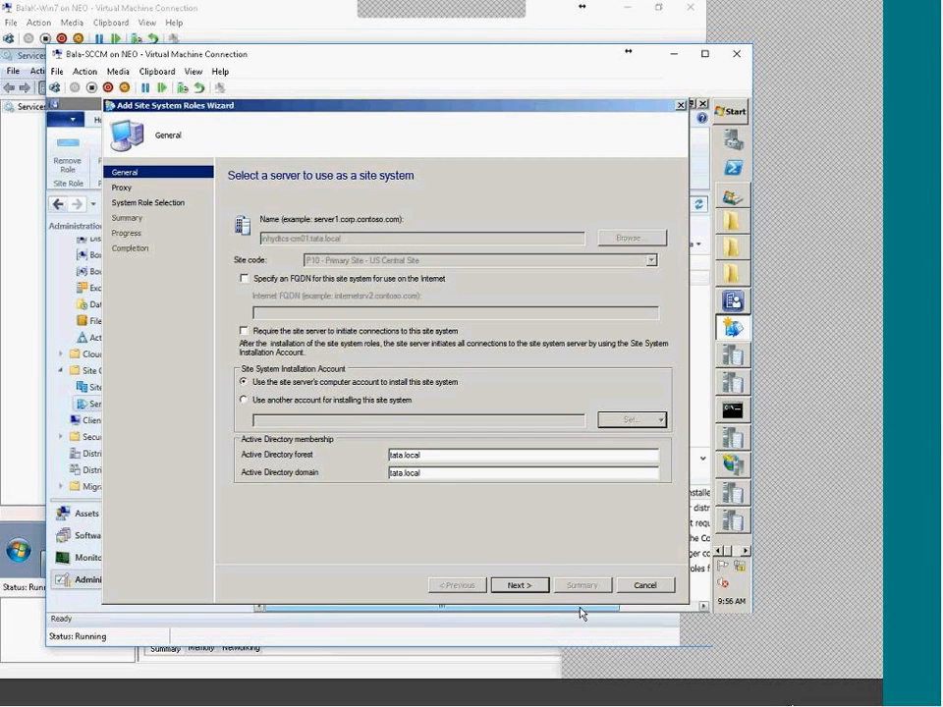
left_click(518, 585)
left_click(530, 589)
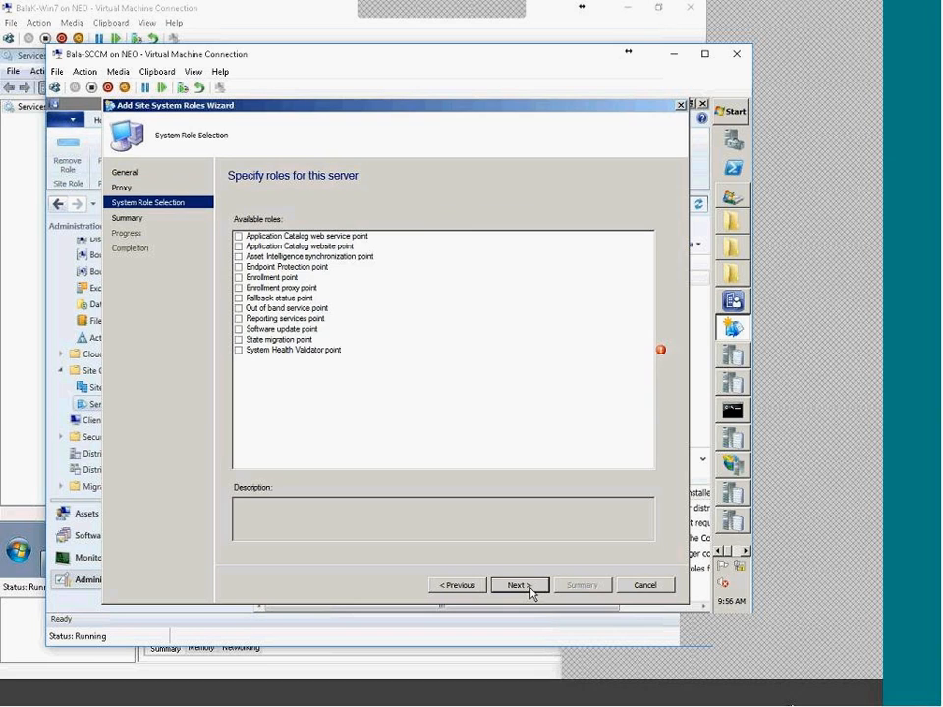
Step: Add the Fallback status point role with 10000 state messages and a 3600-second throttle interval, and complete the wizard
left_click(238, 298)
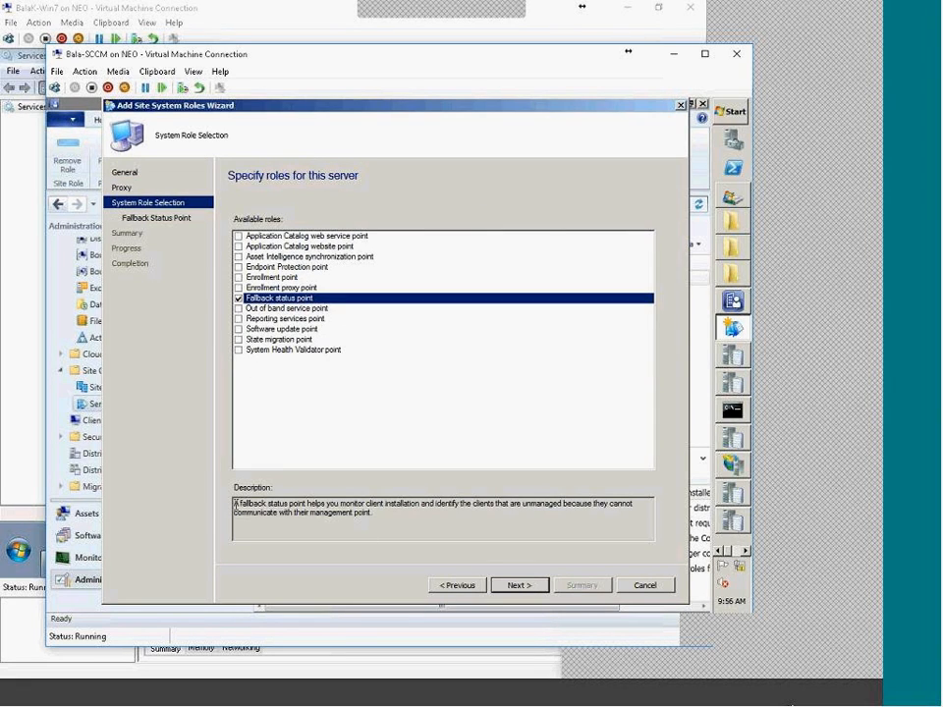
left_click_drag(235, 505, 641, 508)
left_click(547, 585)
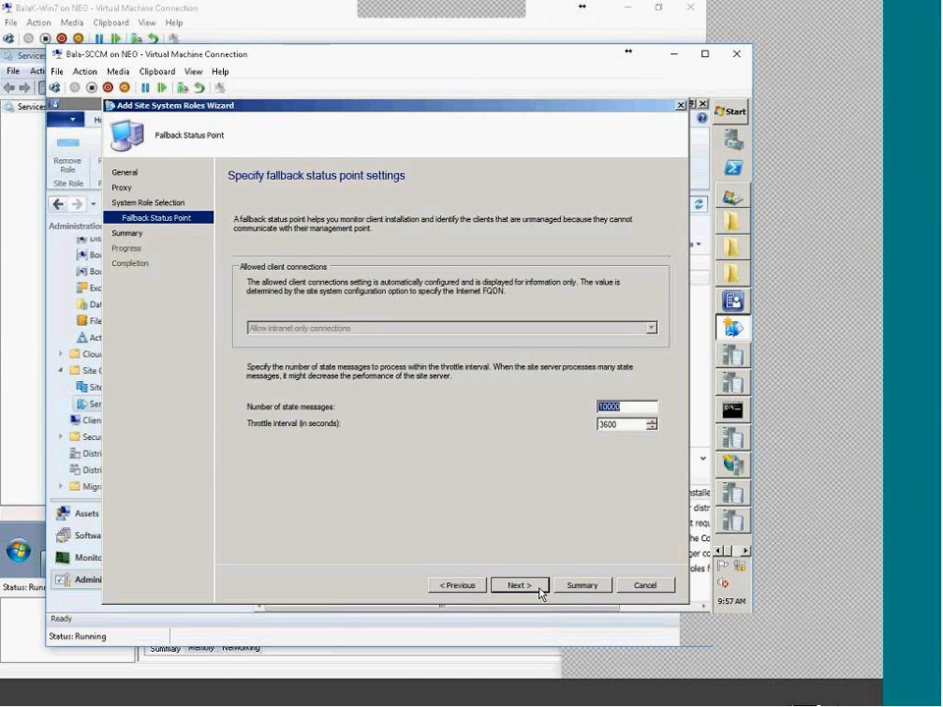
left_click(642, 406)
left_click(536, 591)
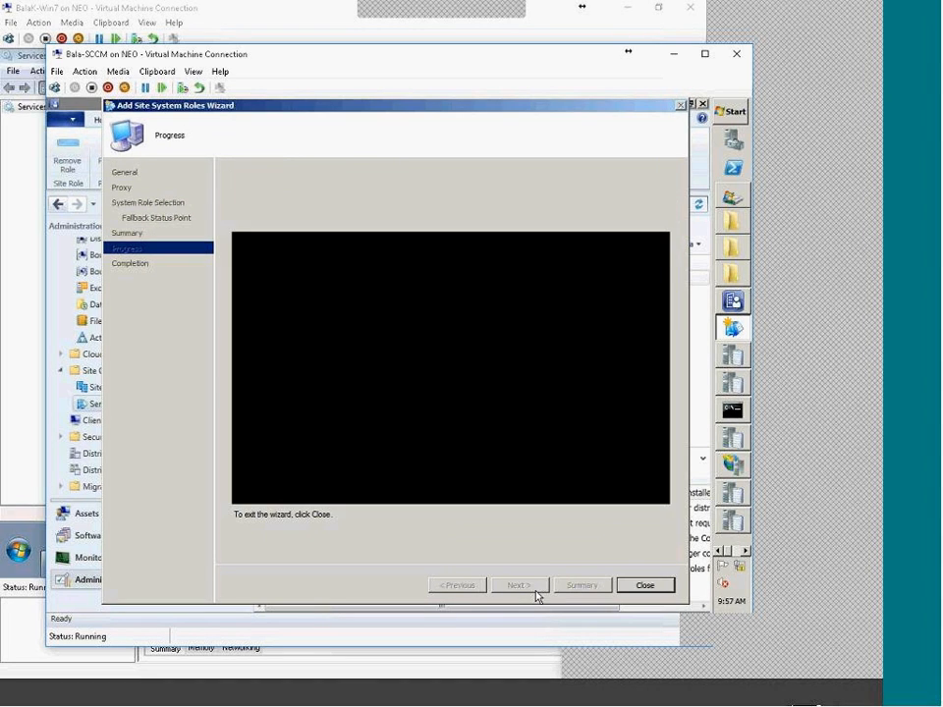
left_click(645, 586)
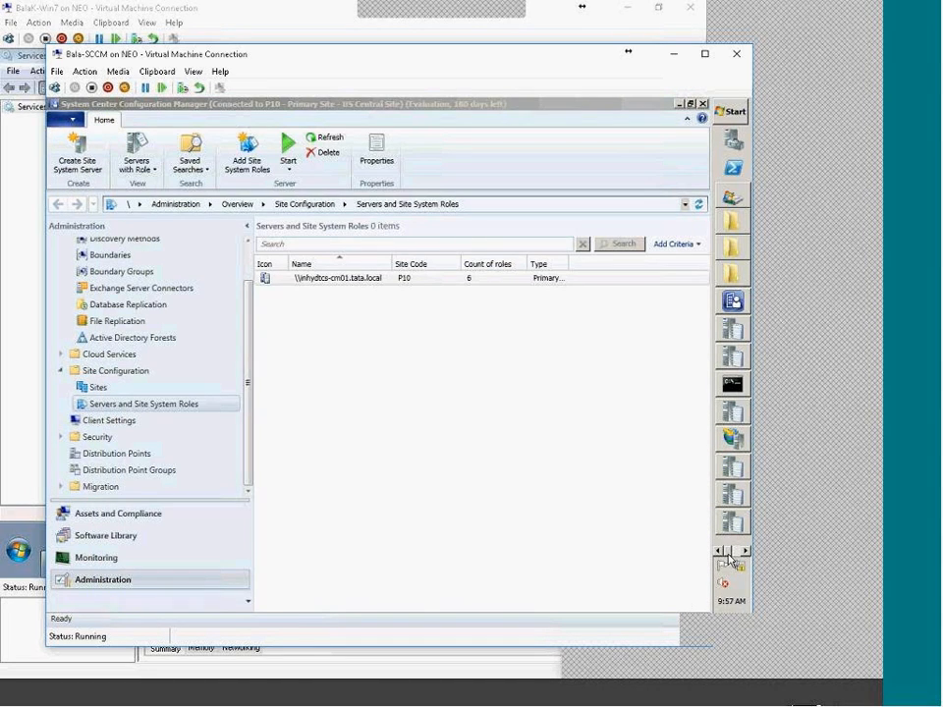
left_click_drag(694, 562, 589, 626)
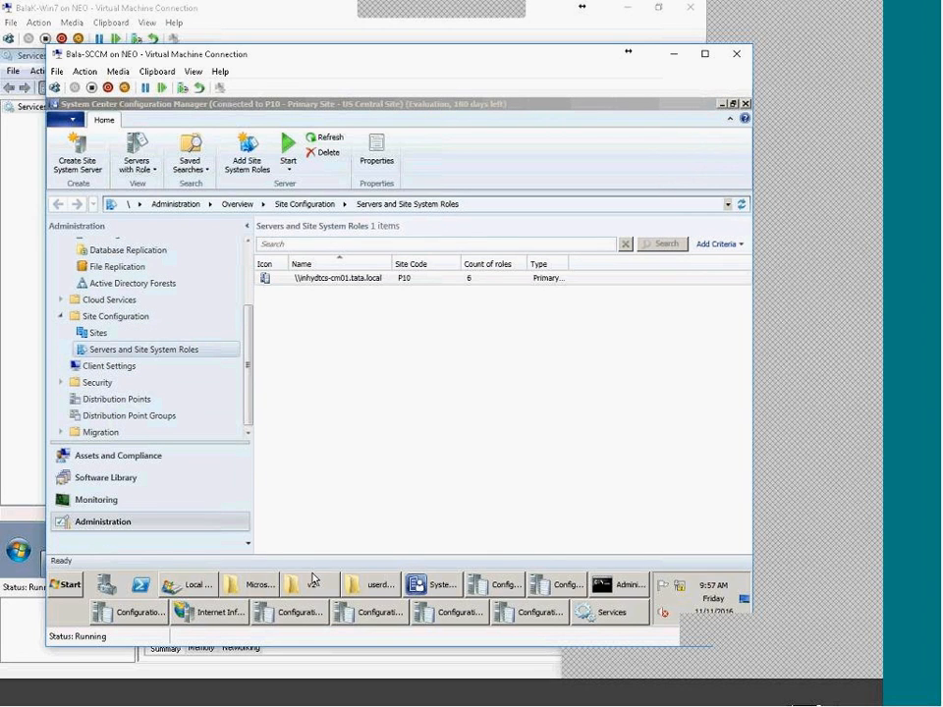
Step: Show the Logs folder of Microsoft Configuration Manager and sort its files by date modified
left_click(245, 589)
double_click(289, 386)
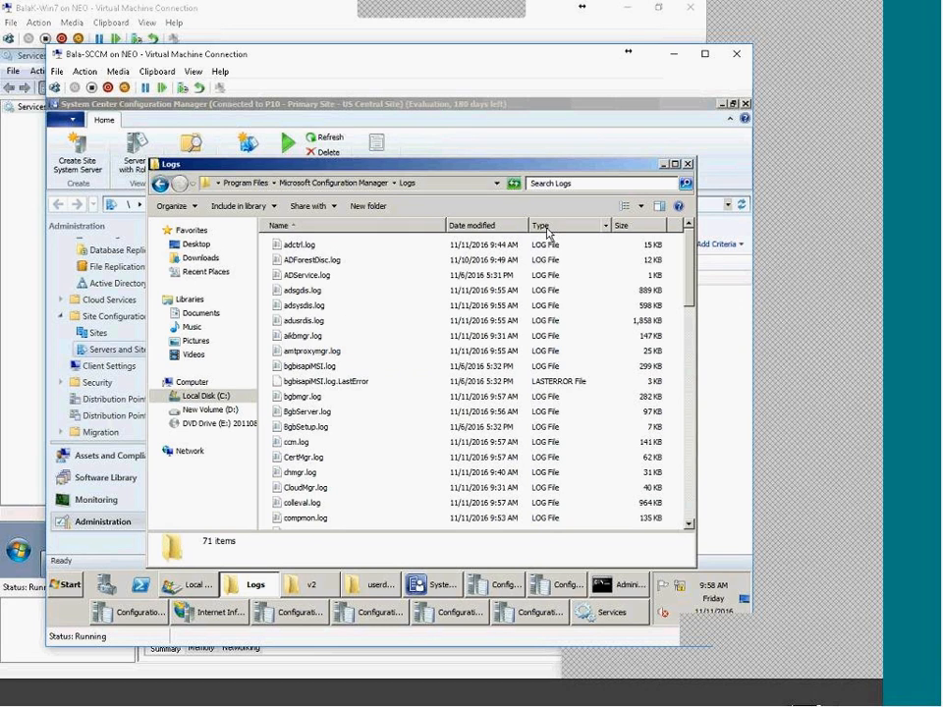
left_click(499, 226)
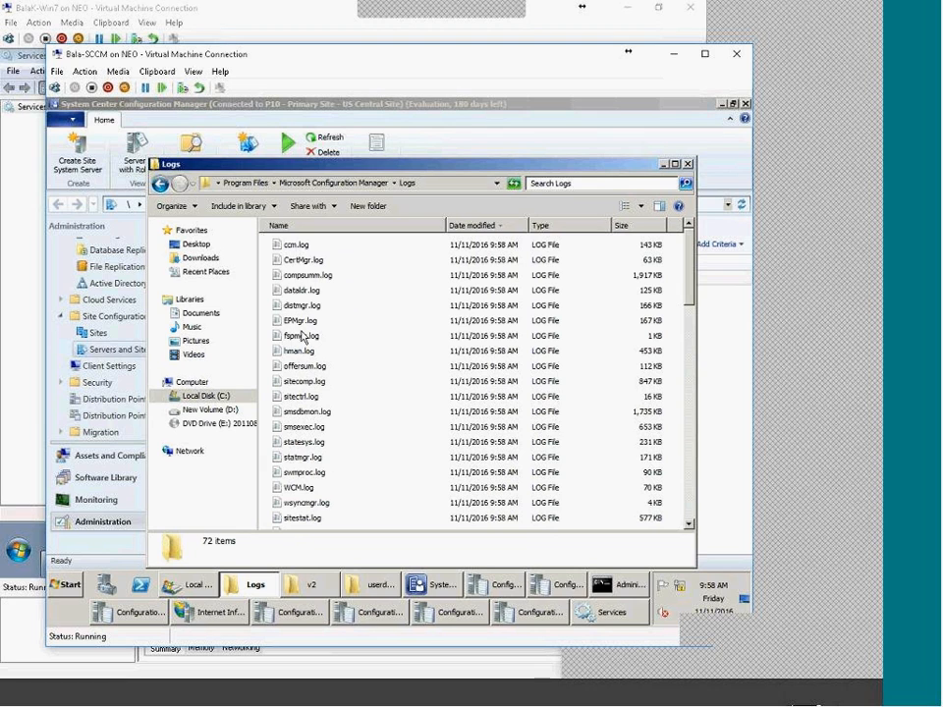
Step: Open fspmgr.log and check its entries on the fallback status point startup, then close the log and put the Logs folder away
left_click(302, 338)
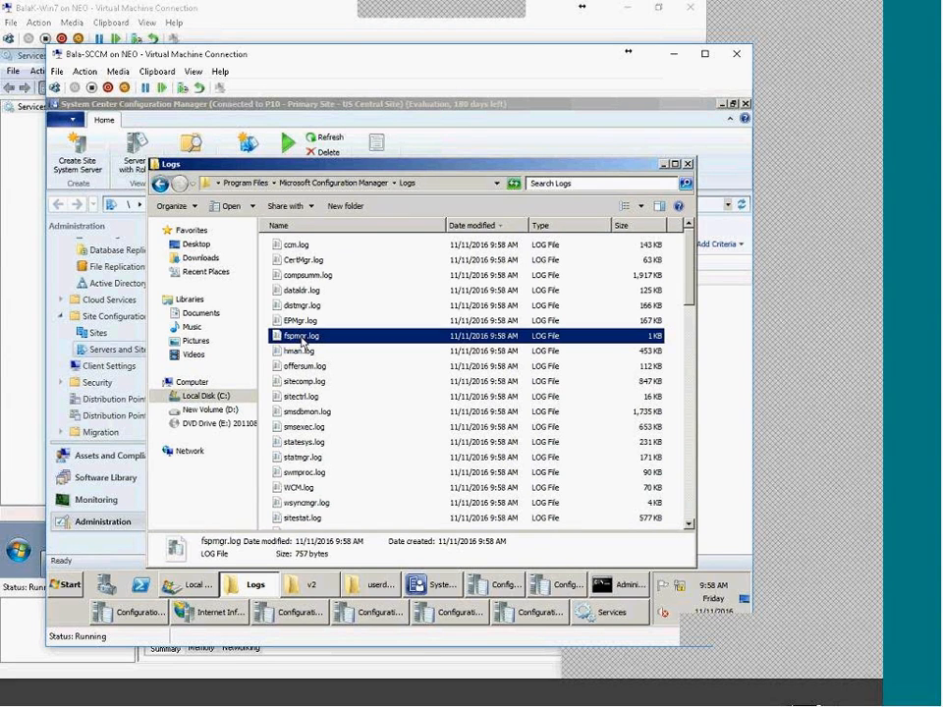
double_click(301, 338)
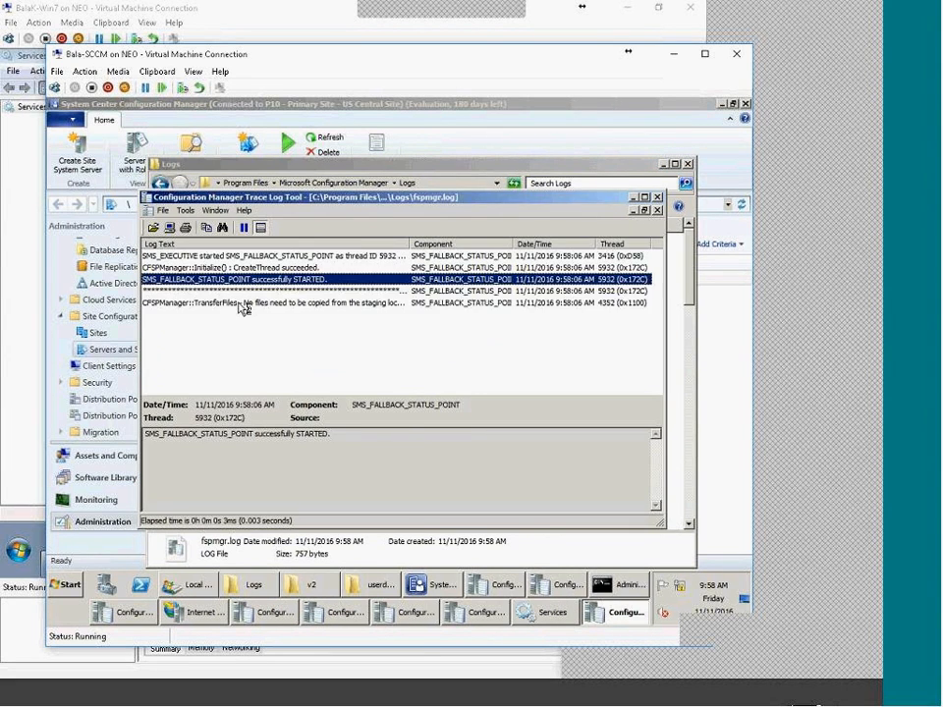
left_click(384, 304)
left_click(252, 268)
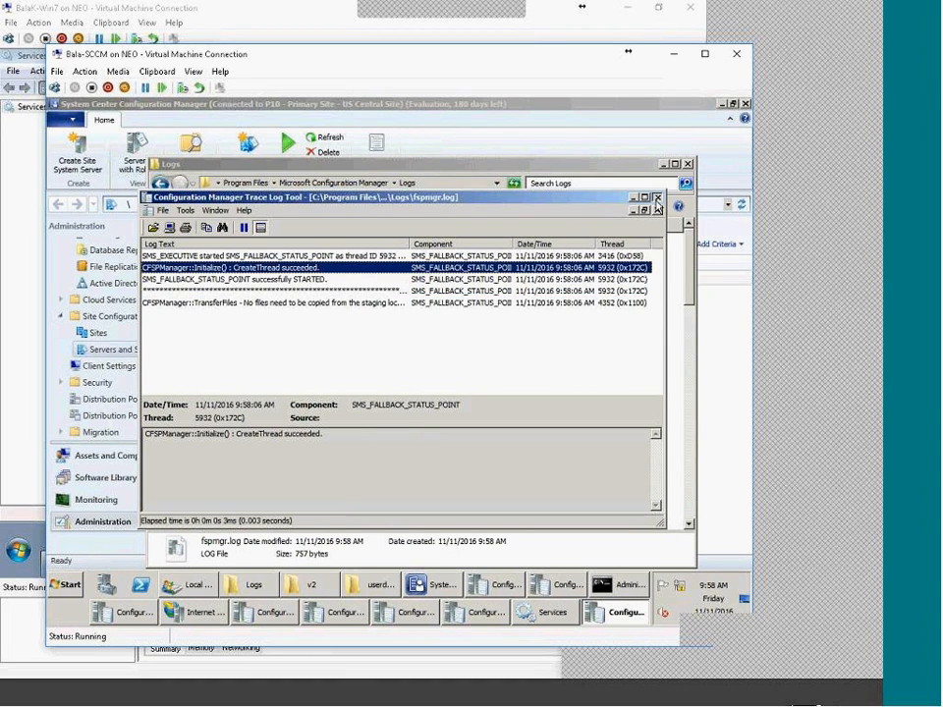
left_click(657, 199)
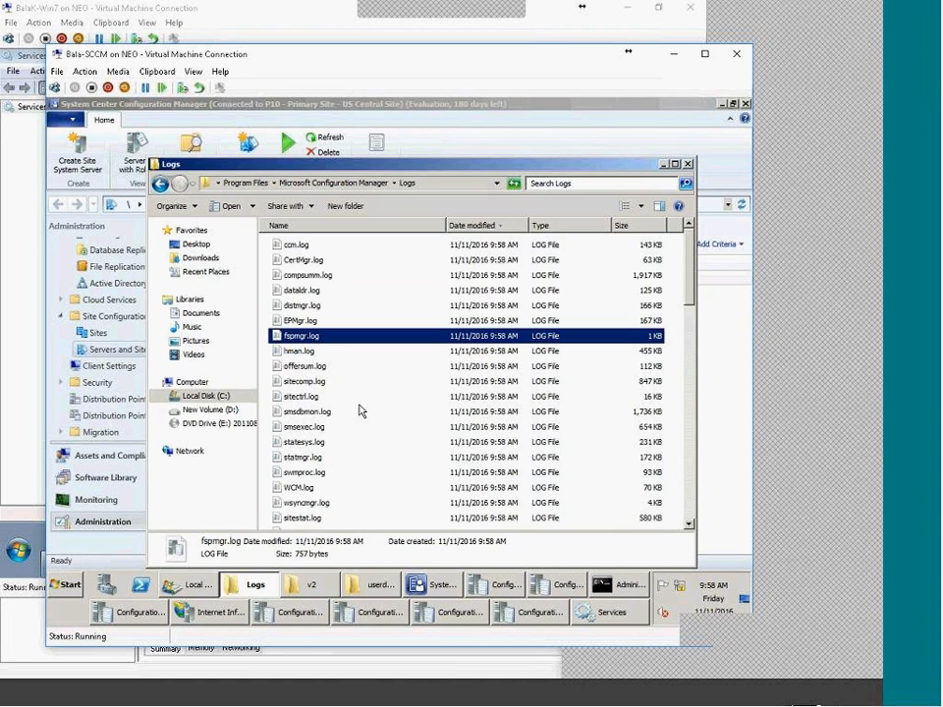
left_click(663, 165)
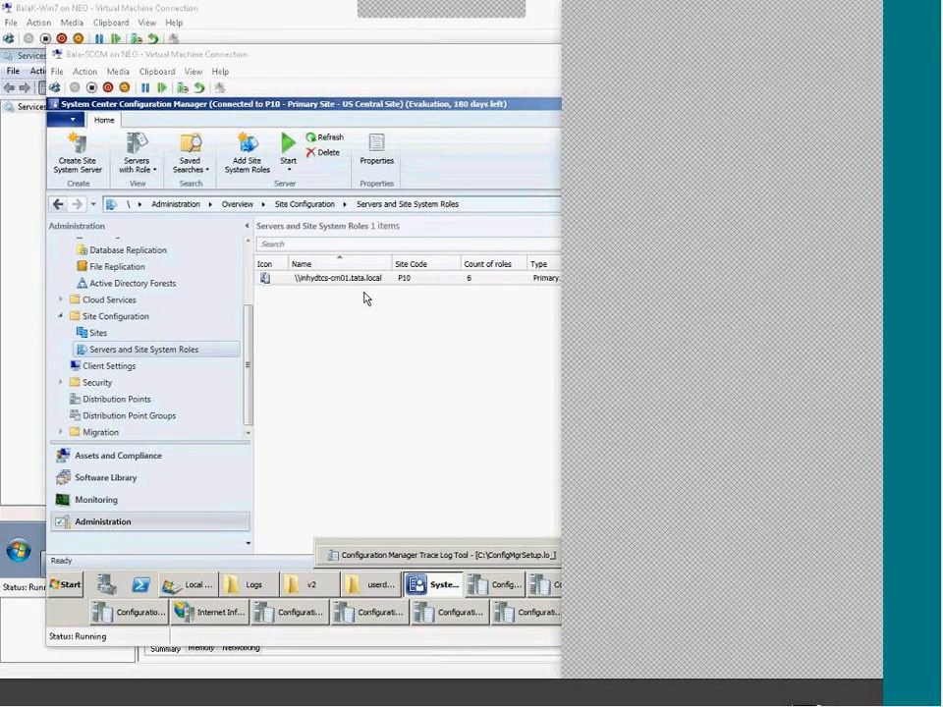
Step: Open the client push installation settings of the P10 primary site and show the installation properties
left_click(96, 333)
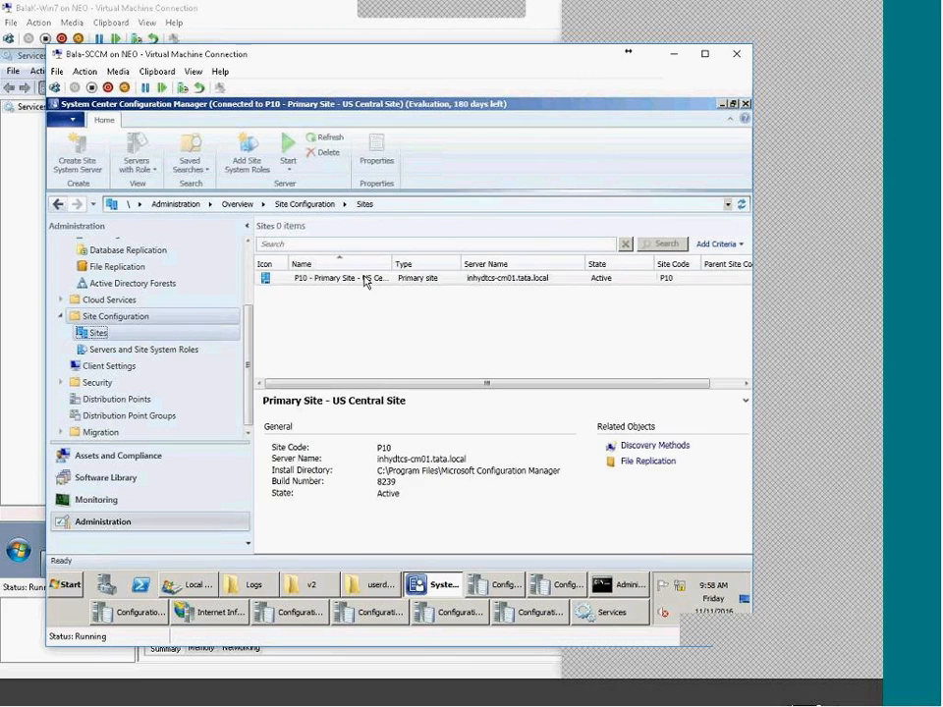
left_click(545, 159)
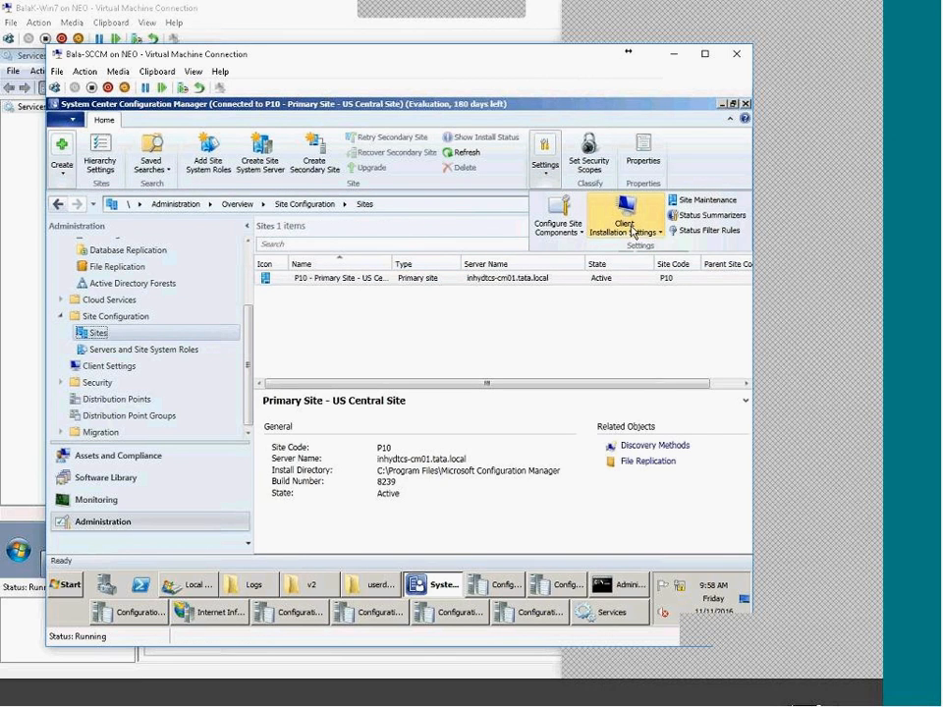
left_click(634, 231)
left_click(634, 247)
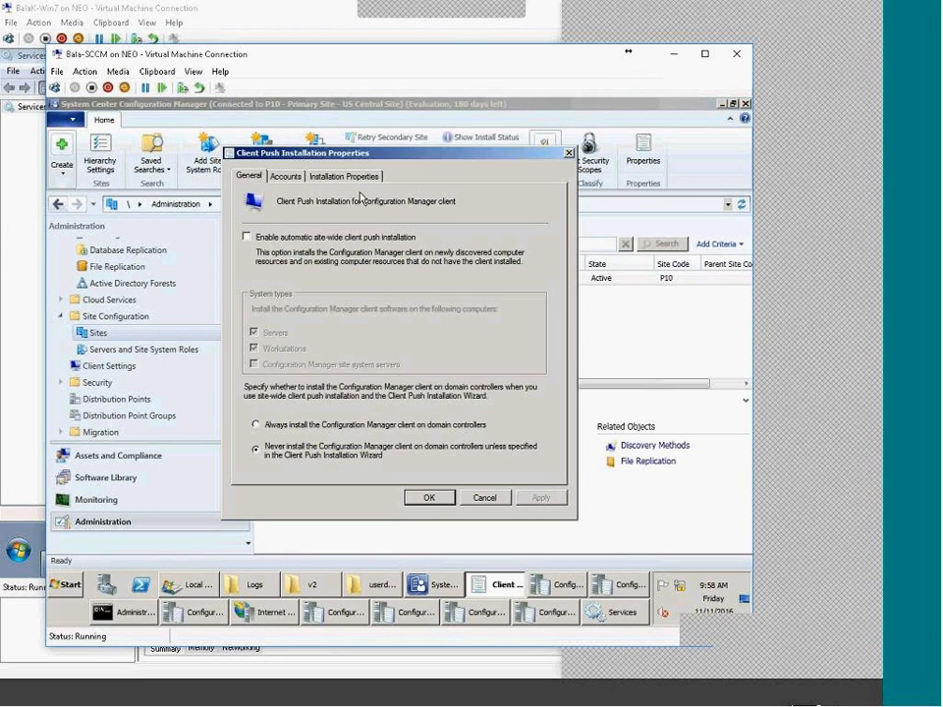
left_click(286, 176)
left_click(344, 176)
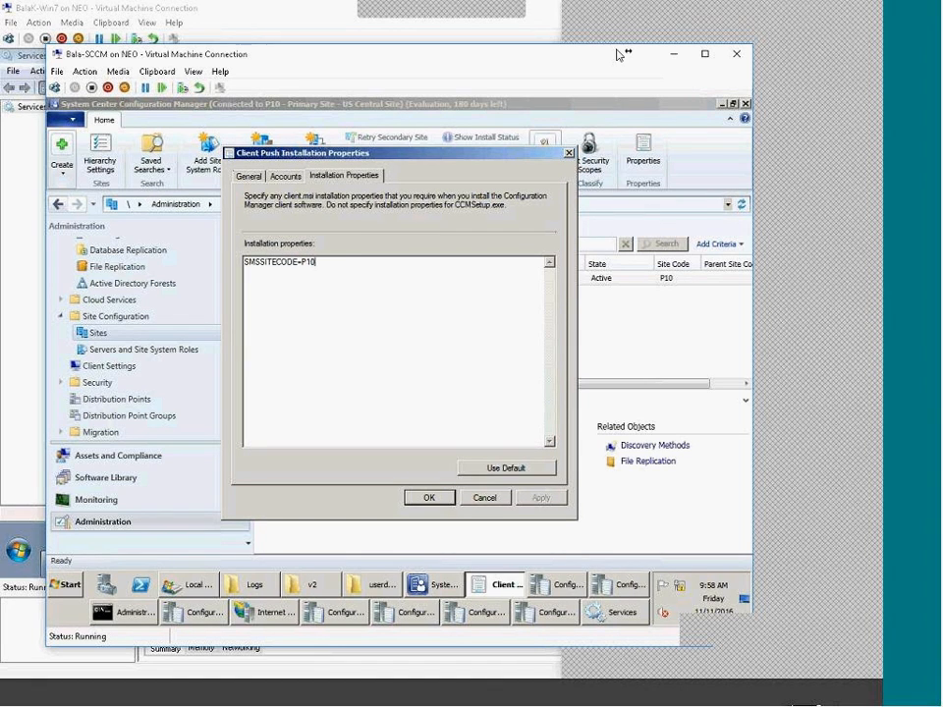
Step: Append FSP= after SMSSITECODE=P10 in the client push installation properties, separated by a space
left_click_drag(588, 53, 571, 53)
left_click_drag(628, 51, 486, 37)
type("fs")
key("BackSpace")
key("BackSpace")
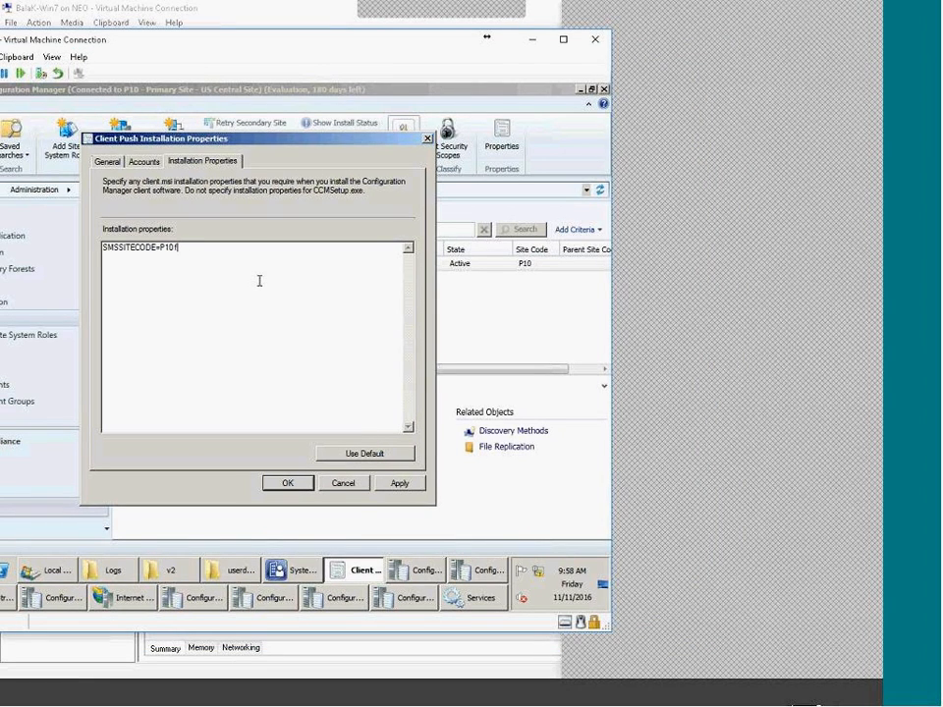
type("FSP=")
left_click_drag(192, 42, 316, 53)
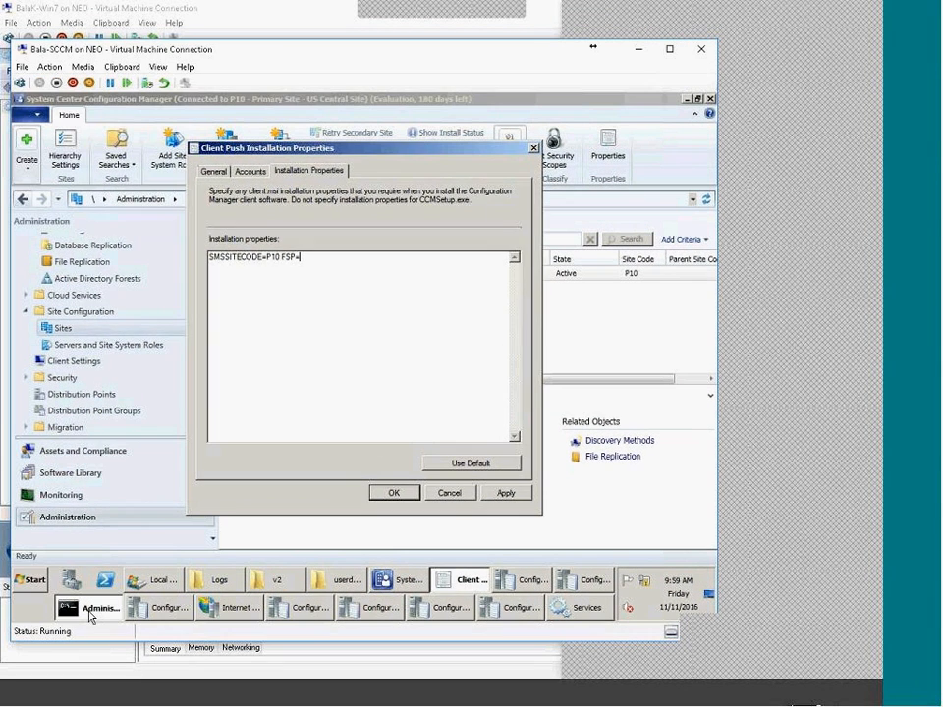
Step: Run HOSTNAME in the open command prompt and copy the server name from its output
left_click(90, 611)
type("HOS")
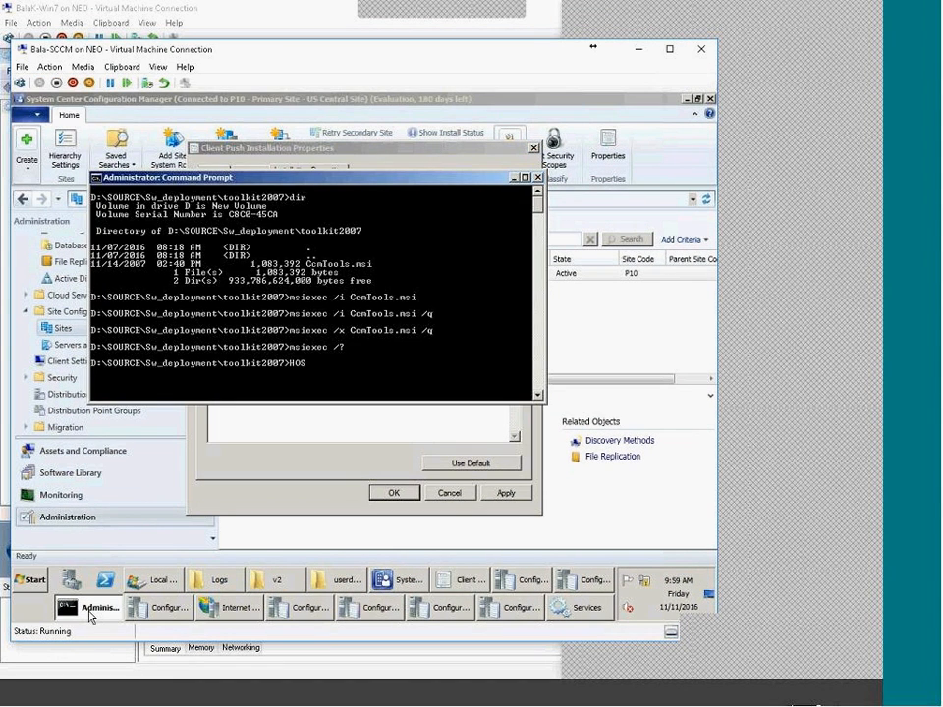
type("TNAME")
key("Return")
right_click(162, 367)
left_click(186, 373)
left_click_drag(92, 371, 162, 373)
key("Return")
Step: Ping the copied host name inhydtcs-cm01 in the command prompt and interrupt the ping
right_click(245, 326)
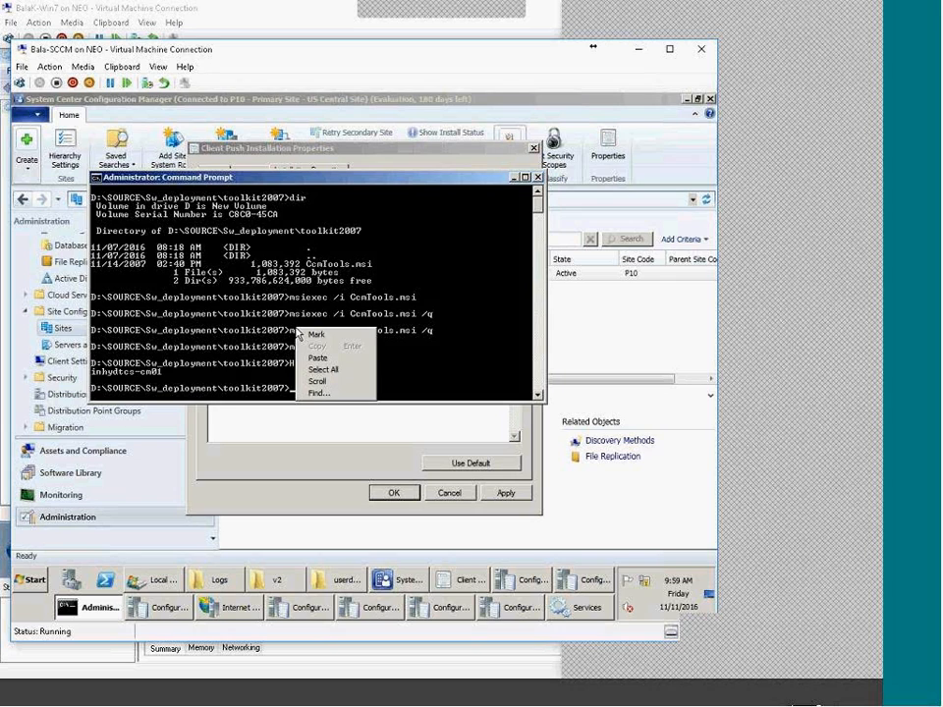
left_click(274, 358)
key("Home")
type("PING")
key("Return")
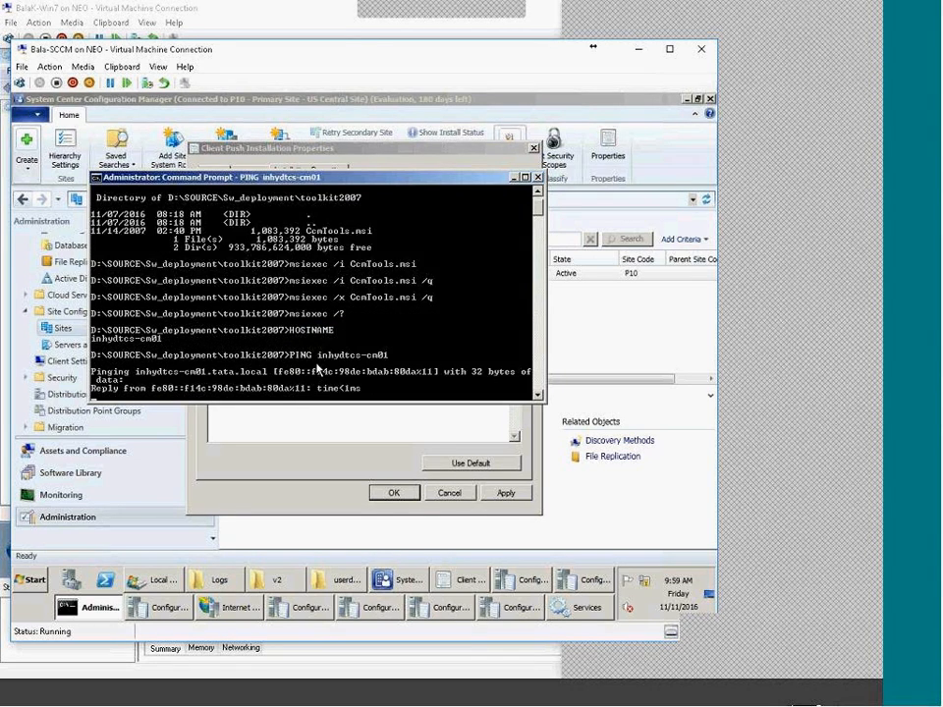
key("ctrl+c")
Step: Copy inhydtcs-cm01.tata.local from the ping output, paste it as the FSP value in the installation properties, and apply the change
right_click(246, 308)
left_click(257, 314)
left_click_drag(135, 315, 264, 318)
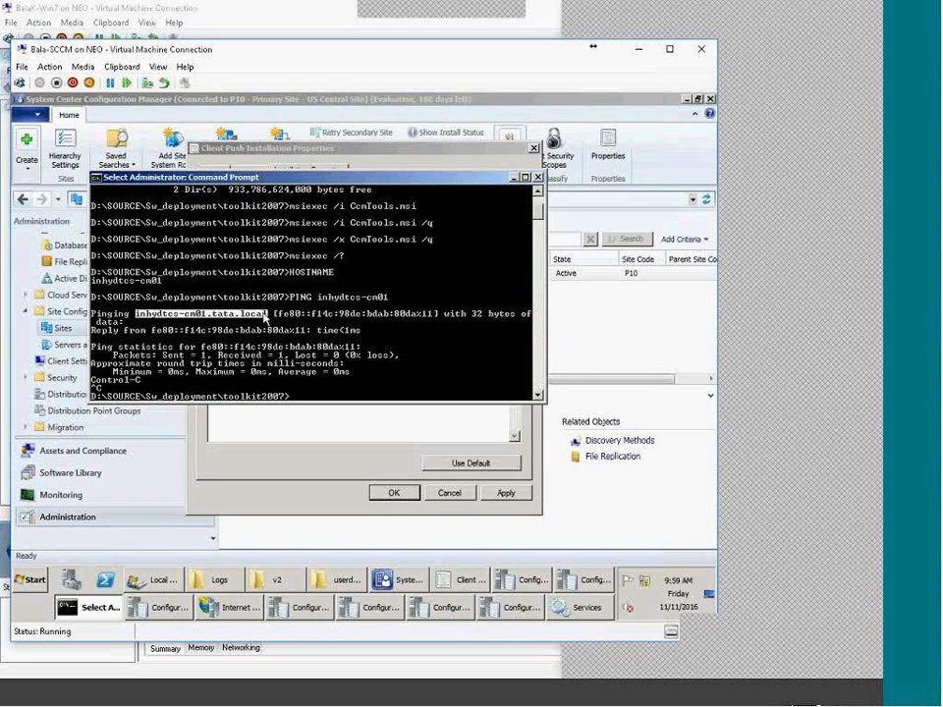
key("Return")
left_click(283, 464)
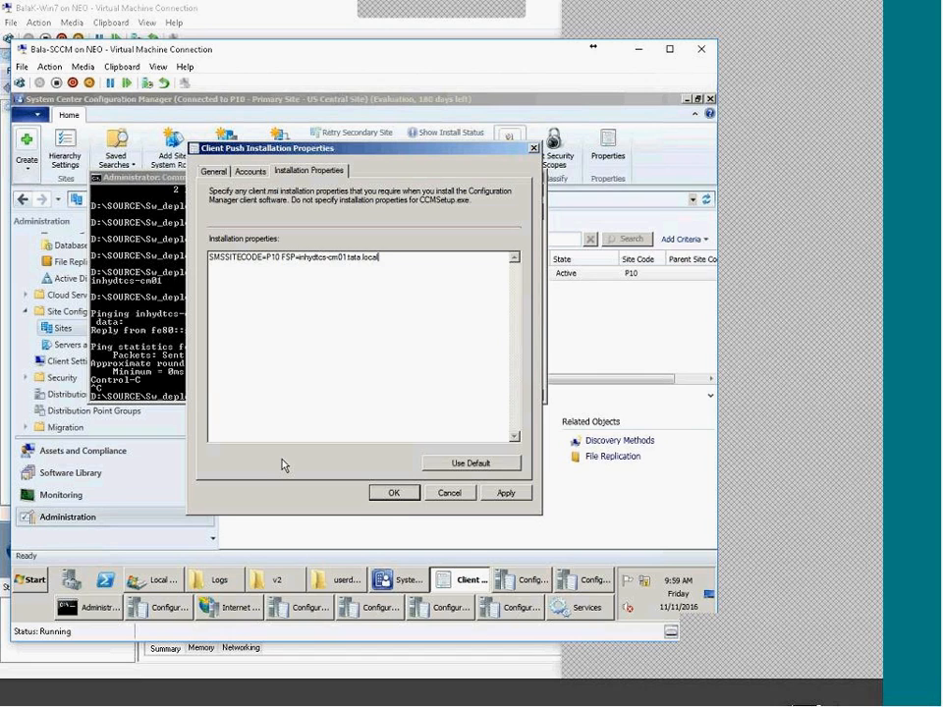
left_click(505, 492)
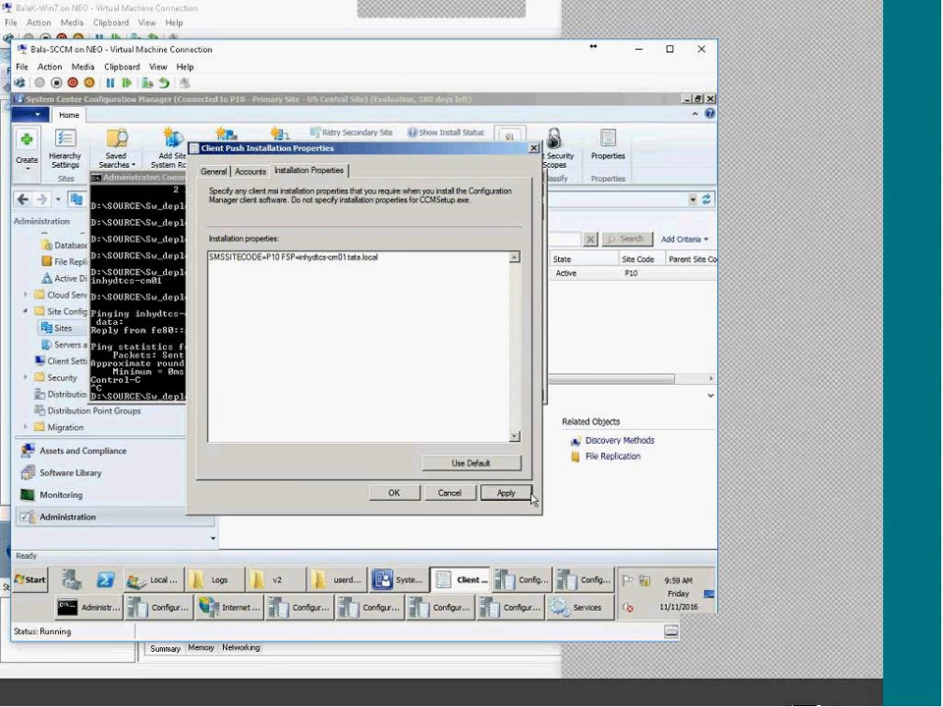
Step: Review the SMSSITECODE and FSP entries in the client push installation properties
left_click_drag(282, 257, 382, 261)
left_click(383, 261)
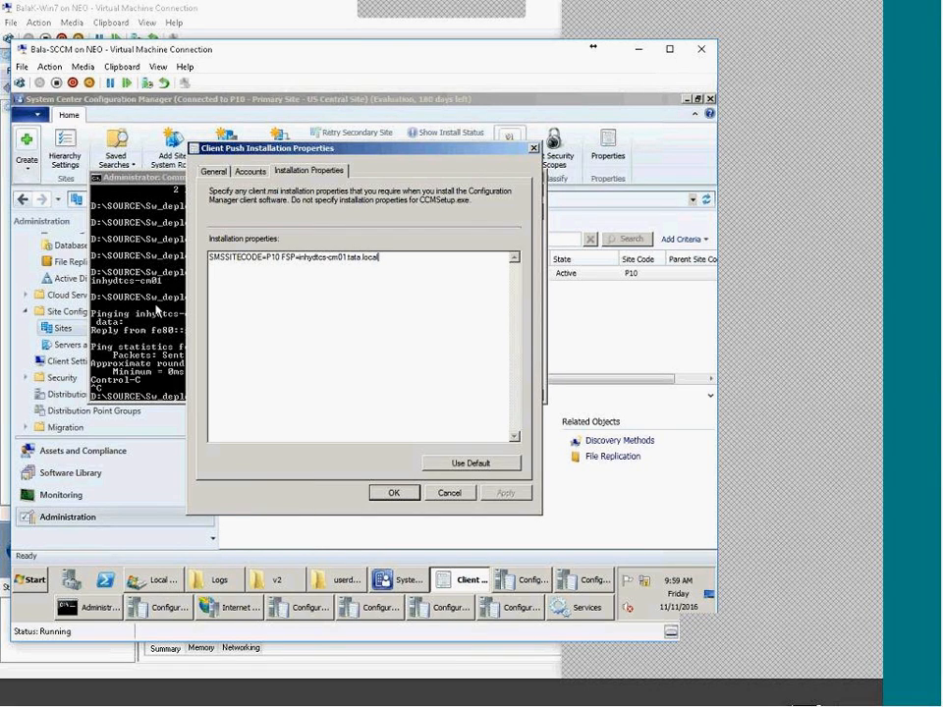
left_click_drag(210, 257, 280, 255)
left_click(289, 266)
left_click_drag(280, 257, 231, 255)
left_click(285, 266)
left_click(358, 268)
left_click_drag(393, 260, 147, 245)
left_click(455, 267)
left_click_drag(413, 271, 210, 259)
left_click(281, 257)
left_click_drag(282, 258, 411, 261)
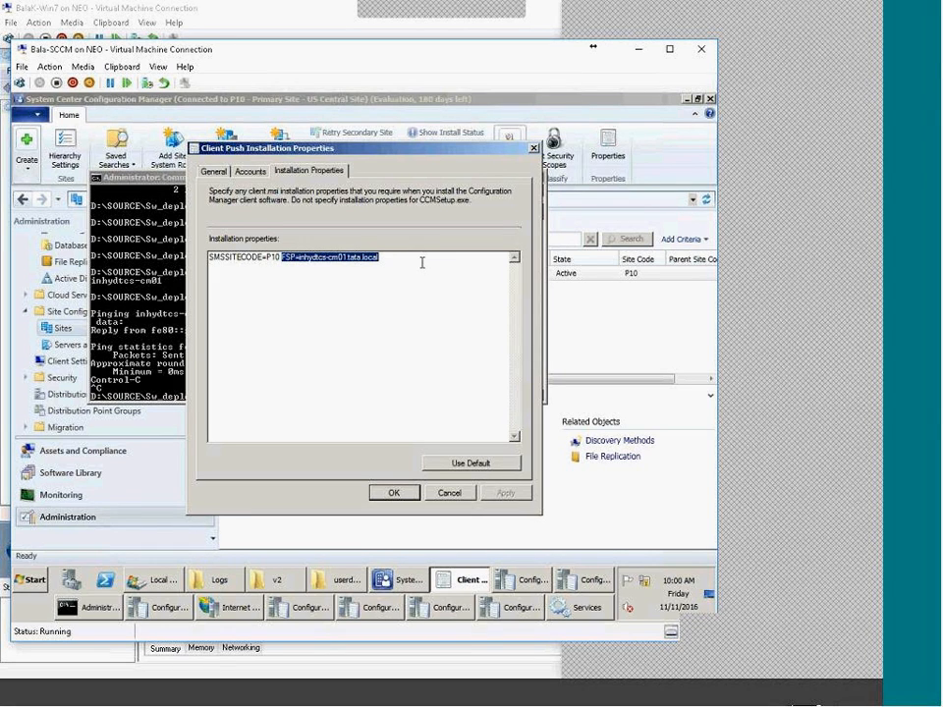
left_click(422, 261)
key("ctrl+a")
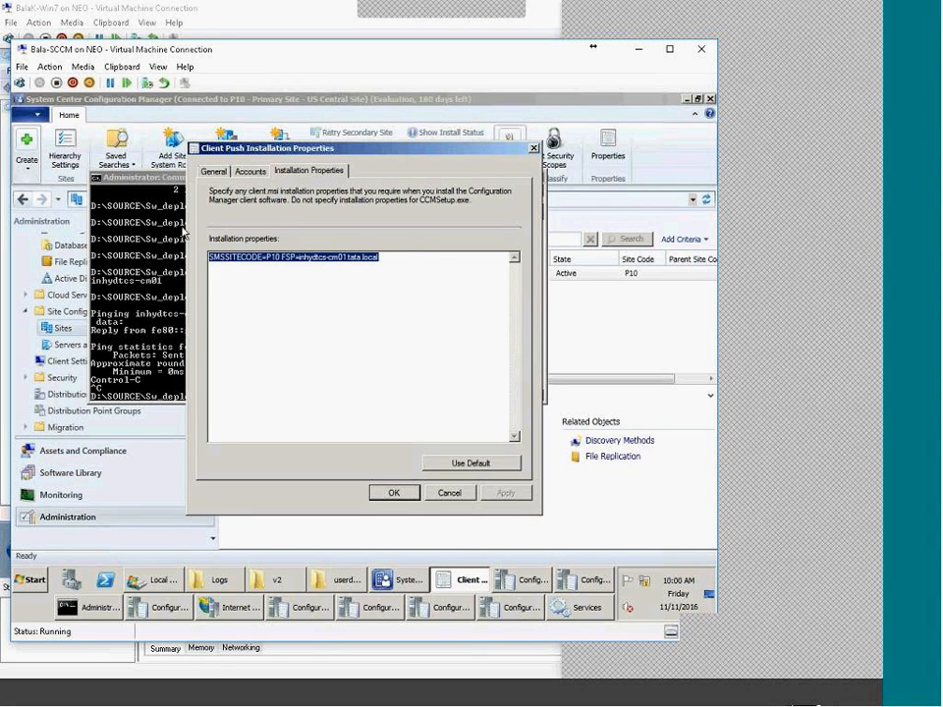
Step: Review the client push installation accounts and the general settings for automatic site-wide client push
left_click(250, 171)
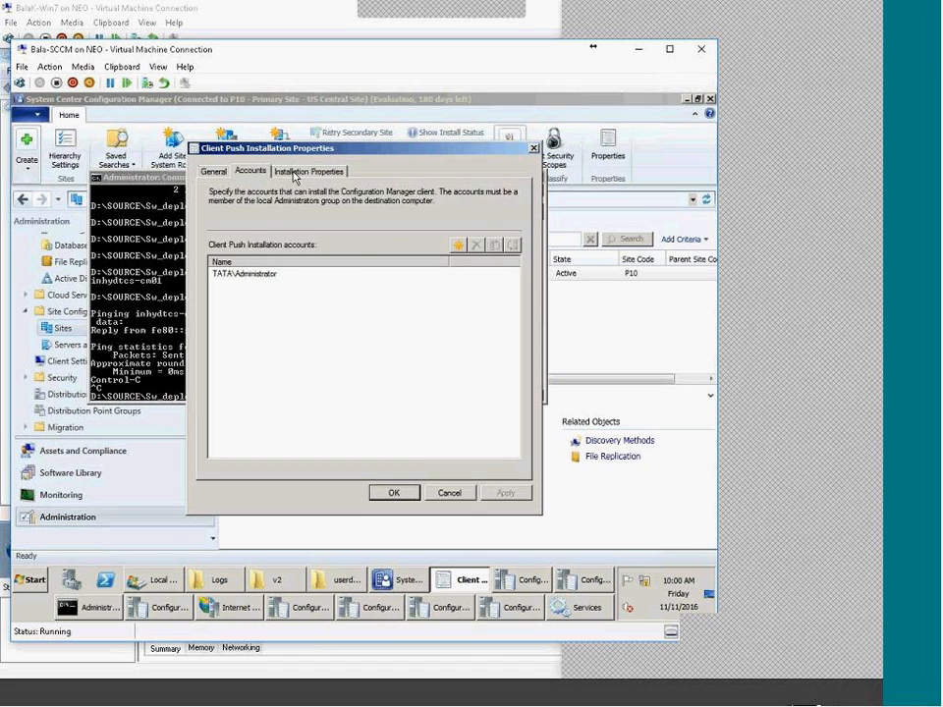
left_click(312, 172)
left_click(245, 175)
left_click(216, 172)
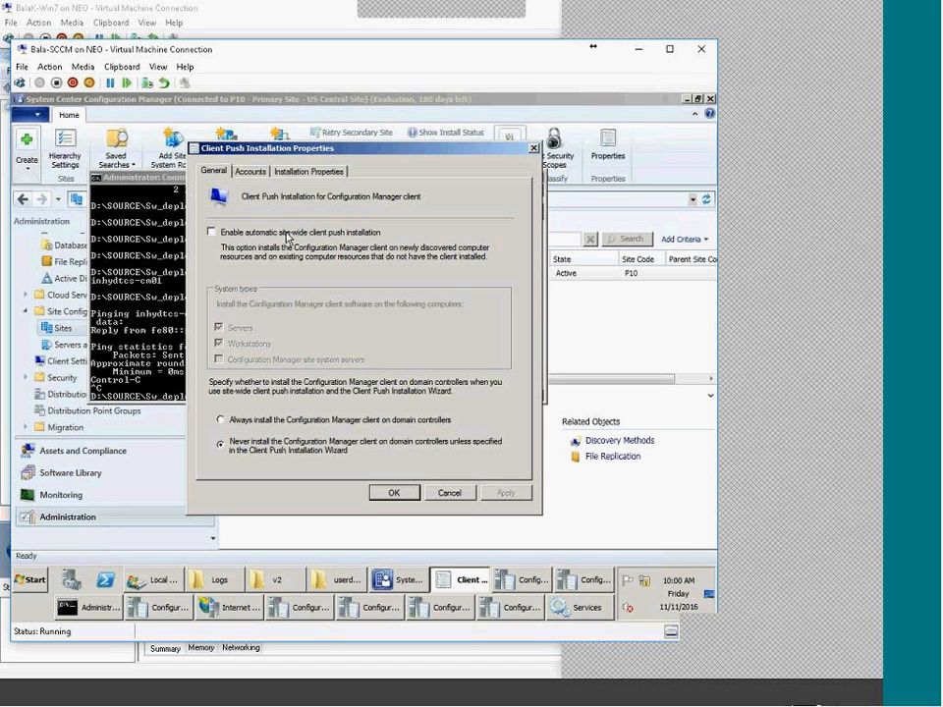
Step: Enable automatic site-wide client push, include Configuration Manager site system servers, and choose to always install the client on domain controllers
left_click(287, 233)
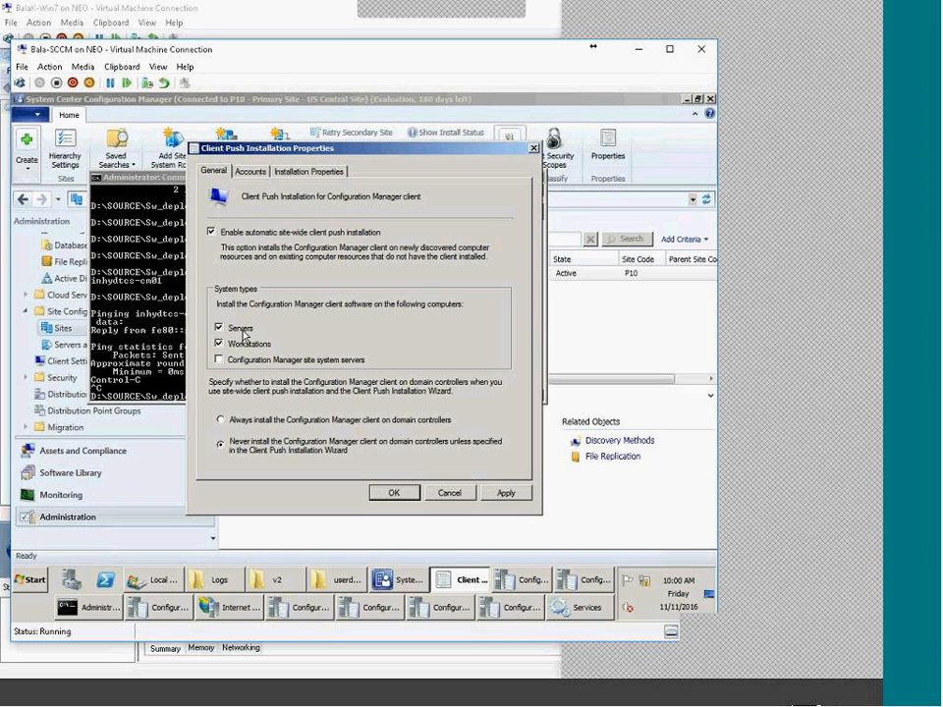
left_click(305, 359)
left_click(294, 422)
left_click(257, 172)
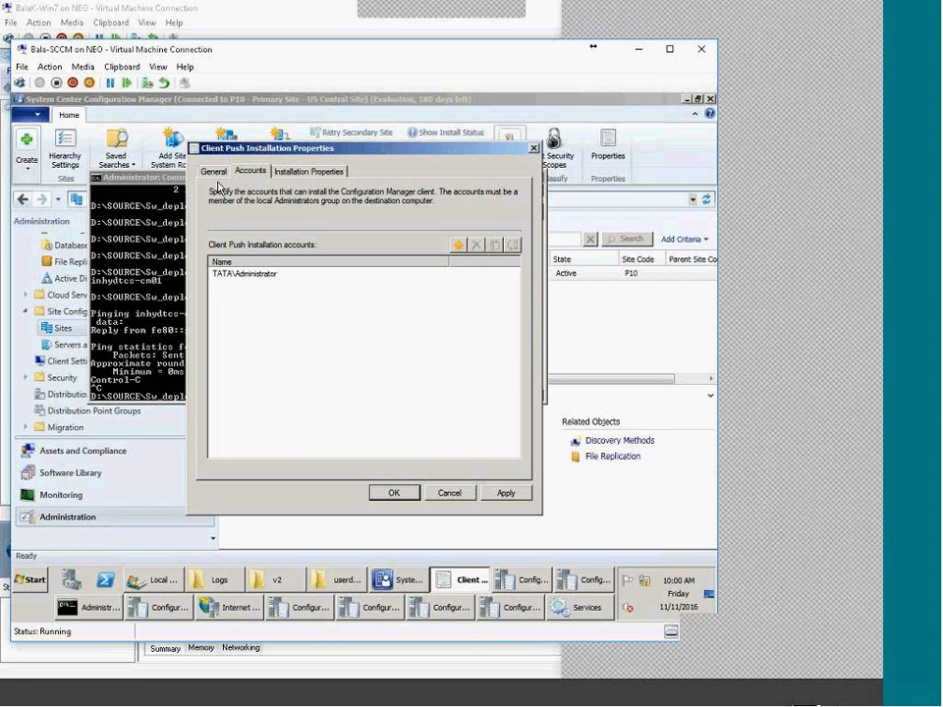
left_click(213, 172)
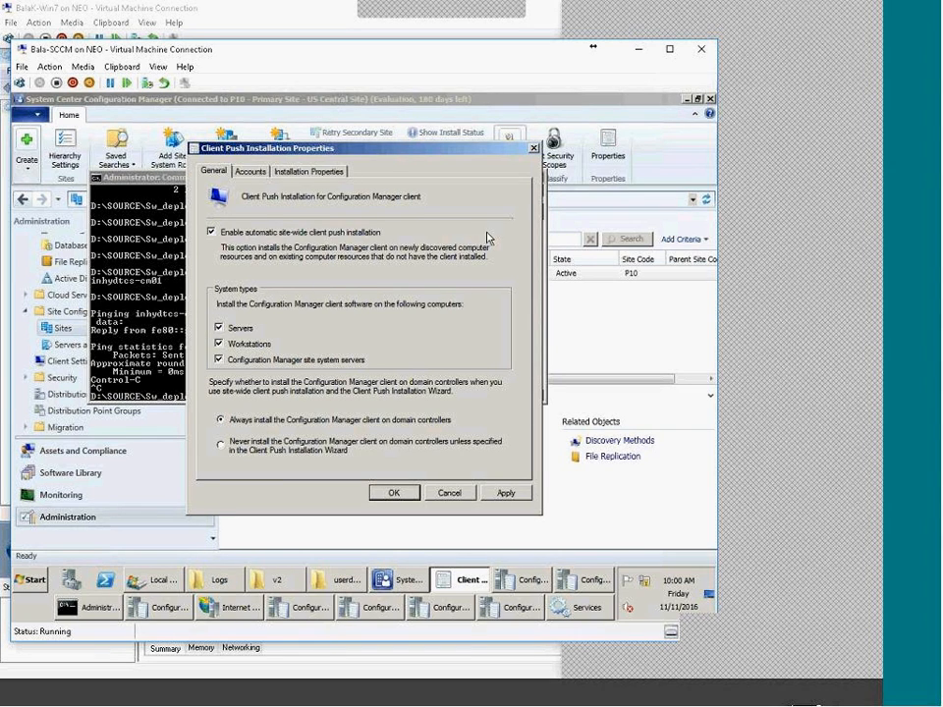
mouse_move(631, 19)
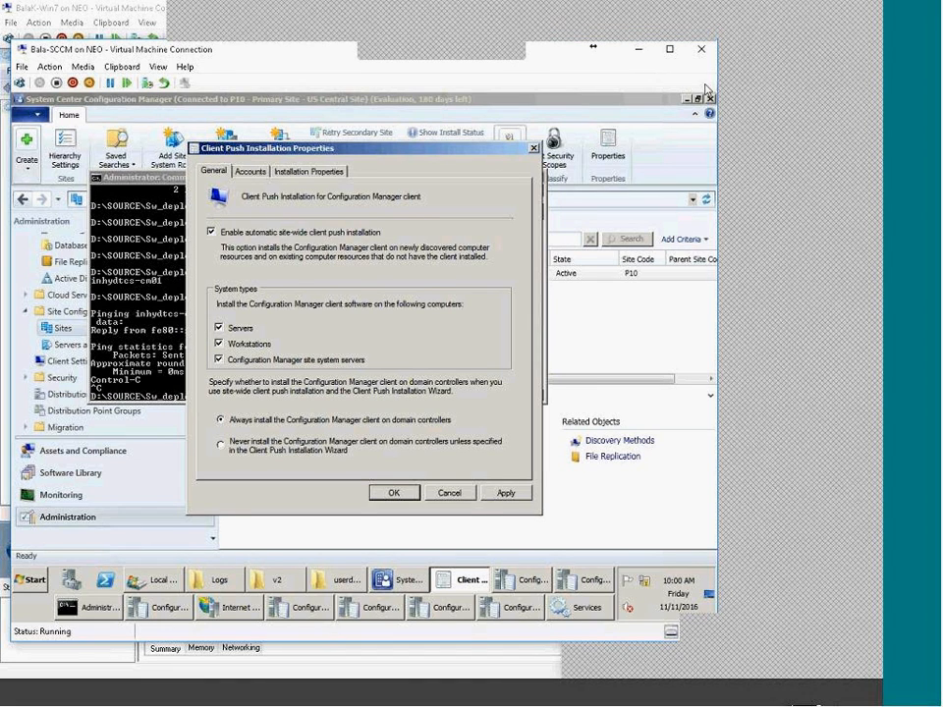
left_click(865, 456)
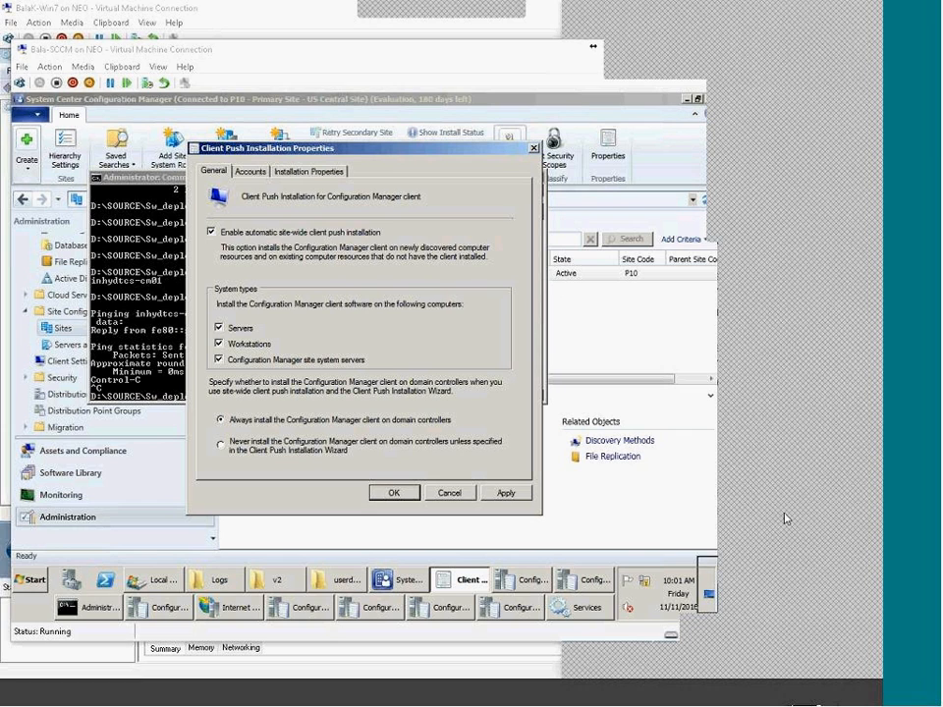
Step: Set client push to never install on domain controllers unless specified in the wizard, and recheck the accounts and general settings
left_click(398, 451)
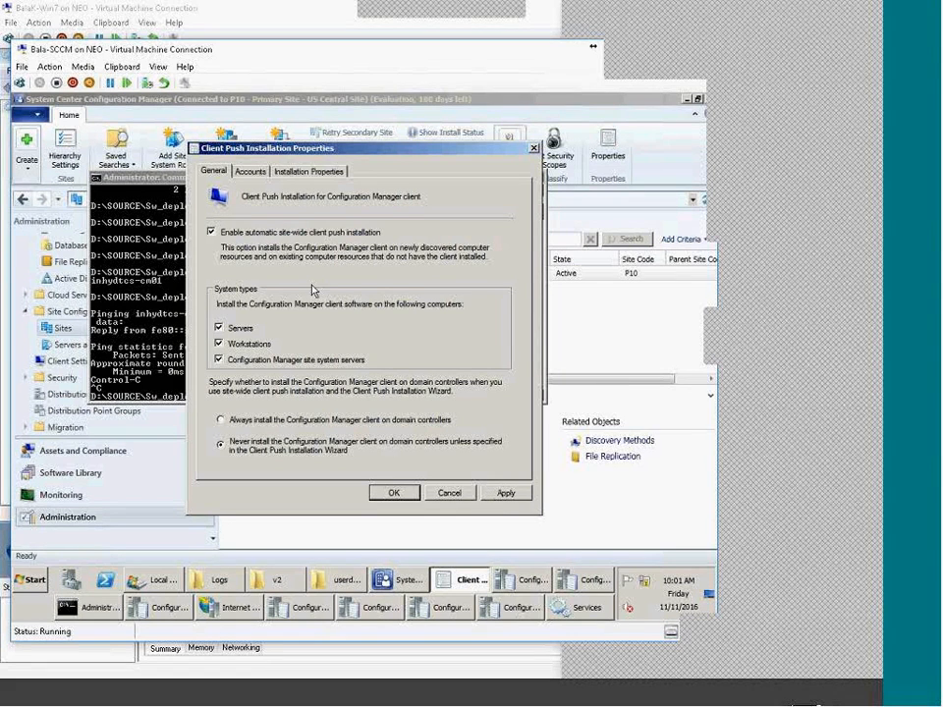
left_click(250, 171)
left_click(205, 172)
Step: Open the All Systems device collection and view the actions available for INHYDTCS-CM01, including Install Client
left_click(282, 536)
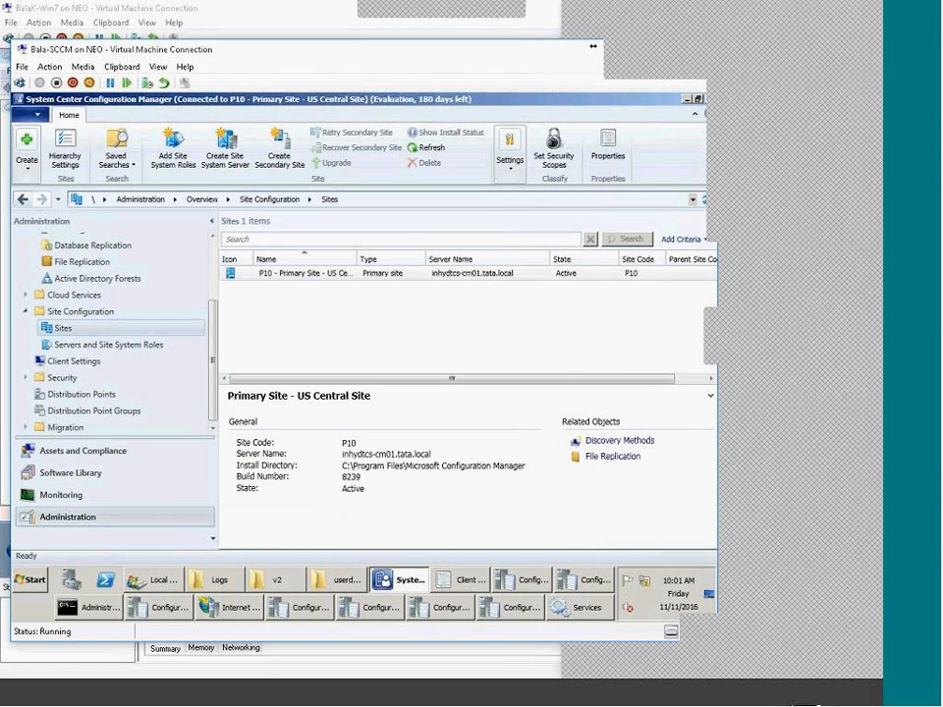
left_click(83, 451)
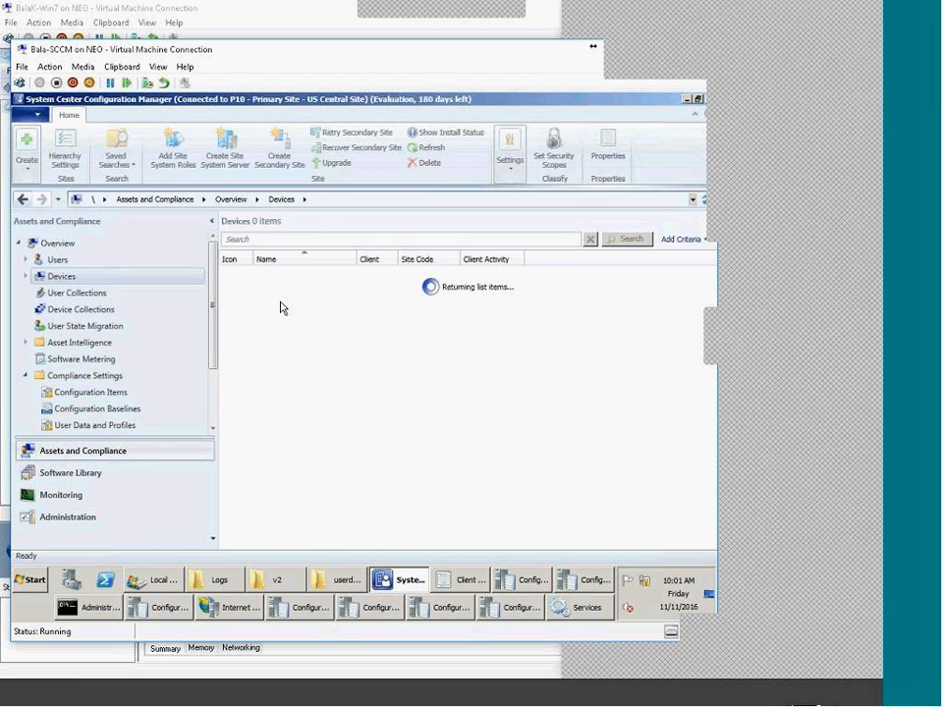
left_click(81, 309)
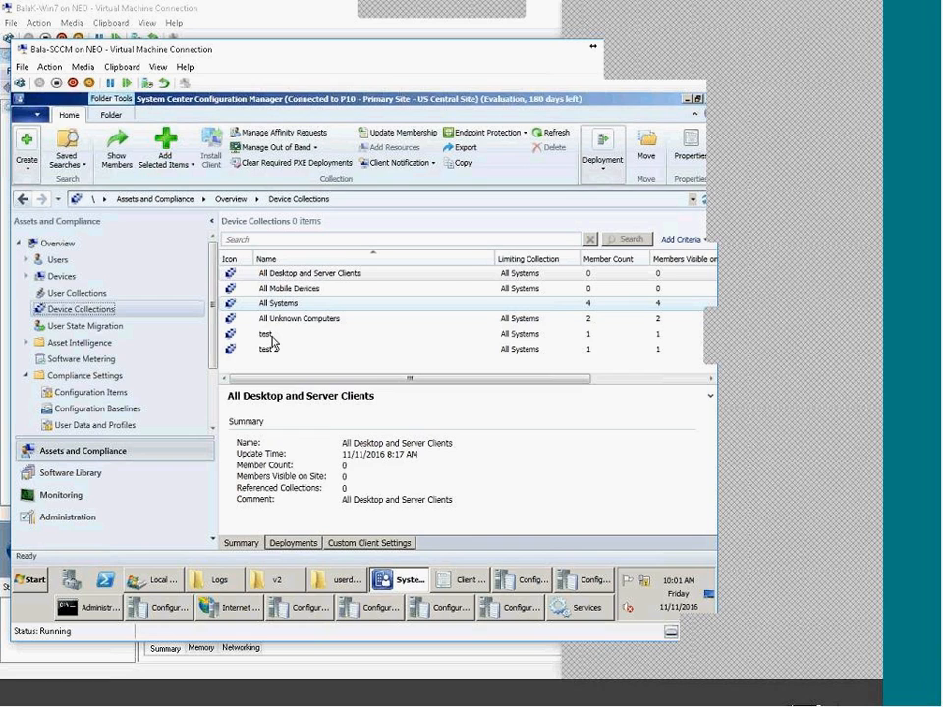
double_click(284, 304)
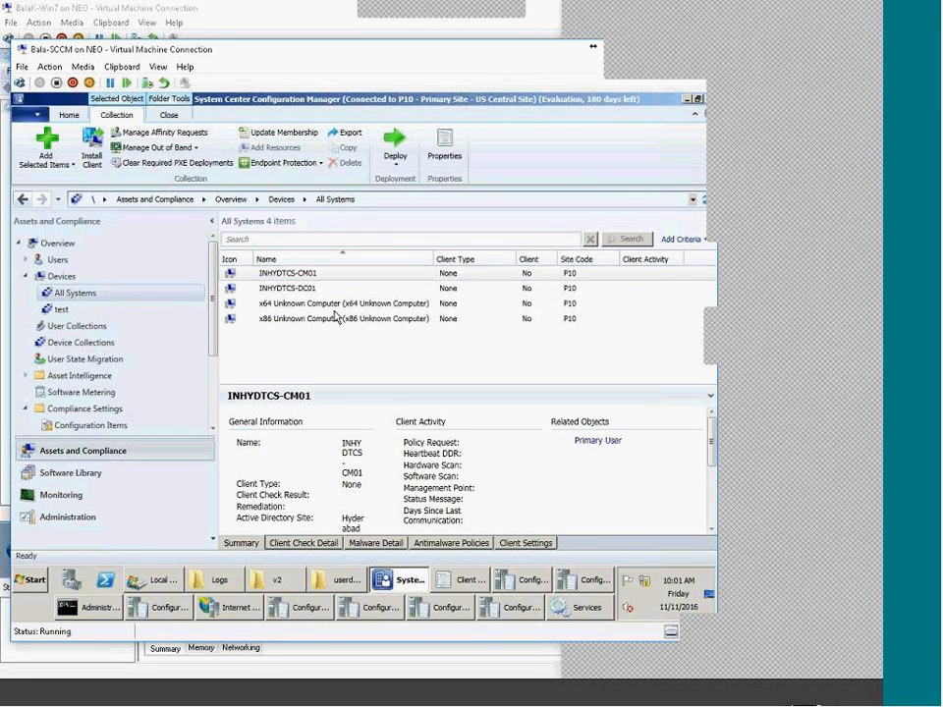
left_click(305, 279)
right_click(306, 278)
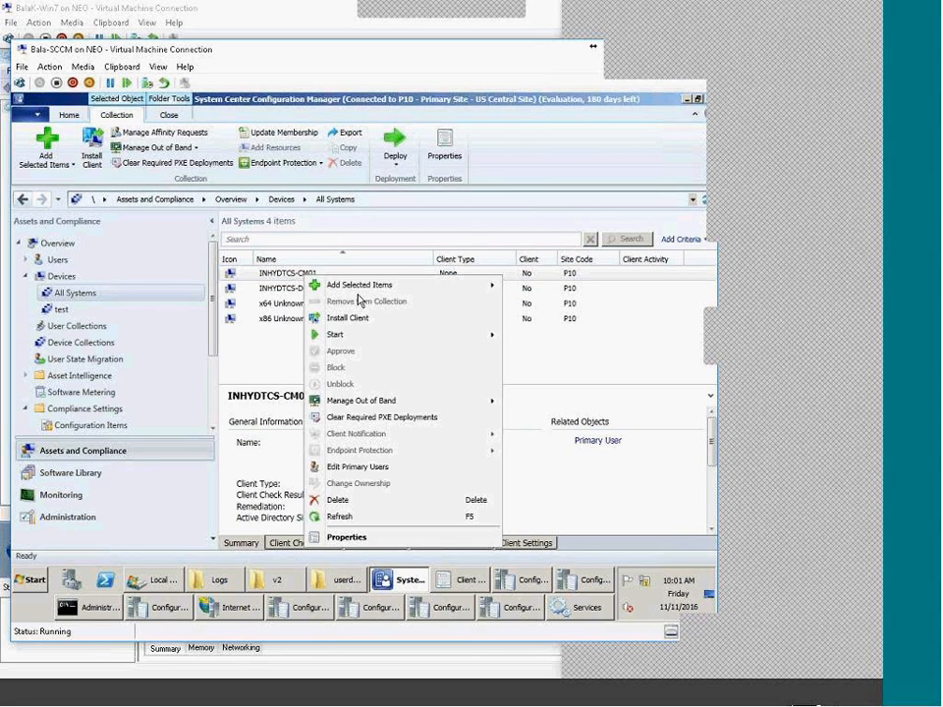
left_click(347, 537)
scroll(357, 298, "down", 10)
left_click(505, 493)
Step: Switch to the file browser window showing Local Disk (C:)
left_click(156, 586)
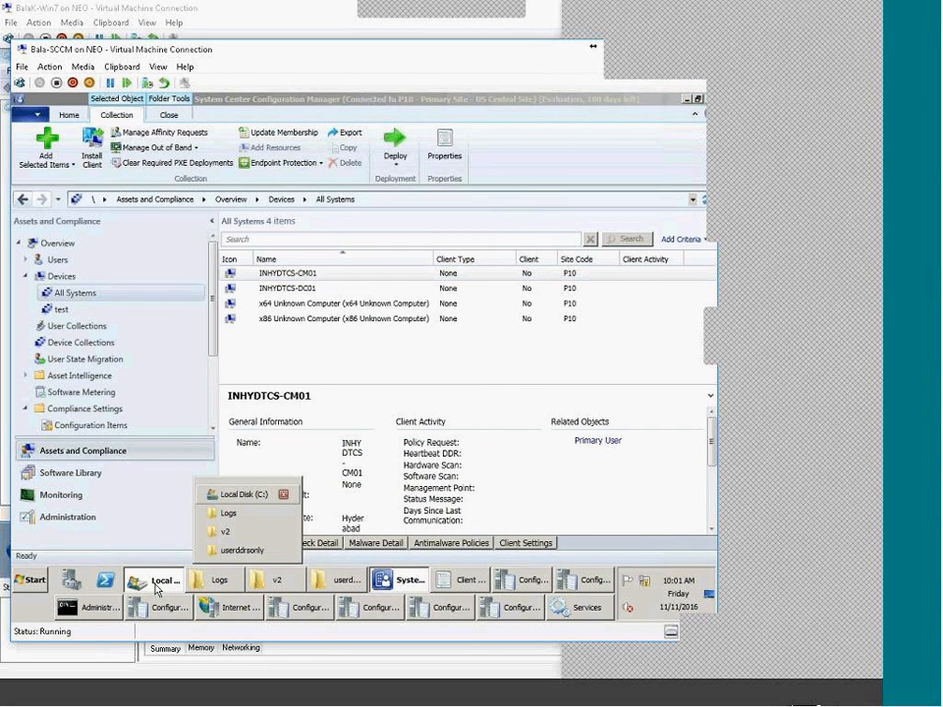
left_click(244, 494)
double_click(257, 207)
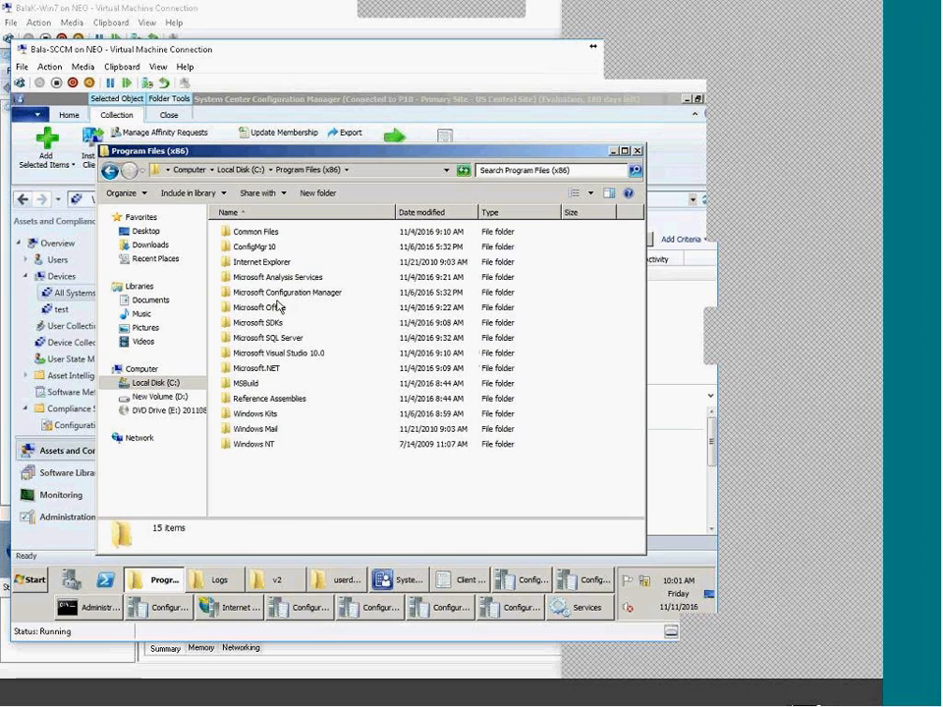
double_click(281, 292)
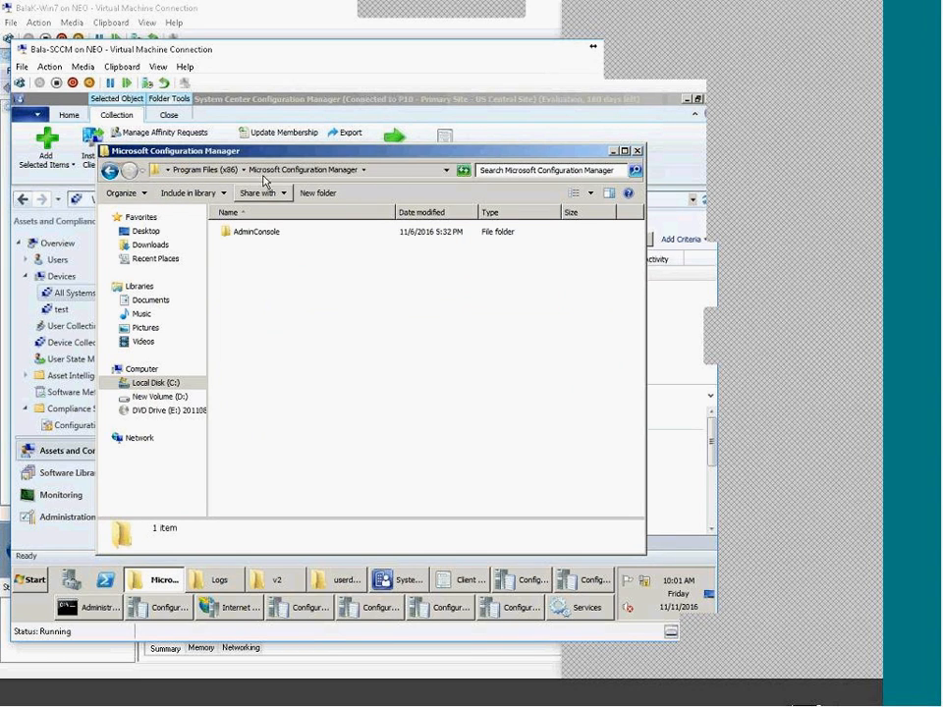
left_click(211, 169)
left_click(246, 169)
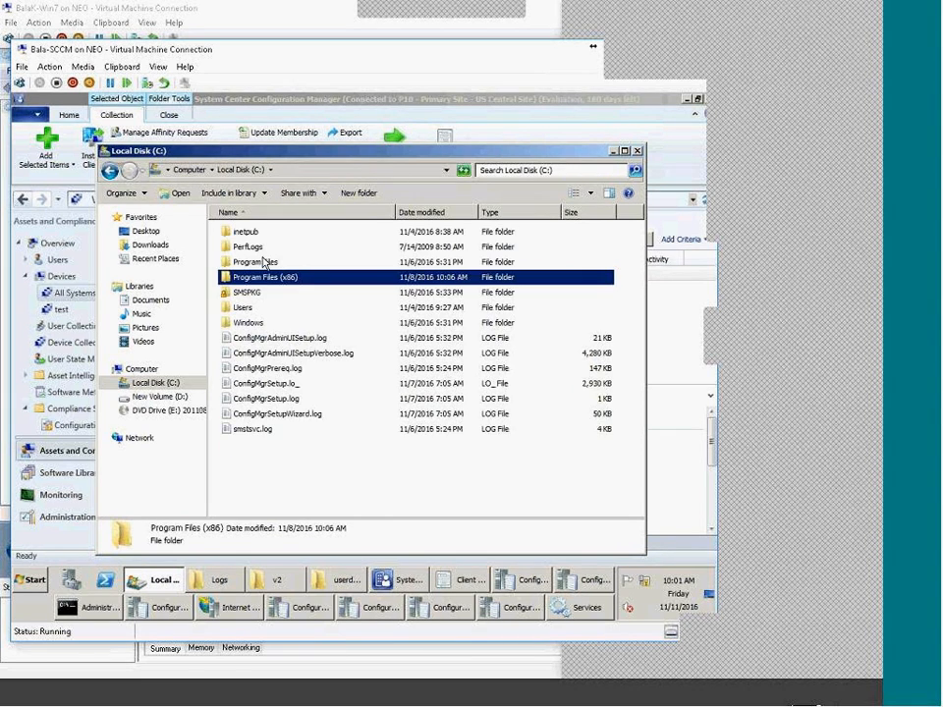
Step: Browse to Program Files\Microsoft Configuration Manager\inboxes\ccr.box and move its window aside over the console
double_click(265, 263)
double_click(288, 280)
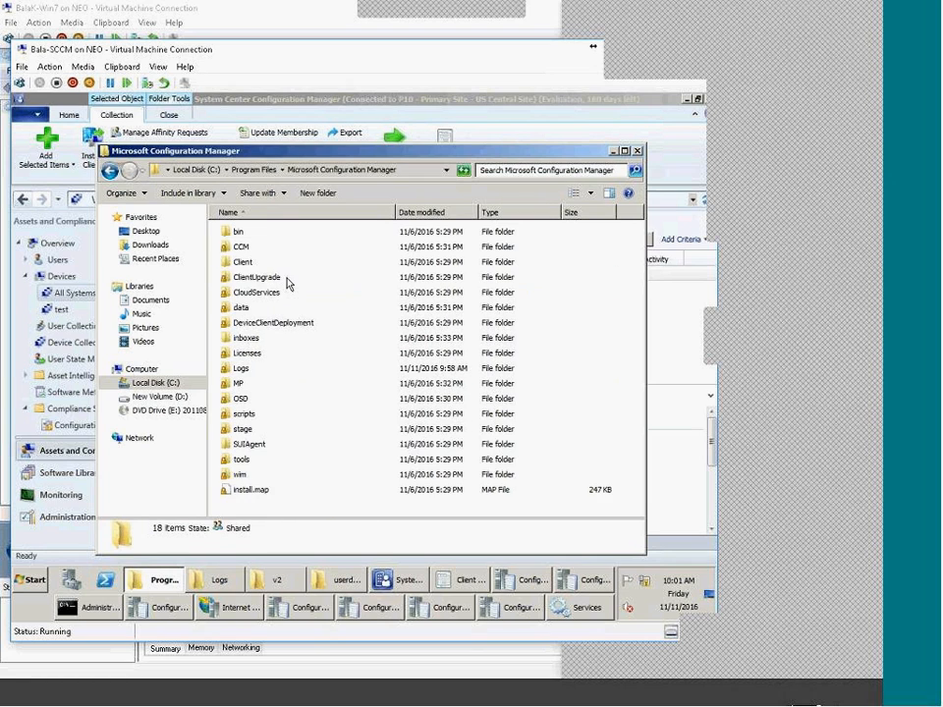
double_click(244, 339)
left_click(248, 311)
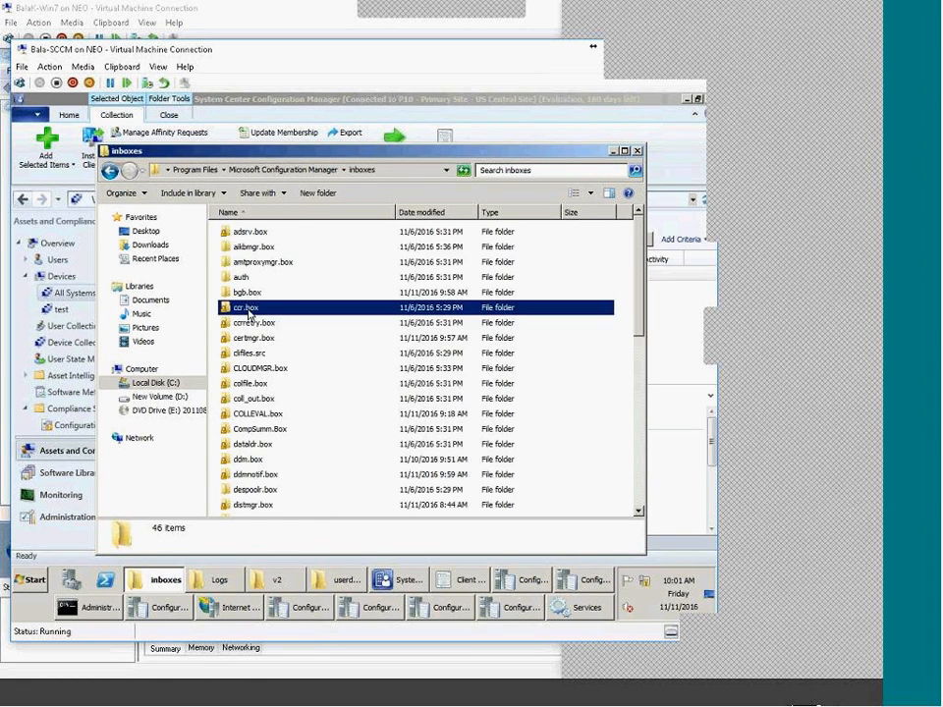
double_click(248, 310)
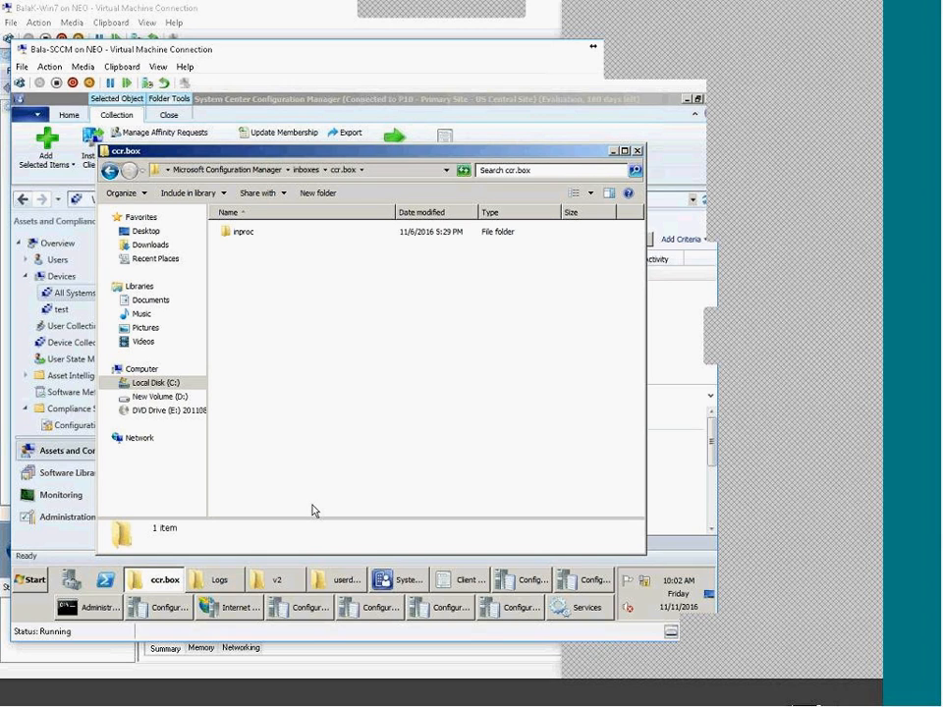
left_click_drag(326, 150, 284, 152)
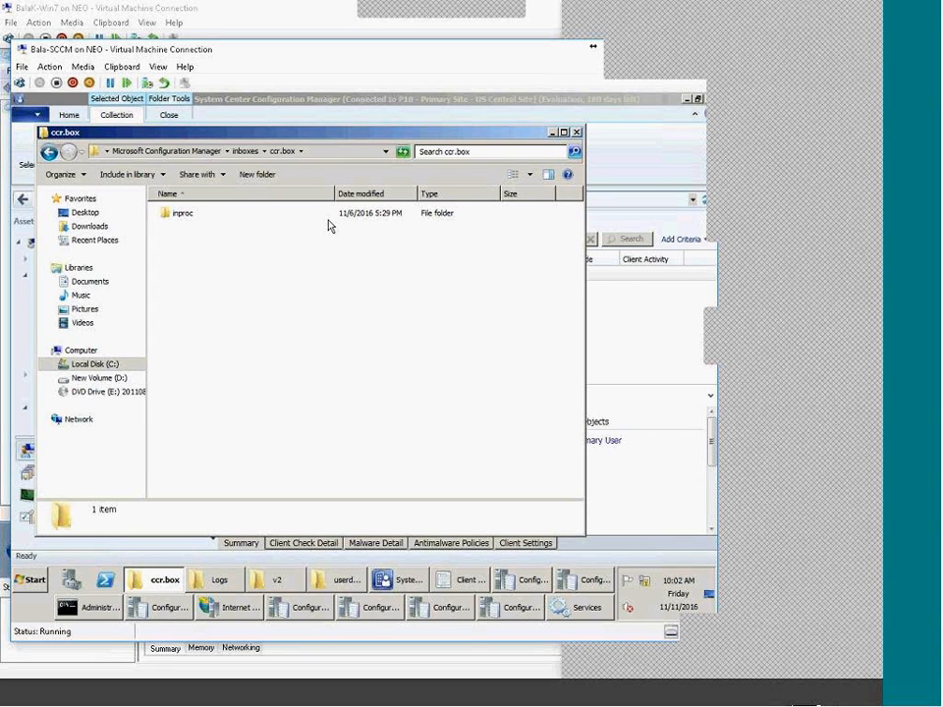
Step: Open ccm.log from the Logs folder in the trace log tool and place it beside the ccr.box window
left_click(206, 584)
left_click(277, 274)
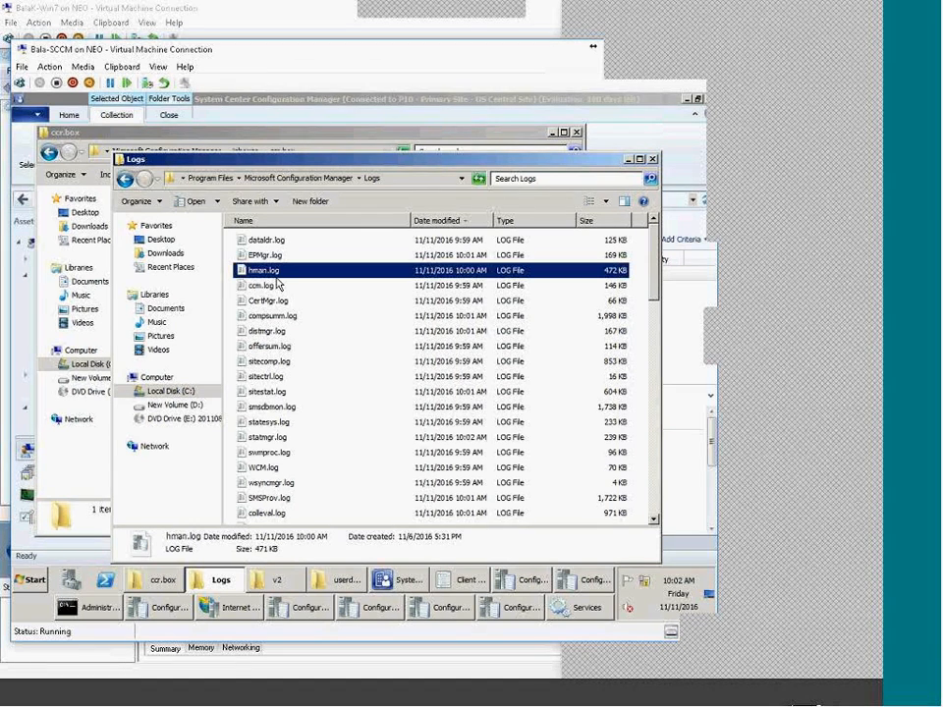
left_click(263, 286)
left_click(265, 301)
left_click(264, 287)
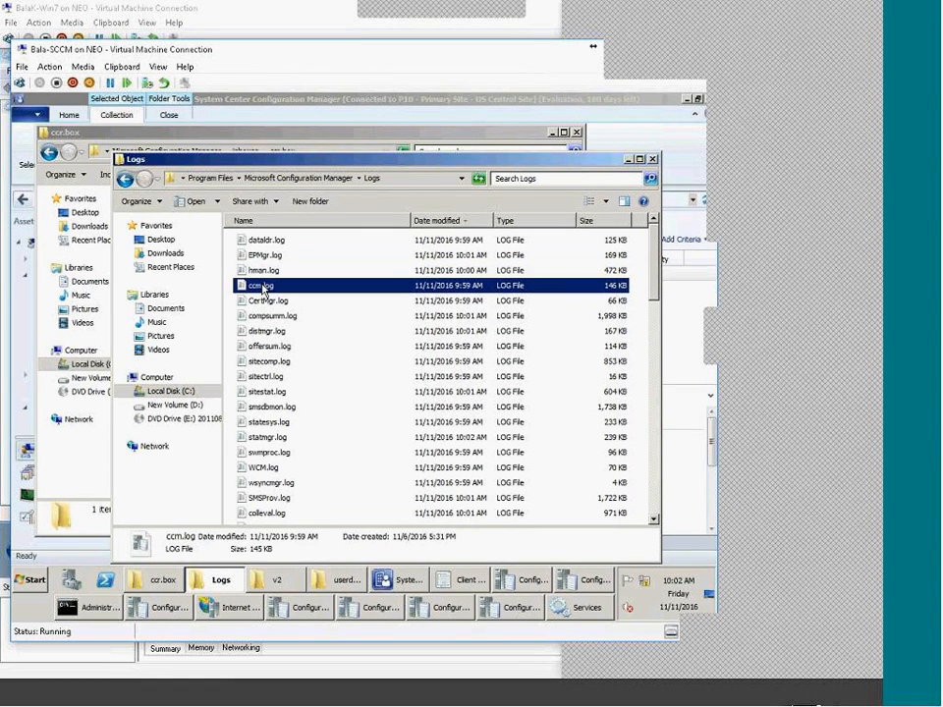
double_click(263, 287)
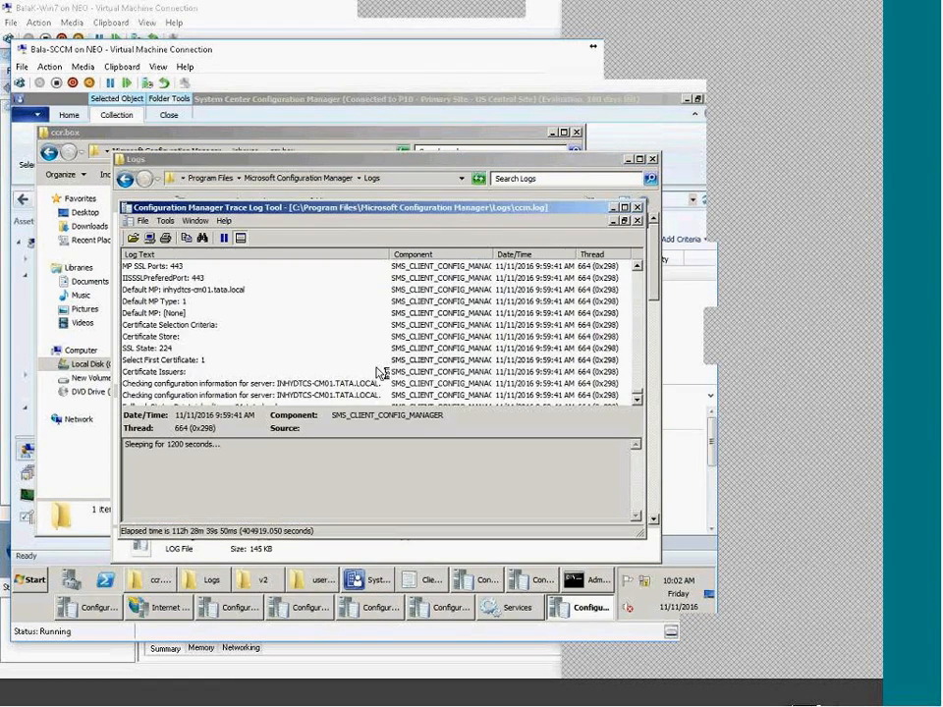
mouse_move(263, 218)
left_mouse_down()
mouse_move(347, 207)
mouse_move(505, 208)
left_mouse_up()
left_click(628, 159)
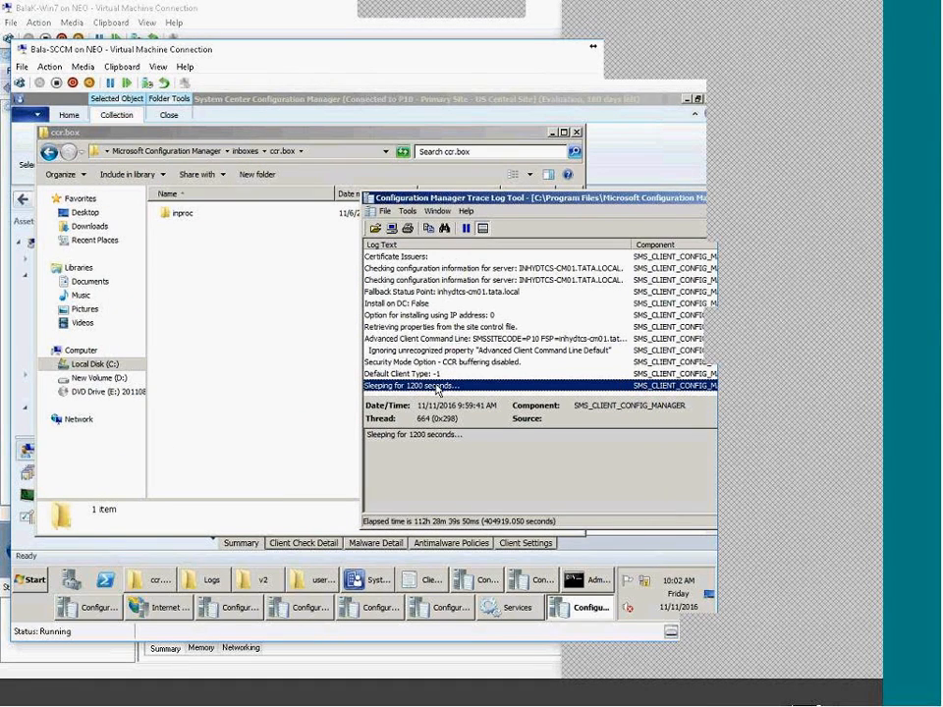
Step: Examine the newest ccm.log entries, including the Advanced Client Command Line entry with its SMSSITECODE and FSP values
left_click(486, 314)
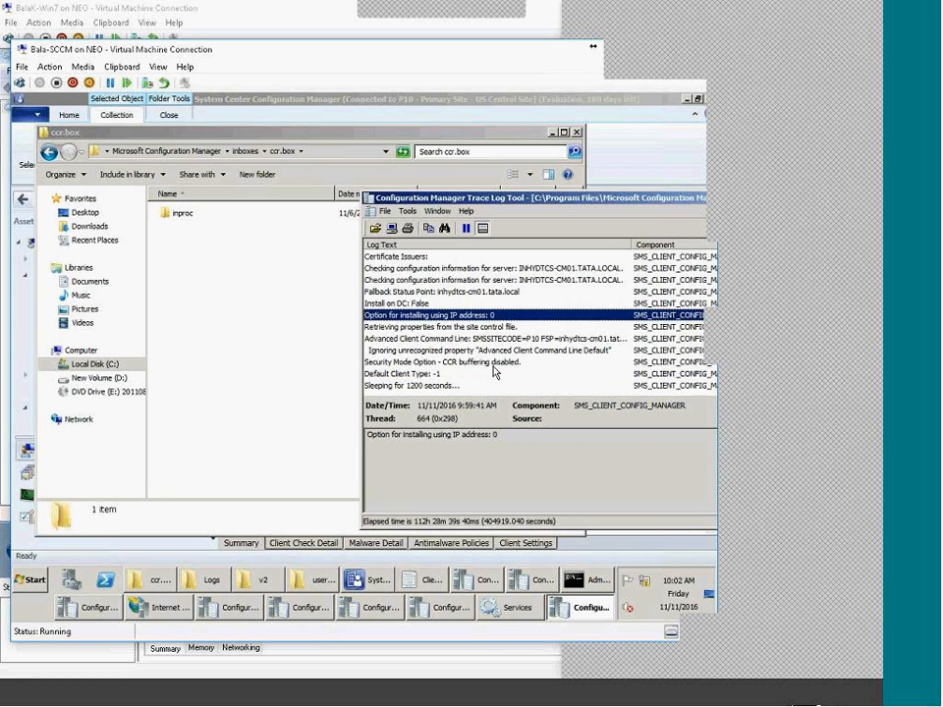
scroll(464, 285, "up", 1)
key("Up")
key("Up")
key("Up")
key("Up")
key("Up")
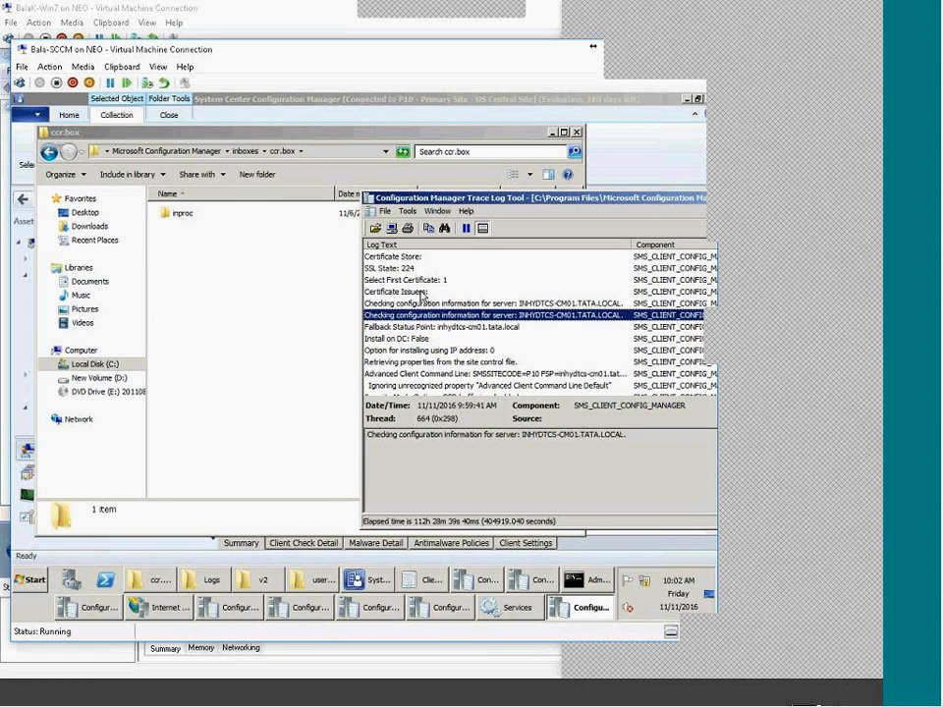
left_click(419, 365)
left_click(429, 348)
left_click(521, 374)
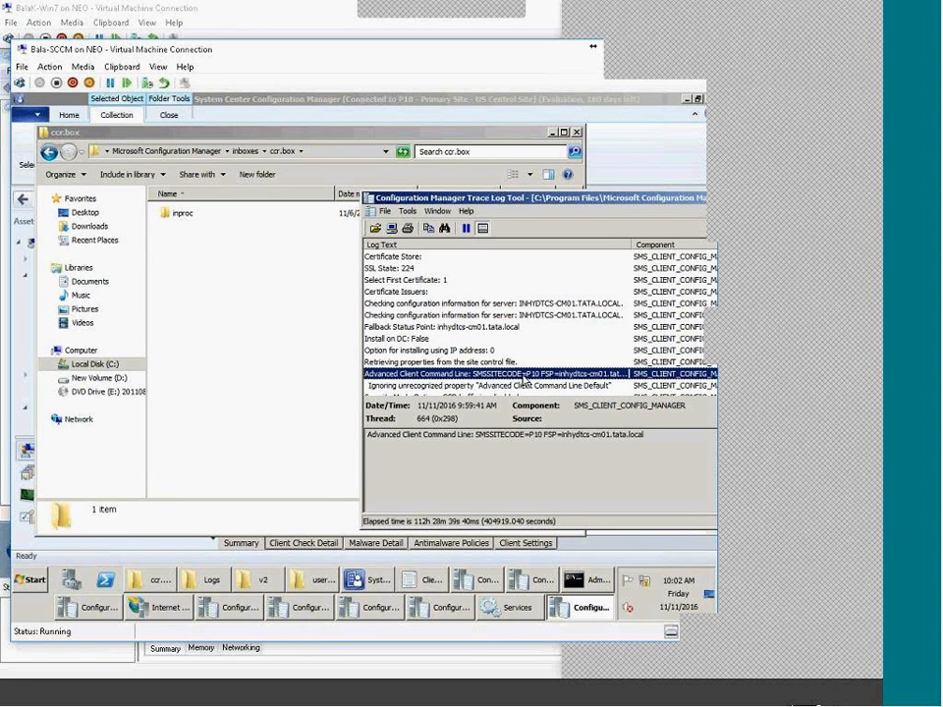
left_click_drag(660, 440, 478, 439)
left_click(398, 386)
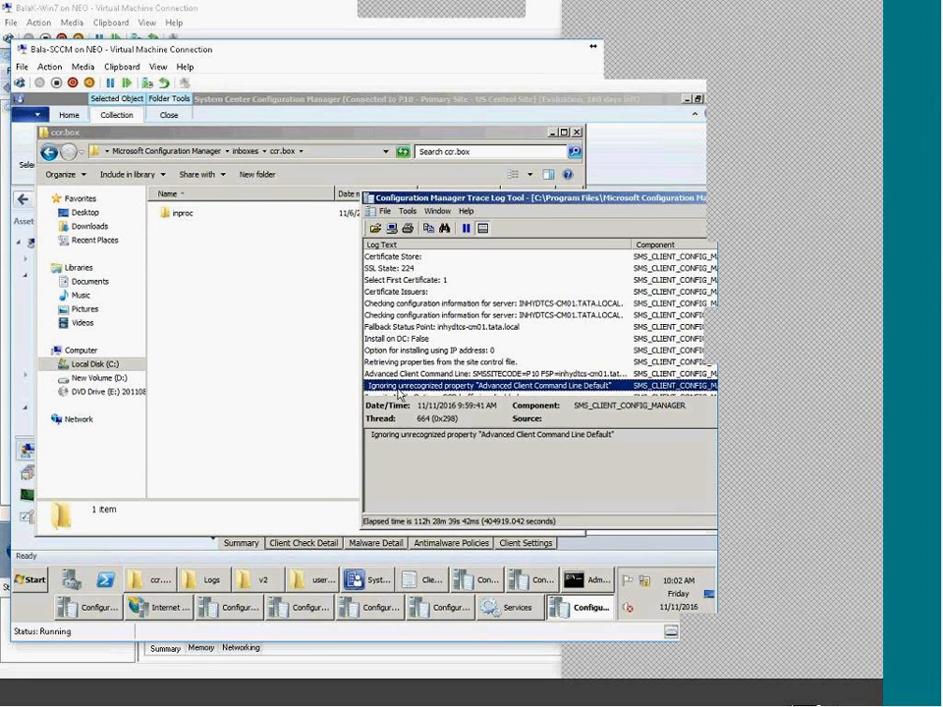
Step: Review the earlier ccm.log entries on the site control file change, IIS ports, default management point and fallback status point
scroll(429, 339, "down", 1)
scroll(493, 372, "up", 3)
scroll(493, 371, "up", 1)
left_click(429, 303)
scroll(430, 328, "up", 2)
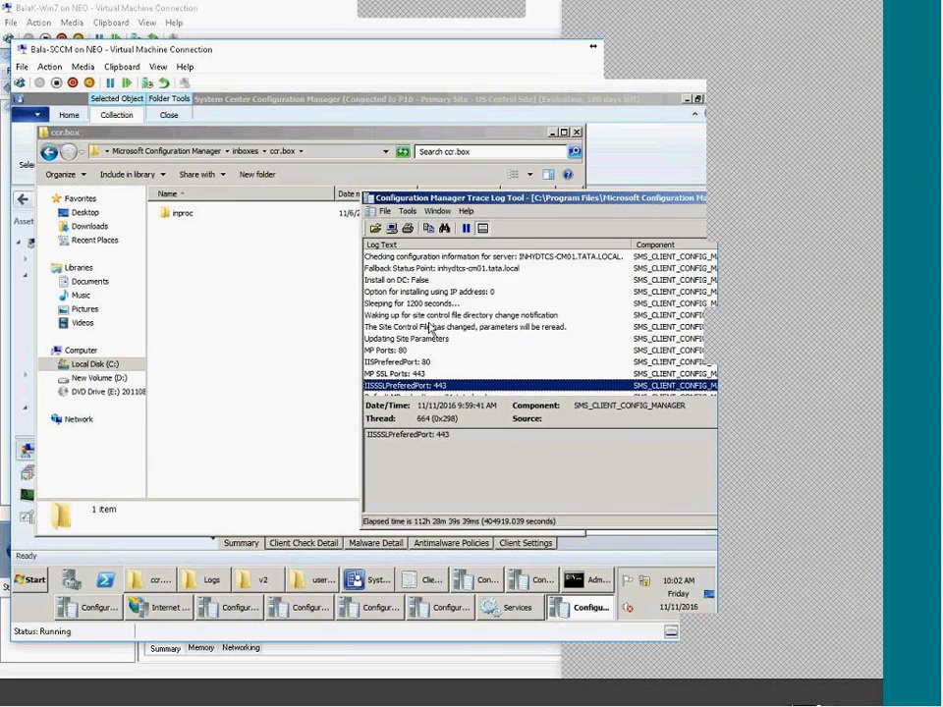
scroll(437, 329, "up", 3)
scroll(439, 314, "down", 4)
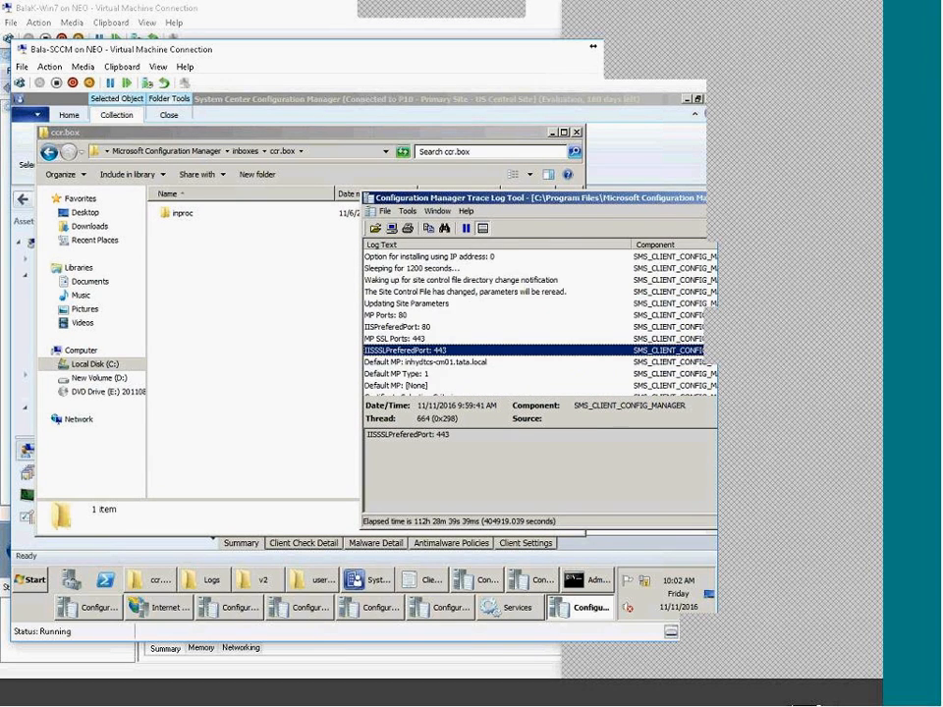
left_click(476, 327)
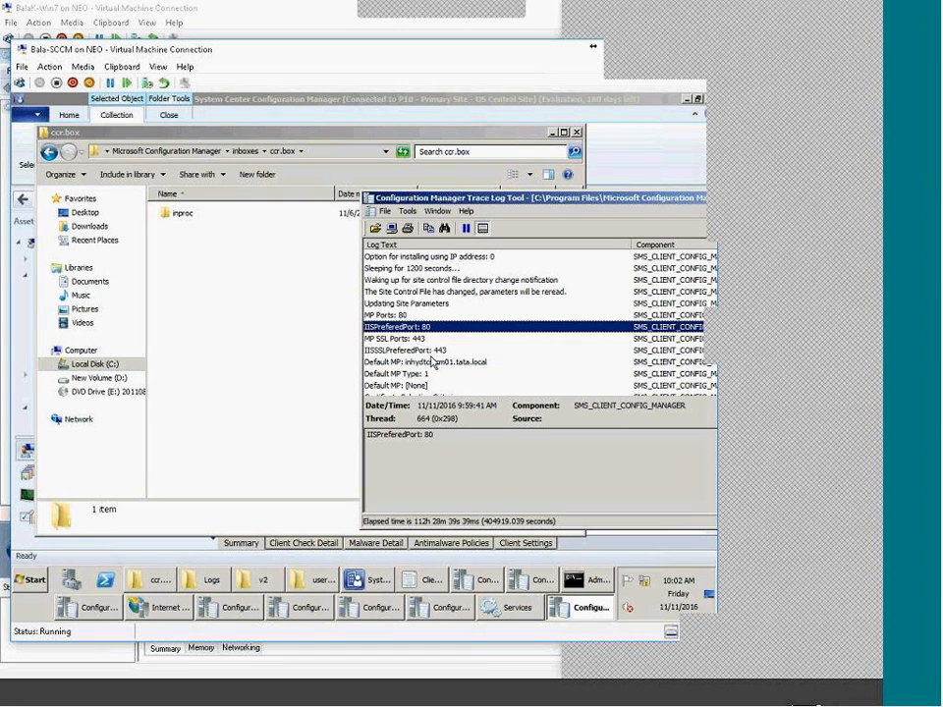
scroll(482, 357, "down", 3)
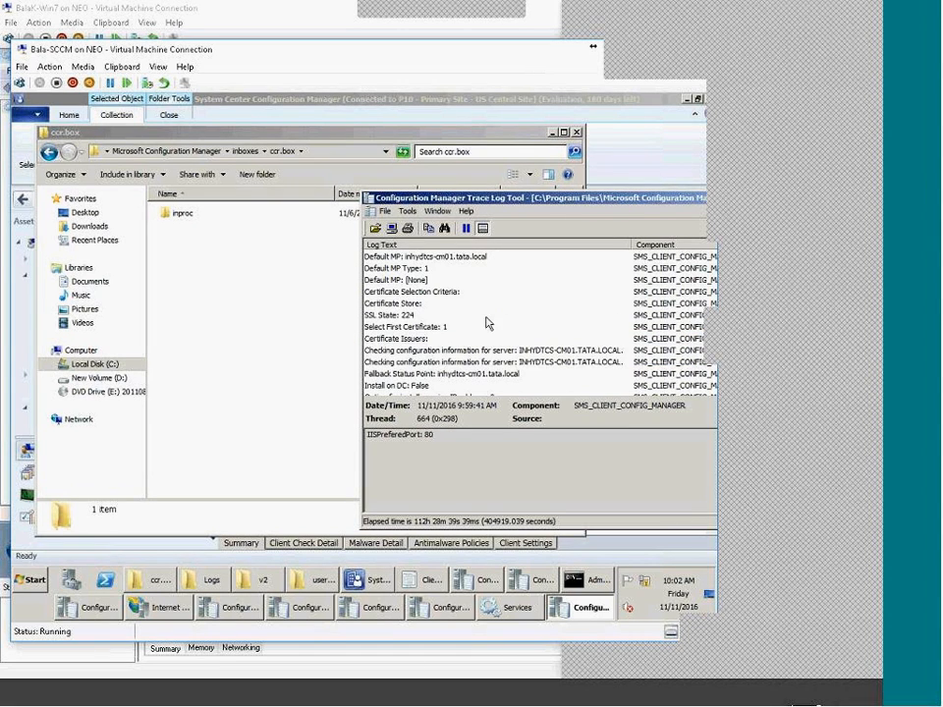
Step: Switch to the Windows 7 virtual machine and open a new Computer Management window
left_click(33, 580)
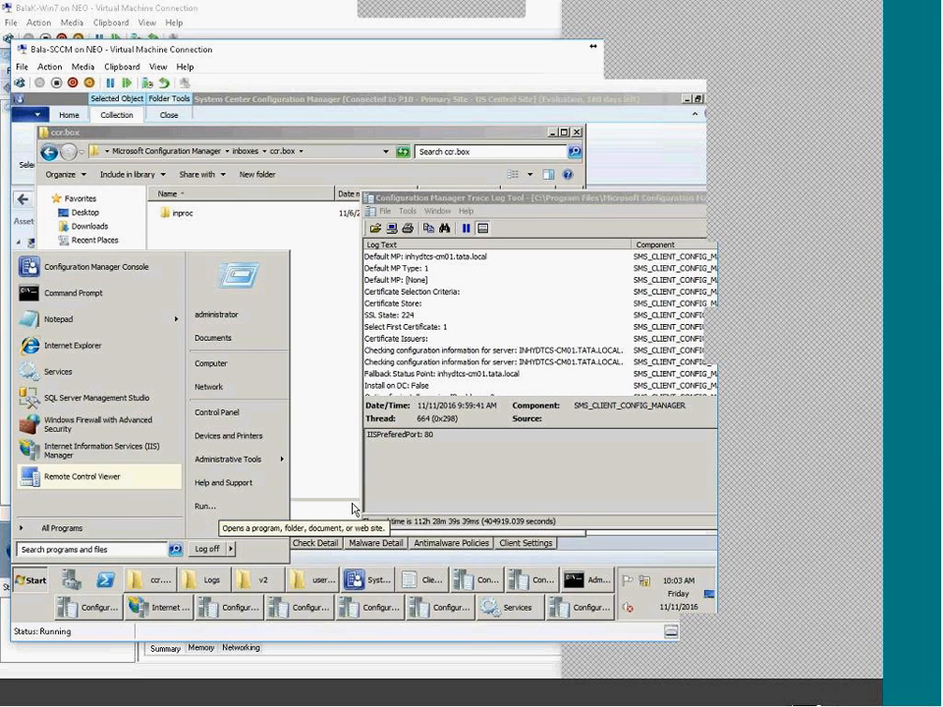
left_click(690, 699)
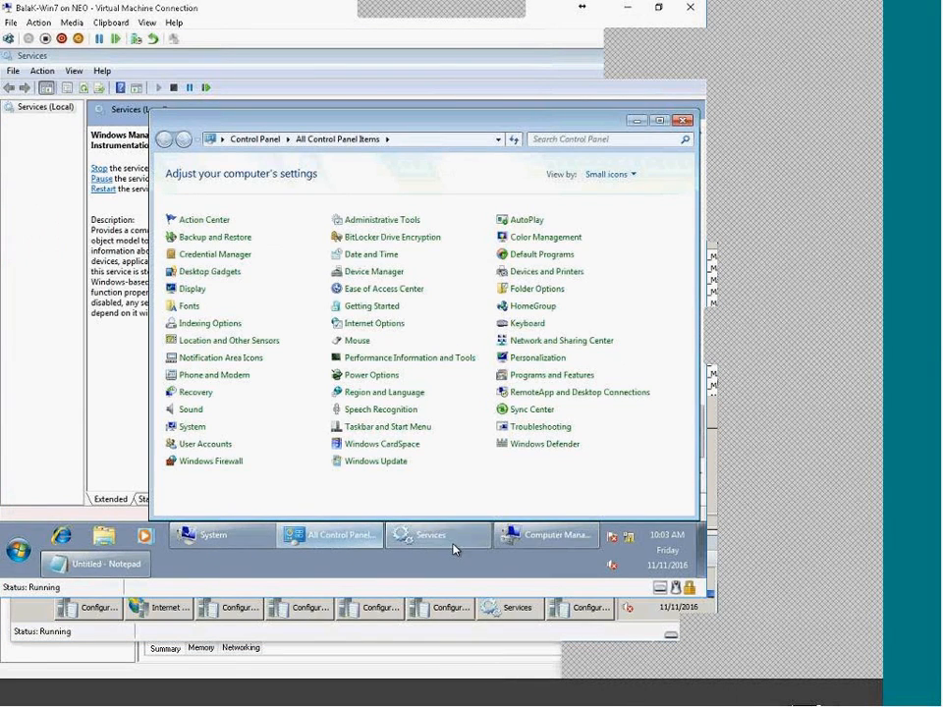
left_click(551, 545)
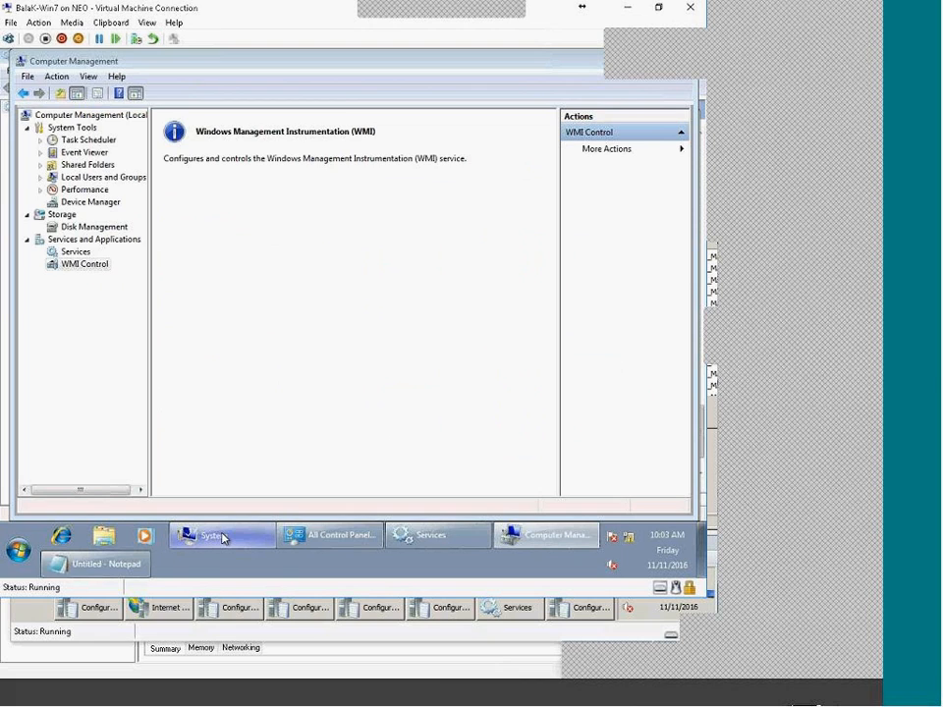
left_click(218, 536)
left_click(12, 555)
right_click(225, 363)
left_click(254, 381)
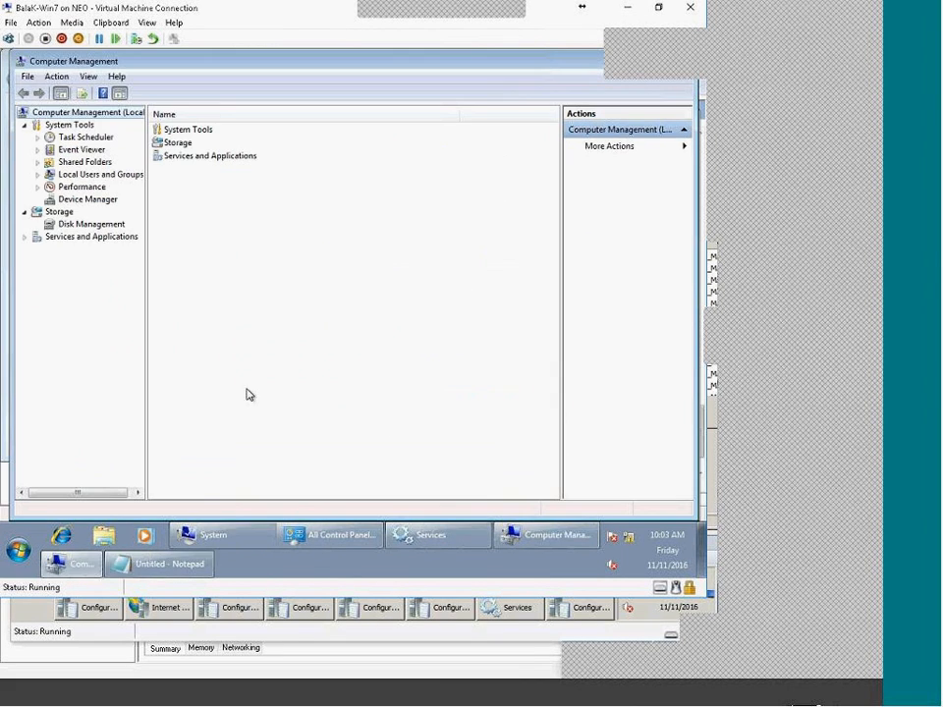
Step: Show the machine's shared folders in Computer Management and select the ADMIN$ share
left_click(37, 162)
left_click(82, 175)
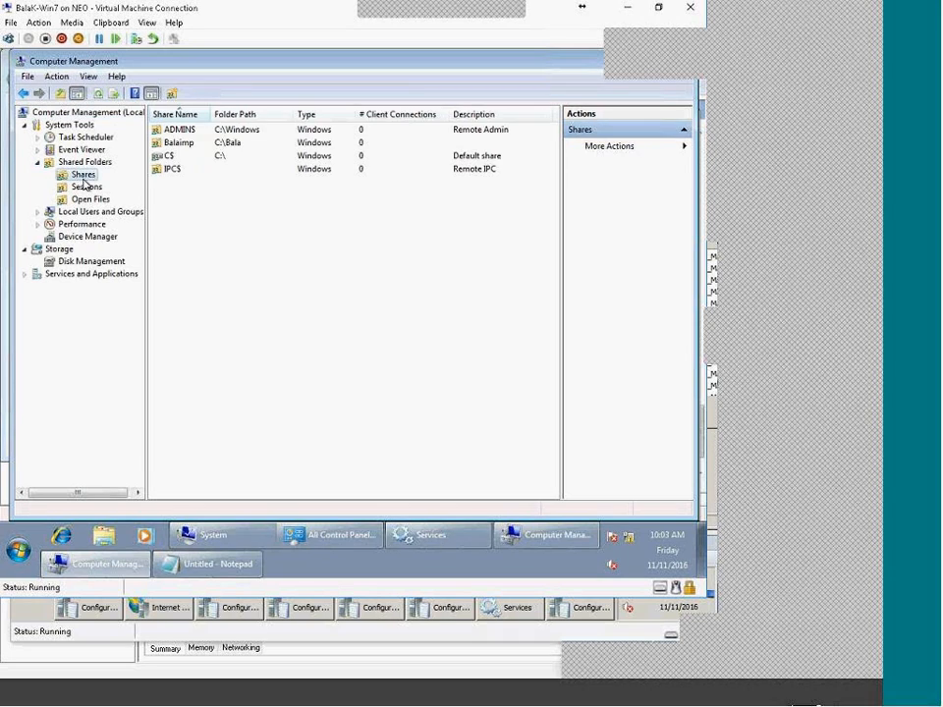
left_click(195, 132)
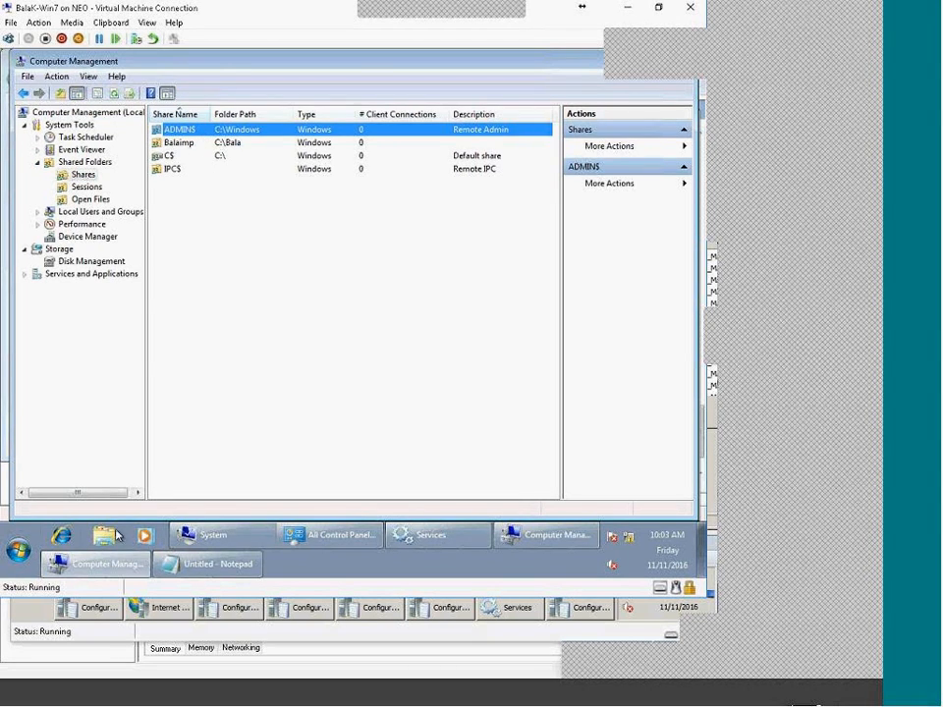
Step: Open the network path \\INHYDTCS-CM01\ADMIN$ from the Windows 7 machine to check access to the server's admin share
left_click(18, 550)
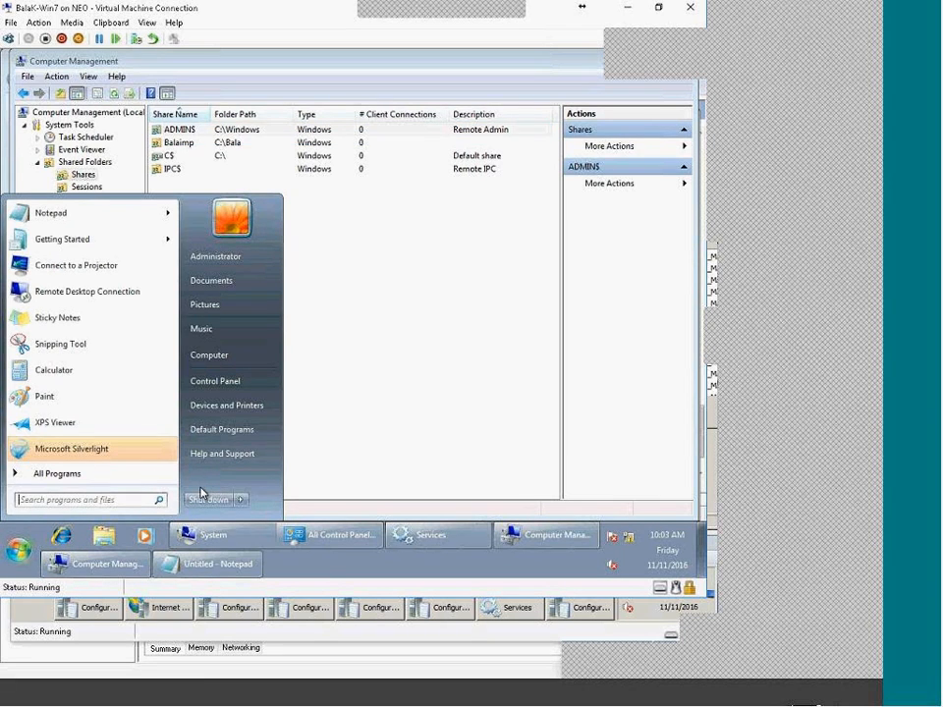
type("\\\\")
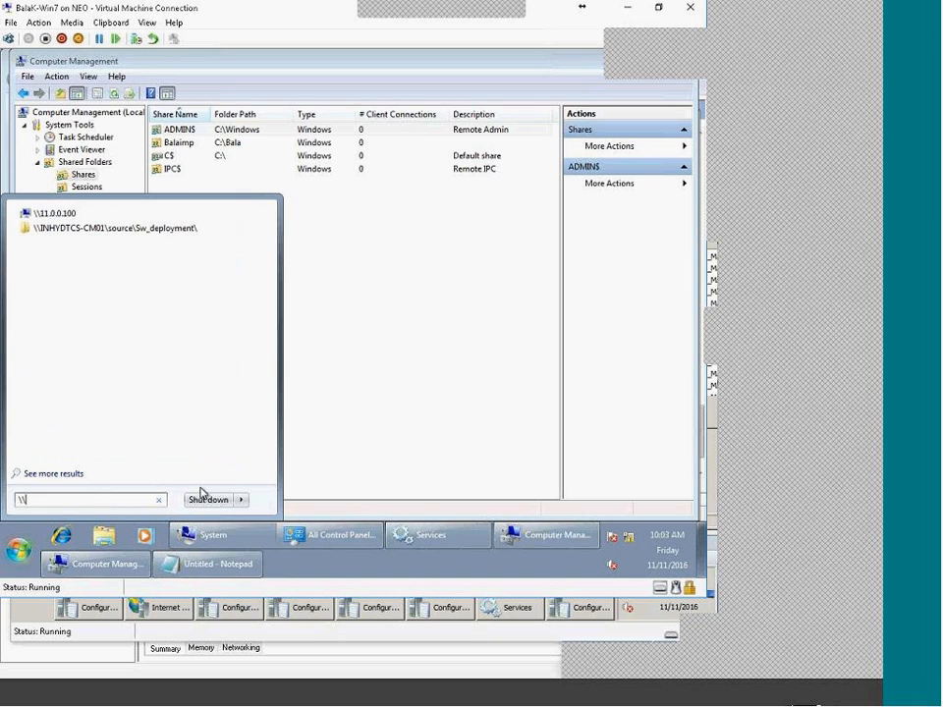
key("Down")
key("Down")
key("BackSpace")
key("BackSpace")
key("BackSpace")
key("BackSpace")
key("BackSpace")
key("BackSpace")
key("BackSpace")
key("BackSpace")
key("BackSpace")
key("BackSpace")
key("BackSpace")
key("BackSpace")
key("BackSpace")
key("BackSpace")
key("BackSpace")
key("BackSpace")
key("BackSpace")
key("BackSpace")
key("BackSpace")
key("BackSpace")
key("BackSpace")
type("ADMIN")
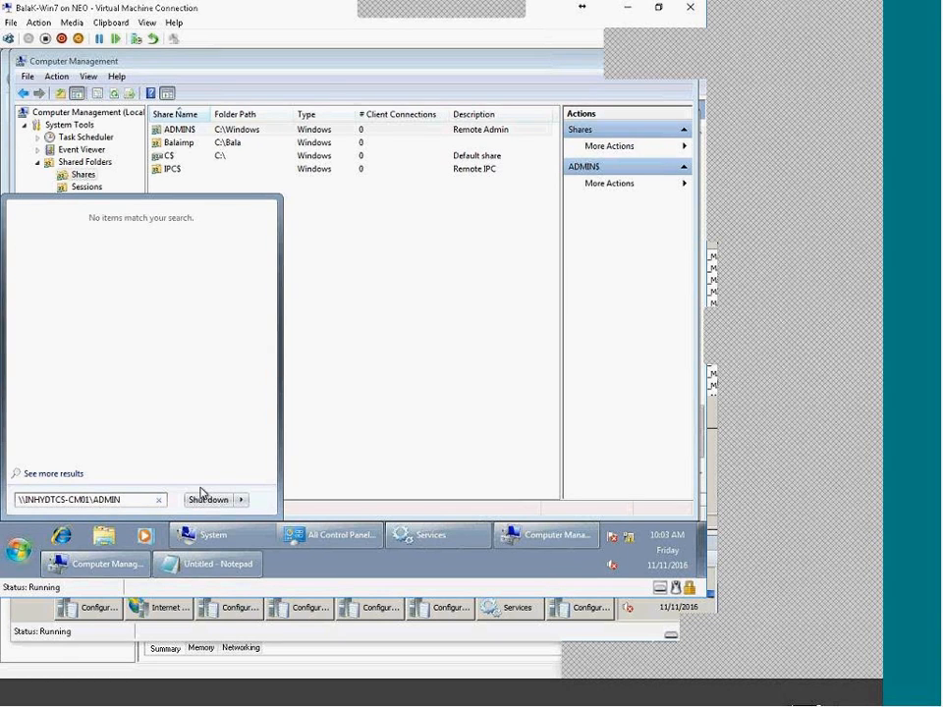
type("$")
key("Return")
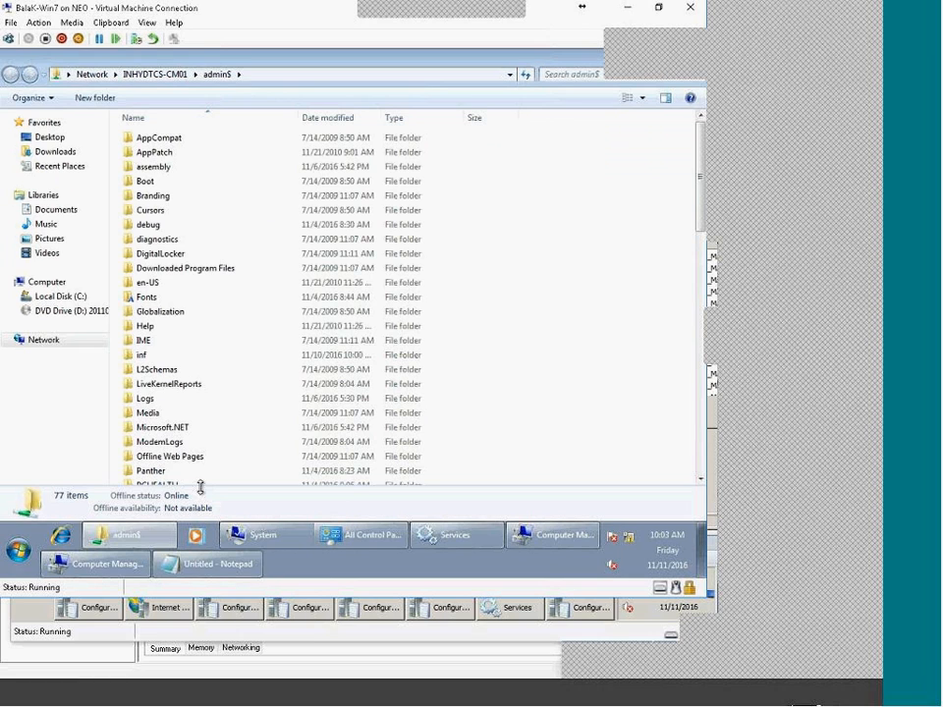
Step: Return to the shares list in Computer Management, widen the Share Name column and compare the folder paths of C$ and ADMIN$
left_click(157, 540)
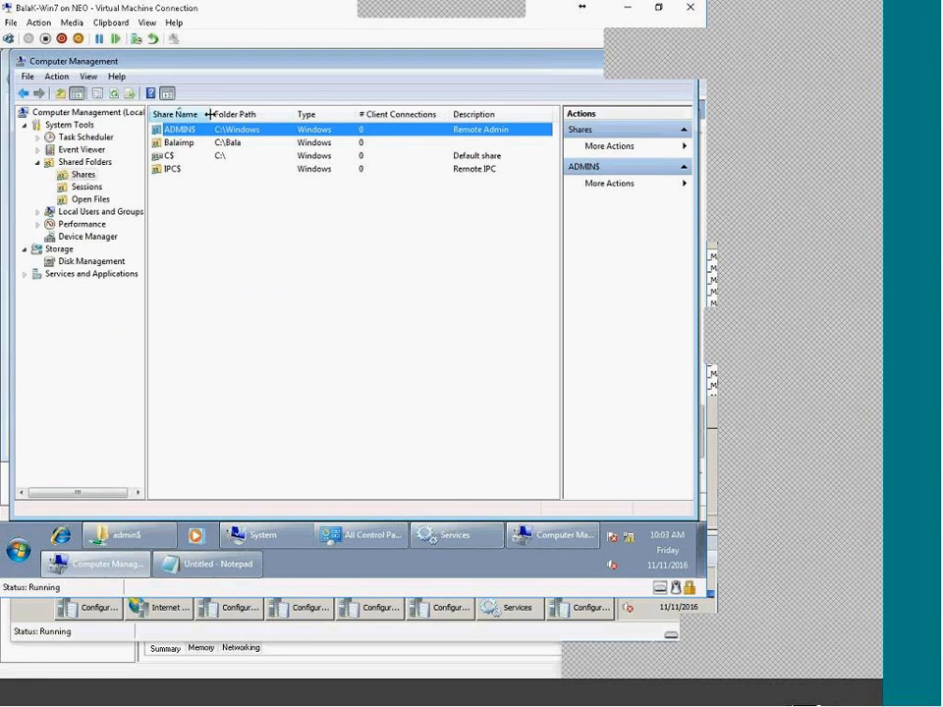
left_click_drag(209, 114, 226, 114)
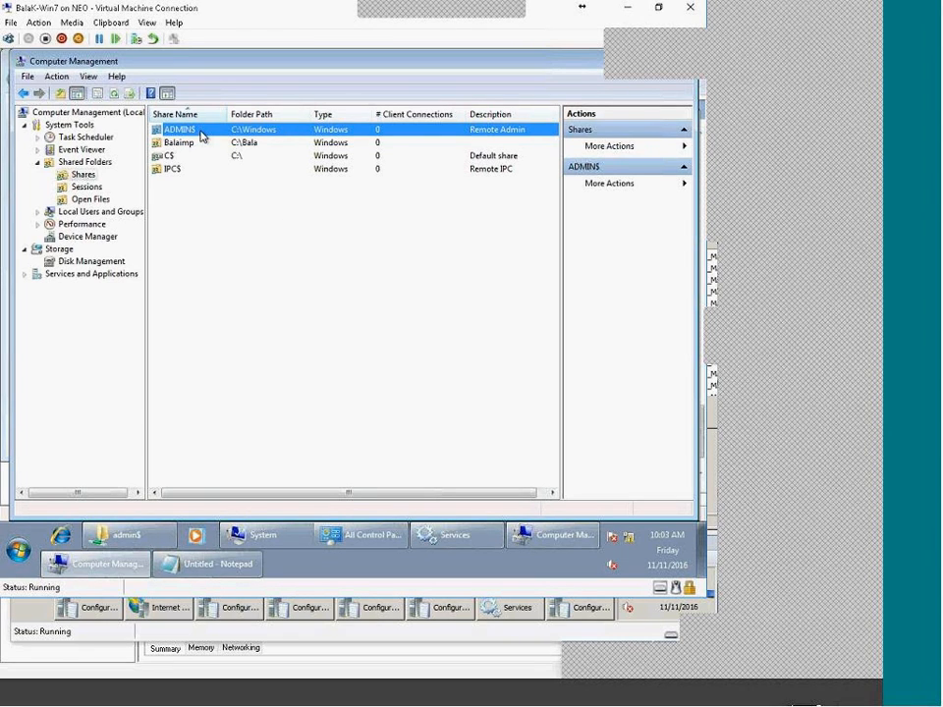
left_click(178, 160)
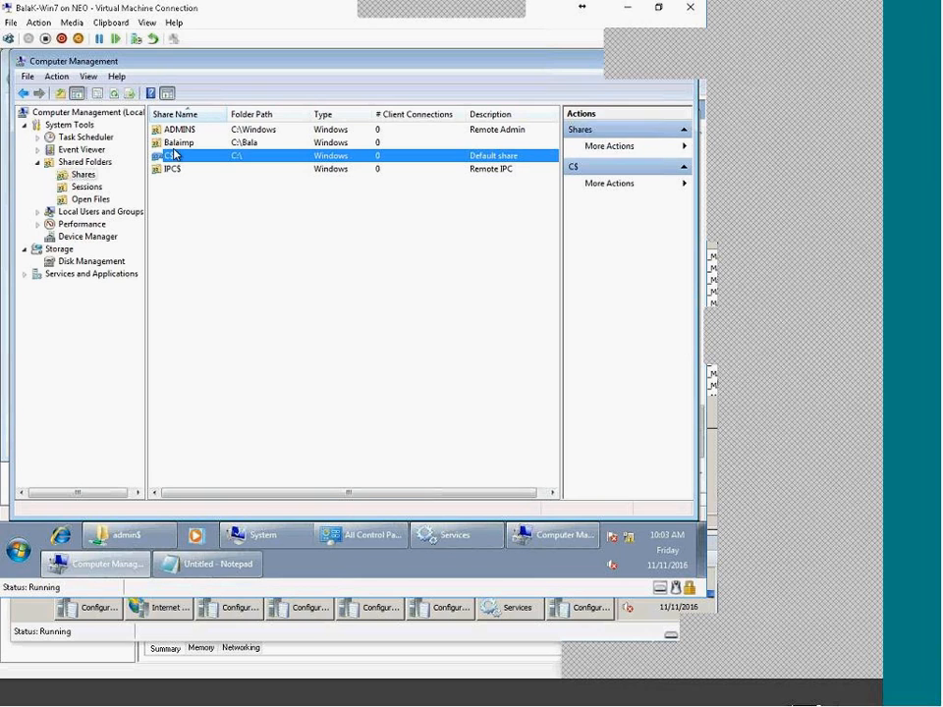
right_click(535, 67)
left_click(279, 140)
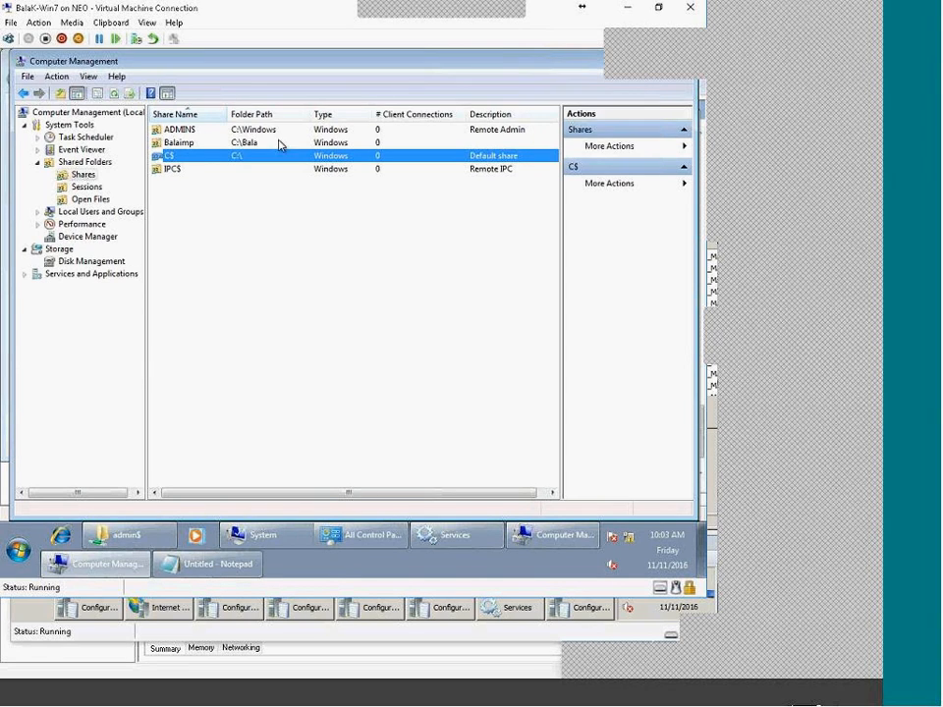
left_click(256, 129)
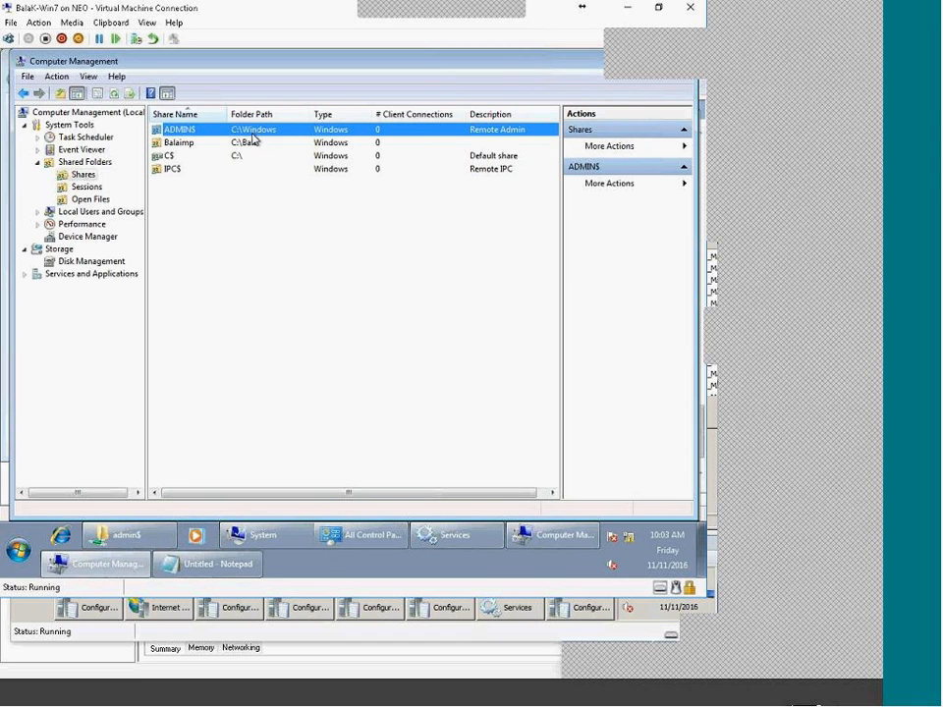
Step: Browse to C:\Windows on the Windows 7 machine and look through the folders starting with C
left_click(120, 536)
left_click(99, 296)
double_click(156, 210)
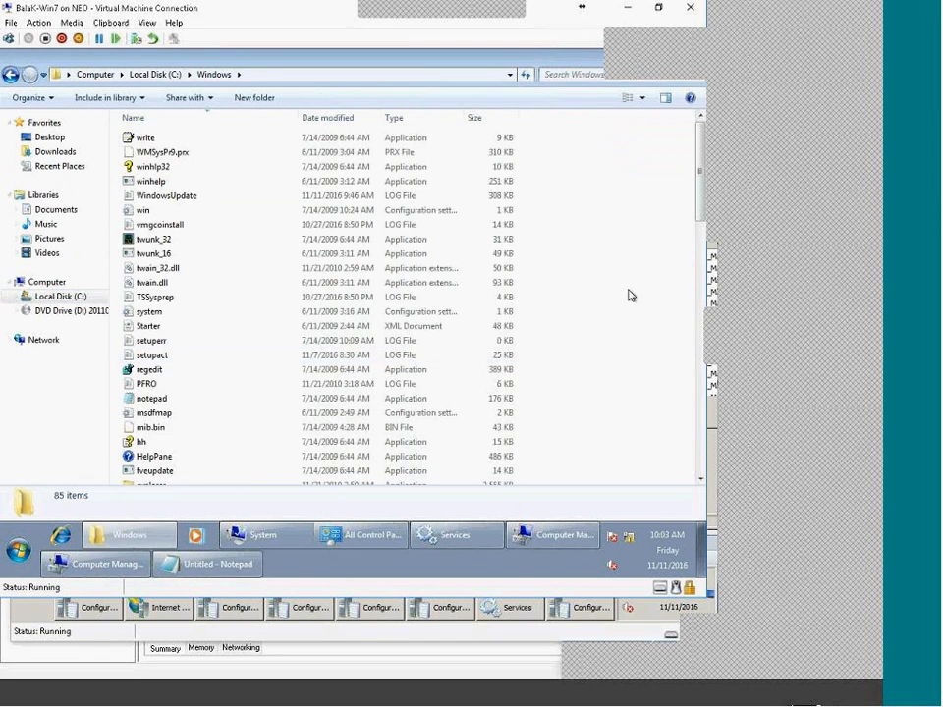
left_click(227, 331)
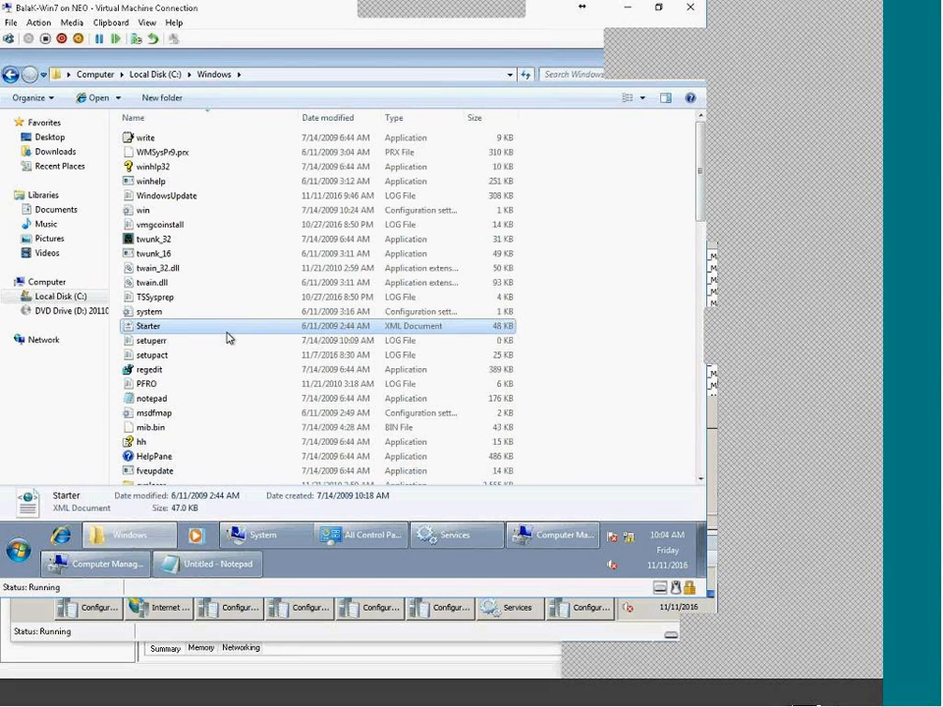
key("End")
key("c")
key("c")
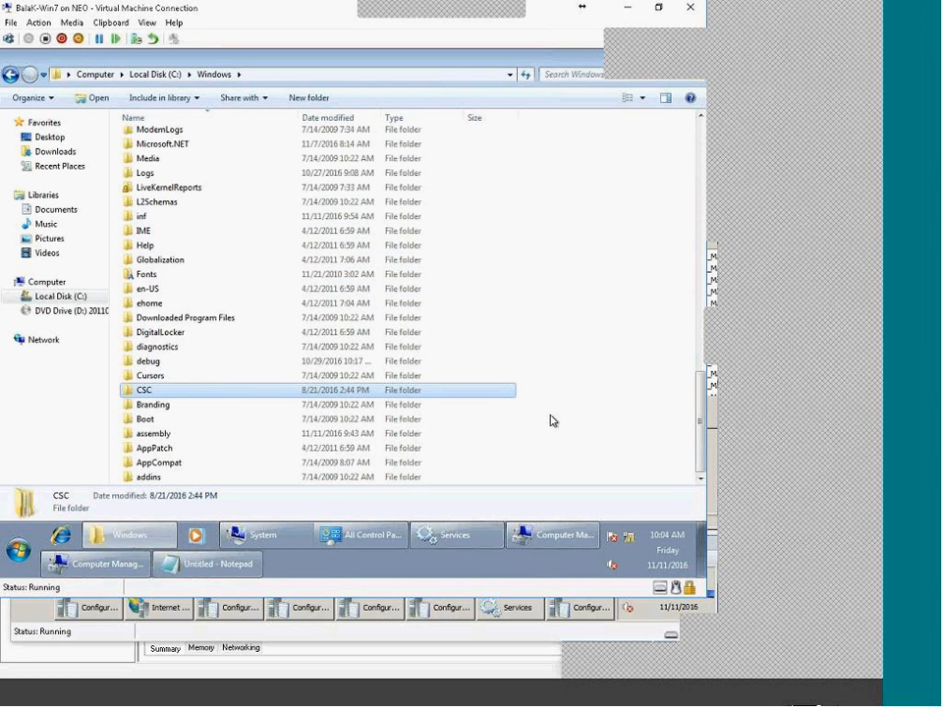
Step: Switch back to the SCCM server machine and inspect the Advanced Client Command Line entry in ccm.log
left_click(333, 632)
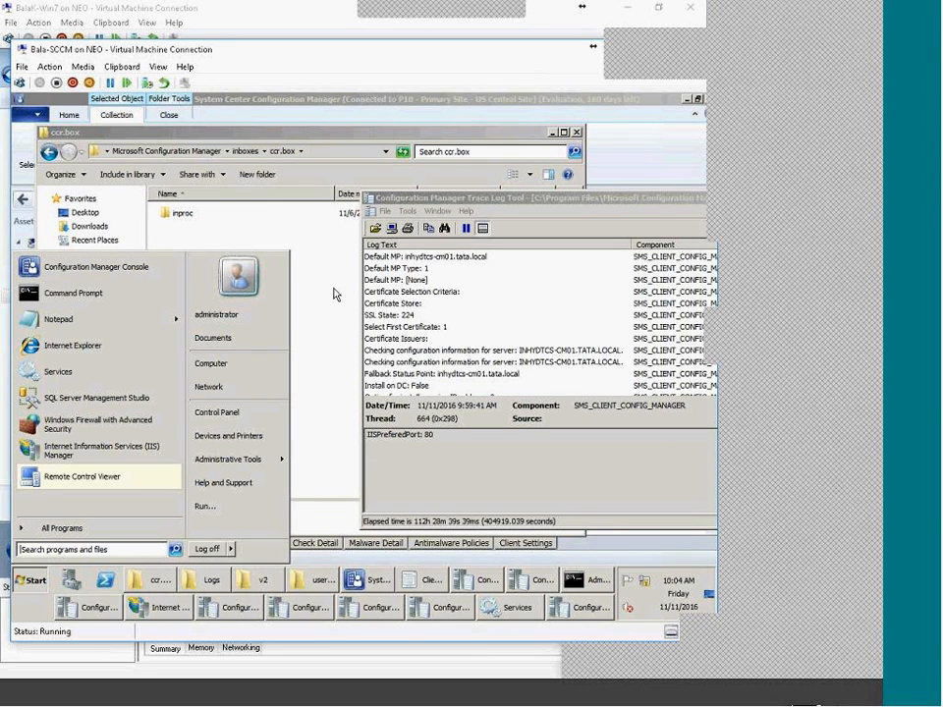
left_click(459, 340)
scroll(459, 346, "down", 3)
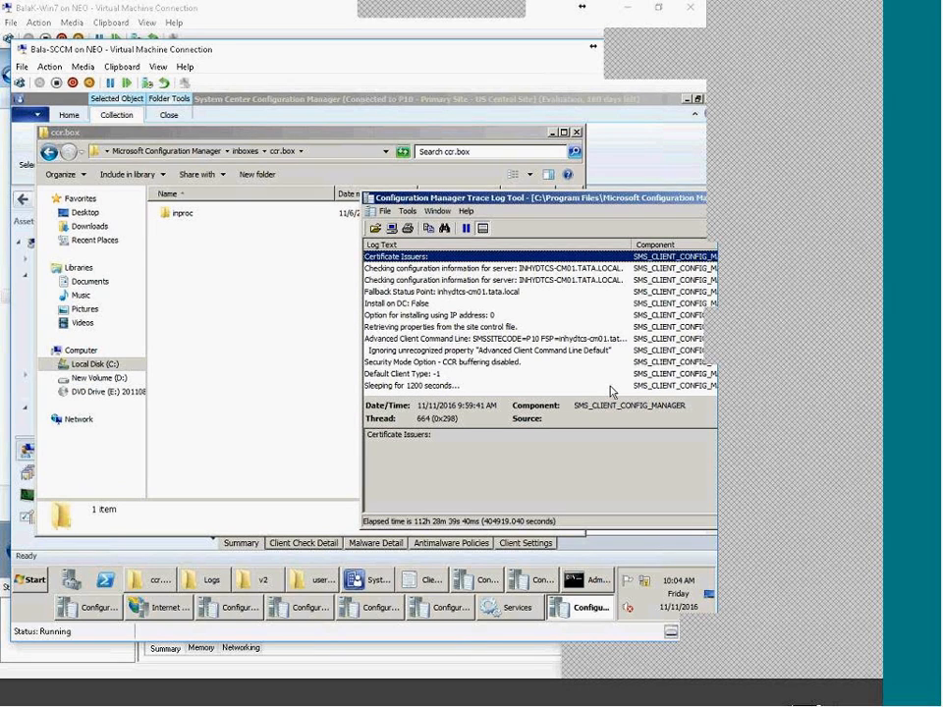
left_click(422, 338)
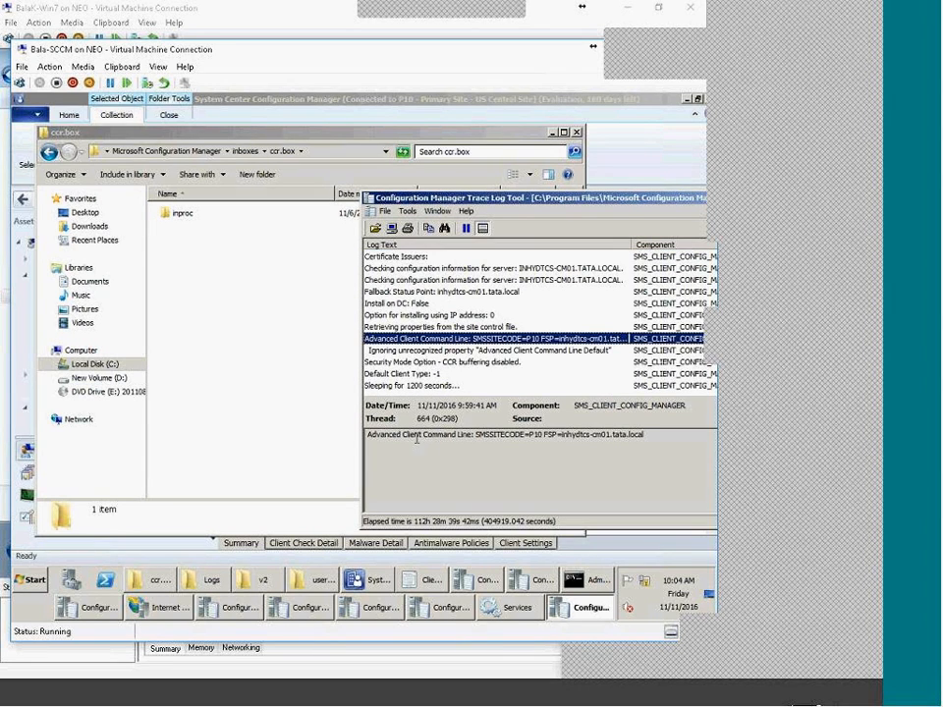
left_click_drag(416, 438, 749, 449)
left_click(555, 453)
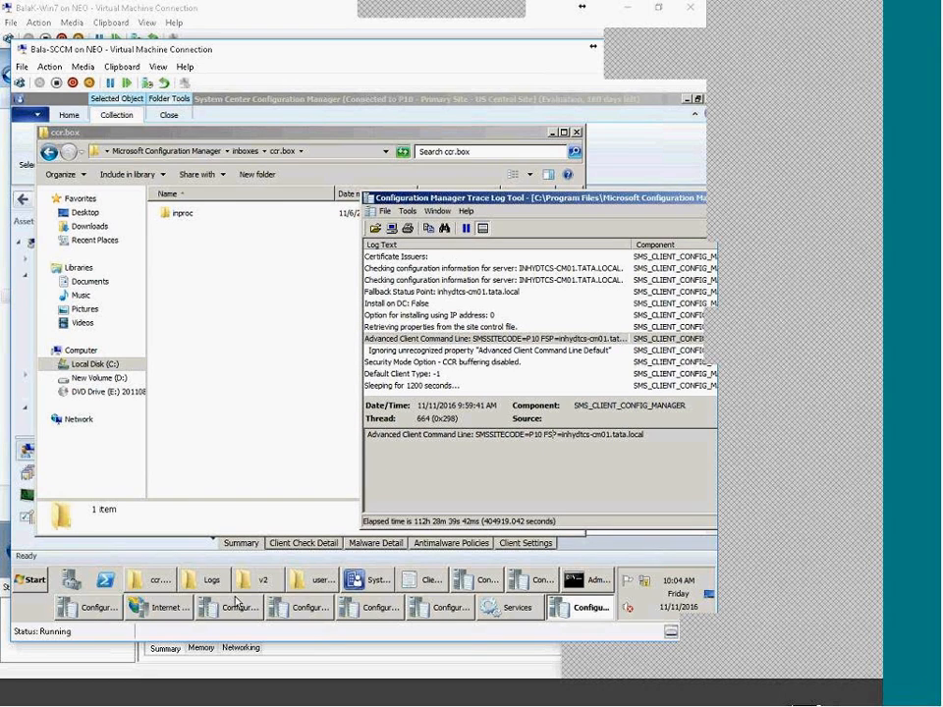
Step: Switch to the Configuration Manager console and view the members of the All Systems device collection
left_click(428, 586)
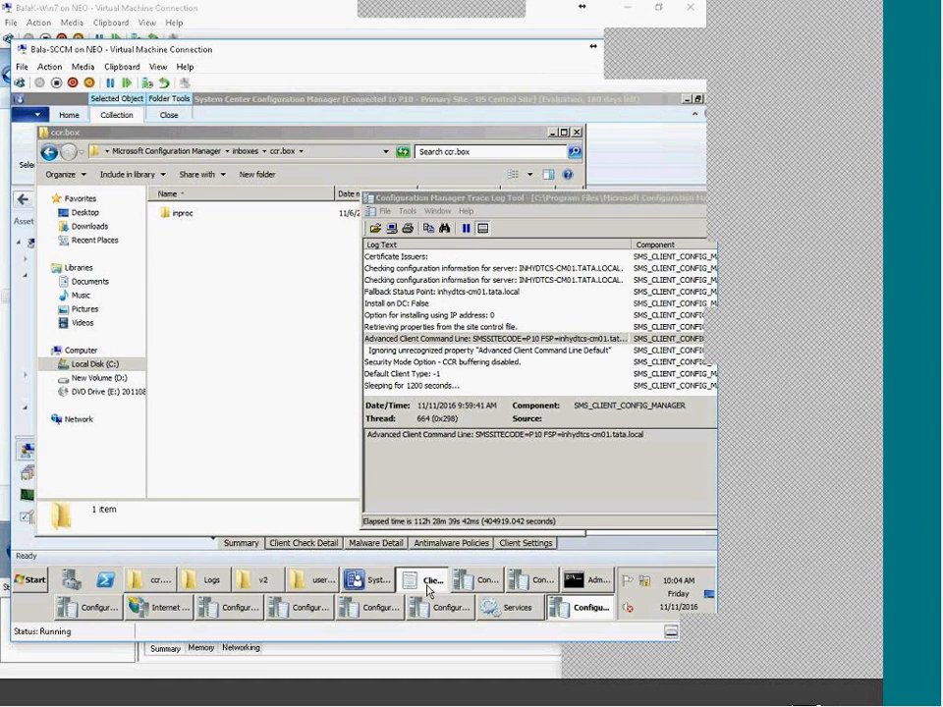
left_click(375, 582)
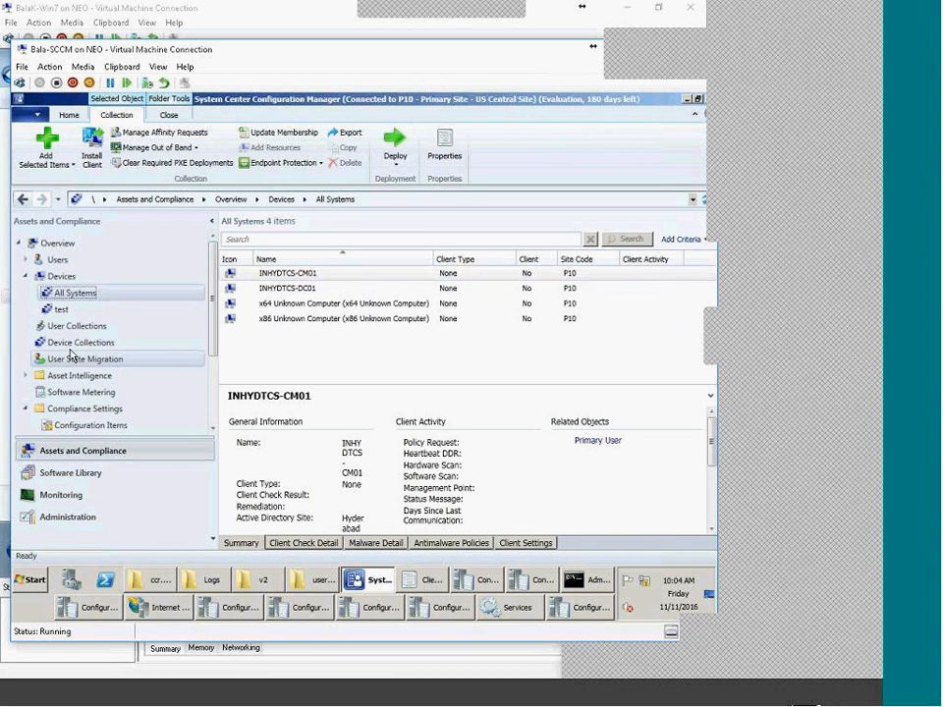
left_click(67, 344)
double_click(263, 303)
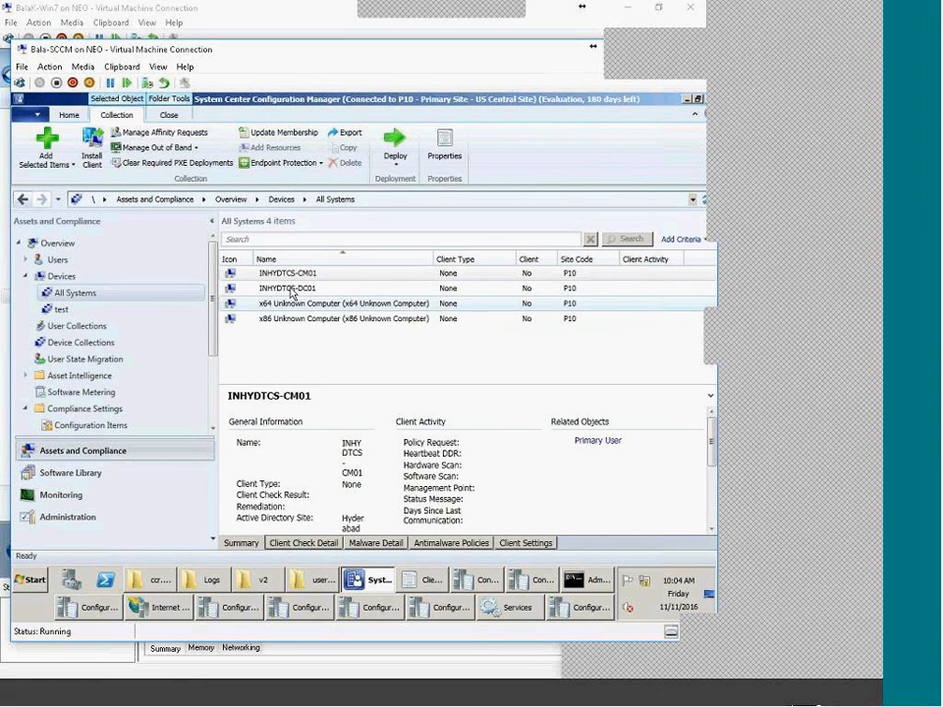
left_click(321, 346)
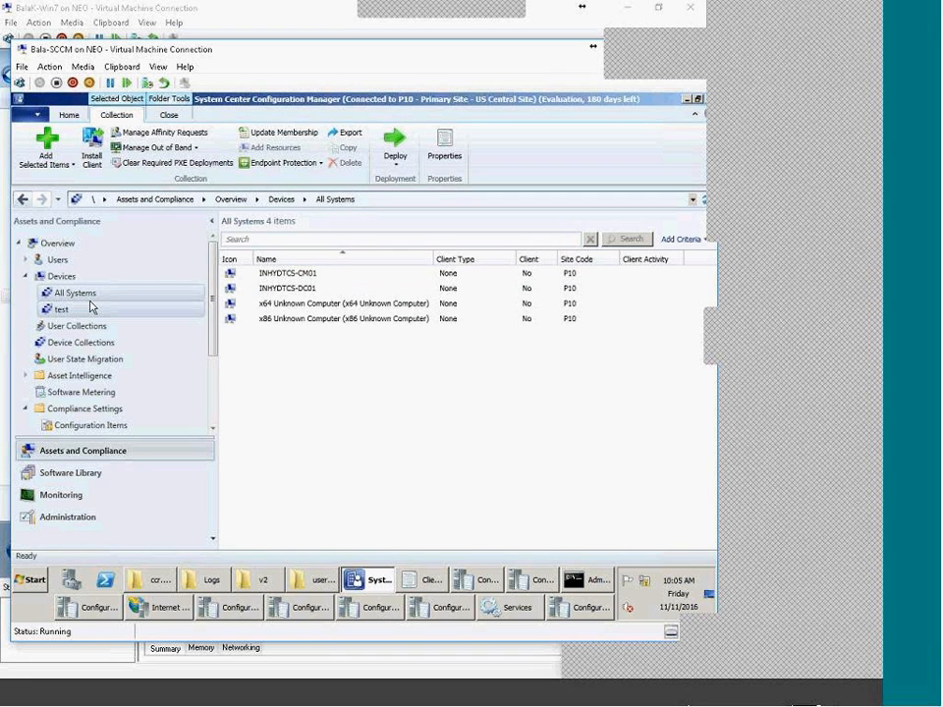
left_click(84, 343)
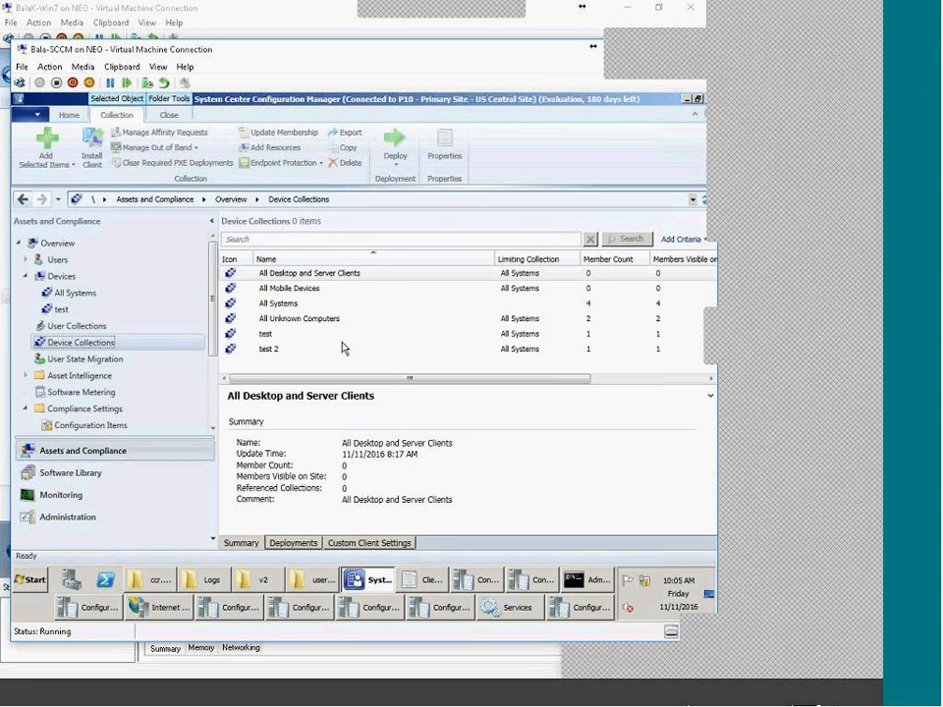
double_click(267, 304)
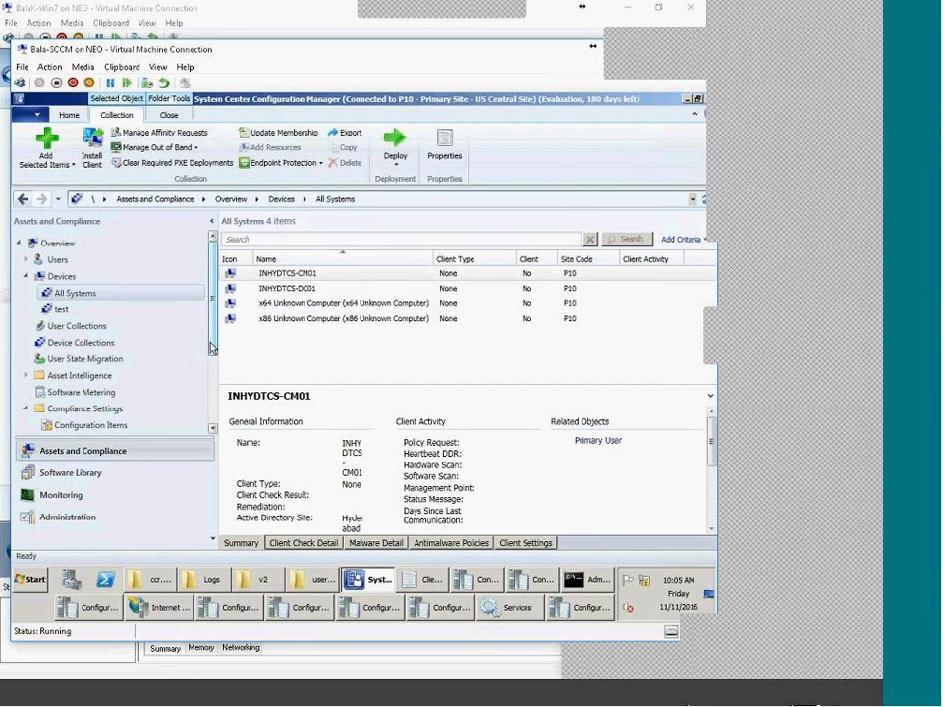
scroll(211, 348, "down", 3)
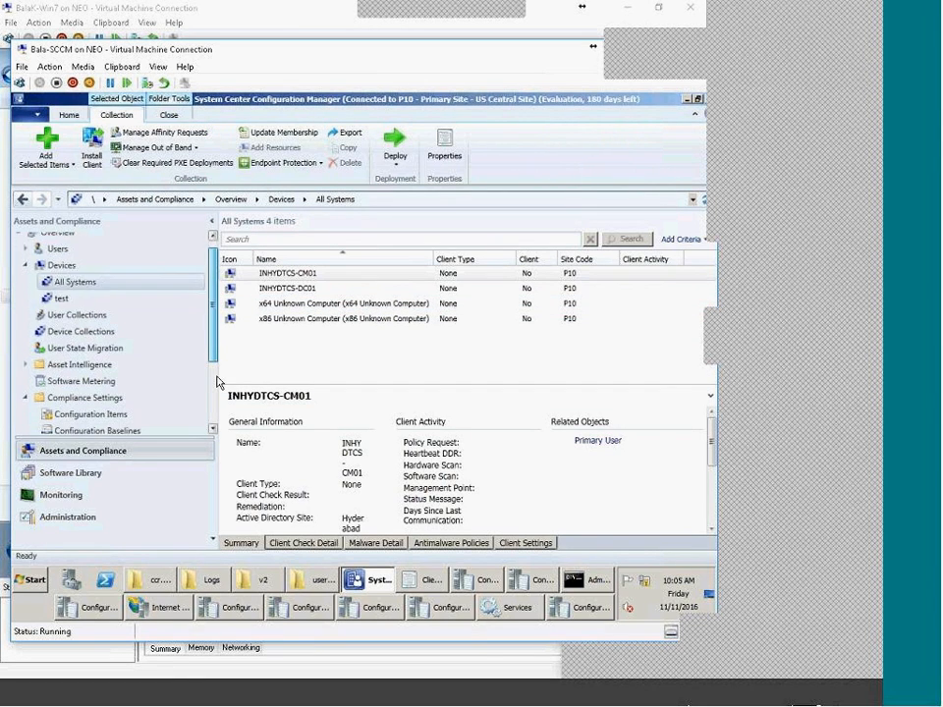
Step: Review the general settings and polling schedule of Active Directory System Discovery, closing its properties without changes
left_click(120, 517)
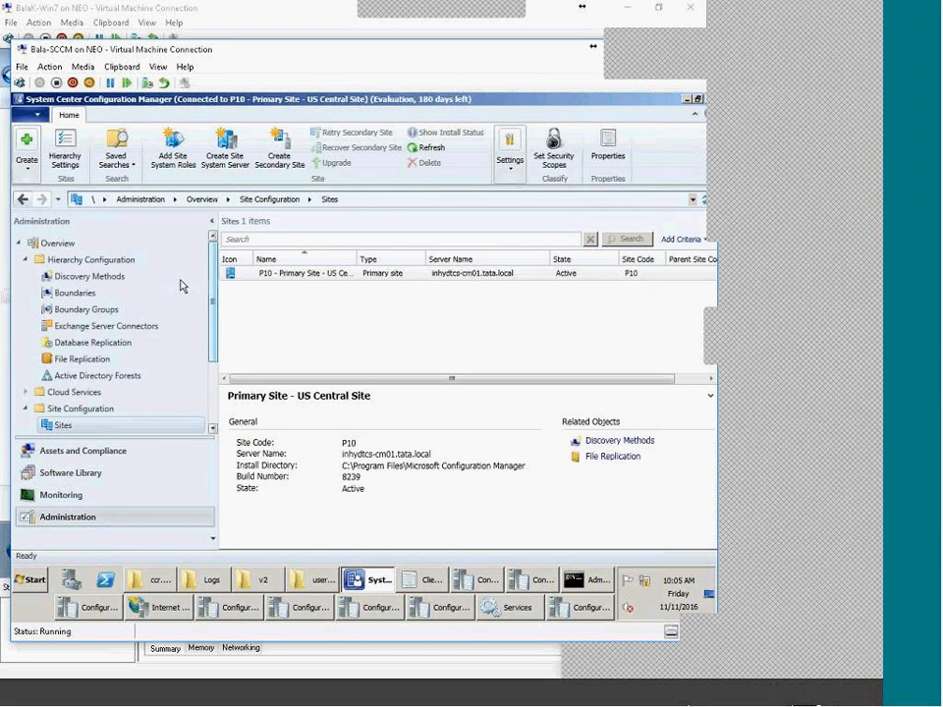
left_click(91, 276)
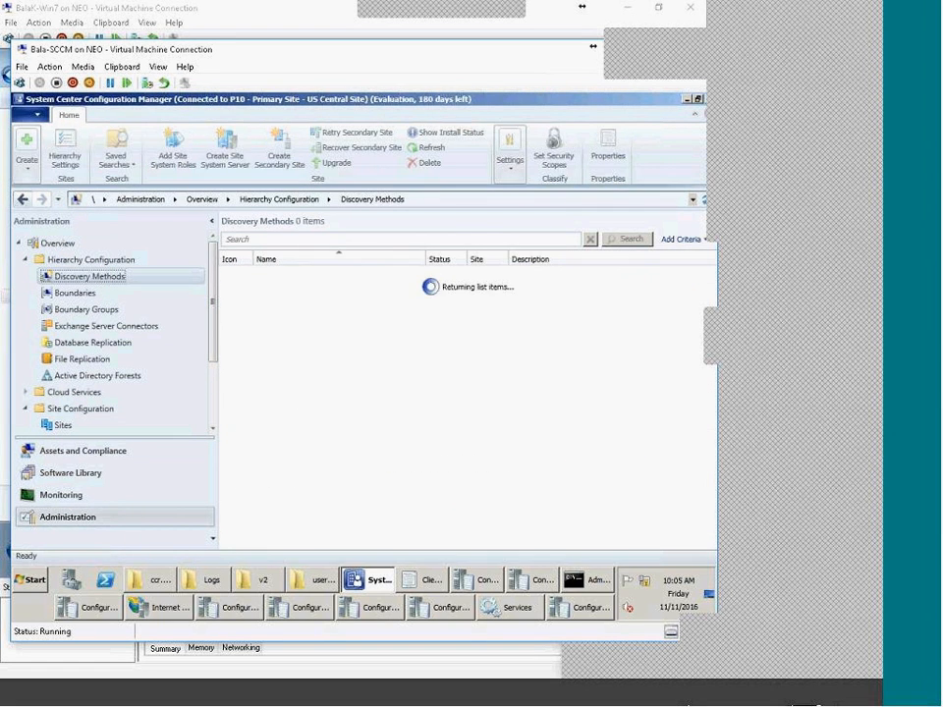
double_click(337, 302)
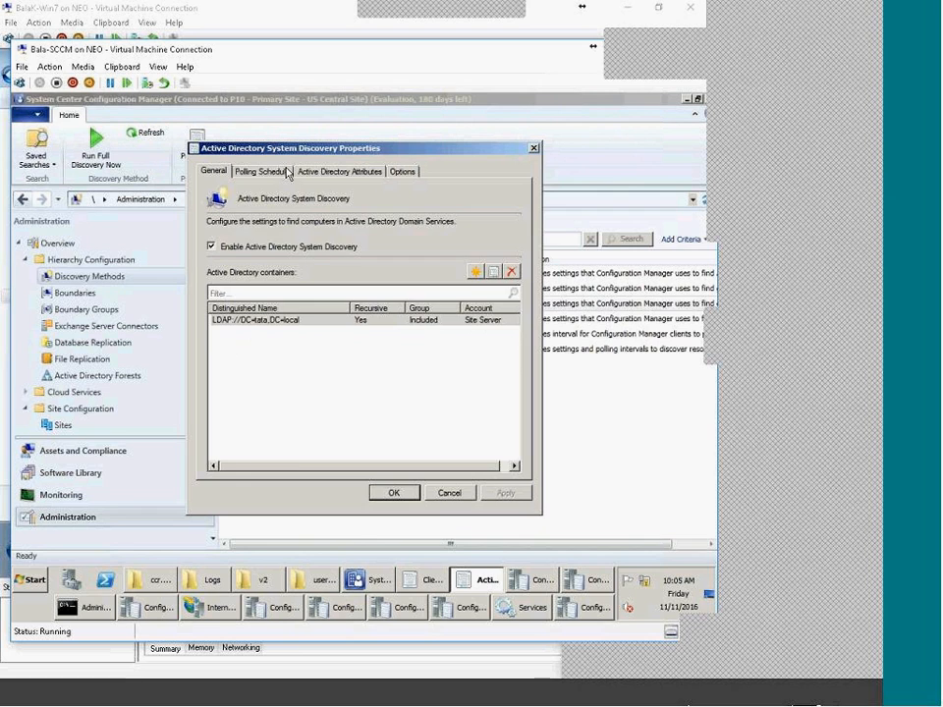
left_click(260, 171)
left_click_drag(341, 257, 218, 256)
left_click(224, 171)
left_click(449, 493)
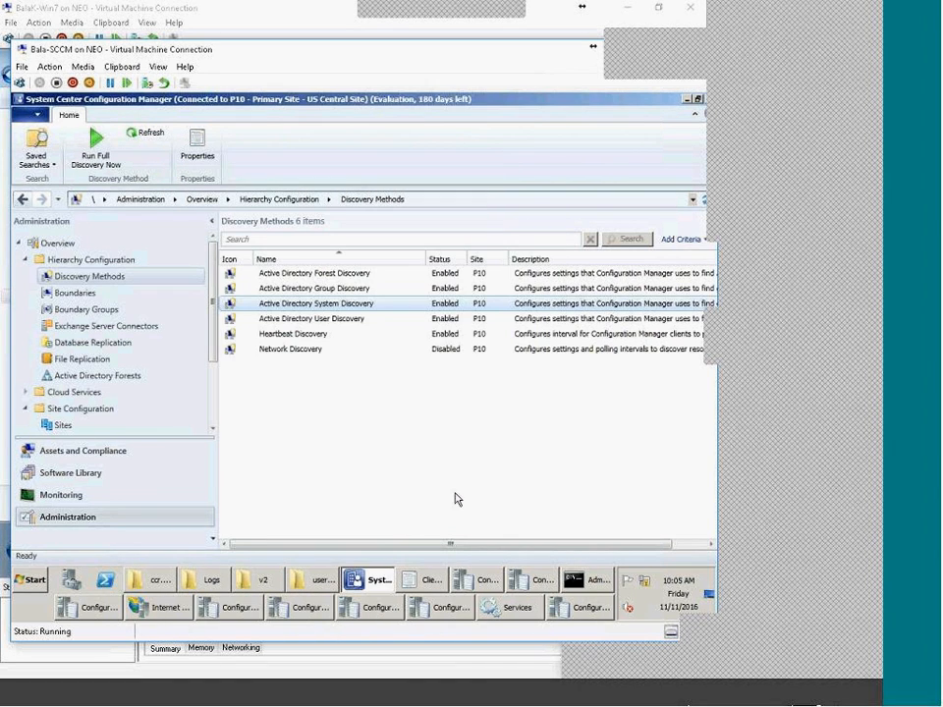
Step: Run a full discovery for the Active Directory System Discovery method
right_click(341, 307)
left_click(360, 316)
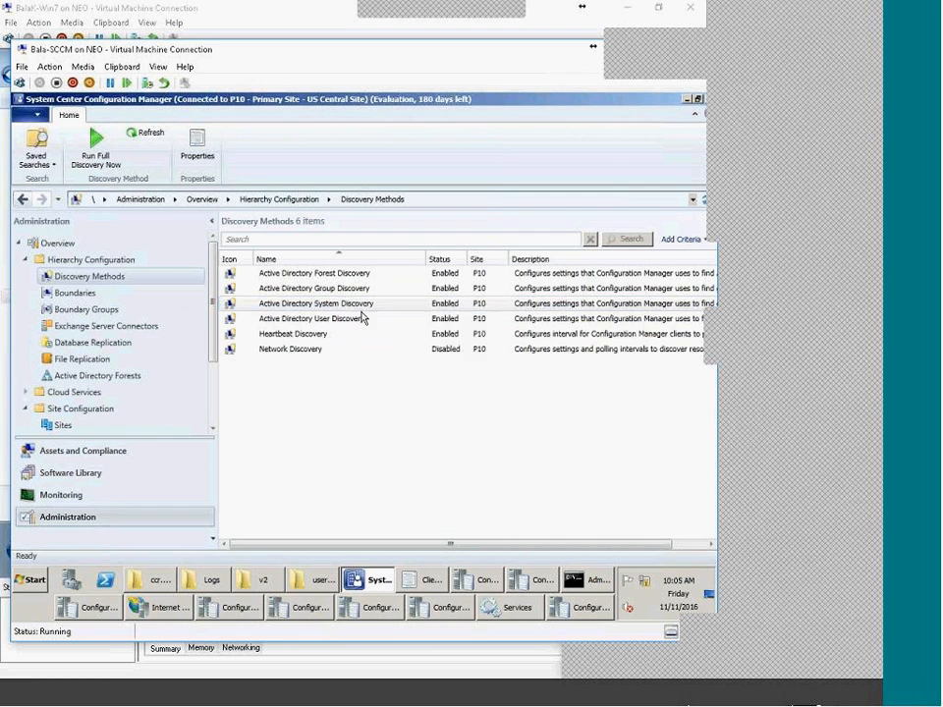
left_click(399, 377)
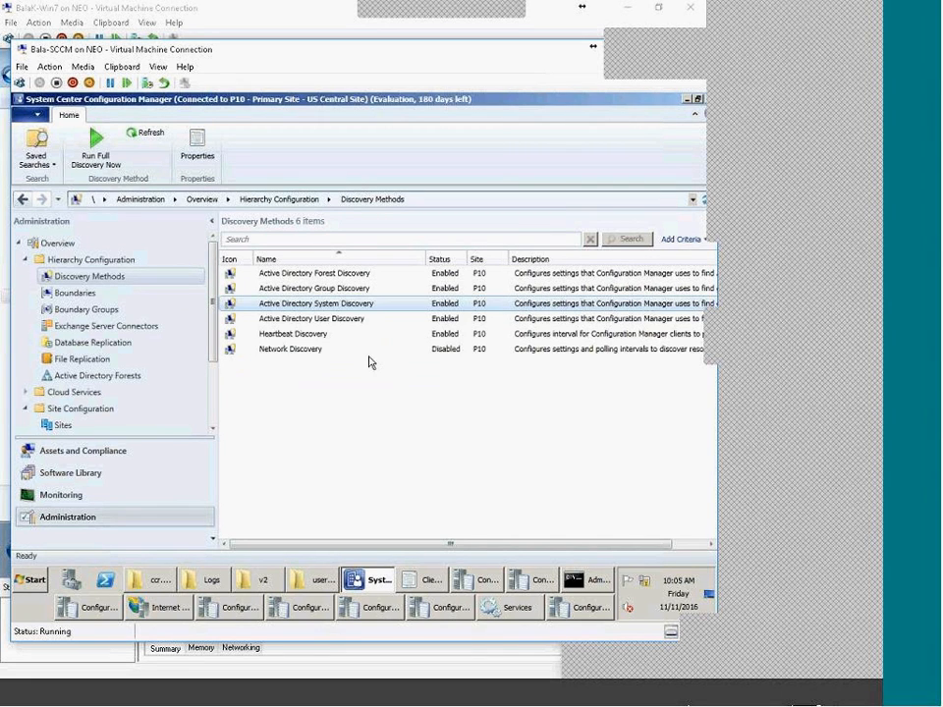
Step: Update the membership of the All Systems device collection
left_click(99, 454)
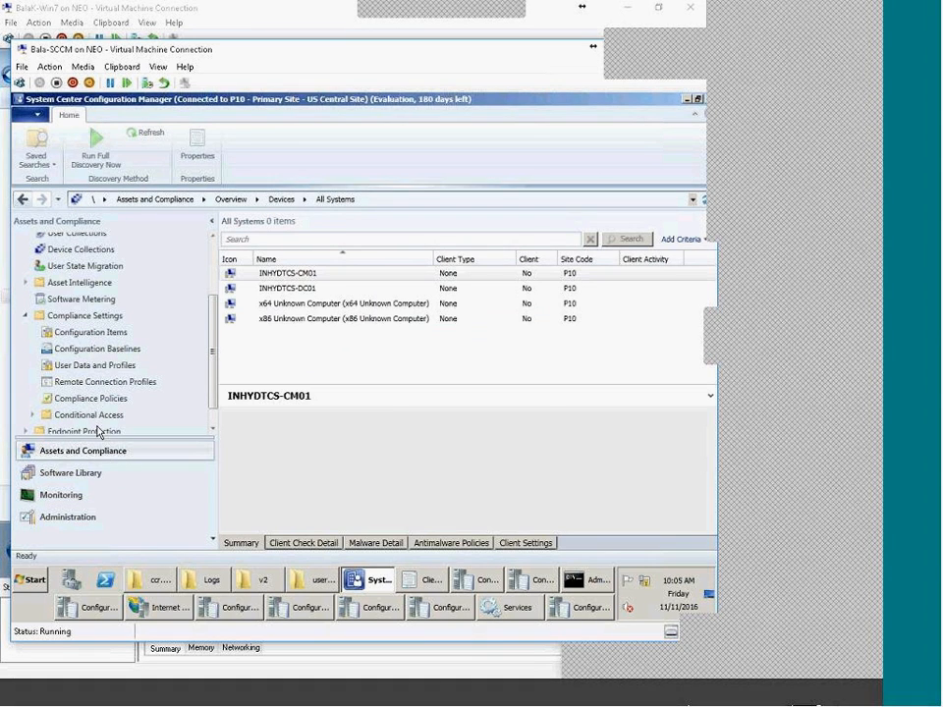
scroll(124, 291, "up", 3)
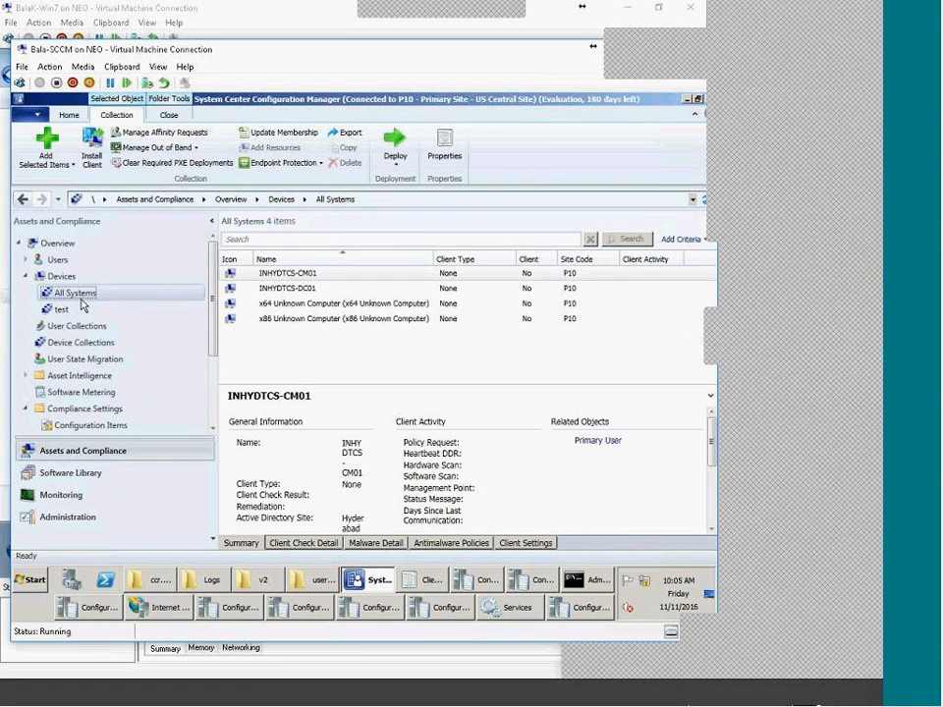
right_click(96, 290)
left_click(126, 394)
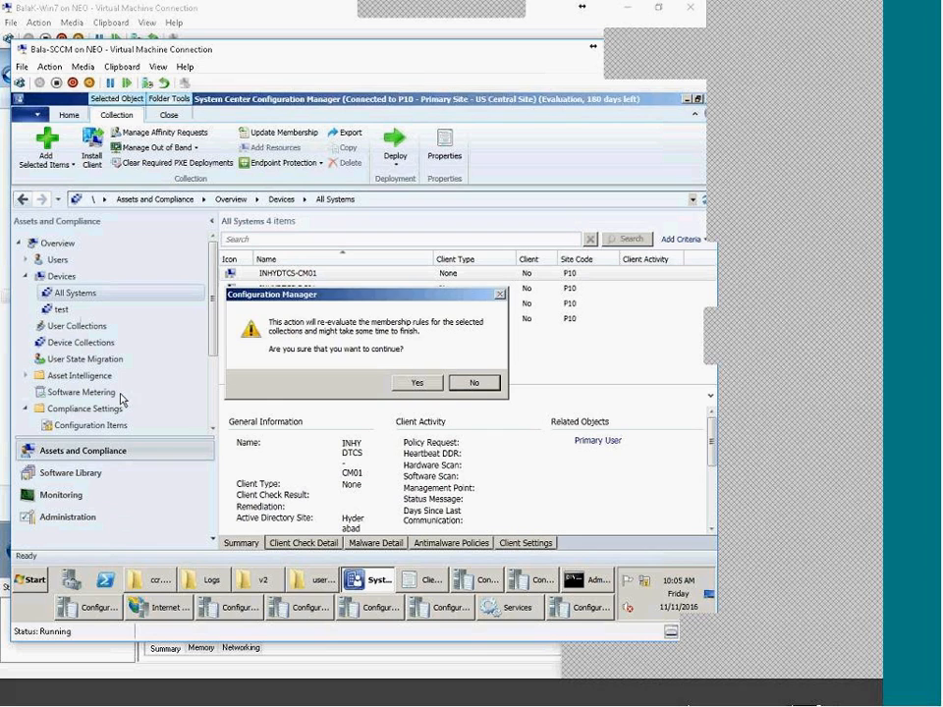
left_click(417, 382)
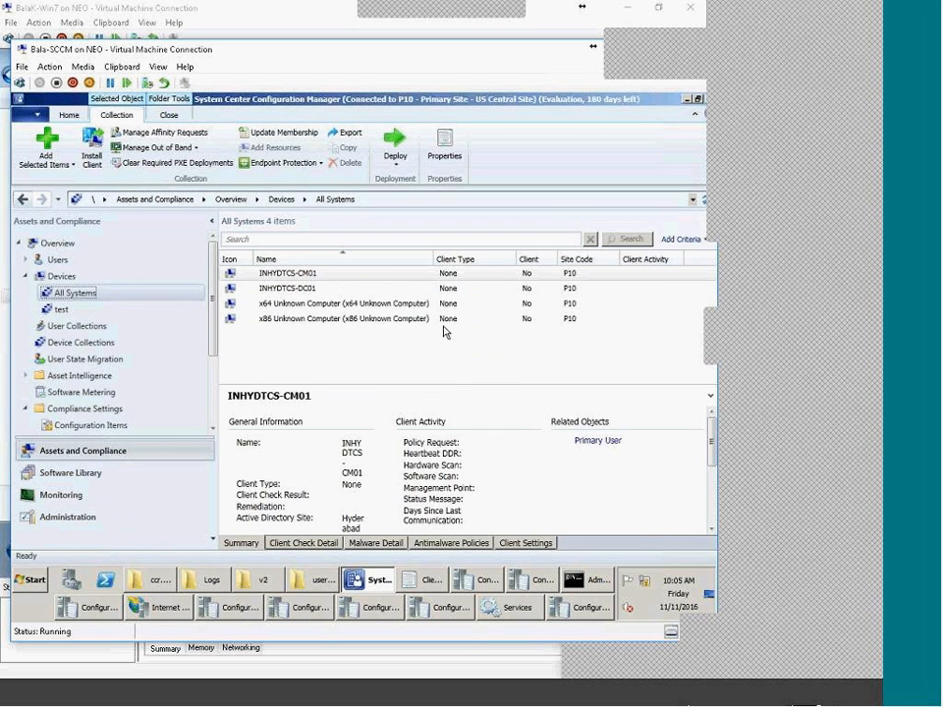
Step: Re-evaluate the All Systems membership from the device collections list and view the devices in that collection
left_click(98, 342)
left_click(301, 303)
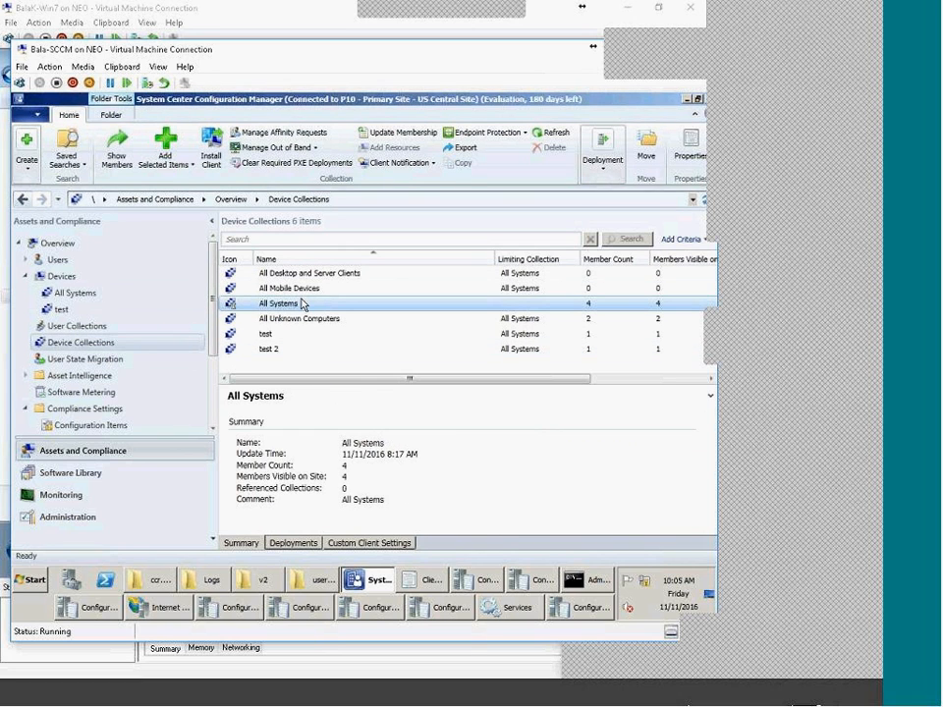
right_click(301, 303)
left_click(358, 362)
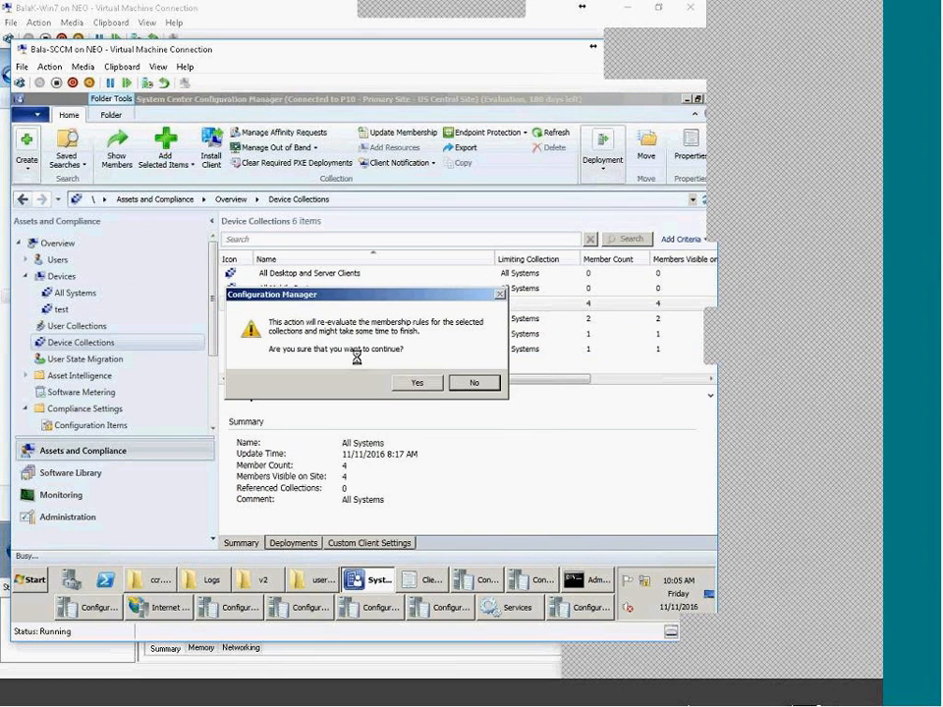
left_click(421, 383)
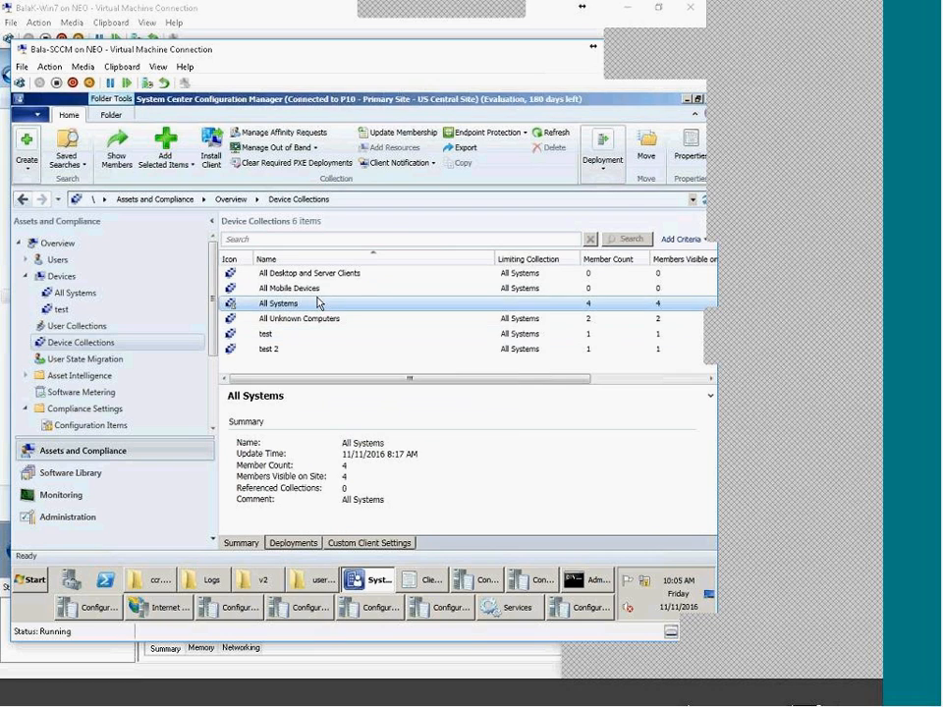
right_click(318, 301)
left_click(359, 362)
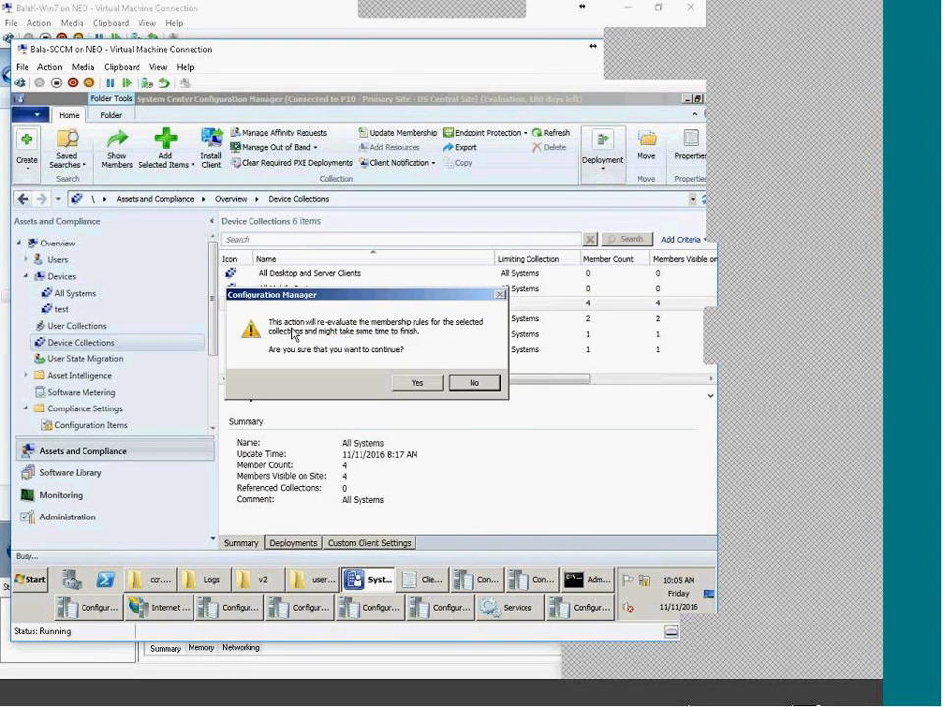
left_click(418, 383)
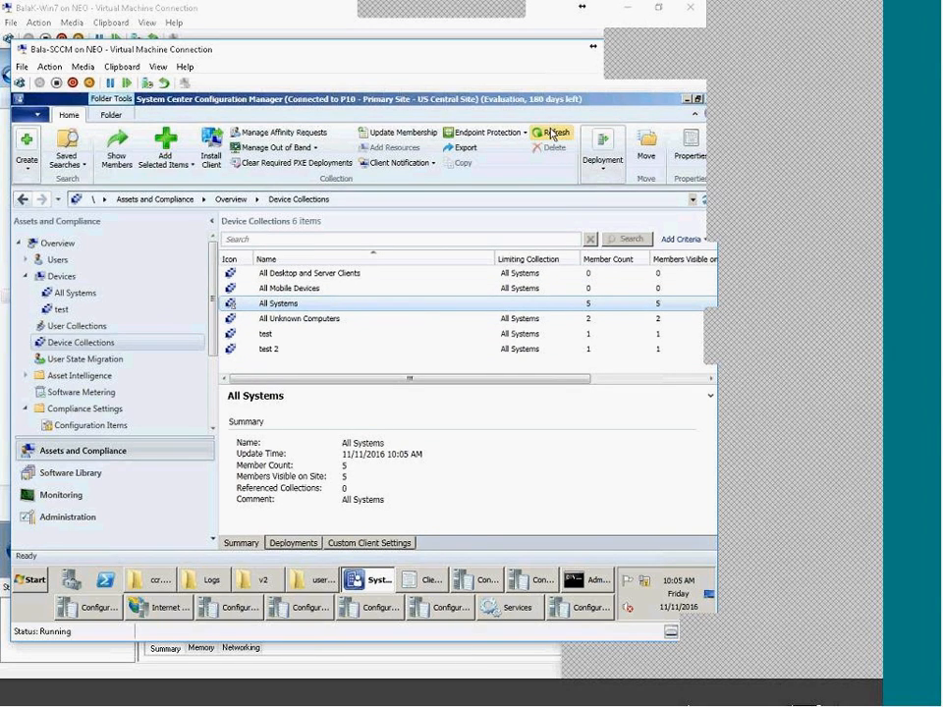
left_click(81, 294)
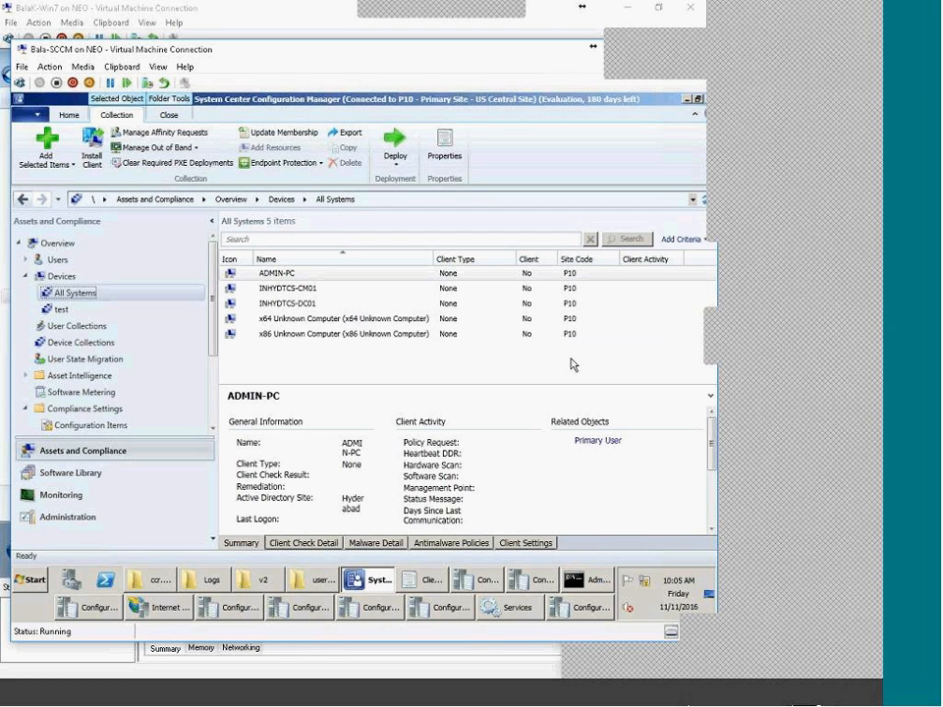
Step: Save the Client Push Installation properties with automatic site-wide push enabled for servers, workstations and site system servers
left_click(413, 588)
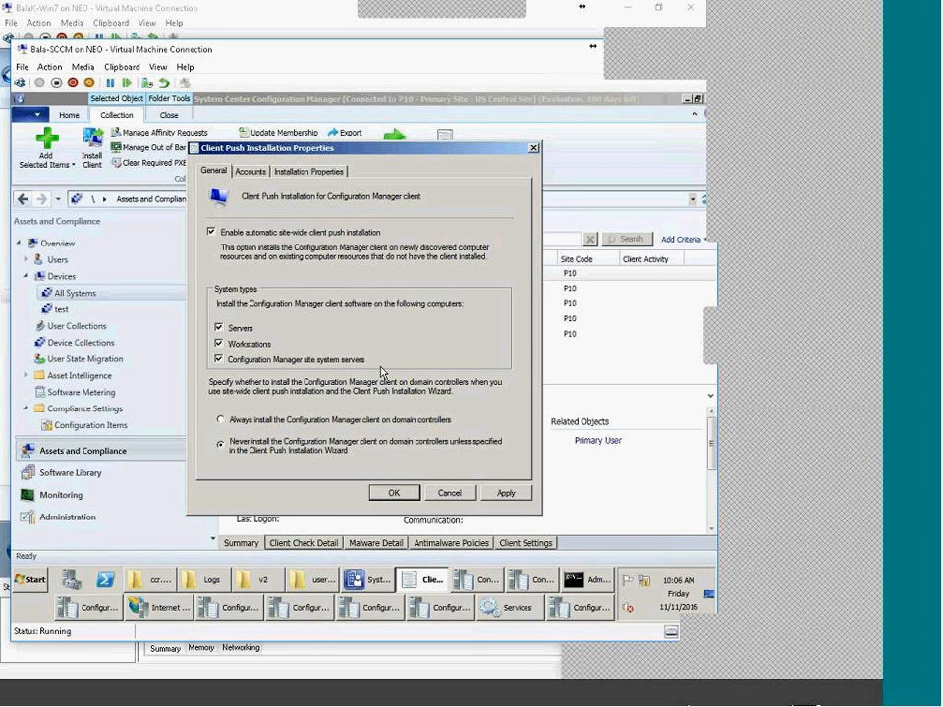
left_click(506, 493)
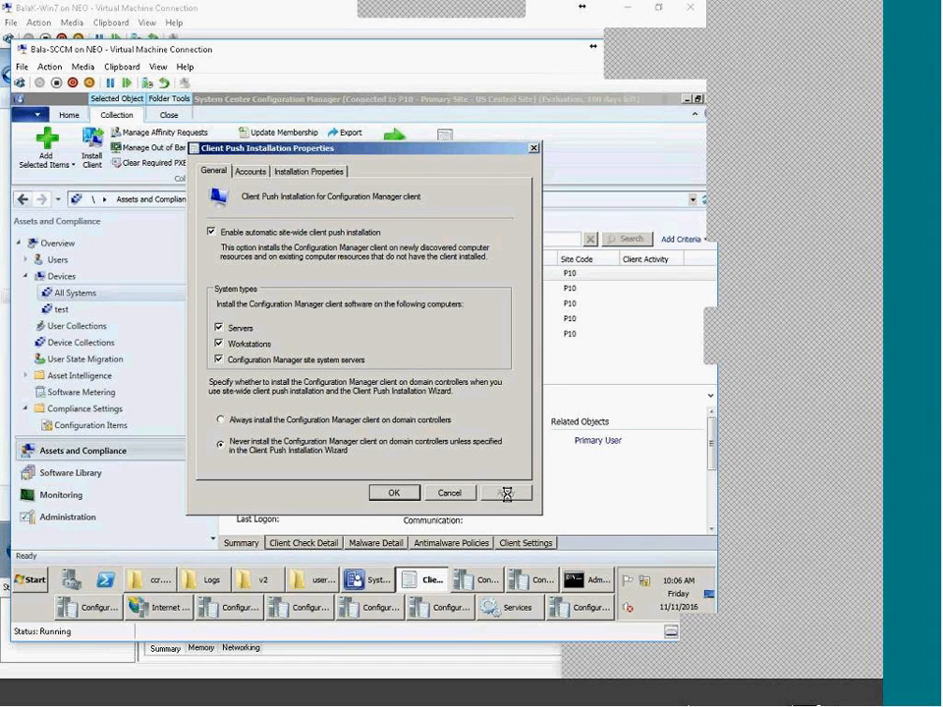
left_click(391, 493)
Step: Check the ccr.box inbox folder for client requests and show the newest entries of ccm.log
left_click(165, 580)
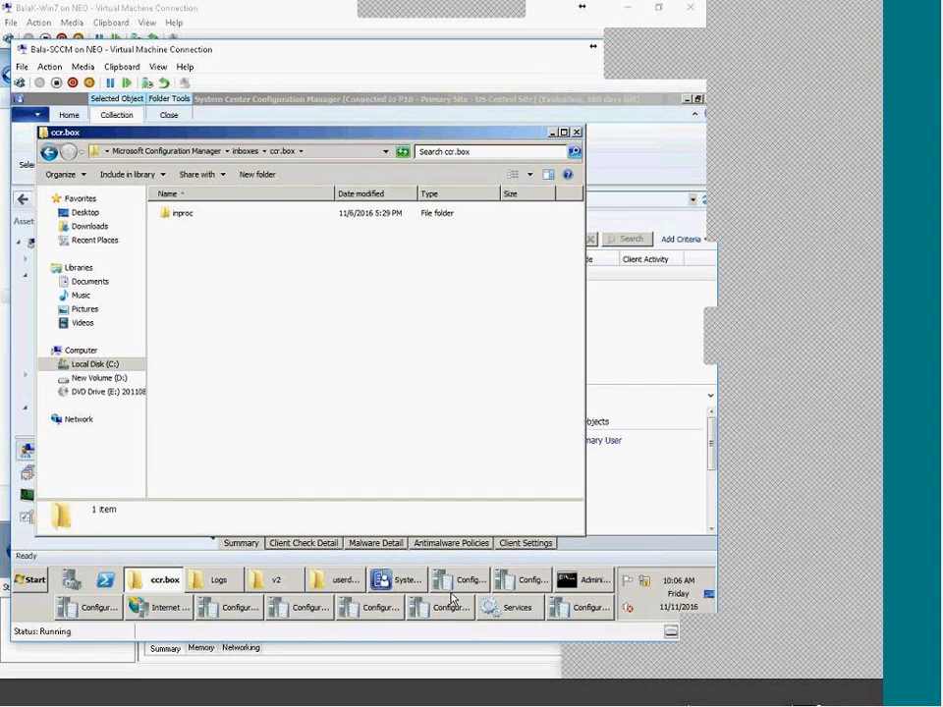
mouse_move(482, 587)
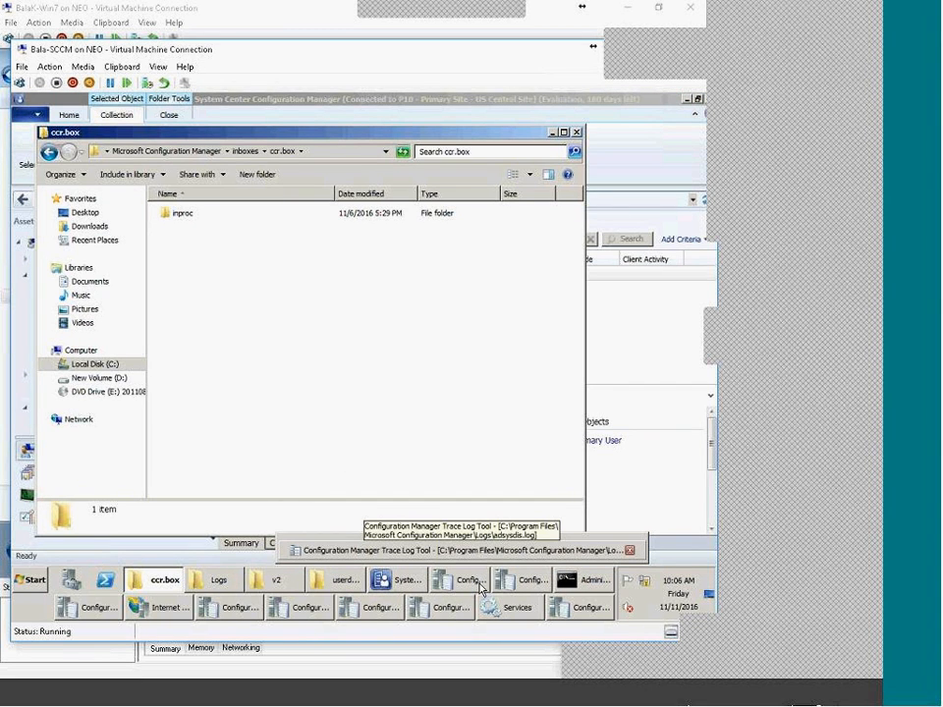
mouse_move(516, 582)
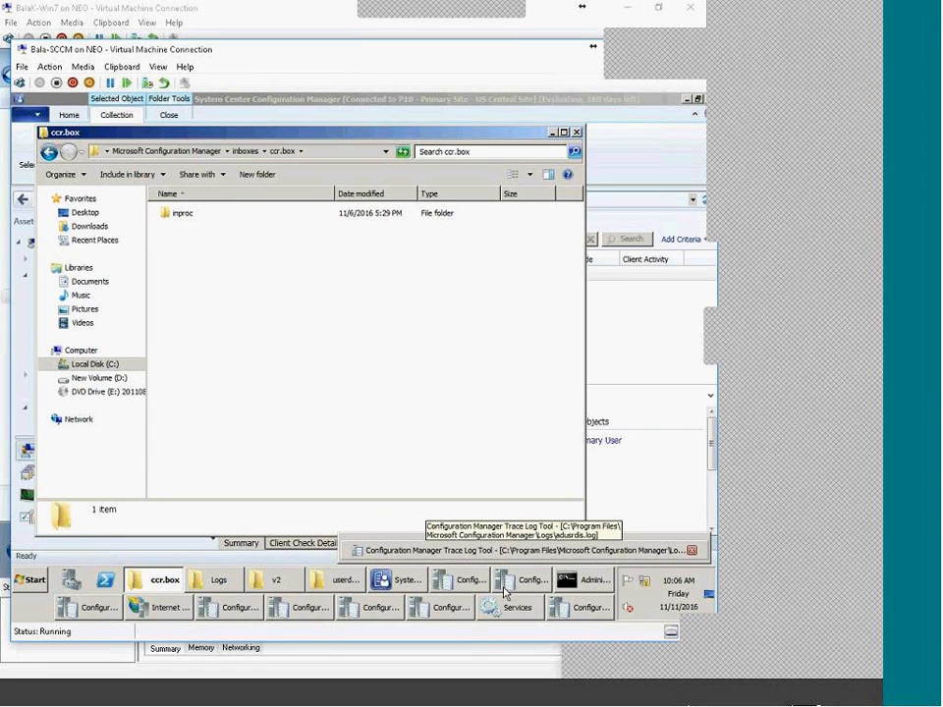
mouse_move(460, 607)
mouse_move(589, 606)
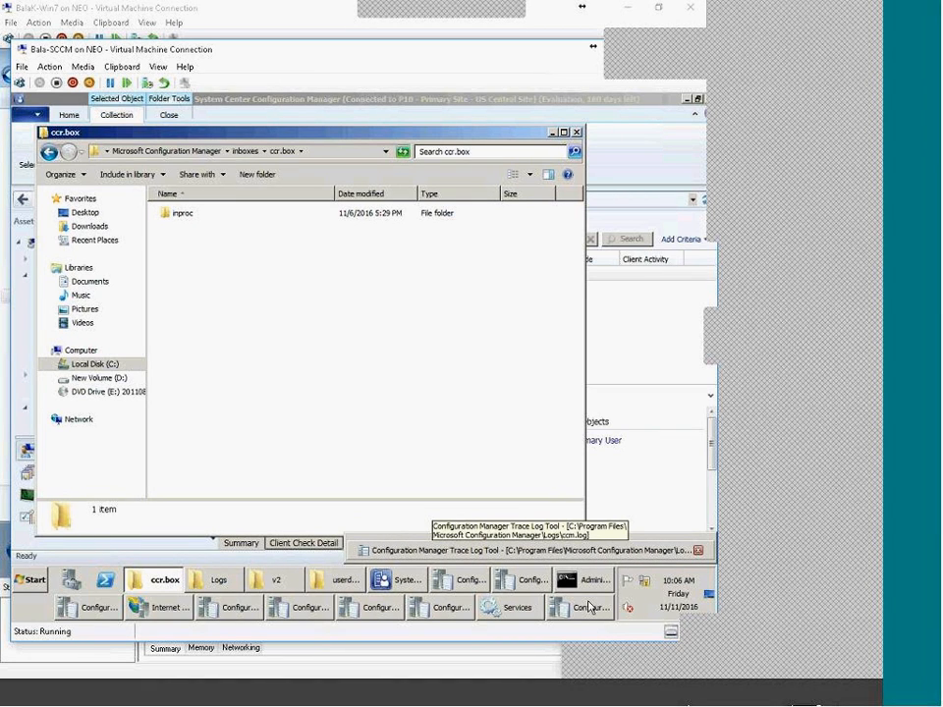
left_click(590, 606)
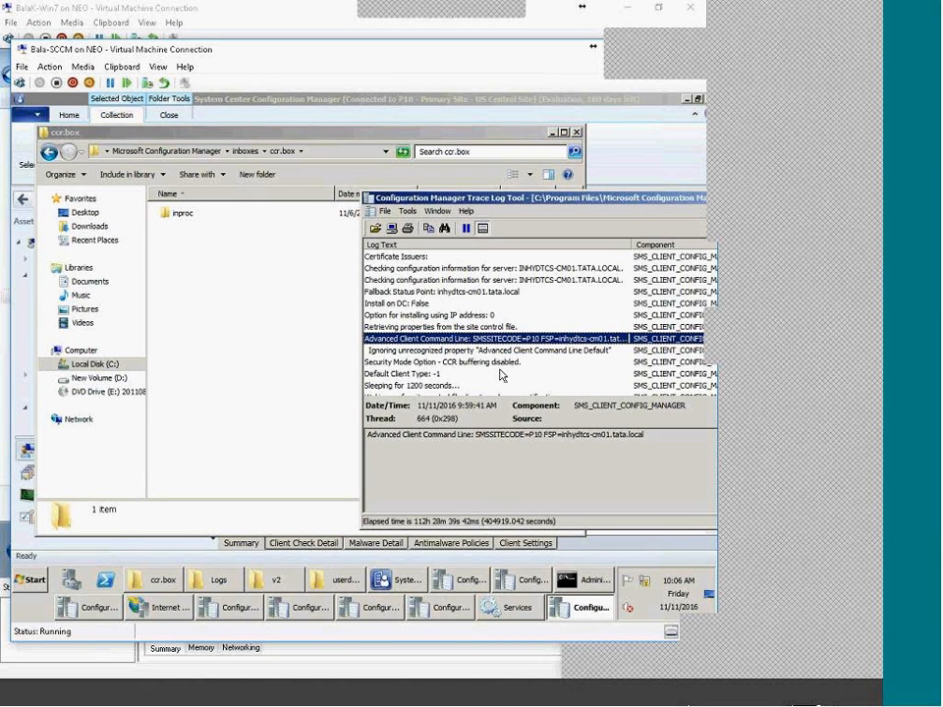
key("End")
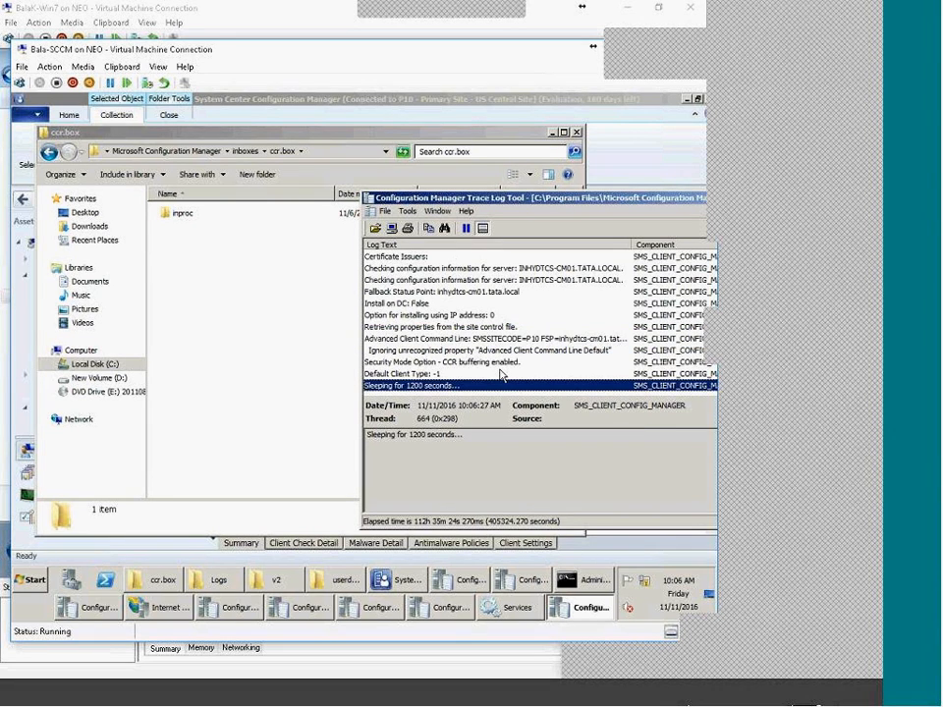
Step: Examine the latest ccm.log entries on the CCR buffering mode, the advanced client command line and the sleep interval
left_click_drag(497, 200, 496, 164)
left_click(460, 325)
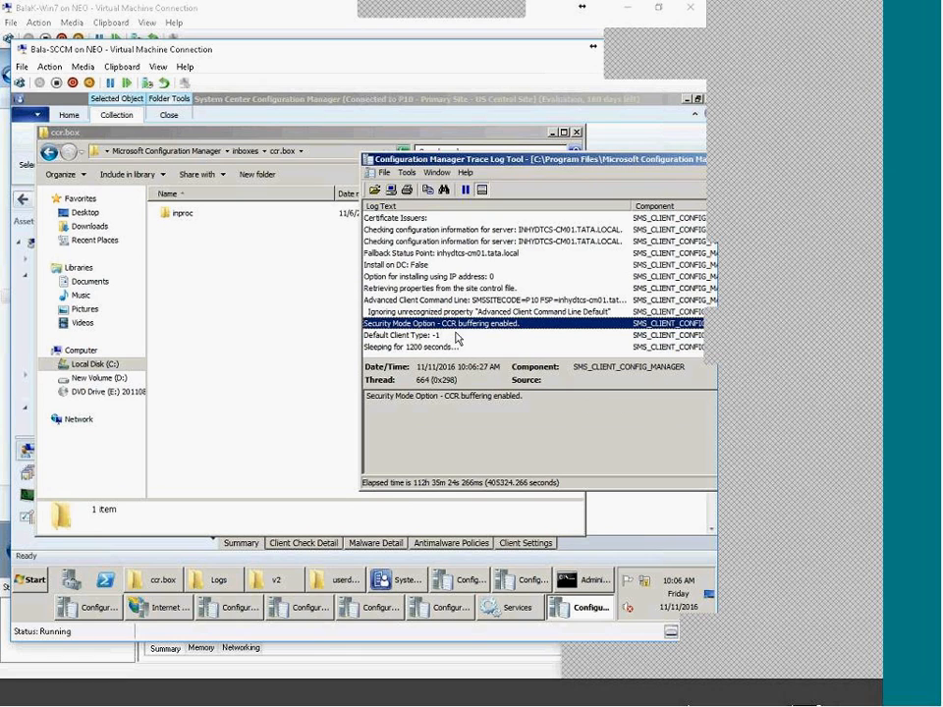
left_click(430, 351)
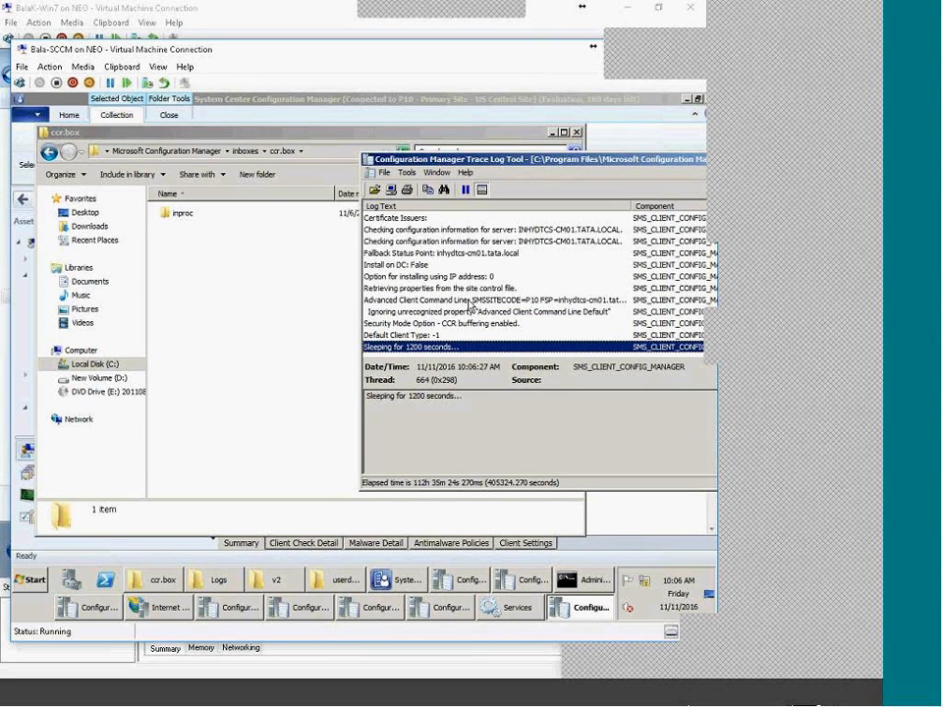
left_click(418, 269)
scroll(448, 306, "up", 2)
scroll(448, 306, "down", 2)
left_click(433, 351)
left_click(475, 313)
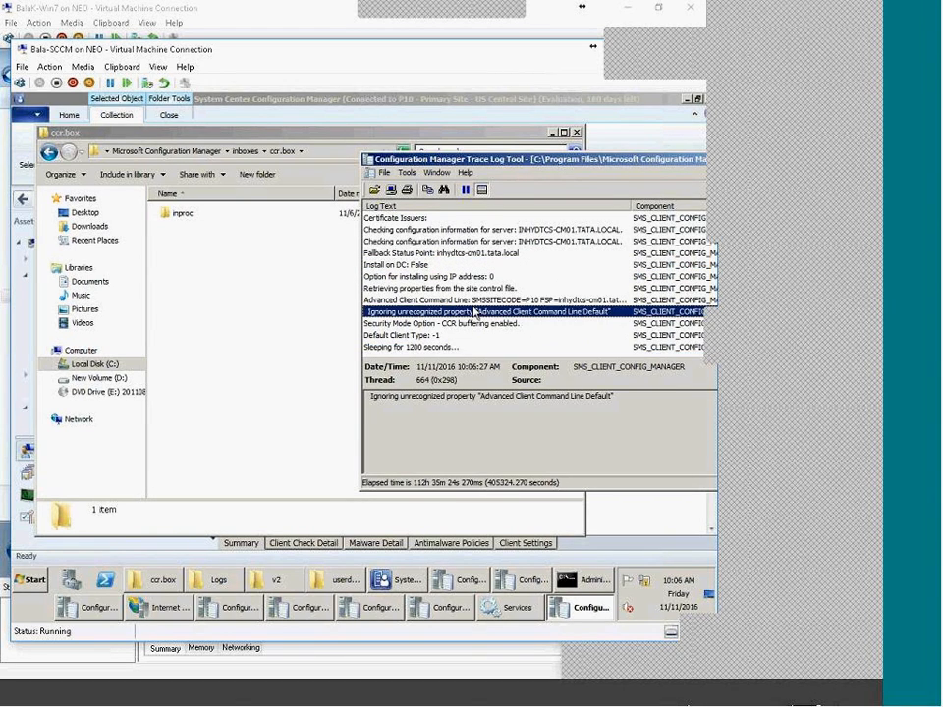
left_click(439, 350)
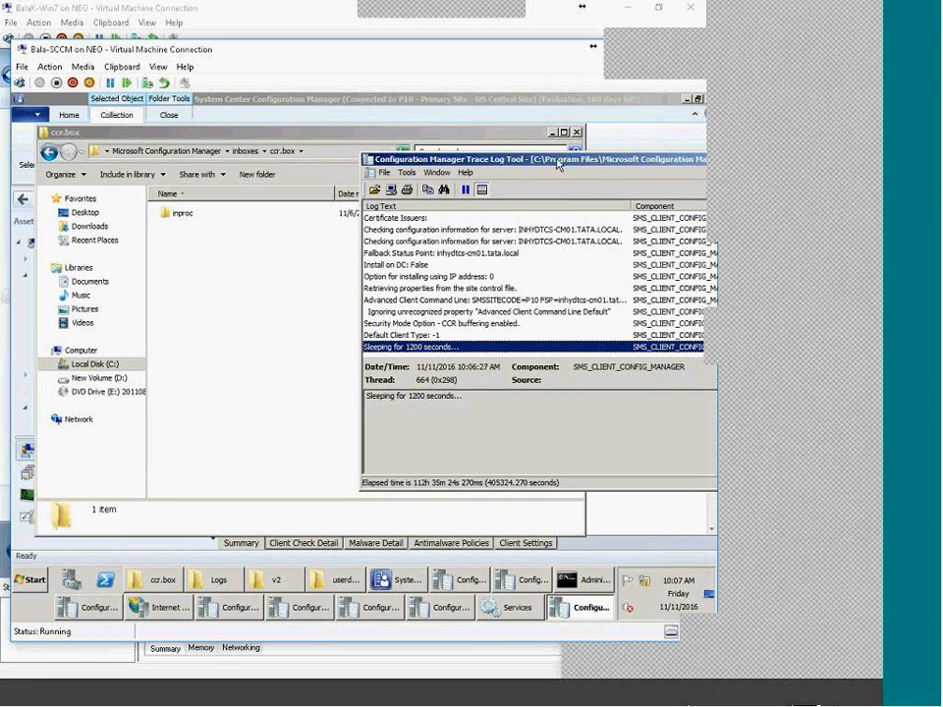
Step: Compare the preceding client configuration cycle in ccm.log with the newest one, including their CCR buffering and sleep entries
scroll(528, 293, "up", 5)
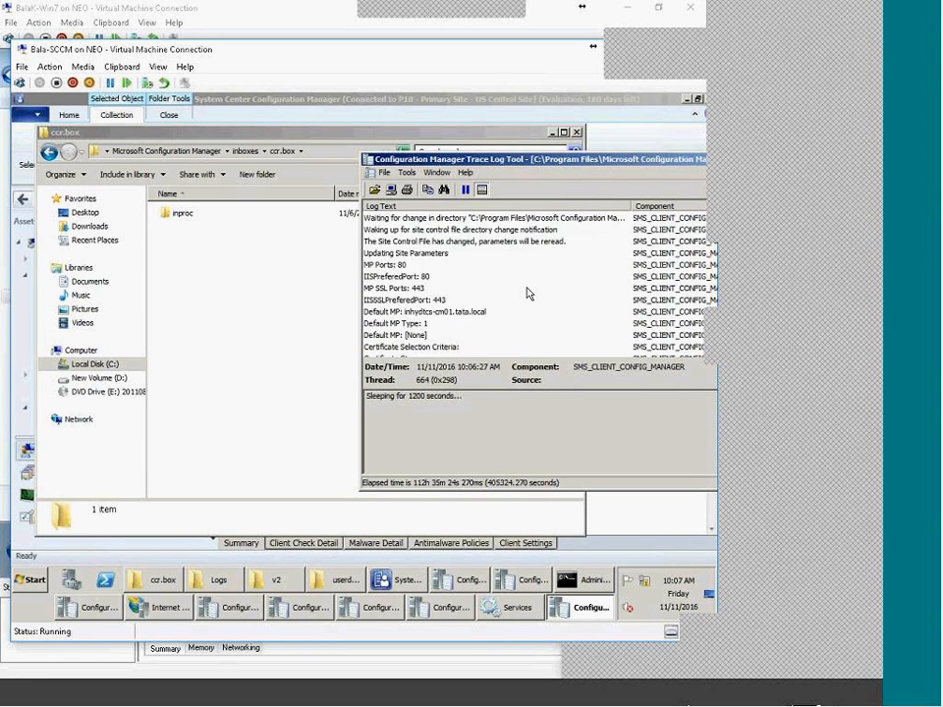
scroll(527, 293, "up", 2)
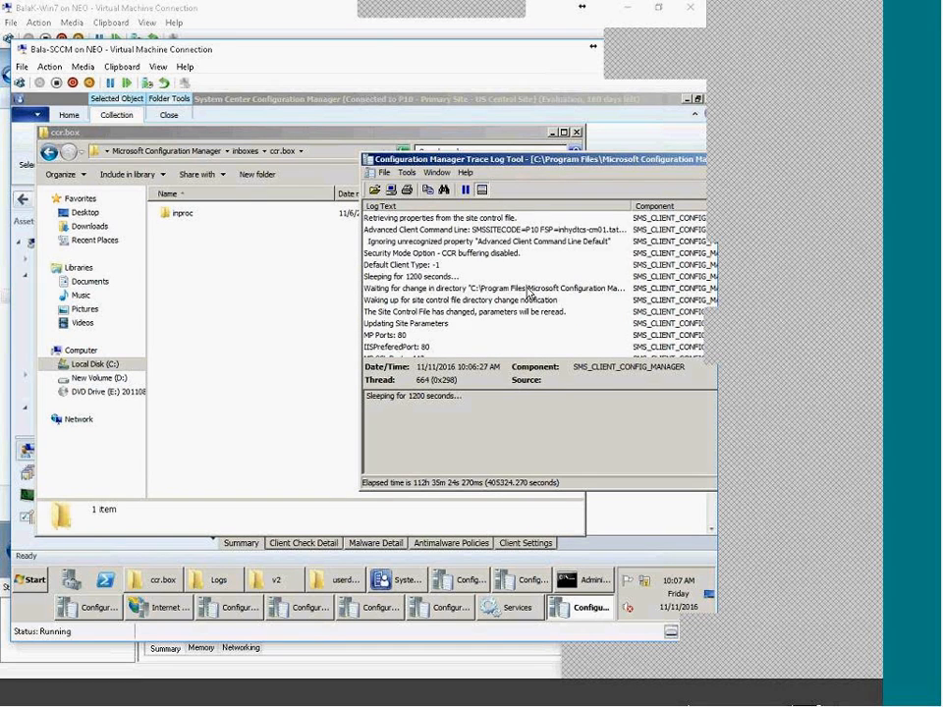
left_click(442, 276)
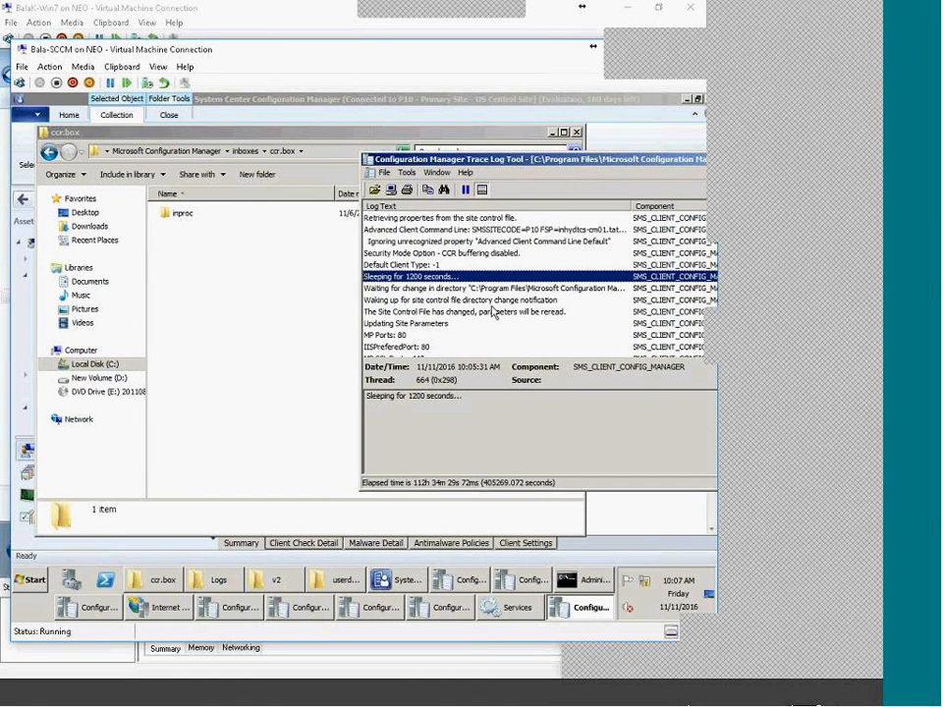
scroll(493, 312, "up", 3)
scroll(493, 311, "up", 1)
scroll(493, 312, "down", 5)
scroll(493, 312, "up", 8)
scroll(472, 331, "down", 5)
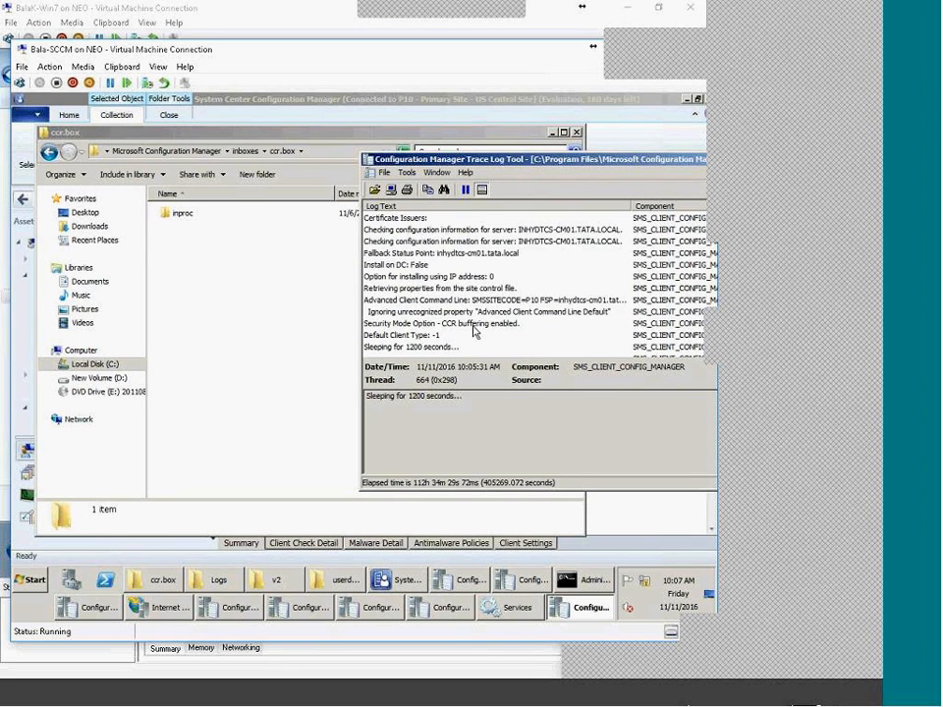
left_click(444, 338)
left_click(444, 347)
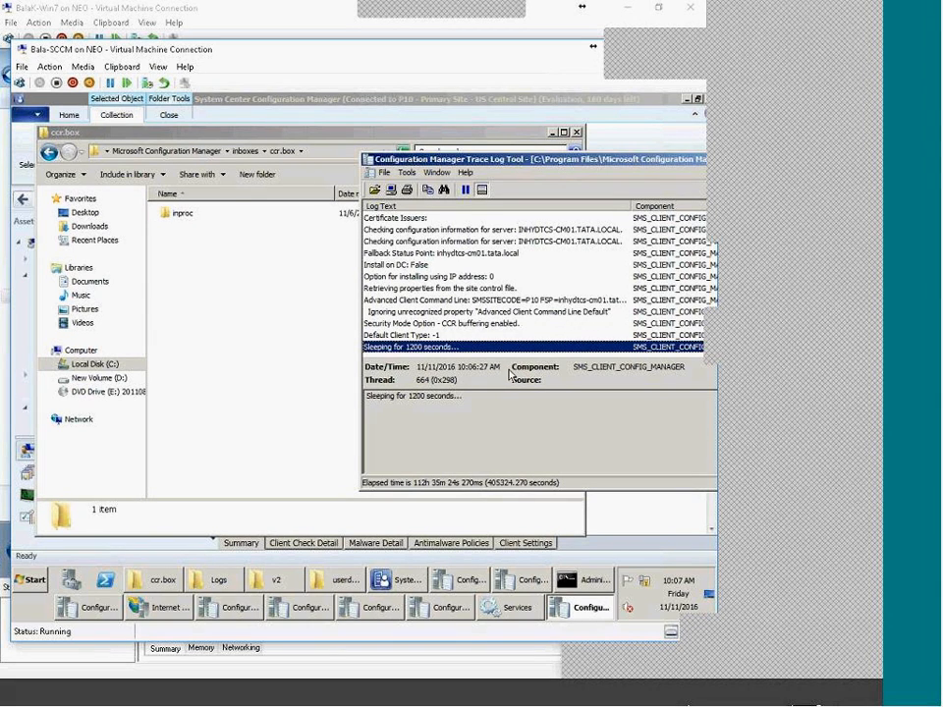
Step: Look inside the inproc subfolder of ccr.box for pending client requests, returning to ccr.box each time
double_click(179, 214)
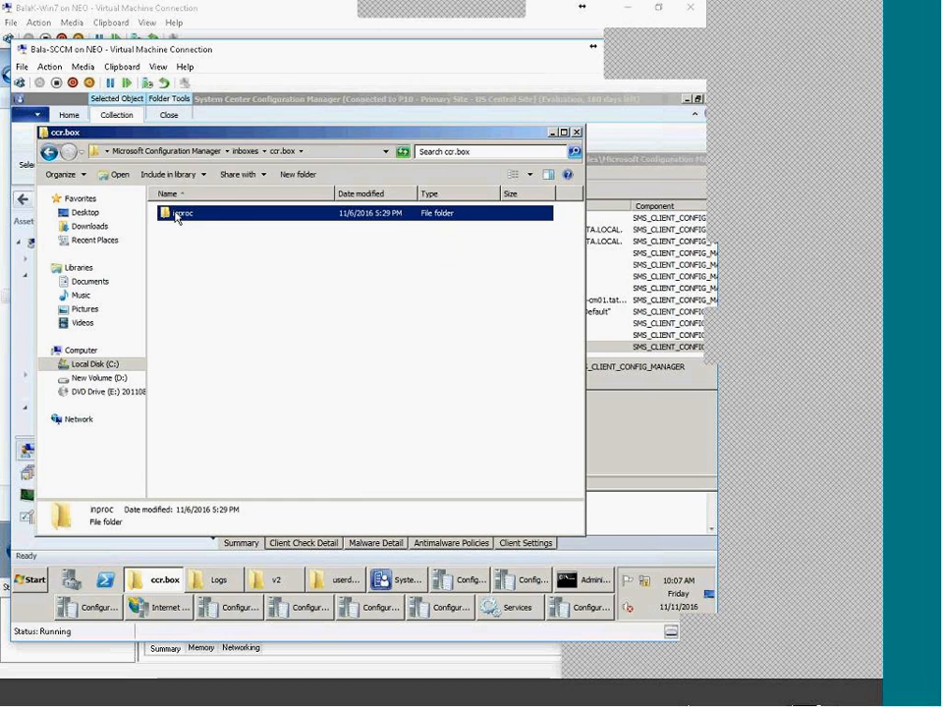
left_click(285, 151)
left_click(228, 351)
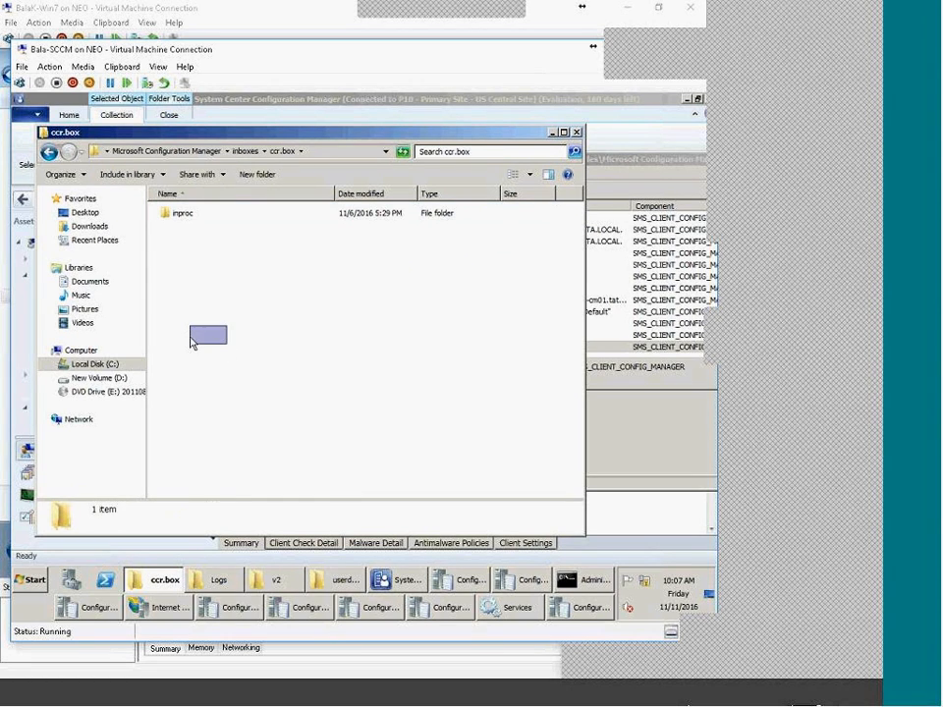
double_click(184, 216)
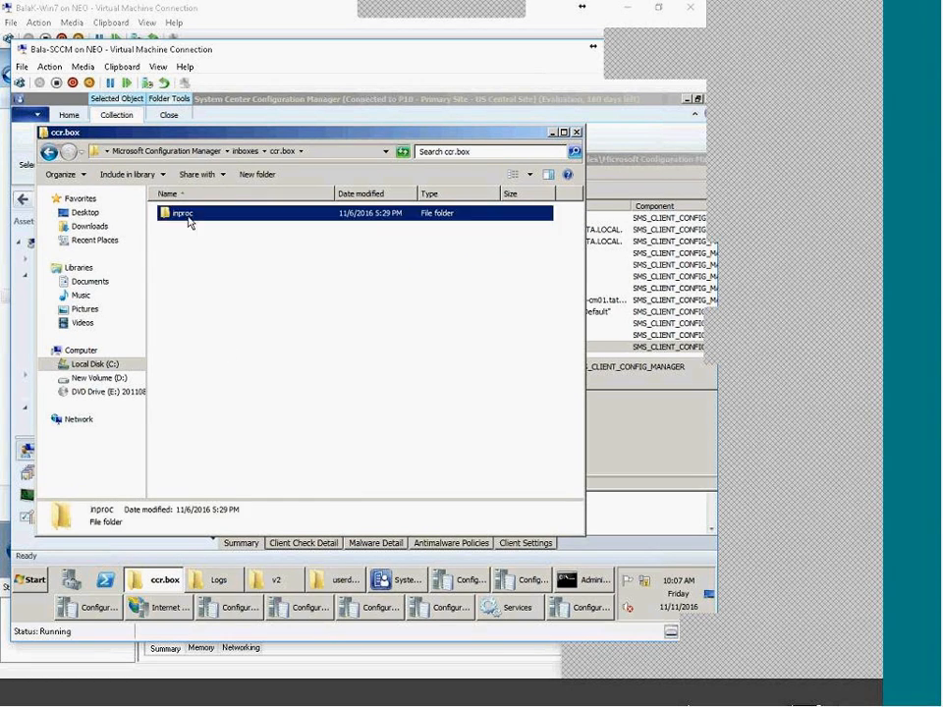
left_click(286, 154)
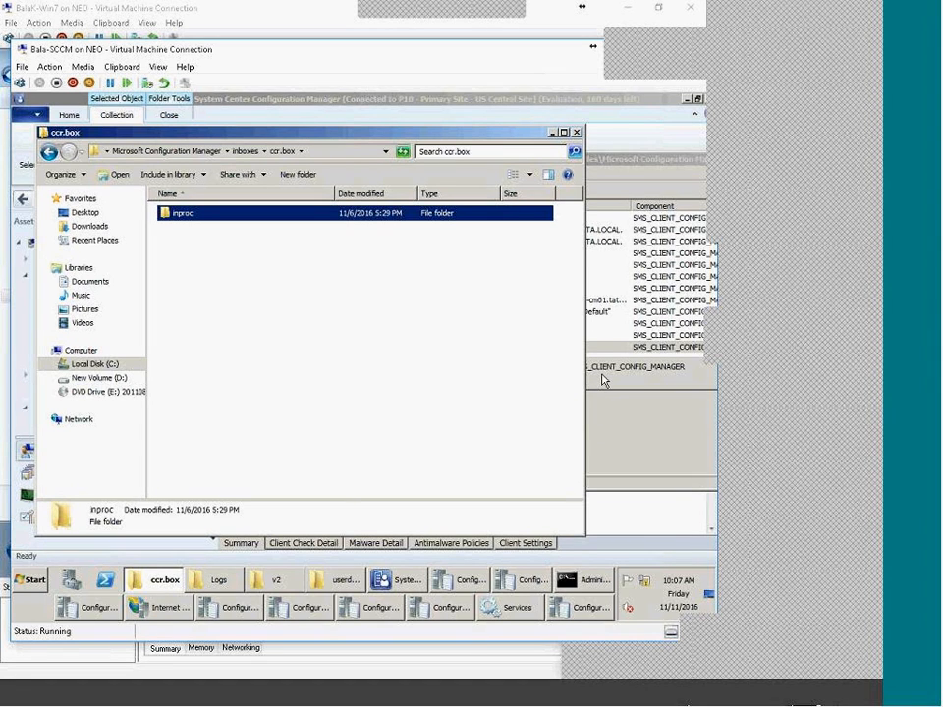
Step: Return to ccm.log and check its CCR buffering, default client type and sleep entries for new activity
left_click(603, 381)
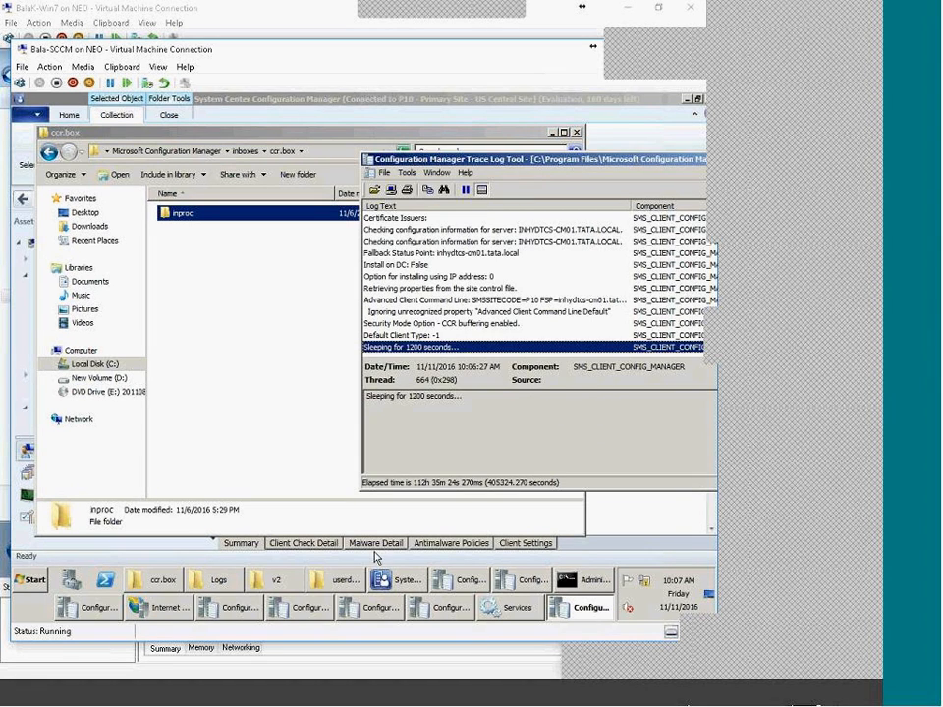
mouse_move(384, 580)
left_click(432, 323)
left_click(427, 336)
left_click(429, 347)
mouse_move(410, 589)
scroll(471, 334, "up", 5)
scroll(471, 332, "down", 5)
scroll(470, 332, "up", 5)
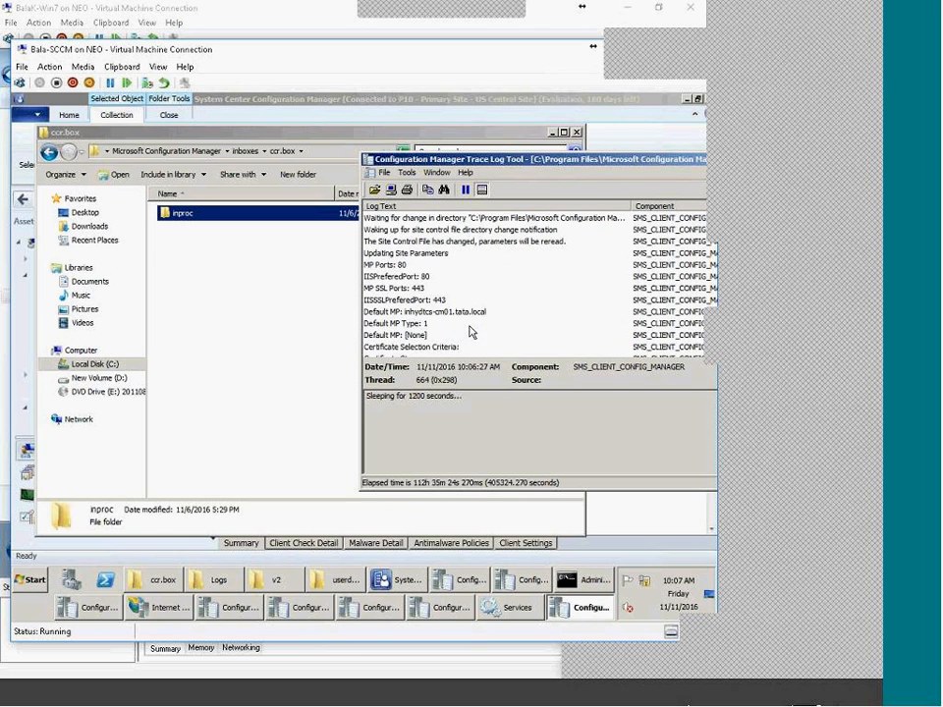
Step: Examine the ccm.log entries about the site control file change and waiting for changes in the ccr.box directory
left_click(518, 242)
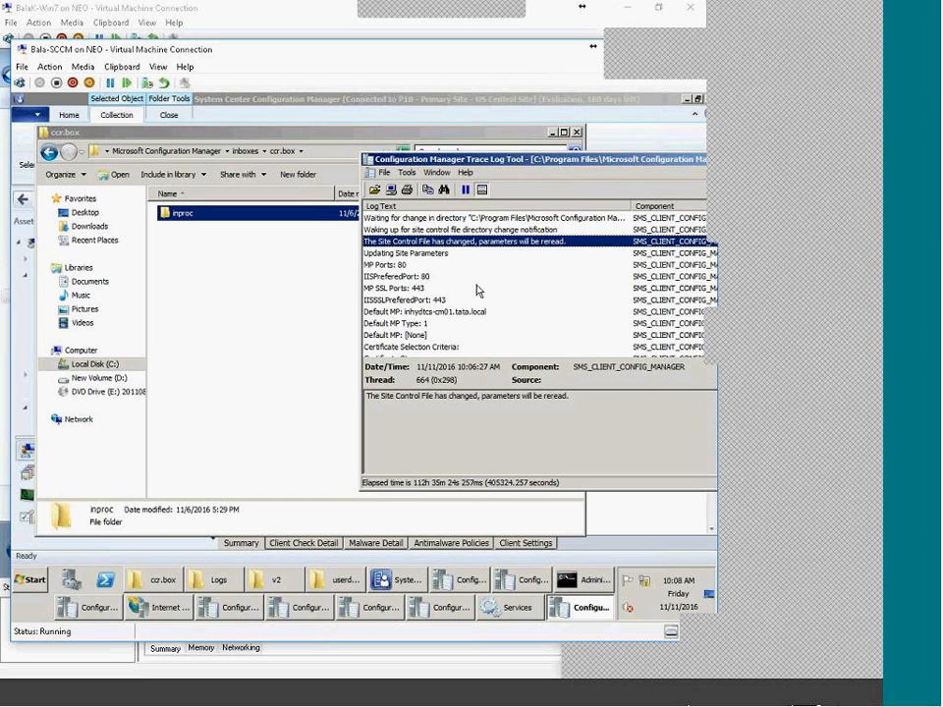
scroll(479, 292, "down", 3)
scroll(478, 292, "up", 4)
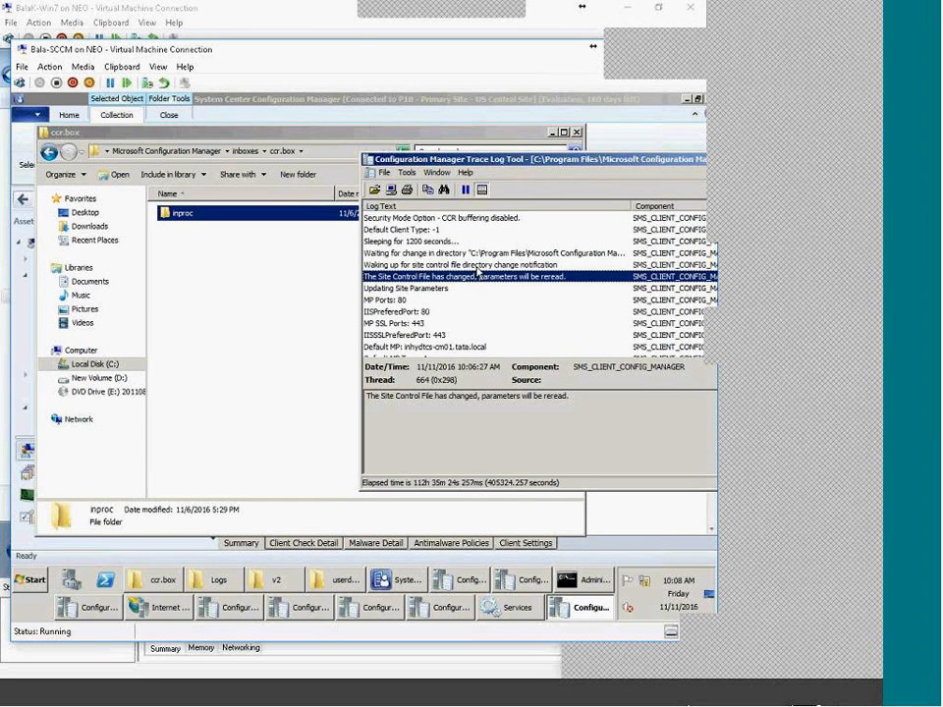
mouse_move(477, 266)
left_mouse_down()
mouse_move(486, 256)
mouse_move(479, 274)
left_mouse_up()
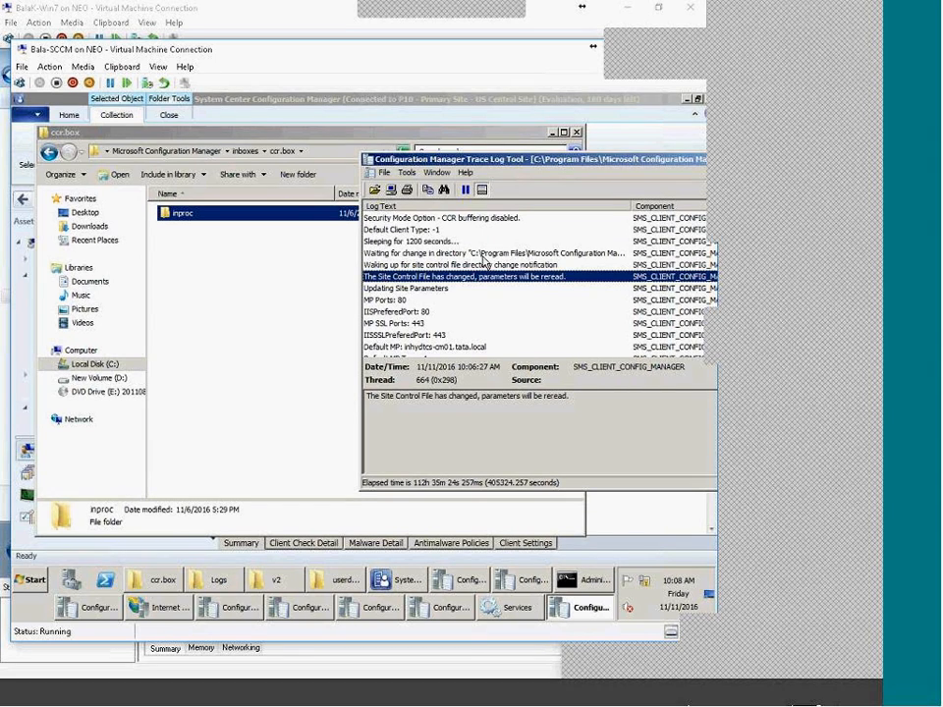
left_click(480, 254)
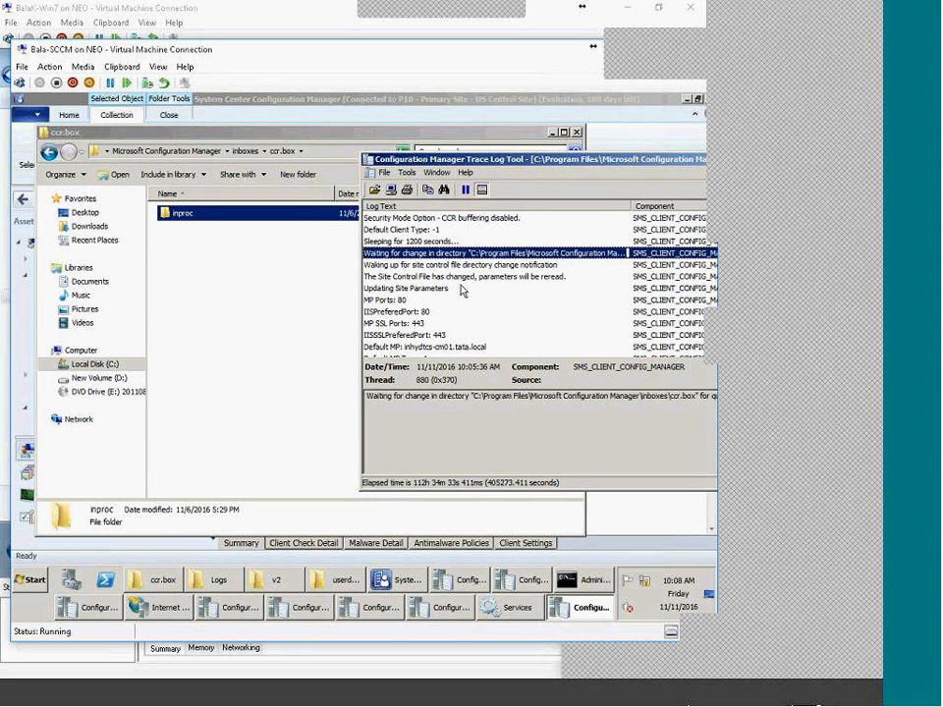
left_click(460, 278)
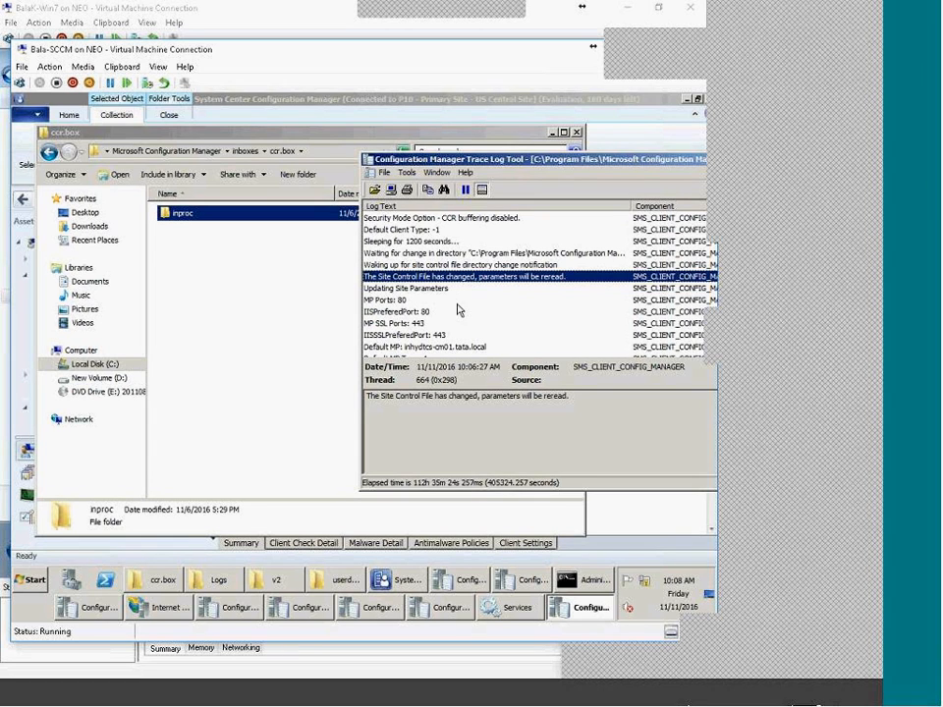
Step: Go through the reread site parameters at the end of ccm.log, from the IP address option to the security mode
scroll(469, 343, "down", 6)
left_click(484, 277)
left_click(477, 289)
left_click(469, 311)
left_click(460, 323)
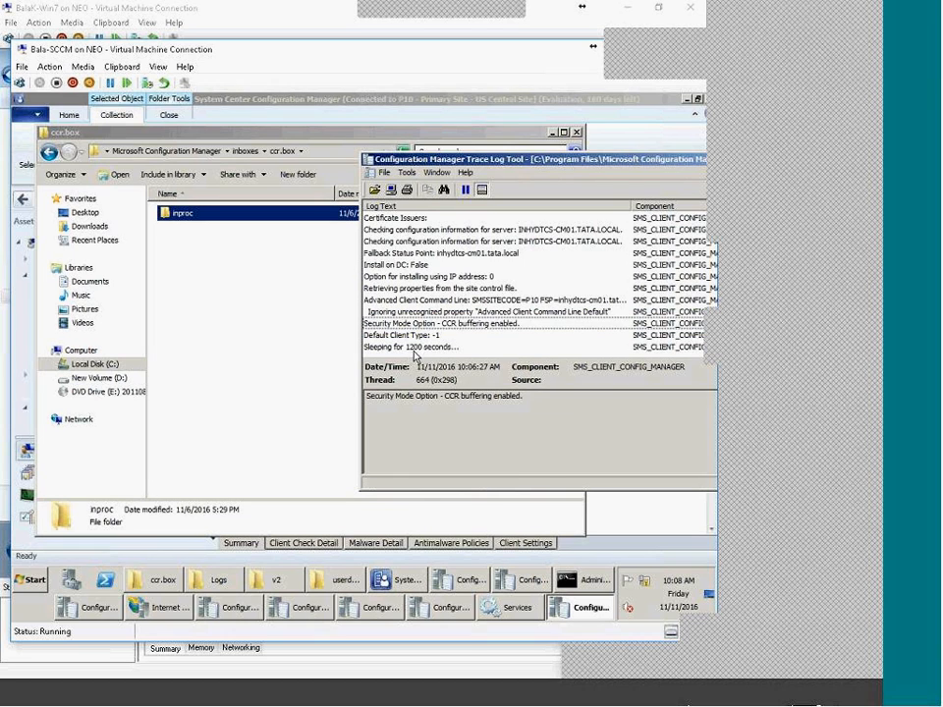
Step: Check the All Systems devices in the Configuration Manager console and return to the newest sleep entry in ccm.log
left_click(414, 348)
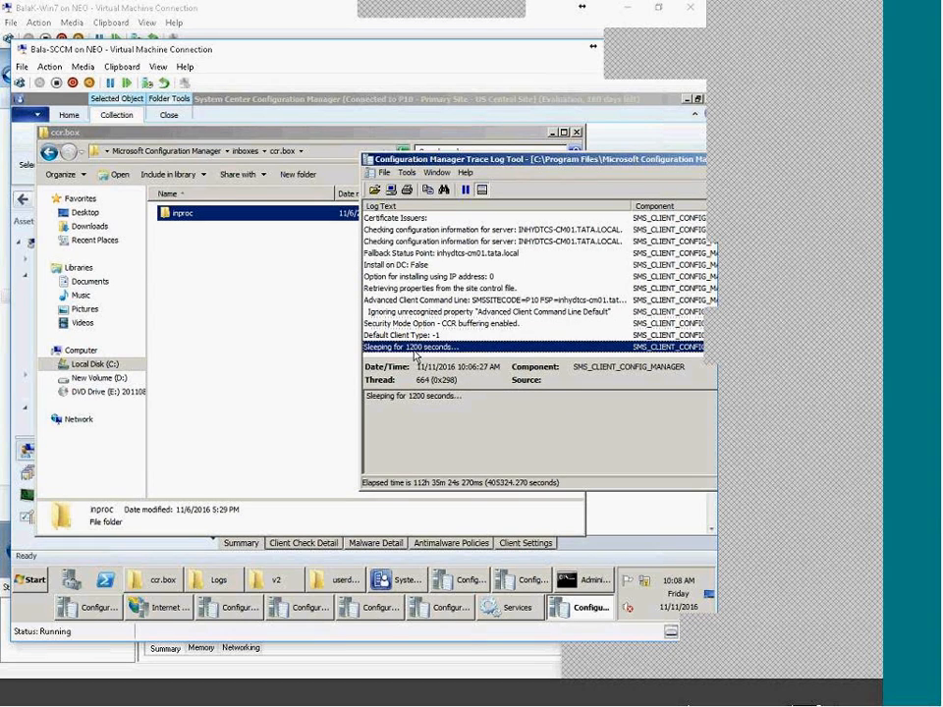
left_click(406, 583)
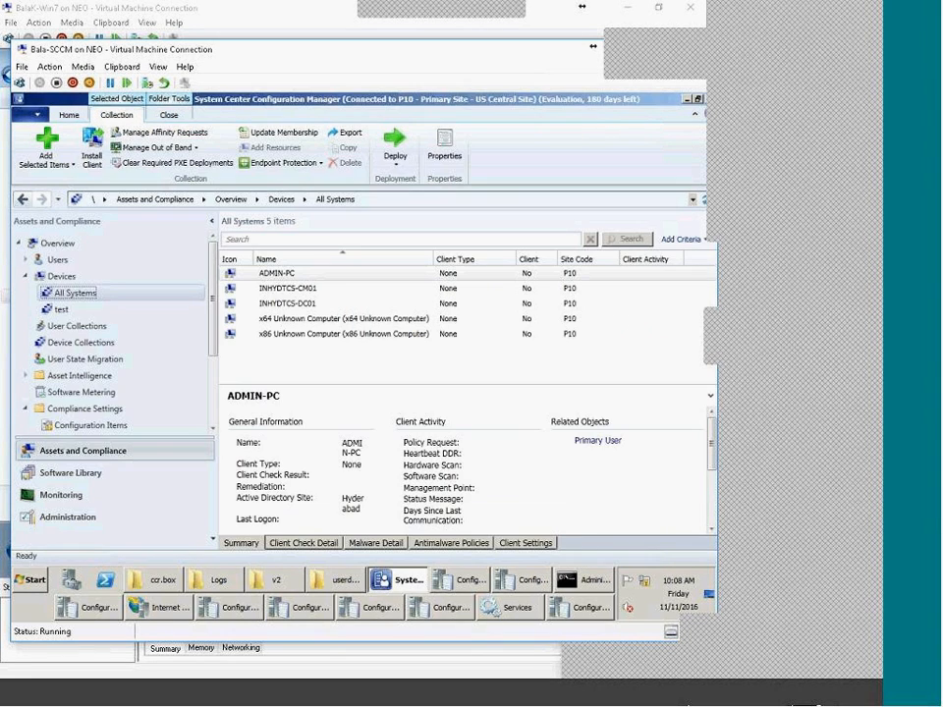
left_click(406, 584)
left_click(457, 336)
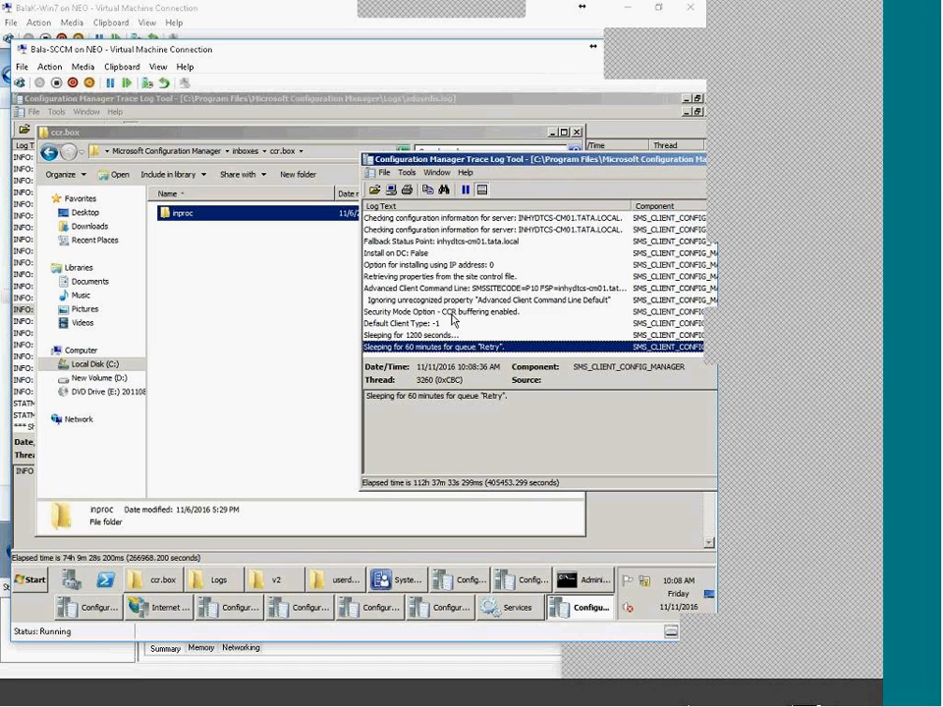
Step: Examine the two configuration information checks for the site server near the end of ccm.log
scroll(471, 310, "up", 2)
scroll(470, 311, "down", 1)
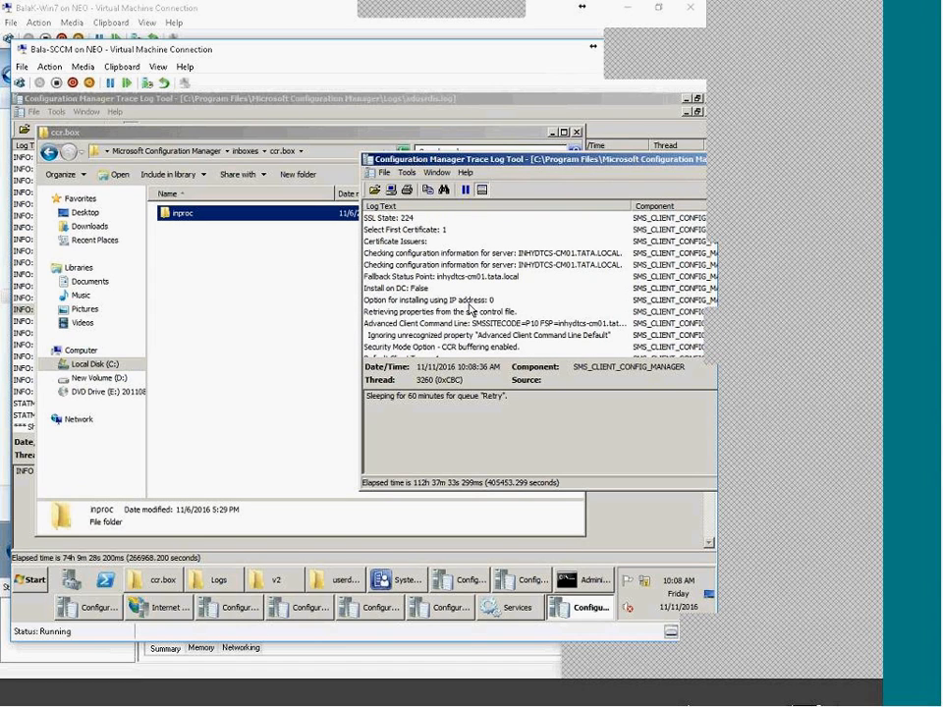
left_click(475, 254)
left_click(477, 266)
left_click(478, 254)
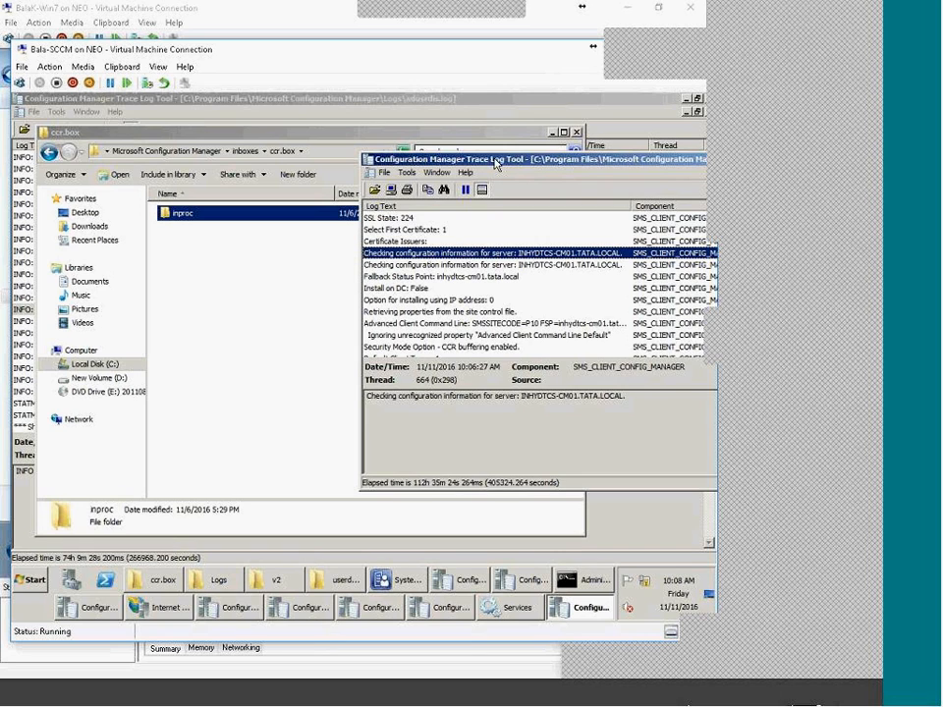
Step: Maximize the ccm.log window and read from the server configuration checks down to the Retry queue entry
double_click(496, 163)
scroll(452, 397, "up", 2)
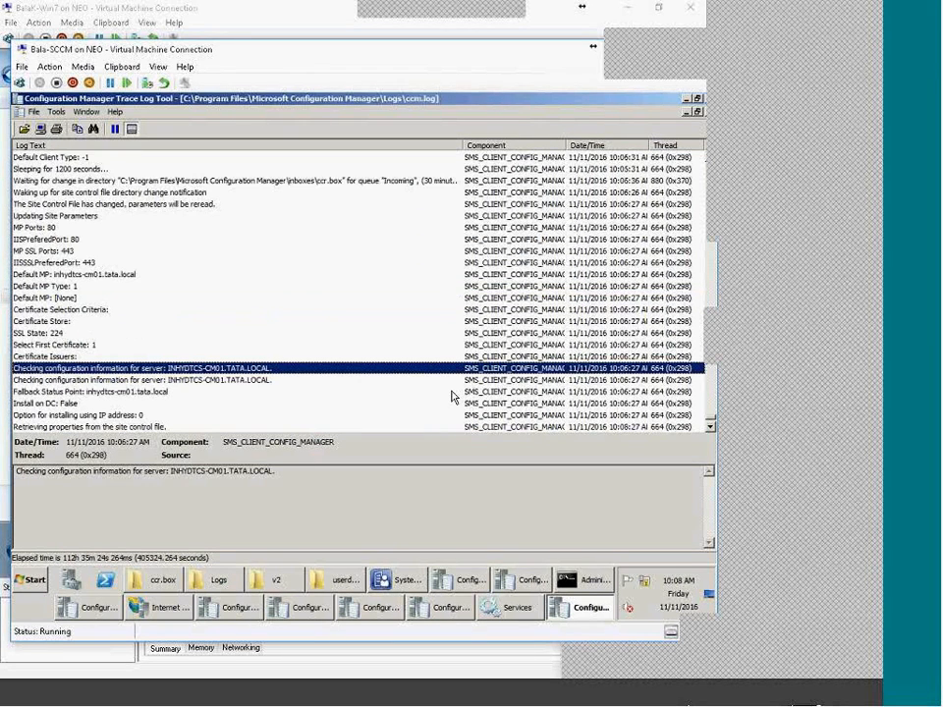
scroll(452, 397, "down", 2)
left_click(254, 382)
left_click(184, 393)
left_click(175, 430)
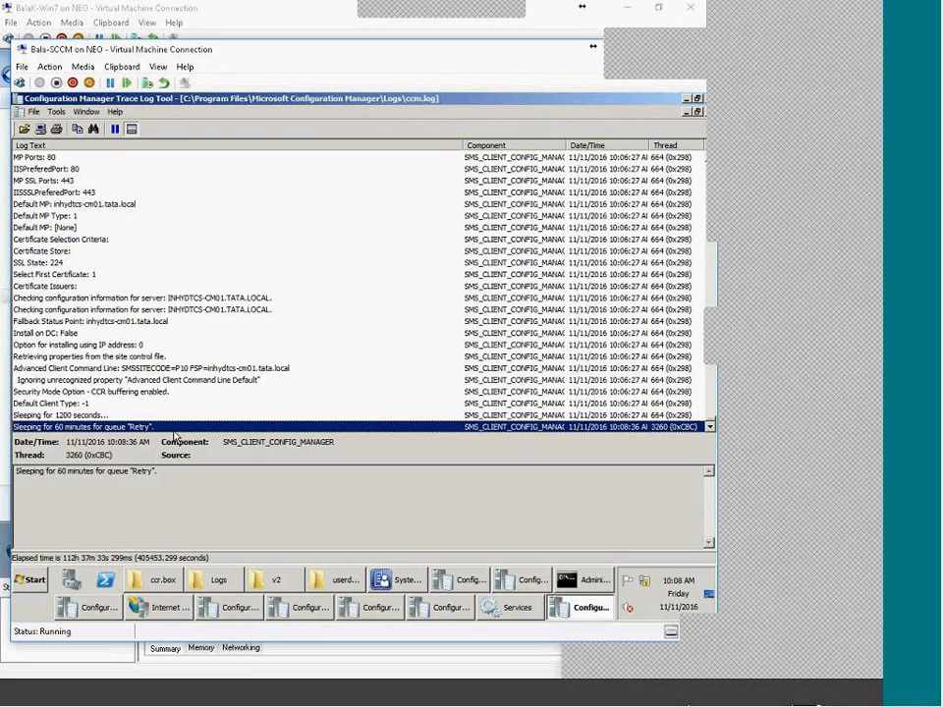
Step: Review the earlier site parameter updates in ccm.log, including their server configuration checks
scroll(216, 397, "up", 8)
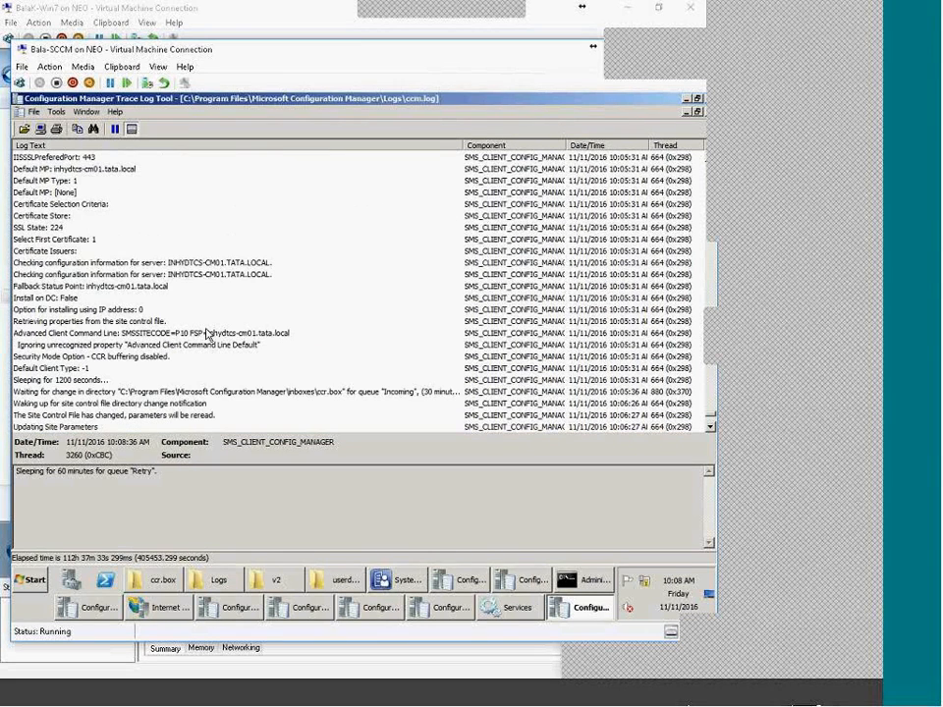
left_click(210, 275)
scroll(267, 391, "up", 2)
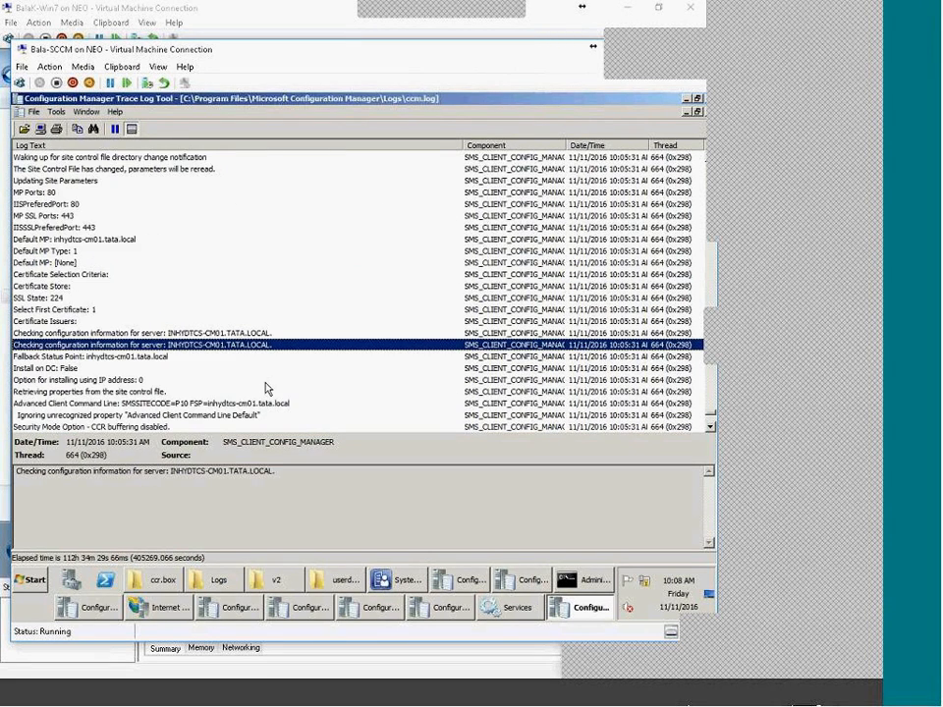
scroll(267, 390, "up", 3)
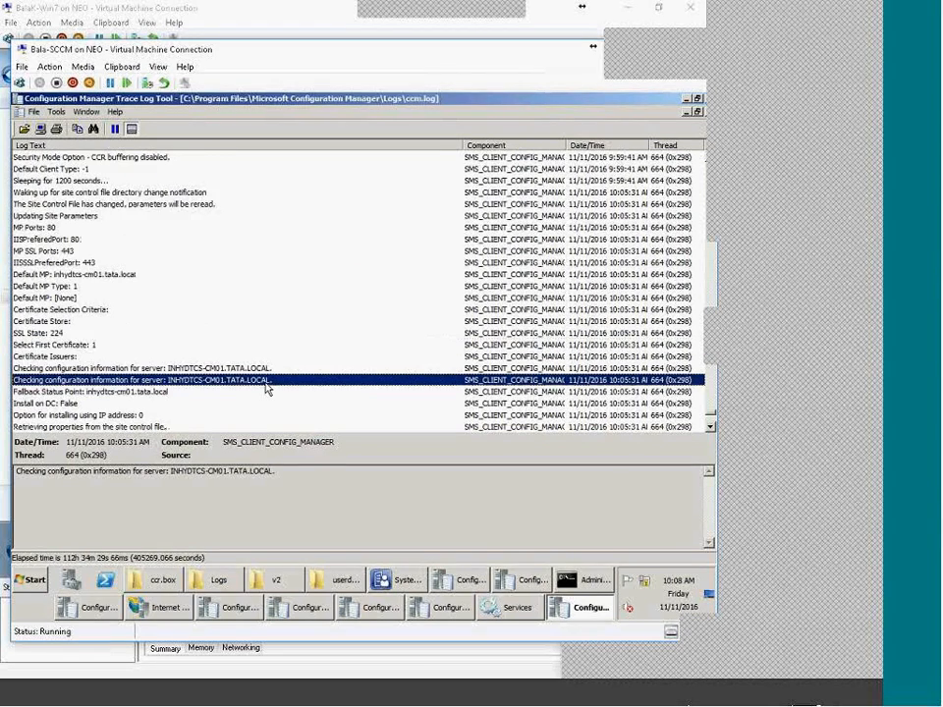
scroll(266, 390, "up", 1)
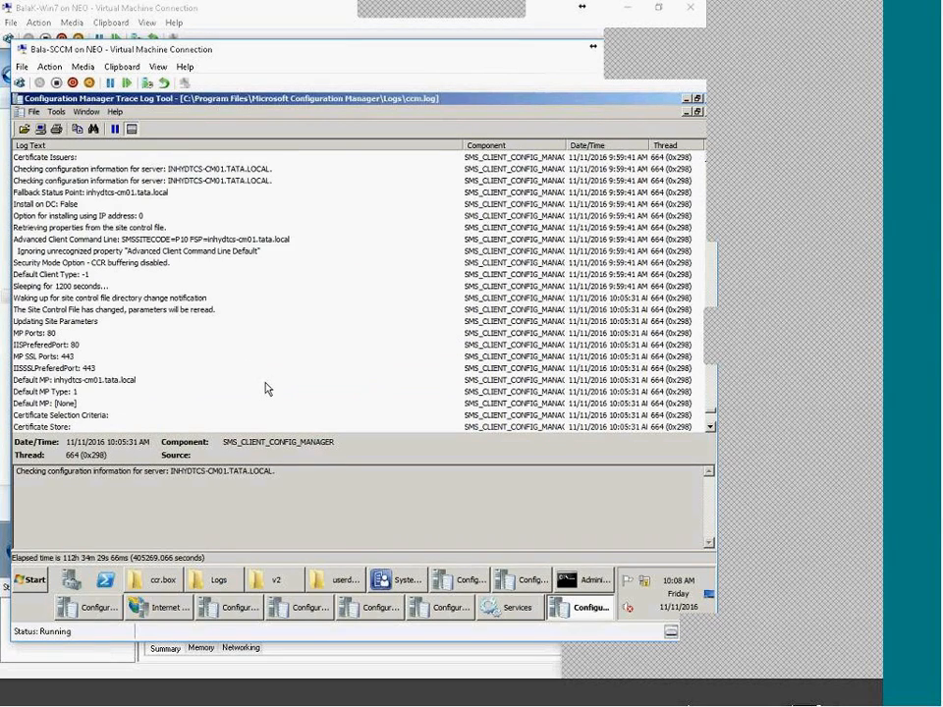
Step: Inspect the Processing queue parameters in the older ccm.log entries and read forward to the end of the log
scroll(265, 390, "up", 10)
scroll(265, 389, "up", 6)
left_click(219, 228)
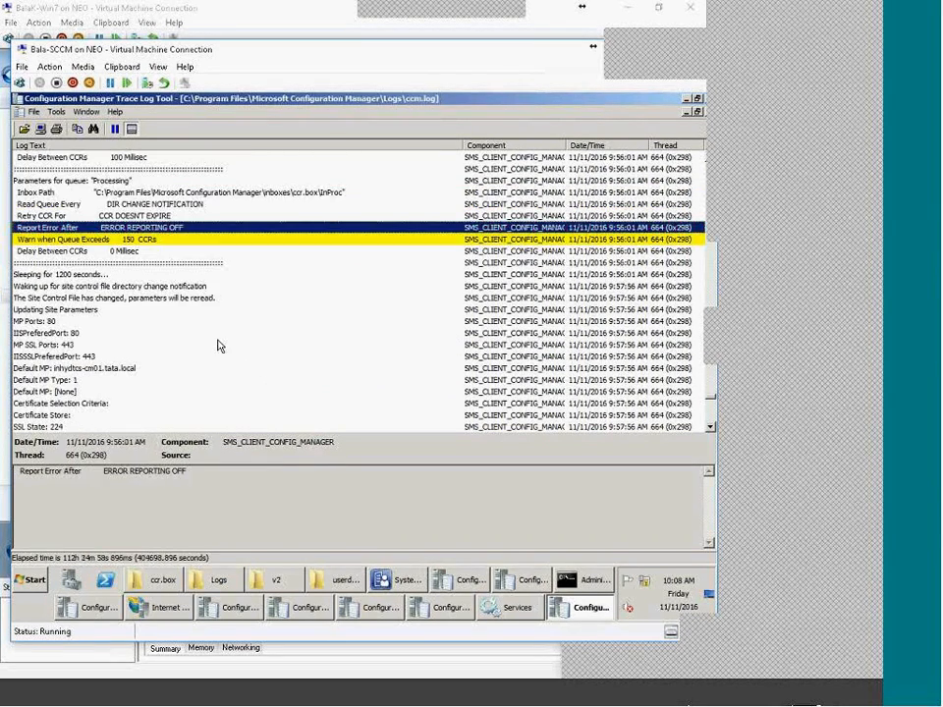
scroll(219, 346, "down", 4)
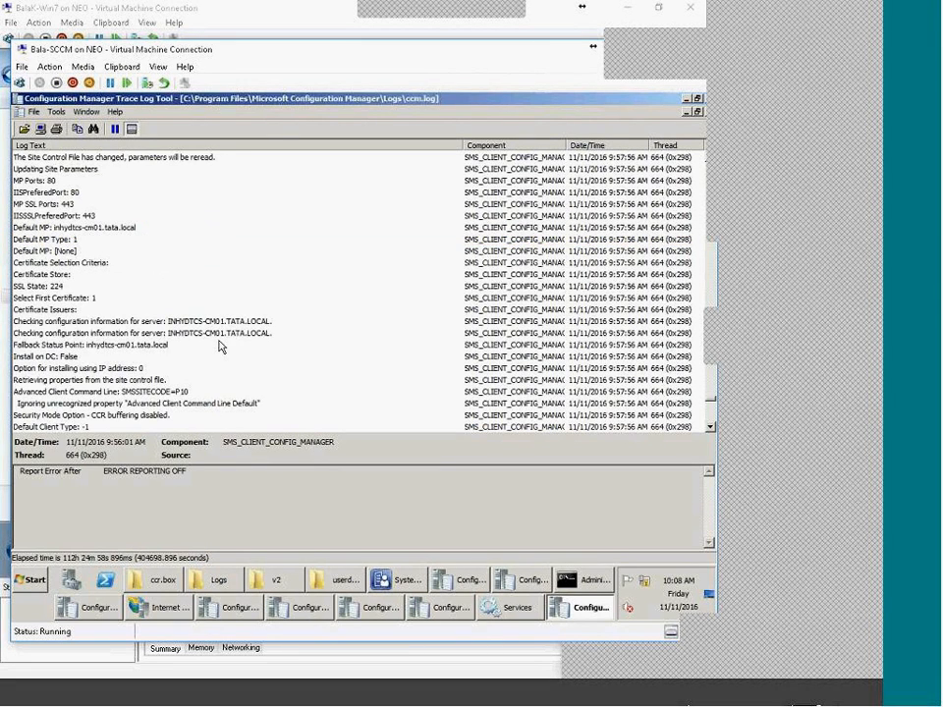
scroll(220, 346, "down", 1)
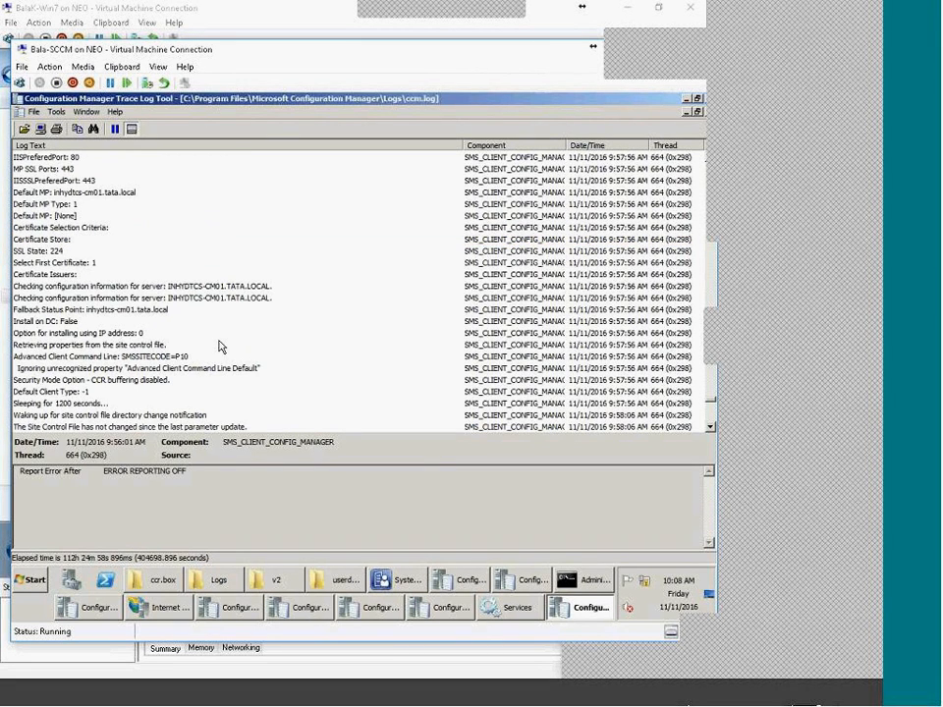
scroll(220, 346, "down", 4)
scroll(220, 346, "down", 5)
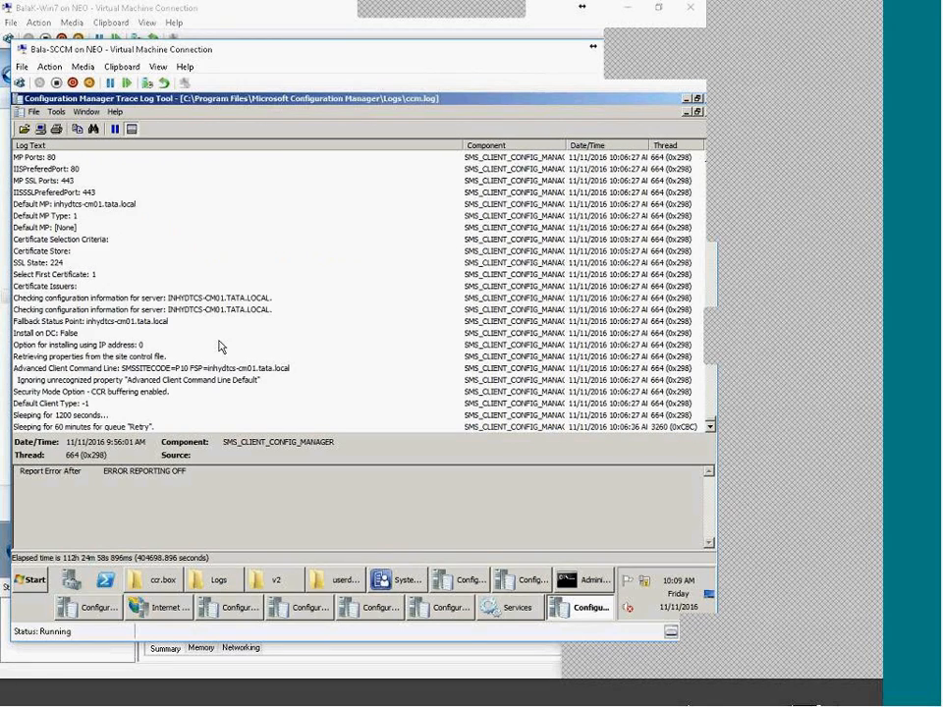
Step: Compare the latest ccm.log entries for the Retry queue, server check, sleep interval and advanced client command line
left_click(173, 428)
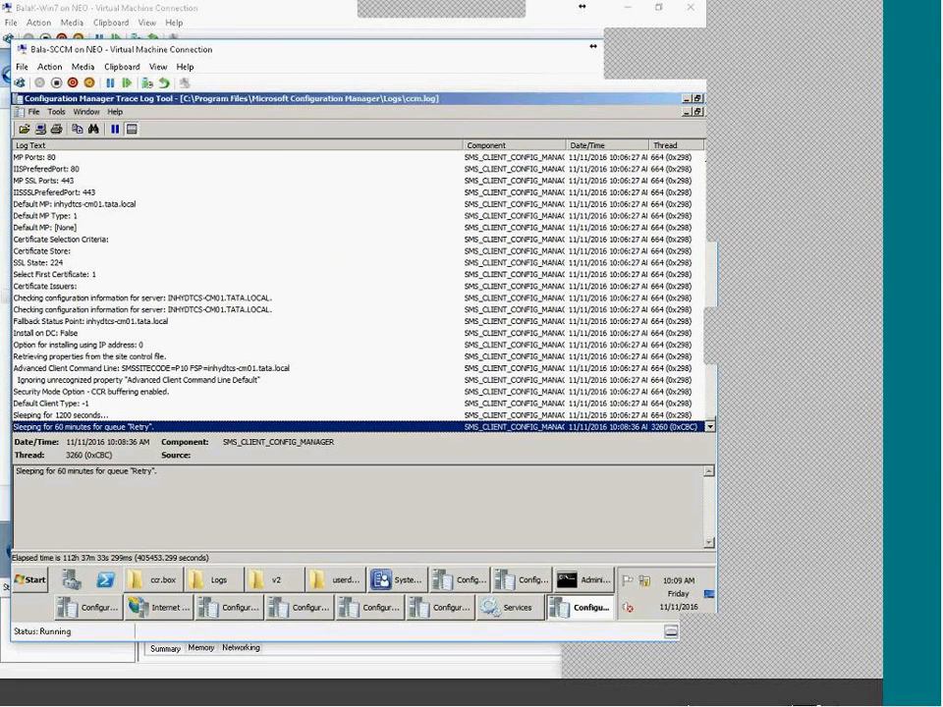
left_click(147, 299)
left_click(129, 381)
left_click(88, 415)
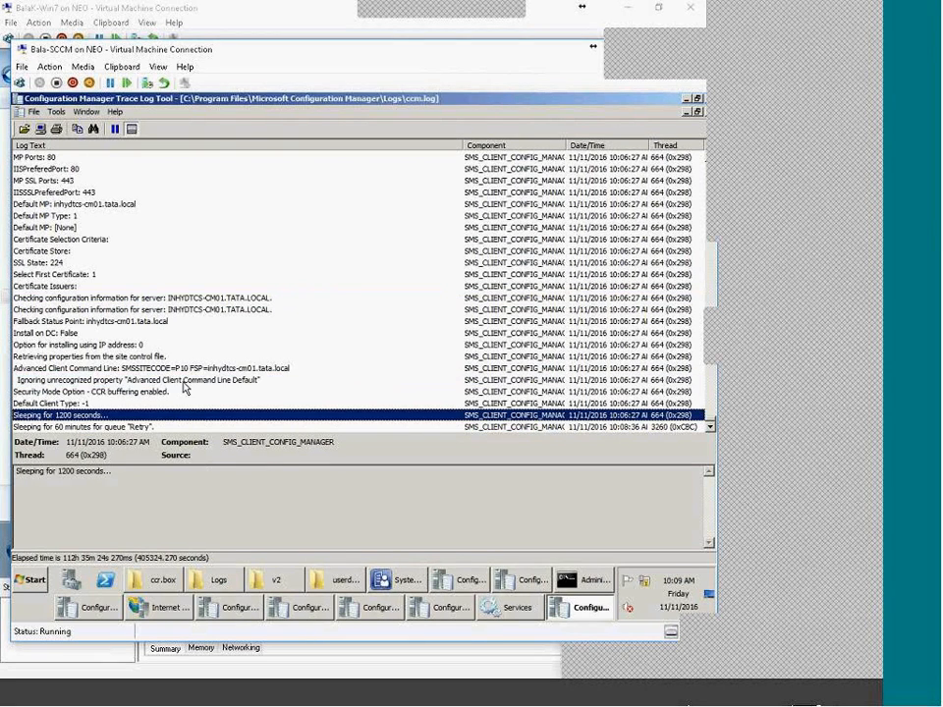
left_click(138, 369)
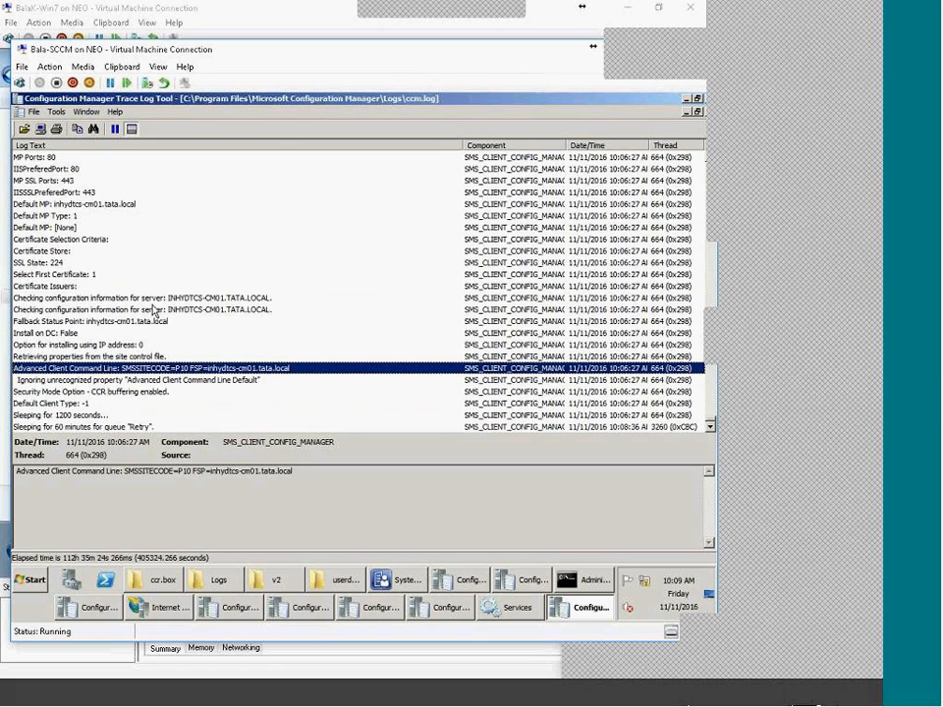
Step: Look back through ccm.log at the ccr.box Incoming queue wait and the preceding advanced client command line, returning to the end
scroll(157, 315, "up", 3)
scroll(157, 315, "up", 2)
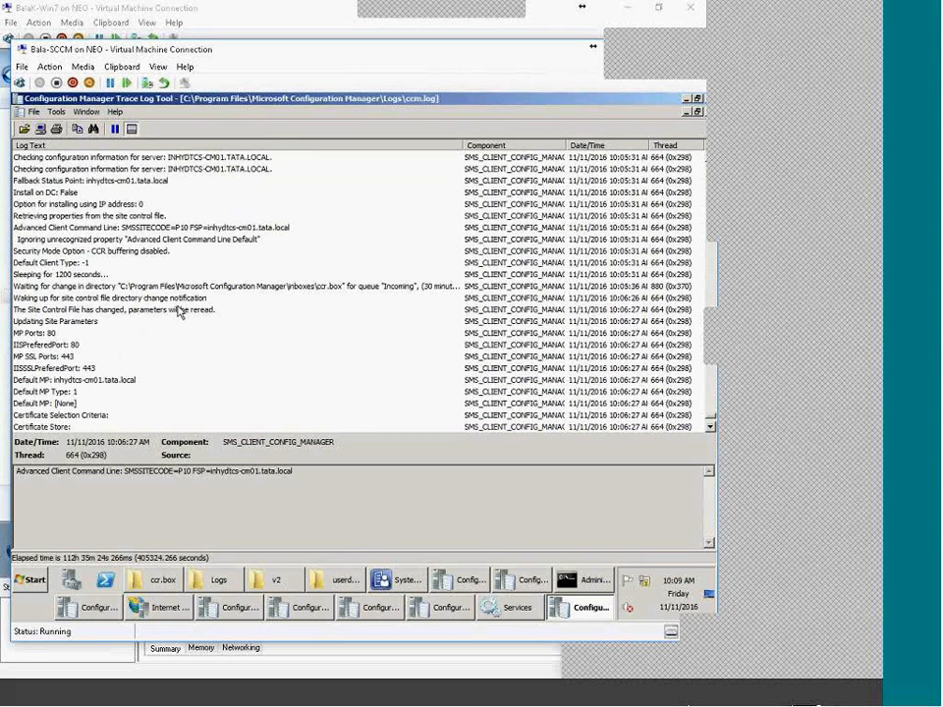
left_click(198, 287)
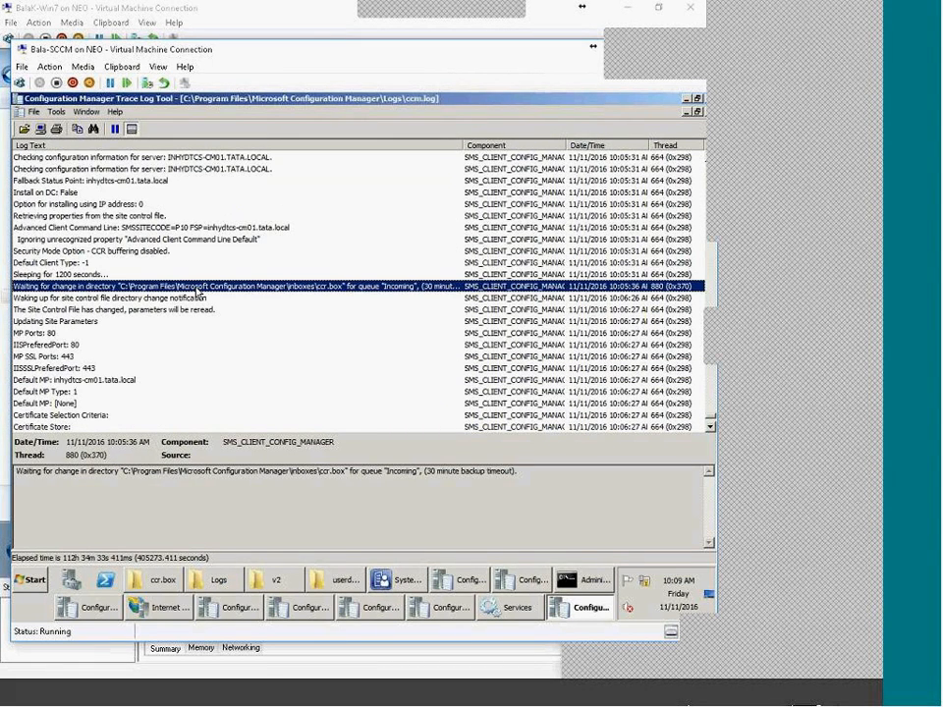
left_click(165, 229)
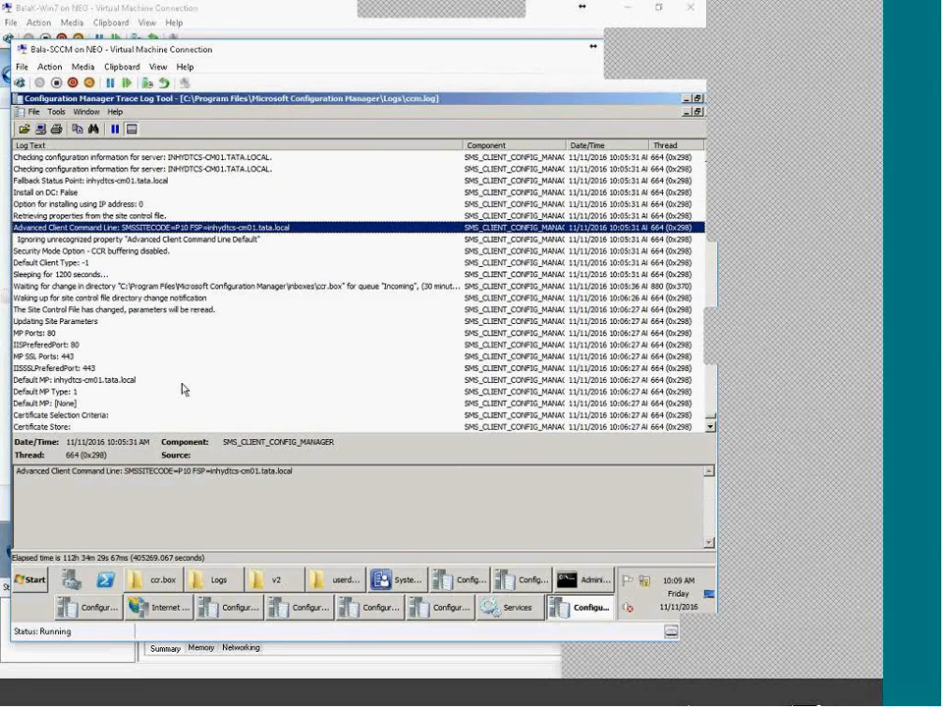
scroll(182, 389, "up", 3)
scroll(183, 389, "up", 15)
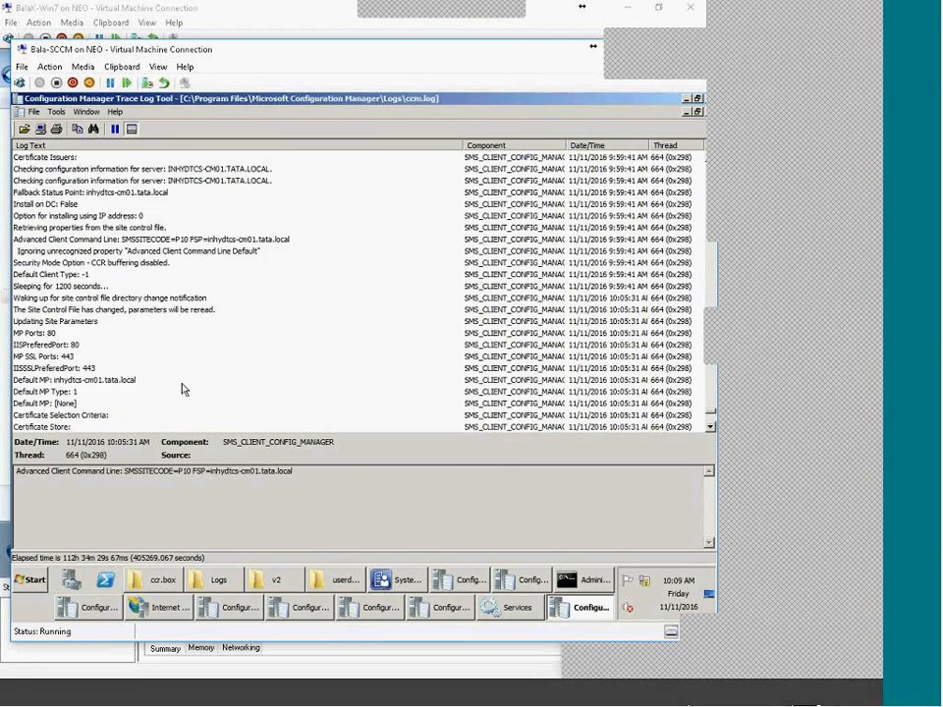
scroll(183, 389, "down", 20)
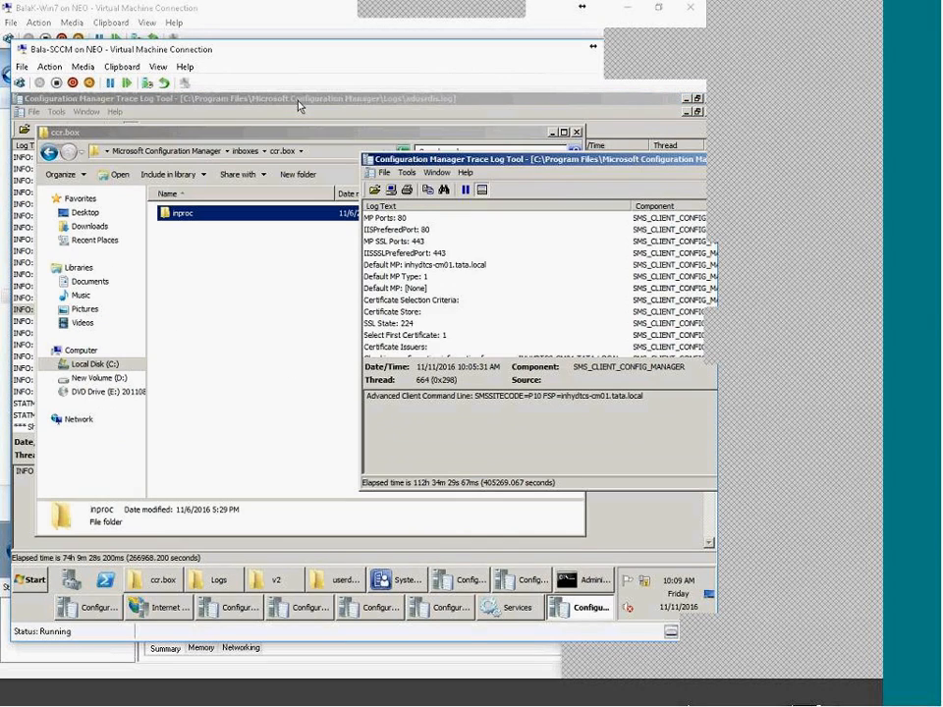
Step: Recheck the last ccm.log entries, from the server name in the configuration check to the Retry queue sleep
scroll(481, 313, "down", 2)
left_click(470, 348)
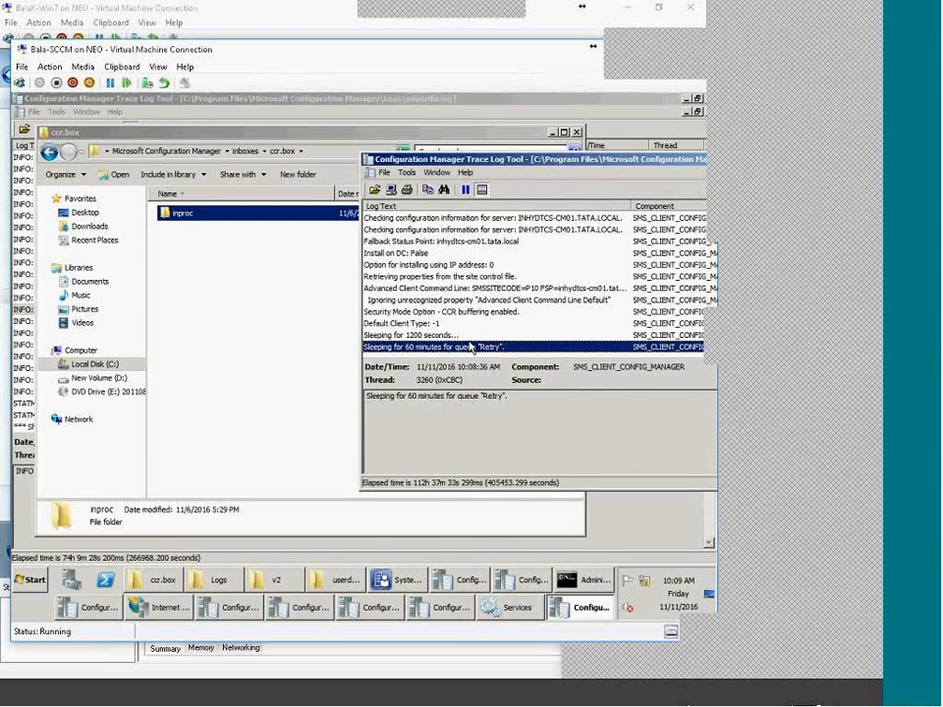
left_click(531, 230)
left_click_drag(521, 398, 602, 397)
left_click(623, 396)
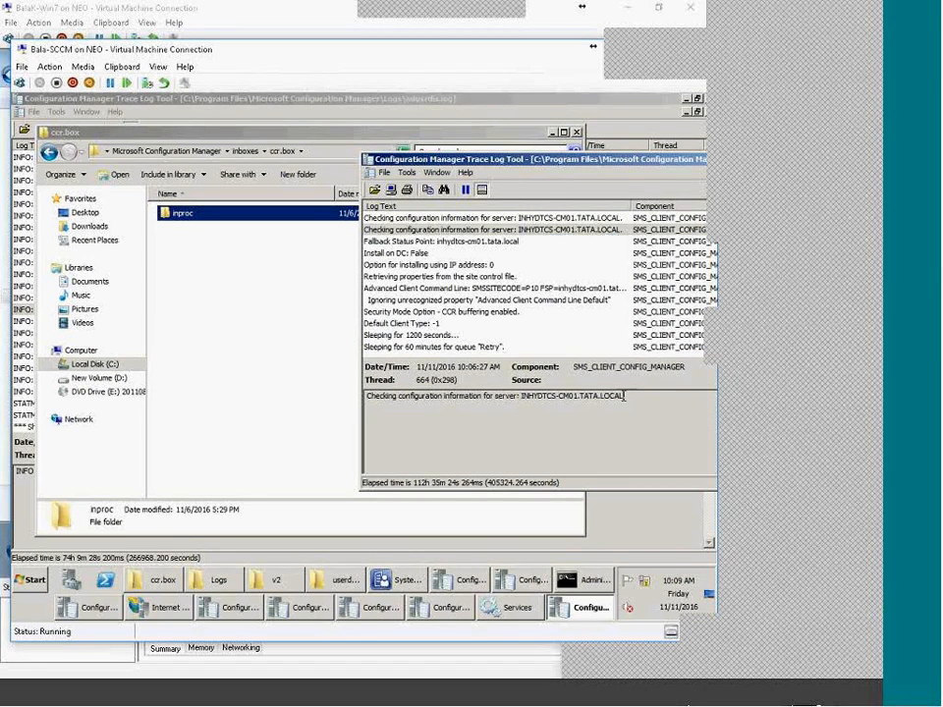
left_click(450, 253)
left_click(436, 347)
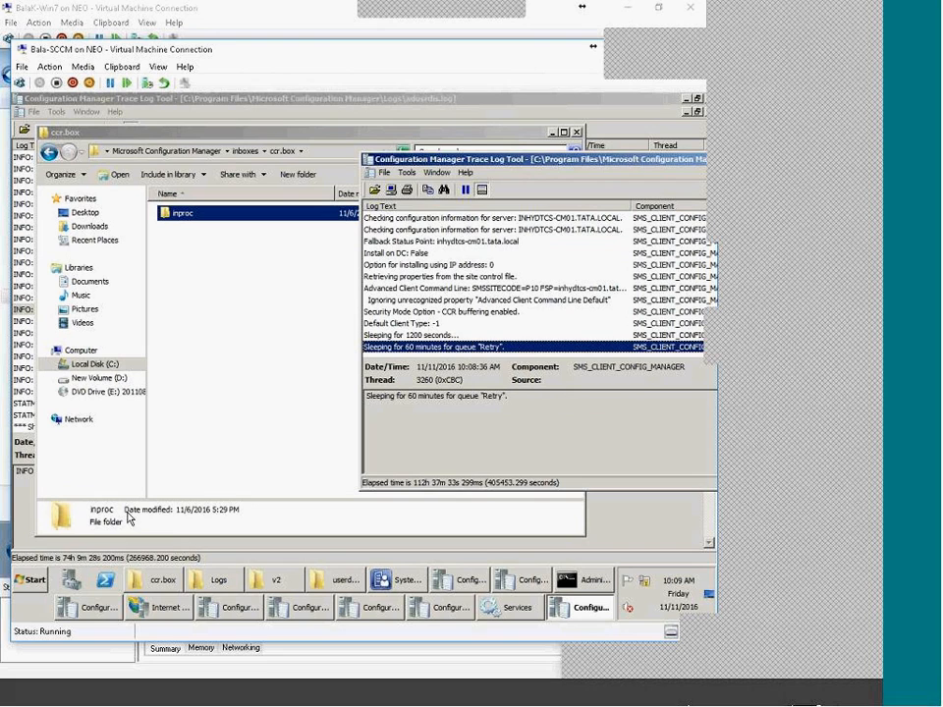
Step: Open the site server's Control Panel, show its items as small icons, look through them and minimize the window
left_click(29, 579)
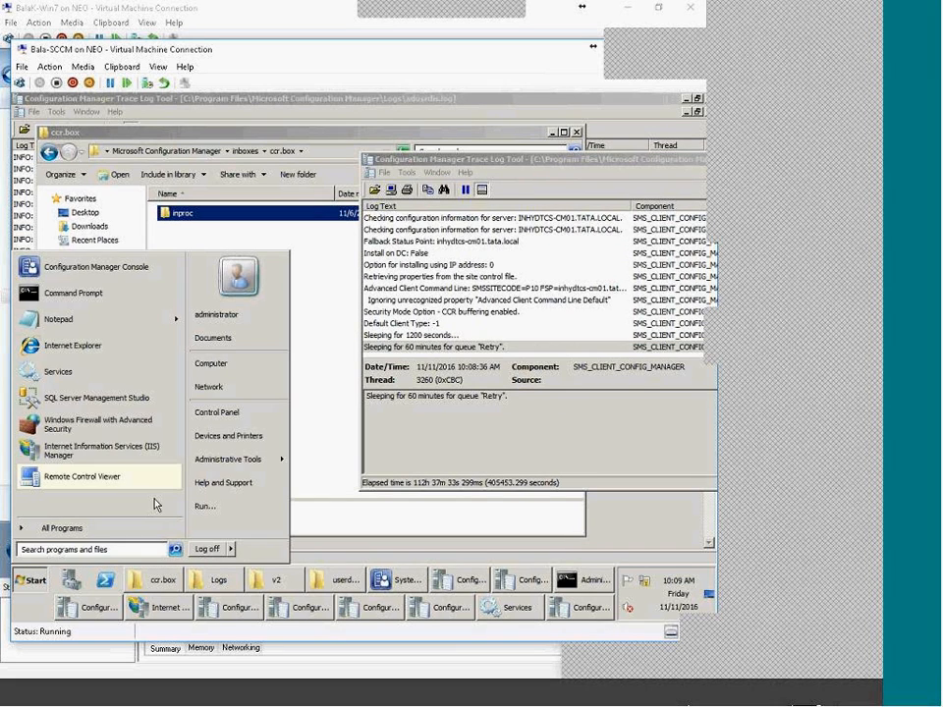
left_click(257, 416)
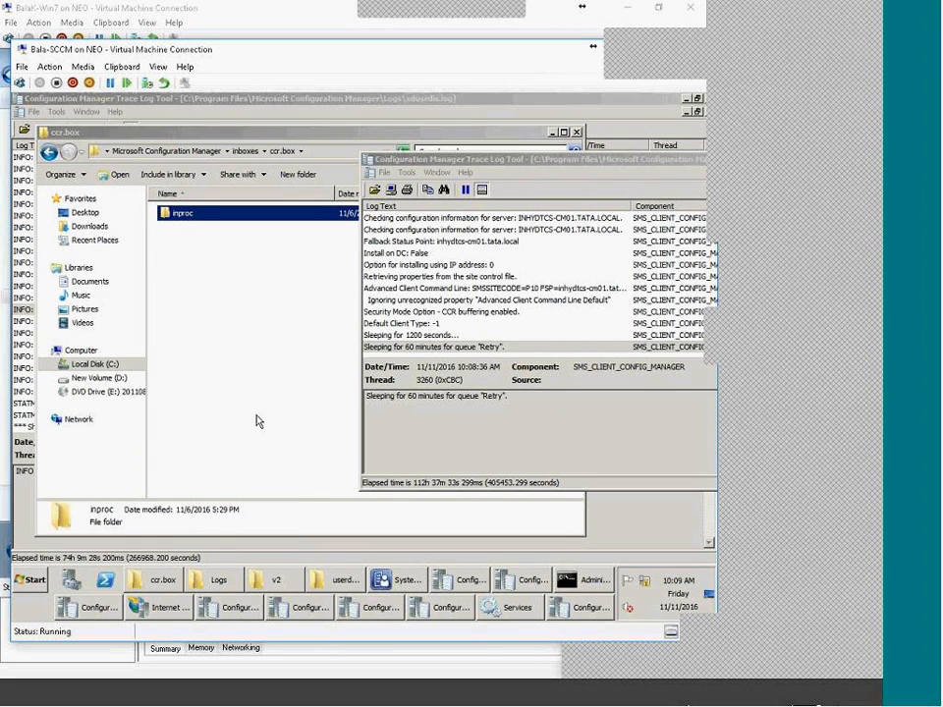
left_click(598, 212)
left_click(600, 261)
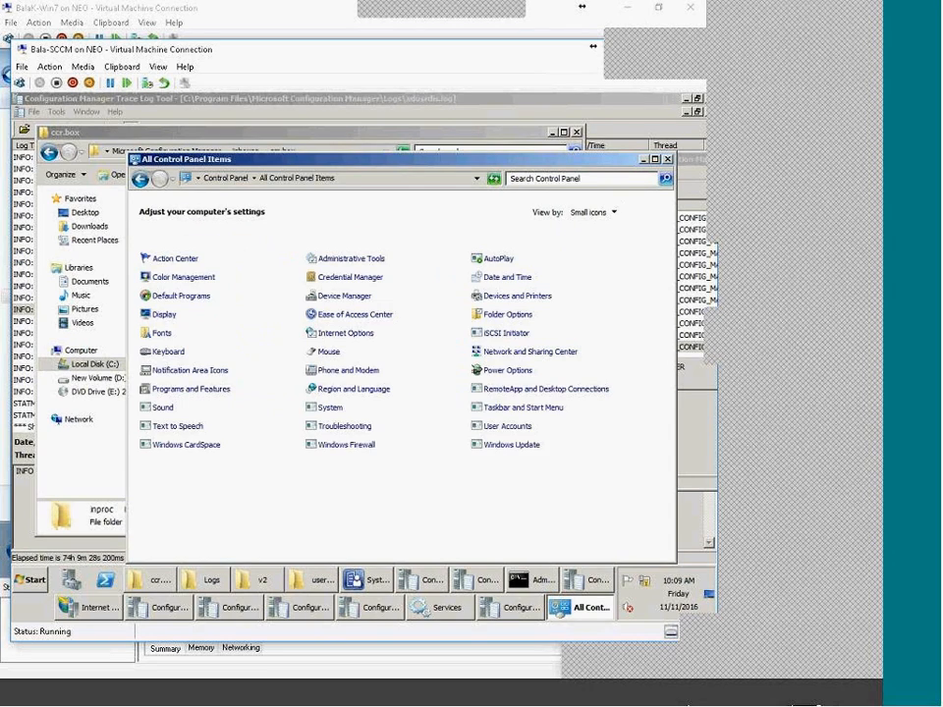
left_click(645, 161)
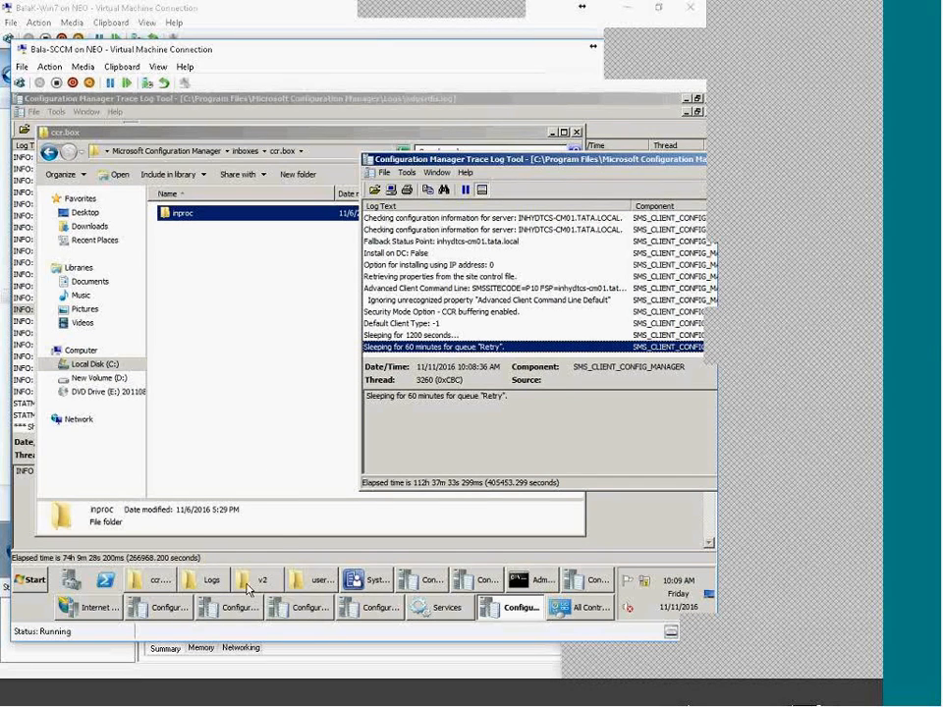
Step: Browse from ccr.box to the Windows folder on the C: drive and look through its subfolders
left_click(160, 585)
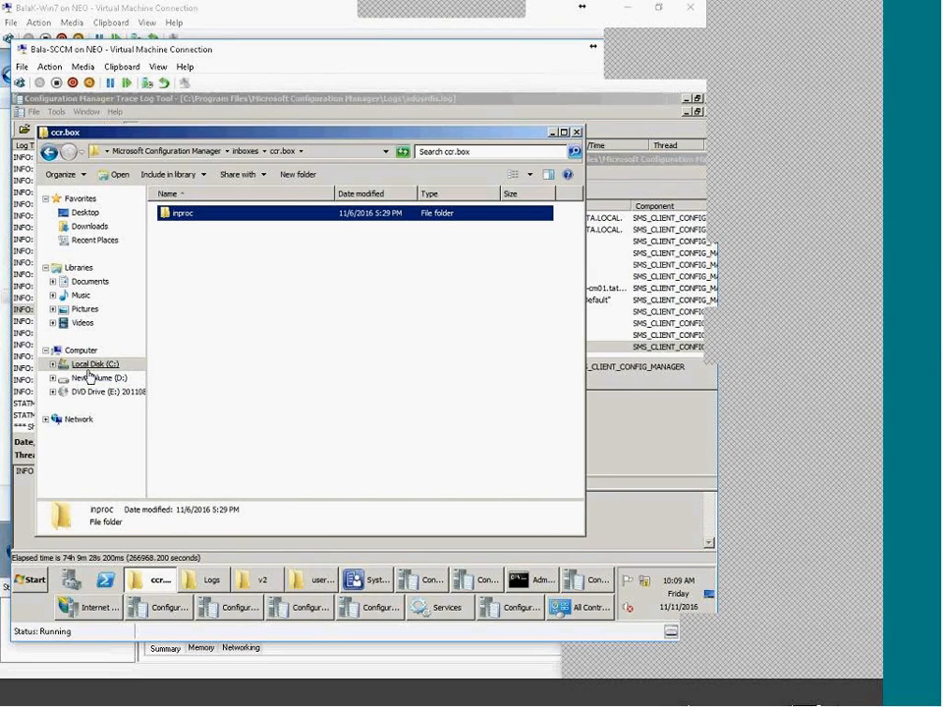
left_click(90, 365)
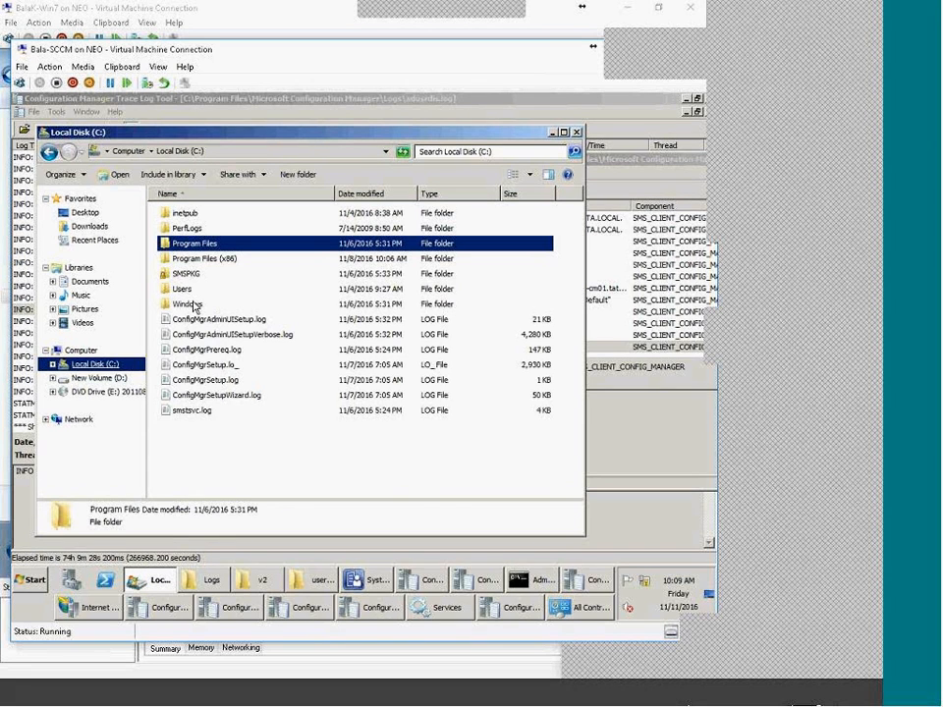
double_click(195, 305)
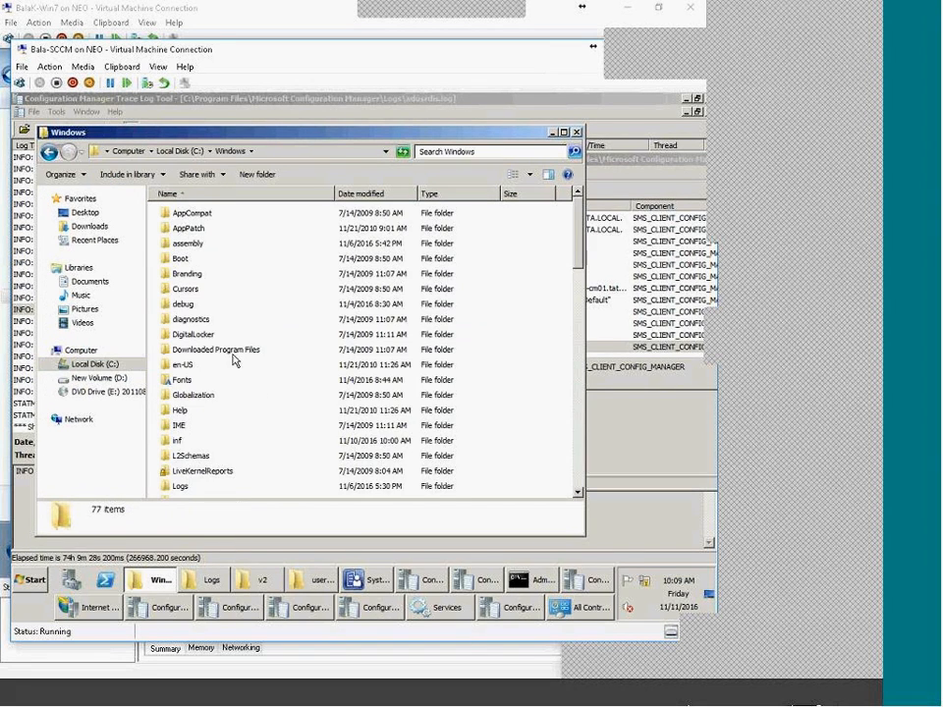
scroll(221, 439, "down", 1)
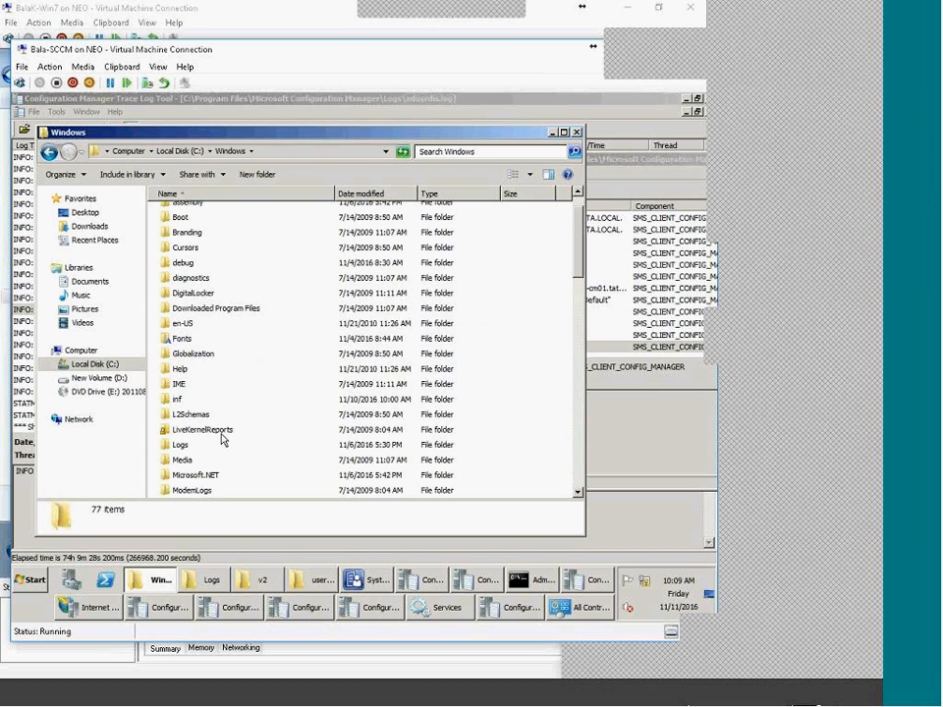
scroll(222, 439, "up", 1)
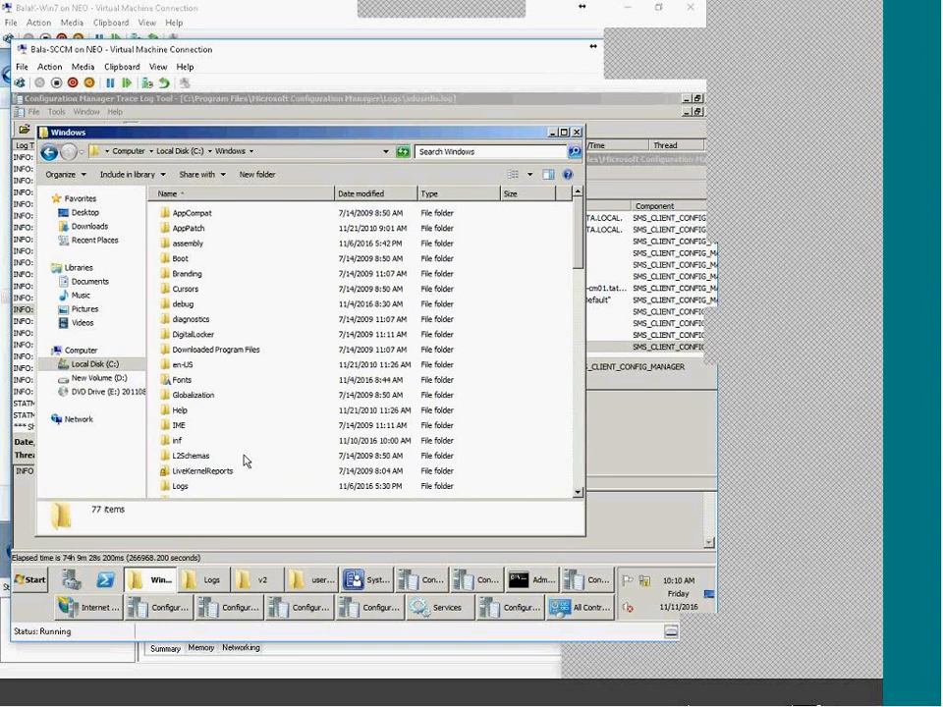
Step: Look over the site server's Windows subfolders as far as Resources, return to the start of the list and minimize the window
scroll(244, 460, "down", 3)
scroll(246, 461, "down", 1)
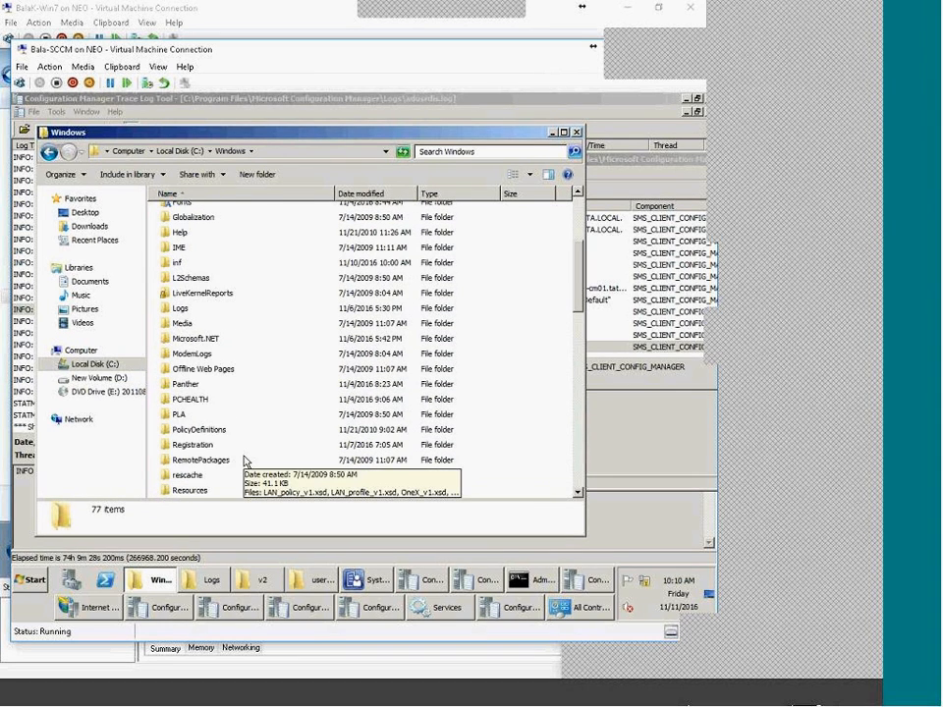
scroll(246, 461, "up", 1)
scroll(244, 461, "up", 3)
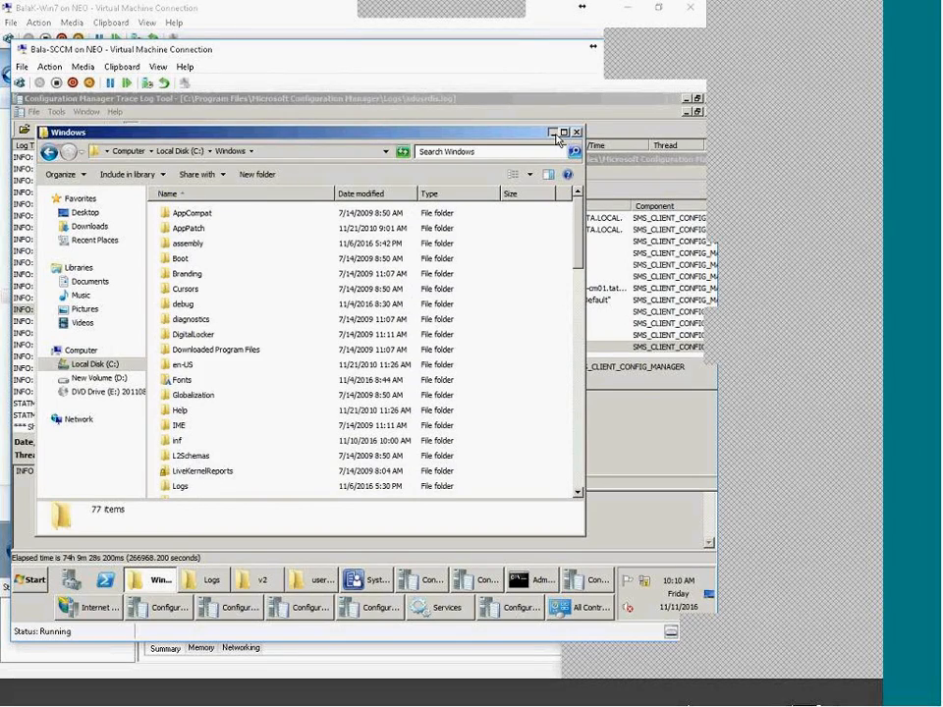
left_click(553, 133)
Step: Close the extra trace log windows, including adusrdis.log and ConfigMgrSetup.lo_, keeping only ccm.log open
left_click(484, 582)
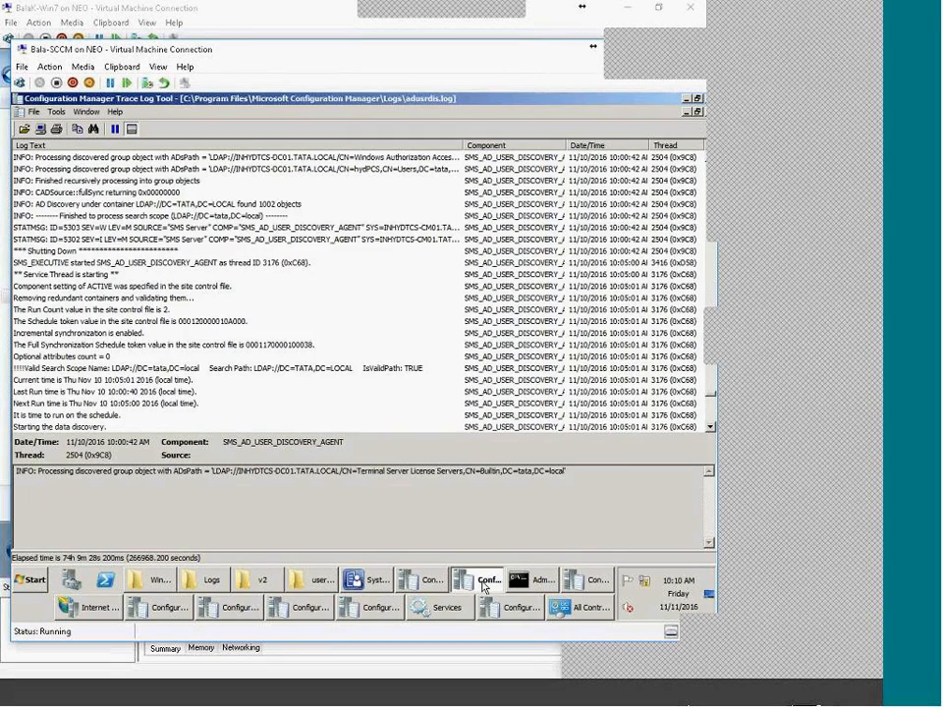
right_click(455, 586)
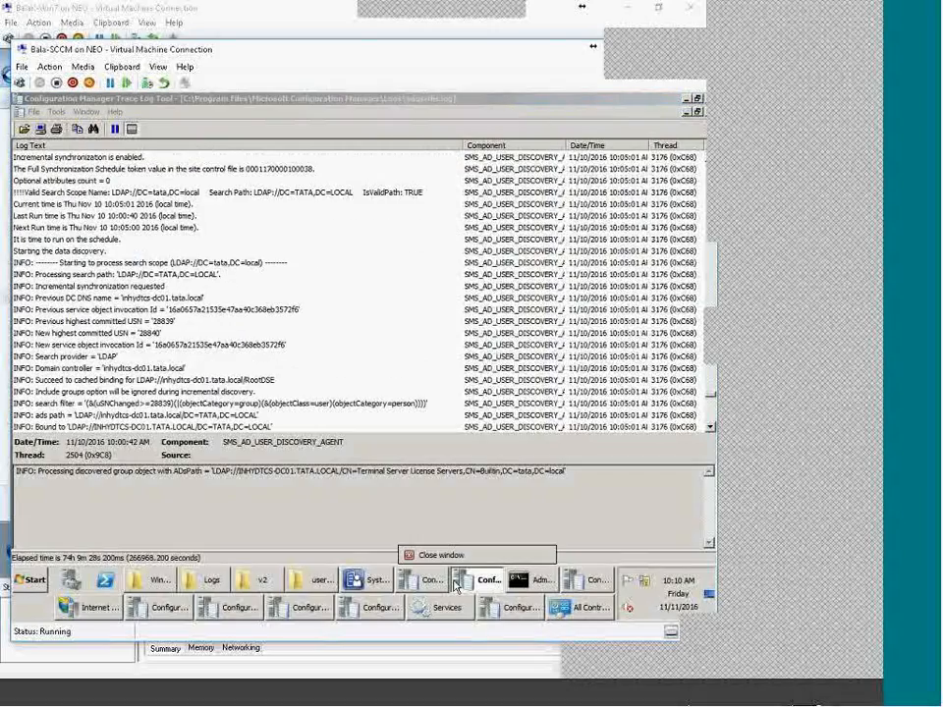
left_click(441, 555)
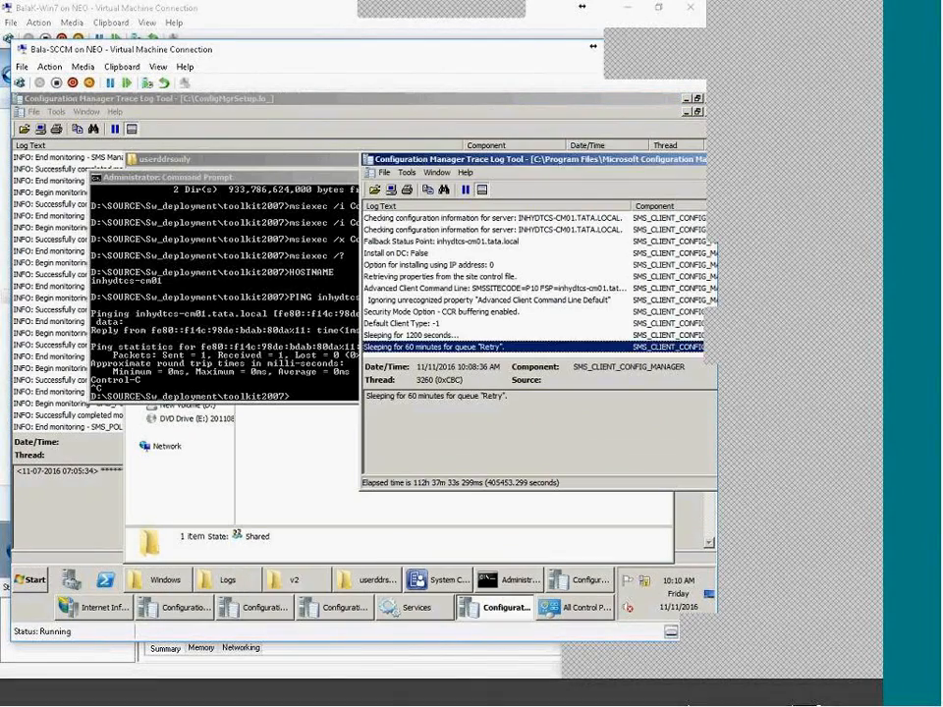
right_click(284, 612)
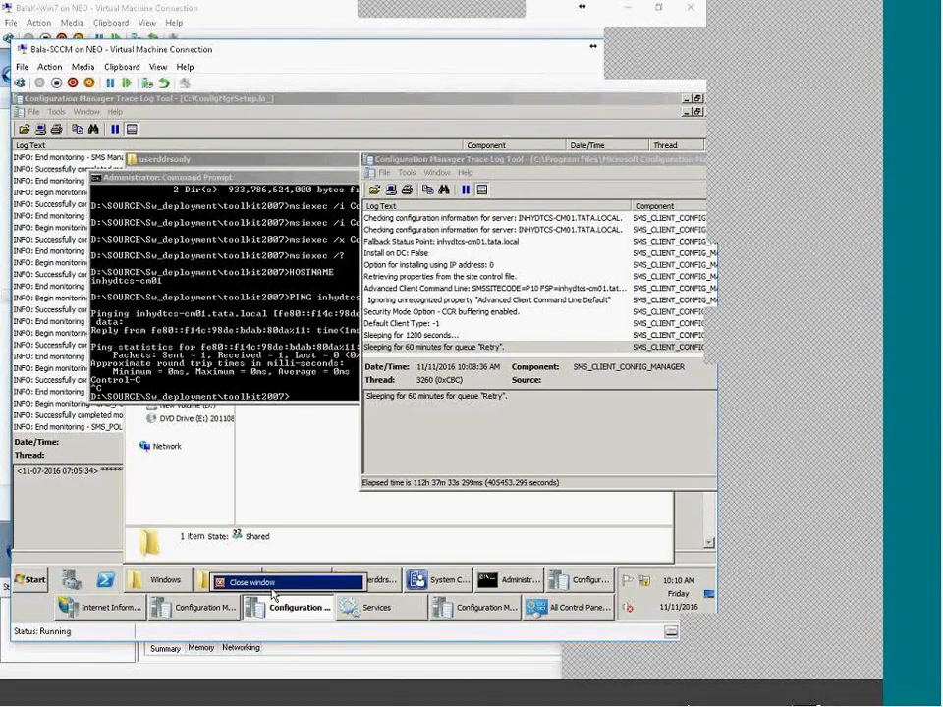
left_click(246, 583)
right_click(218, 620)
left_click(210, 597)
right_click(236, 606)
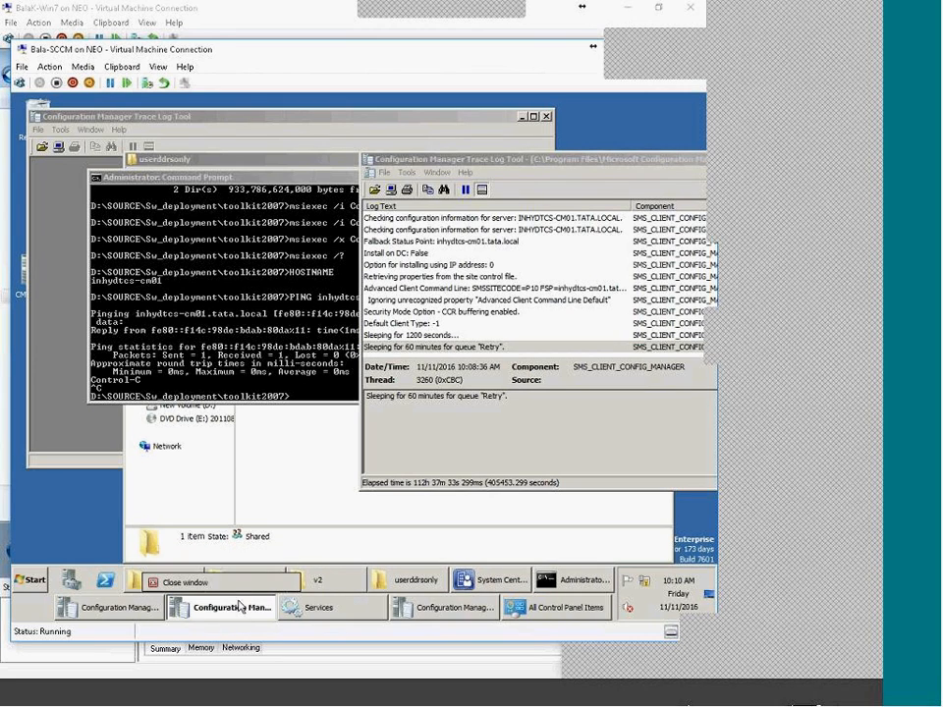
left_click(186, 578)
right_click(224, 608)
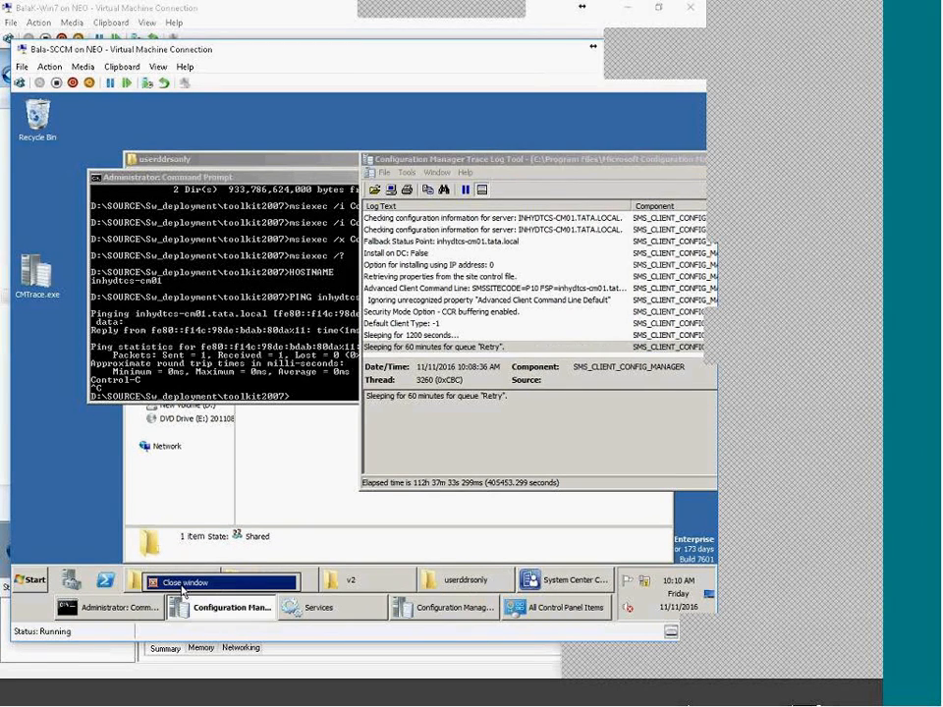
left_click(183, 585)
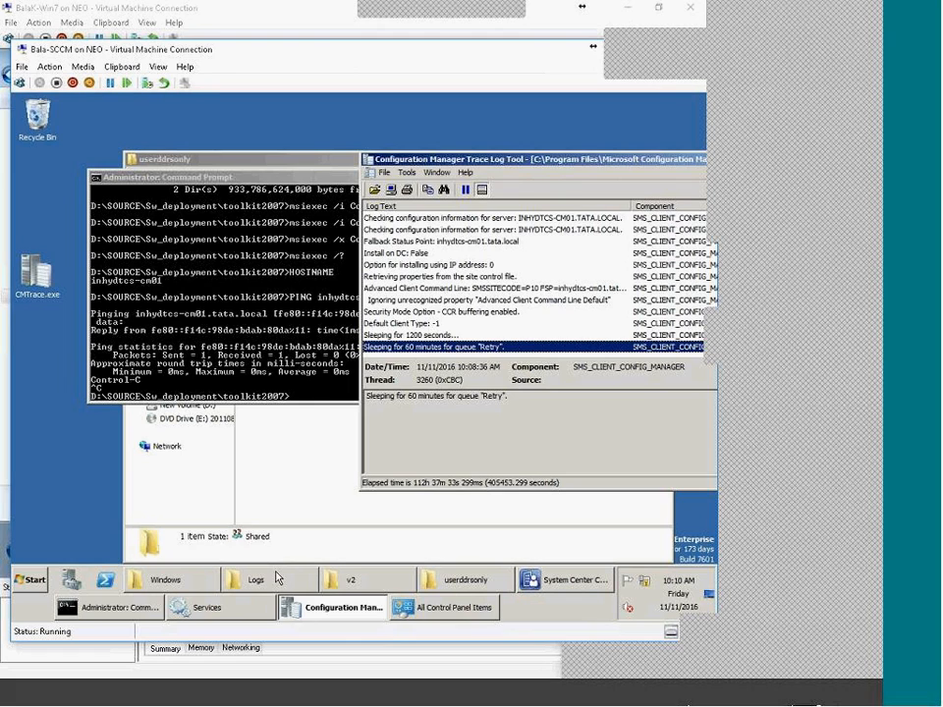
Step: Close the v2, userddrsonly and Windows folder windows and bring up the Configuration Manager Logs folder
right_click(278, 579)
right_click(372, 579)
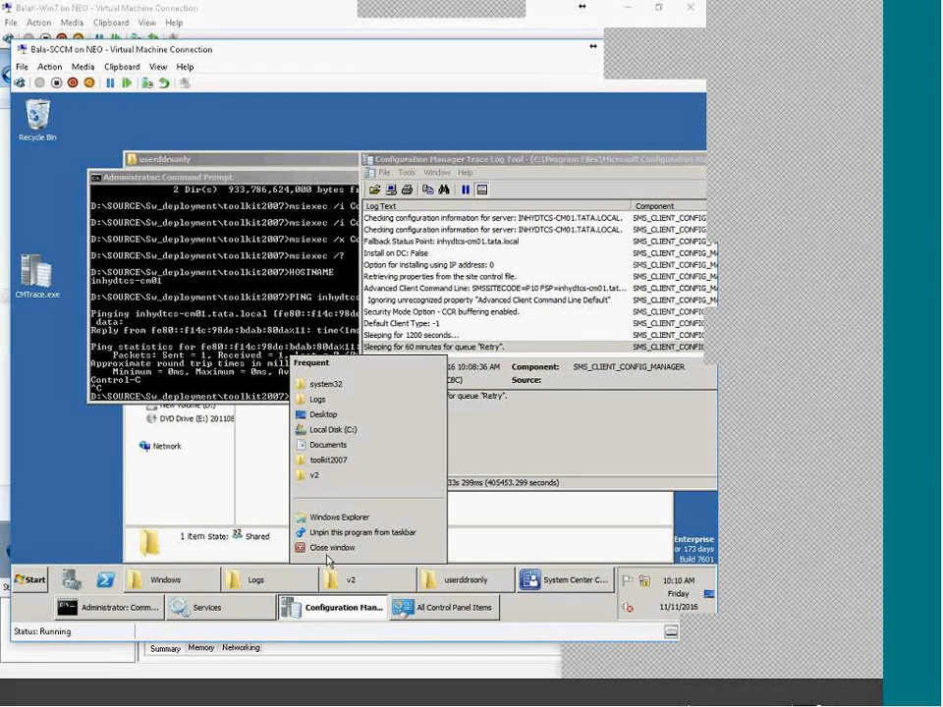
left_click(358, 551)
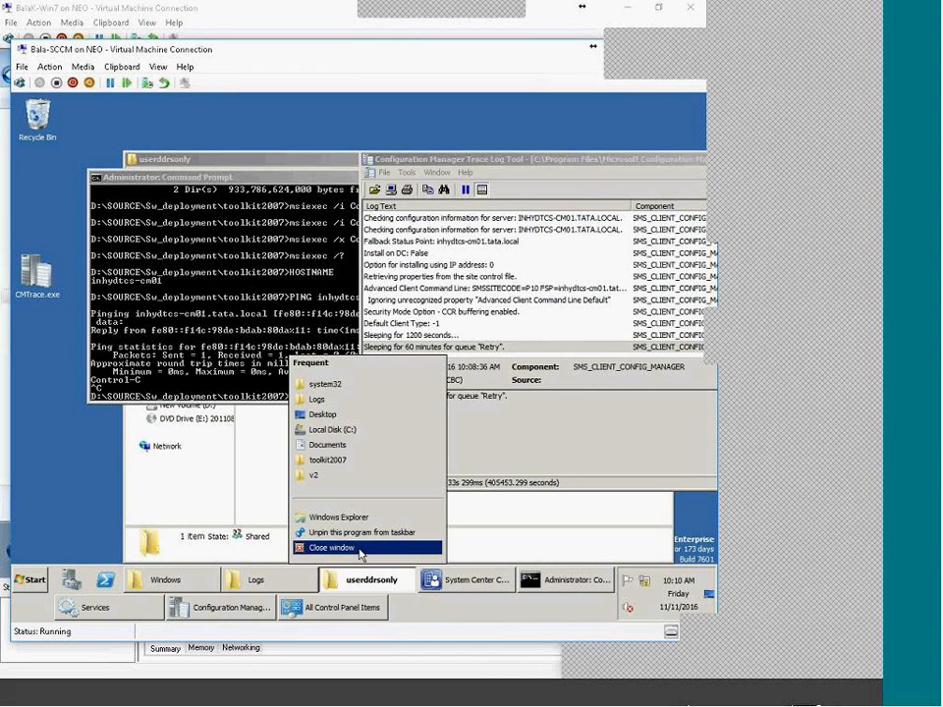
left_click(359, 548)
left_click(168, 579)
right_click(170, 579)
left_click(173, 579)
right_click(173, 580)
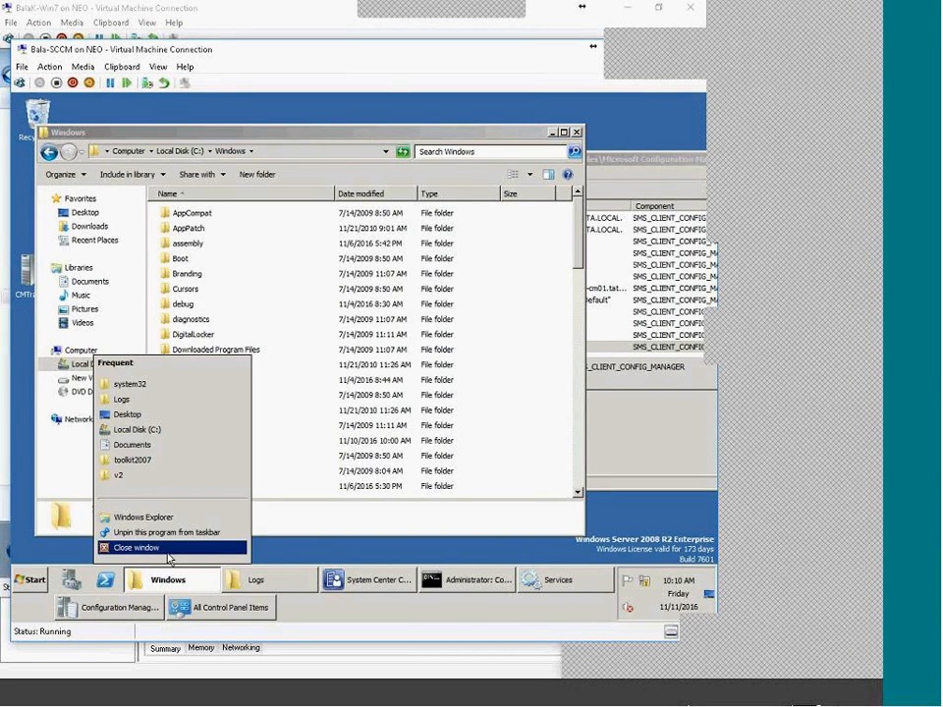
left_click(167, 546)
left_click(189, 586)
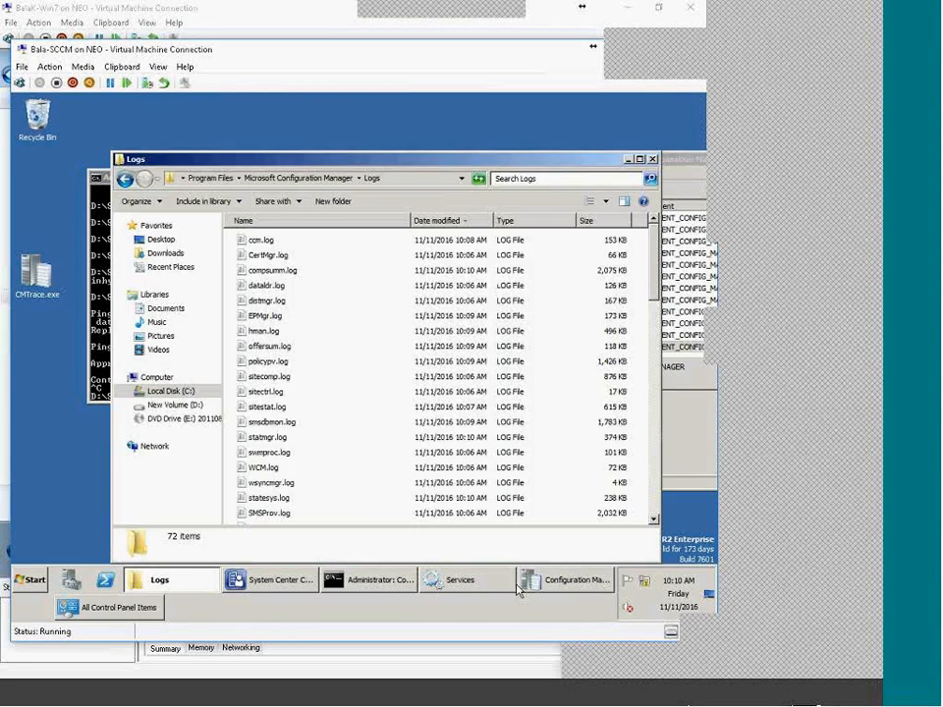
Step: Bring the ccm.log trace window to the front, move it into view and maximize it
left_click(557, 586)
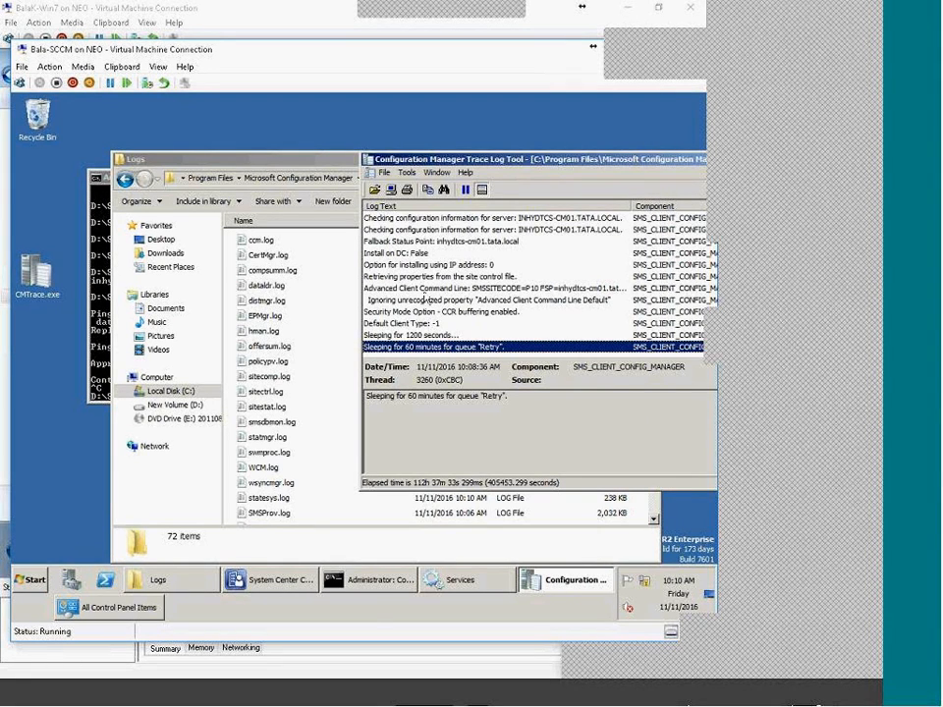
left_click_drag(521, 160, 403, 125)
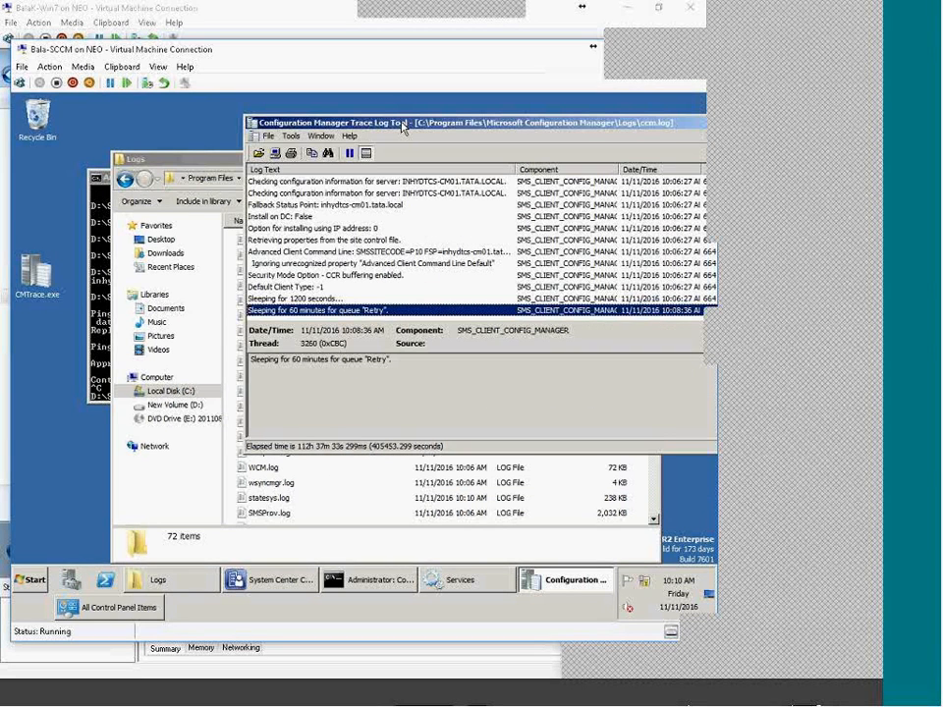
double_click(402, 126)
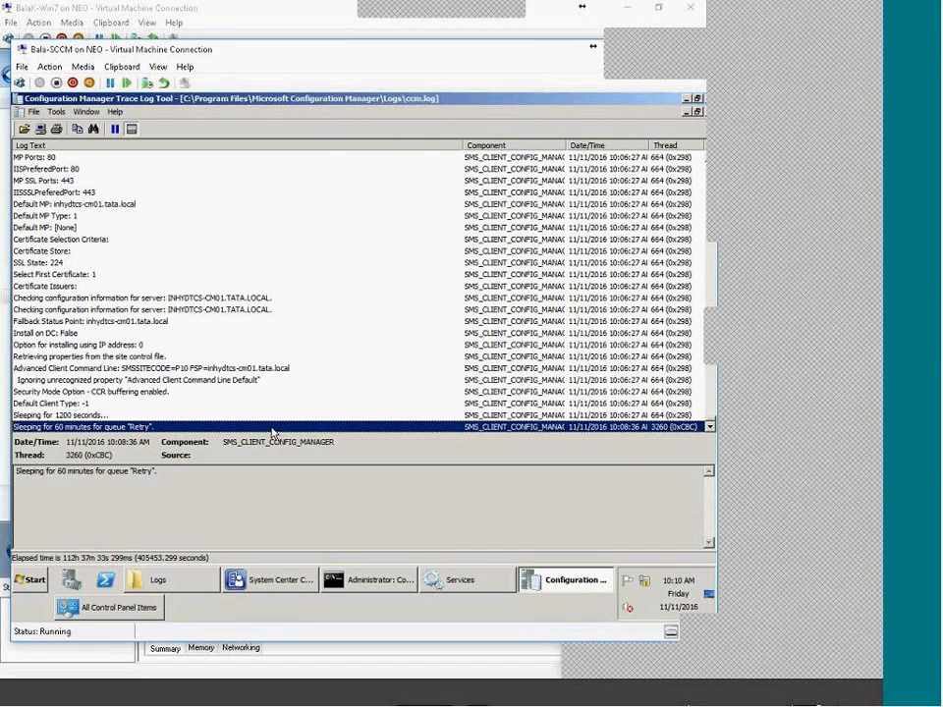
Step: Switch to the Windows 7 virtual machine, refresh its C:\Windows folder, sort it by ascending name and check the subfolders around CSC
left_click(738, 704)
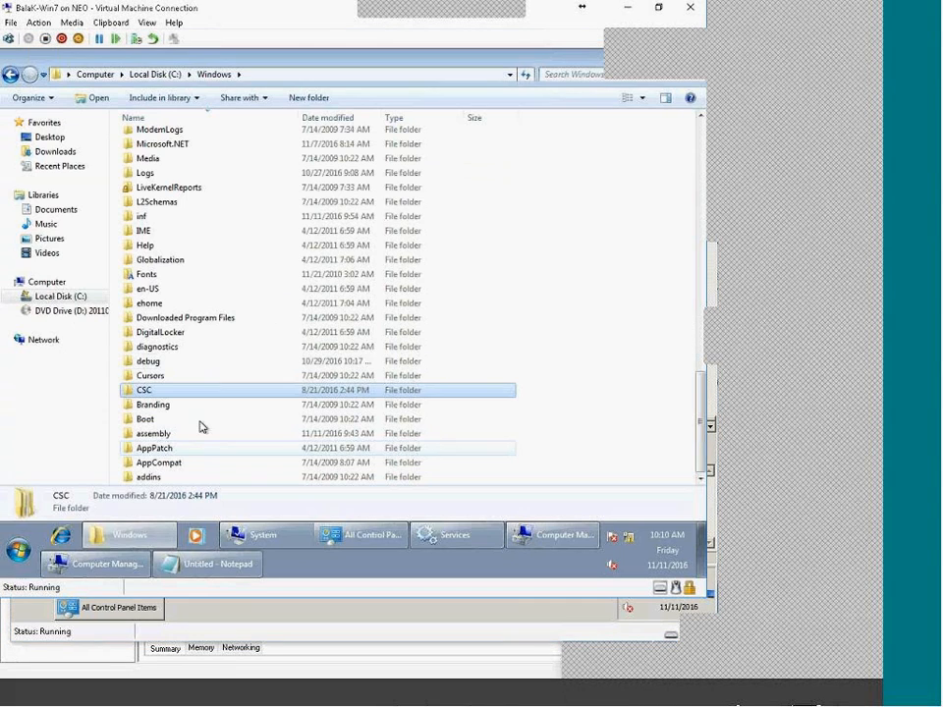
right_click(577, 217)
left_click(604, 272)
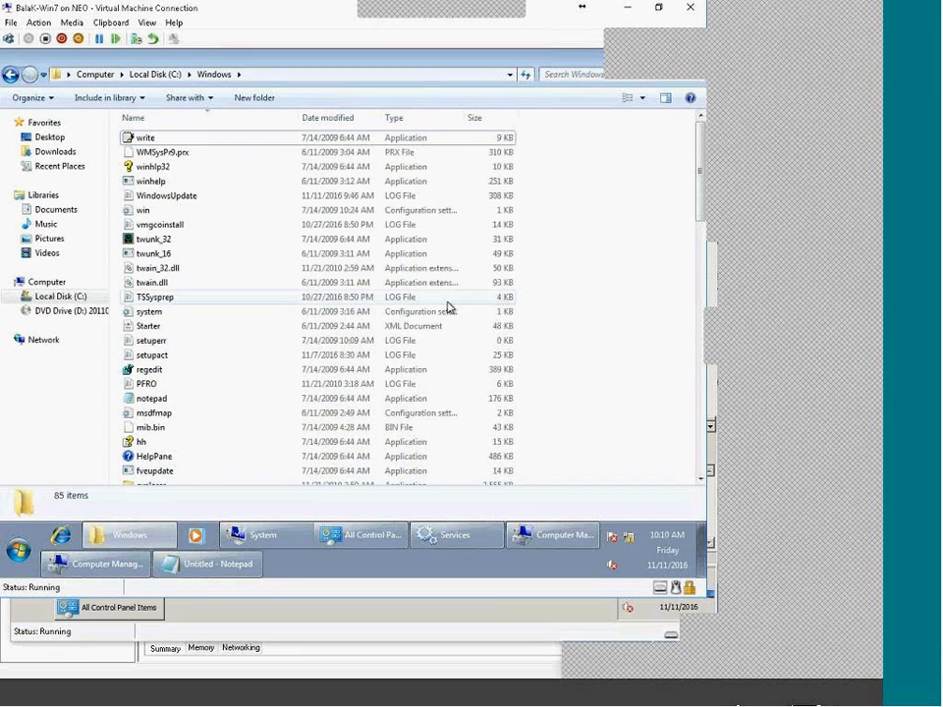
left_click(177, 126)
left_click(162, 228)
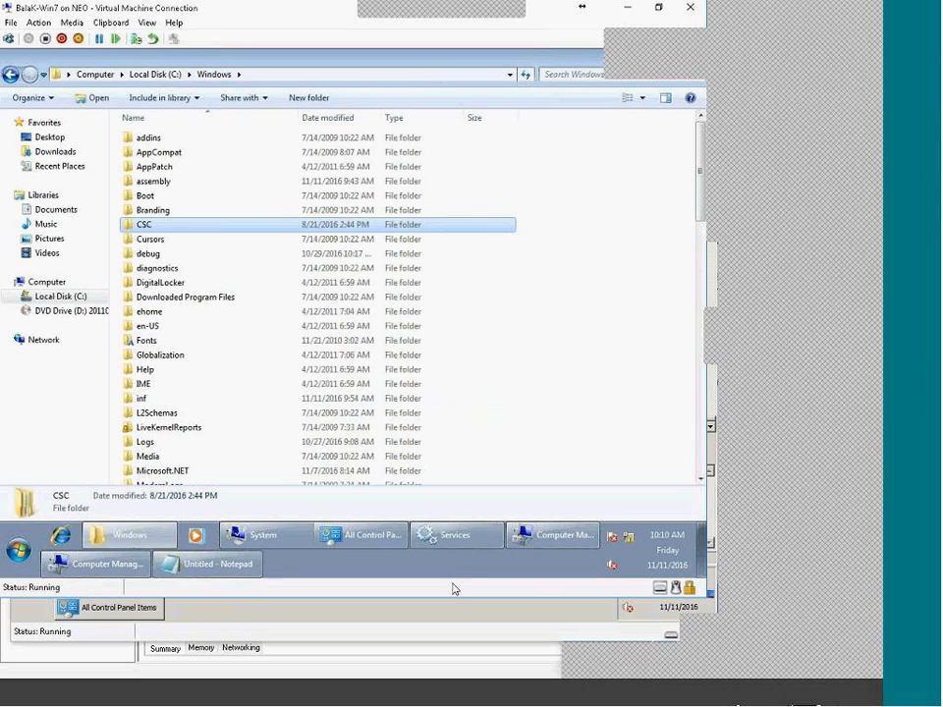
Step: Glance at the domain controller virtual machine, return to the site server and recheck the last ccm.log entry for the Retry queue
left_click(690, 704)
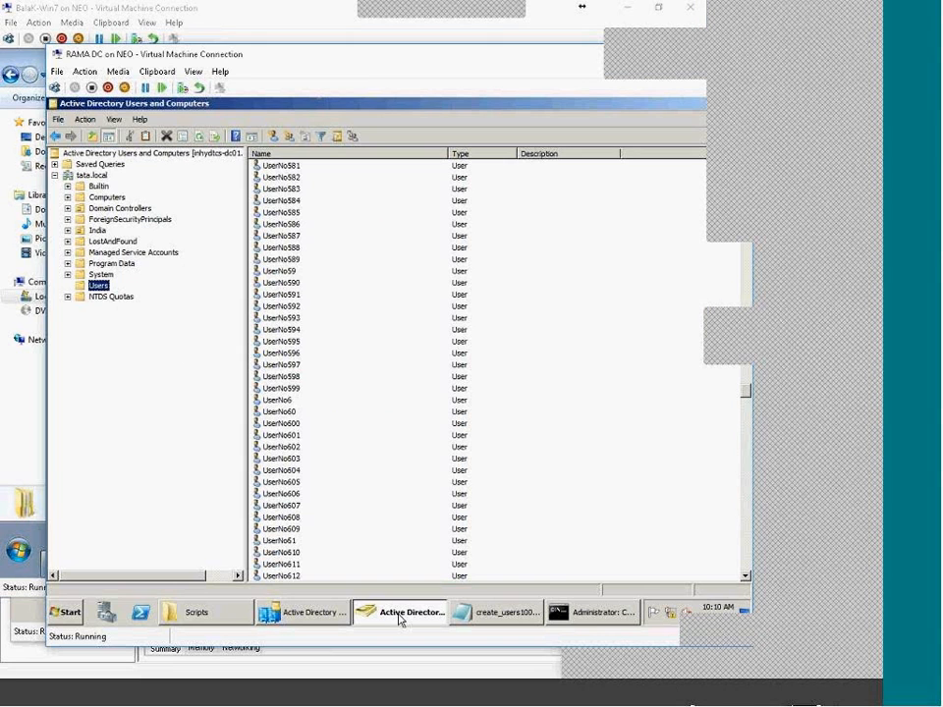
left_click(636, 701)
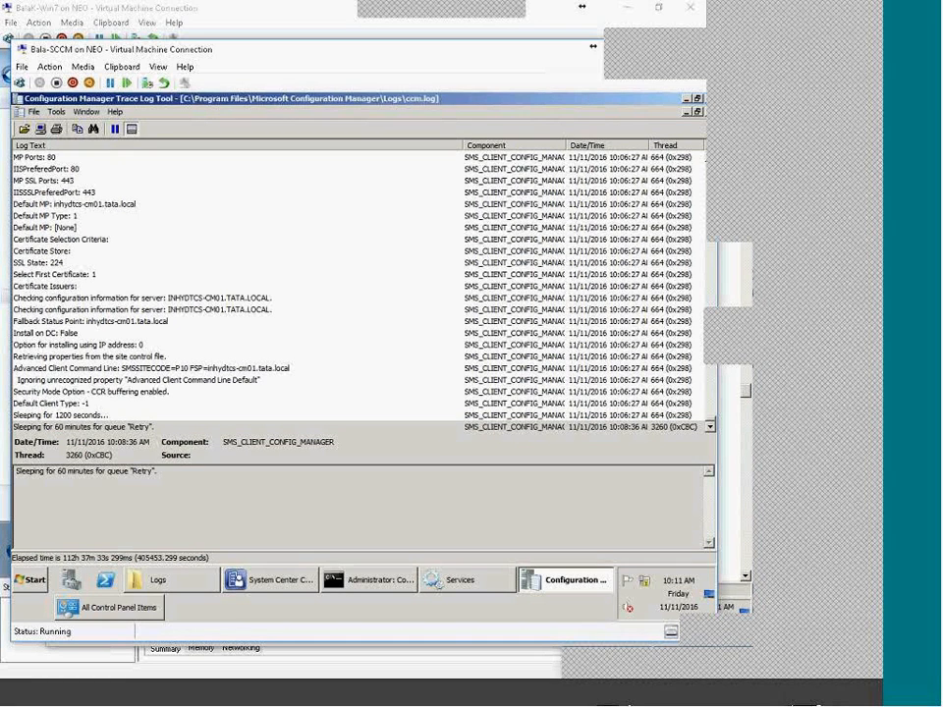
left_click(266, 599)
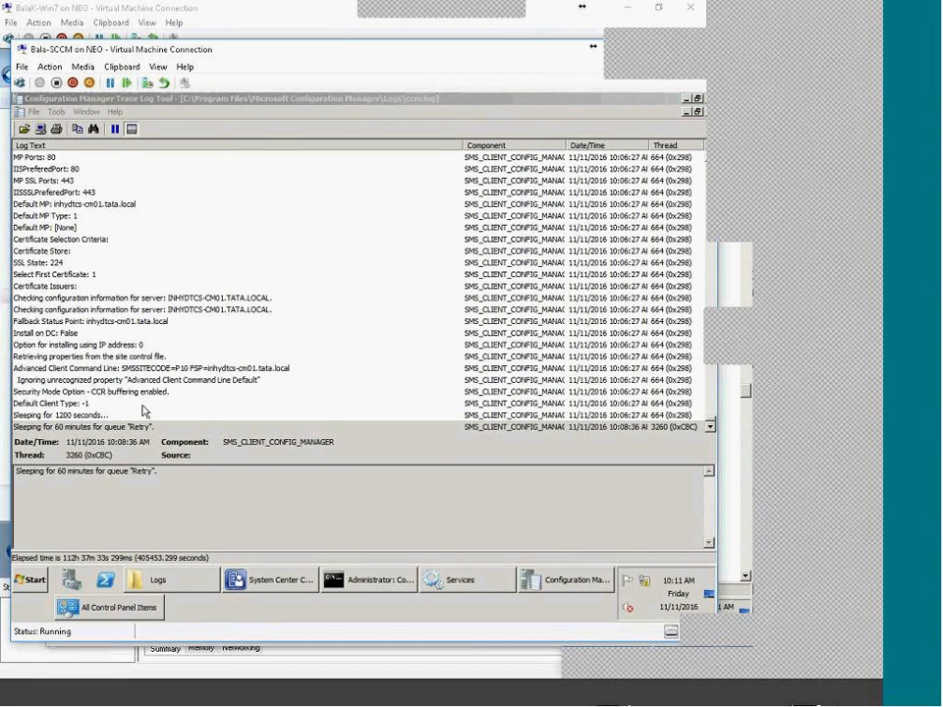
left_click(142, 403)
left_click(145, 428)
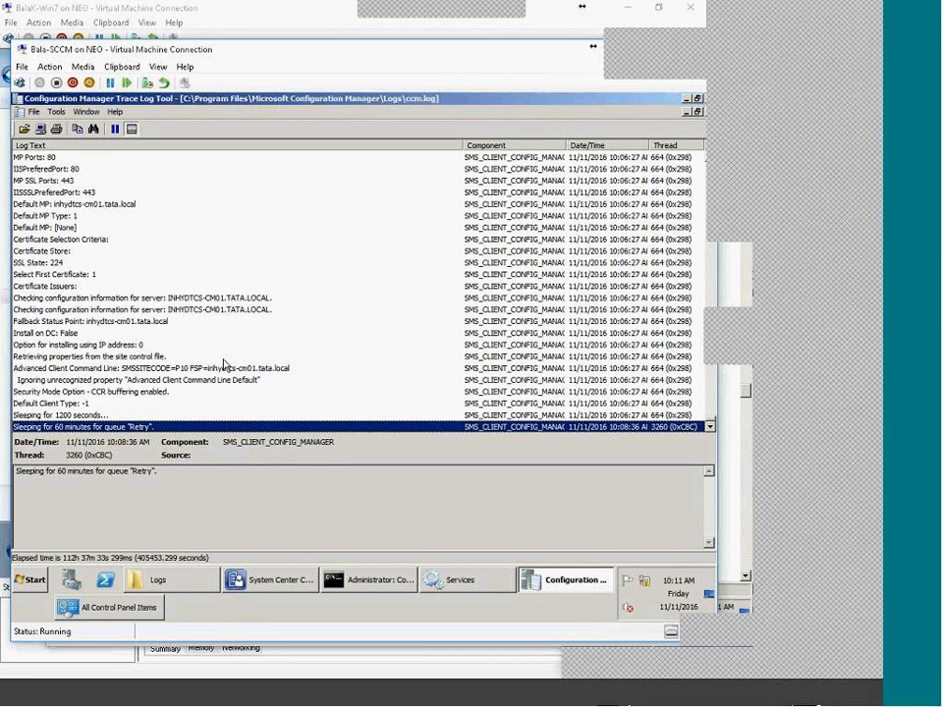
Step: Switch to the Configuration Manager console and update the membership of All Systems under Devices
left_click(273, 587)
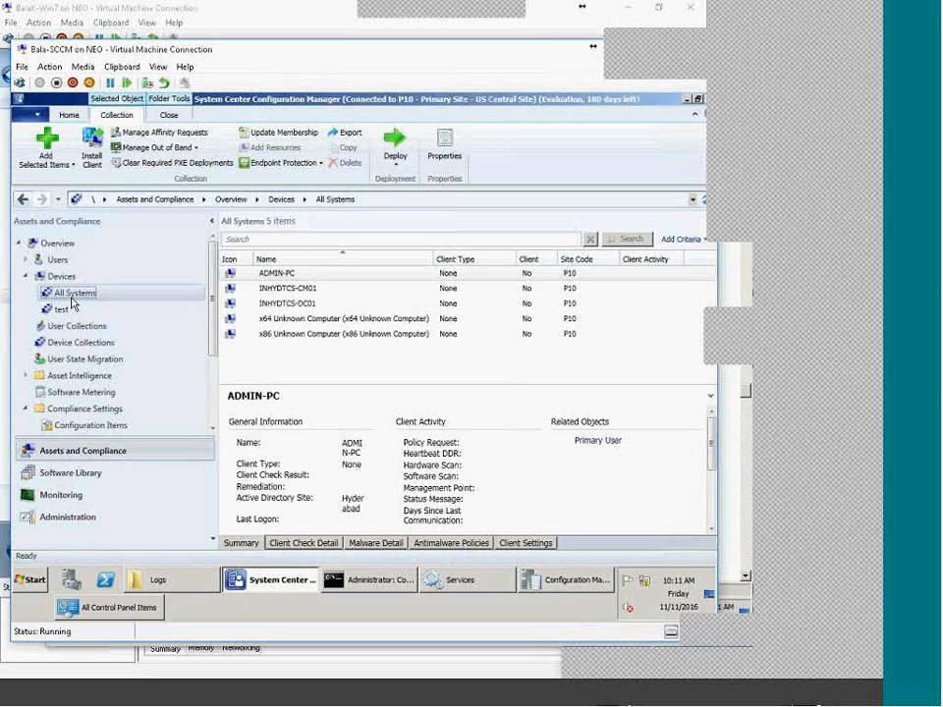
right_click(73, 291)
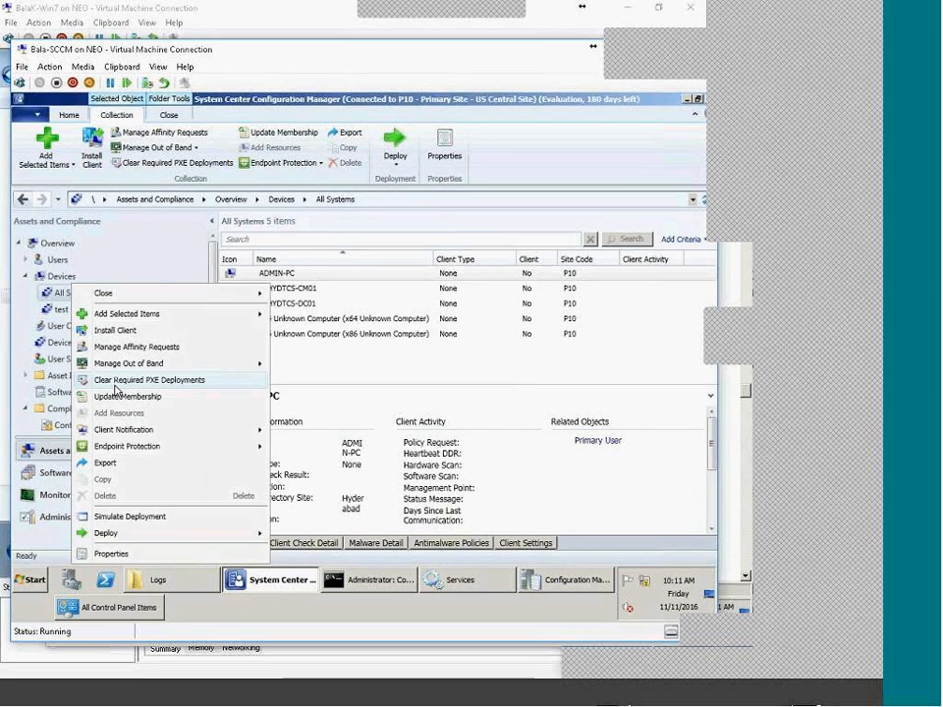
left_click(120, 397)
left_click(418, 381)
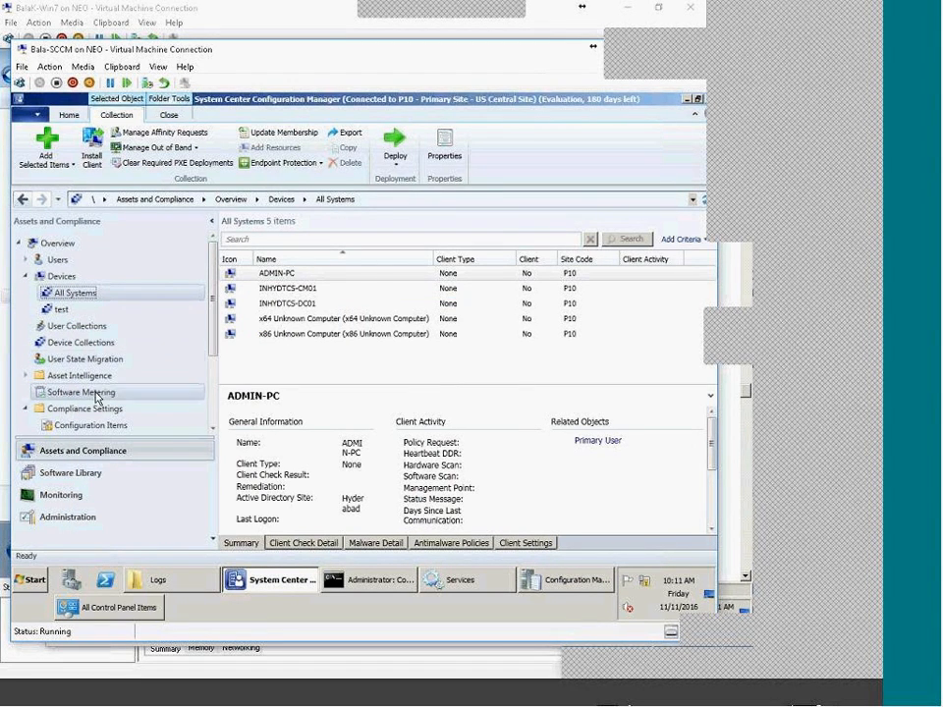
Step: Show the device collections and update the membership of the All Systems collection from there
left_click(65, 342)
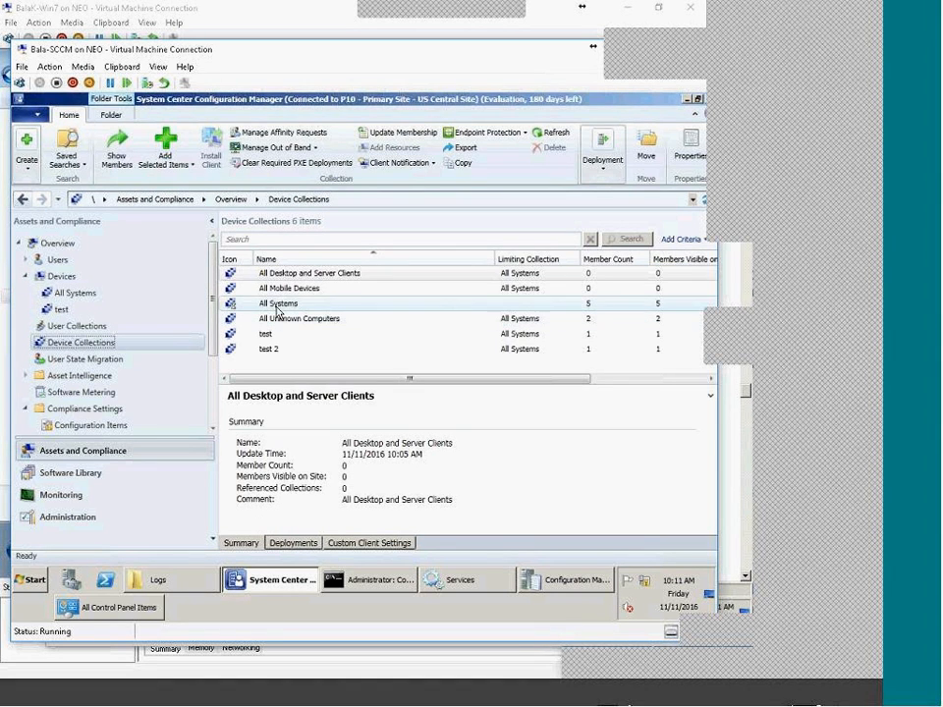
left_click(277, 305)
left_click(393, 132)
left_click(413, 383)
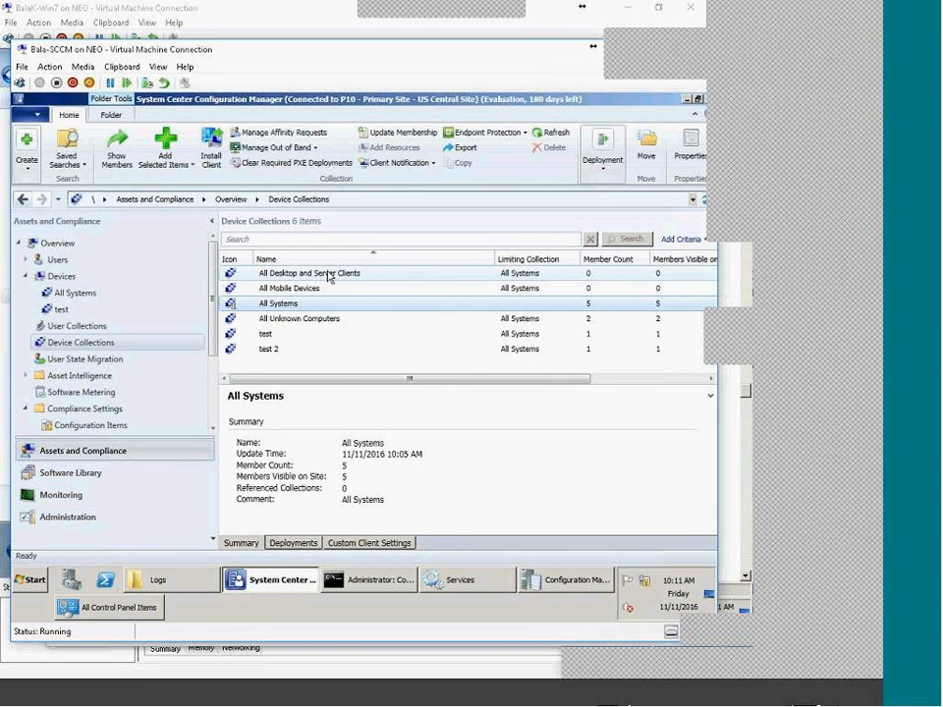
Step: Select all device collections from All Desktop and Server Clients to test 2 and update their membership
left_click_drag(329, 275, 290, 351)
left_click(422, 132)
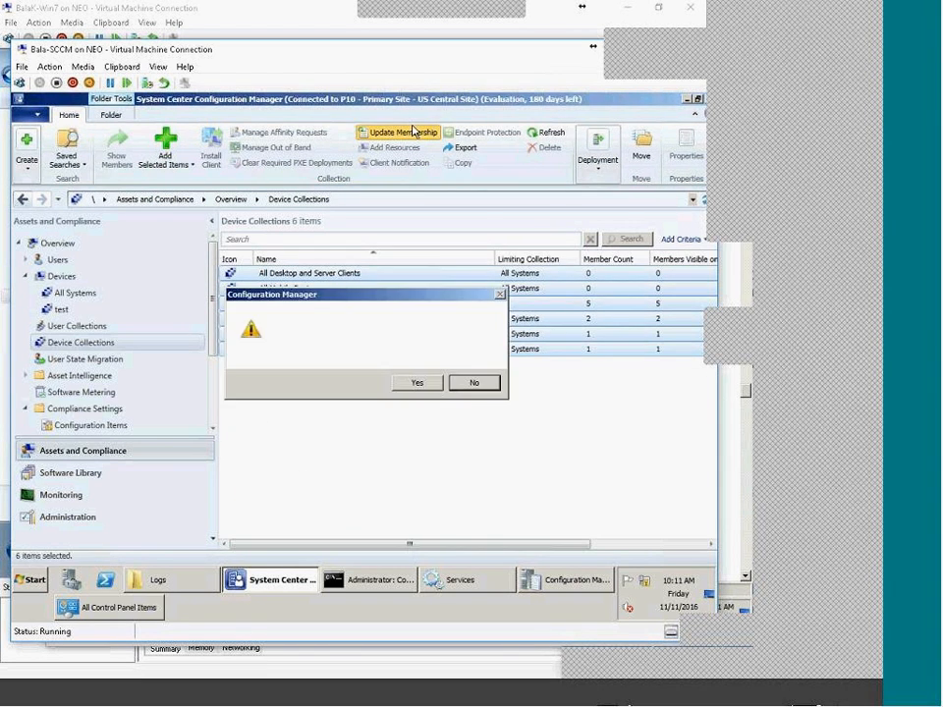
left_click(424, 383)
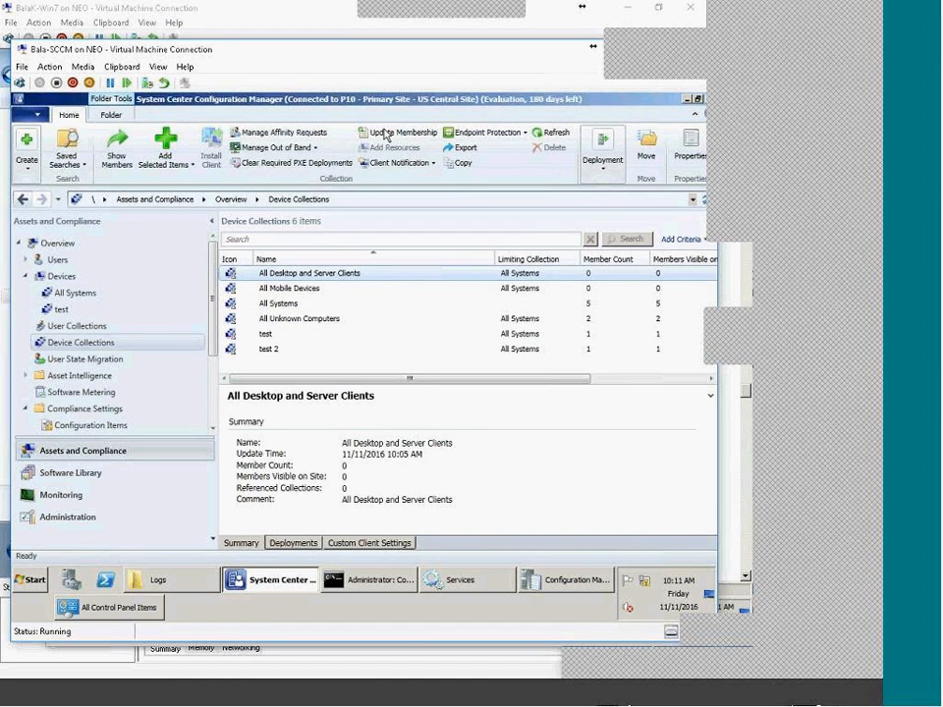
Step: Refresh the All Systems collection and display its member devices
left_click(295, 303)
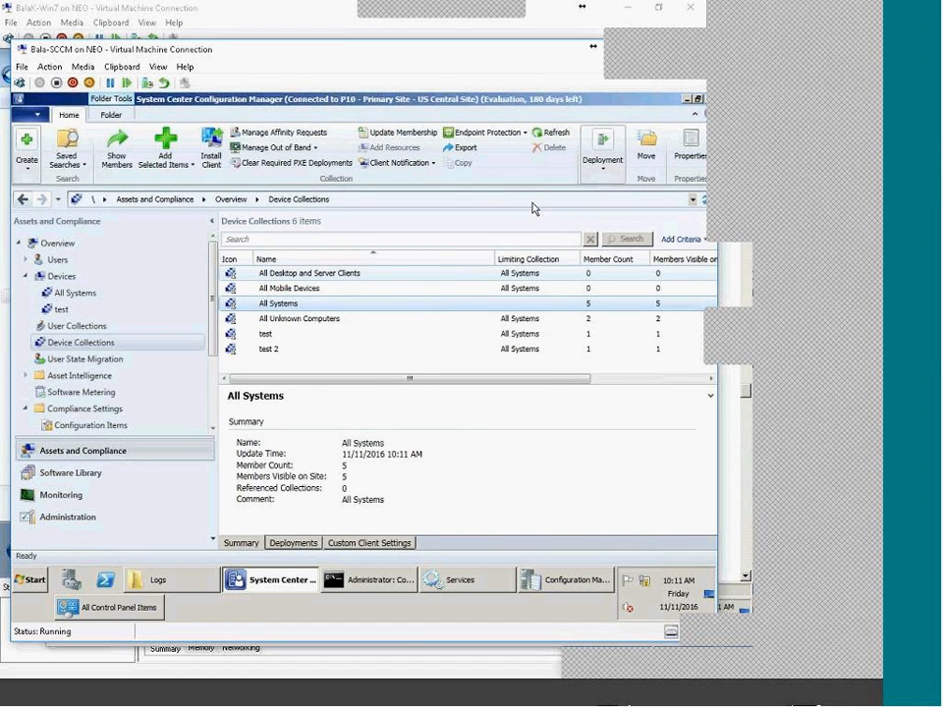
left_click(547, 135)
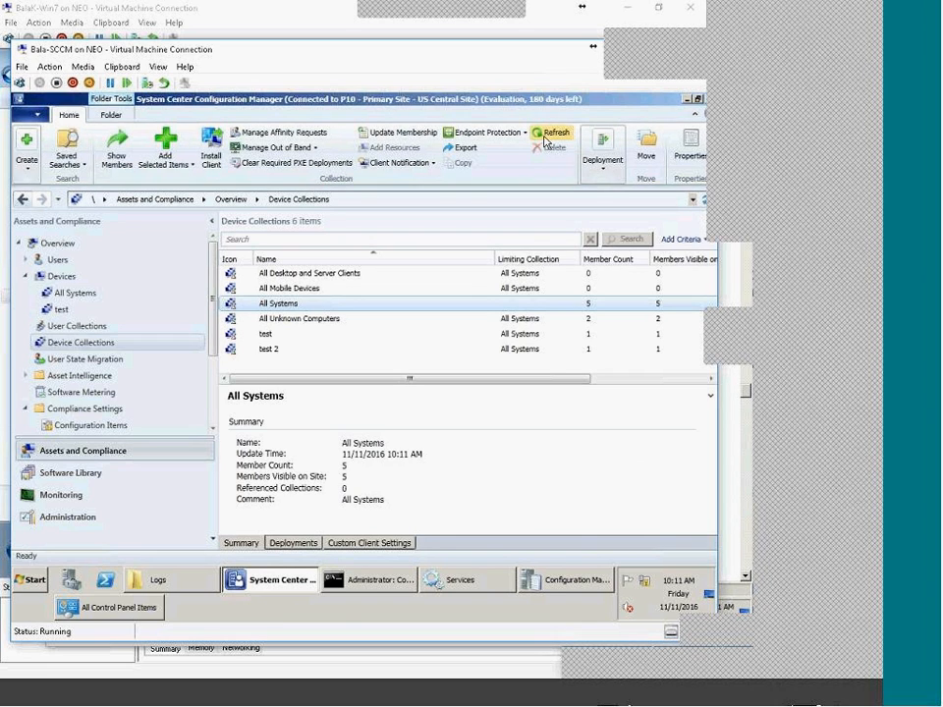
double_click(370, 310)
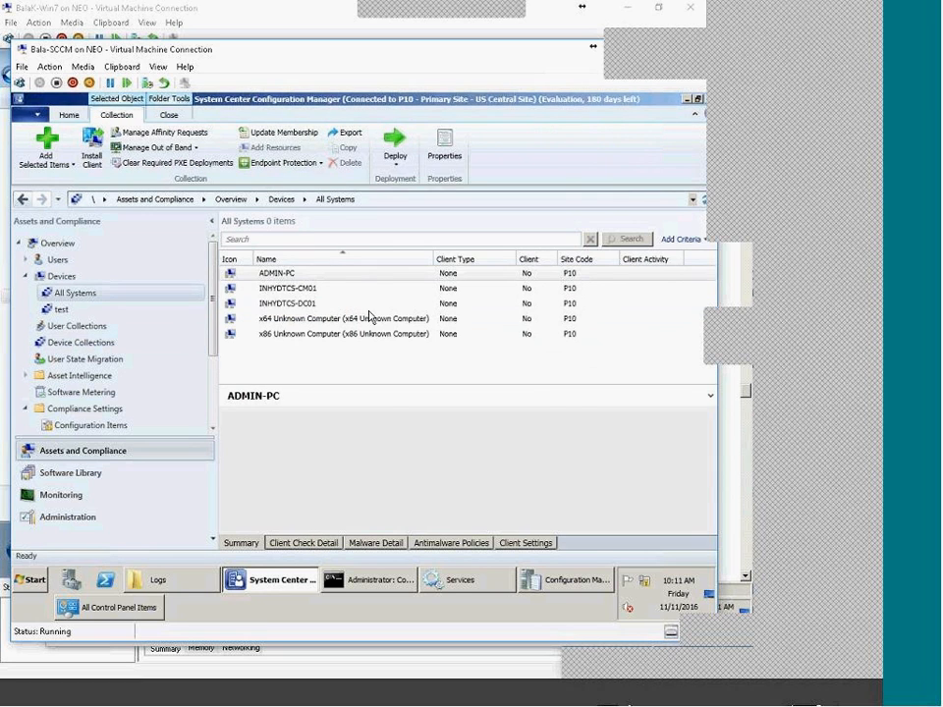
Step: Push the client to ADMIN-PC from P10-Primary Site - US Central Site, allowing domain controllers, always installing, and uninstalling any existing client first
right_click(292, 278)
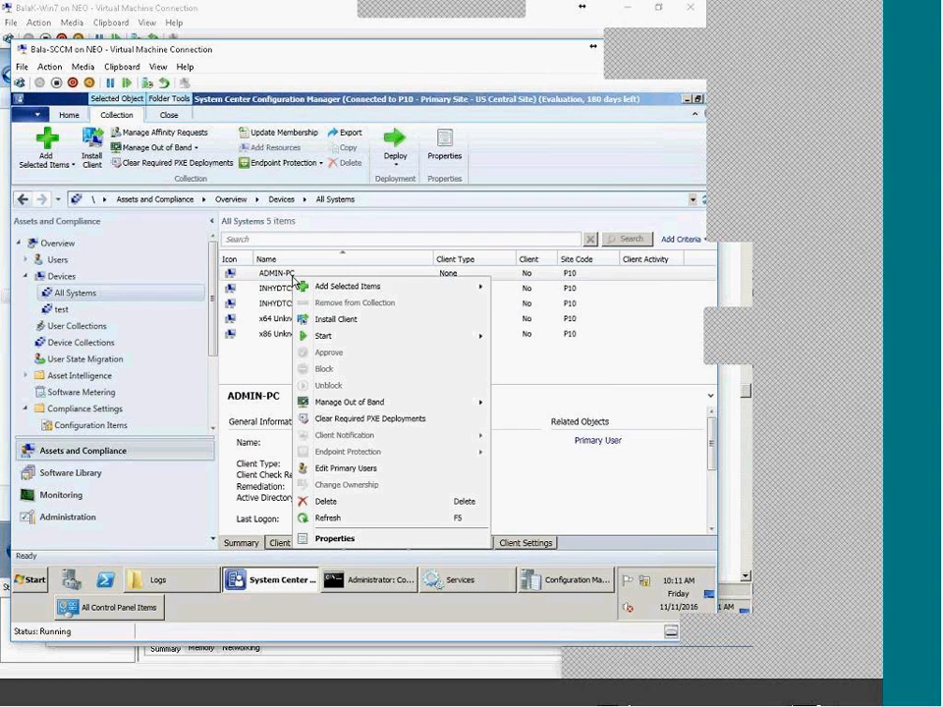
left_click(342, 324)
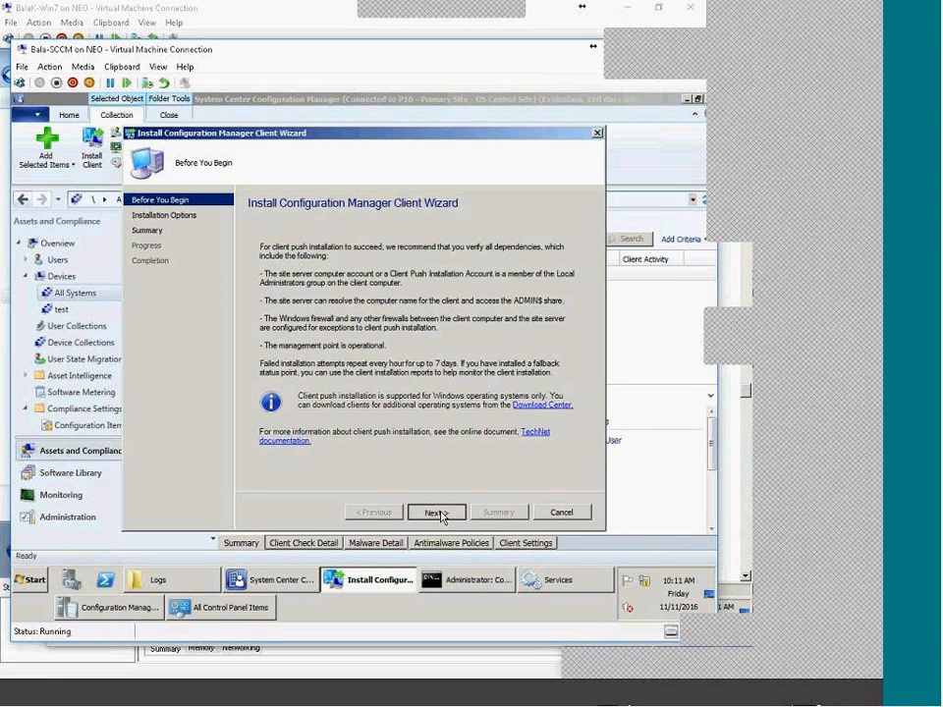
left_click(433, 512)
left_click(318, 256)
left_click(285, 315)
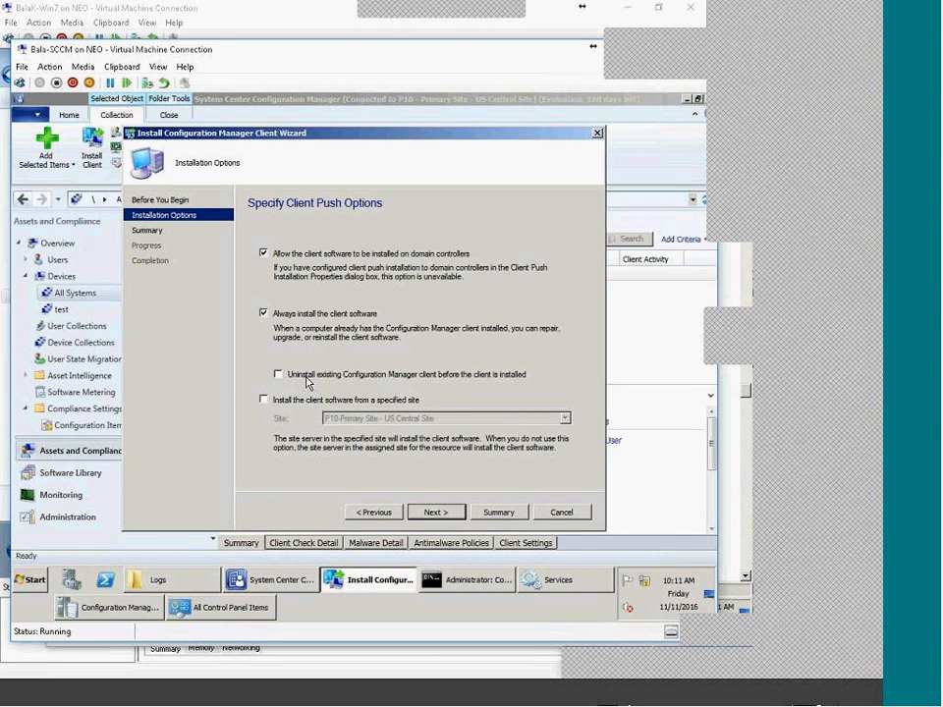
left_click(278, 374)
left_click(417, 381)
left_click(299, 399)
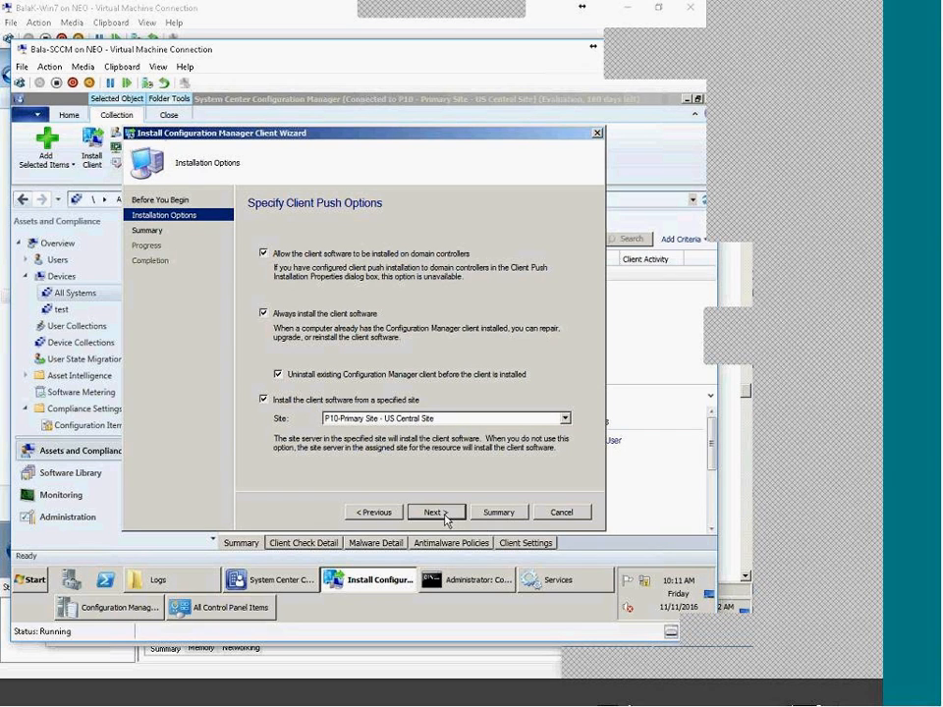
left_click(446, 518)
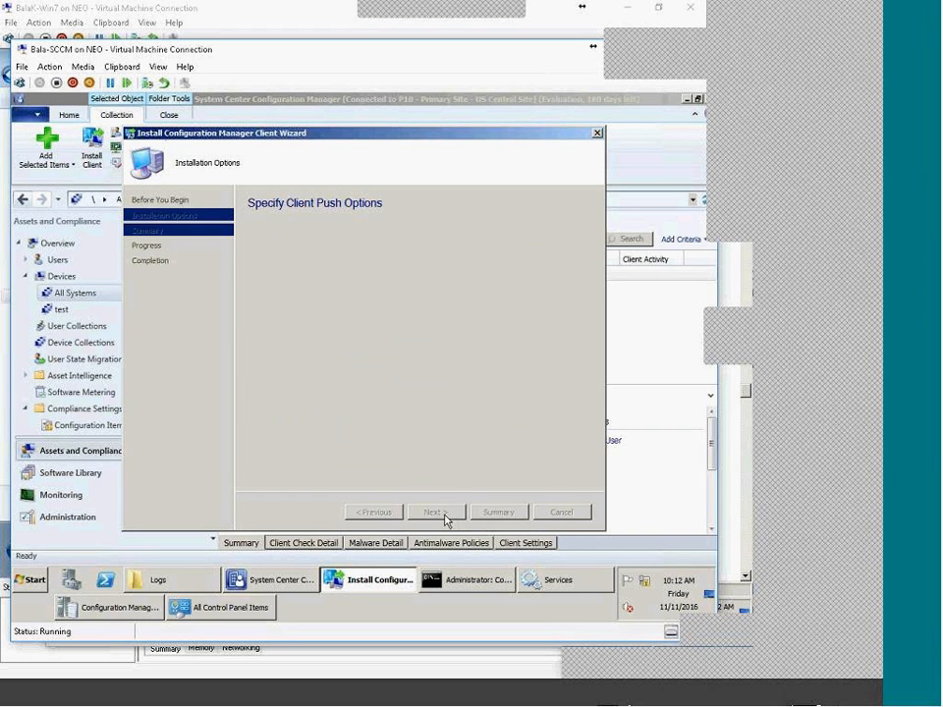
left_click(446, 517)
left_click(560, 513)
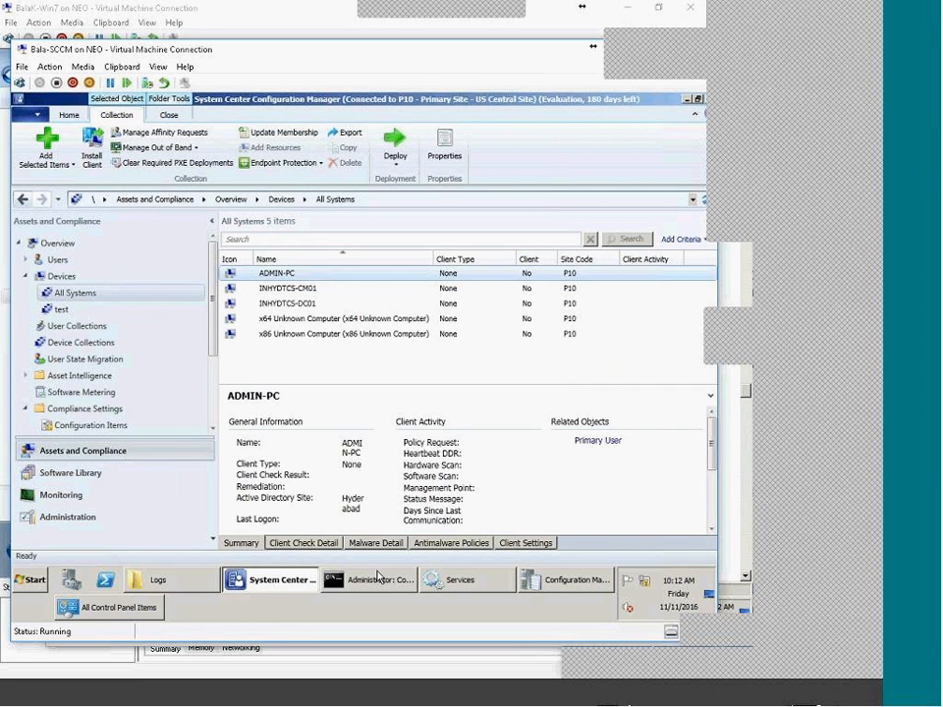
Step: Open ccm.log from the Microsoft Configuration Manager Logs folder on the site server
left_click(211, 580)
left_click(254, 244)
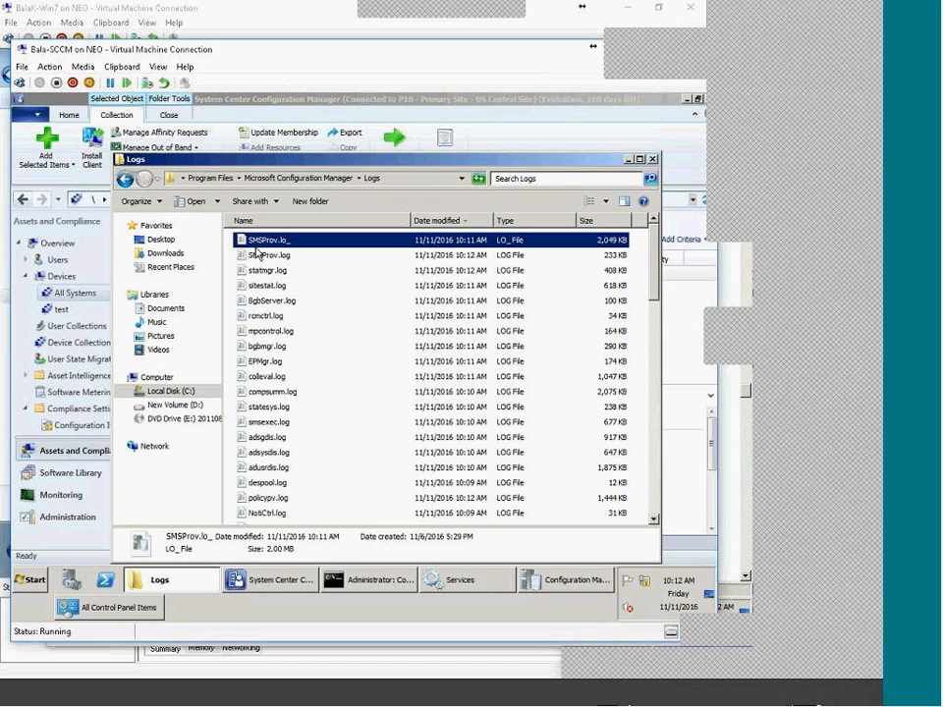
left_click(292, 392)
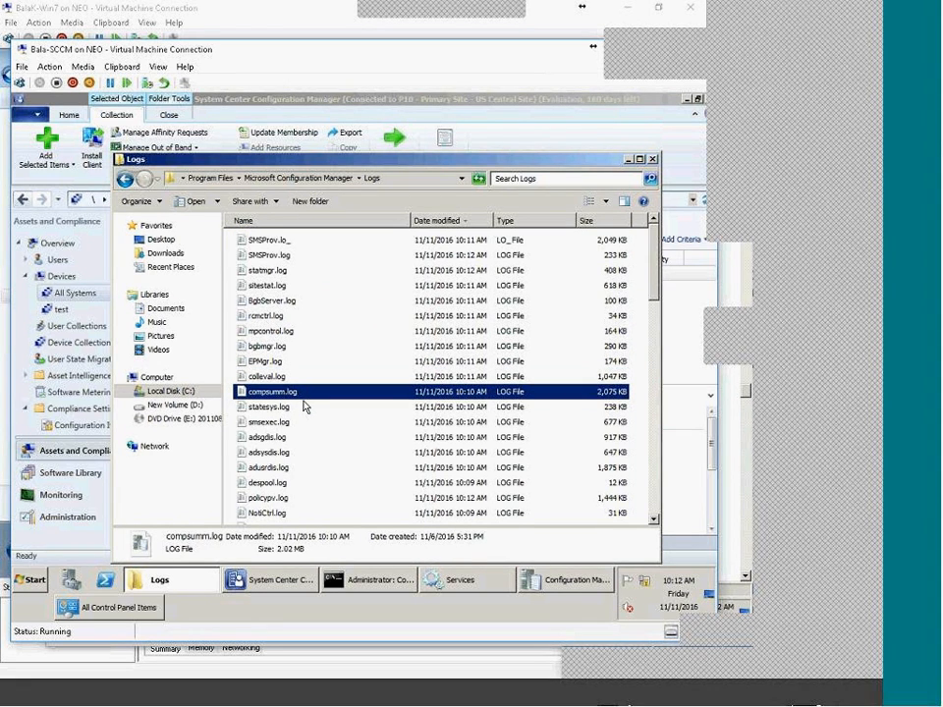
key("c")
key("c")
key("c")
key("c")
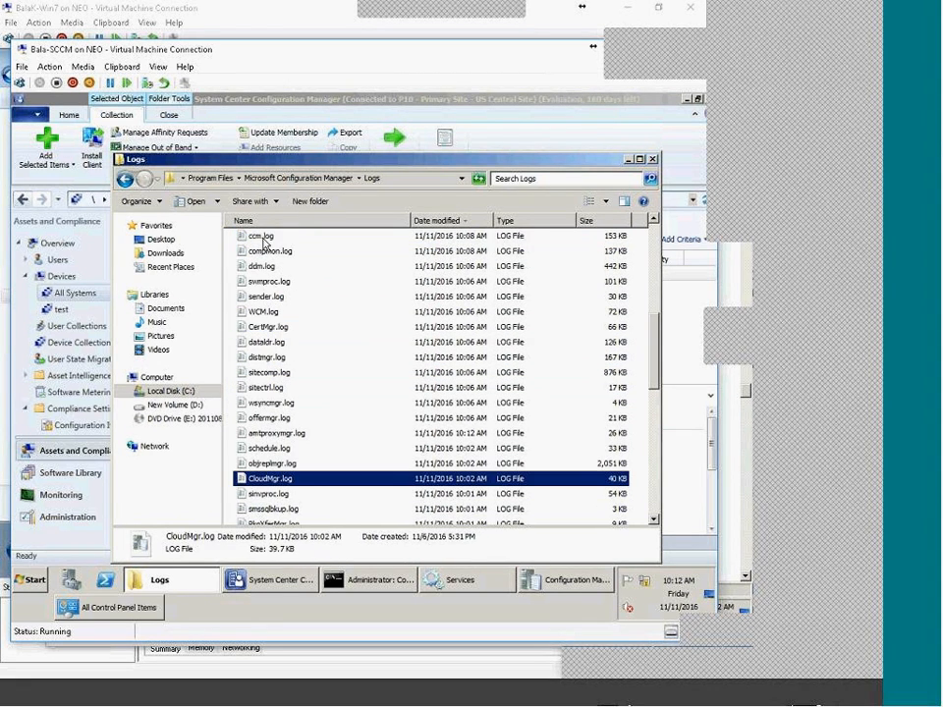
left_click(263, 243)
double_click(263, 239)
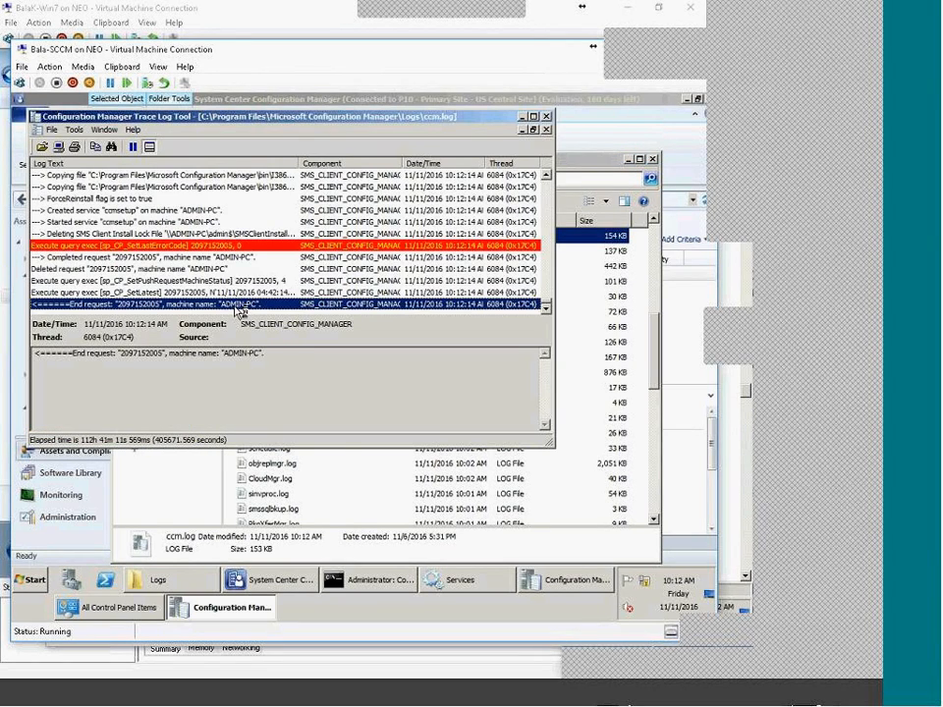
Step: Examine the maximized ccm.log for the ADMIN-PC push request, from the installation account and admin share connection to creating the ccmsetup directory
double_click(201, 116)
scroll(263, 301, "up", 3)
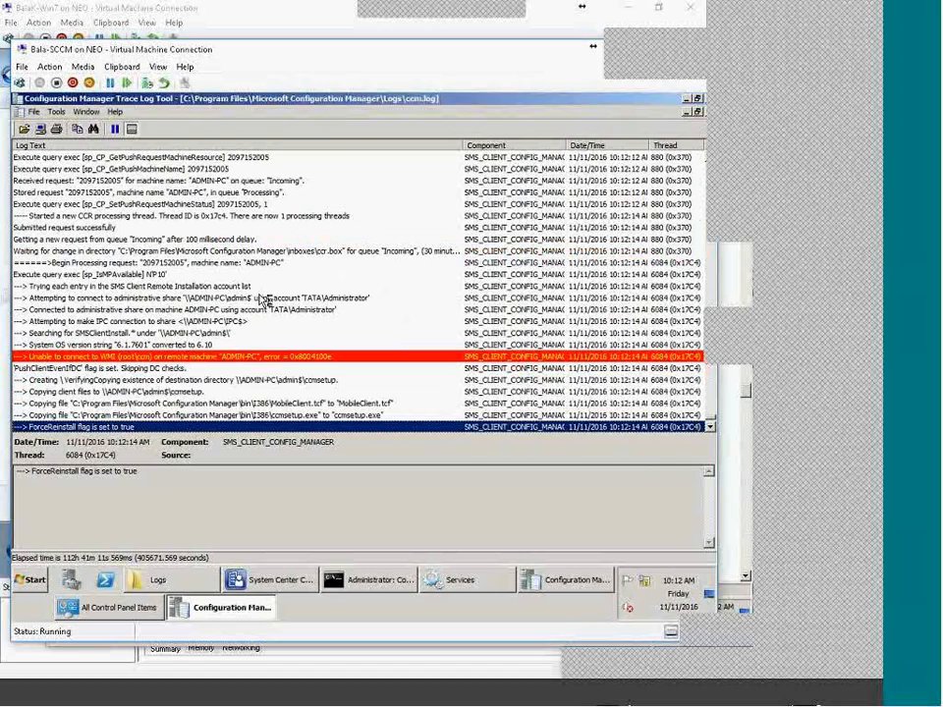
left_click(257, 285)
left_click(250, 297)
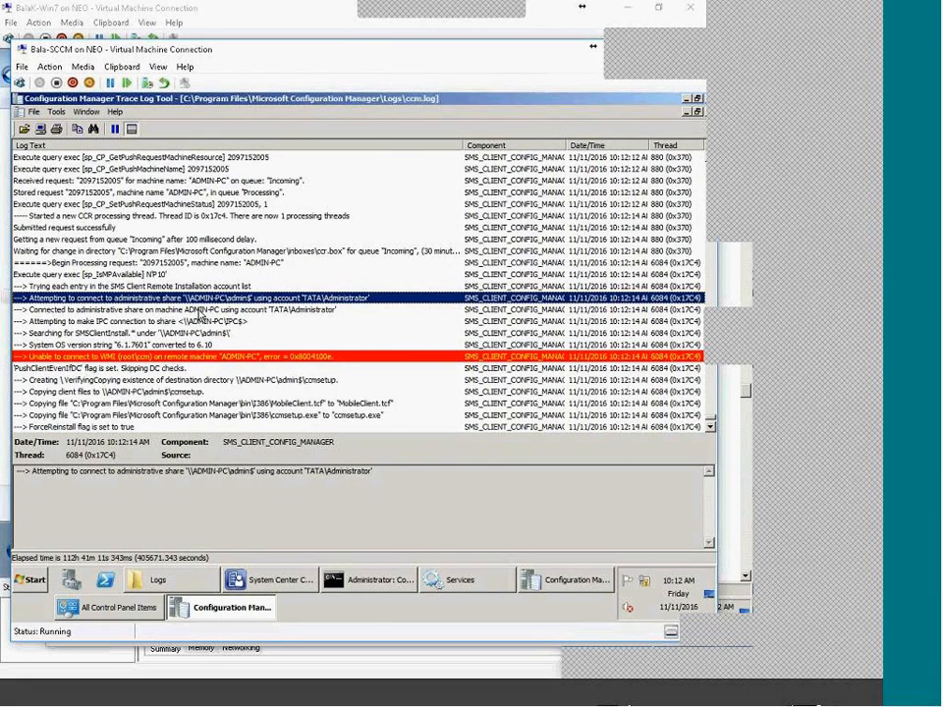
left_click(197, 321)
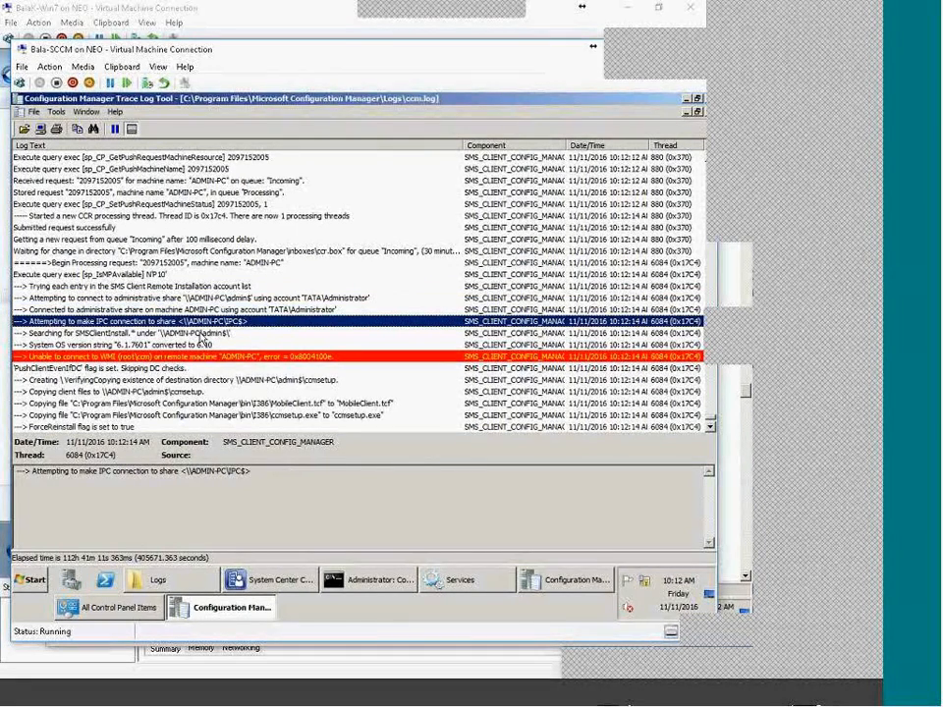
left_click(215, 334)
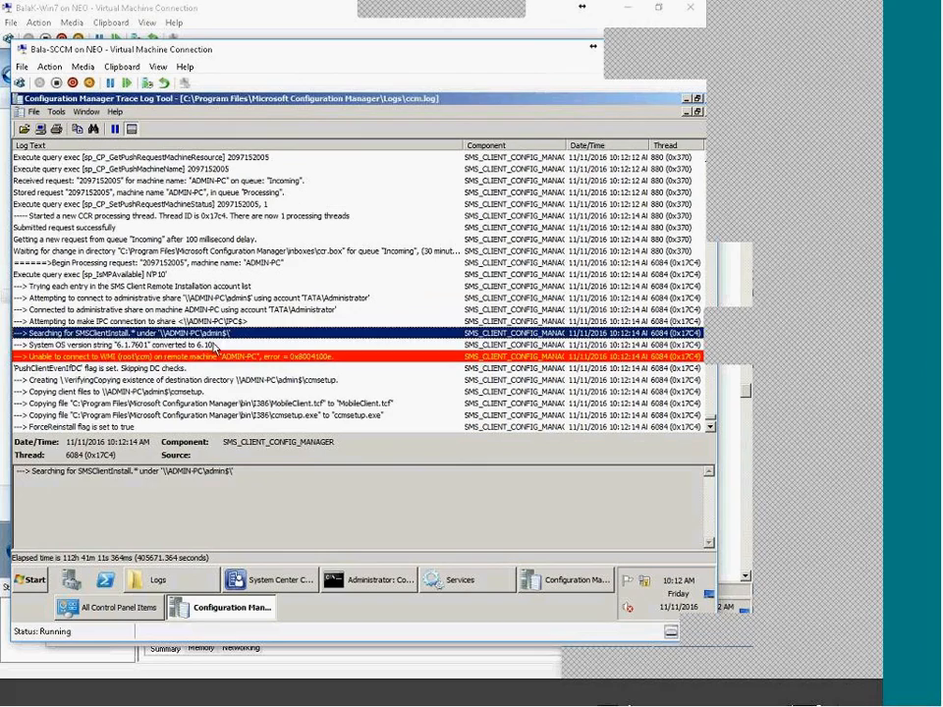
left_click(215, 345)
left_click(65, 358)
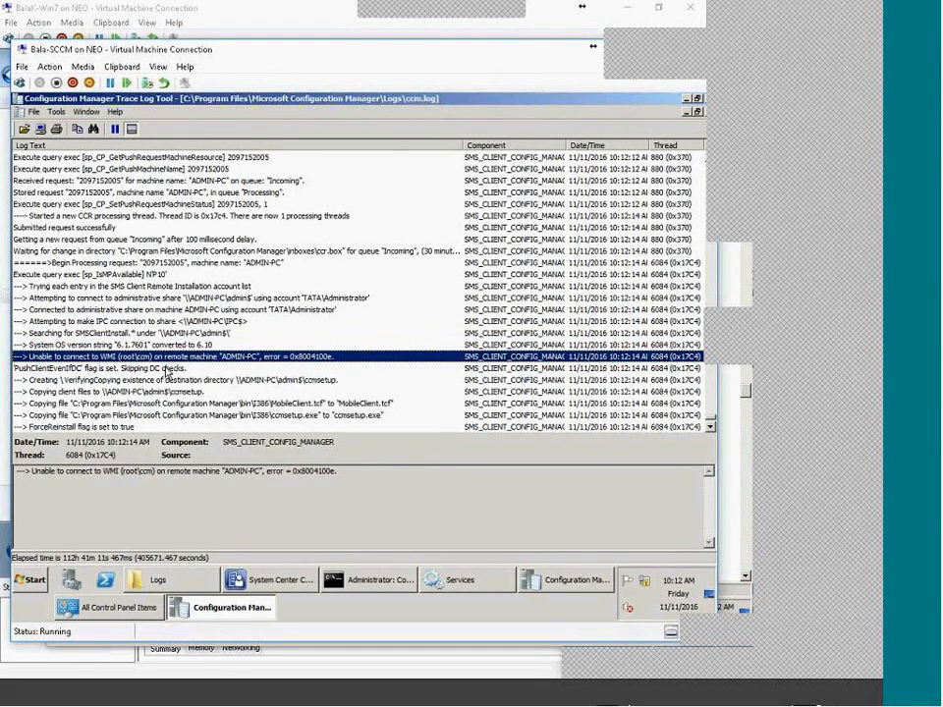
left_click(167, 370)
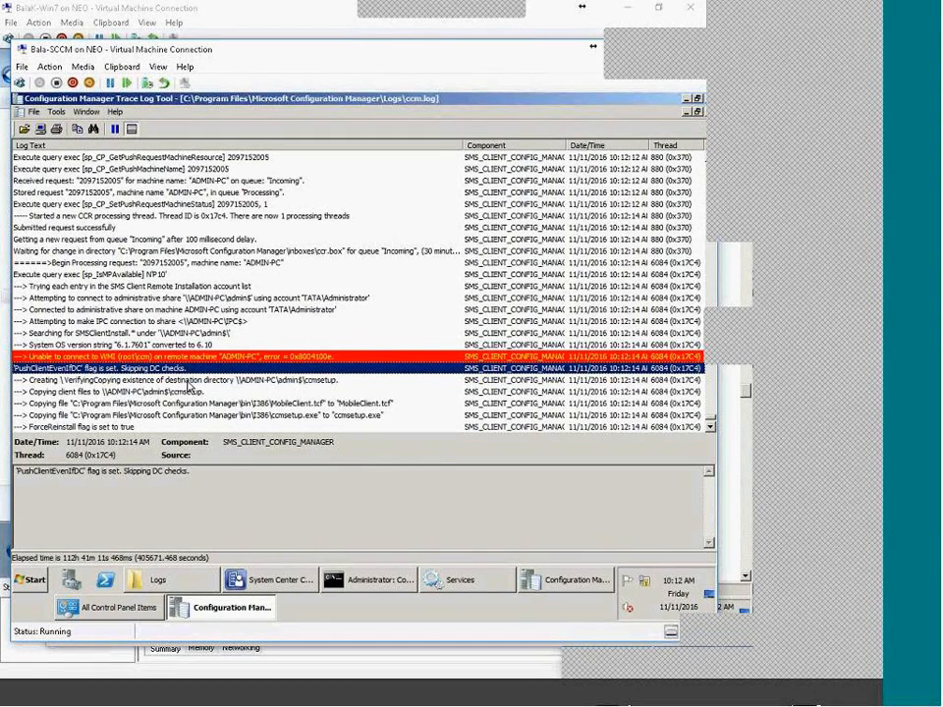
left_click(188, 381)
left_click(183, 393)
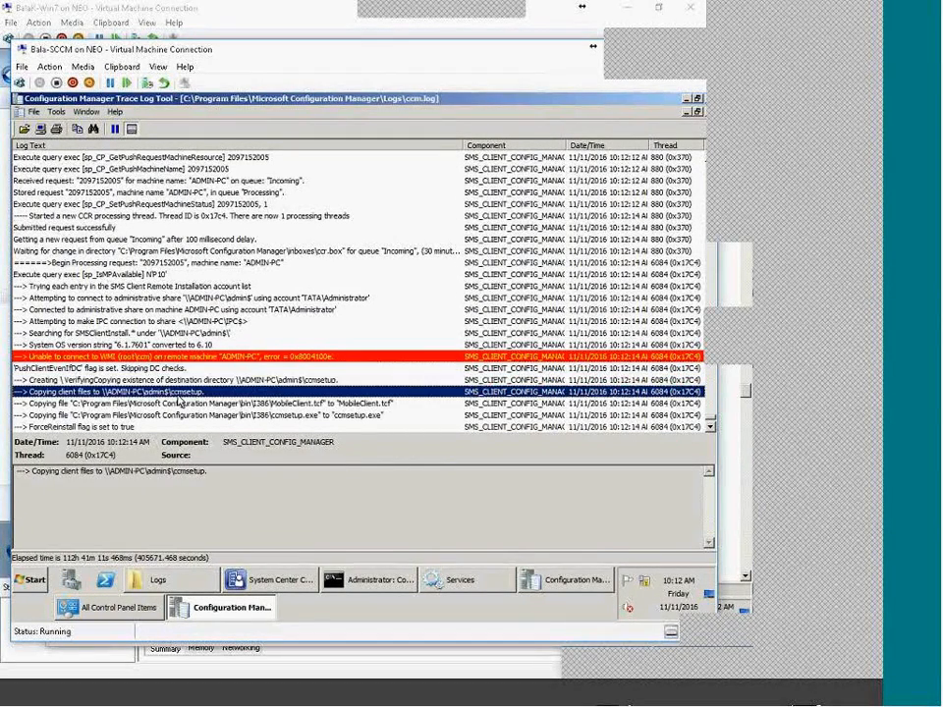
Step: Examine the remaining ccm.log entries, from copying MobileClient.tcf and ccmsetup.exe to the end of the ADMIN-PC request
scroll(208, 298, "down", 1)
scroll(208, 297, "down", 2)
left_click(307, 301)
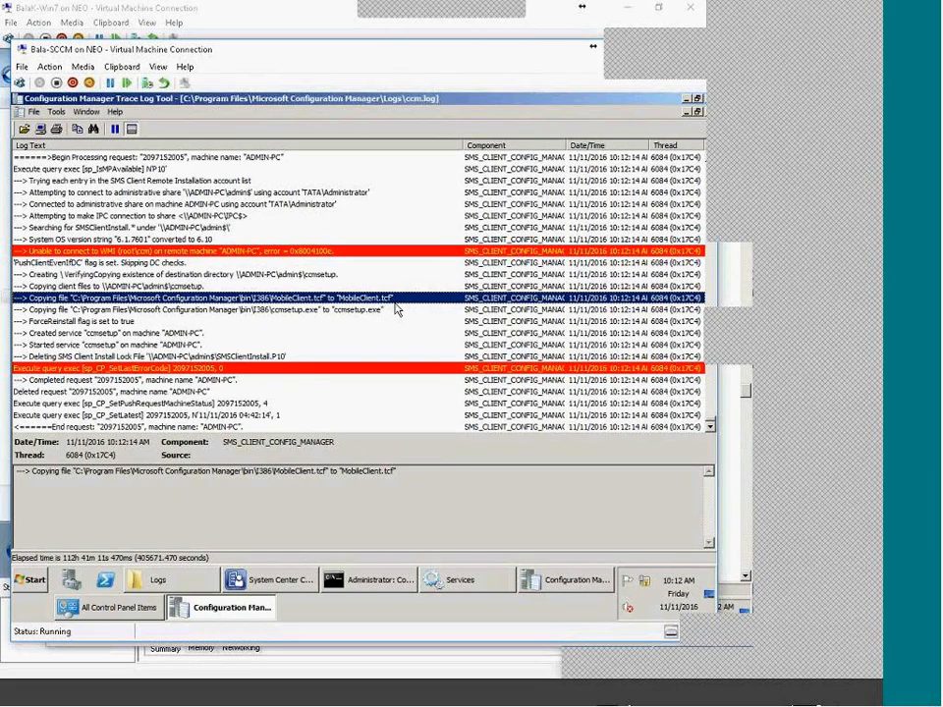
left_click(324, 310)
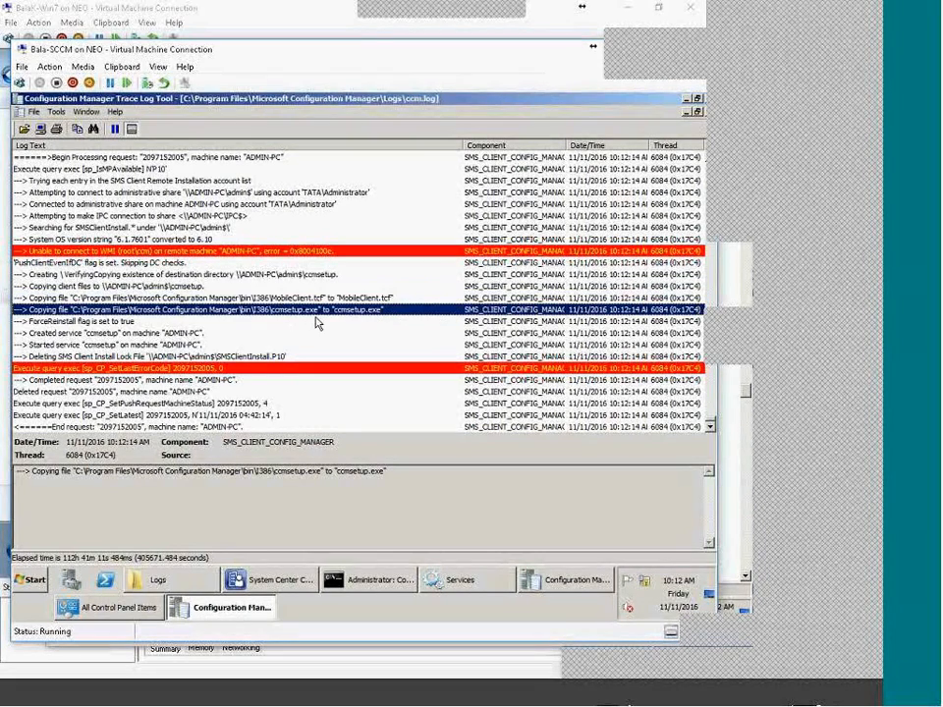
left_click(393, 298)
left_click(348, 311)
left_click(231, 357)
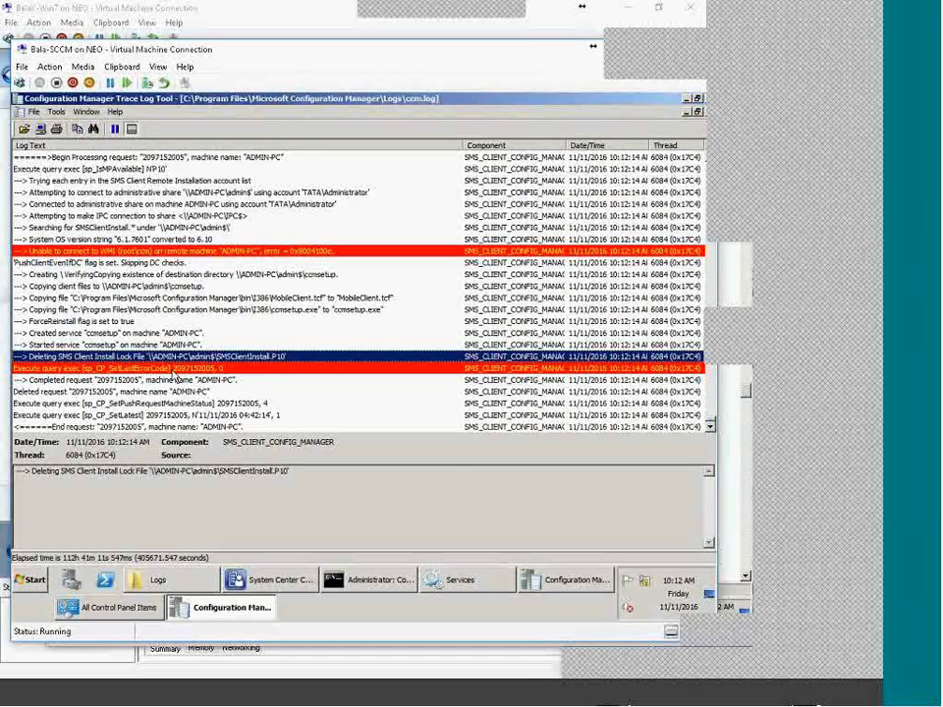
left_click(175, 369)
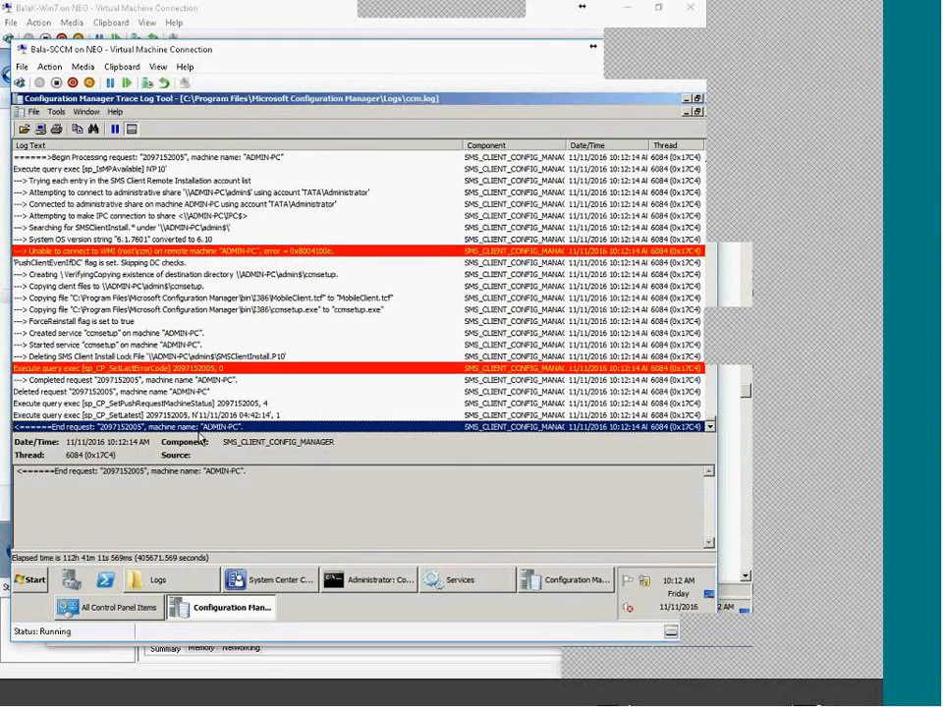
left_click(328, 424)
Step: Switch to the Windows 7 virtual machine and open the ccmsetup folder under C:\Windows
left_click(756, 703)
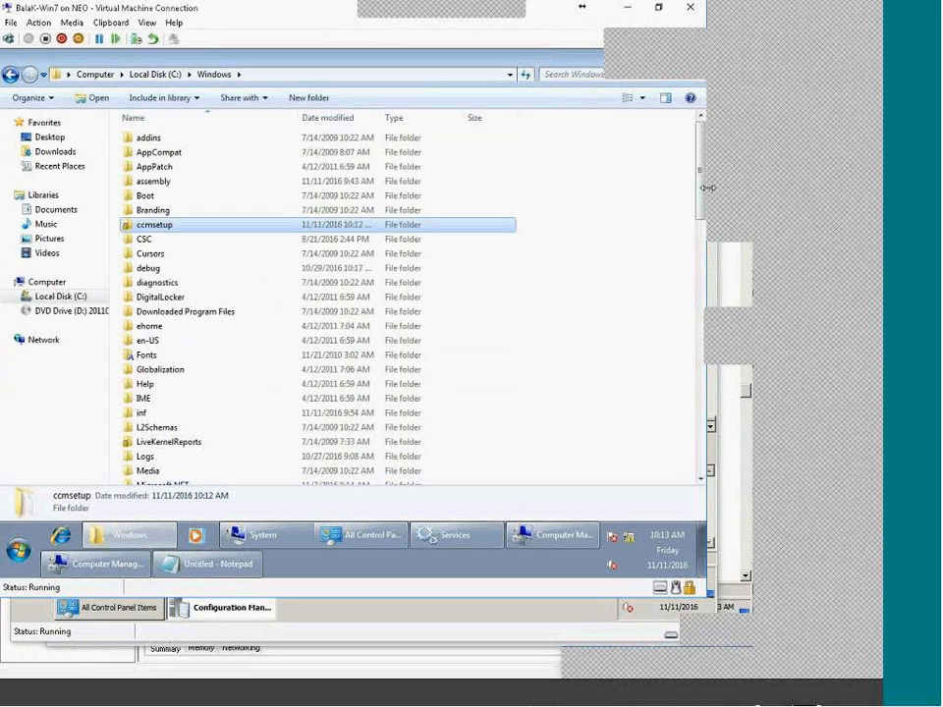
scroll(701, 297, "down", 3)
left_click_drag(702, 297, 691, 138)
double_click(168, 218)
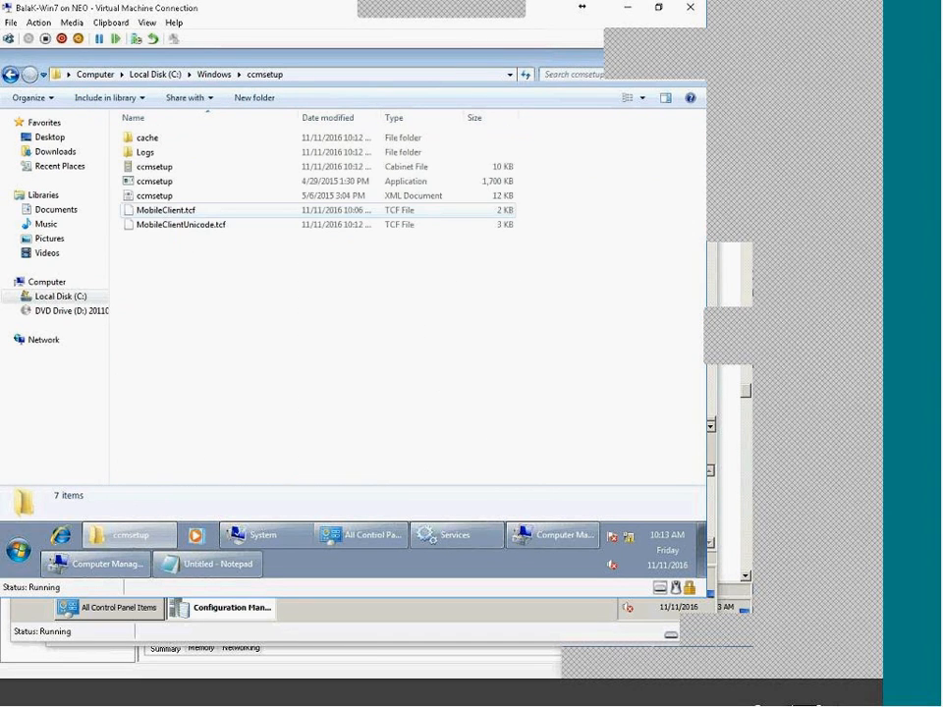
Step: Open MobileClient.tcf in Notepad without making Notepad the default program for this file type
left_click(165, 212)
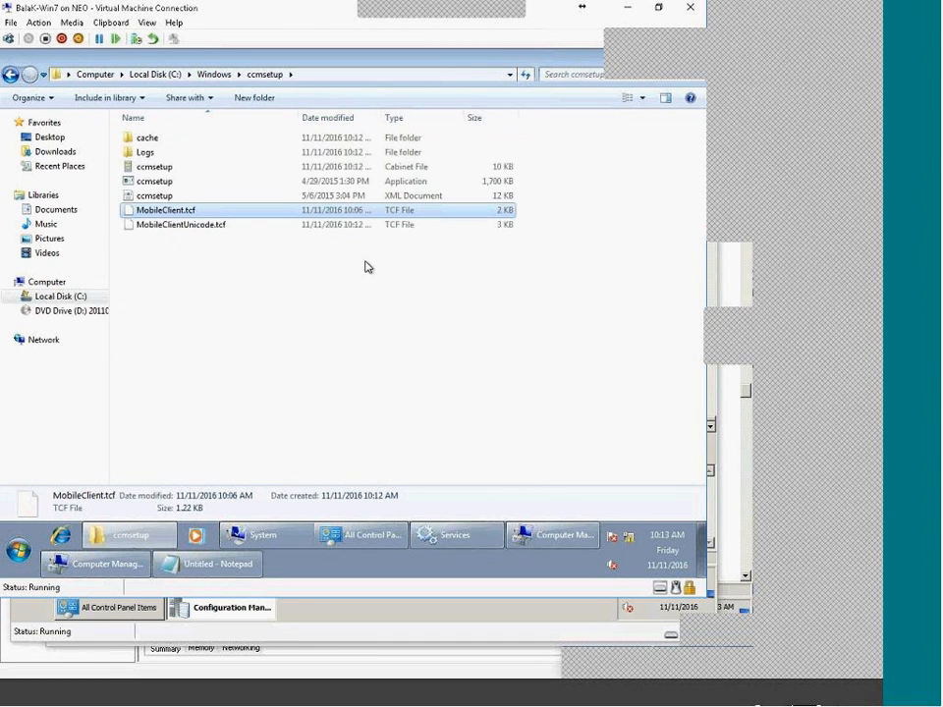
right_click(194, 213)
left_click(237, 224)
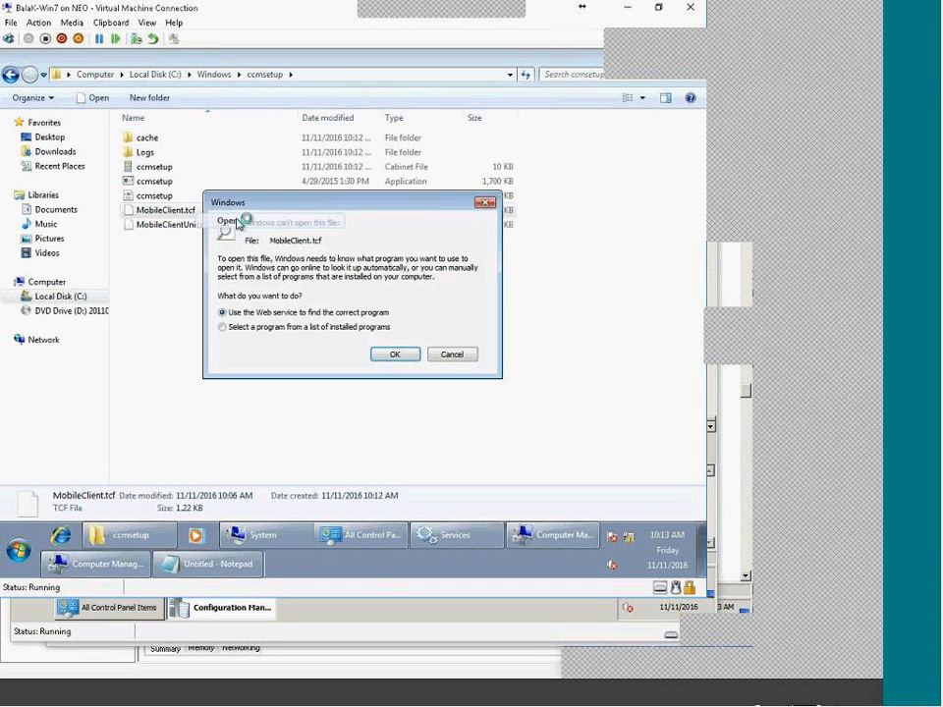
left_click(352, 333)
left_click(396, 354)
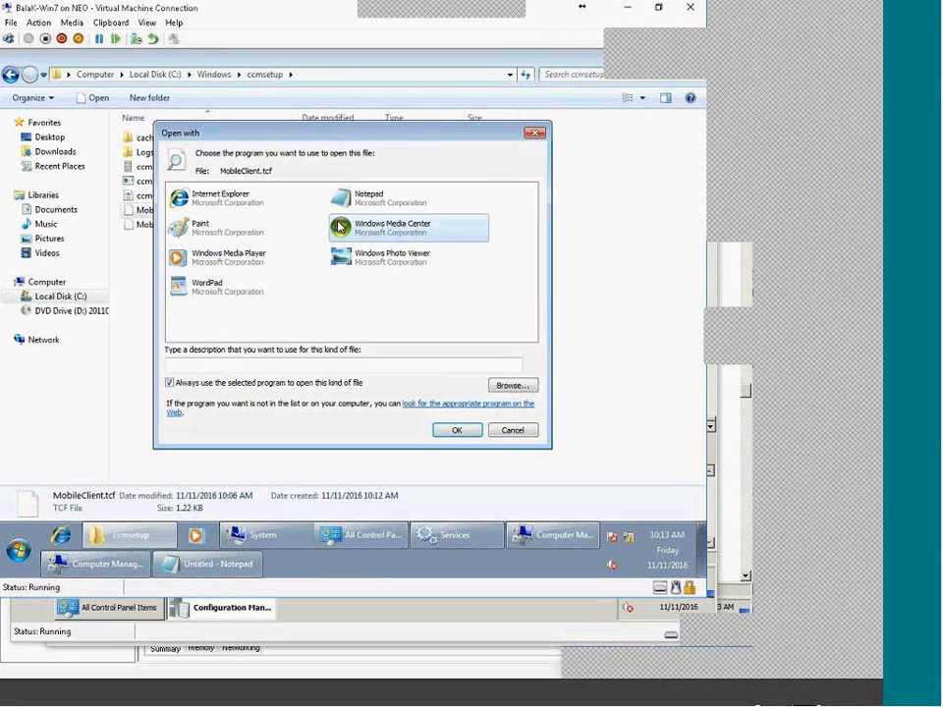
left_click(371, 197)
left_click(297, 385)
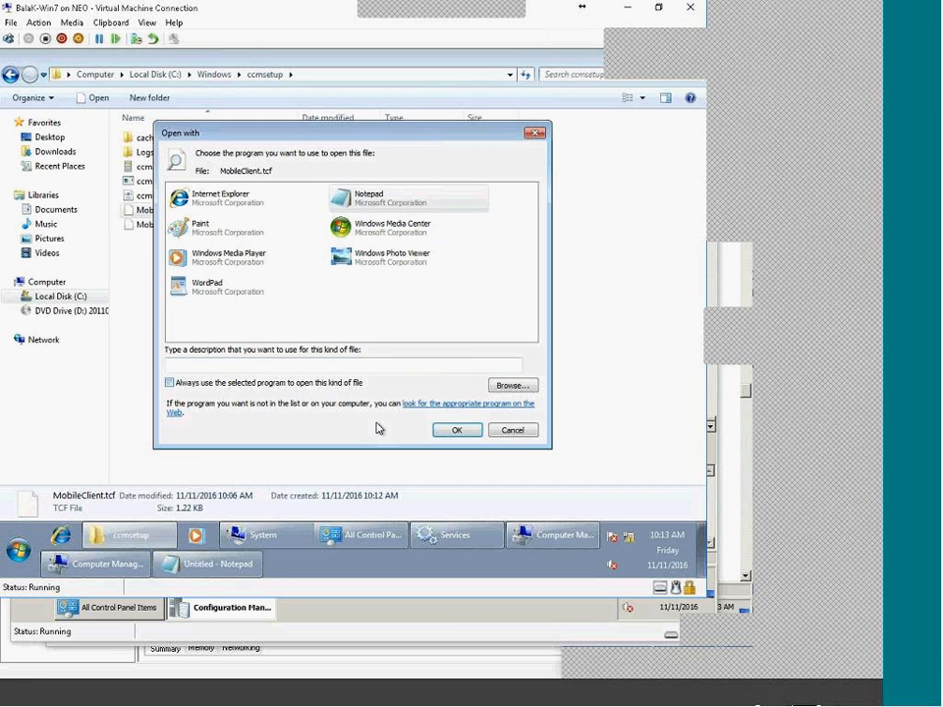
left_click(456, 432)
Step: Review the site, client install and server path settings in MobileClient.tcf, and close the file
left_click_drag(60, 229, 373, 347)
left_click_drag(430, 347, 75, 347)
left_click(254, 383)
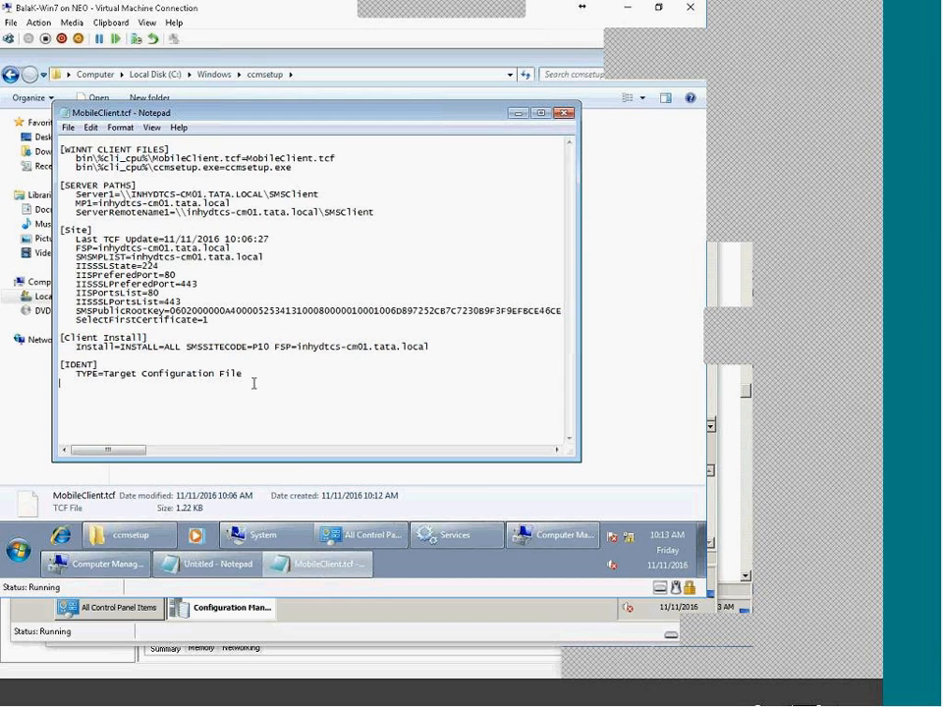
key("ctrl+a")
left_click(478, 211)
left_click_drag(99, 160, 329, 205)
left_click(373, 221)
left_click(564, 114)
left_click(343, 311)
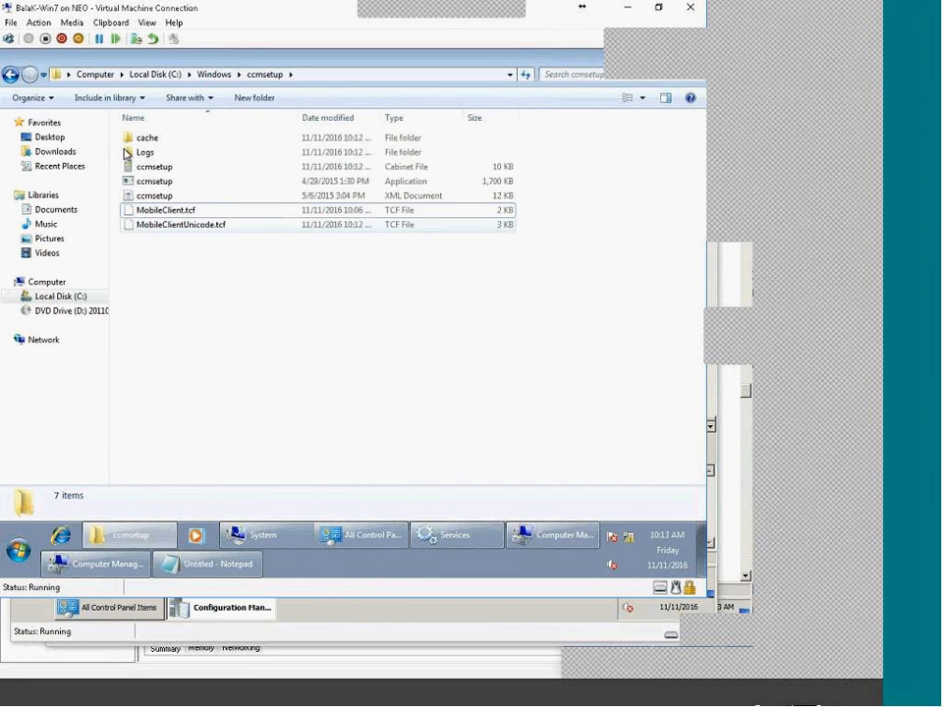
Step: Open the ccmsetup log from the Logs subfolder of ccmsetup
left_click(147, 155)
double_click(146, 155)
left_click(164, 143)
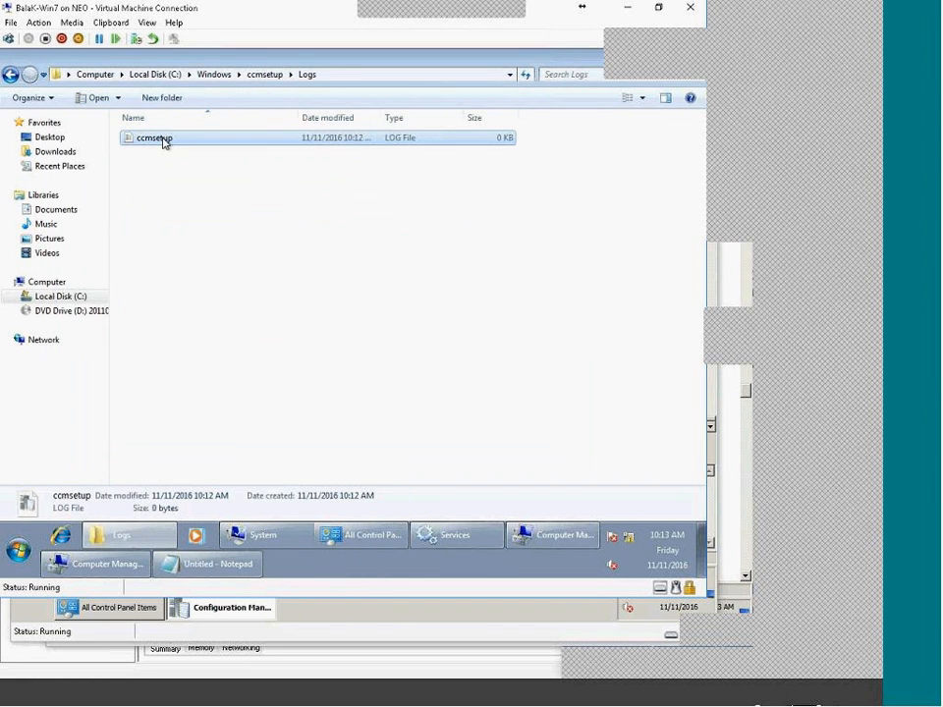
double_click(164, 142)
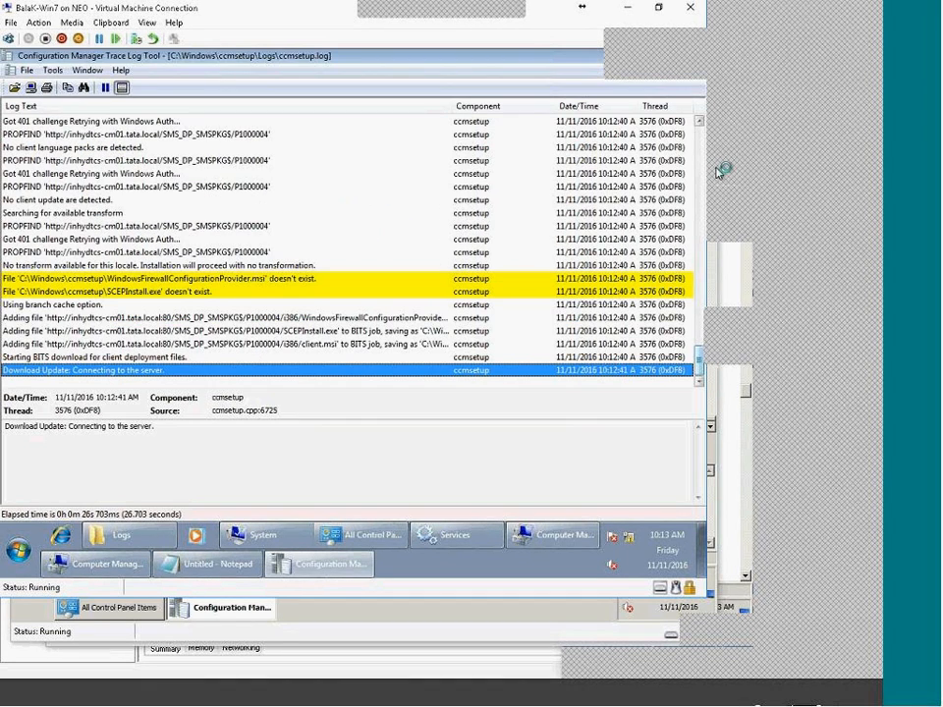
Step: Examine the first entries of ccmsetup.log and highlight the MobileClient.tcf configuration parameter in the ccmsetup command line
scroll(304, 354, "up", 20)
left_click(304, 355)
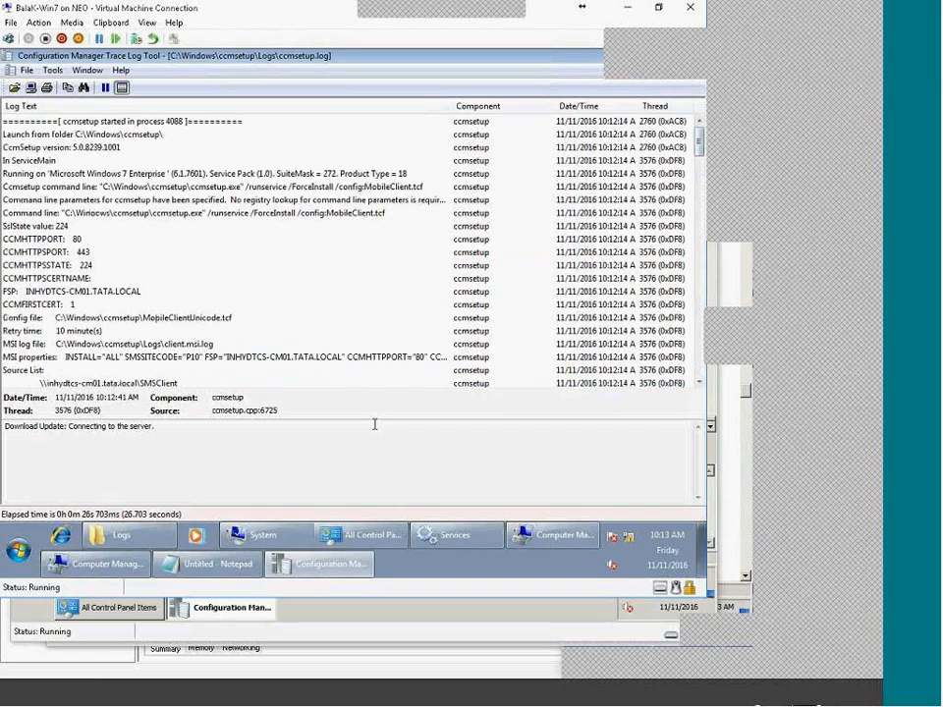
left_click(272, 215)
left_click(280, 200)
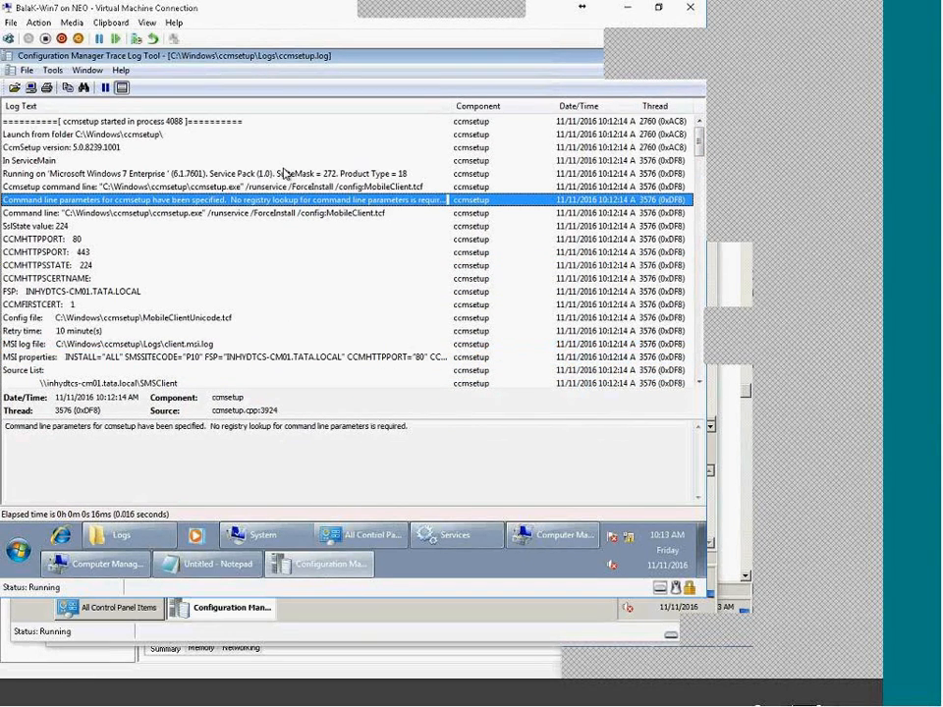
left_click(269, 187)
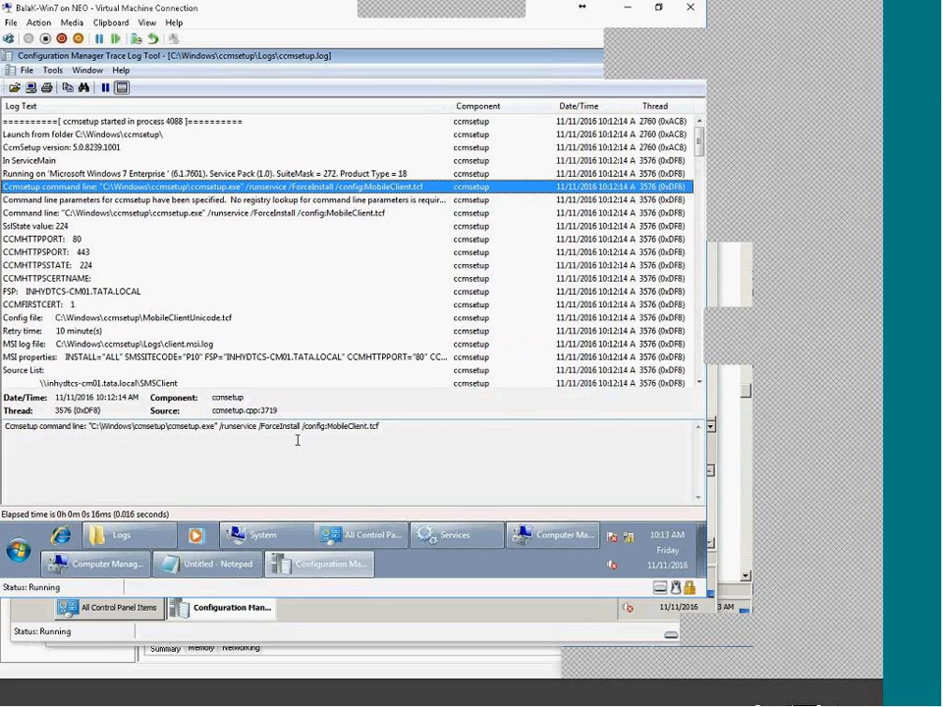
left_click_drag(382, 427, 331, 424)
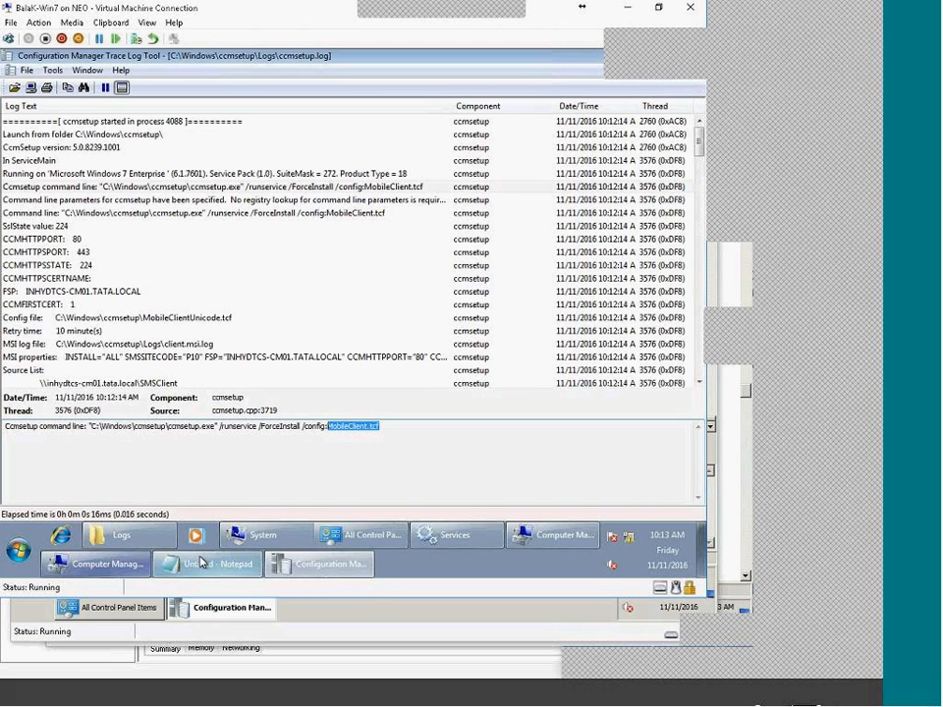
Step: Reopen the recent MobileClient.tcf file in Notepad and highlight the install properties under Client Install
right_click(201, 564)
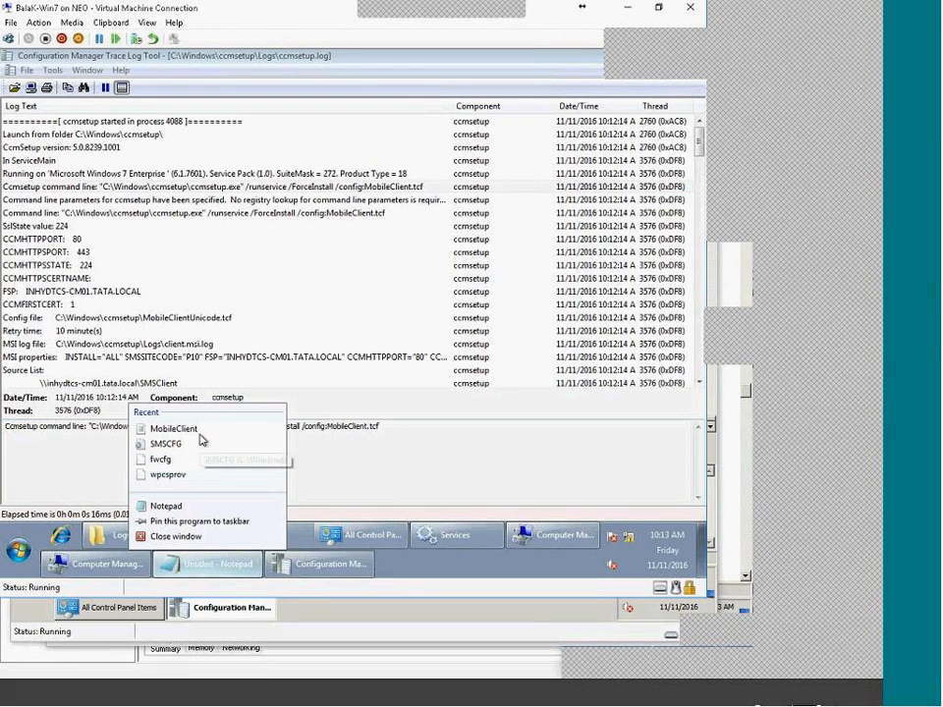
left_click(202, 438)
left_click_drag(438, 347, 274, 347)
left_click(132, 353)
left_click_drag(152, 346, 430, 347)
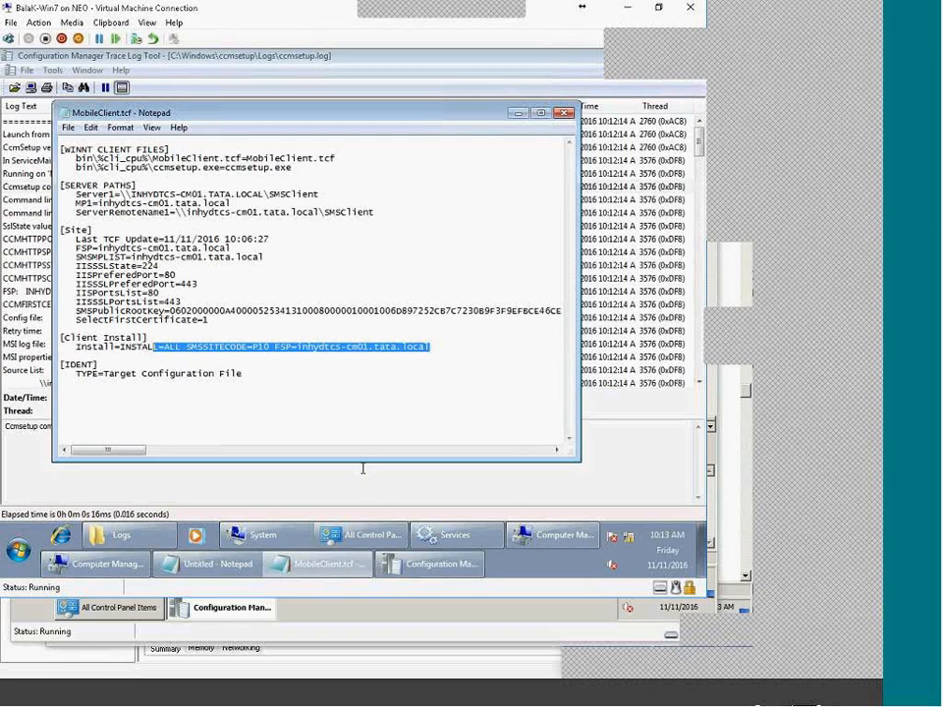
Step: Go through ccmsetup.log from the command line parameters entry down to the last entry
left_click(363, 469)
left_click(382, 202)
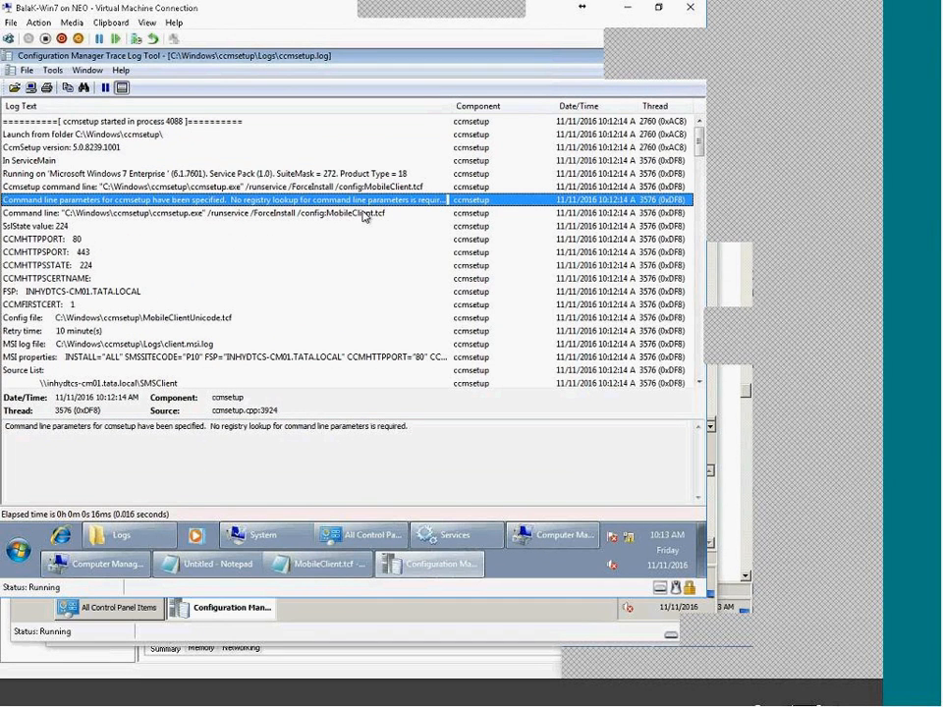
left_click(363, 214)
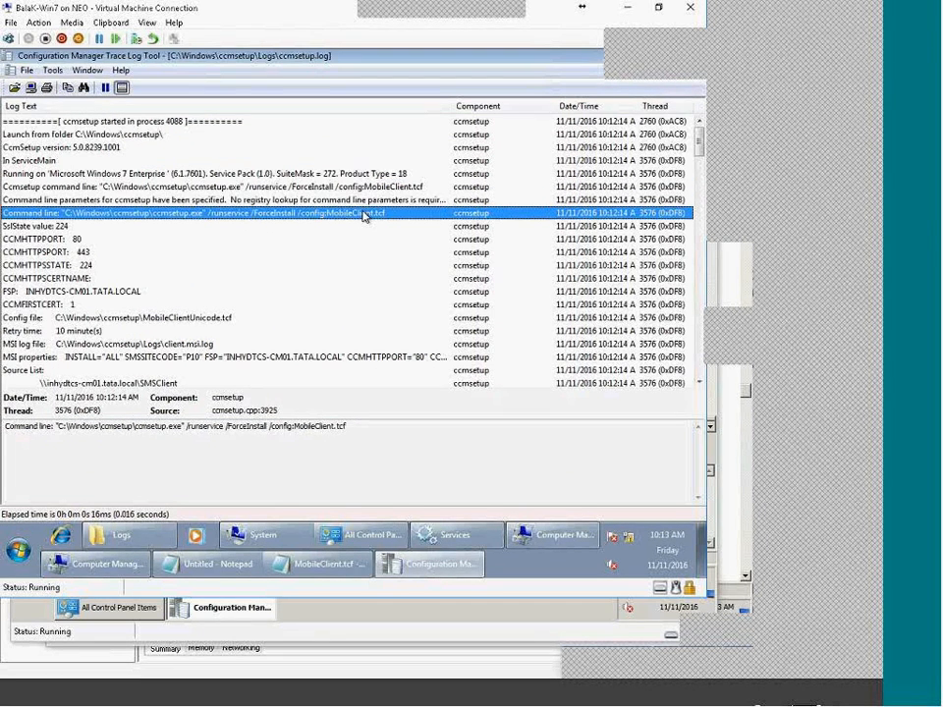
key("Down")
key("Down")
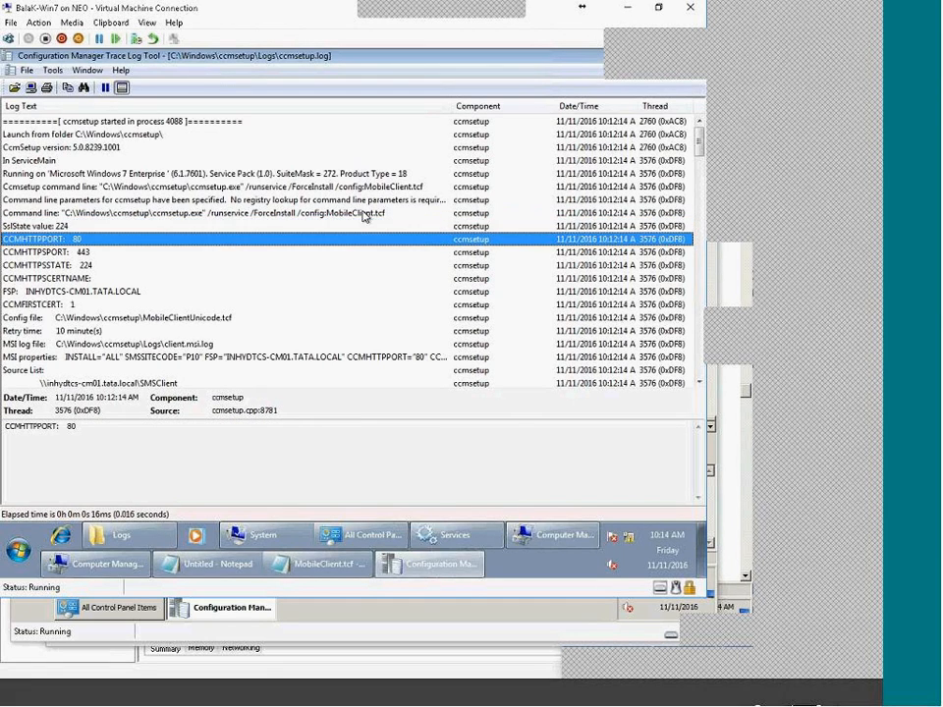
key("Down")
key("Down")
key("Down")
key("Down")
key("Down")
key("Down")
key("Down")
key("Down")
key("Down")
key("Down")
key("Down")
key("Down")
key("Down")
key("Down")
key("Down")
key("Down")
key("Down")
key("Down")
key("Down")
key("Down")
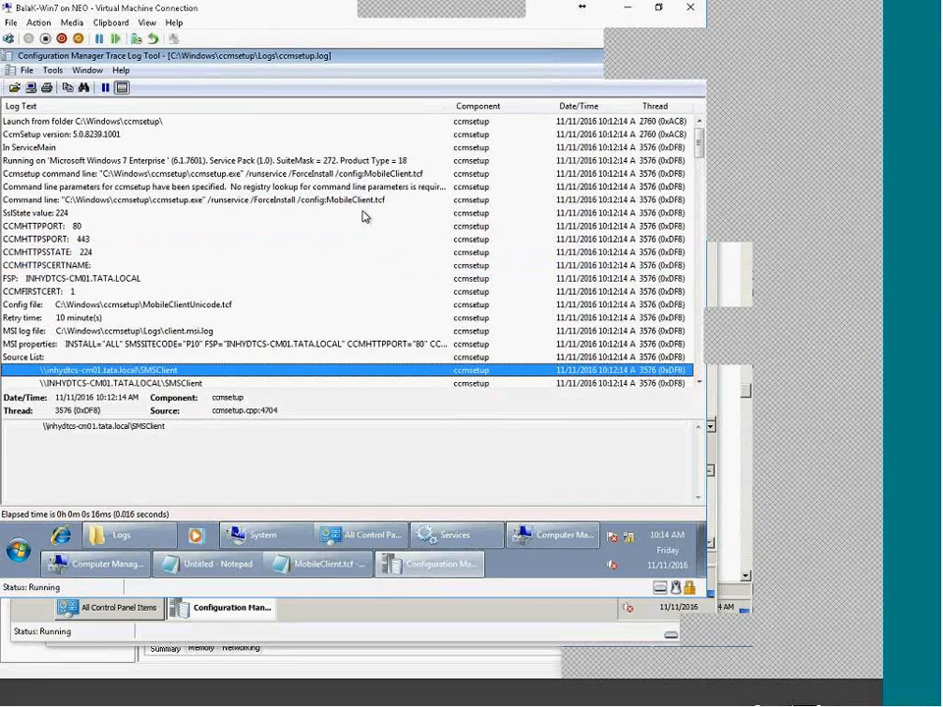
key("Down")
key("Down")
key("Down")
key("Down")
key("Down")
key("Down")
key("Down")
key("Down")
key("Down")
key("Down")
key("Down")
key("Down")
key("Down")
key("Down")
key("Down")
key("Down")
key("Down")
key("Down")
key("Down")
key("Down")
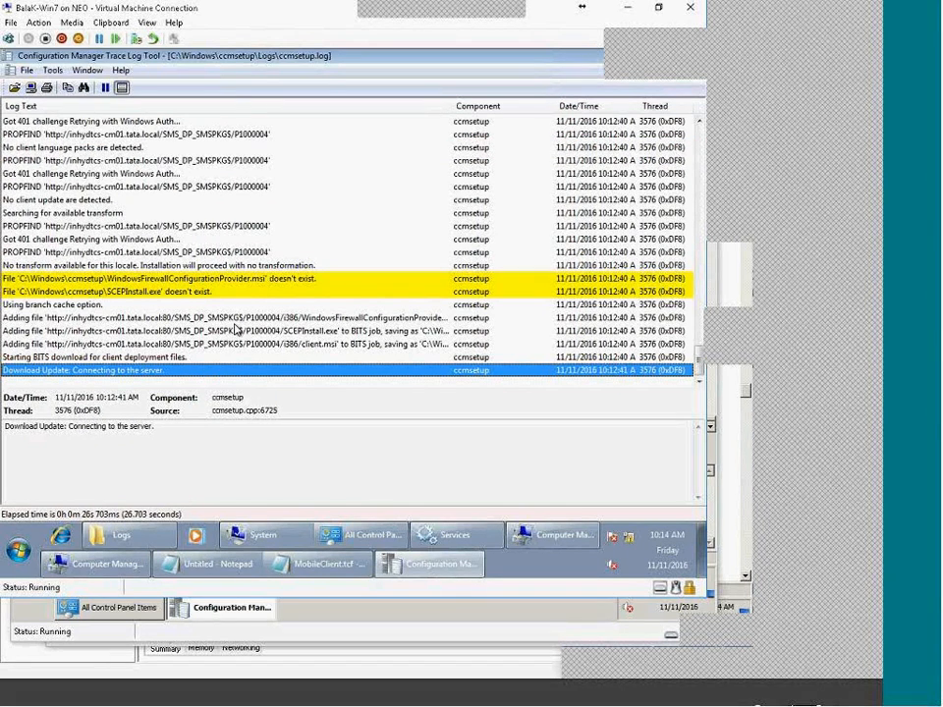
Step: Inspect the log entry adding WindowsFirewallConfigurationProvider.msi to the BITS job, highlight its save path, and display the C:\Windows\ccmsetup folder contents
key("Up")
key("Up")
key("Up")
key("Up")
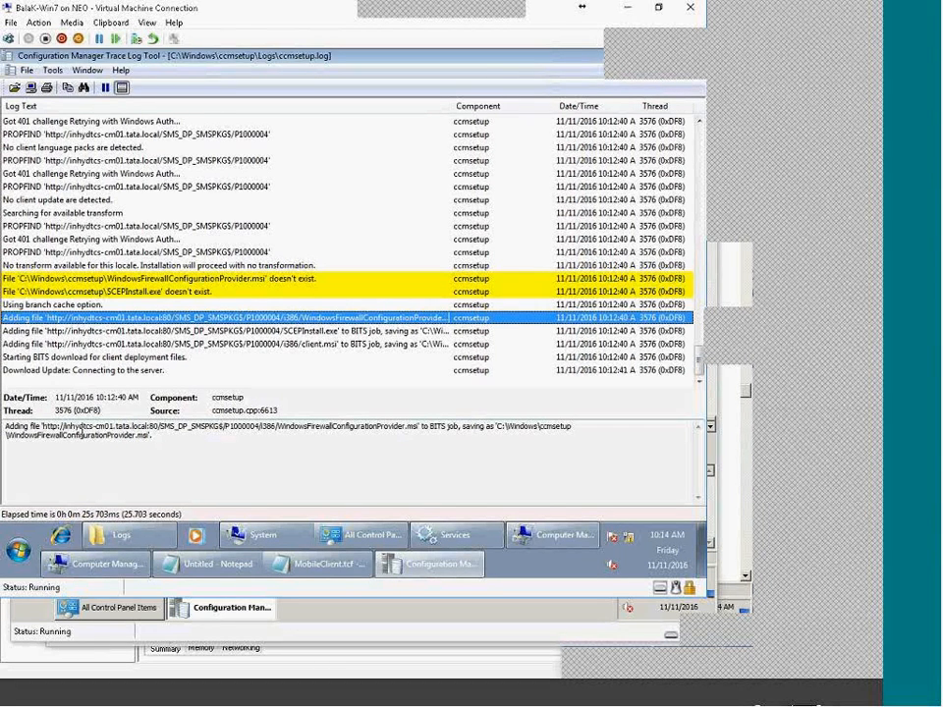
left_click_drag(344, 436, 332, 405)
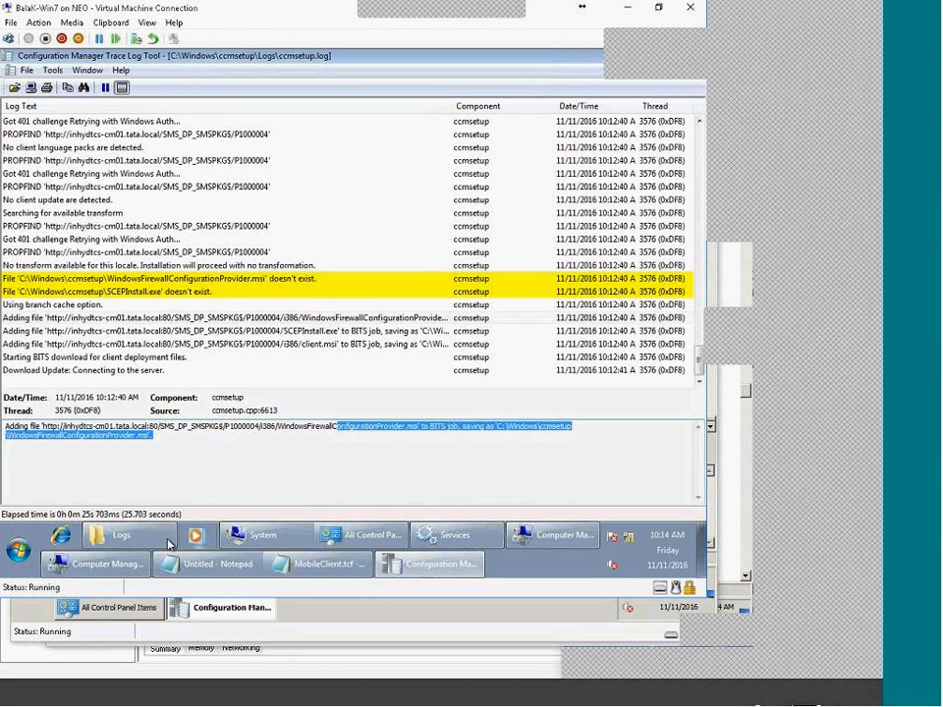
left_click(155, 539)
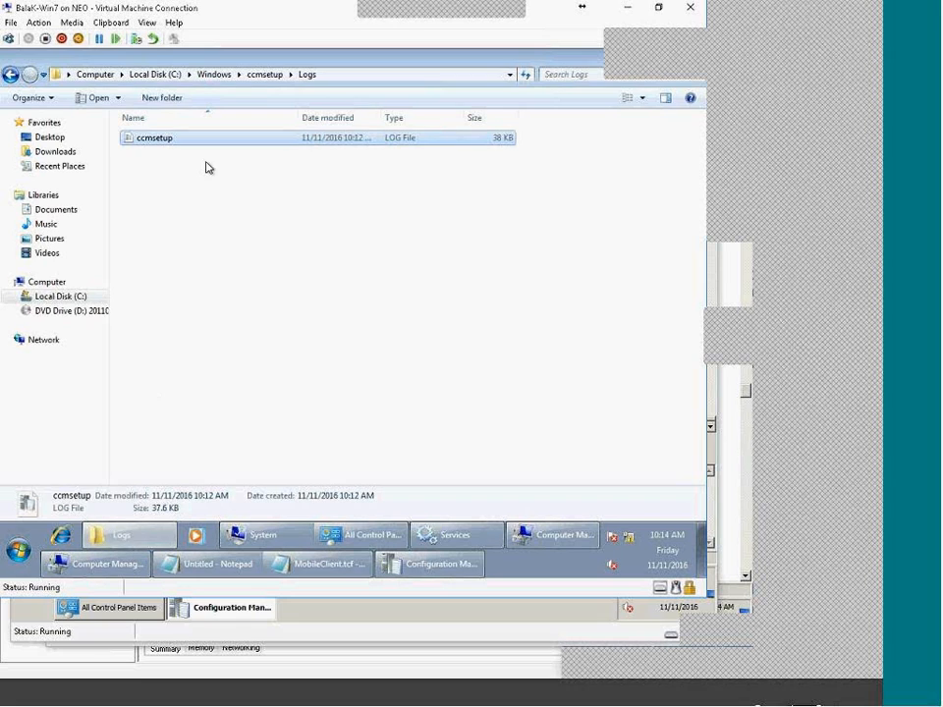
left_click(265, 75)
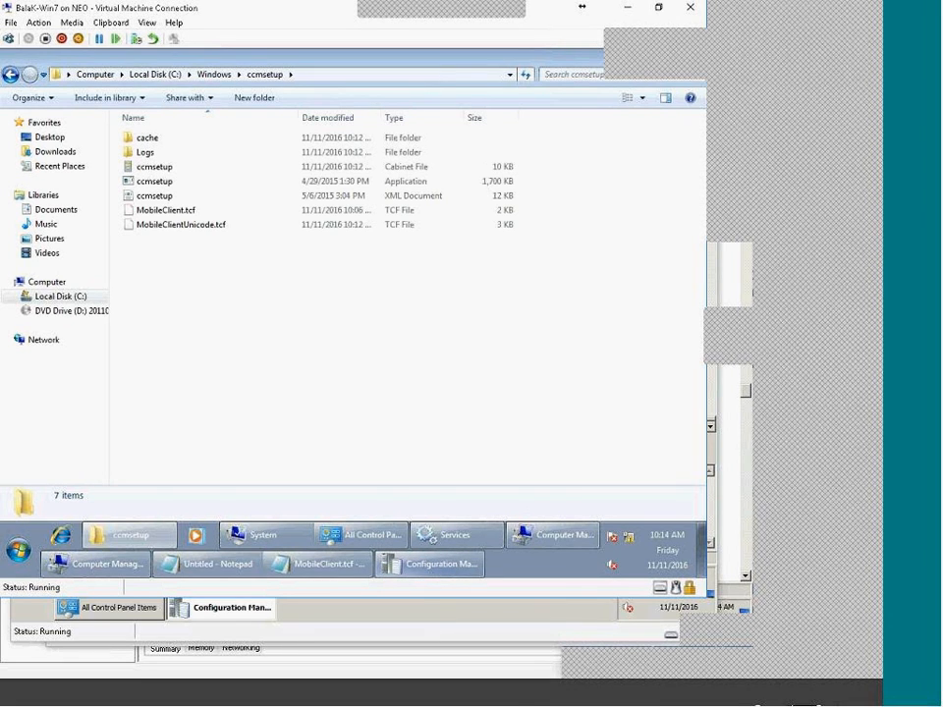
Step: Switch to the Bala-SCCM virtual machine and review the ADMIN-PC service creation, ForceReinstall and request completion entries in ccm.log
left_click(676, 699)
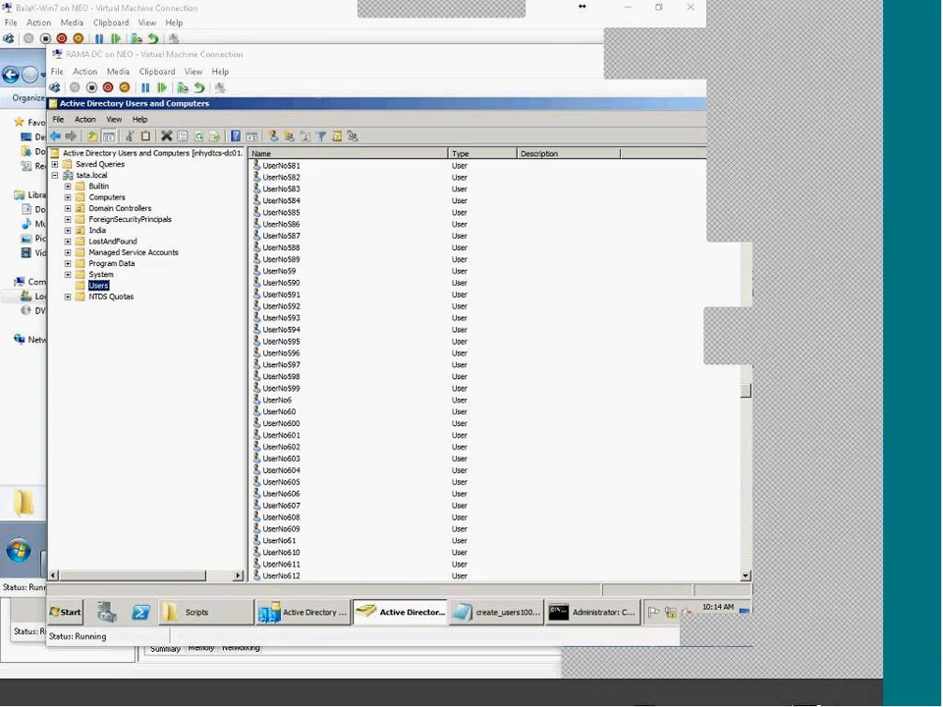
left_click(648, 700)
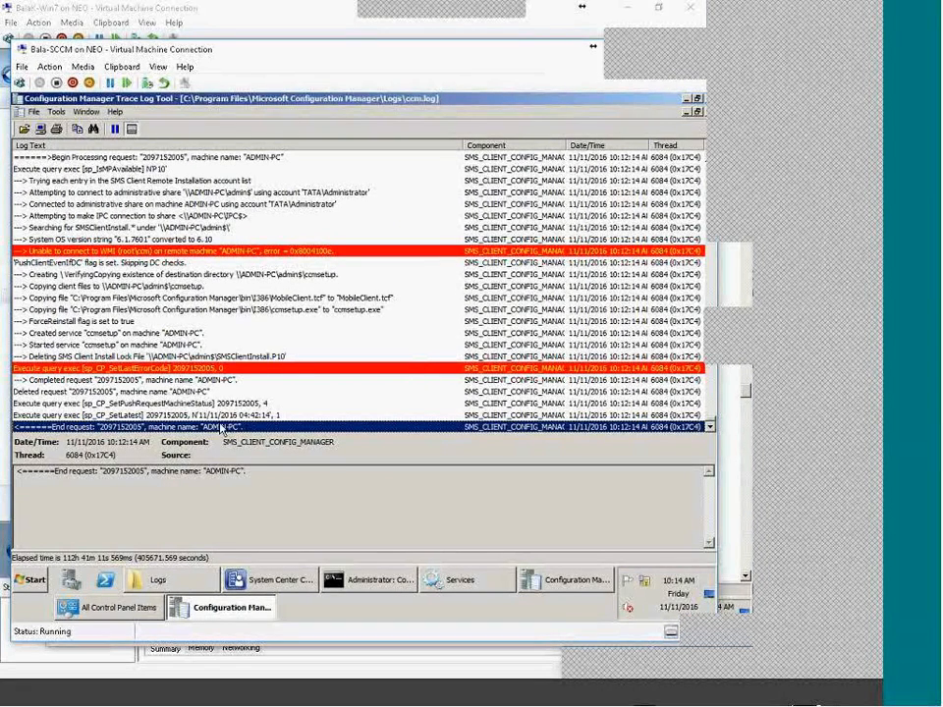
left_click(241, 380)
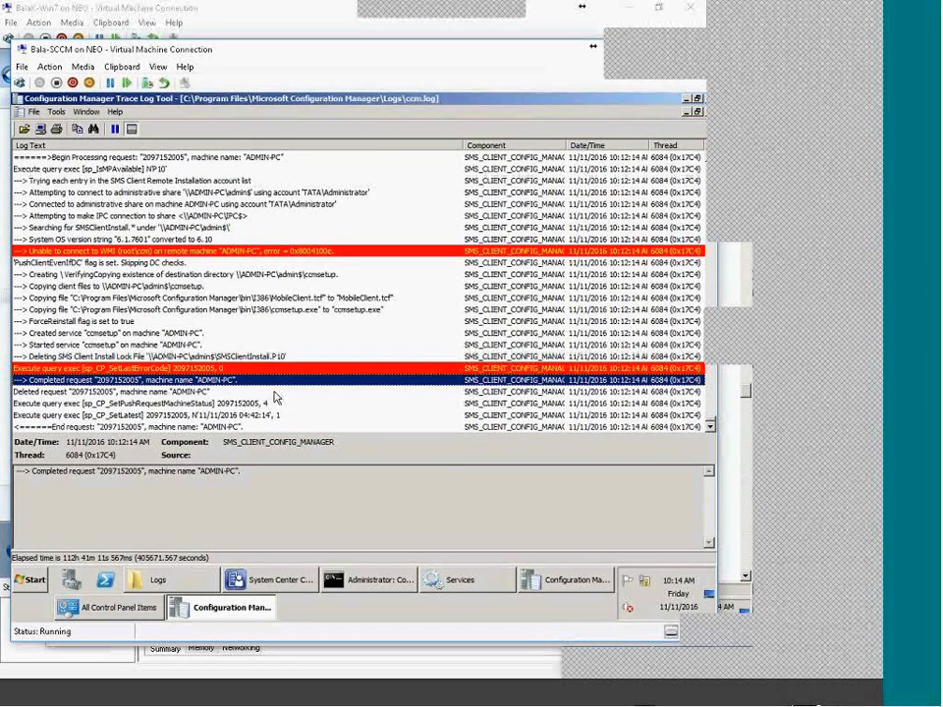
left_click(256, 343)
left_click(239, 413)
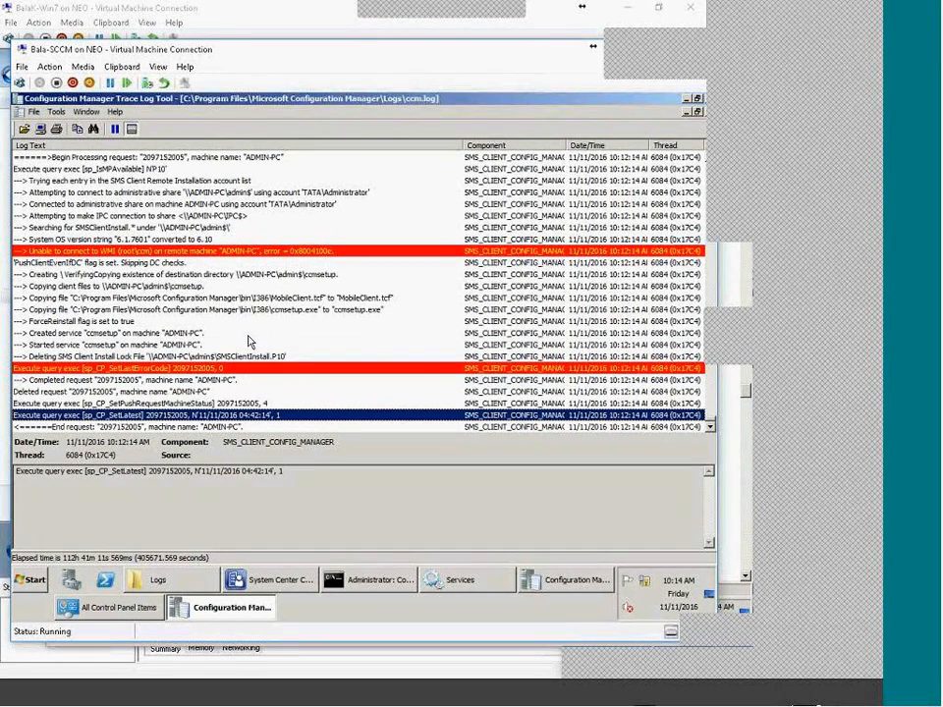
left_click(248, 335)
left_click(253, 381)
left_click(248, 335)
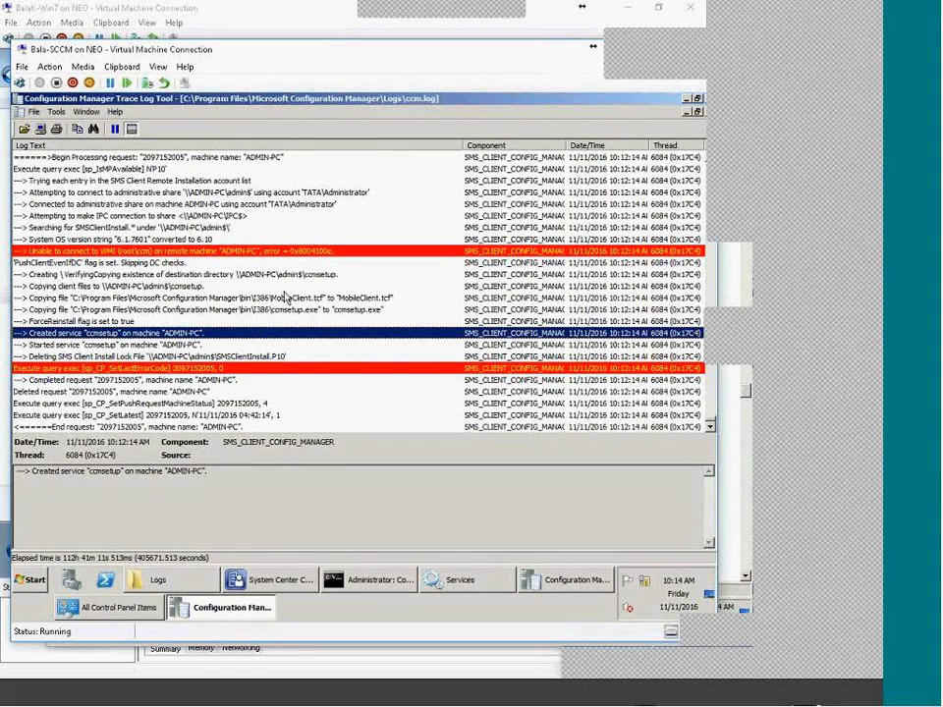
left_click(261, 381)
left_click(274, 322)
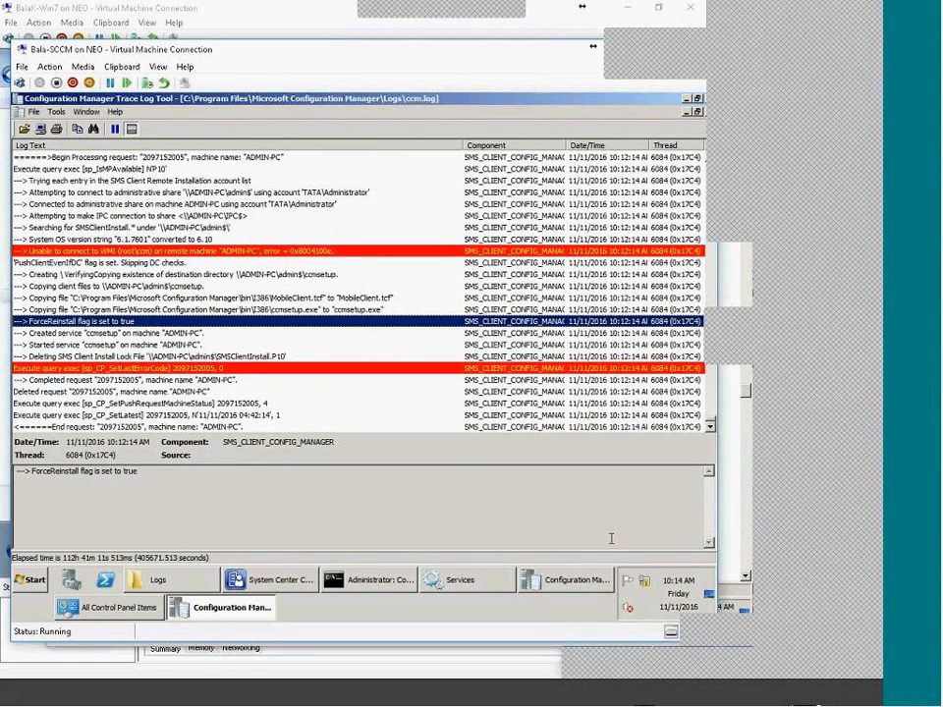
Step: Switch back to the BalaK-Win7 virtual machine and check the latest entries of ccmsetup.log
left_click(741, 700)
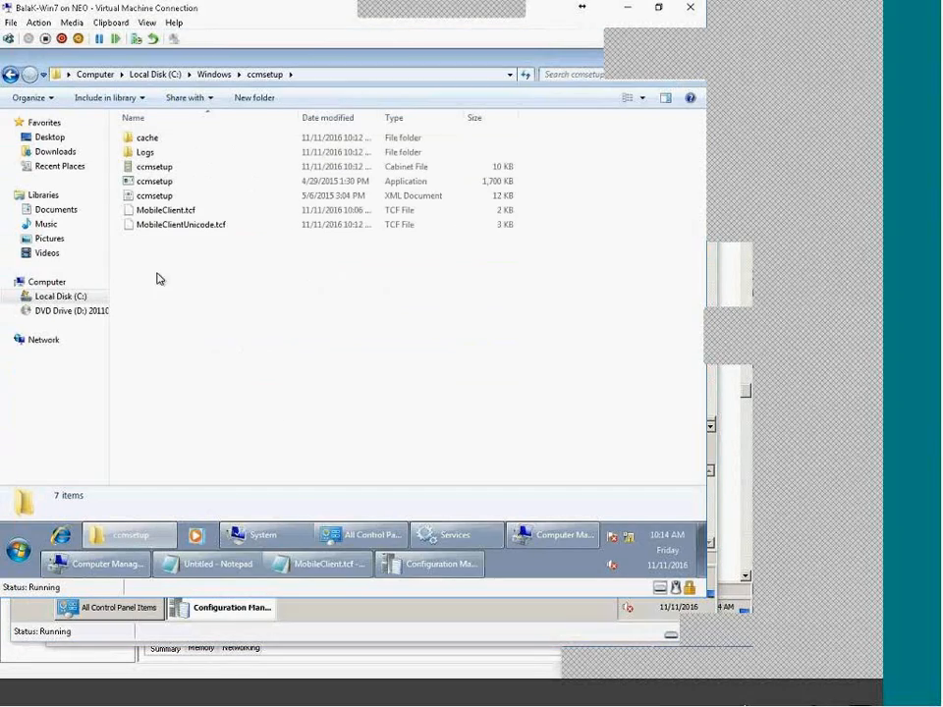
left_click(433, 562)
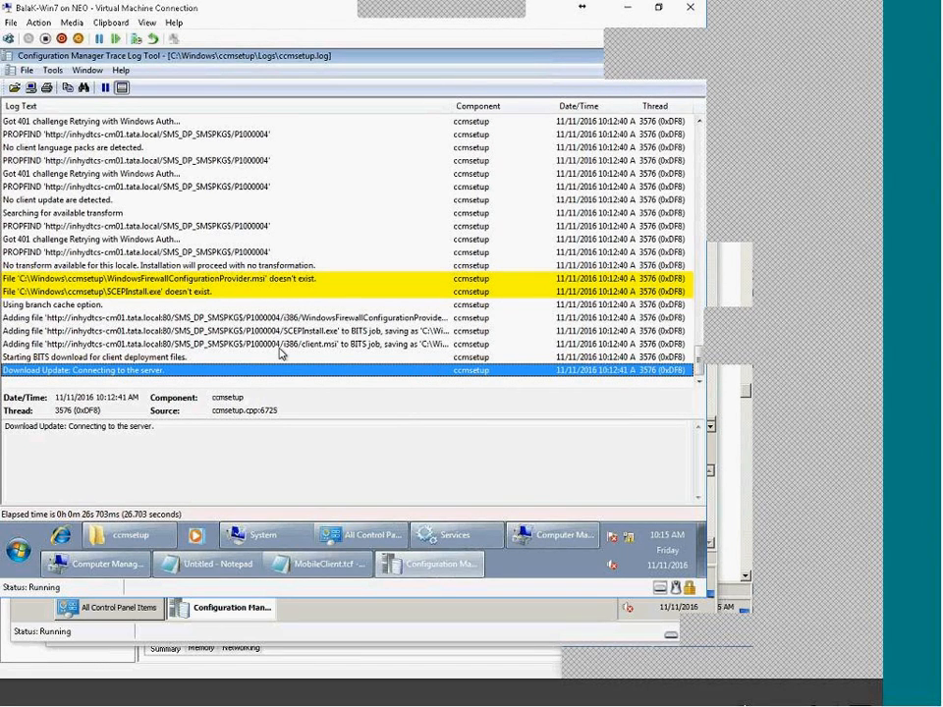
scroll(281, 353, "up", 1)
scroll(281, 353, "down", 1)
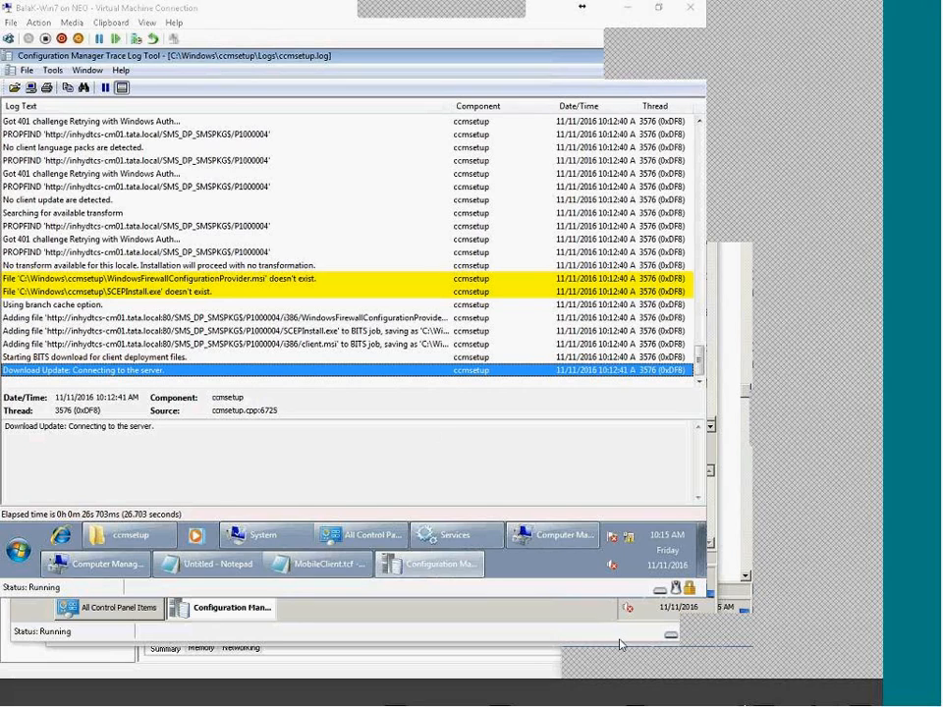
Step: Switch to the Bala-SCCM virtual machine and step through the last three entries of ccm.log
left_click(685, 704)
left_click(632, 703)
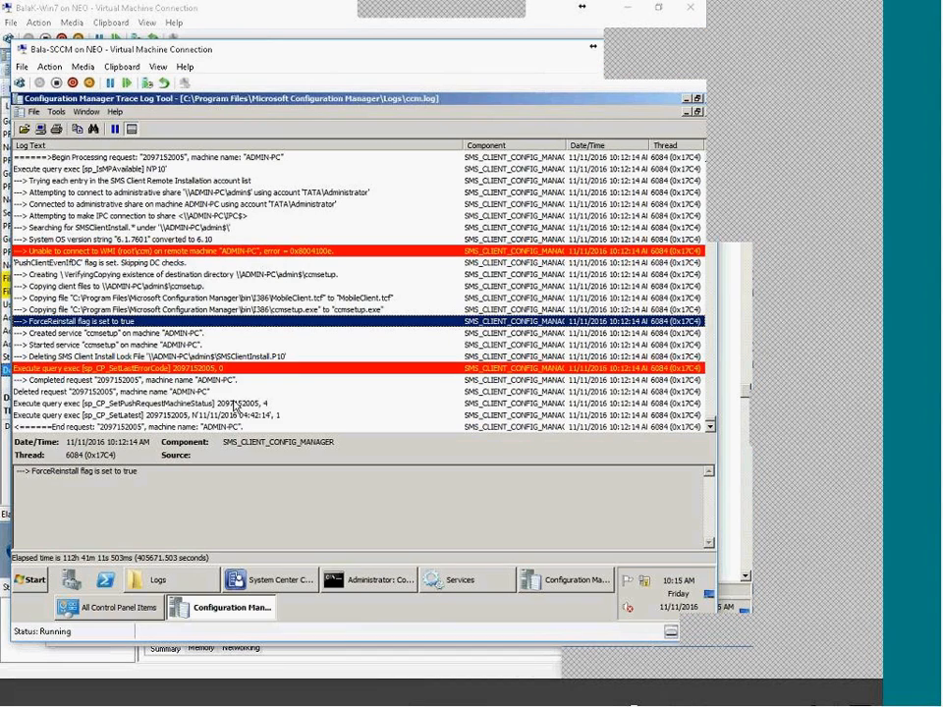
left_click(315, 404)
key("Down")
key("Down")
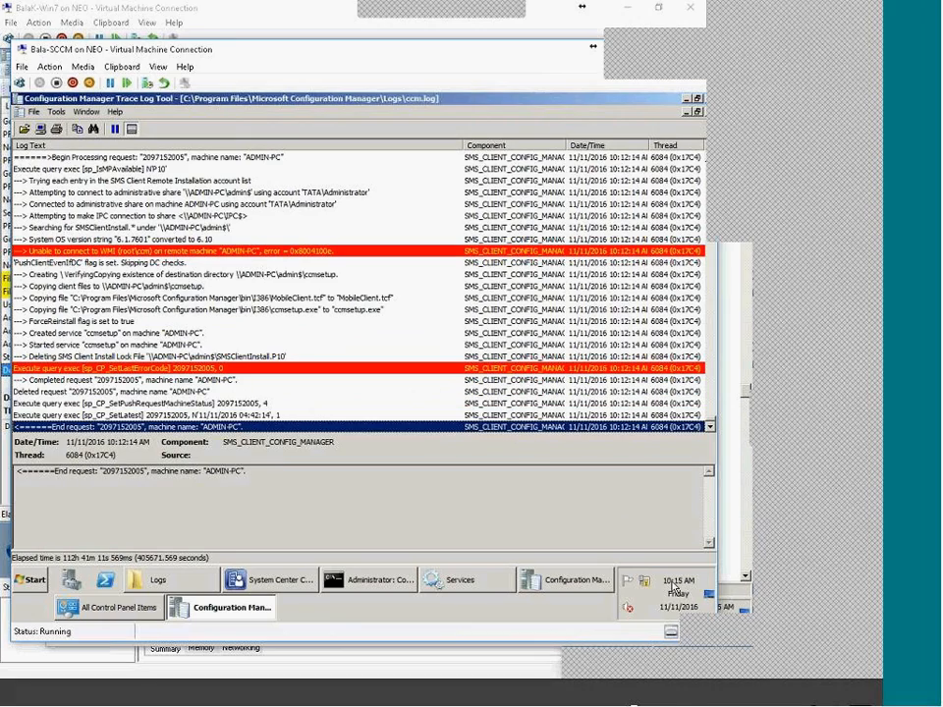
Step: Start a new Notepad note on the host computer with "CLIENT Push" as its first line
left_click(731, 699)
left_click(731, 699)
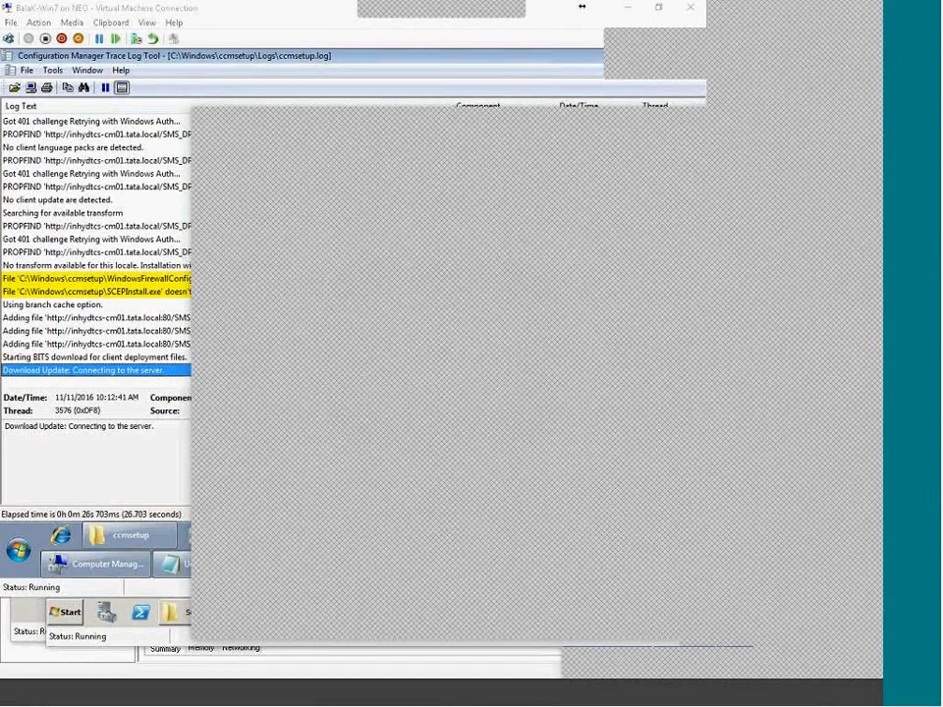
type("LS")
key("BackSpace")
key("BackSpace")
type("cLIENT push")
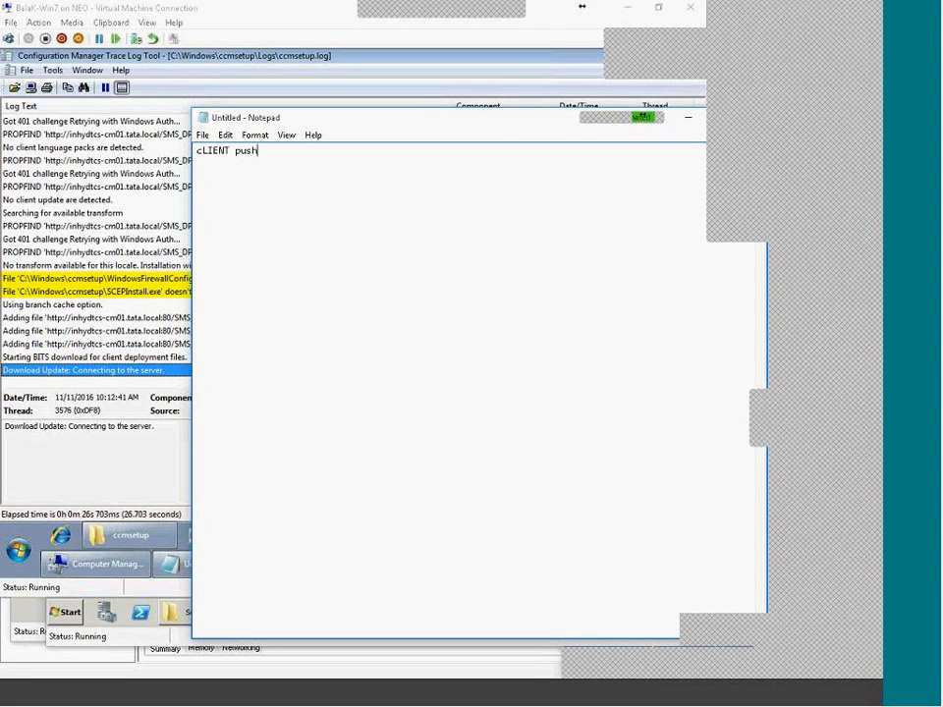
key("Home")
key("shift+Right")
type("C")
key("ctrl+shift+Left")
type("pUS")
key("BackSpace")
key("BackSpace")
key("BackSpace")
type("Push")
key("Return")
Step: Add the lines "Collections", "Client Agents" and "WMI repair" to the note, and move its window lower to uncover the log
type("Sc")
key("BackSpace")
key("BackSpace")
type("Collections")
key("Return")
type("Client Agebt")
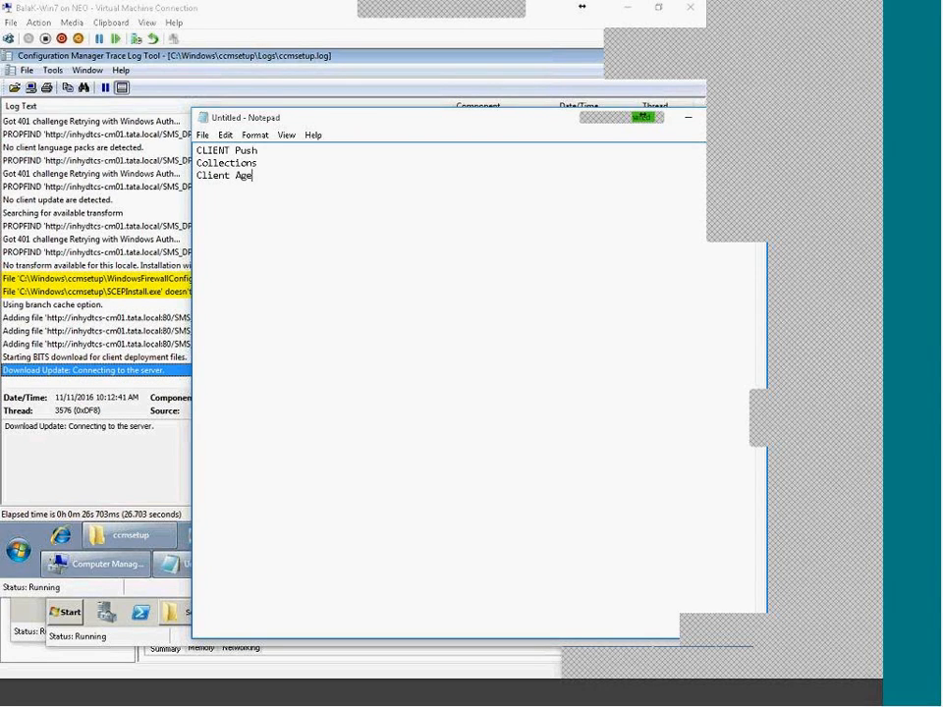
key("BackSpace")
key("BackSpace")
type("nts")
key("Return")
type("WMI re")
type("pait")
key("BackSpace")
type("r")
left_click_drag(499, 110, 512, 387)
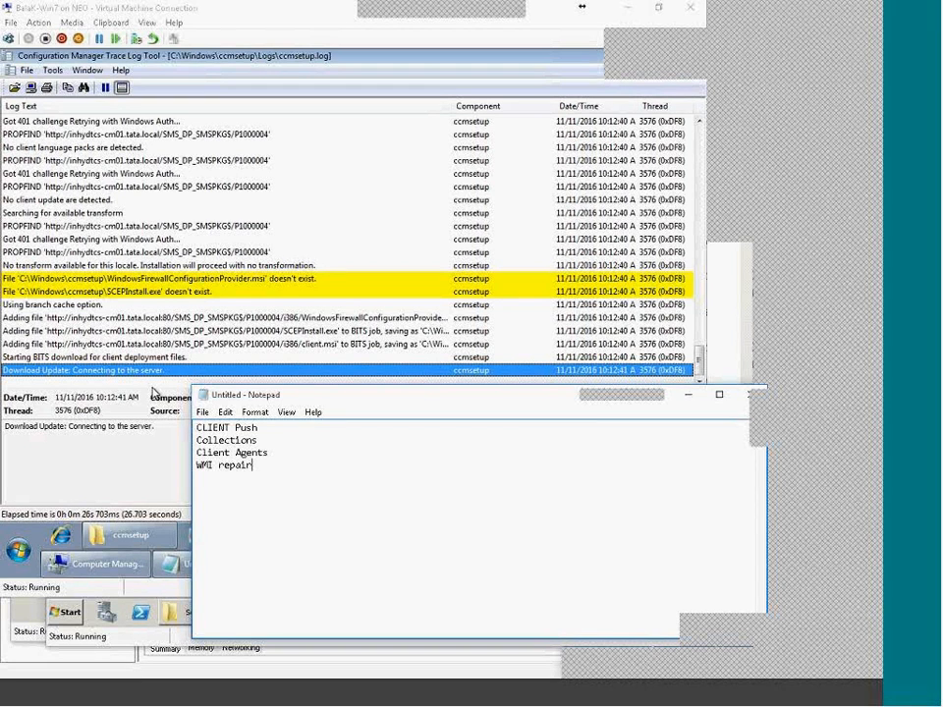
Step: Save the state of the BalaK-Win7 virtual machine and close its connection window
left_click(152, 393)
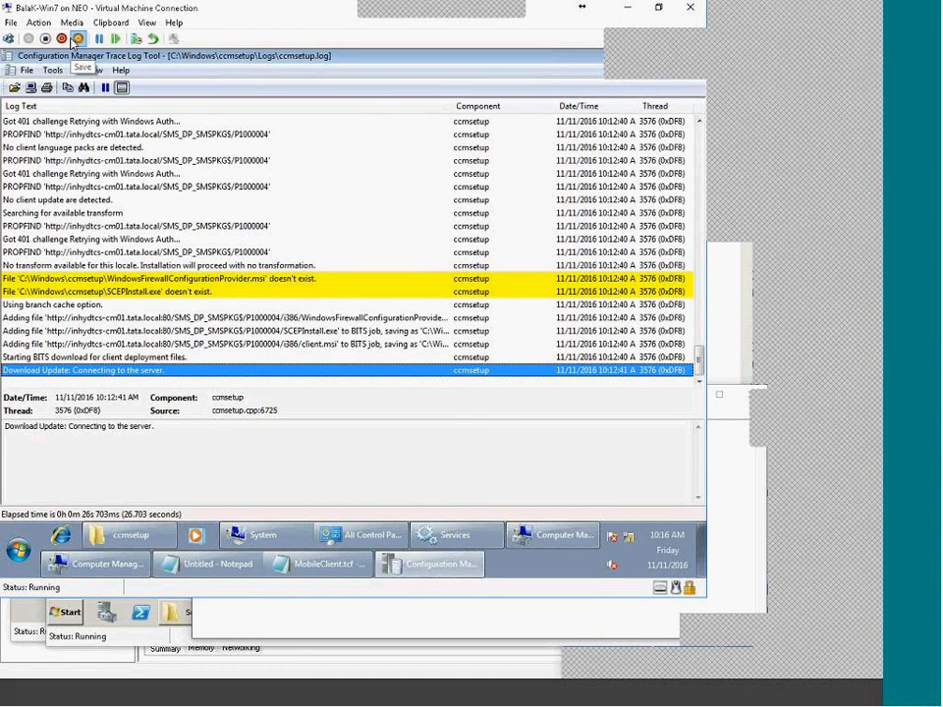
left_click(77, 39)
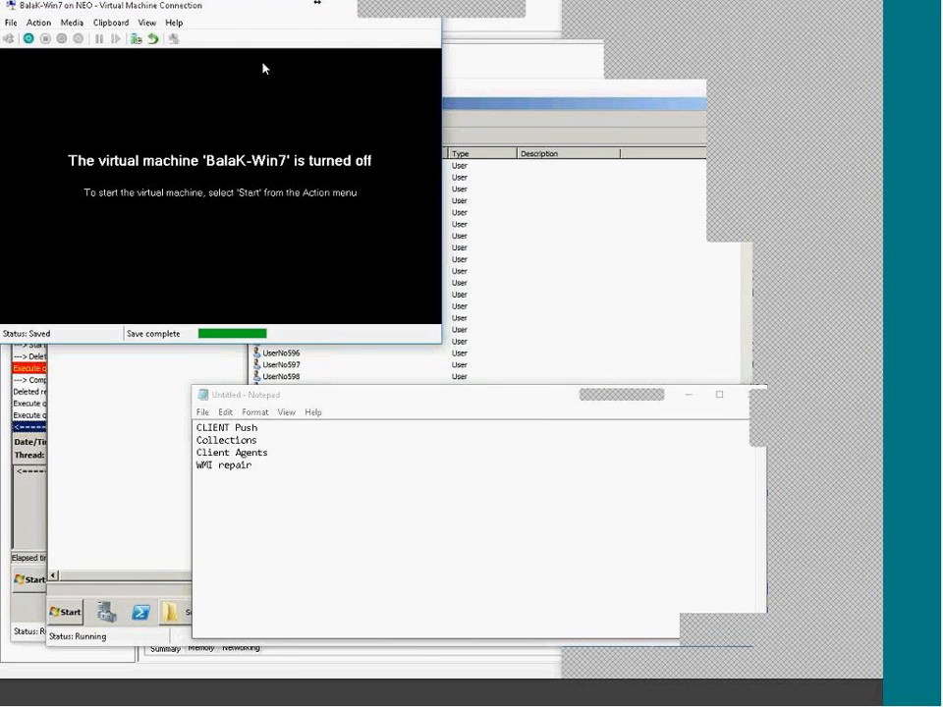
left_click_drag(381, 6, 476, 257)
left_click(525, 252)
left_click(558, 88)
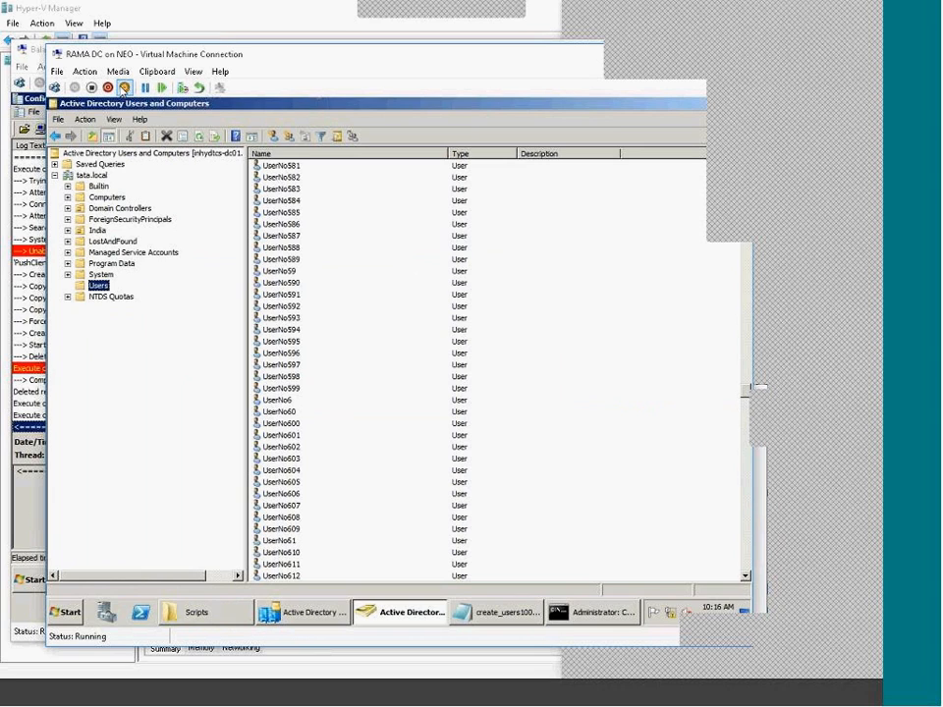
Step: Save the states of the RAMA DC and Bala-SCCM virtual machines and close their connection windows
left_click(124, 88)
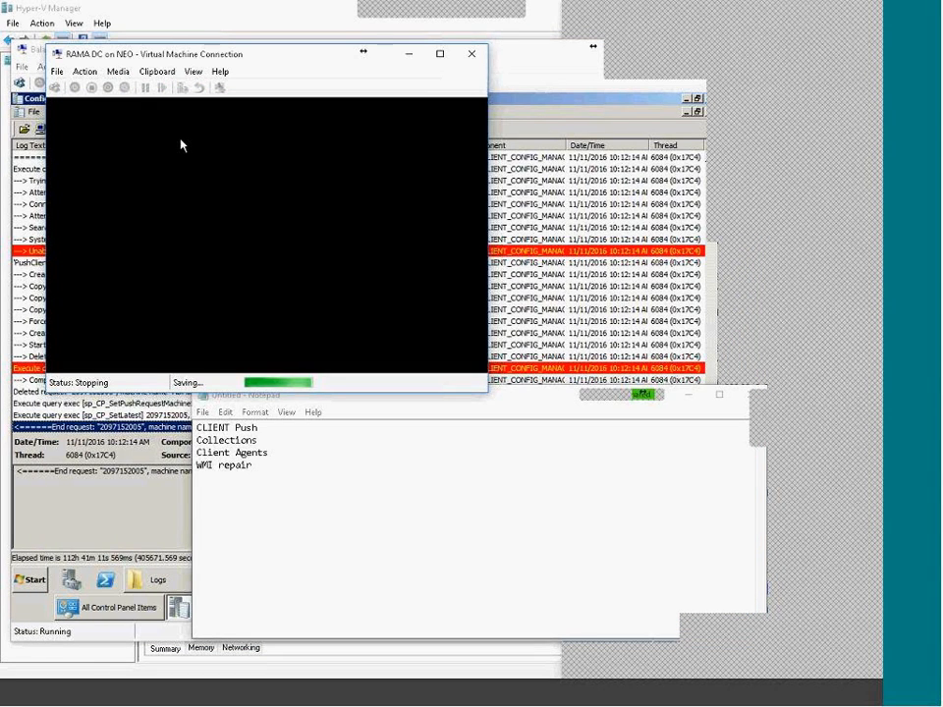
left_click(18, 53)
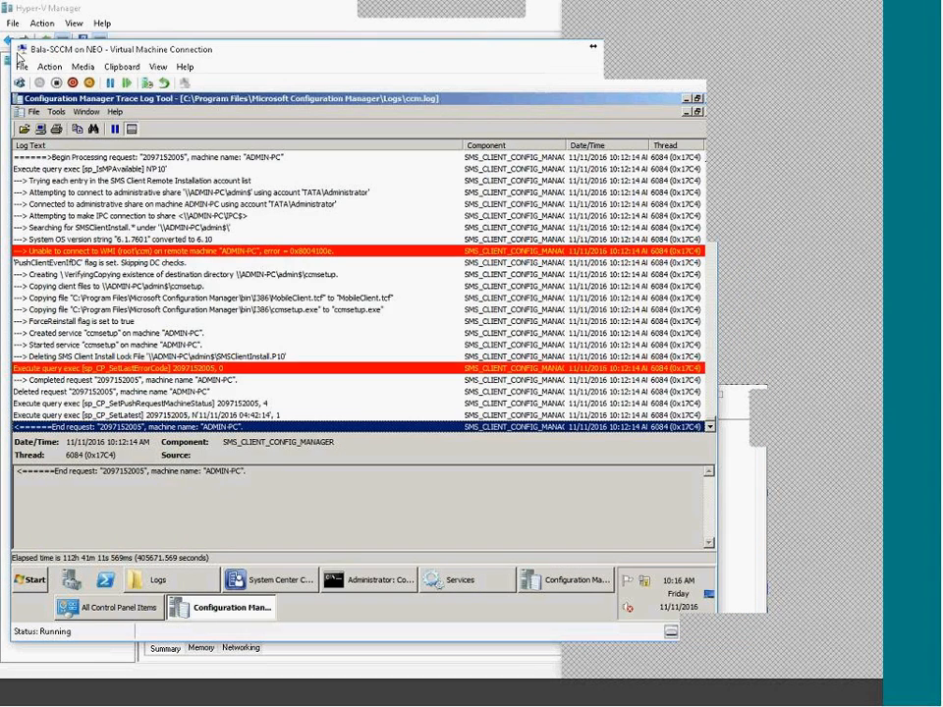
key("ctrl+a")
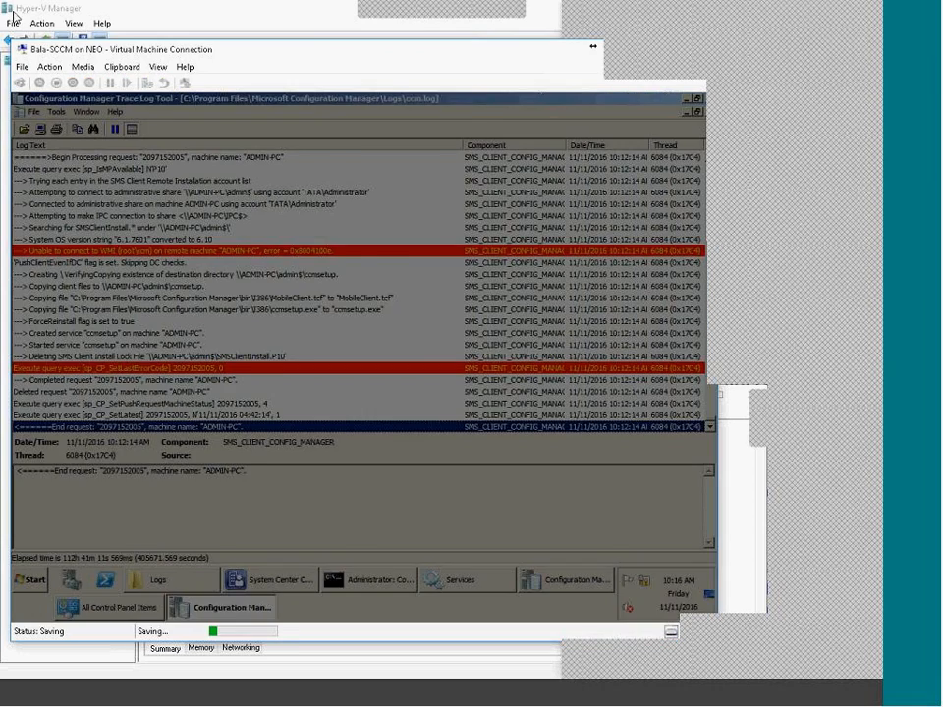
left_click_drag(13, 16, 23, 50)
double_click(23, 50)
left_click(468, 57)
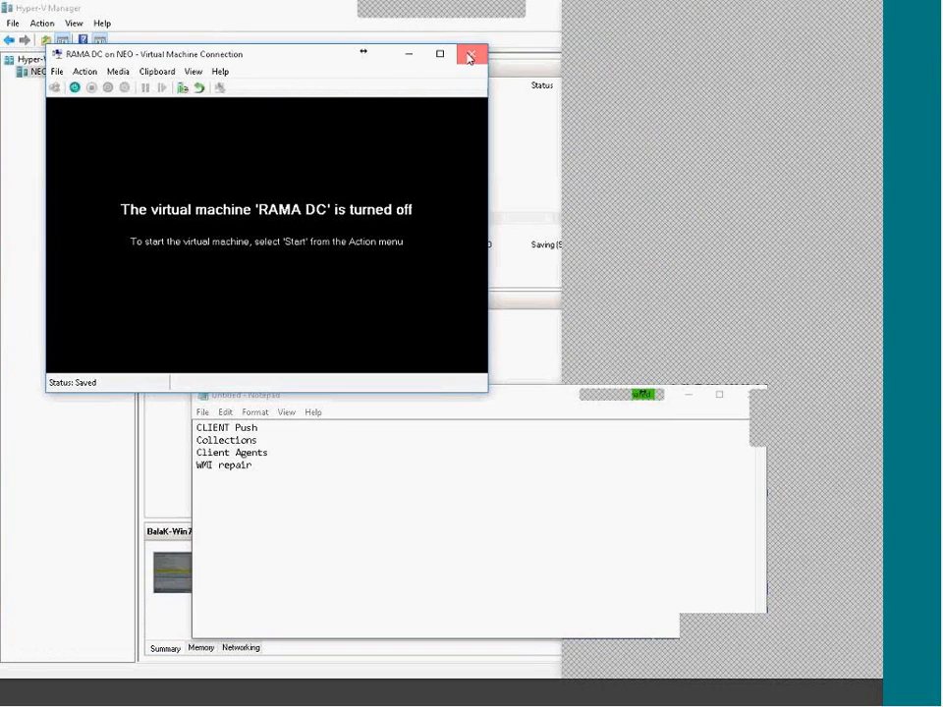
left_click(468, 57)
Step: Highlight the whole topic list in the note, and place the cursor after "CLIENT Push"
key("ctrl+a")
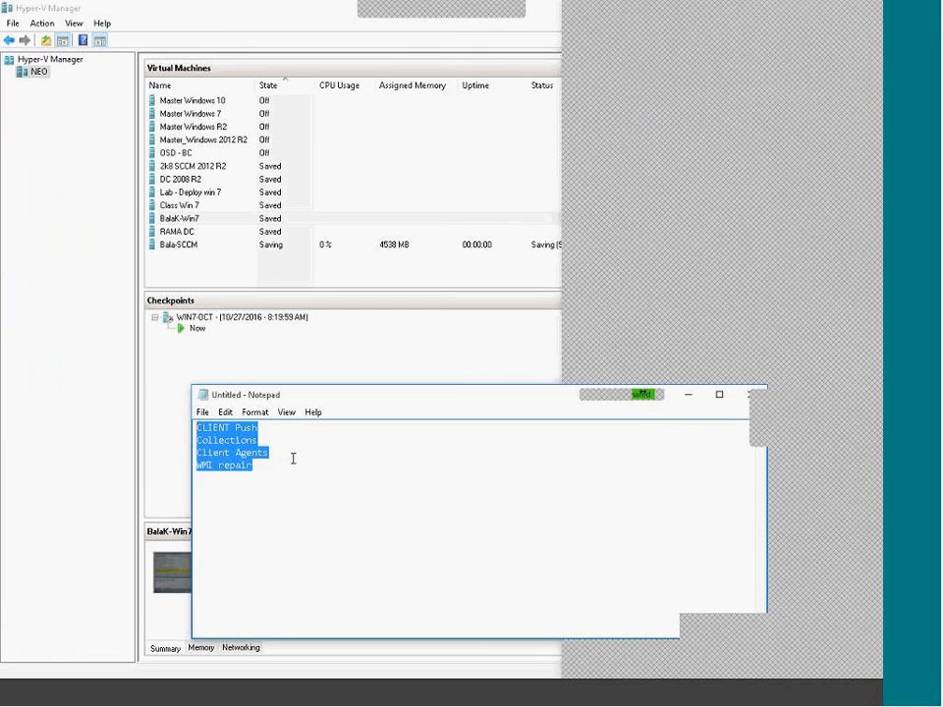
left_click(297, 461)
left_click(283, 433)
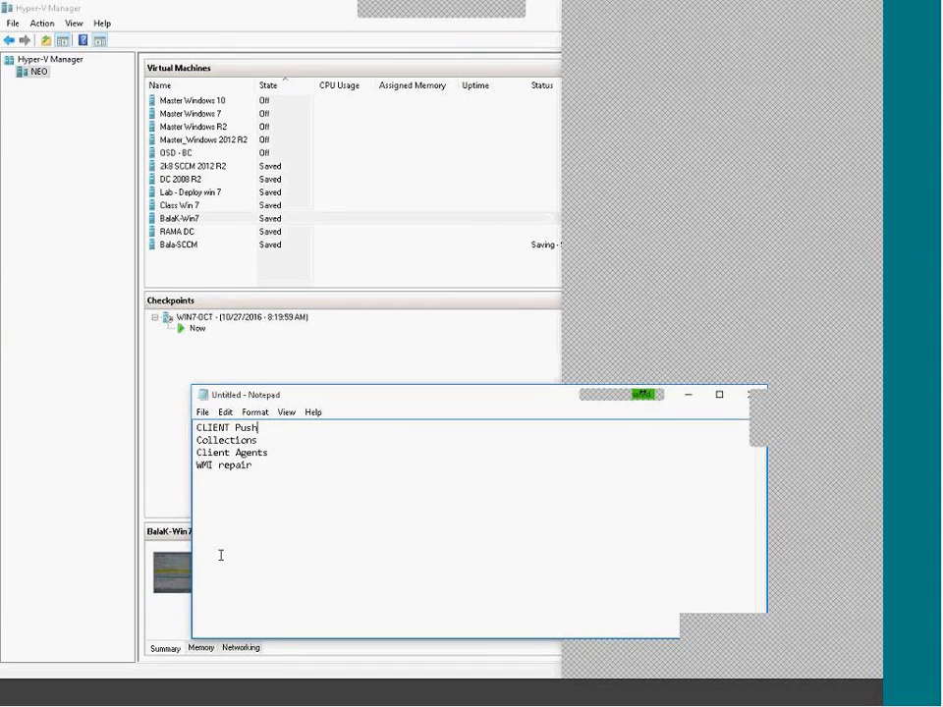
Step: Select the whole topic list in the note and save the note to the Desktop as a text document named 11-11-2016
key("ctrl+a")
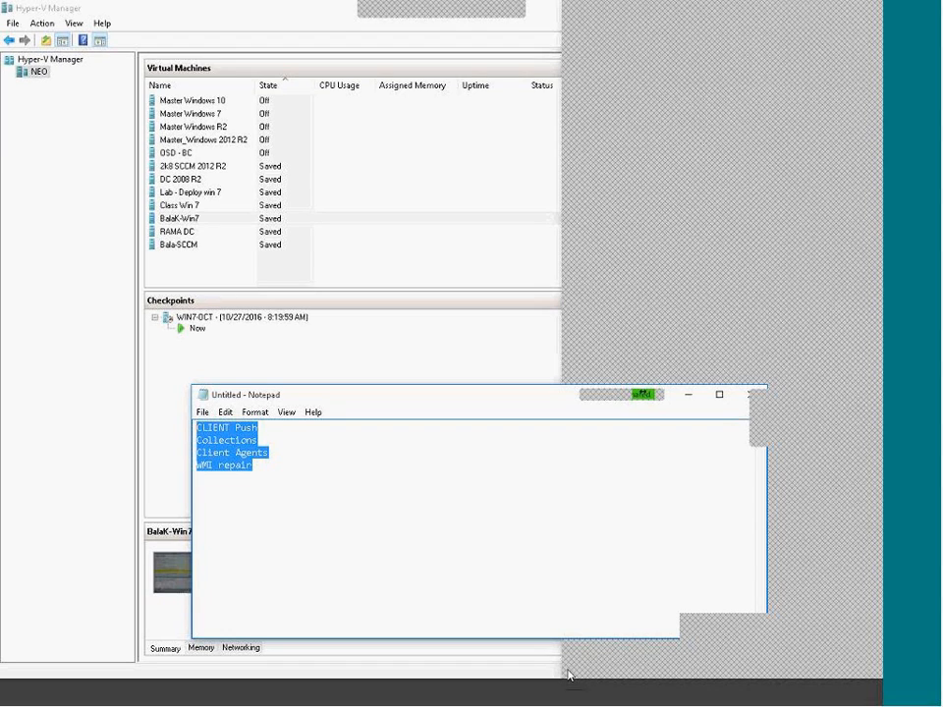
left_click(203, 412)
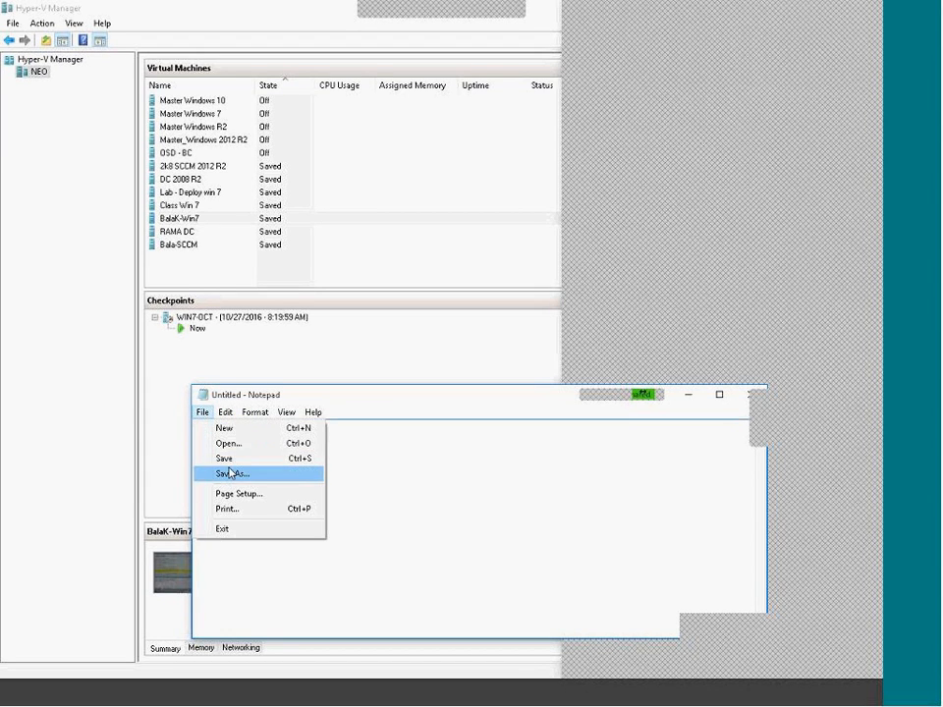
left_click(229, 466)
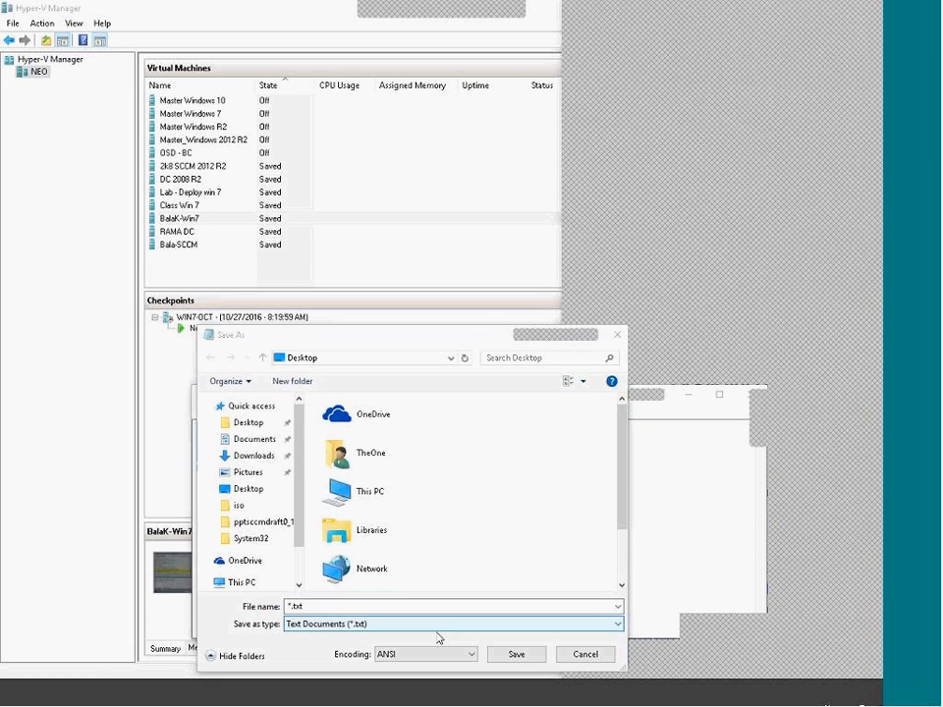
left_click(418, 604)
double_click(418, 605)
type("11-11-2016")
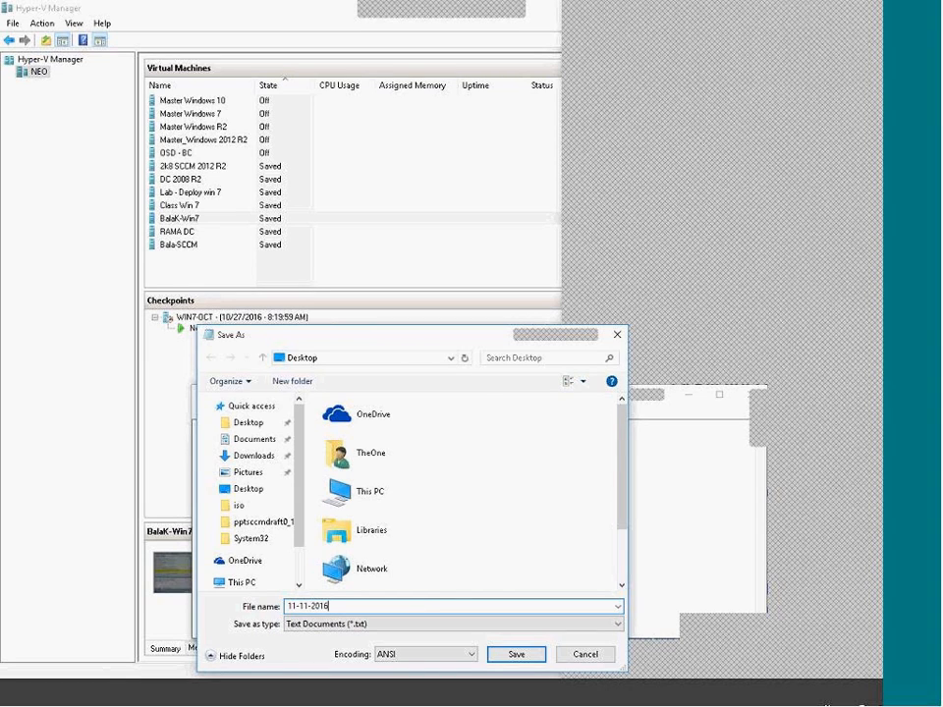
key("Return")
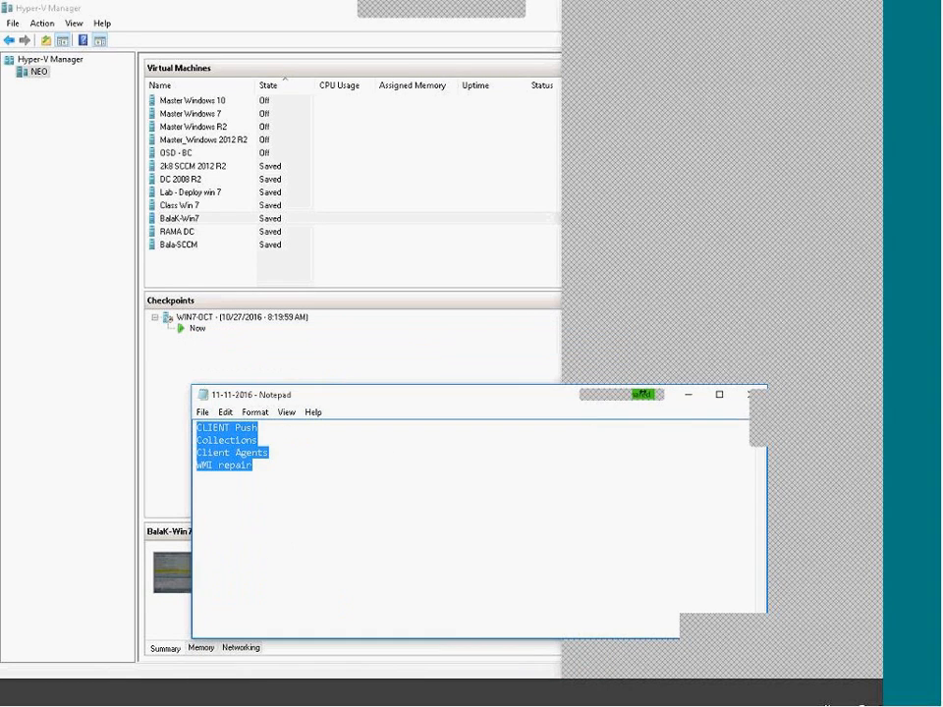
Step: Close the saved 11-11-2016 note and dismiss the window covering part of the virtual machine list and its actions
left_click_drag(550, 394, 457, 394)
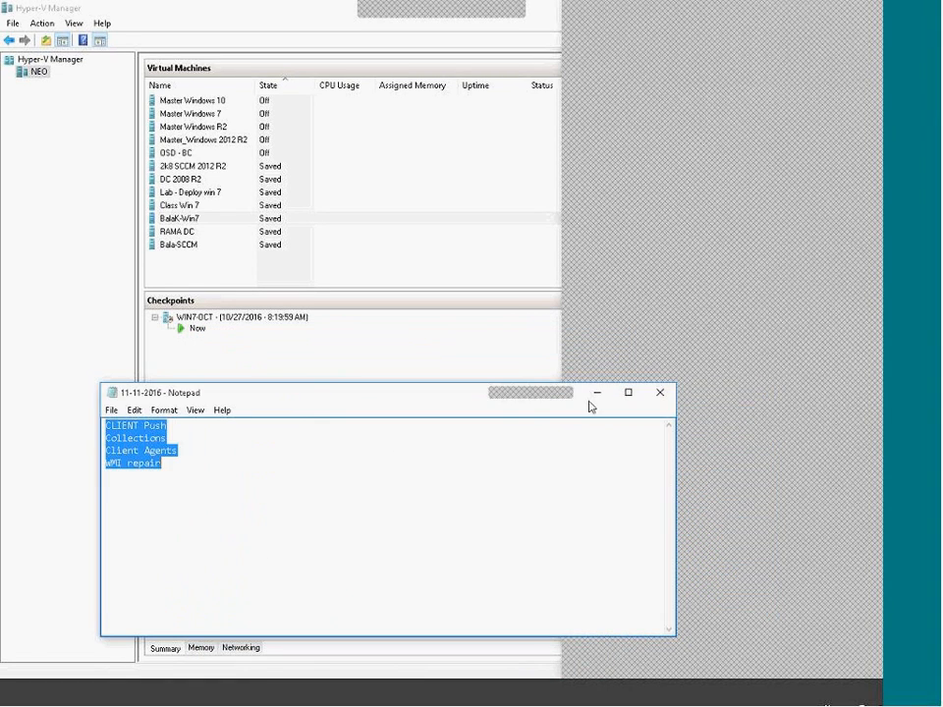
left_click(658, 394)
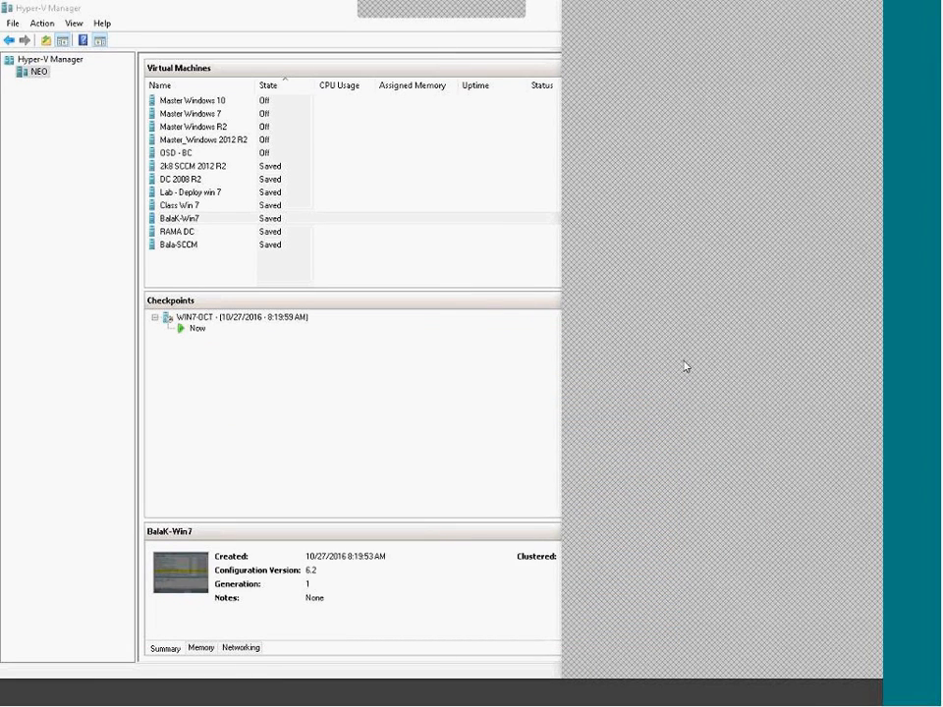
left_click(874, 13)
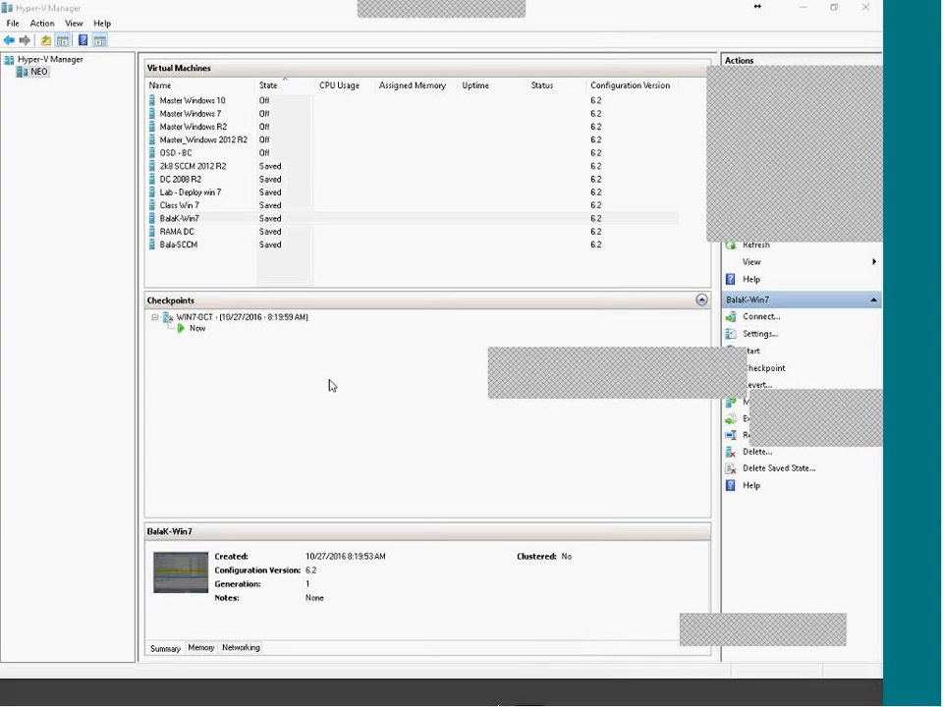